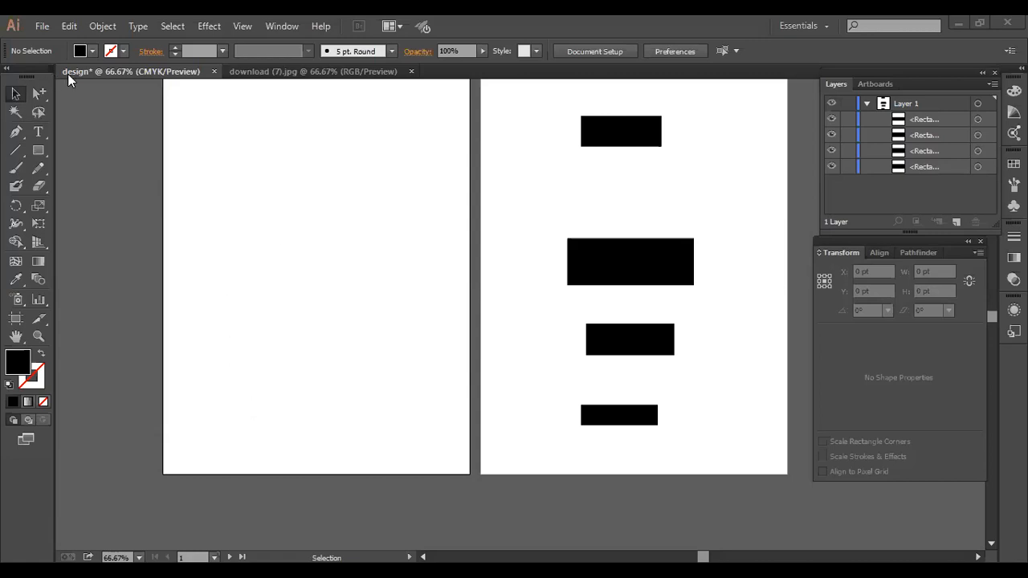
In the download (7).jpg document, move the portrait photo about 70 pt left and 210 pt up on the artboard.
click(43, 27)
click(355, 221)
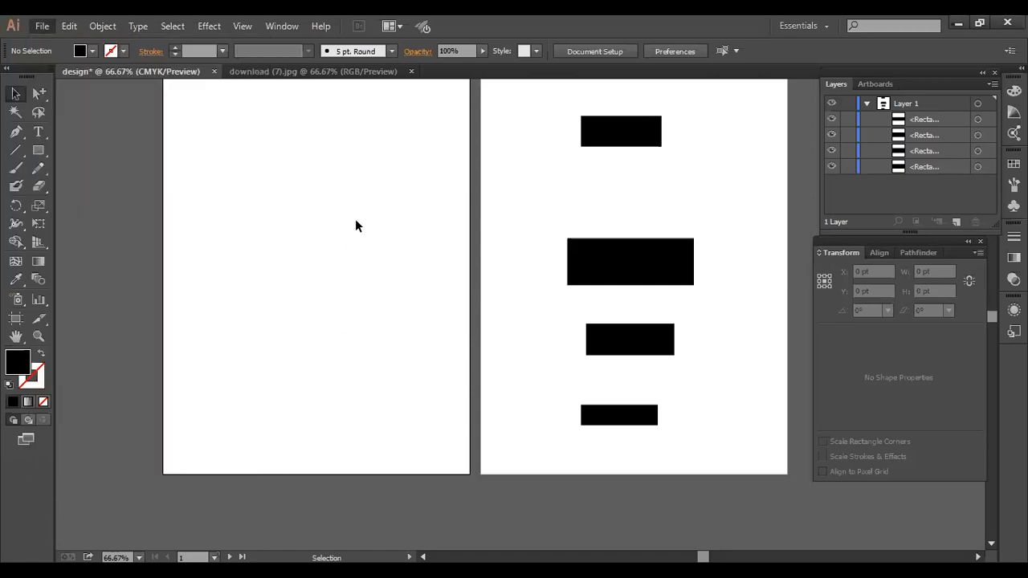
click(336, 72)
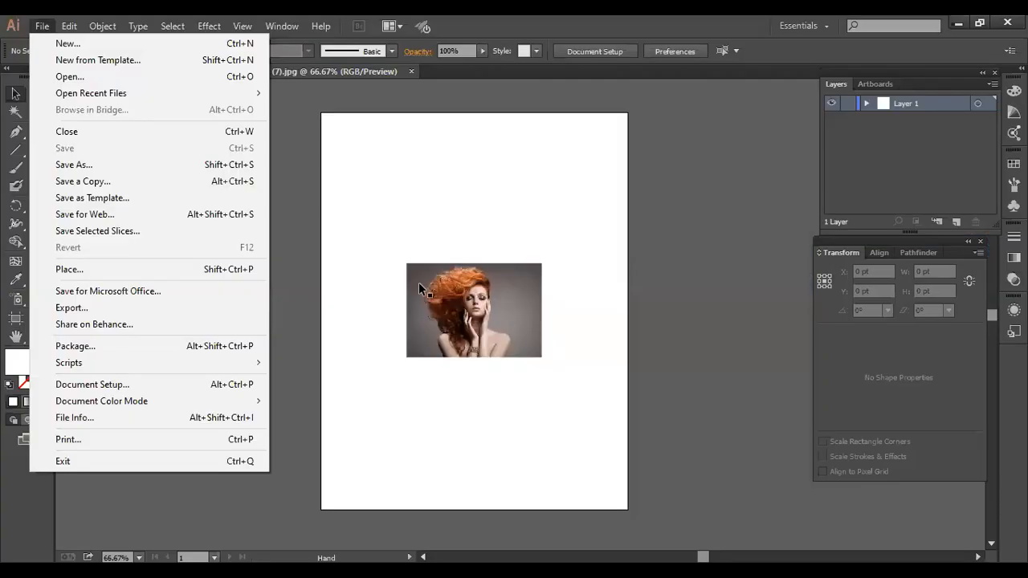
click(488, 307)
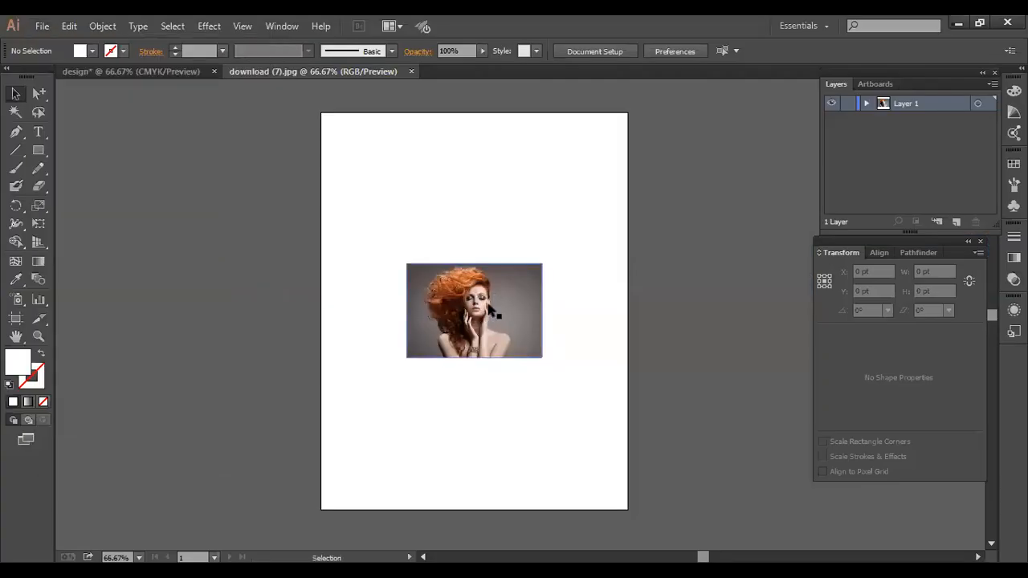
drag(469, 259, 486, 272)
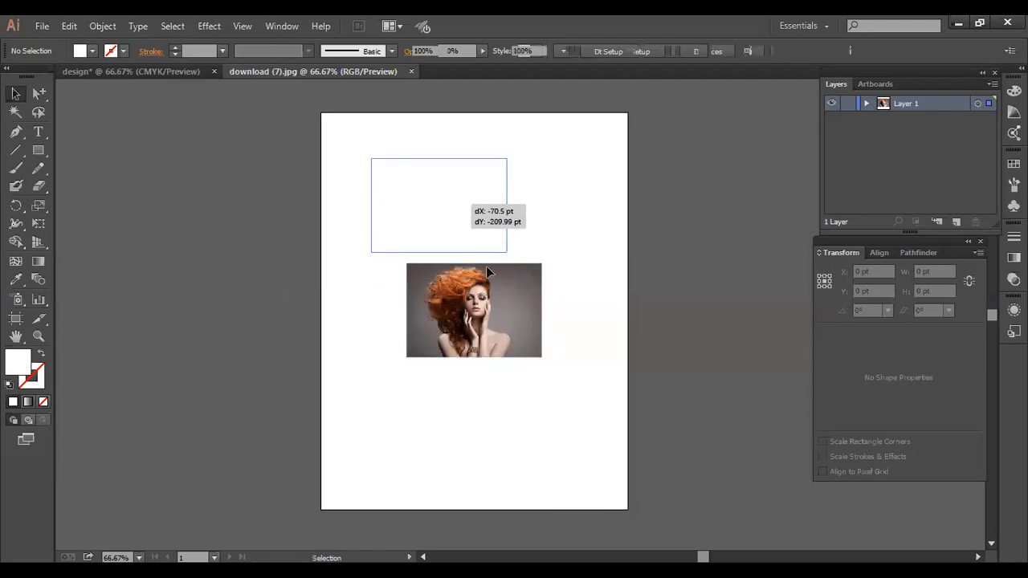
drag(453, 202, 509, 244)
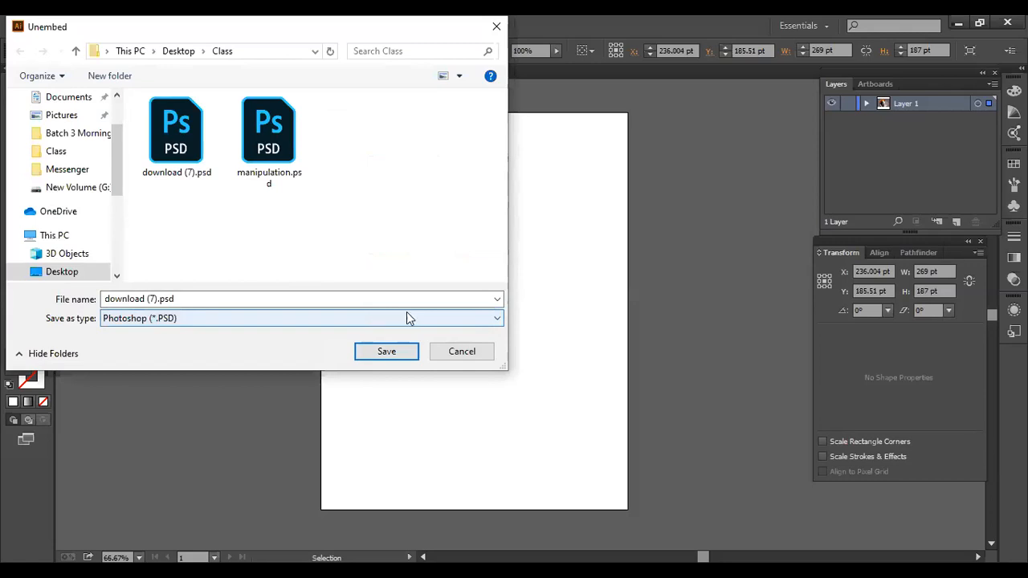
click(454, 357)
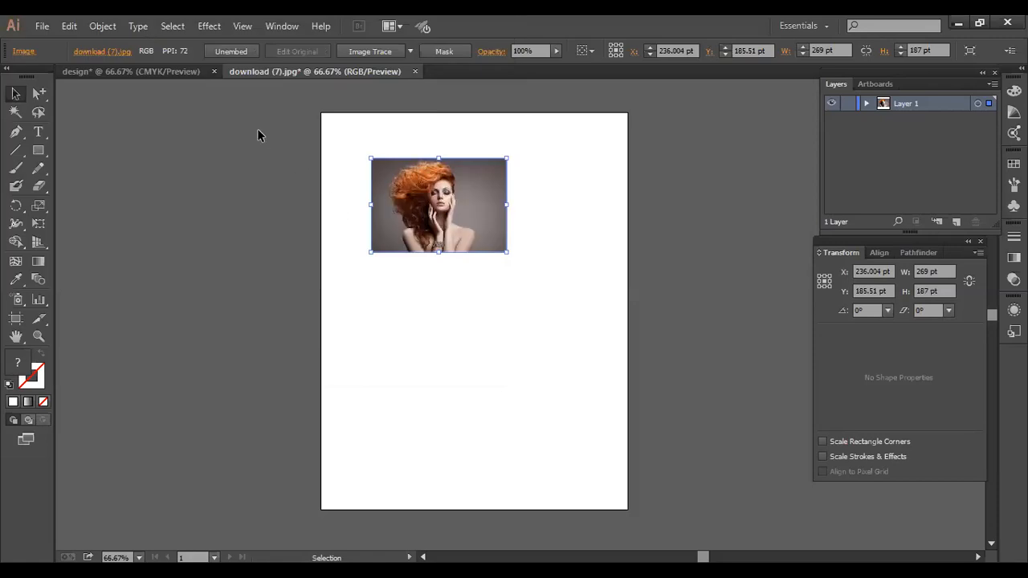
In the design document, delete all four black rectangles from the second artboard.
click(152, 69)
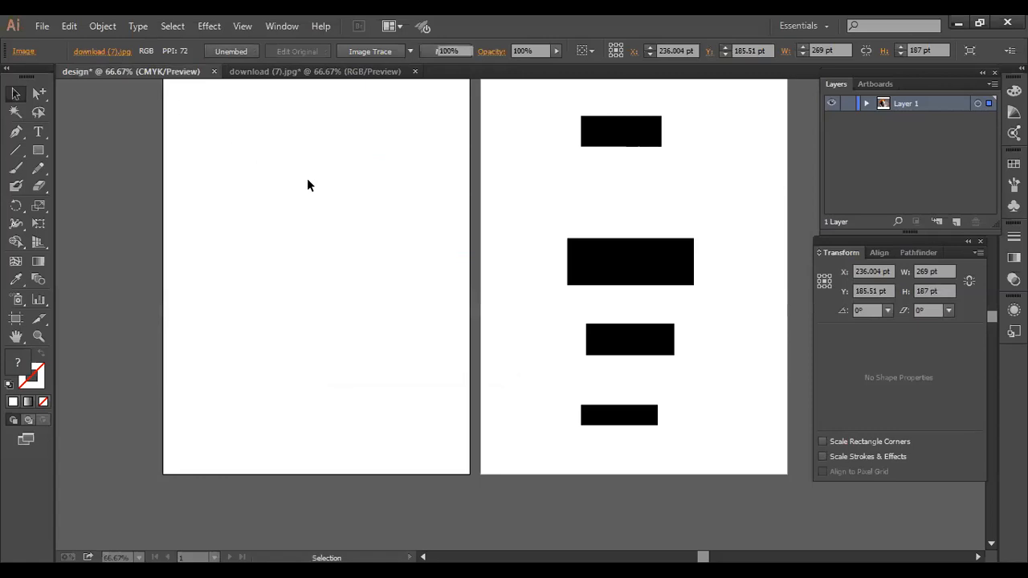
drag(550, 103, 697, 418)
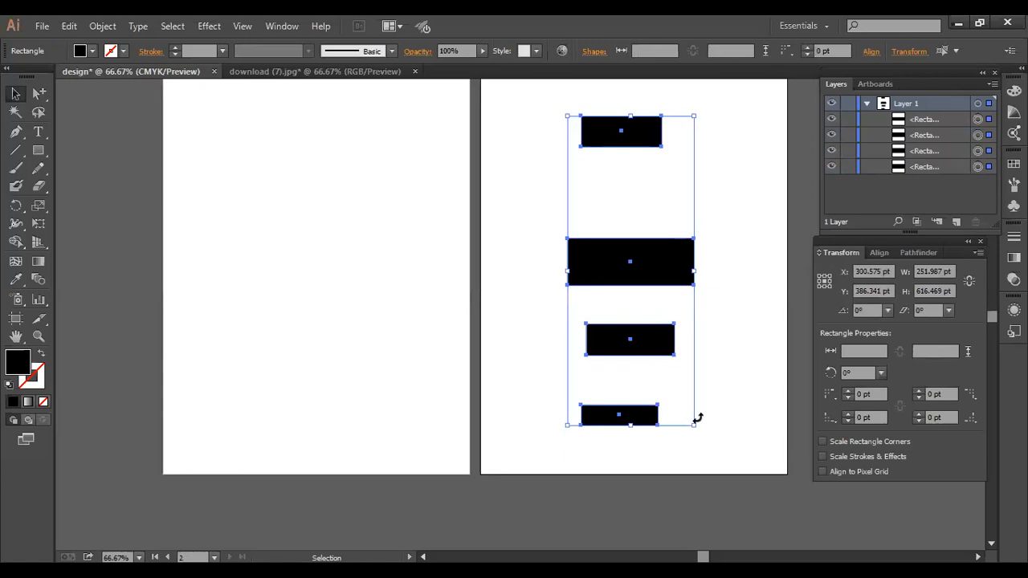
key(Delete)
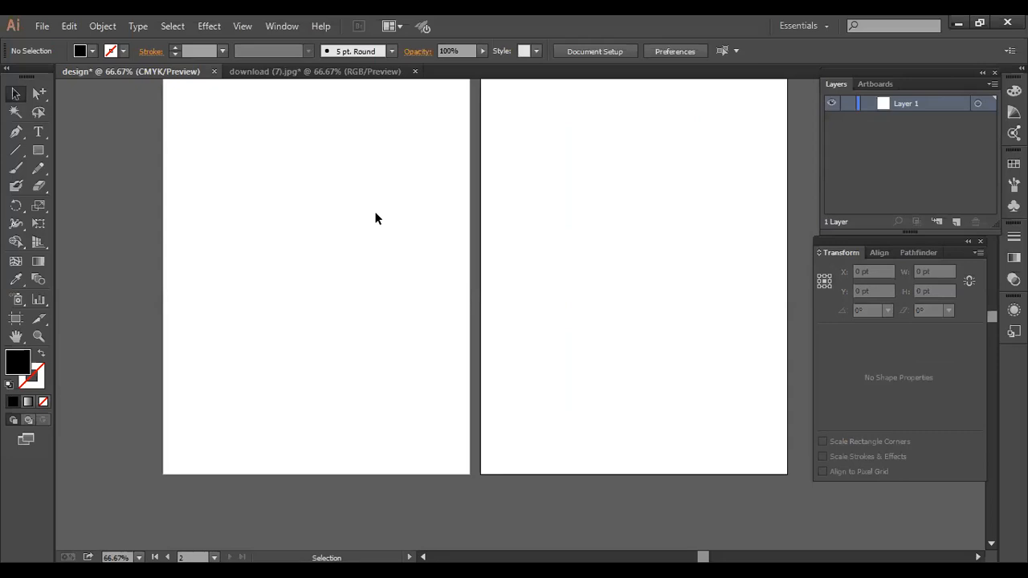
Delete Artboard 2 through the document's artboard editing mode, leave that mode and return to the Selection tool.
click(592, 52)
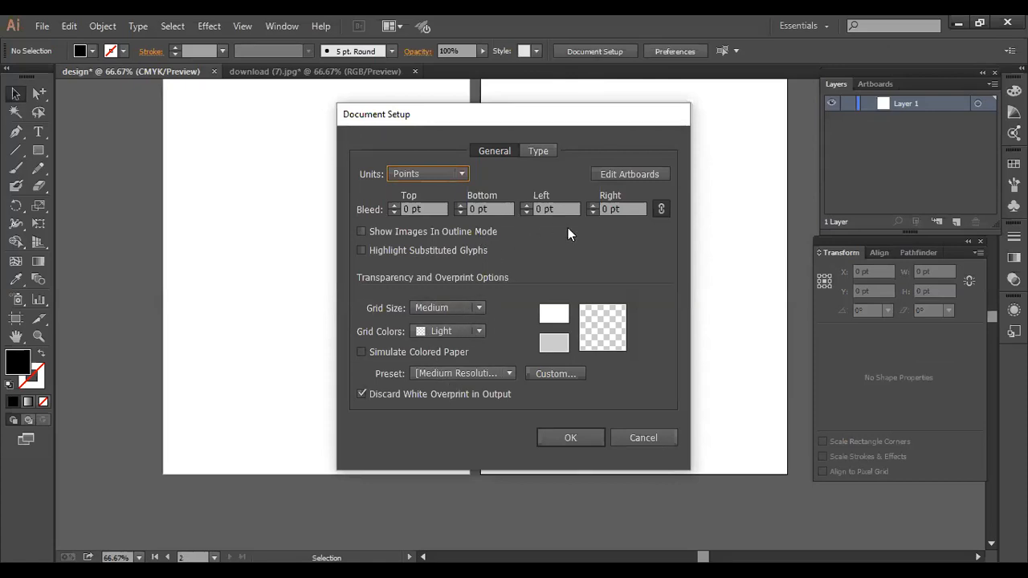
click(637, 170)
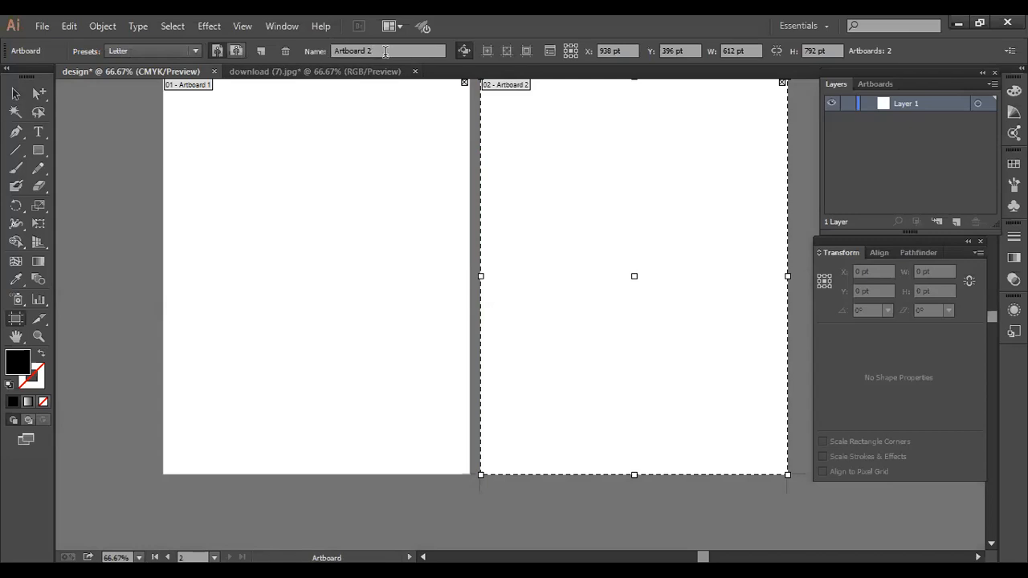
click(287, 49)
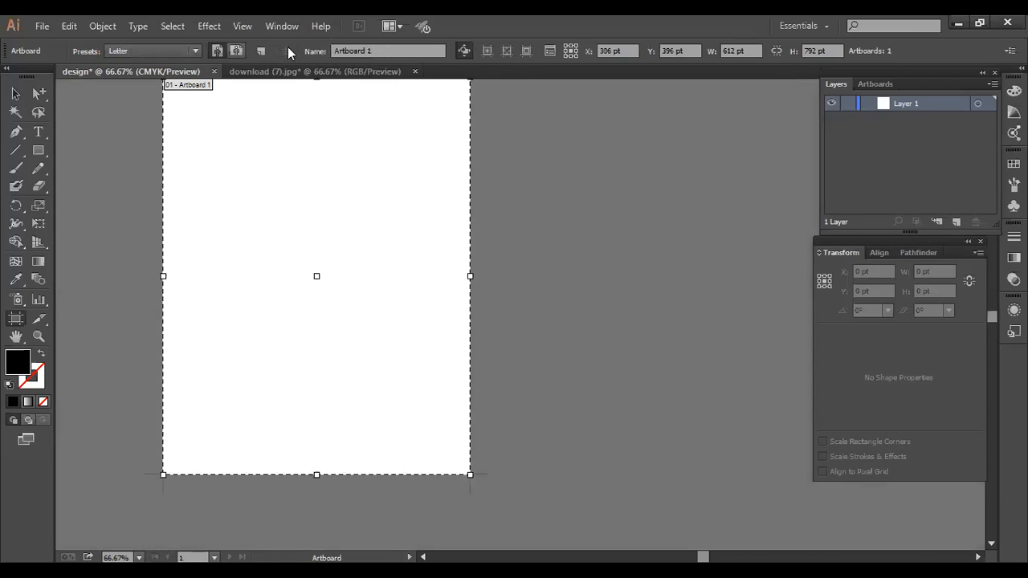
click(14, 95)
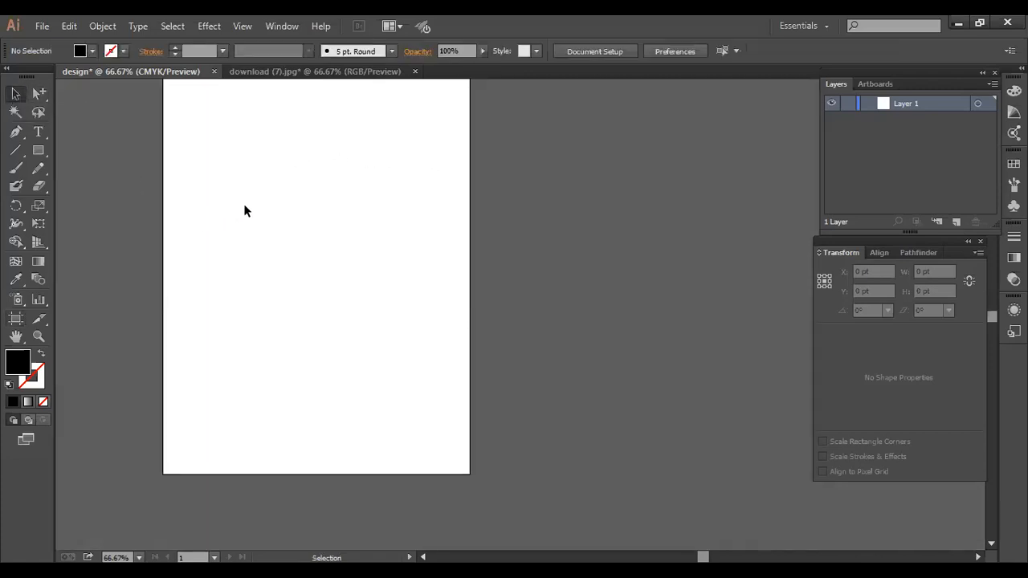
Activate the Type tool for adding text to the empty artboard.
click(15, 336)
drag(288, 291, 417, 310)
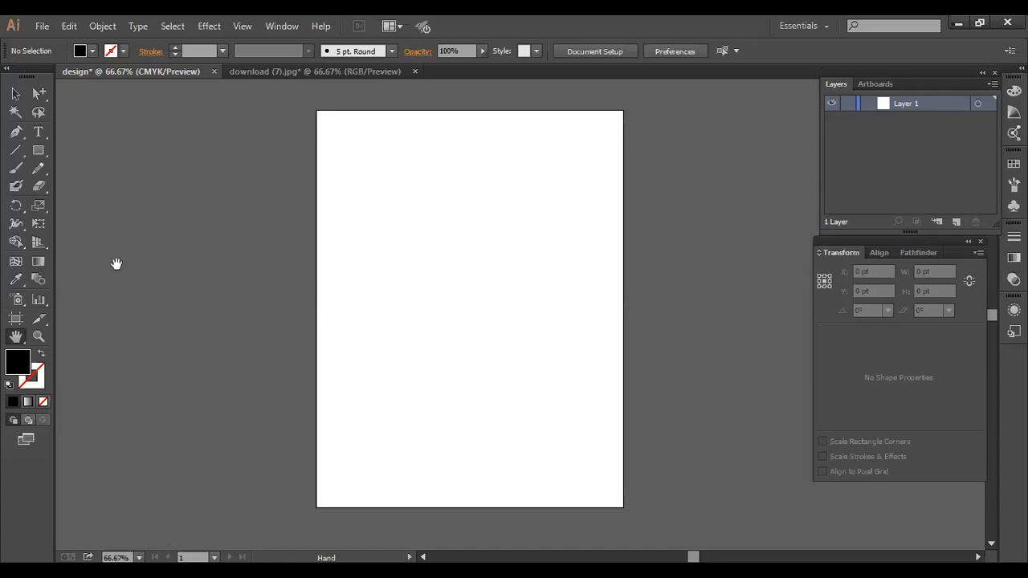
click(38, 137)
click(77, 133)
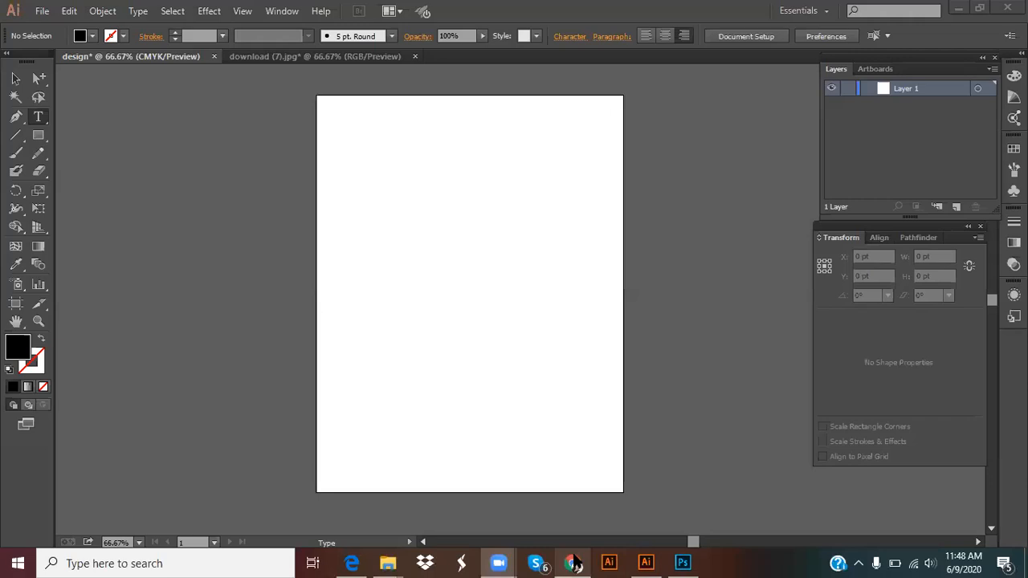
Switch to Chrome, enlarge its window and search Google Images for "text logo".
mouse_move(574, 562)
click(576, 509)
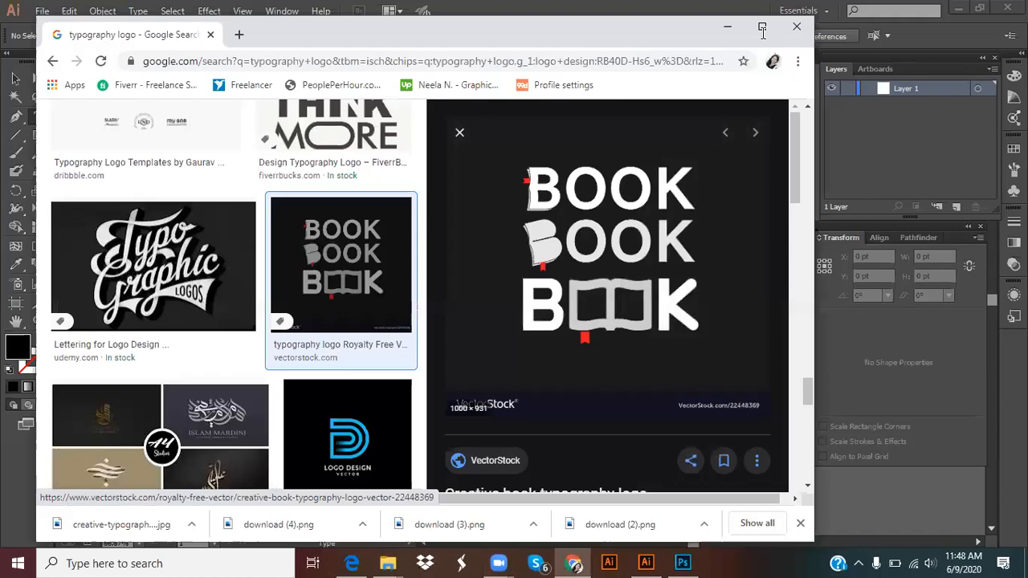
double_click(669, 41)
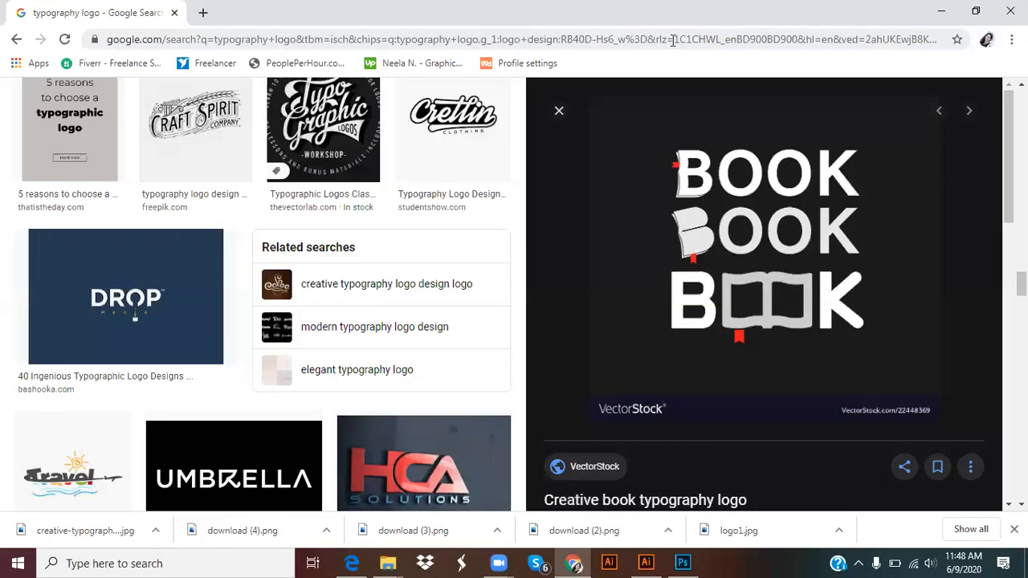
click(673, 40)
key(BackSpace)
text(text)
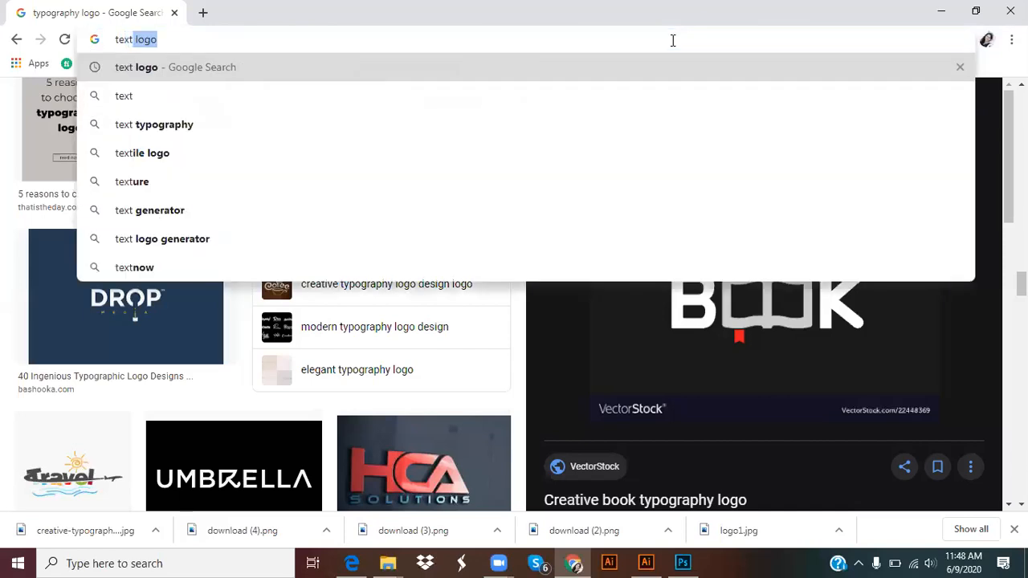
click(572, 69)
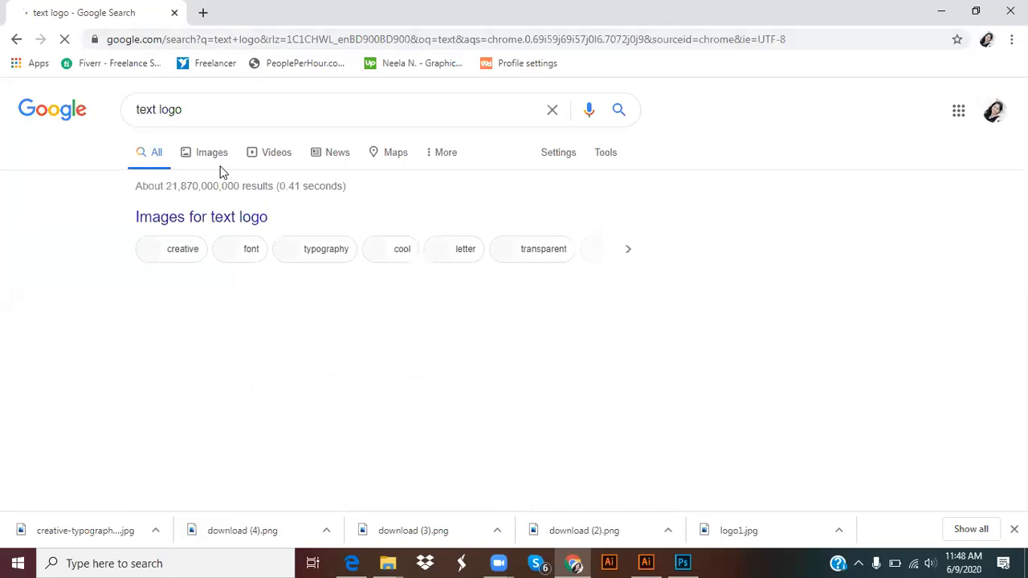
click(217, 157)
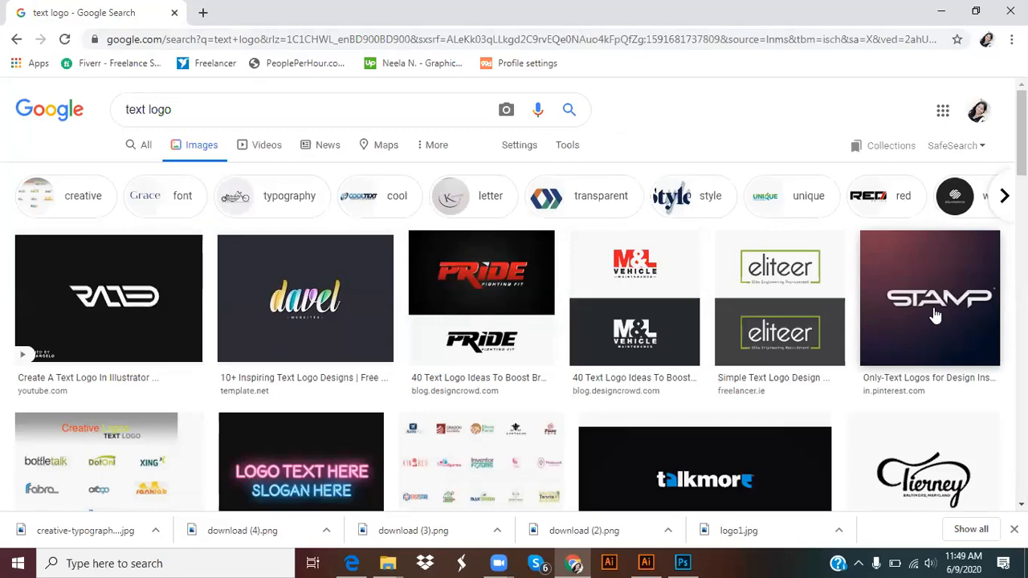
Examine the text logo image results for examples of lettering-based logo designs.
scroll(539, 401, down, 1)
scroll(539, 401, down, 1)
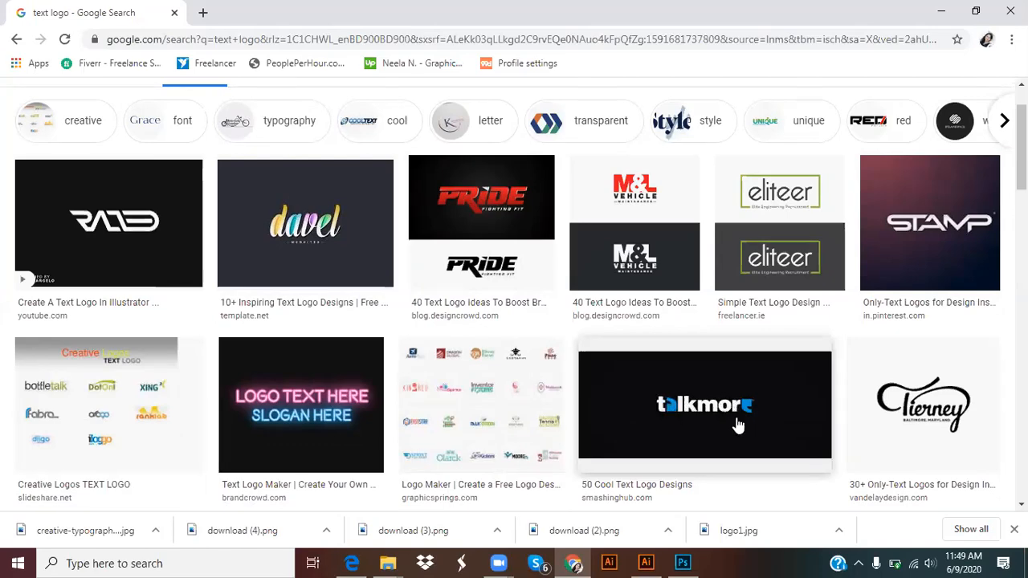
scroll(738, 426, down, 3)
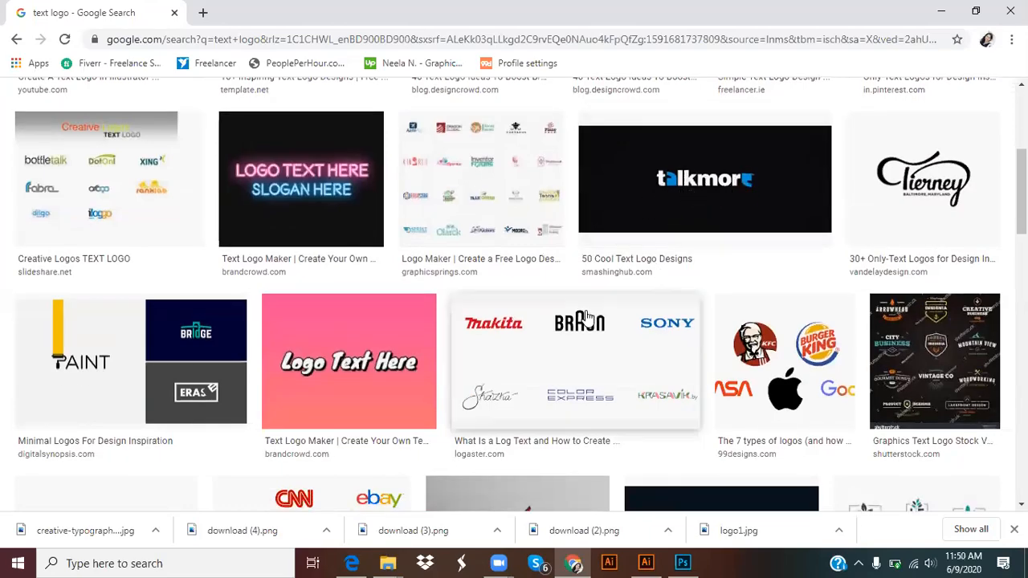
scroll(587, 317, down, 1)
scroll(586, 319, down, 3)
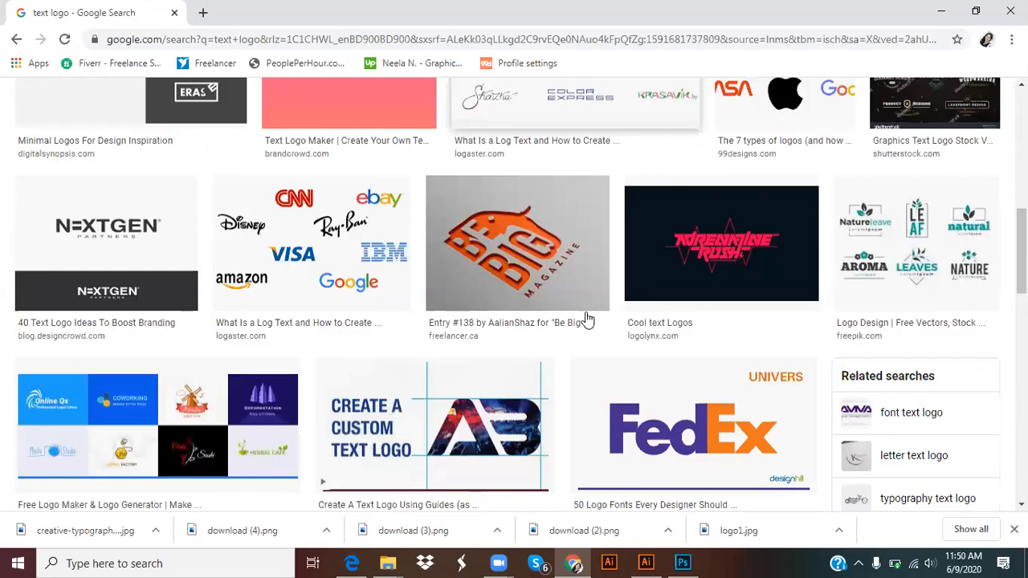
scroll(497, 281, down, 2)
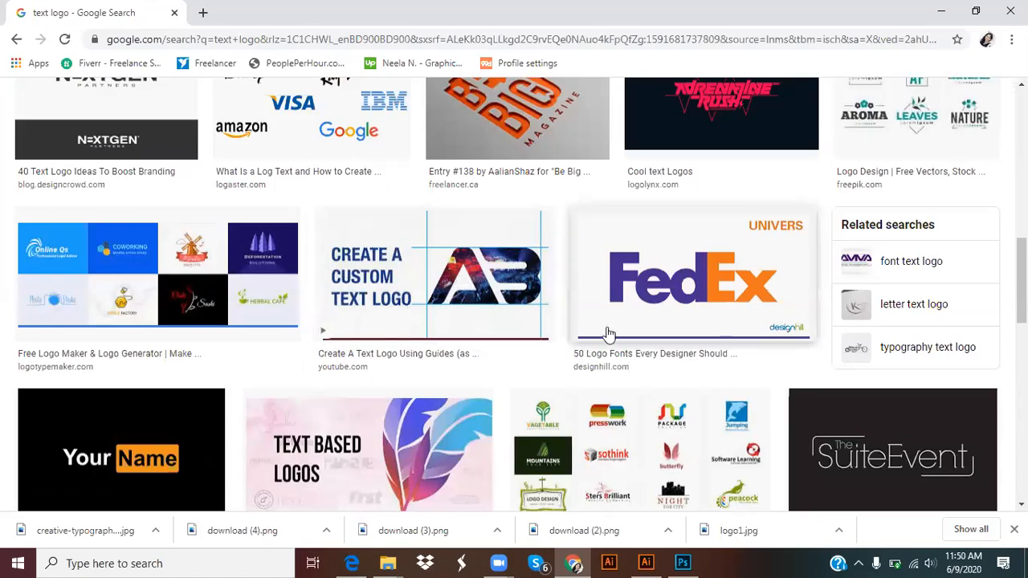
scroll(616, 333, down, 2)
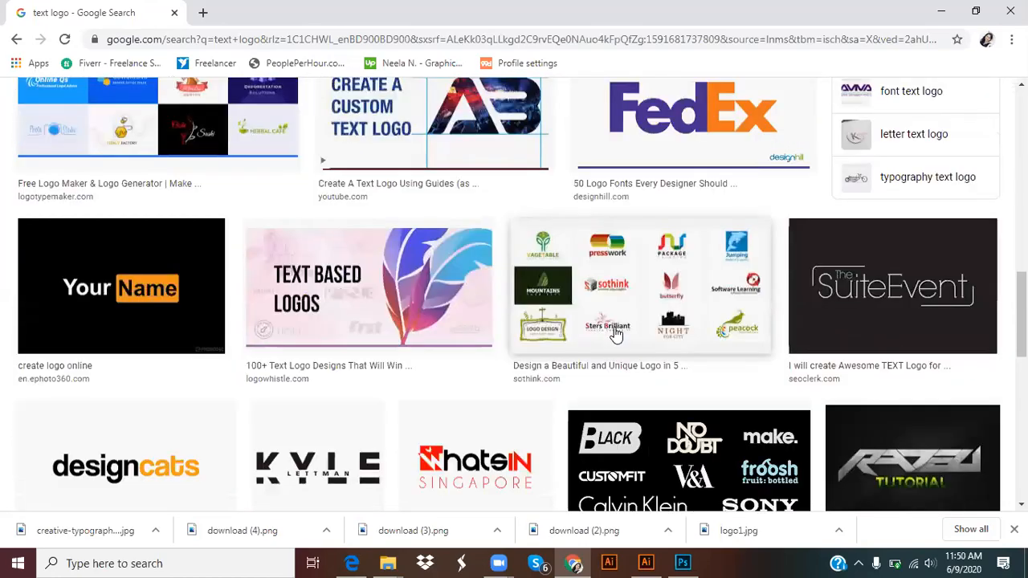
scroll(608, 337, down, 5)
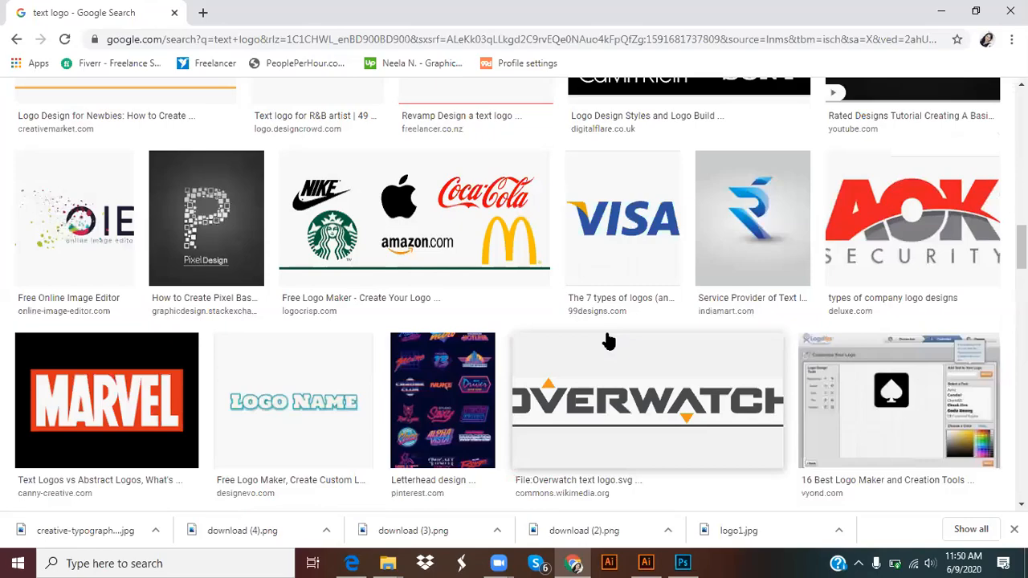
scroll(640, 336, down, 1)
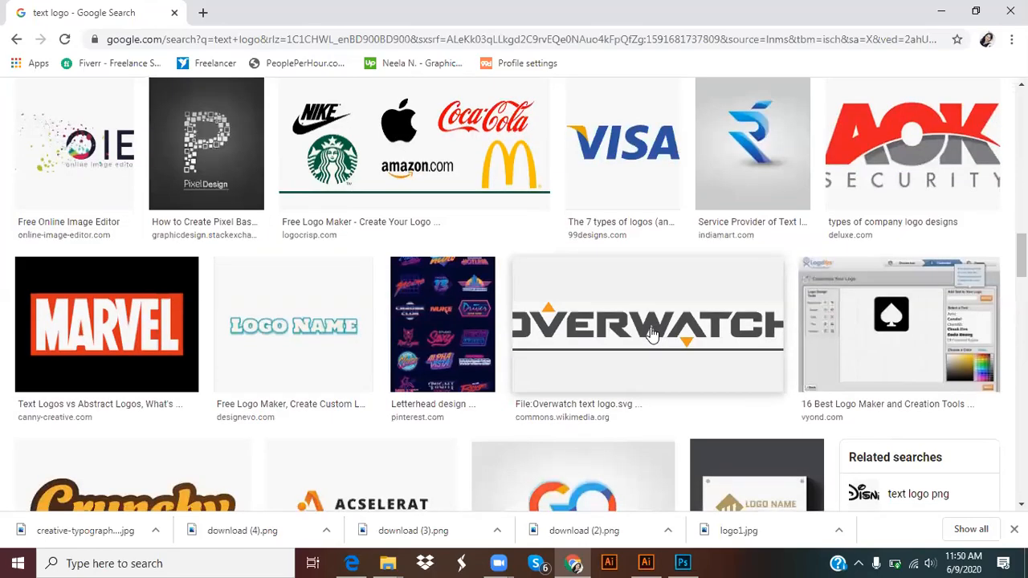
scroll(652, 334, down, 1)
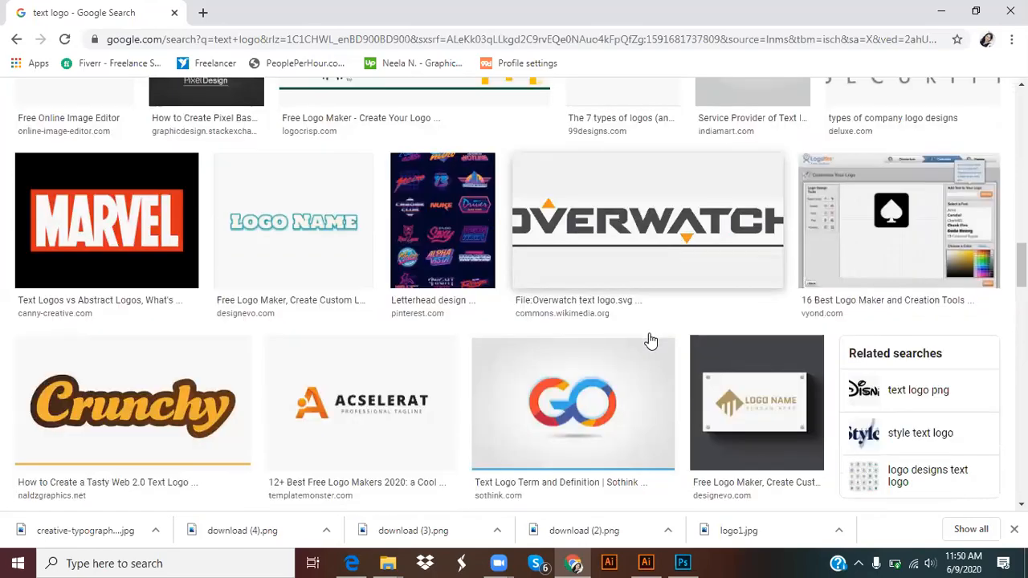
scroll(651, 344, down, 5)
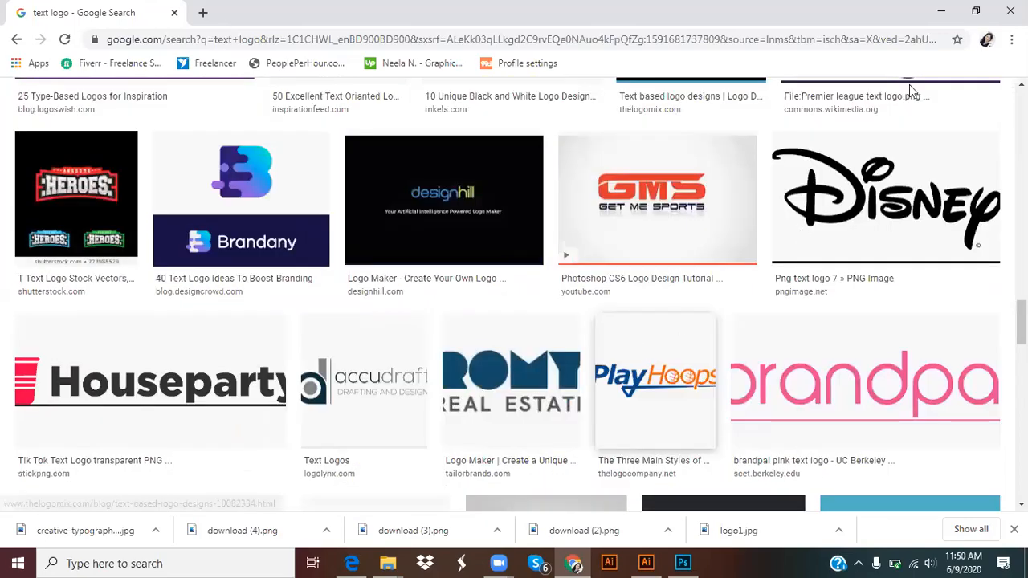
scroll(911, 91, down, 7)
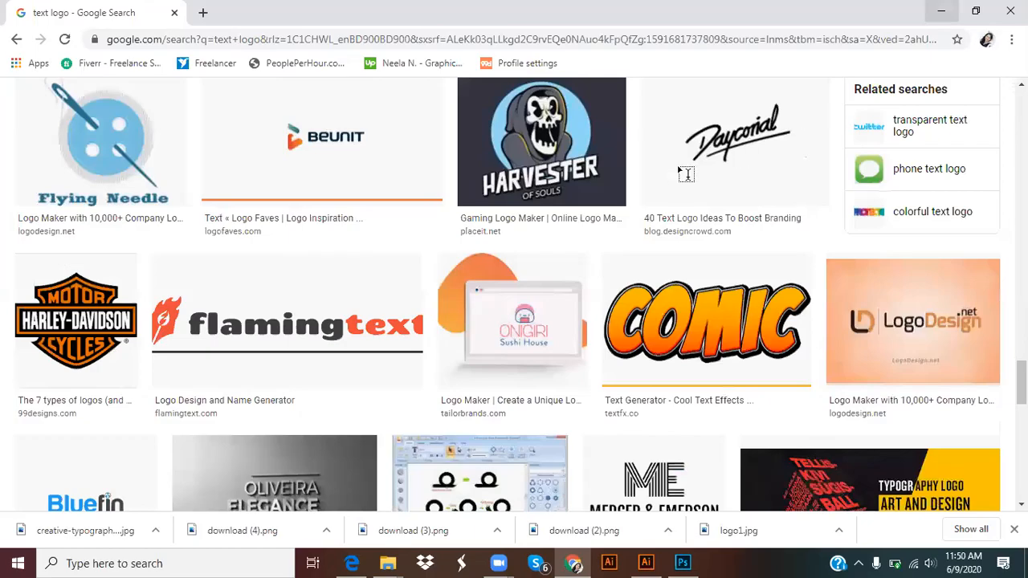
Switch back to Illustrator and place point text reading "TEXT" in capitals in the upper-left area of the artboard.
key(alt+Tab)
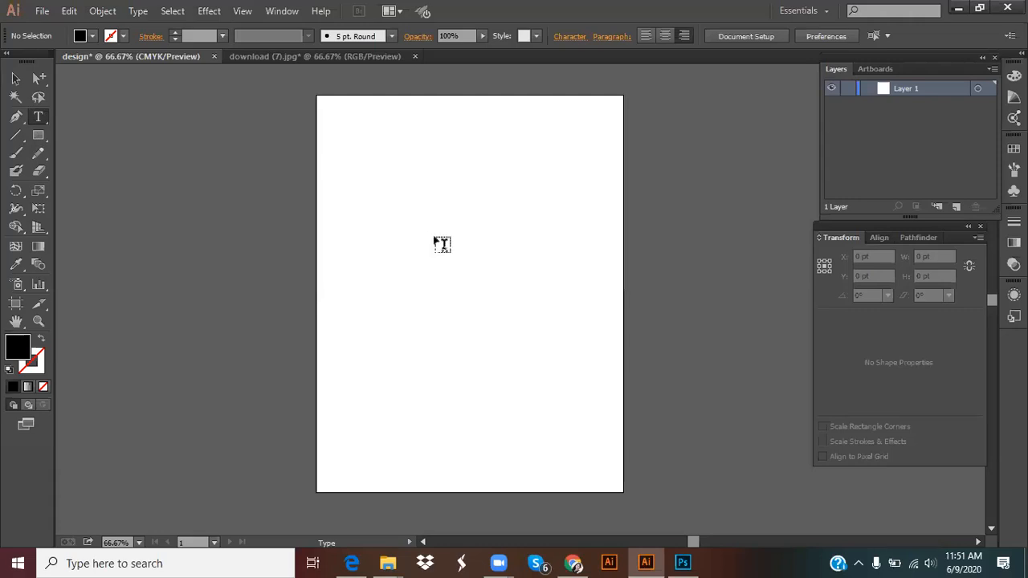
click(366, 195)
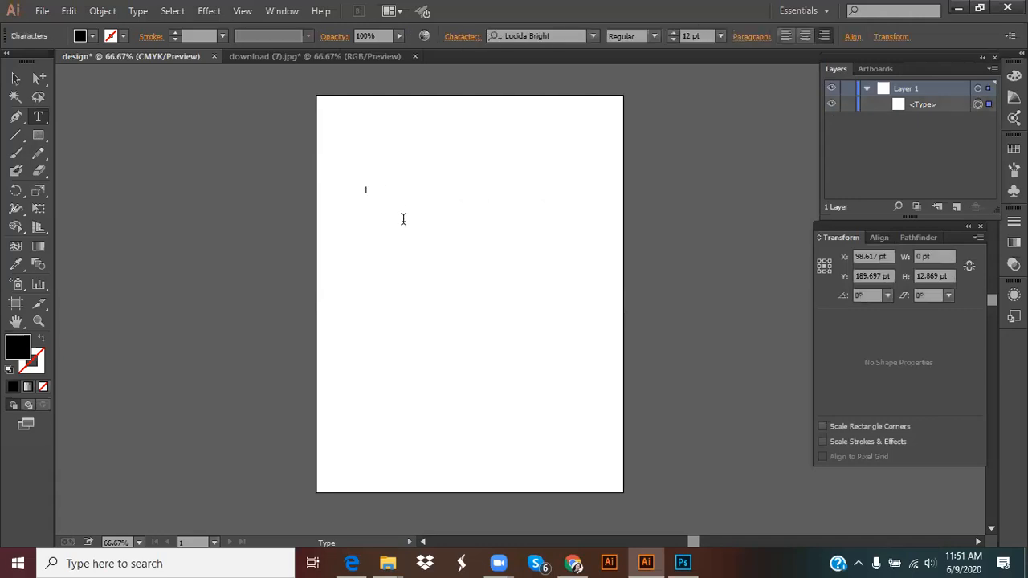
text(text)
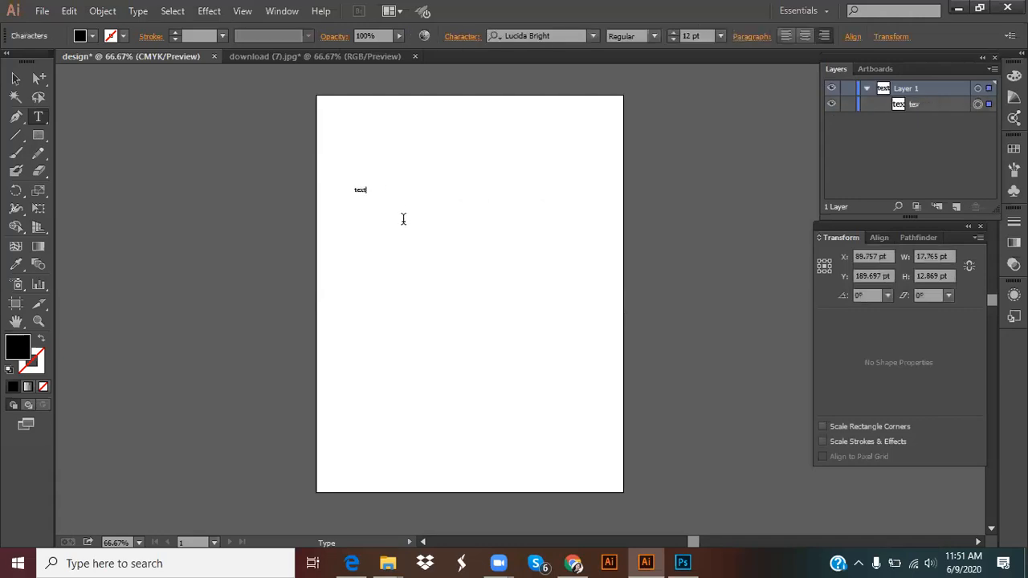
key(BackSpace)
key(BackSpace)
key(BackSpace)
key(BackSpace)
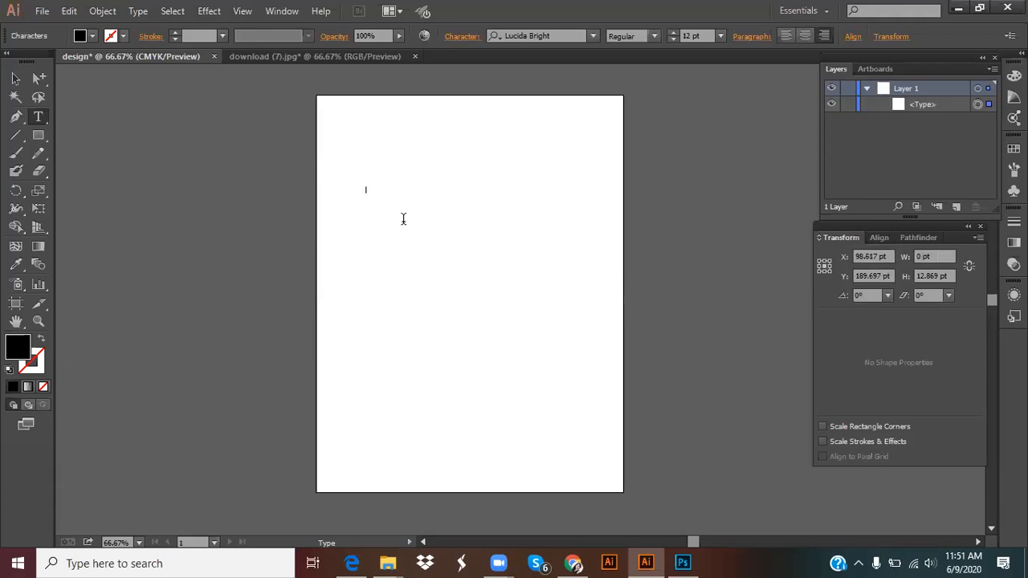
text(TEXT)
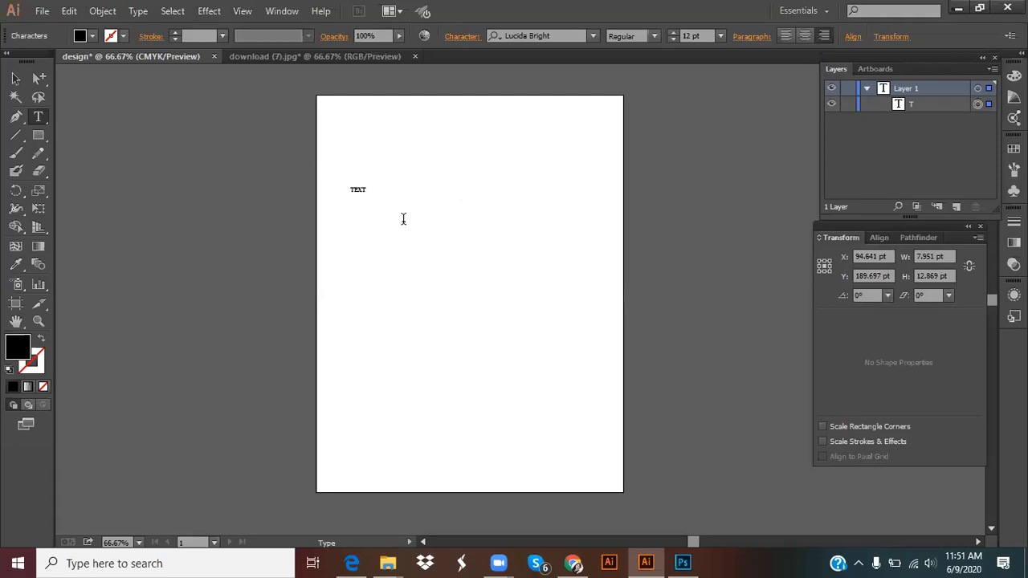
Scale the TEXT lettering proportionally to about 455 pt wide and center it horizontally in the artboard's upper half.
click(16, 79)
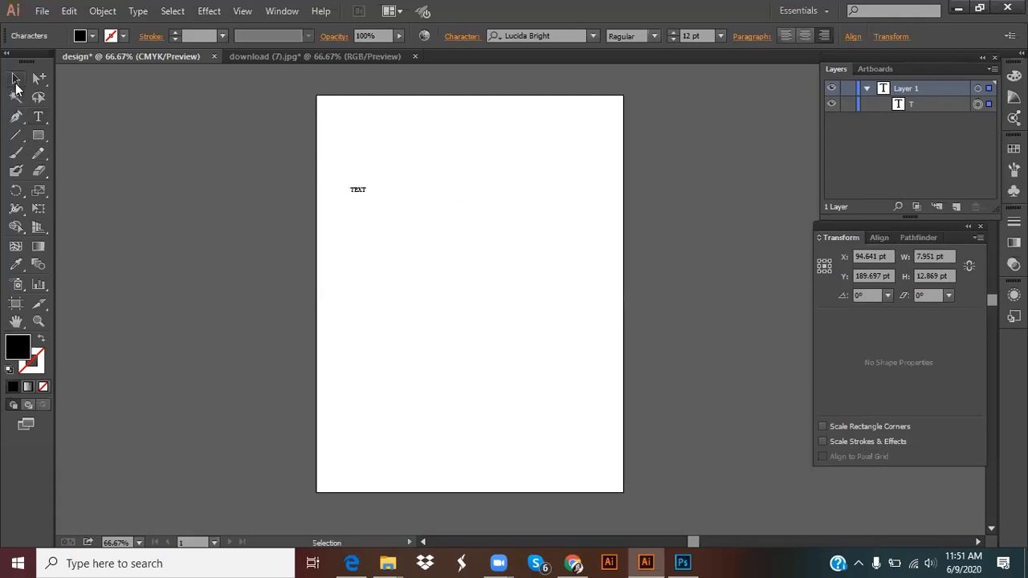
click(368, 191)
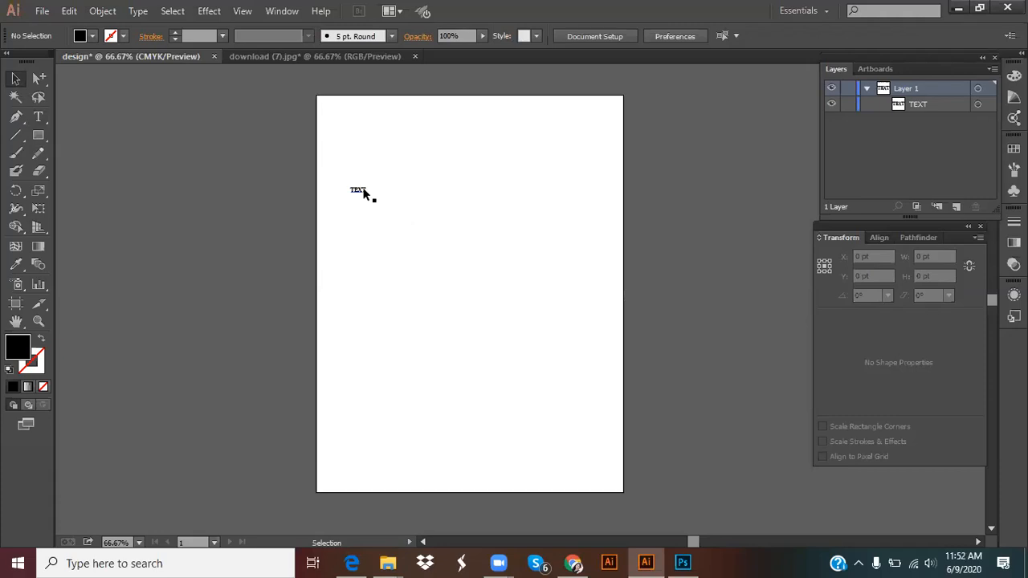
click(363, 192)
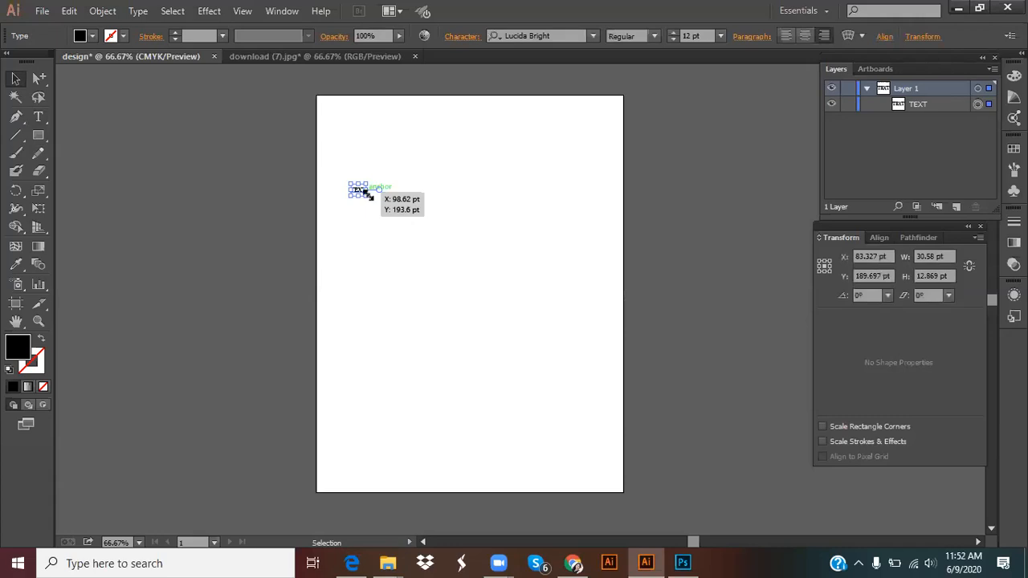
key(shift)
drag(368, 196, 597, 276)
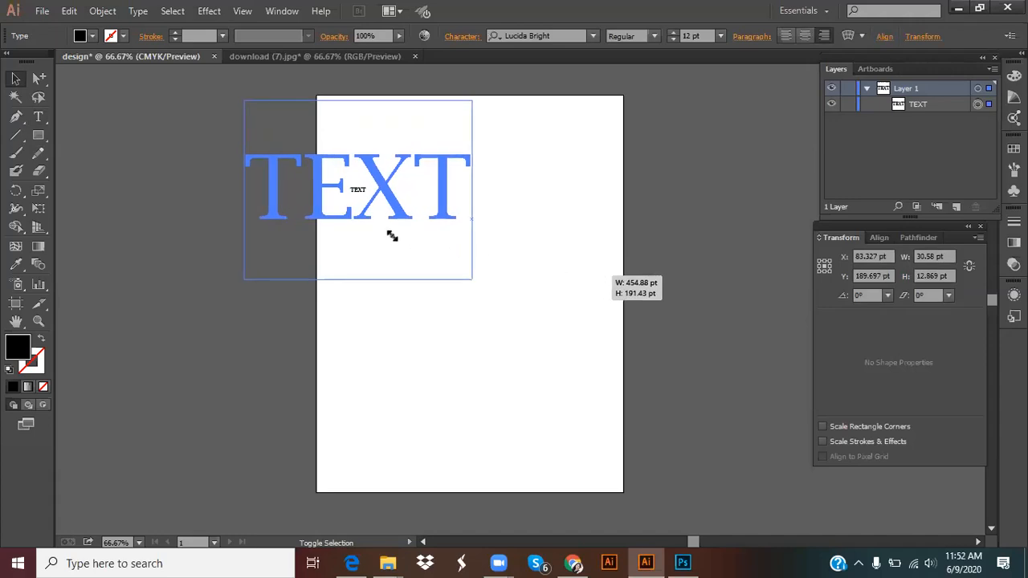
drag(321, 205, 434, 289)
key(ctrl+shift+a)
key(ctrl+1)
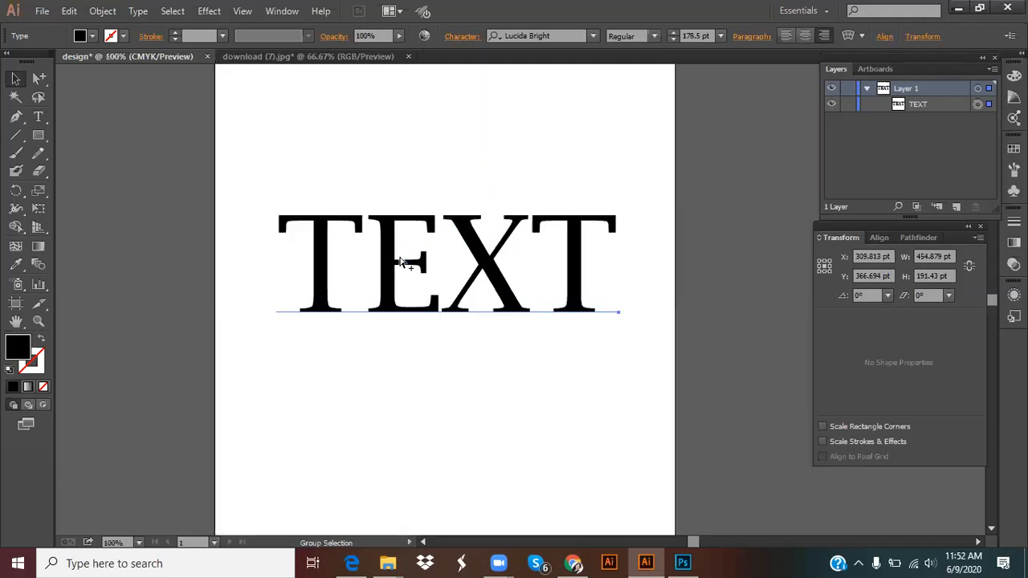
click(402, 263)
key(ctrl+plus)
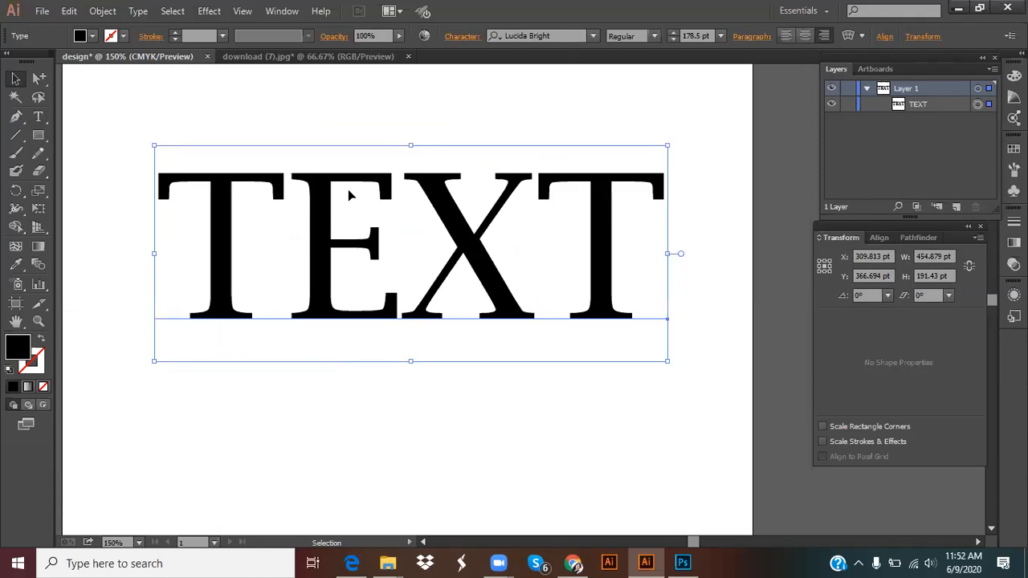
Change the lettering's font to Mukti and reposition it near the artboard's horizontal middle.
drag(346, 184, 244, 171)
drag(488, 119, 488, 119)
click(592, 36)
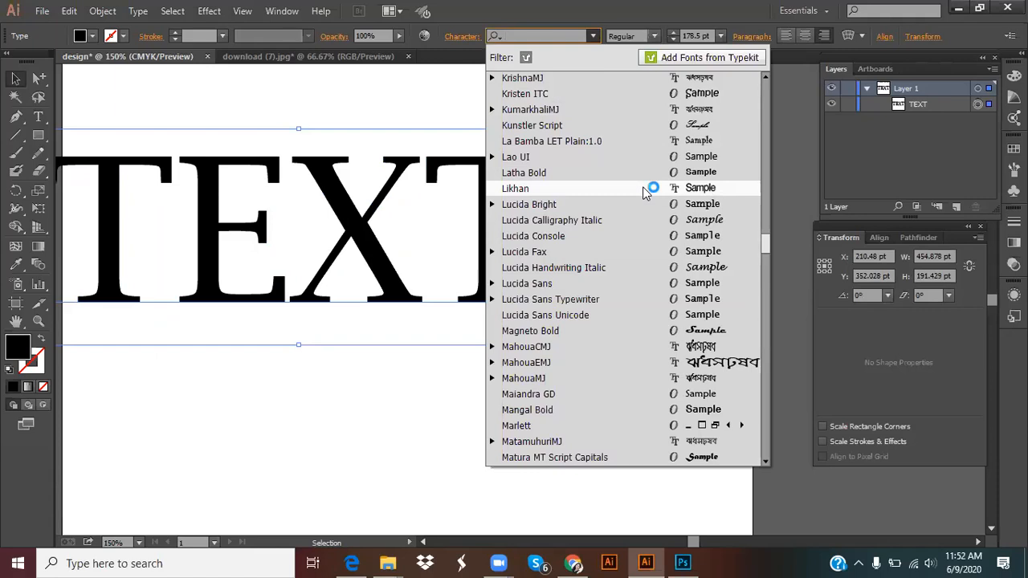
scroll(661, 280, down, 3)
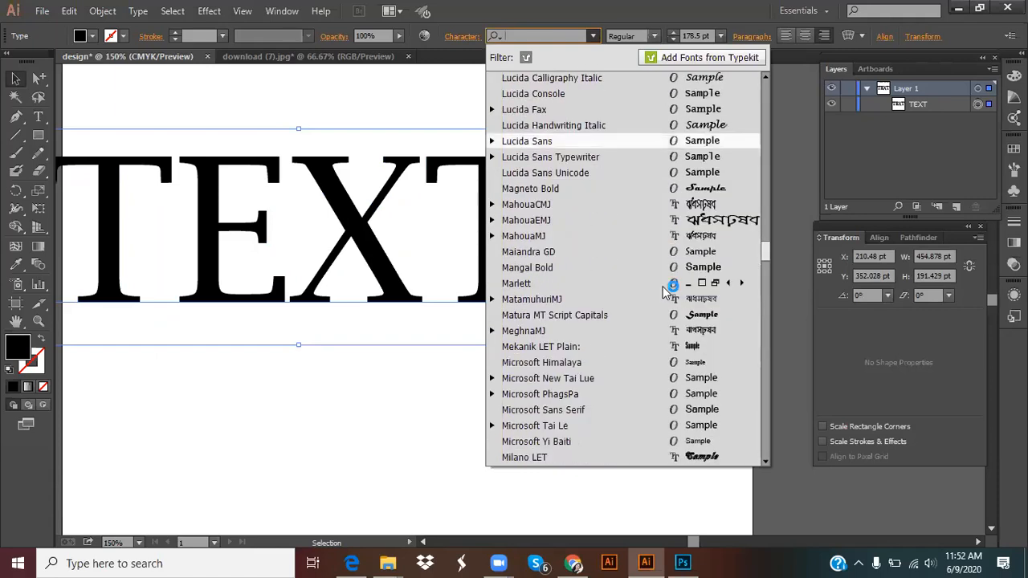
scroll(664, 291, down, 2)
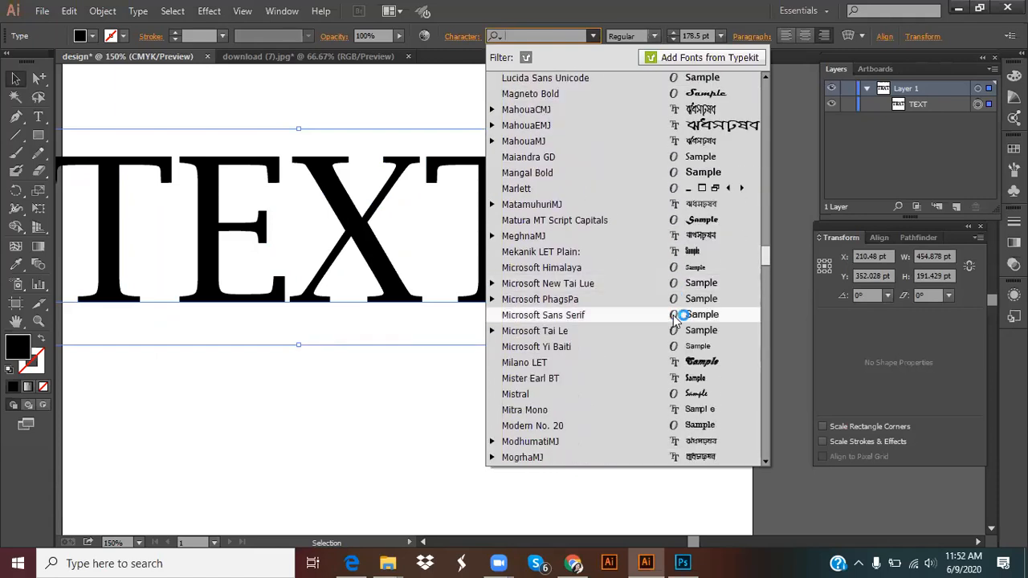
scroll(646, 325, down, 5)
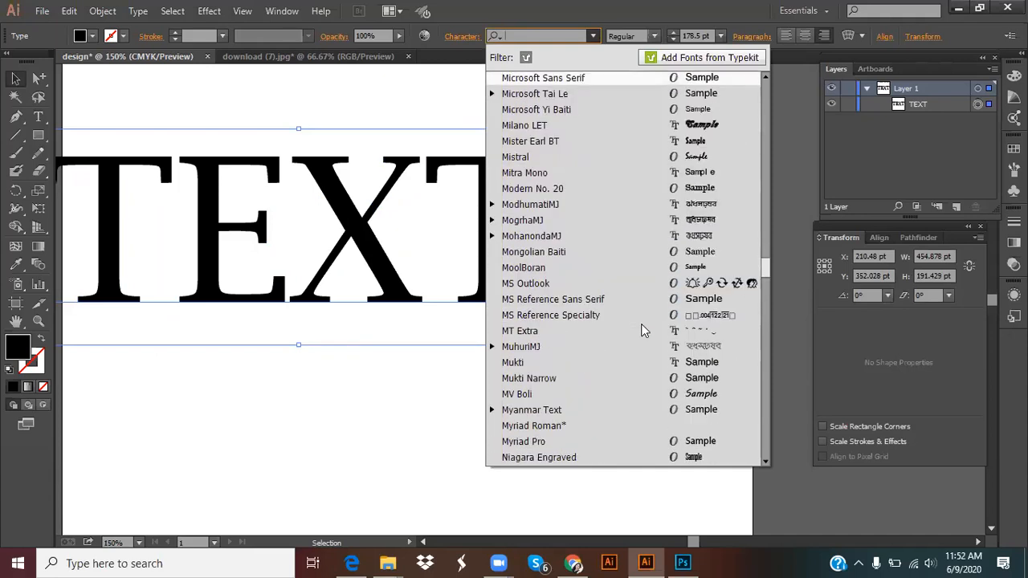
scroll(646, 329, down, 2)
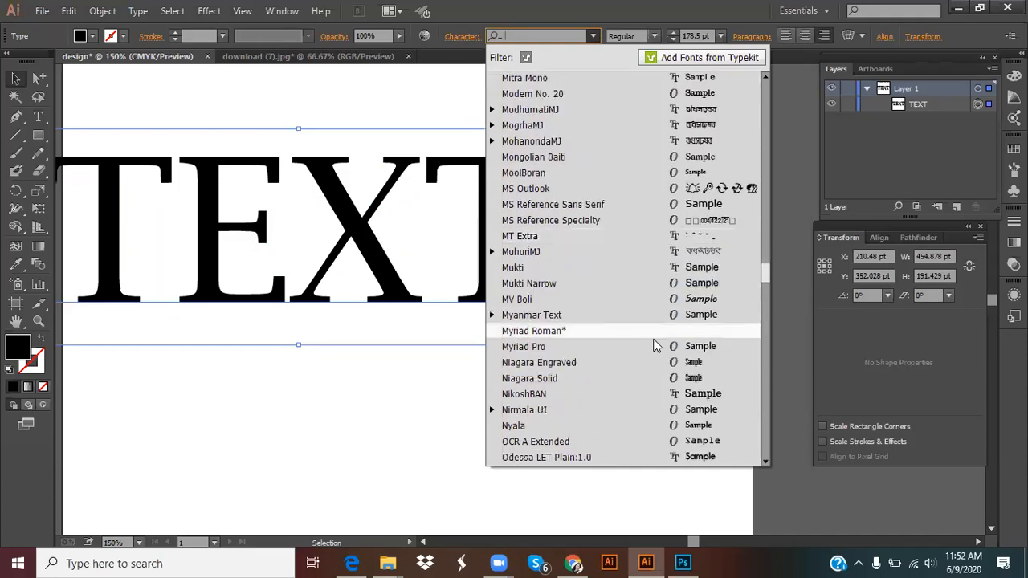
click(661, 267)
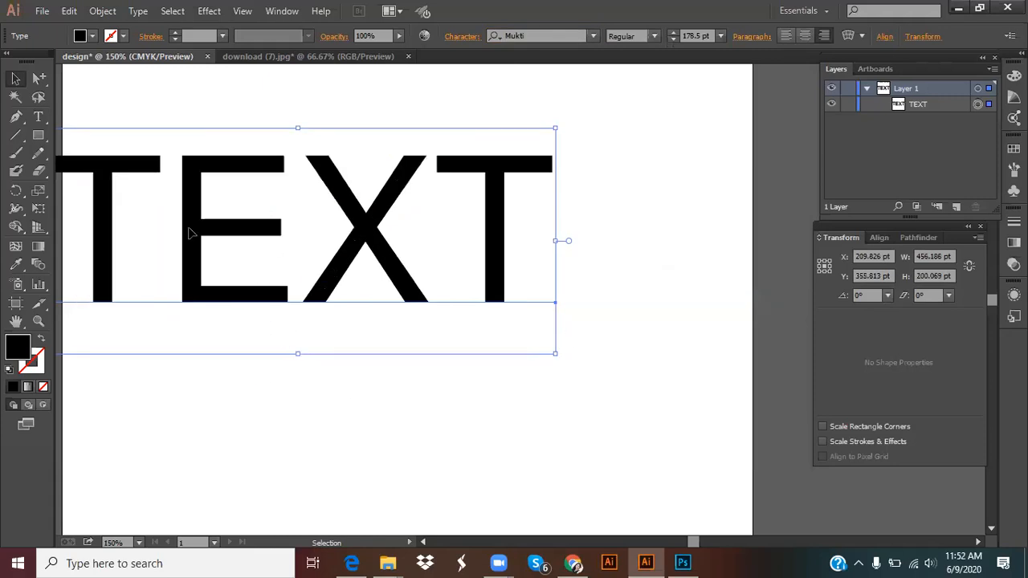
drag(190, 232, 287, 254)
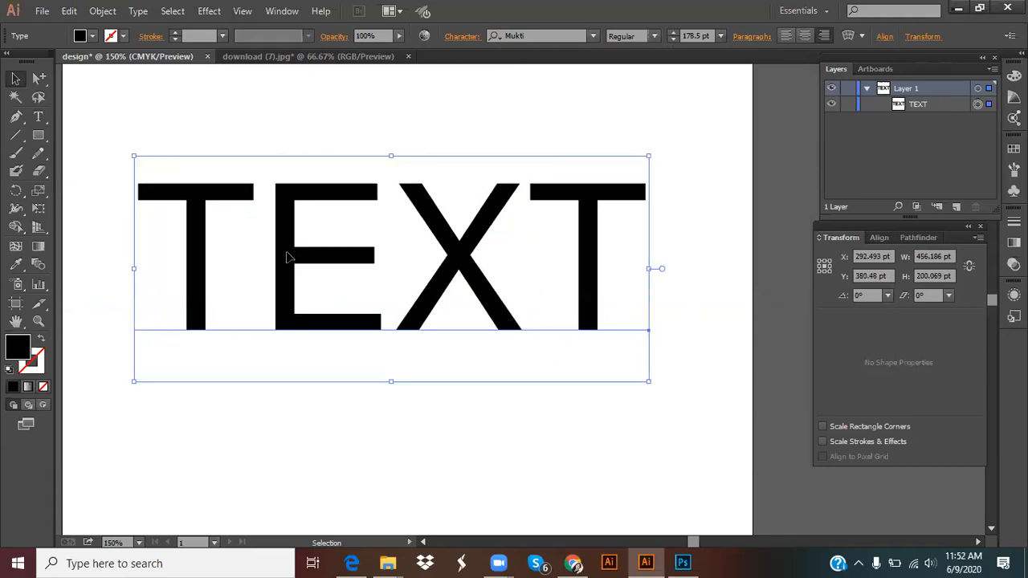
right_click(398, 274)
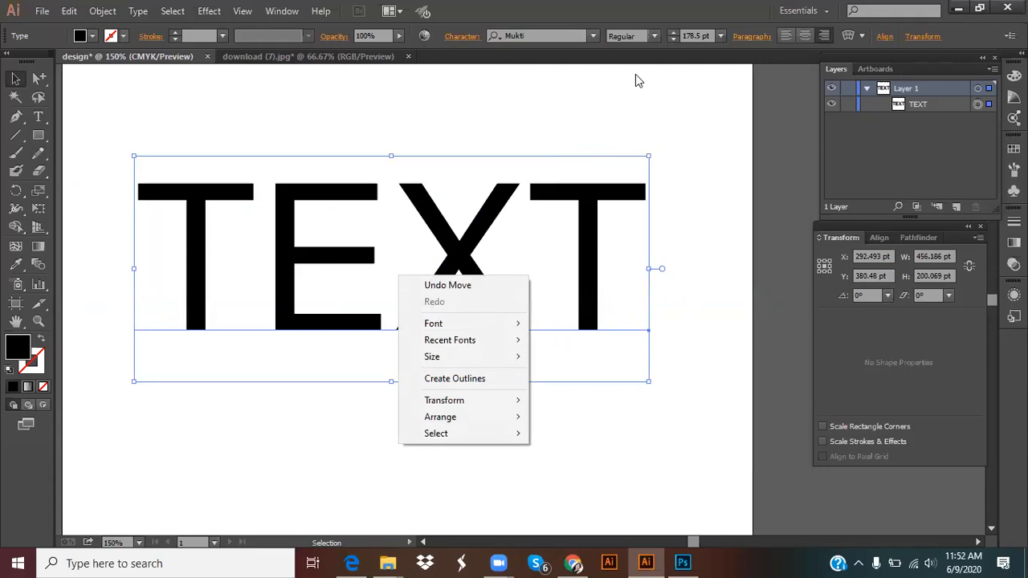
click(653, 34)
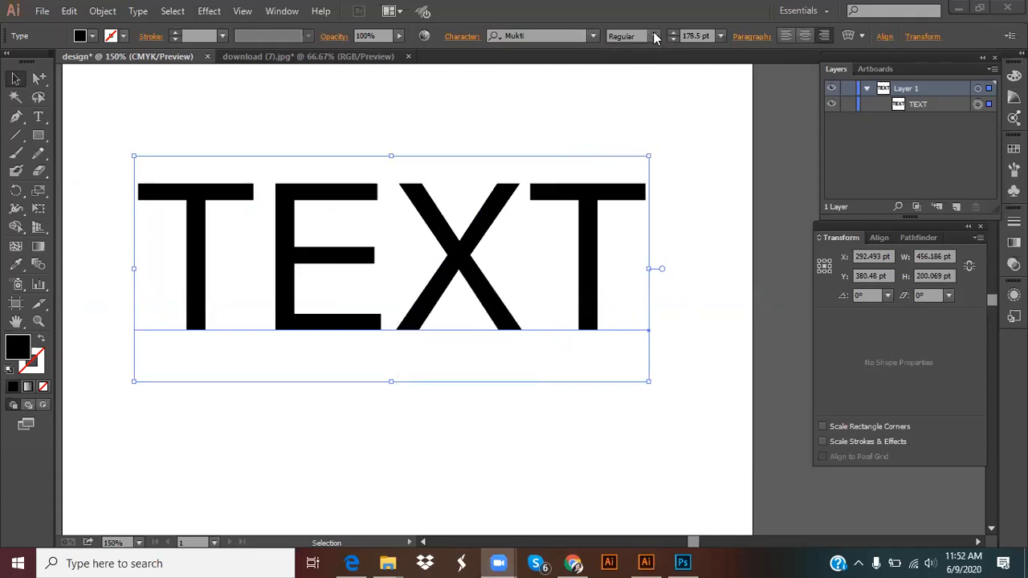
click(653, 35)
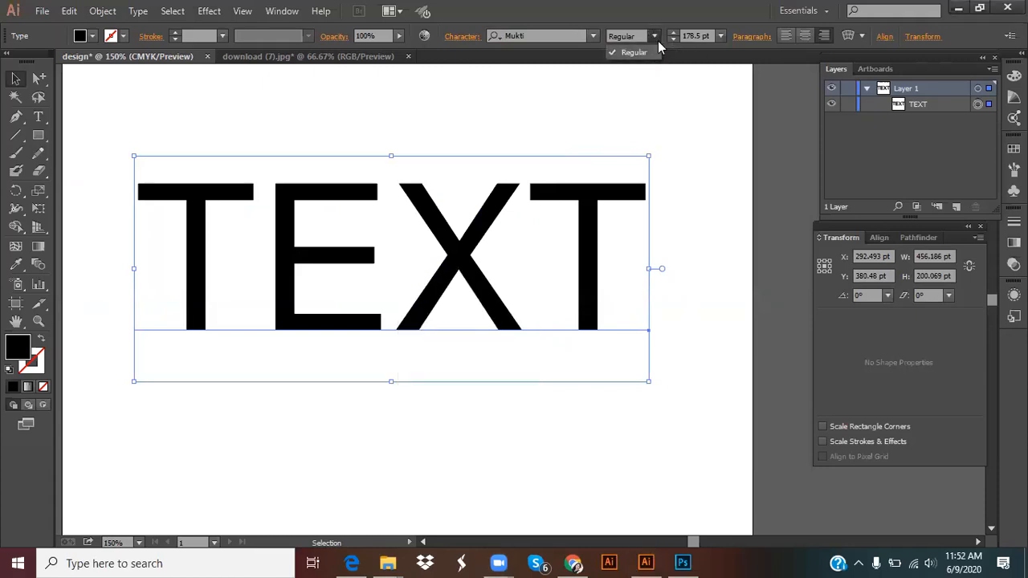
click(620, 123)
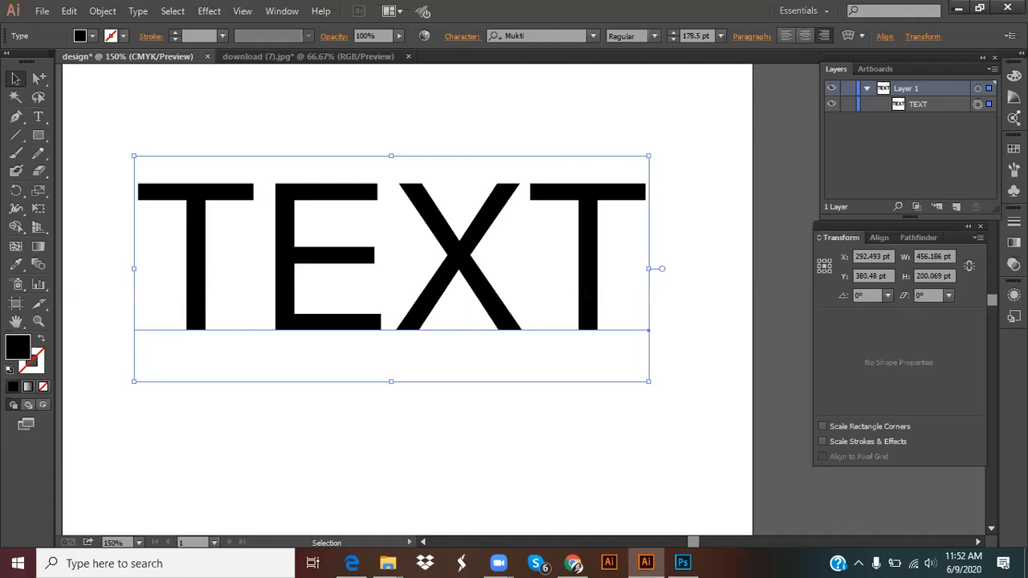
Convert the TEXT lettering to outlines and ungroup it into separate letter shapes.
right_click(420, 300)
click(466, 405)
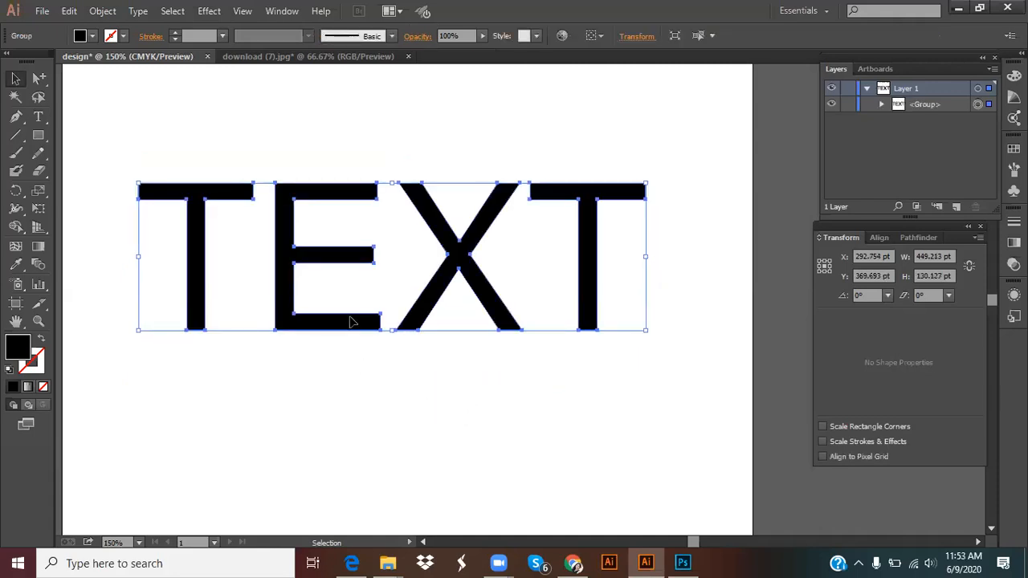
right_click(352, 318)
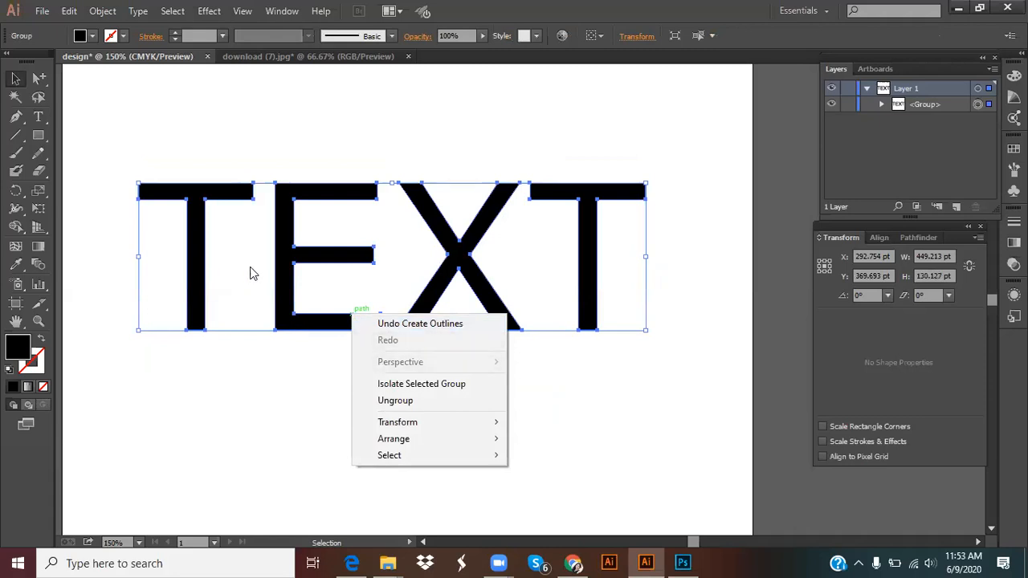
click(423, 399)
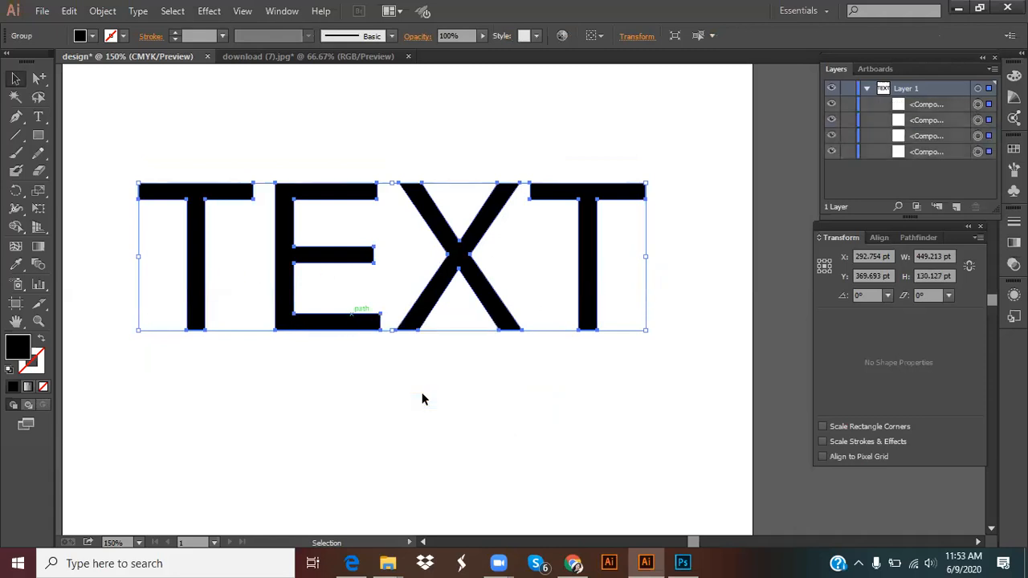
click(190, 424)
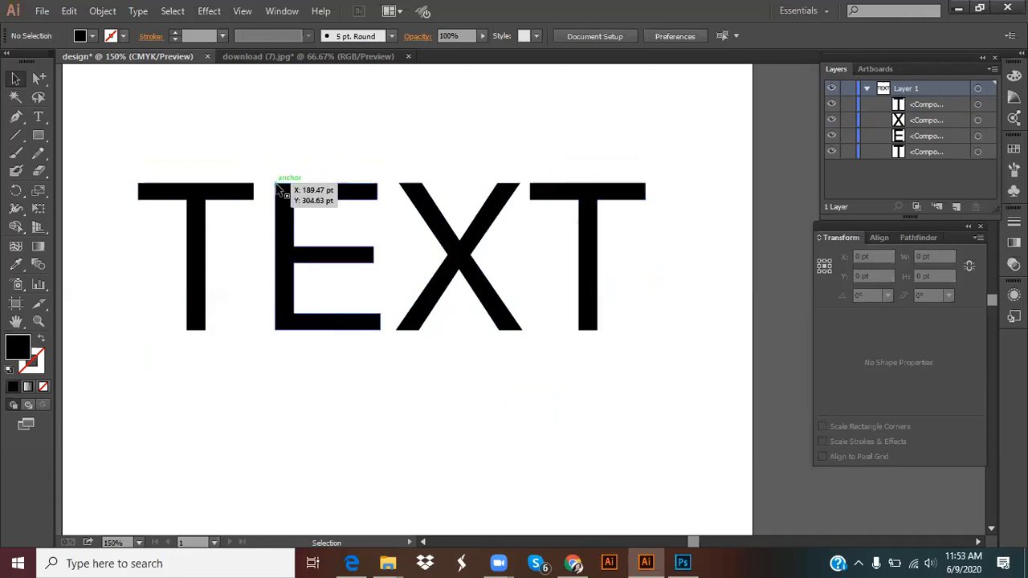
Lengthen the E's top arm toward the X by shifting its two end anchor points 14 pt to the right.
drag(42, 81, 79, 81)
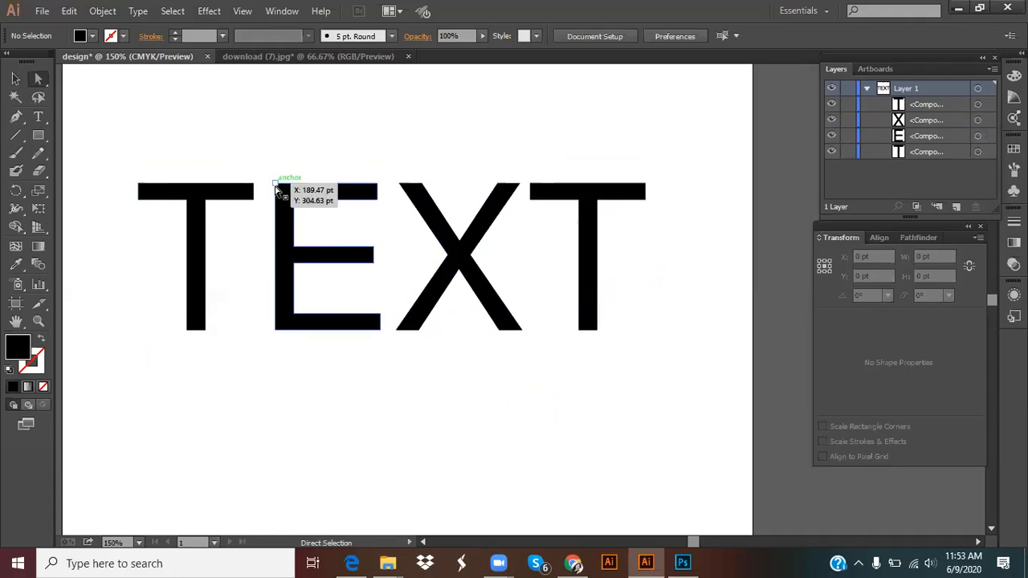
click(376, 186)
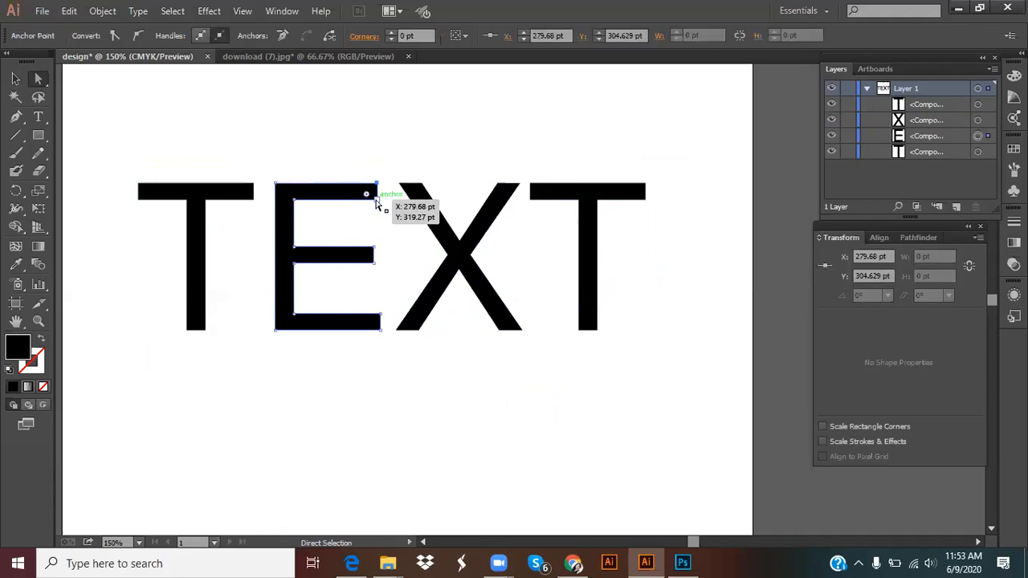
key(shift)
shift+click(376, 201)
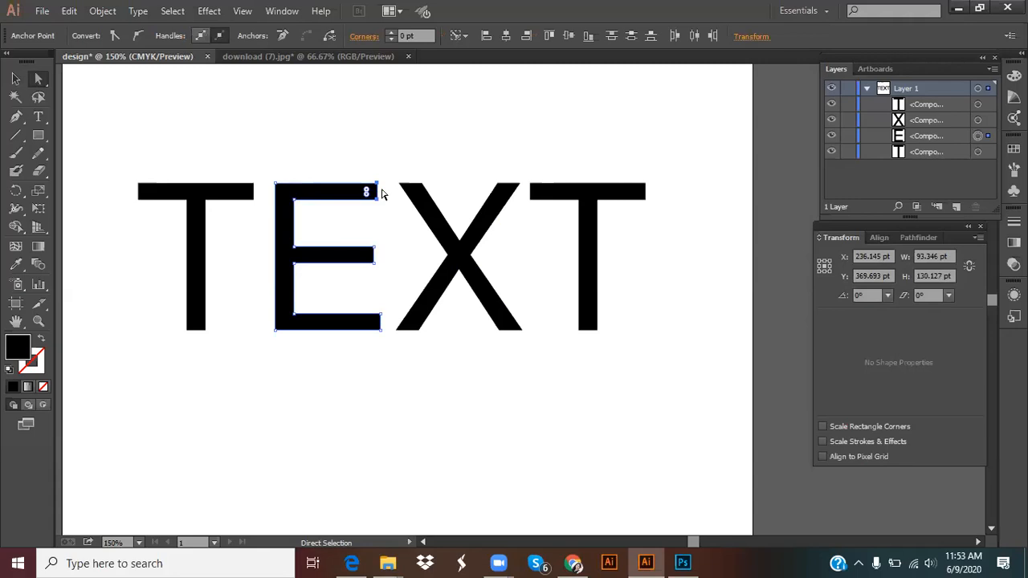
key(Right)
key(Right)
key(Right)
key(Right)
key(Right)
key(Right)
key(Right)
key(Right)
key(Right)
key(Right)
key(Right)
key(Right)
key(Right)
key(Right)
key(Right)
key(Right)
click(418, 141)
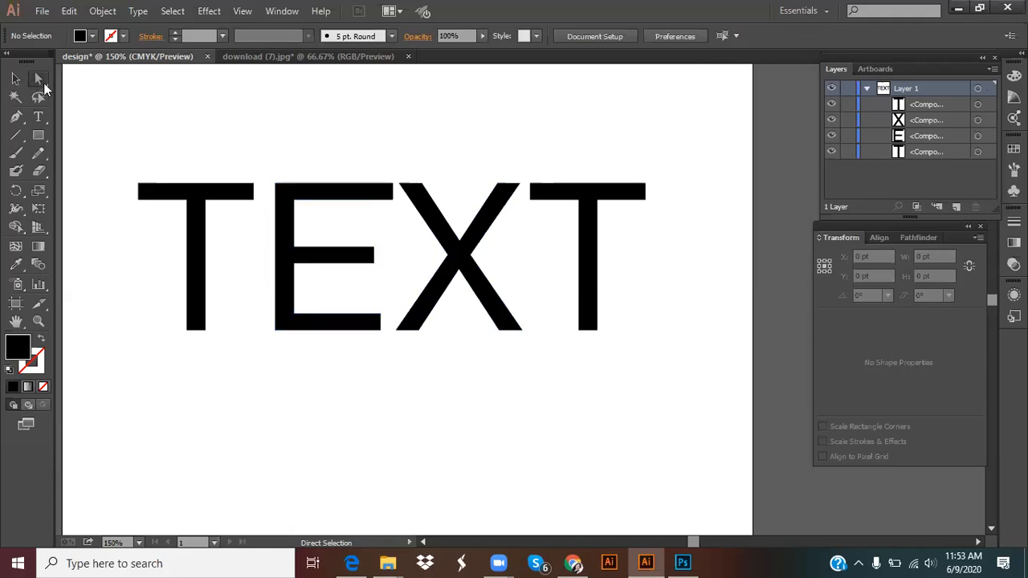
Slant the end of the E's top arm parallel to the X by shifting its lower end anchor point right.
click(393, 190)
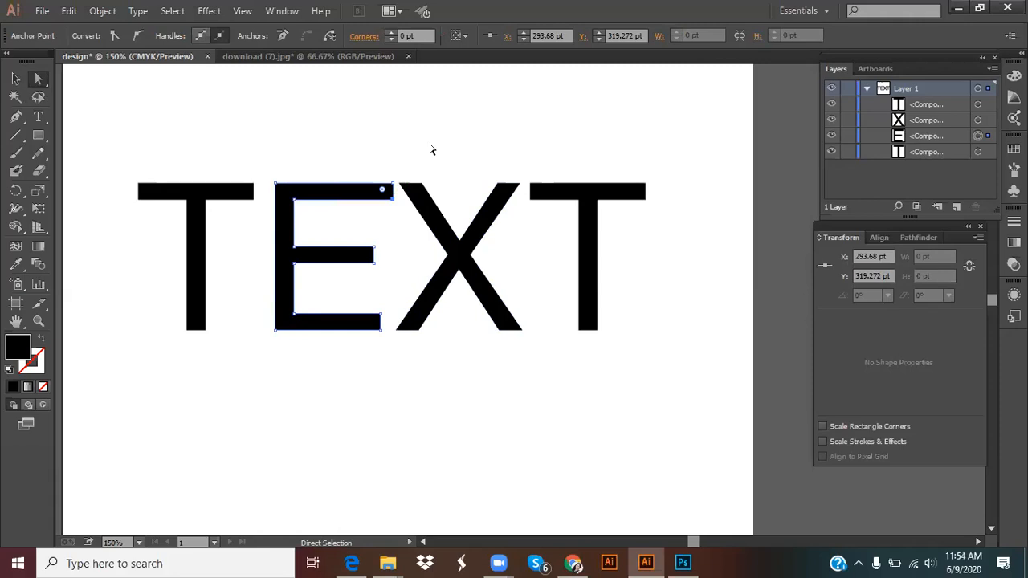
key(Right)
key(Right)
key(Right)
key(Right)
key(Right)
click(386, 150)
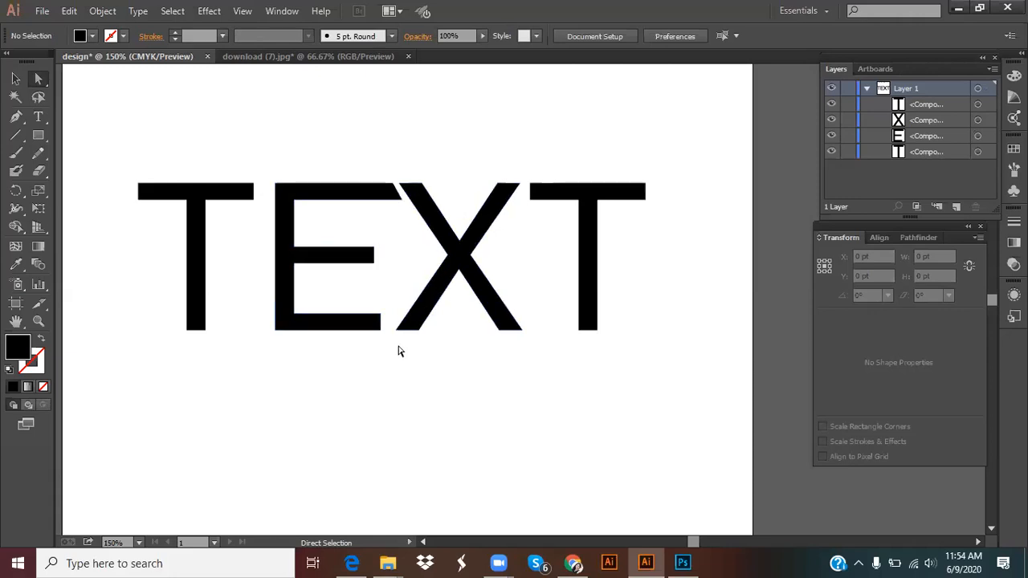
Extend the E's bottom arm with a slanted end, moving its upper end anchor to X 298.818 pt and the lower one to 288.818 pt.
click(380, 317)
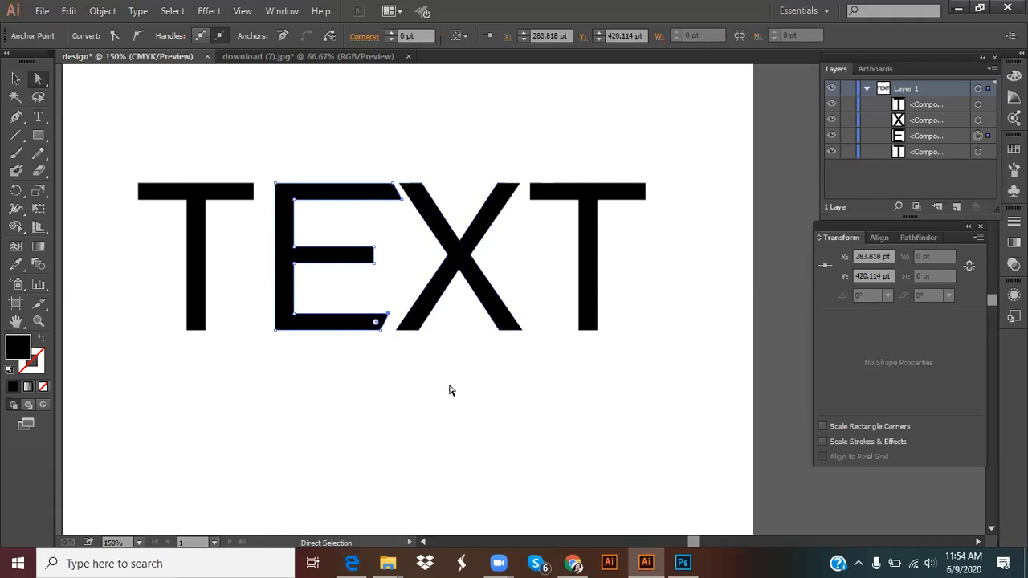
key(Right)
key(Right)
click(382, 334)
key(Right)
key(Right)
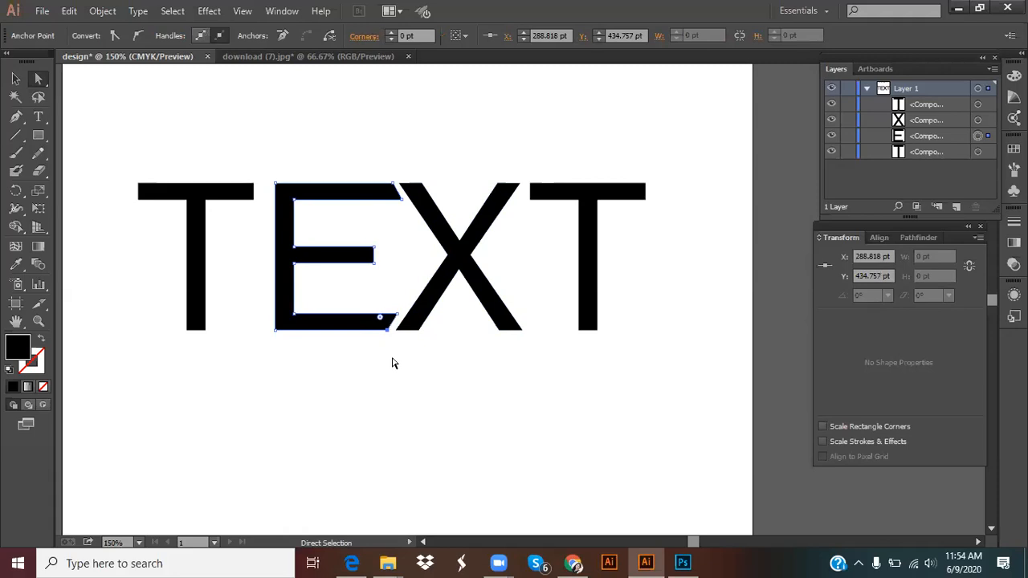
mouse_move(387, 330)
mouse_down()
mouse_move(390, 314)
mouse_move(404, 322)
mouse_move(396, 317)
mouse_up()
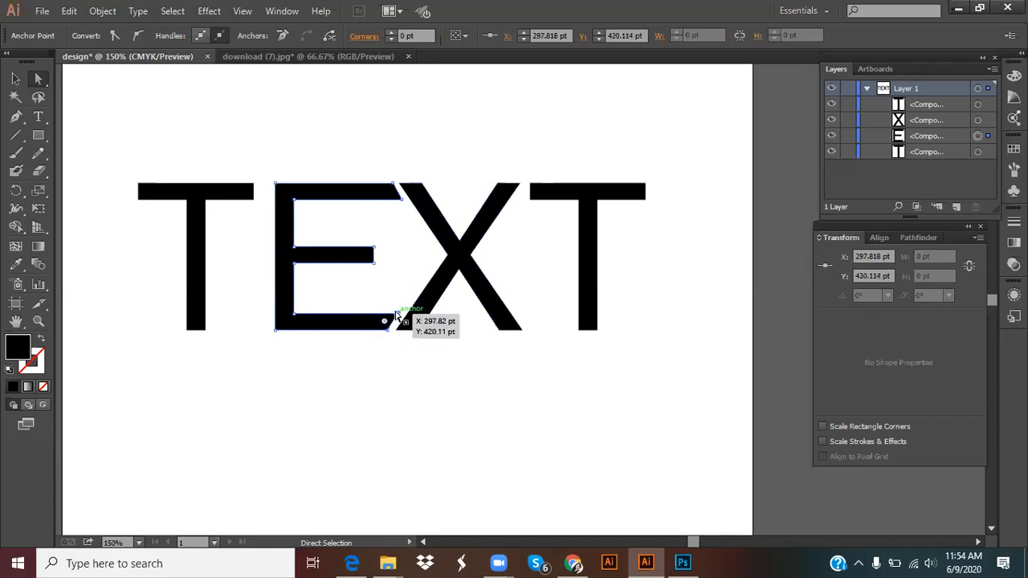
key(Right)
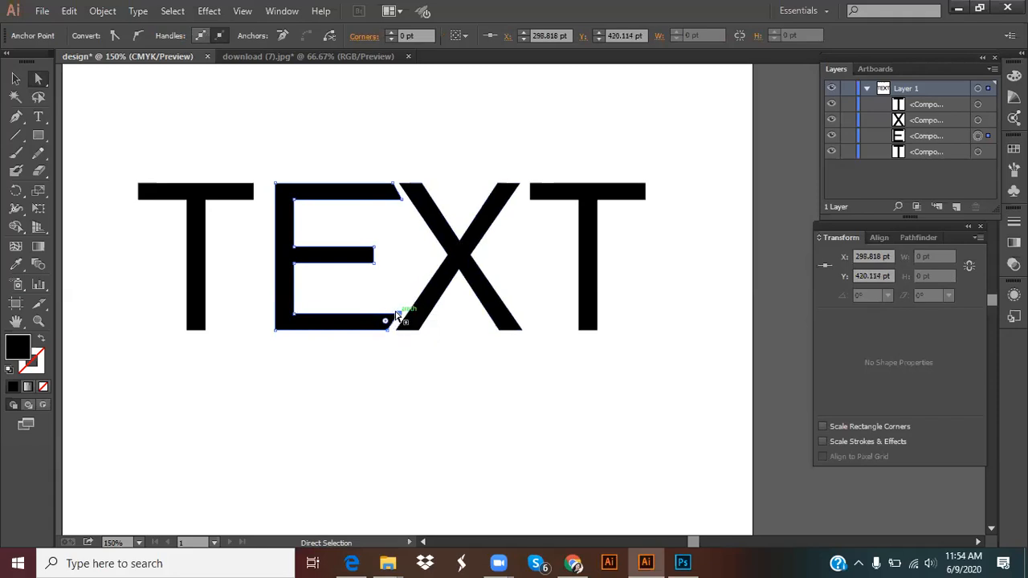
click(358, 425)
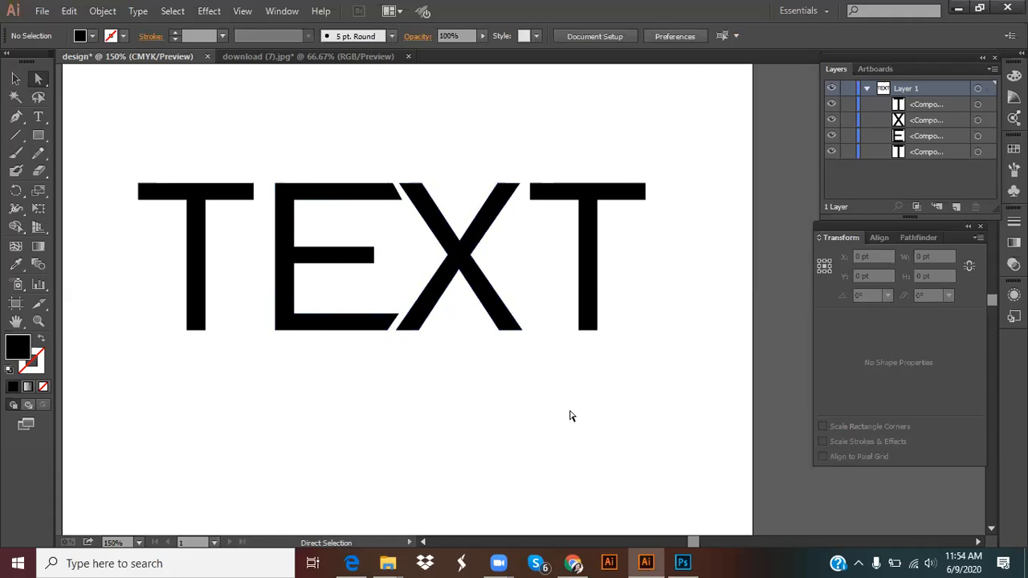
Extend the X's lower-right leg by shifting its two end anchor points 24 pt down and 24 pt to the right.
click(498, 334)
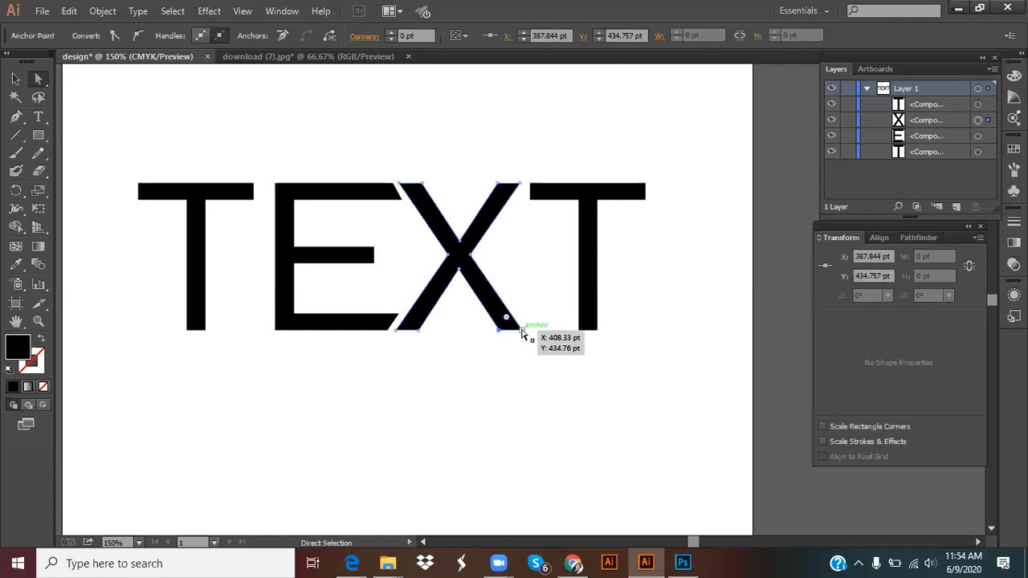
shift+click(522, 334)
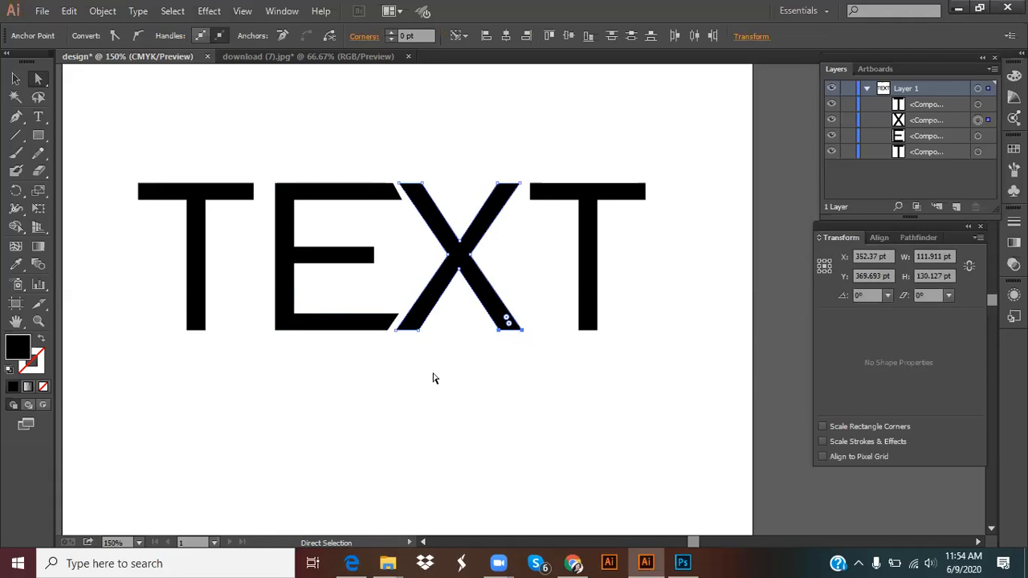
key(Down)
key(Down)
key(Down)
key(Down)
key(Down)
key(Down)
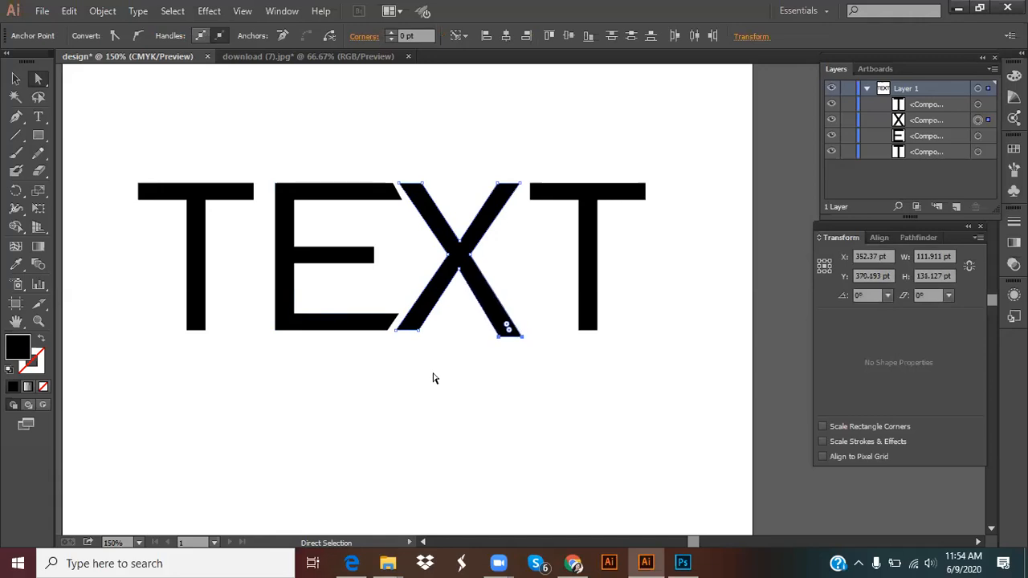
key(Right)
key(Right)
key(Right)
key(Right)
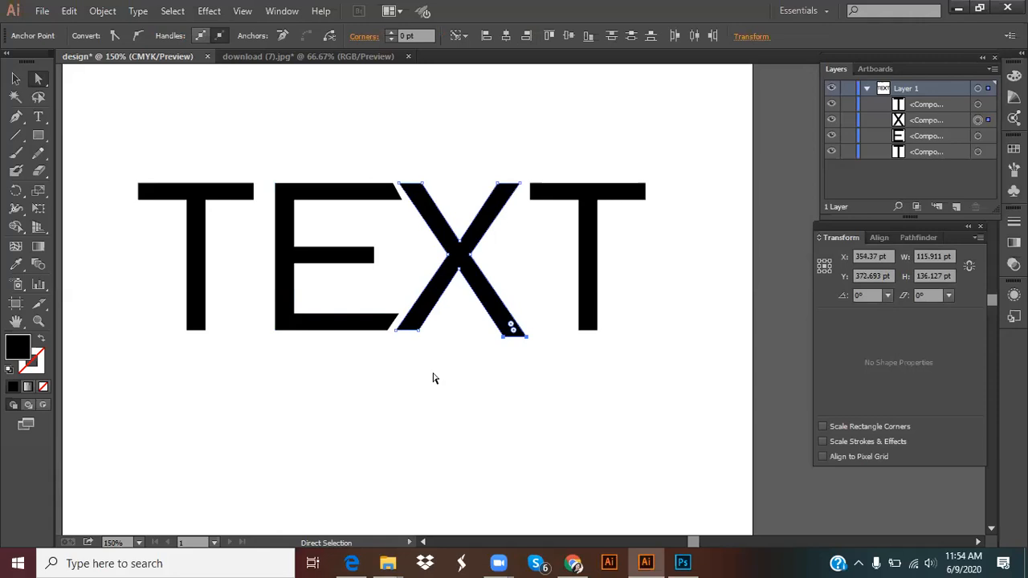
key(Down)
key(Down)
key(Down)
key(Down)
key(Down)
key(Down)
key(Right)
key(Right)
key(Right)
key(Right)
key(Right)
key(Right)
key(Right)
key(Right)
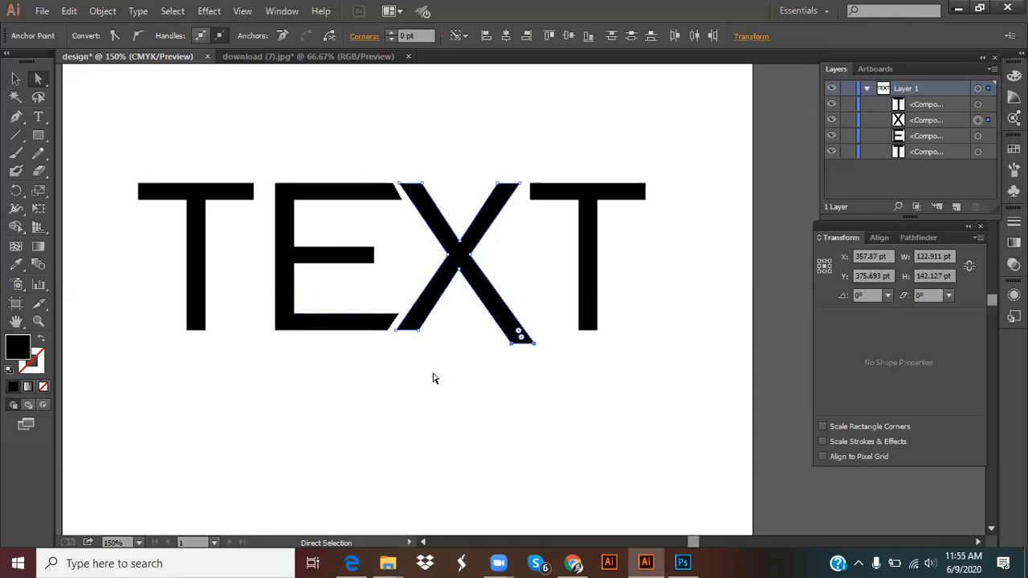
key(Right)
key(Right)
key(Right)
key(Right)
key(Right)
key(Right)
key(Down)
key(Down)
key(Down)
key(Right)
key(Right)
key(Right)
key(Right)
key(Right)
key(Right)
key(Right)
key(Right)
key(Right)
key(Right)
key(Down)
key(Down)
key(Down)
key(Right)
key(Right)
key(Right)
key(Down)
key(Down)
key(Down)
key(Down)
key(Down)
key(Down)
key(Down)
key(Down)
key(Down)
key(Down)
key(Down)
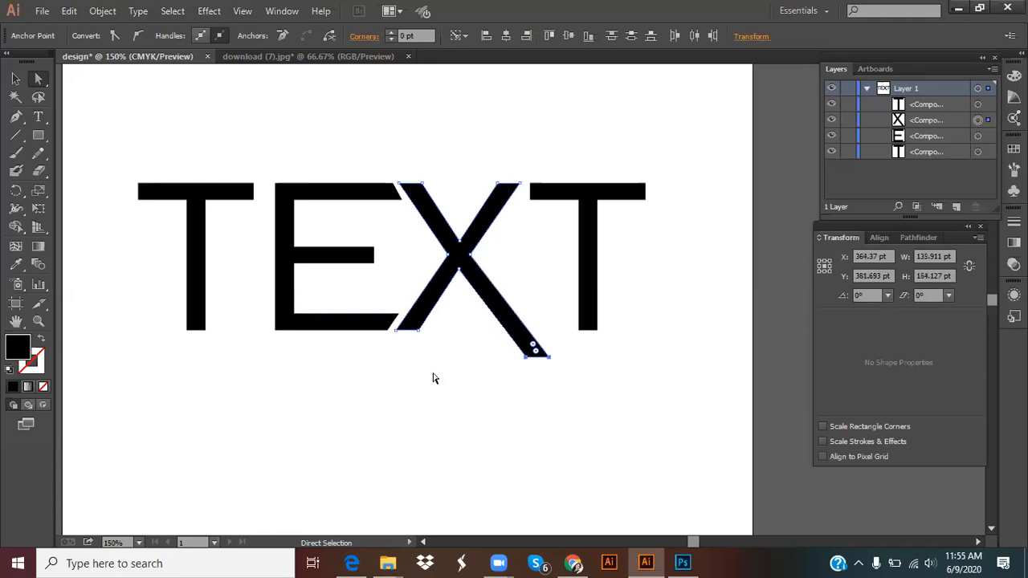
click(442, 392)
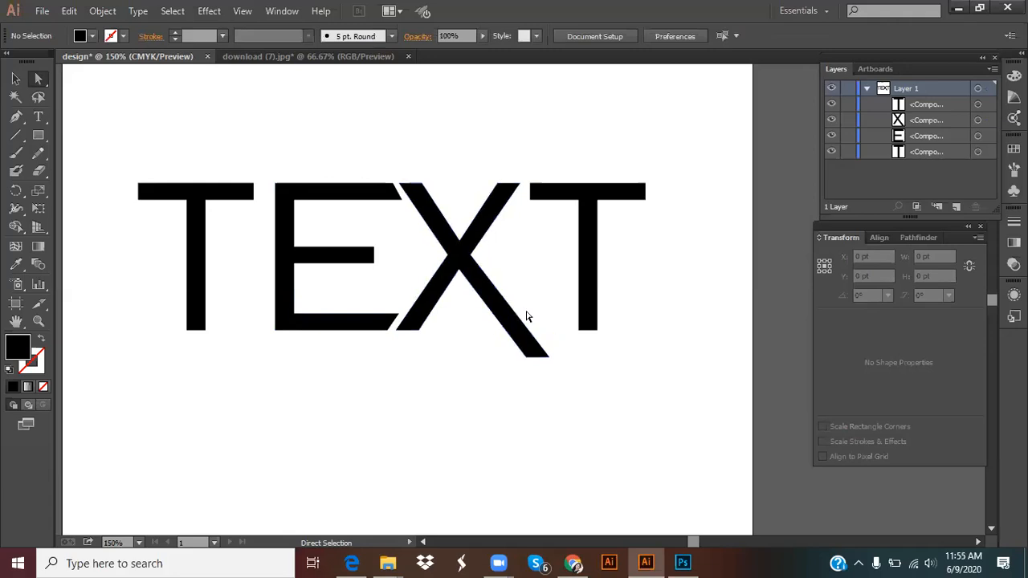
Move the last T 7 pt to the left, closer to the X.
click(586, 250)
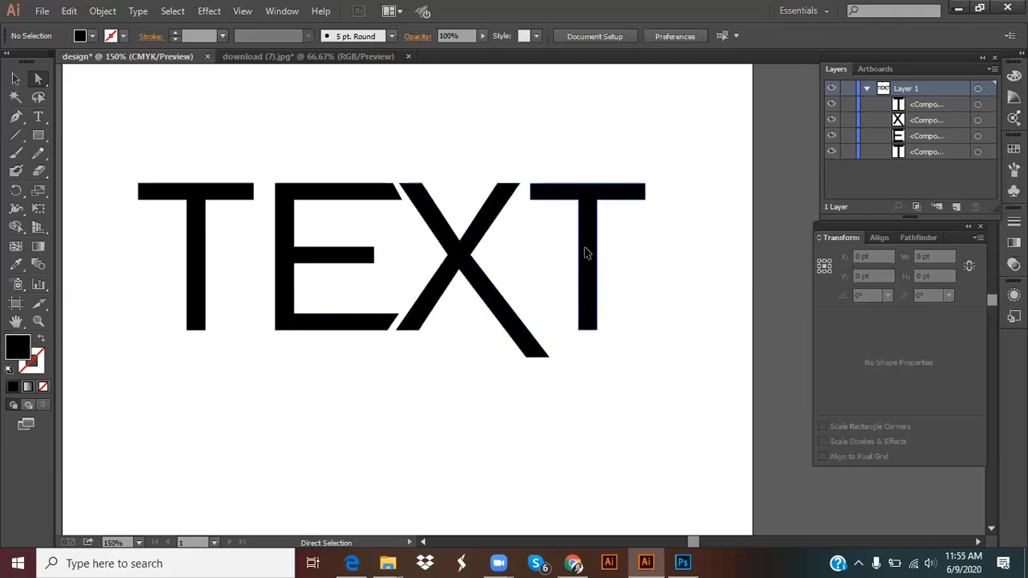
key(Left)
key(Left)
key(Left)
key(Left)
key(Left)
key(Left)
key(Left)
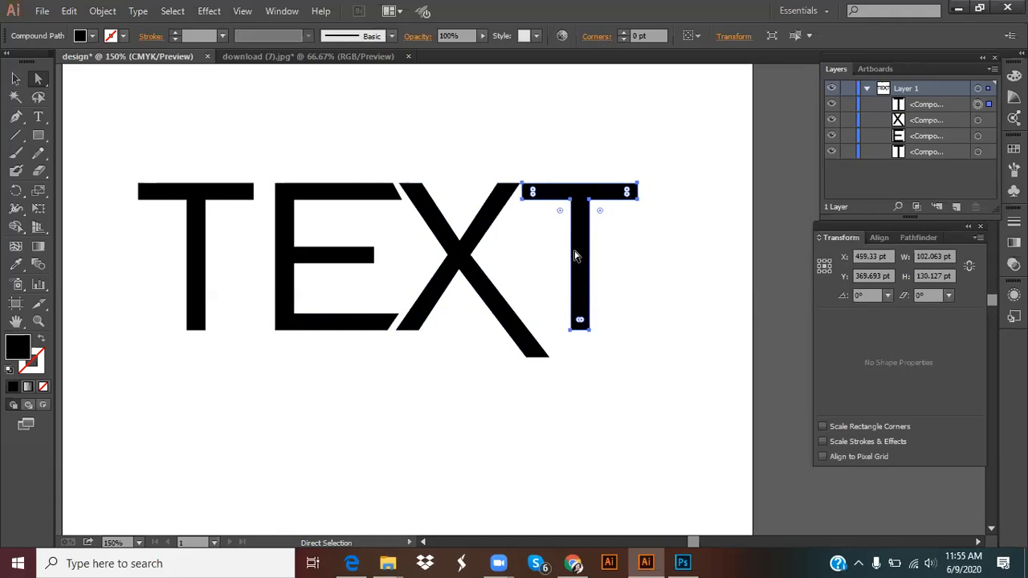
click(517, 157)
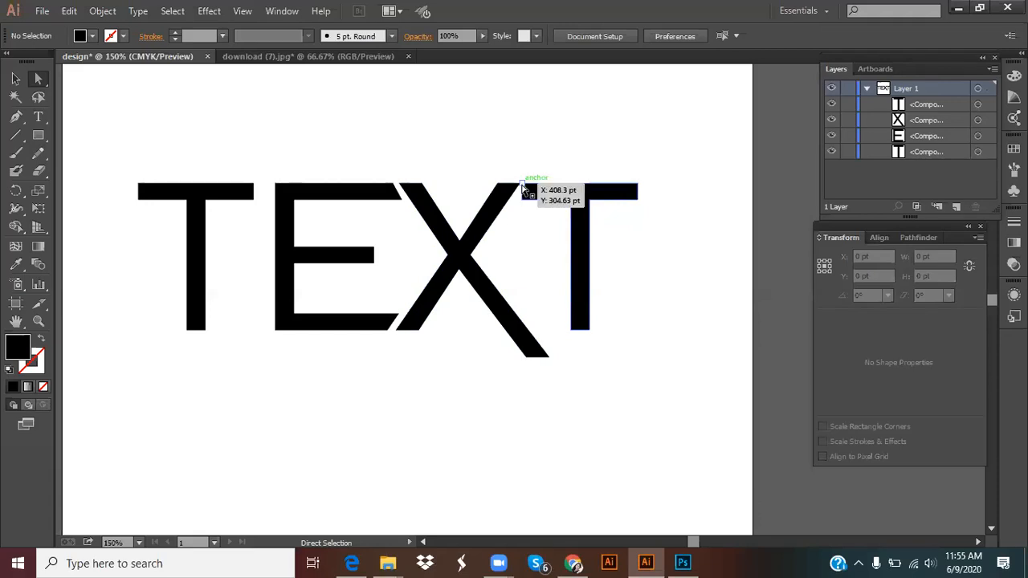
Slant the left end of the last T's crossbar, placing its upper anchor at X 413.298 pt and the lower one at 402.298 pt.
click(522, 187)
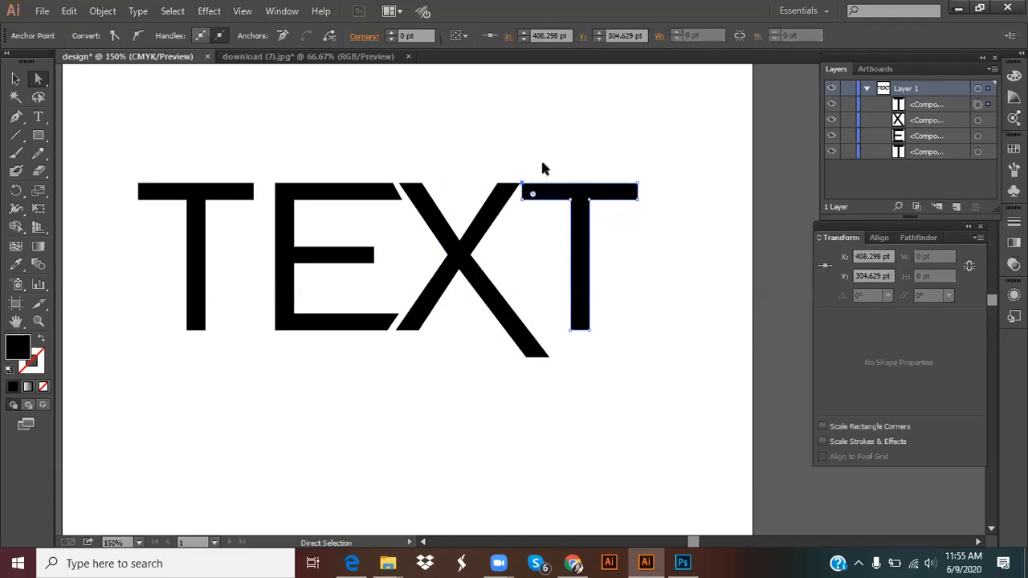
key(Right)
key(Right)
key(Right)
key(Right)
key(Right)
key(Right)
drag(524, 187, 526, 204)
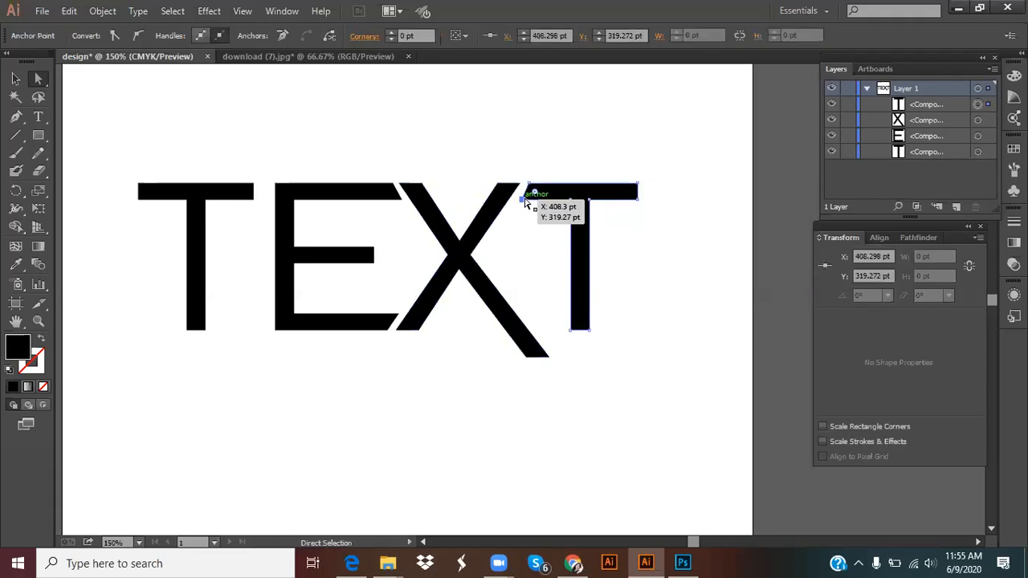
key(Left)
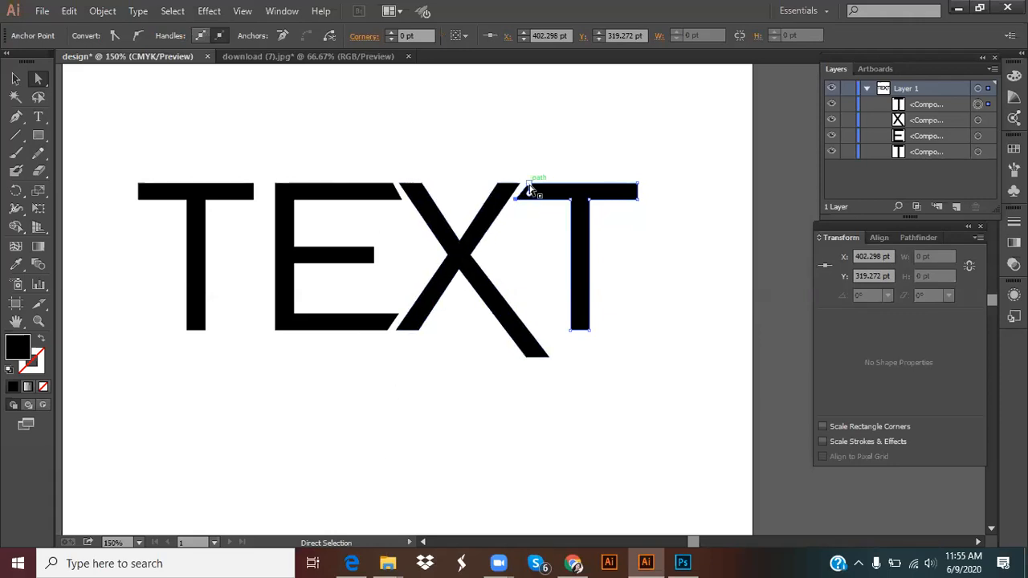
drag(529, 189, 530, 189)
click(530, 184)
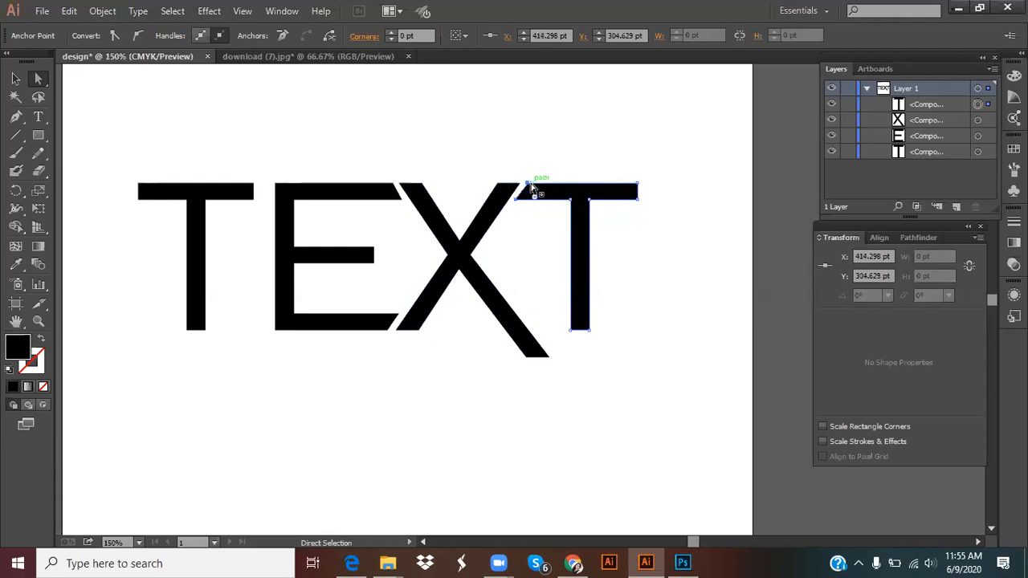
key(Left)
click(477, 126)
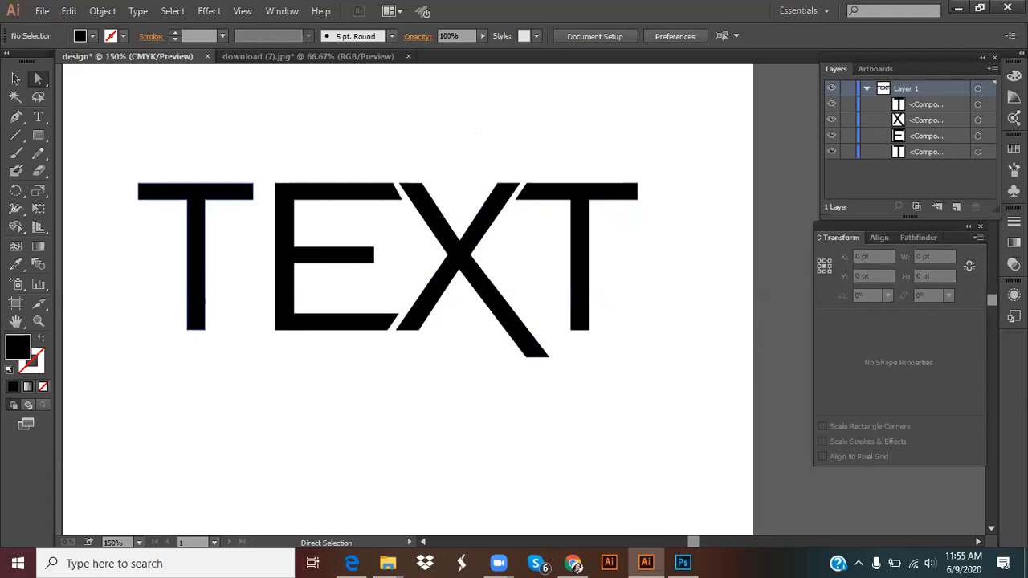
Try thickening the first T's crossbar by raising its two upper corner anchor points 22 pt.
click(207, 237)
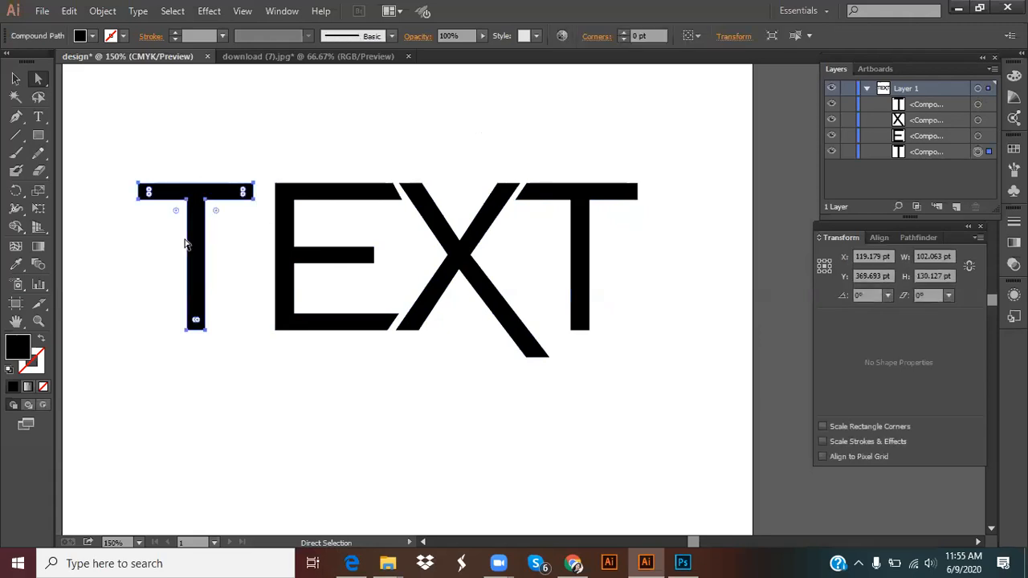
click(140, 185)
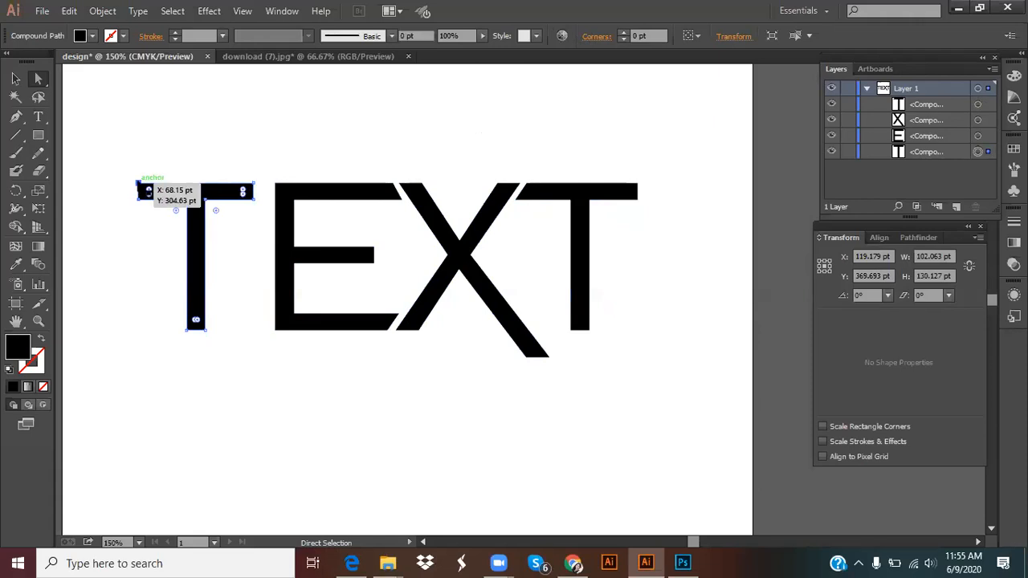
click(253, 186)
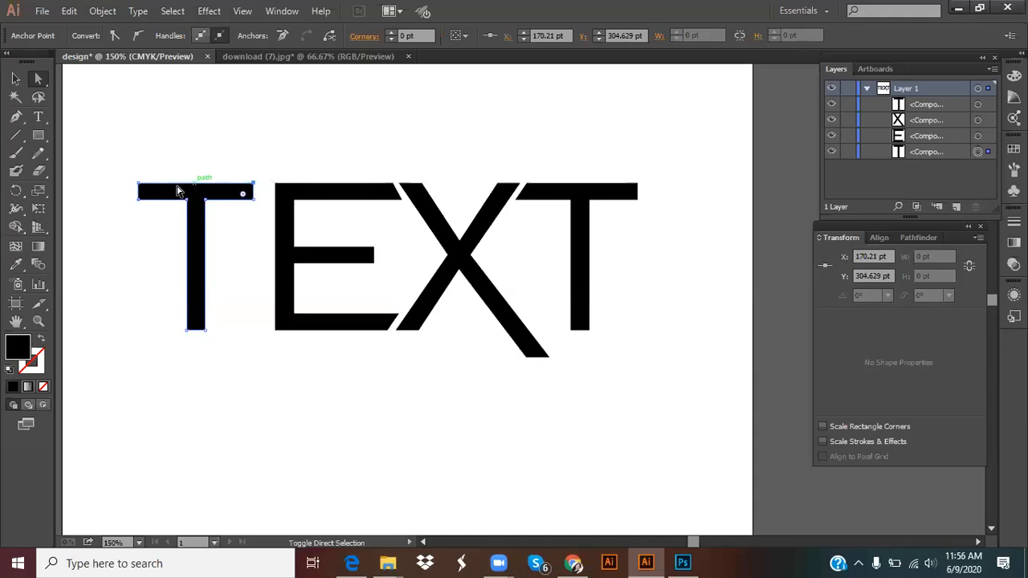
click(140, 189)
click(140, 188)
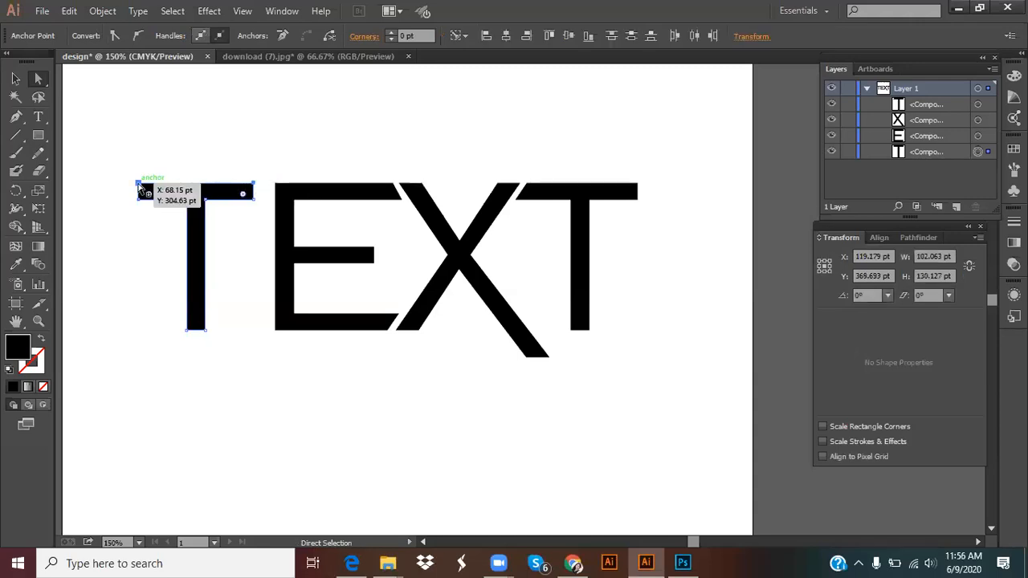
key(Up)
key(Up)
key(Up)
key(Up)
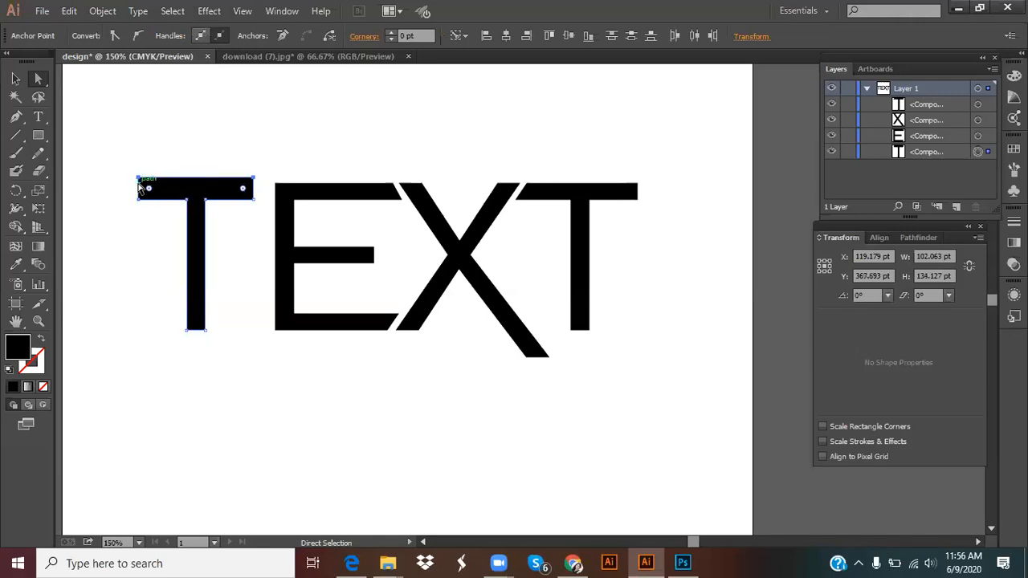
key(Up)
key(Up)
key(Up)
key(Up)
key(Up)
key(Up)
key(Up)
key(Up)
key(Up)
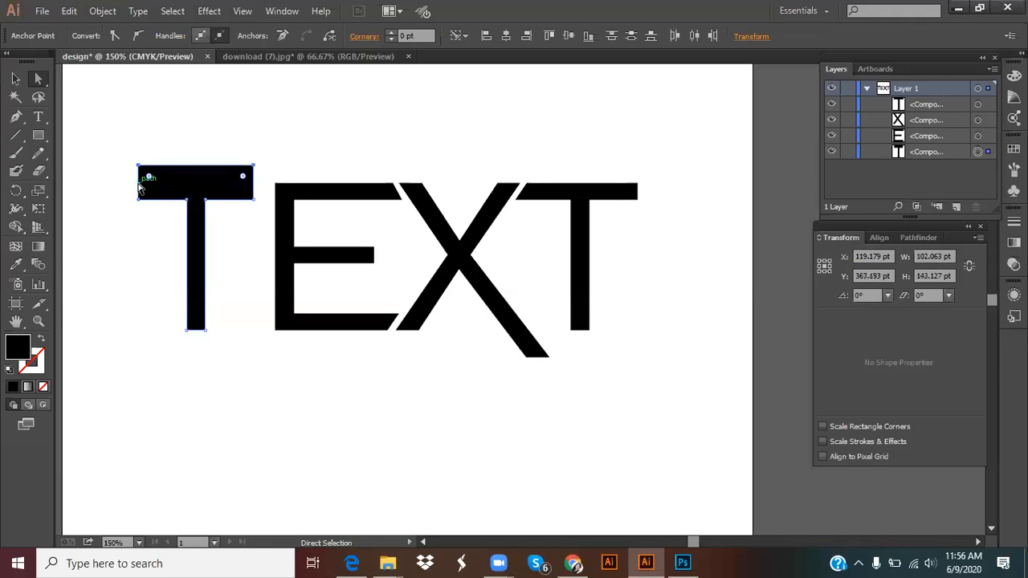
key(Up)
key(Up)
key(Up)
key(Up)
key(Up)
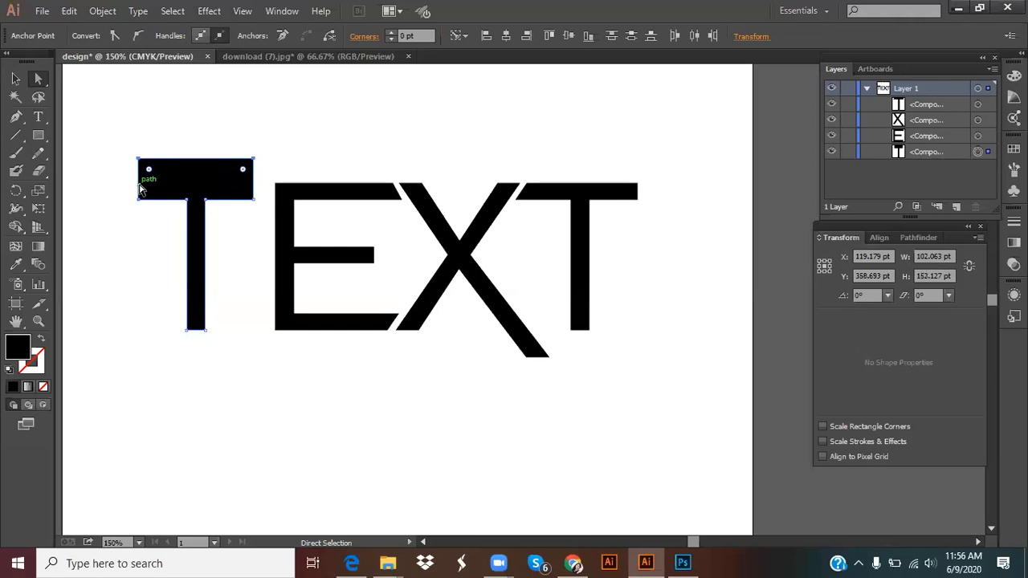
Lower the first T's upper corner anchor points again and undo all changes to its crossbar height.
key(v)
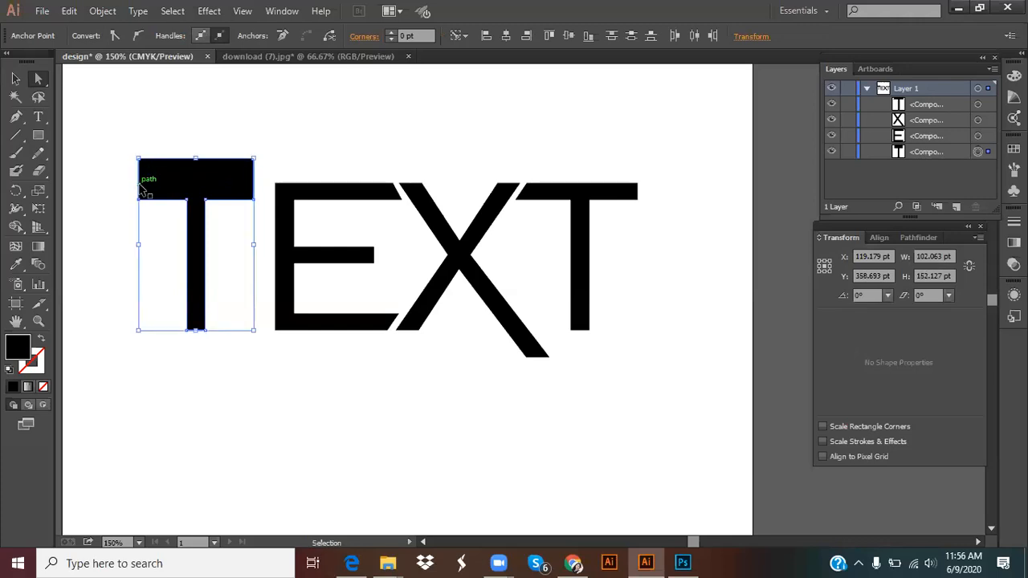
key(Down)
key(Down)
key(Down)
key(Down)
key(Down)
key(Down)
key(Down)
key(Down)
key(Down)
key(Down)
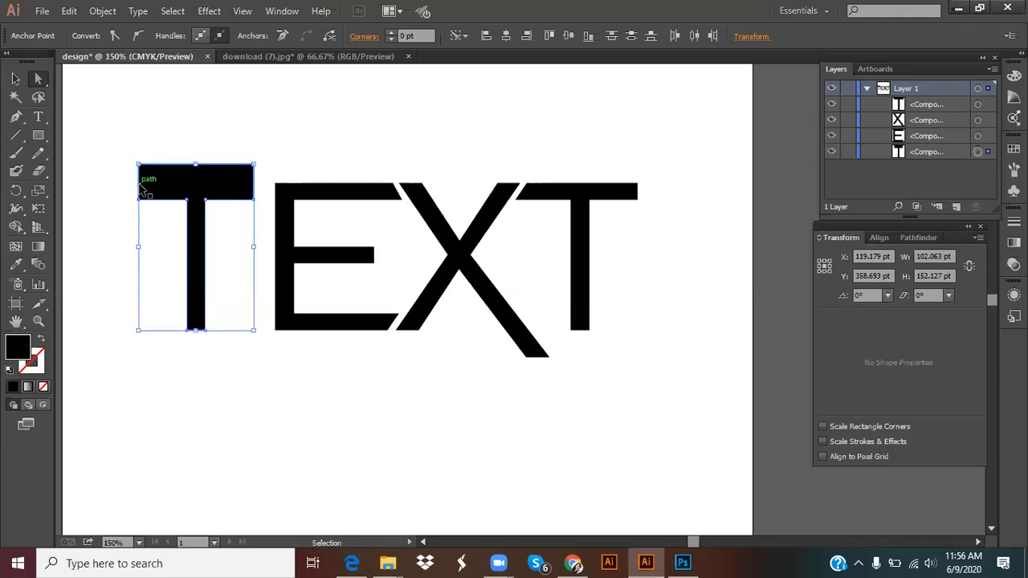
key(Down)
key(Down)
key(Down)
key(Down)
key(Down)
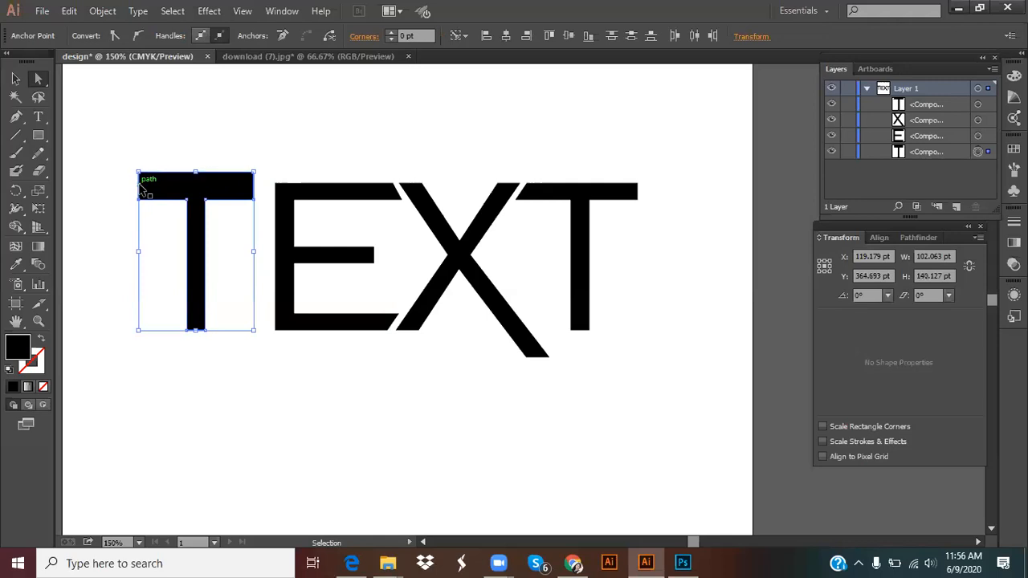
key(Down)
key(Down)
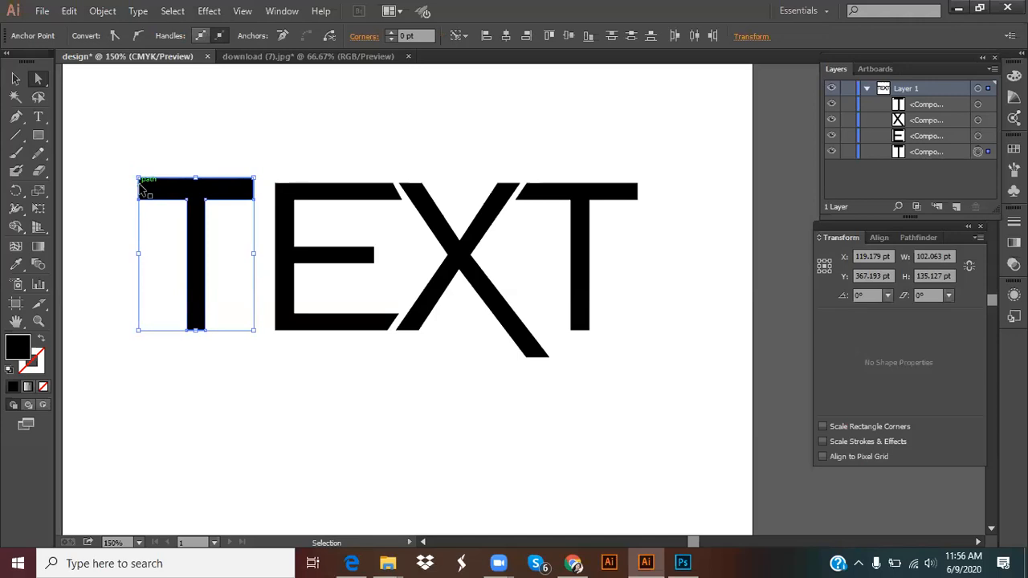
key(Down)
key(Down)
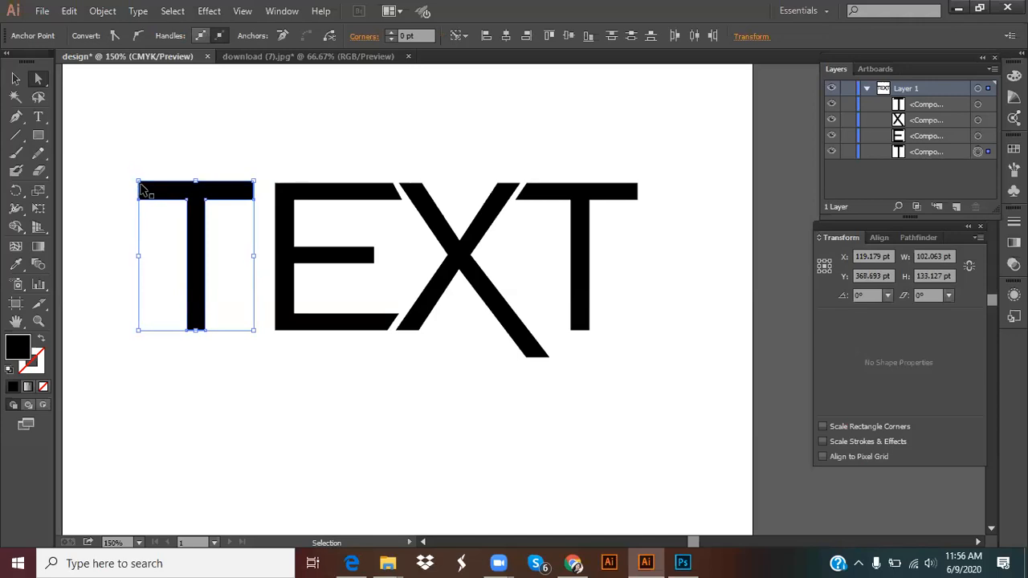
key(ctrl+z)
key(ctrl+z)
key(ctrl+z)
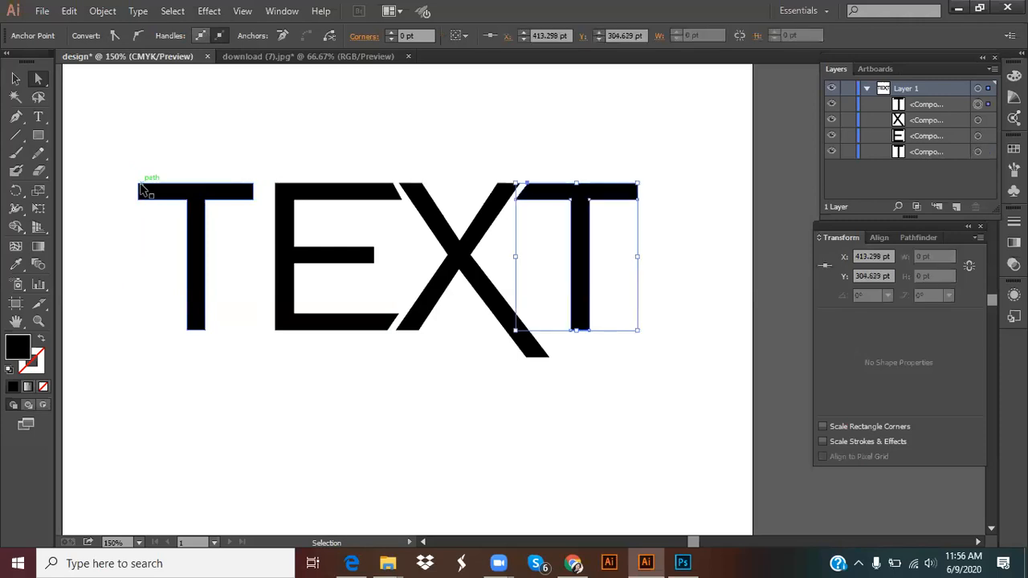
click(220, 139)
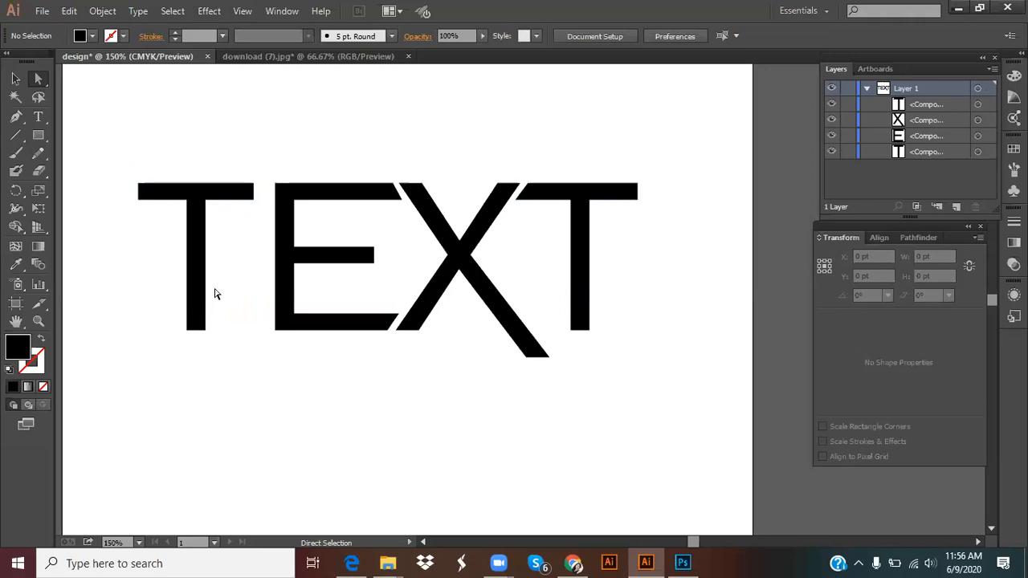
Move the first T about 19 pt to the right so its crossbar meets the E's upper-left corner.
click(201, 250)
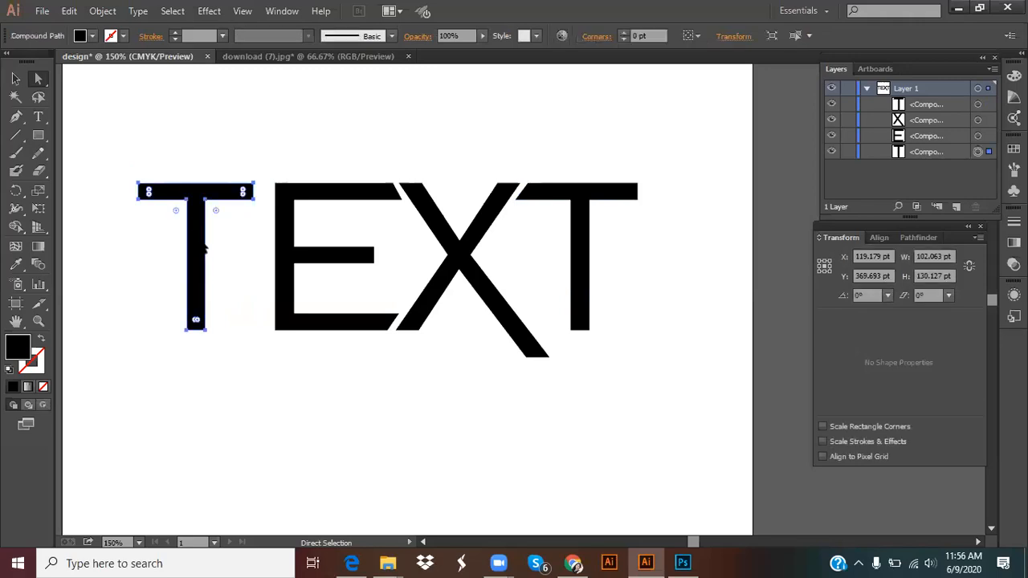
key(Right)
key(Right)
key(Right)
key(Right)
key(Right)
key(Right)
key(Right)
key(Right)
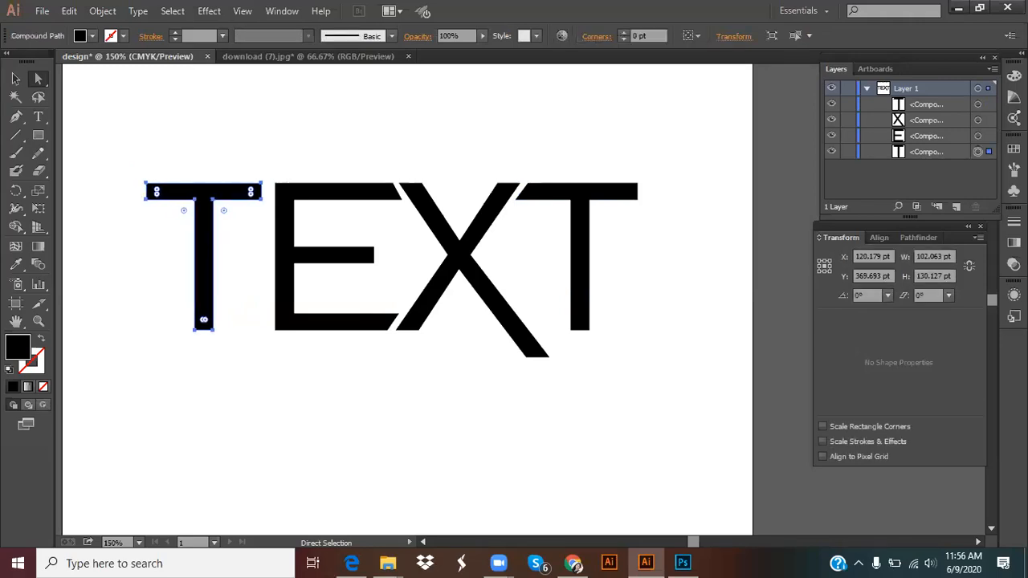
key(Right)
key(Right)
key(Right)
key(Right)
key(Right)
key(Right)
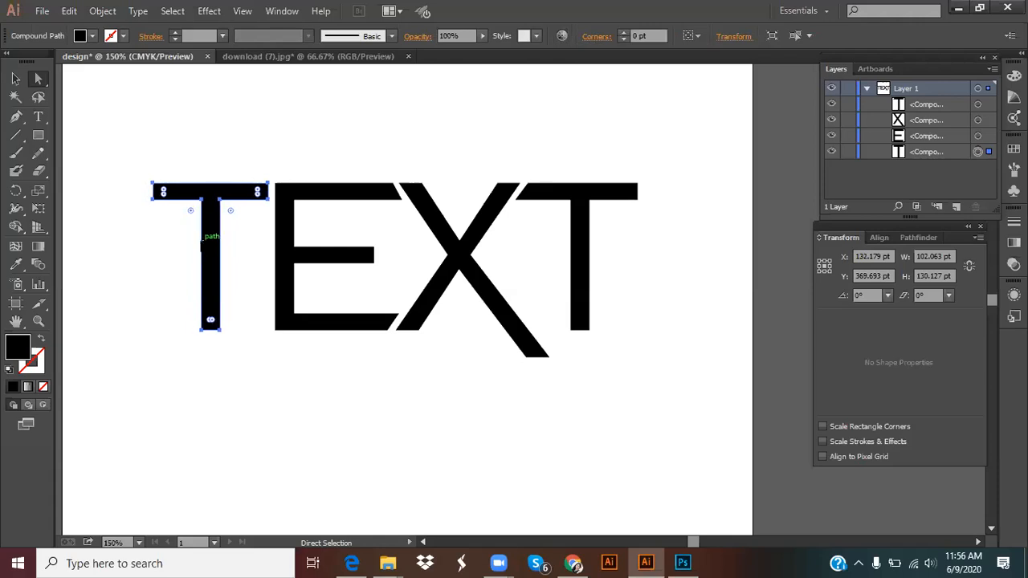
key(Right)
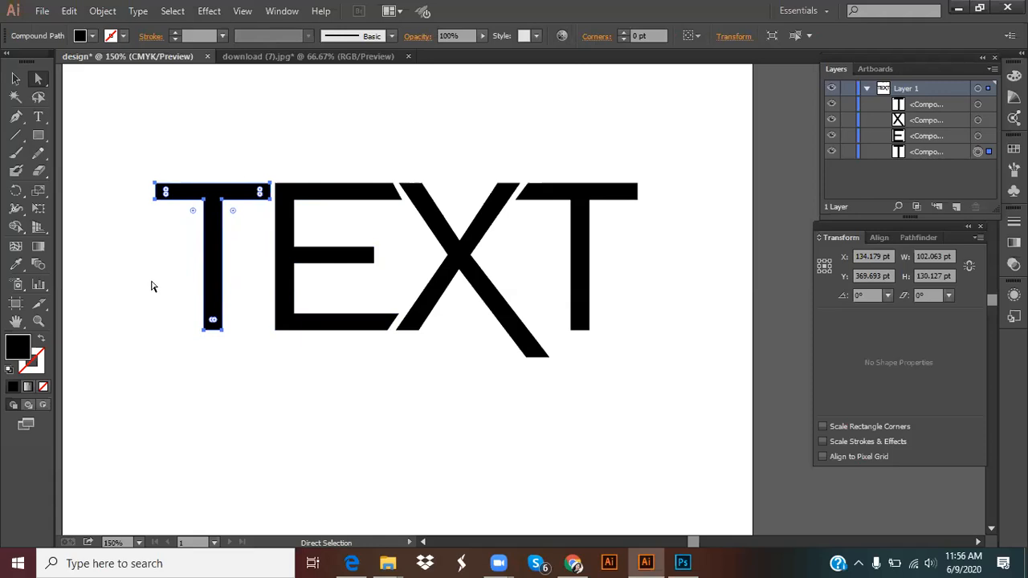
key(Right)
key(Right)
key(Right)
key(Right)
key(Right)
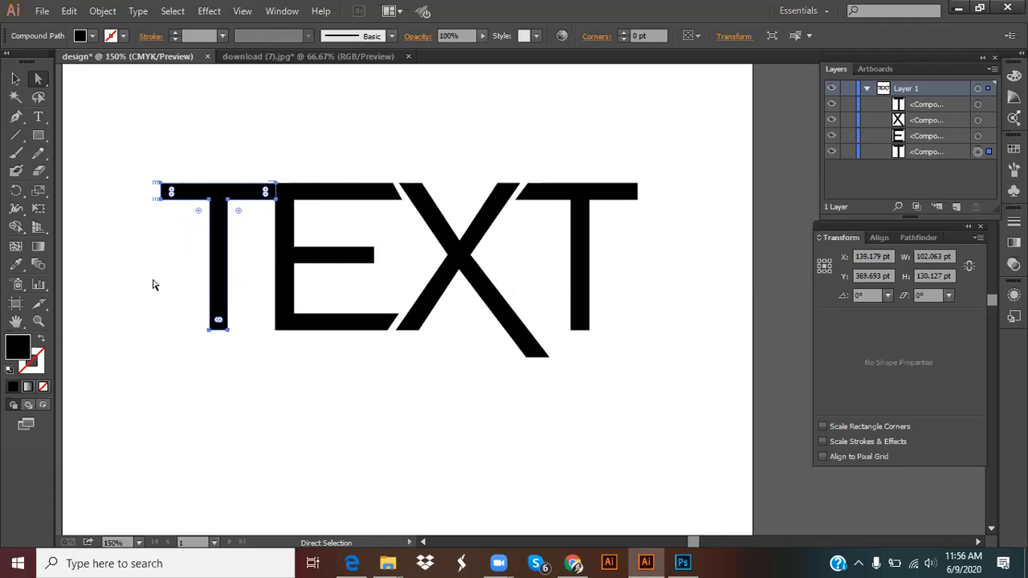
key(Left)
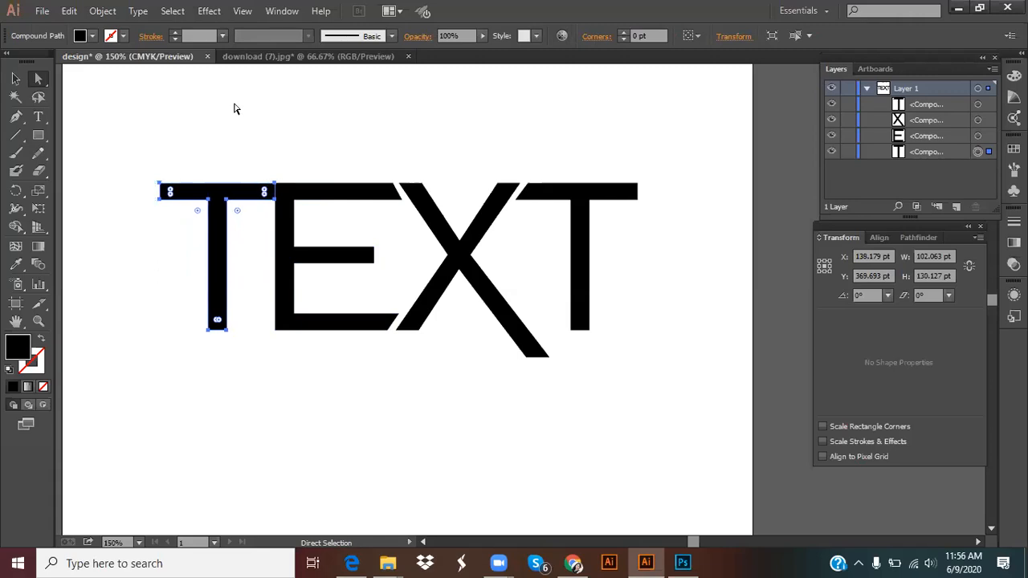
click(235, 109)
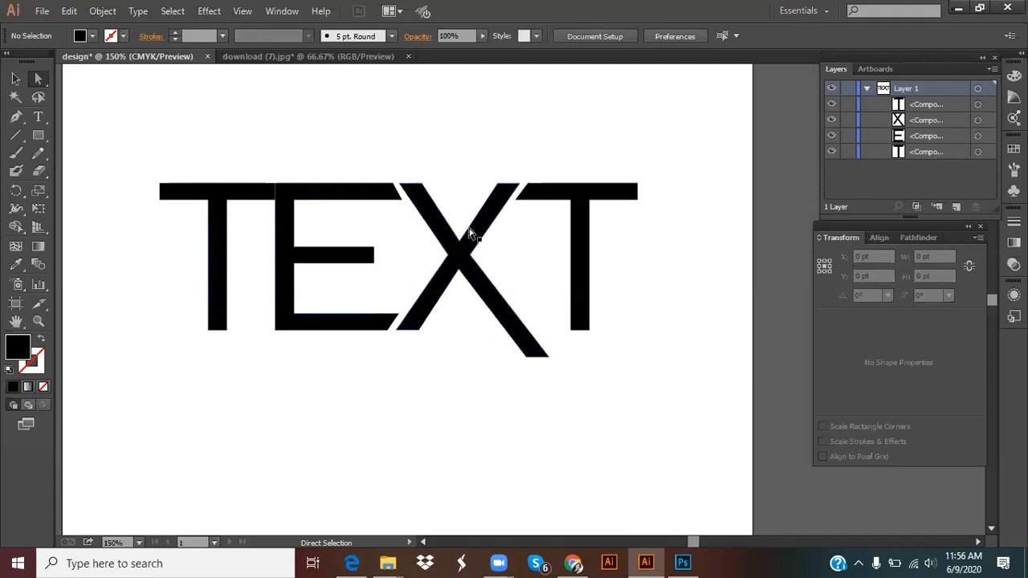
double_click(15, 351)
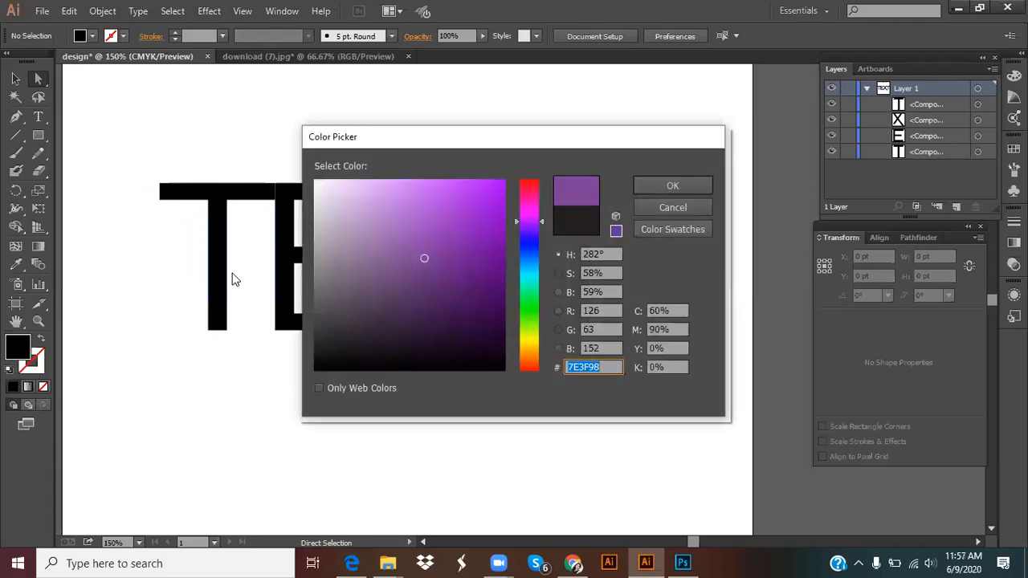
click(434, 206)
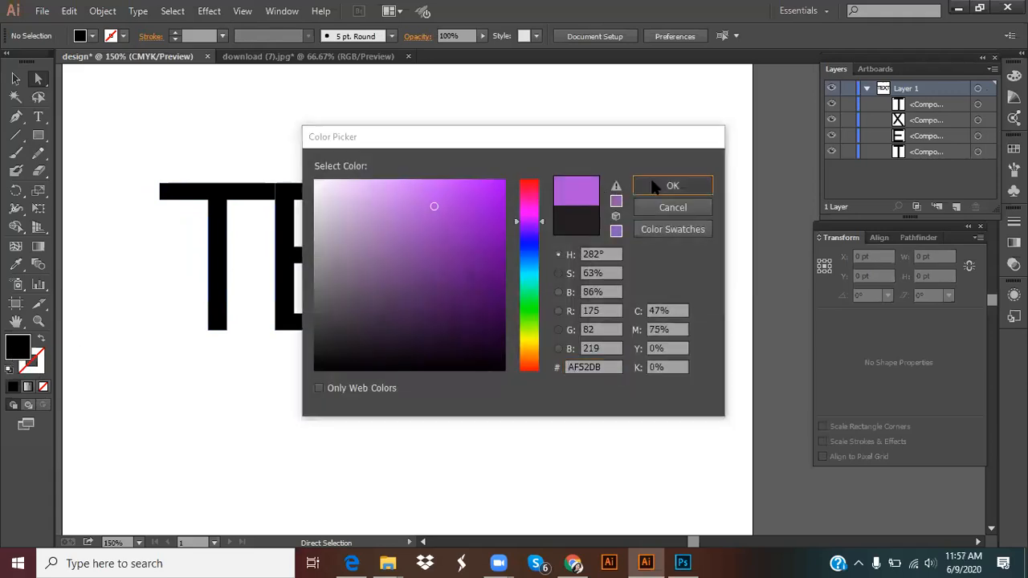
click(657, 185)
Fill the letter X with a light purple colour.
click(474, 275)
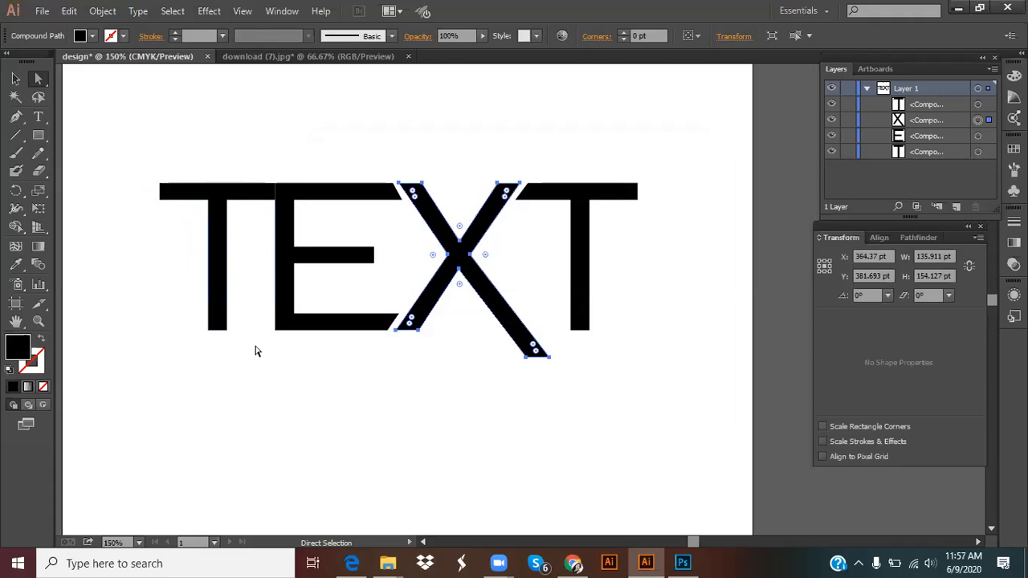
double_click(22, 353)
click(447, 193)
click(656, 185)
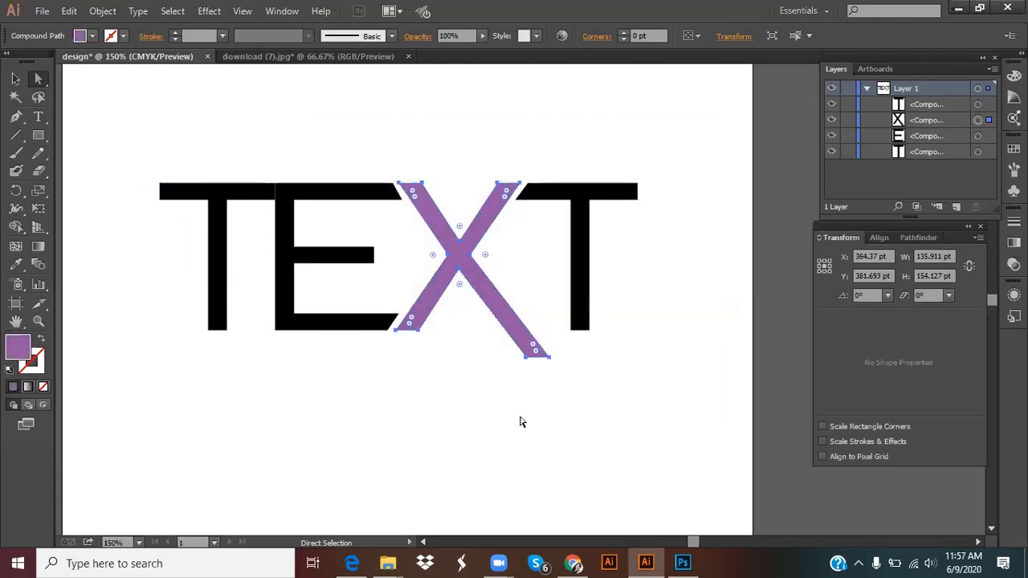
click(287, 420)
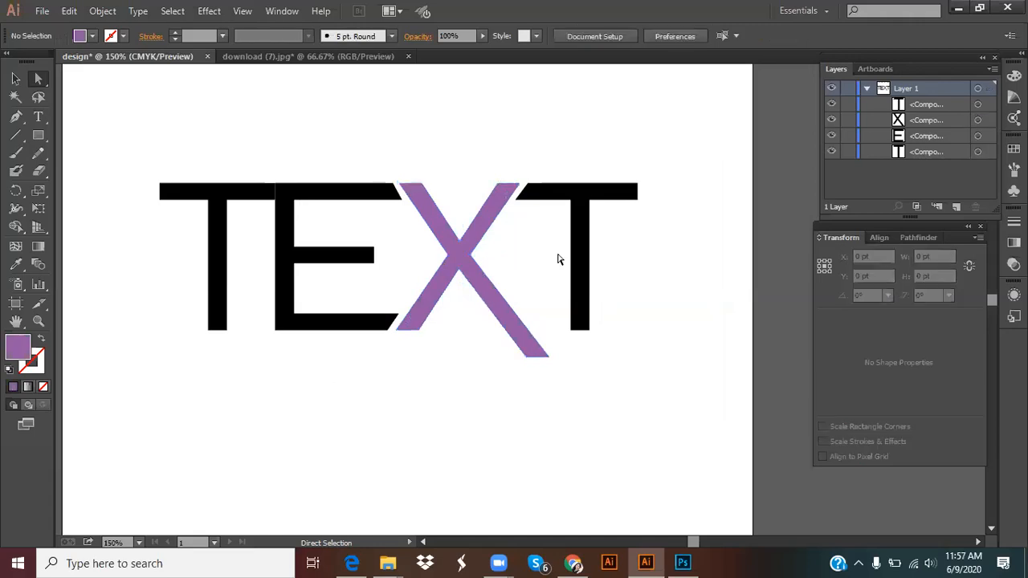
Fill the first T and the E together with dark purple 4C2160.
click(267, 193)
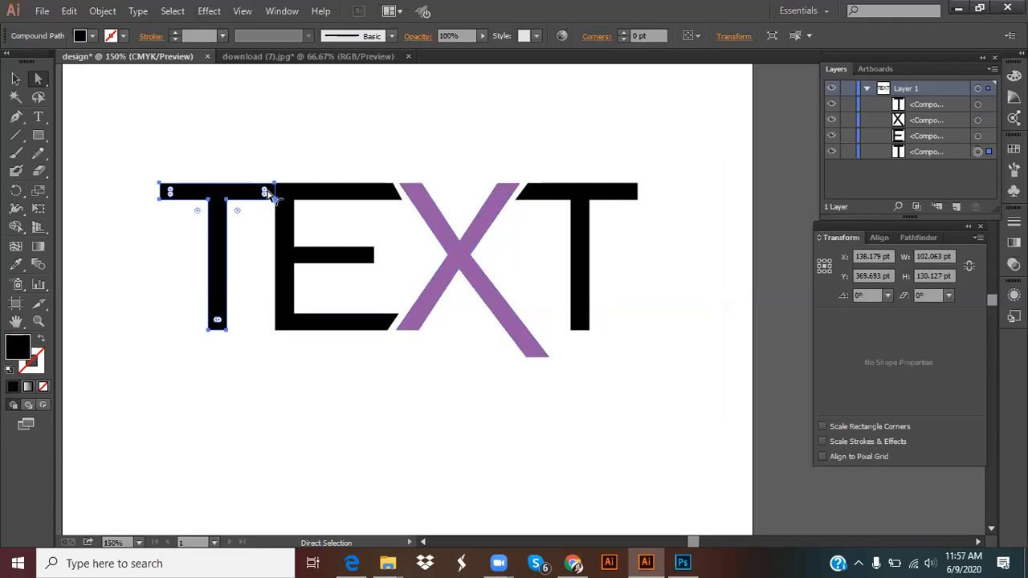
shift+click(293, 192)
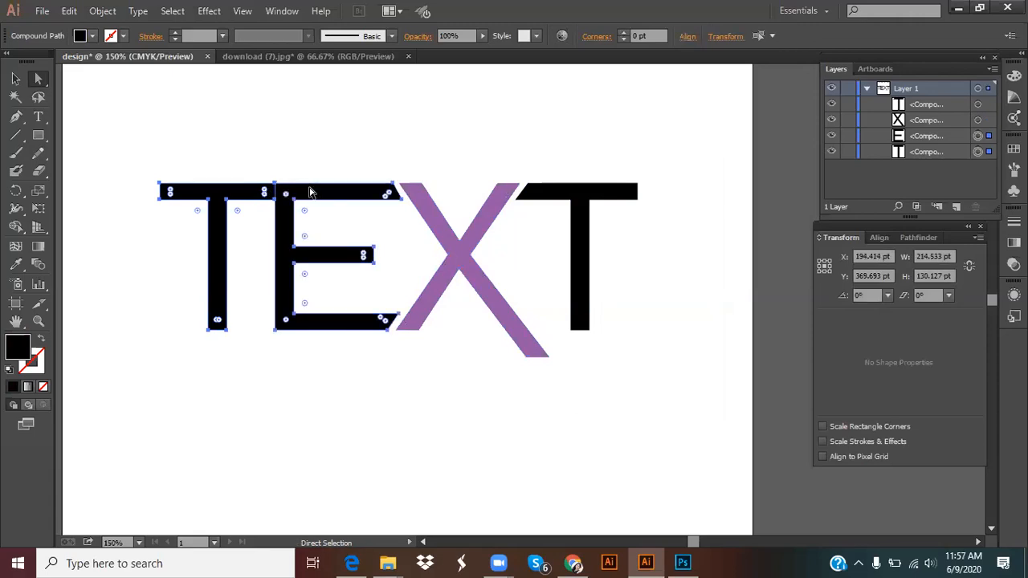
double_click(20, 352)
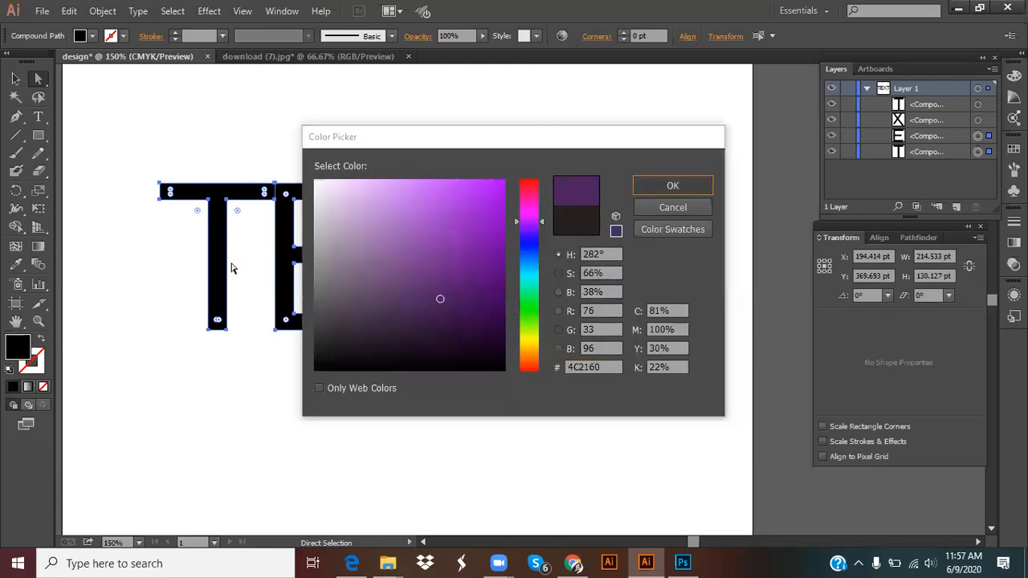
key(Return)
click(265, 389)
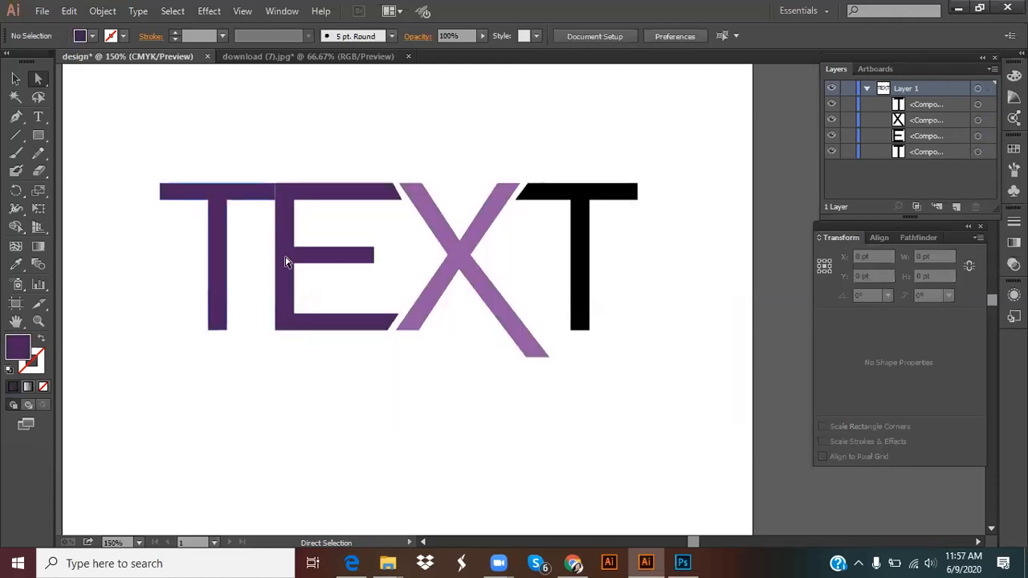
Apply the first T's dark purple fill to the last T by sampling it with the Eyedropper.
click(567, 197)
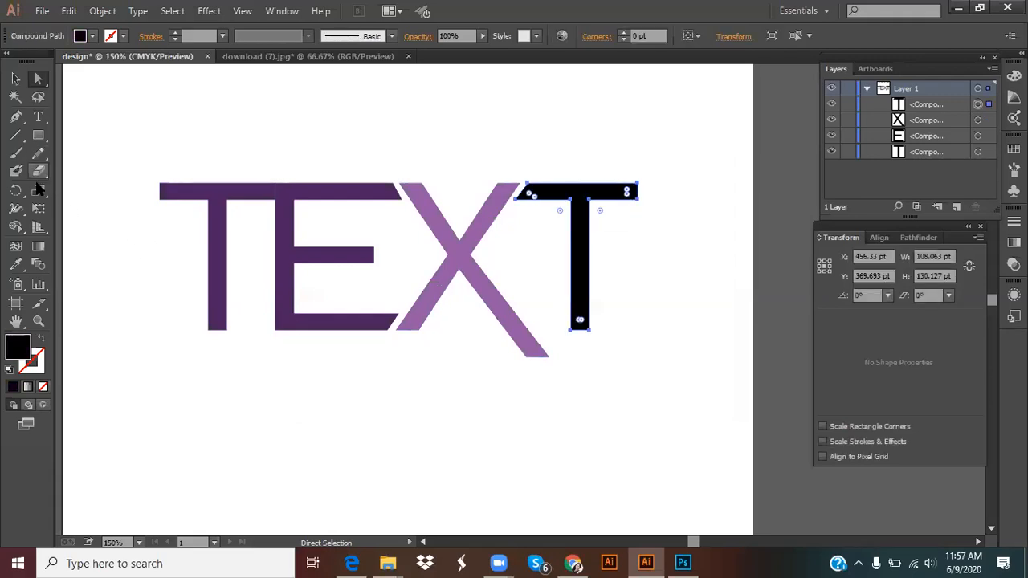
click(15, 264)
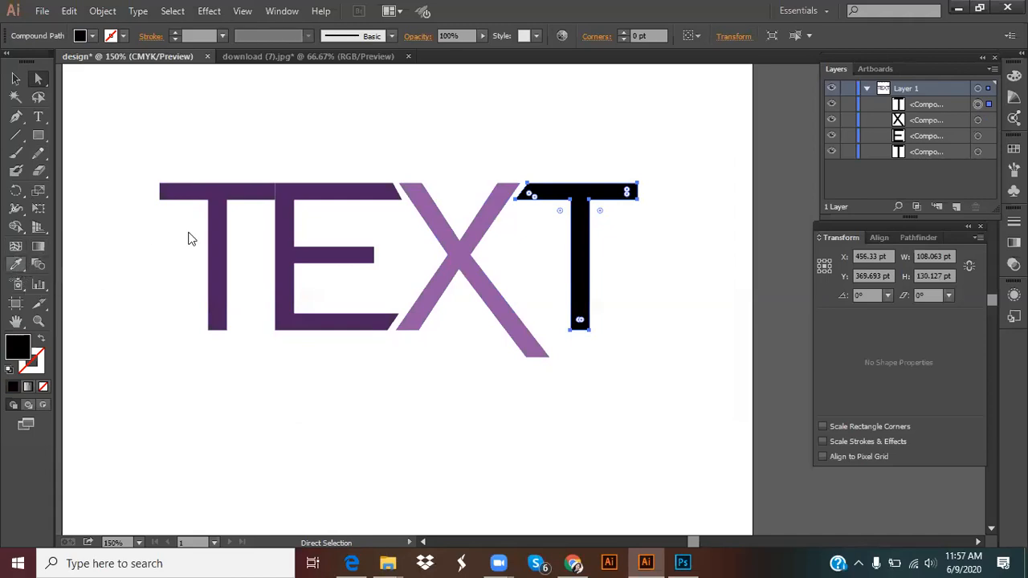
click(224, 187)
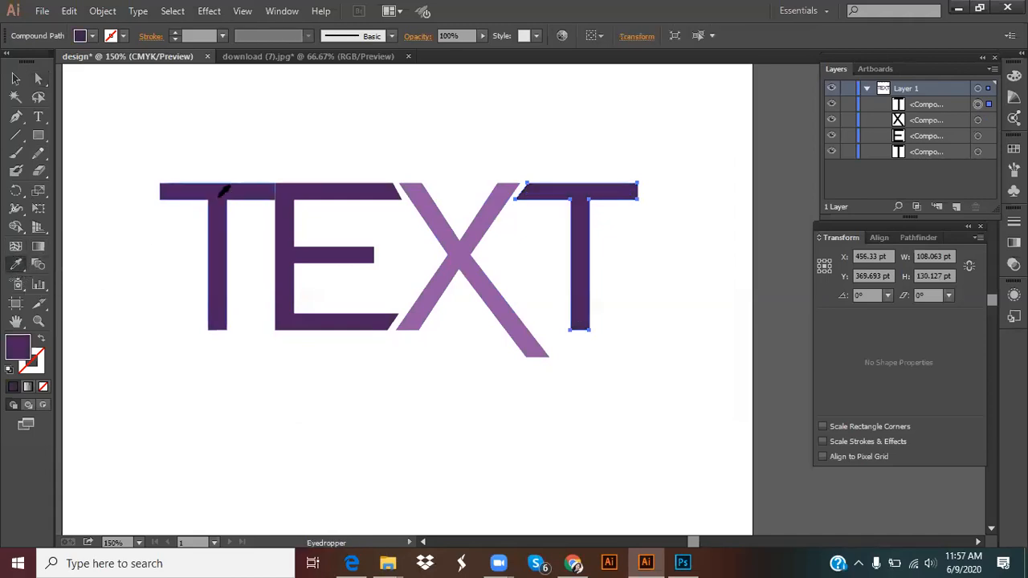
click(15, 78)
click(112, 236)
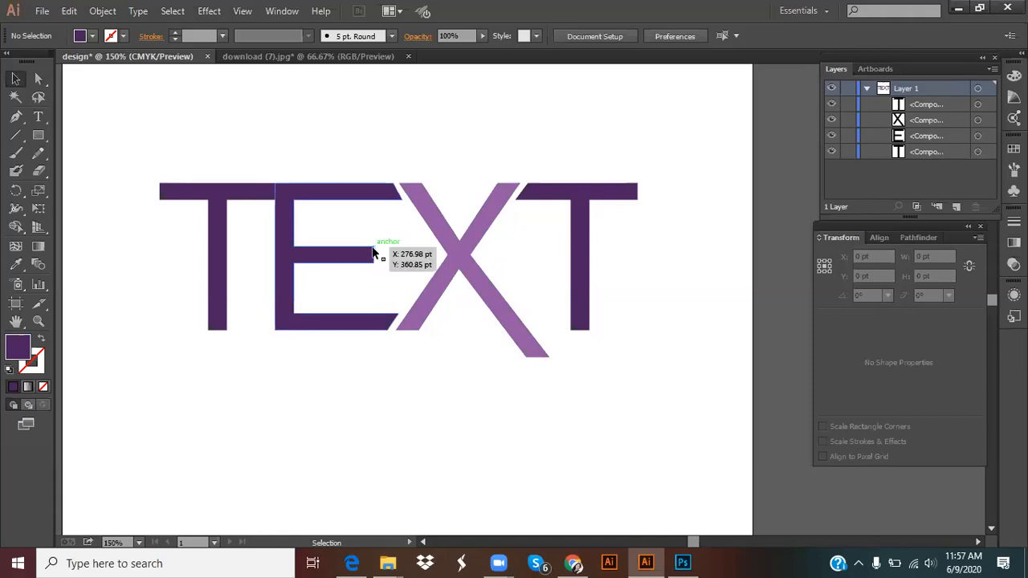
Lengthen the E's middle bar towards the X by moving its two end anchor points about 45 pt to the right.
click(38, 78)
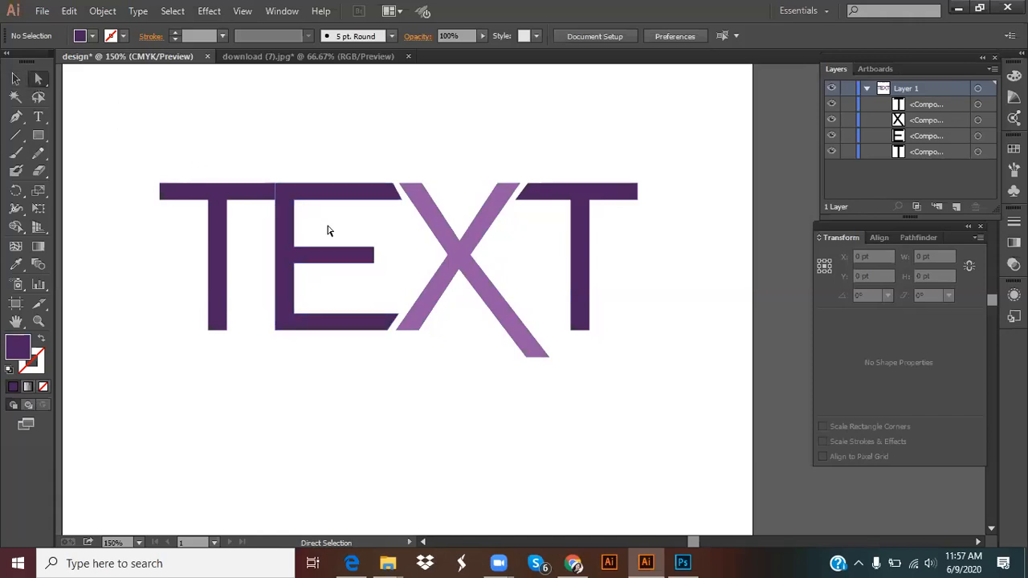
click(374, 250)
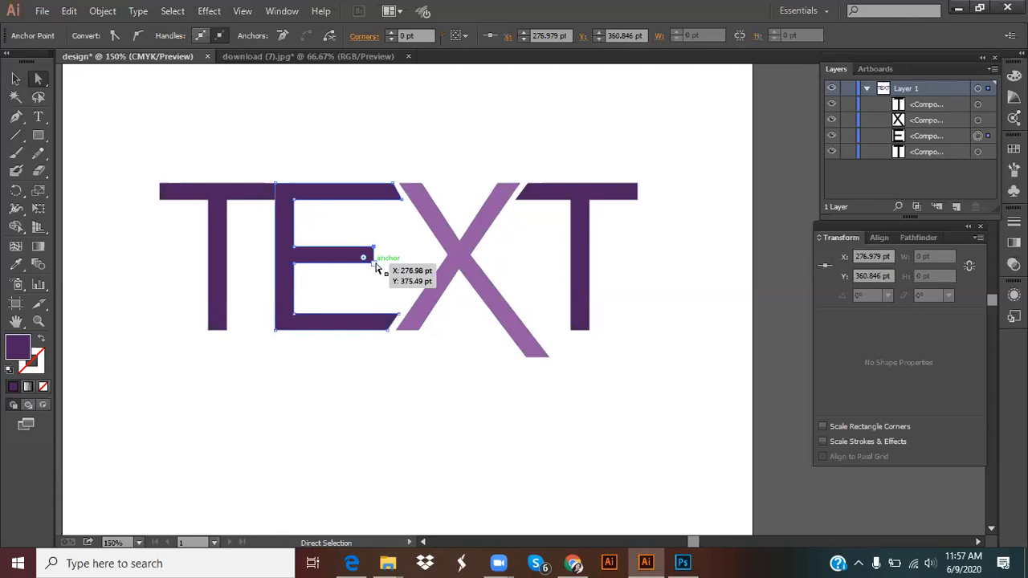
click(375, 262)
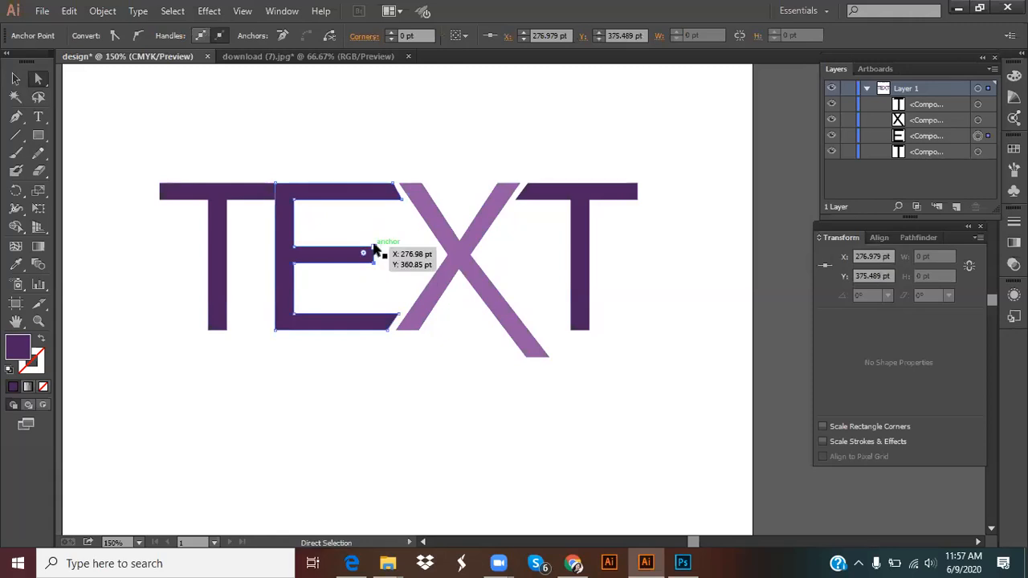
shift+click(374, 246)
key(Right)
key(Right)
key(Right)
key(Right)
key(Right)
key(Right)
key(Right)
key(Right)
key(Right)
key(Right)
key(Right)
key(Right)
key(Right)
key(Right)
key(Right)
key(Right)
key(Right)
key(Right)
key(Right)
key(Right)
key(Right)
key(Right)
key(Right)
key(Right)
key(Right)
key(Right)
key(Right)
key(Right)
key(Right)
key(Right)
key(Right)
key(Right)
key(Right)
key(Right)
key(Right)
key(Right)
key(Right)
key(Right)
key(Right)
key(Right)
key(Right)
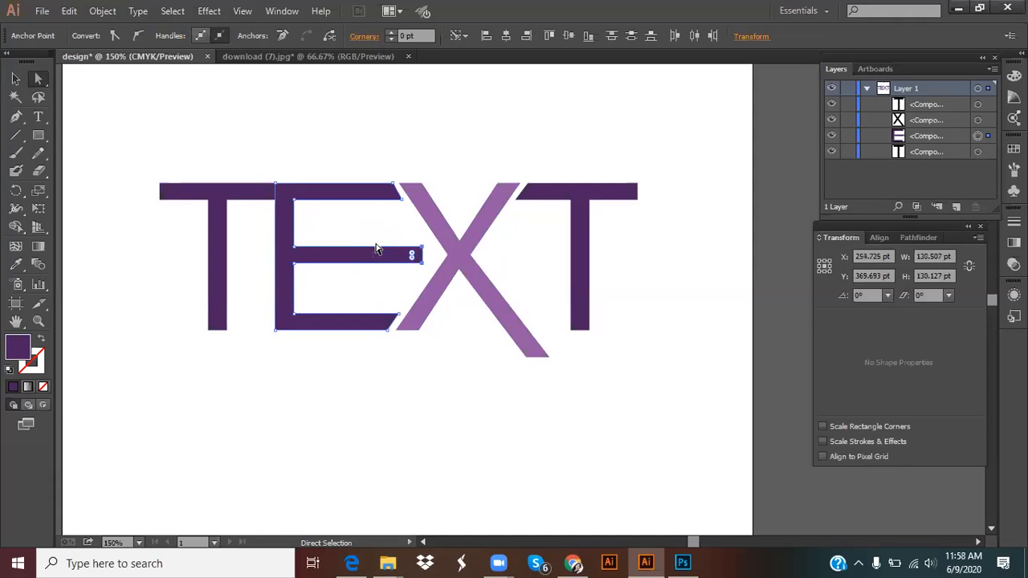
key(Right)
key(Right)
click(324, 119)
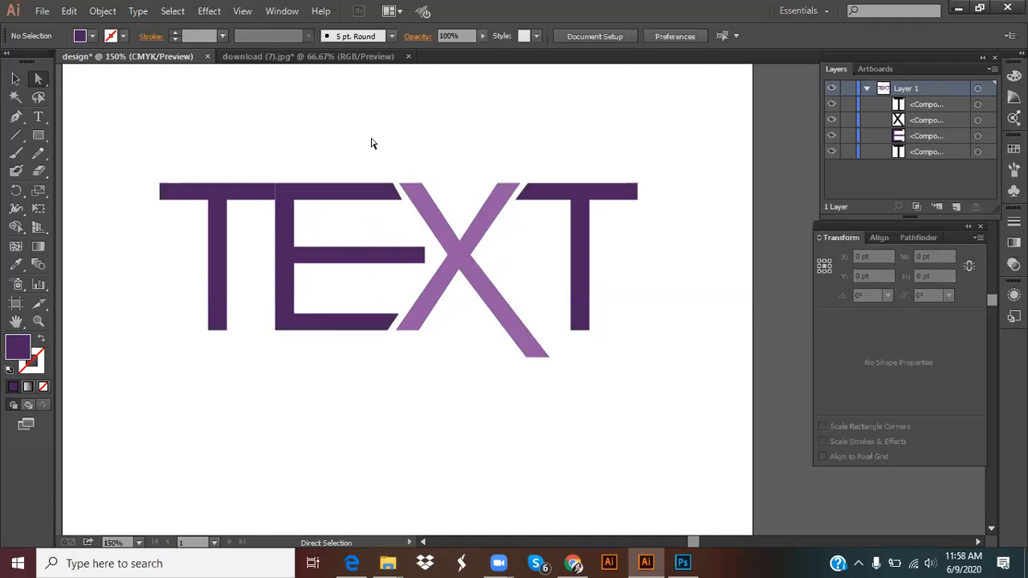
Group all four letters of the word TEXT into a single object.
drag(137, 133, 627, 316)
right_click(441, 257)
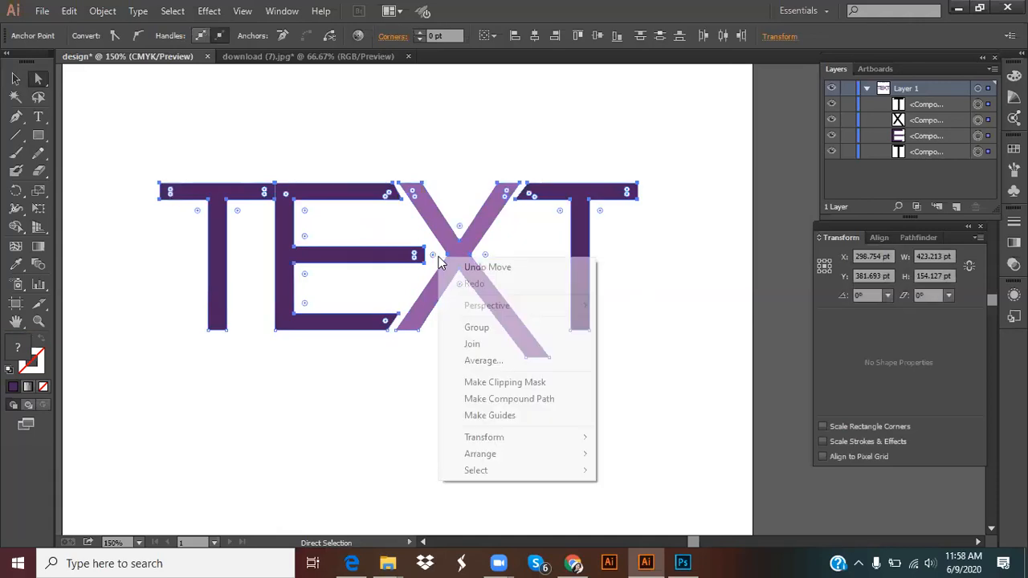
click(479, 328)
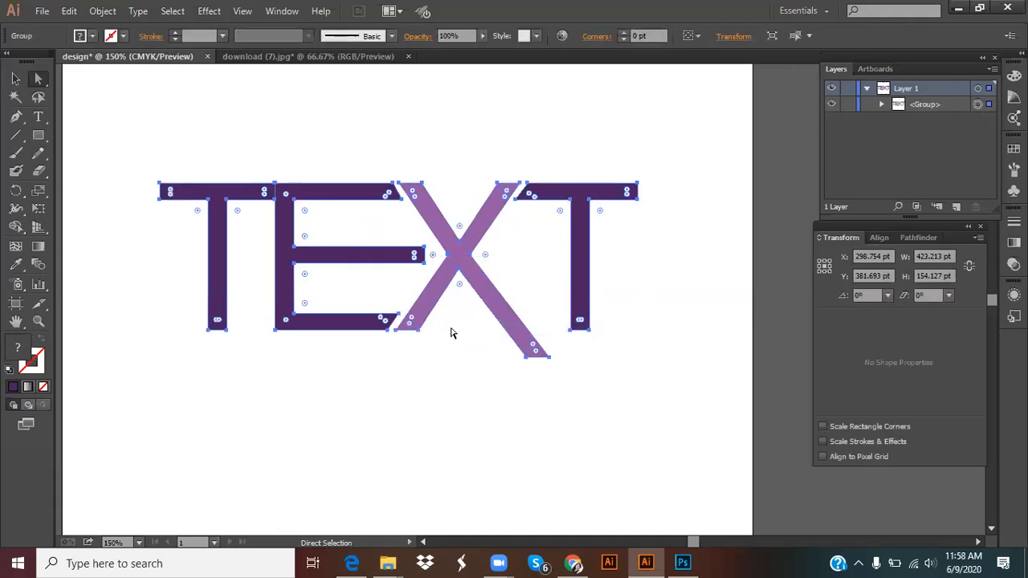
click(198, 121)
click(17, 80)
click(18, 80)
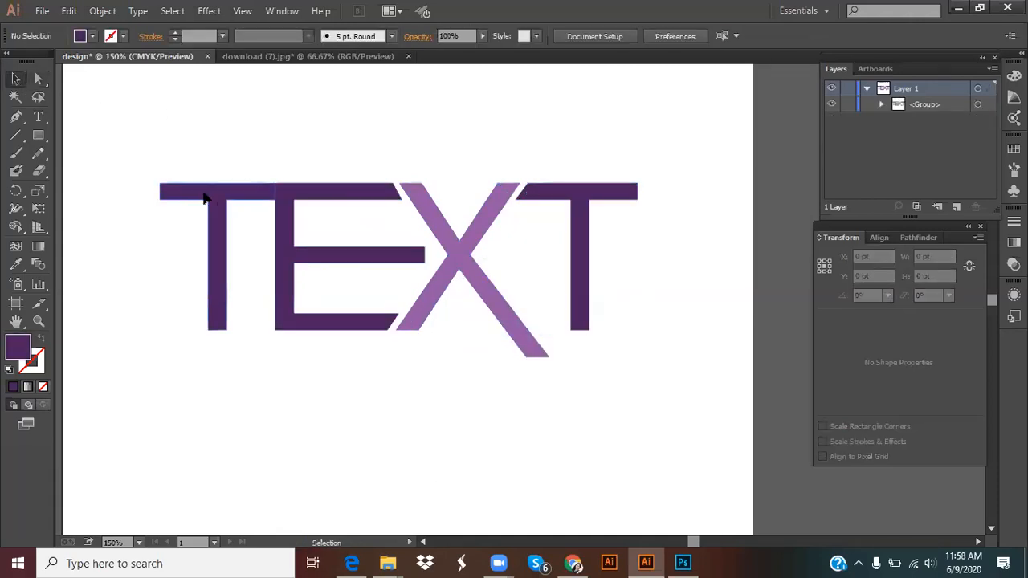
Scale the grouped logo down proportionally around its centre to about 151 pt wide and 55 pt high.
click(207, 201)
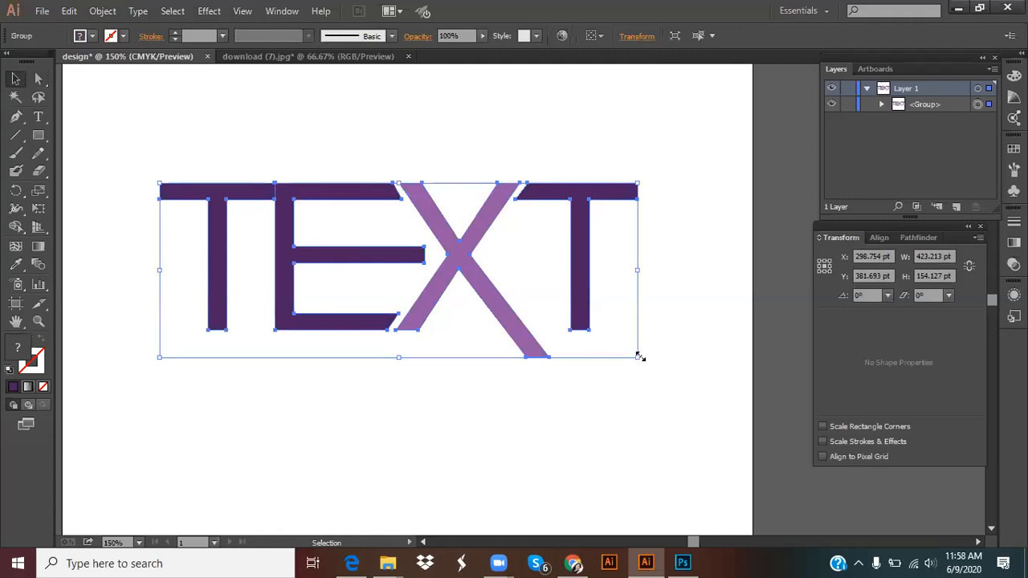
key(shift)
drag(638, 356, 486, 331)
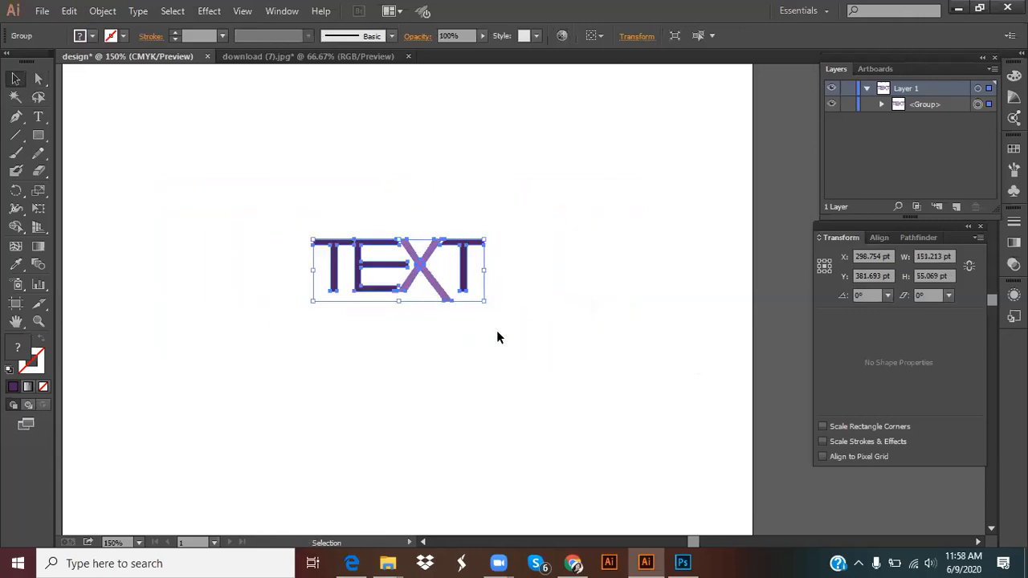
click(483, 321)
Move the logo into the page's upper-right corner, centred at about X 510 pt and Y 54 pt.
drag(377, 262, 609, 109)
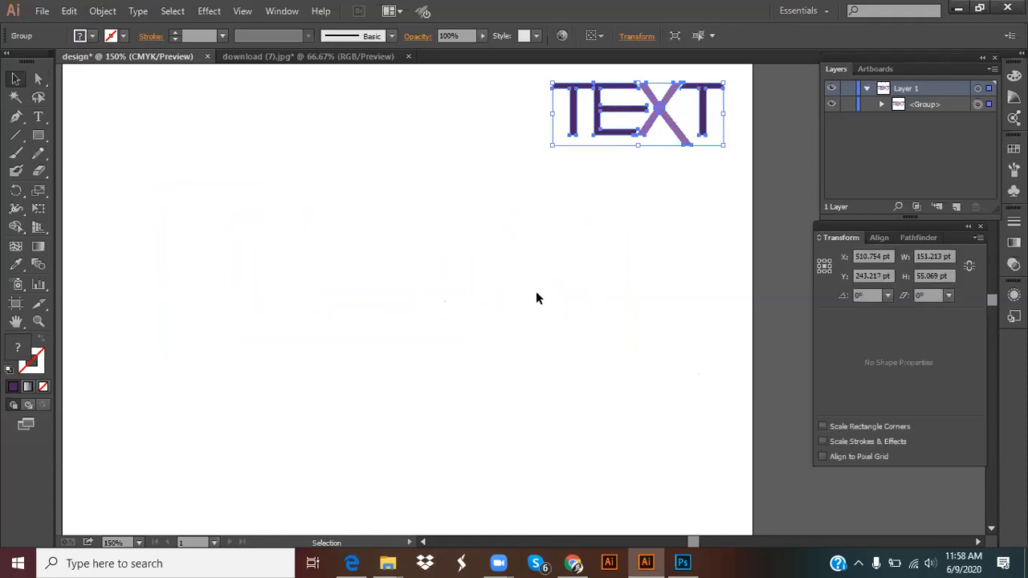
key(ctrl+minus)
key(a)
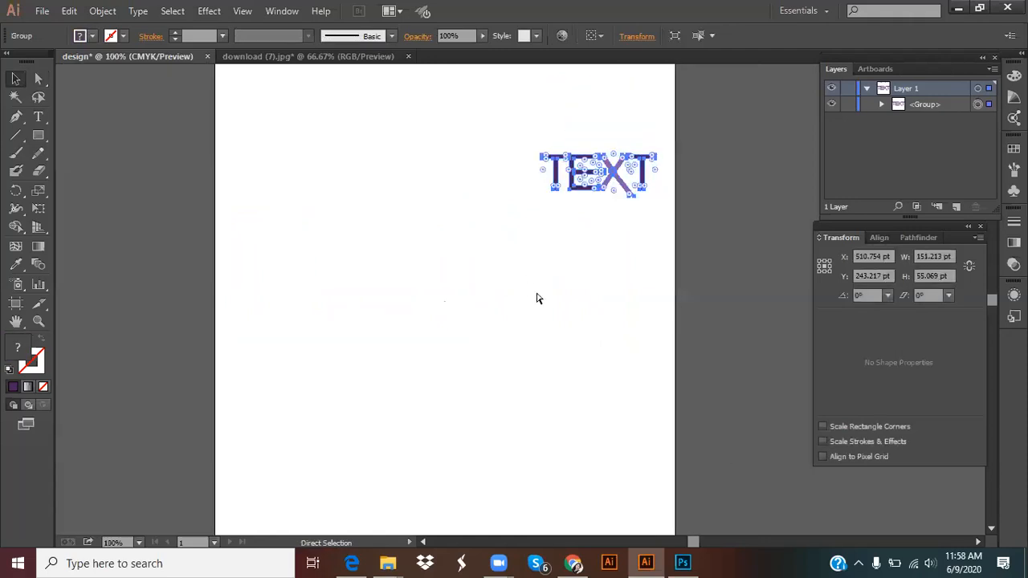
key(ctrl+minus)
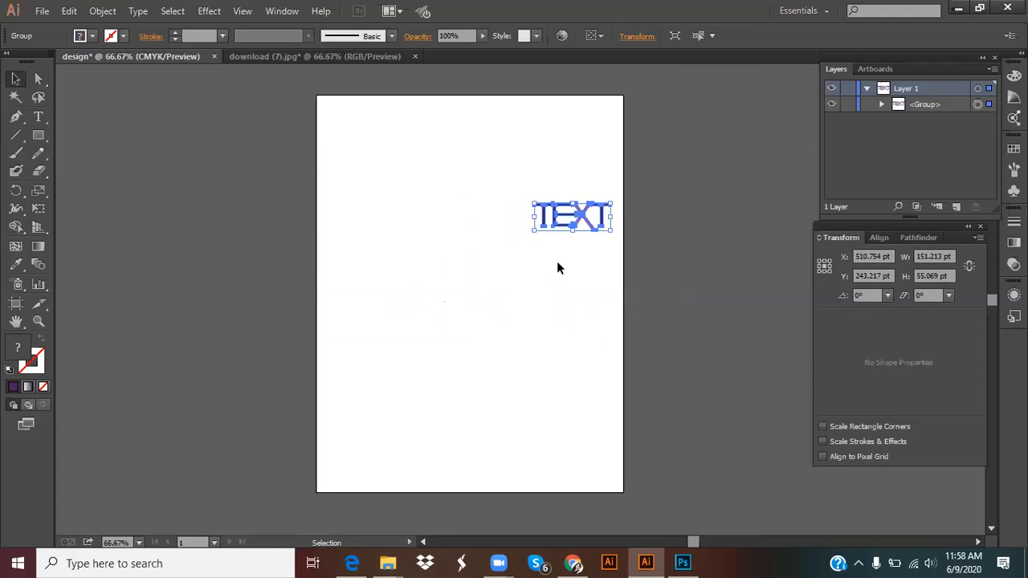
drag(560, 211, 551, 121)
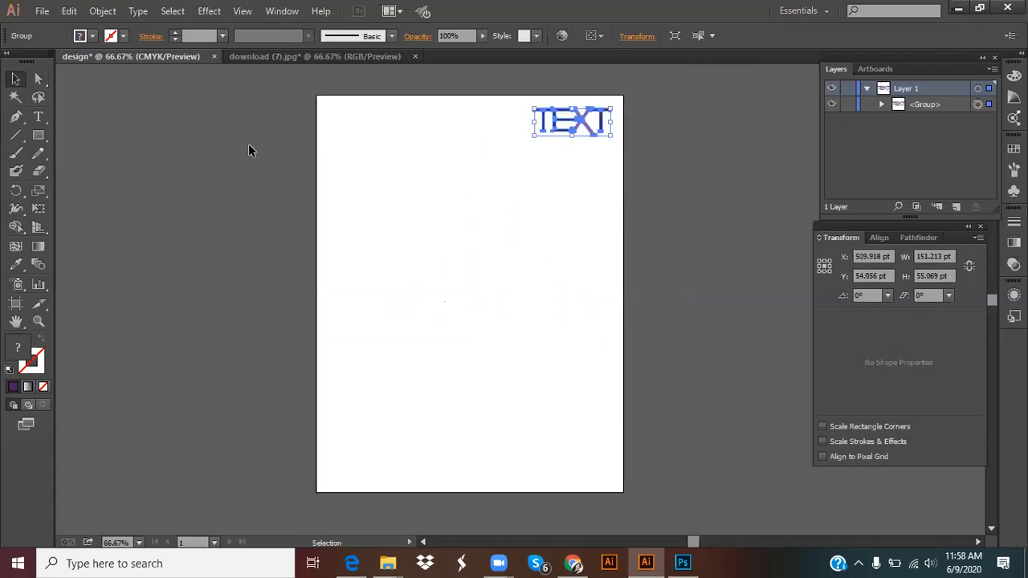
click(273, 165)
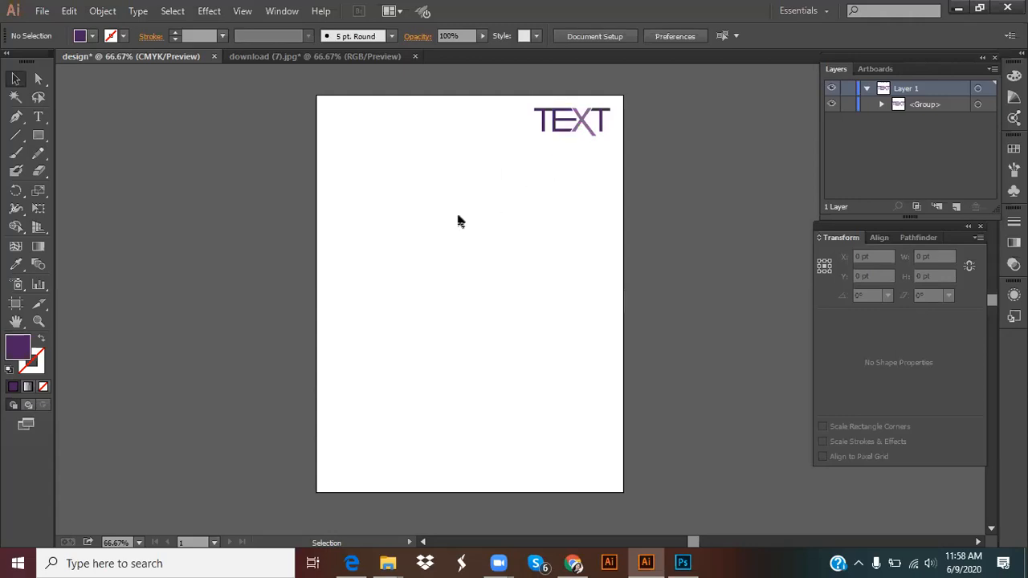
drag(39, 116, 88, 117)
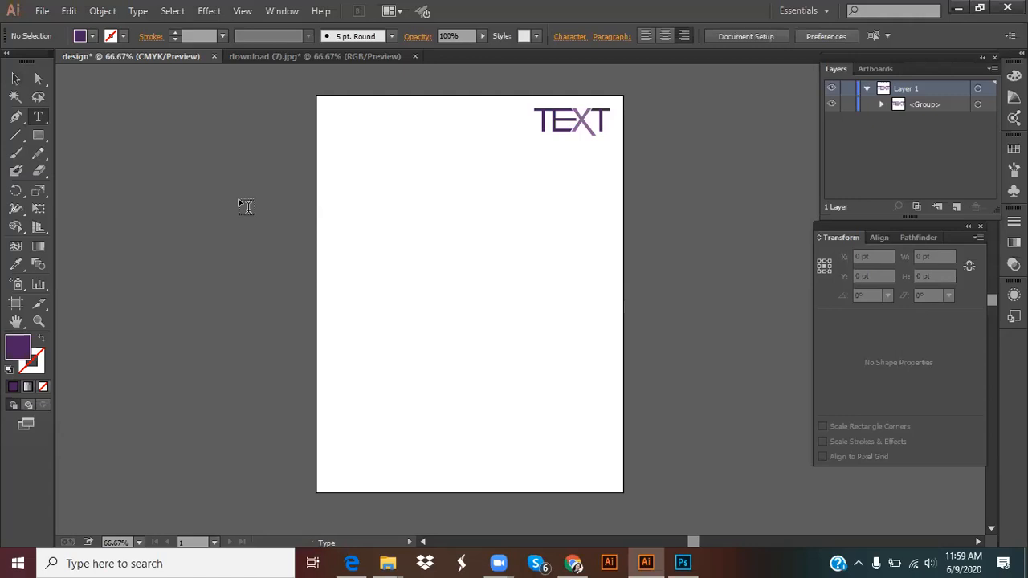
click(374, 238)
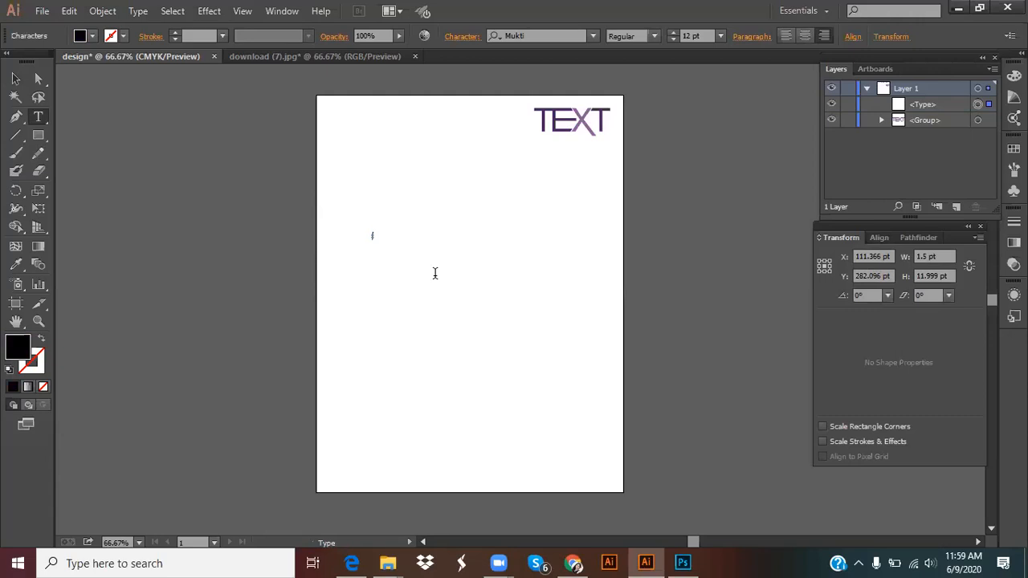
key(Escape)
click(23, 82)
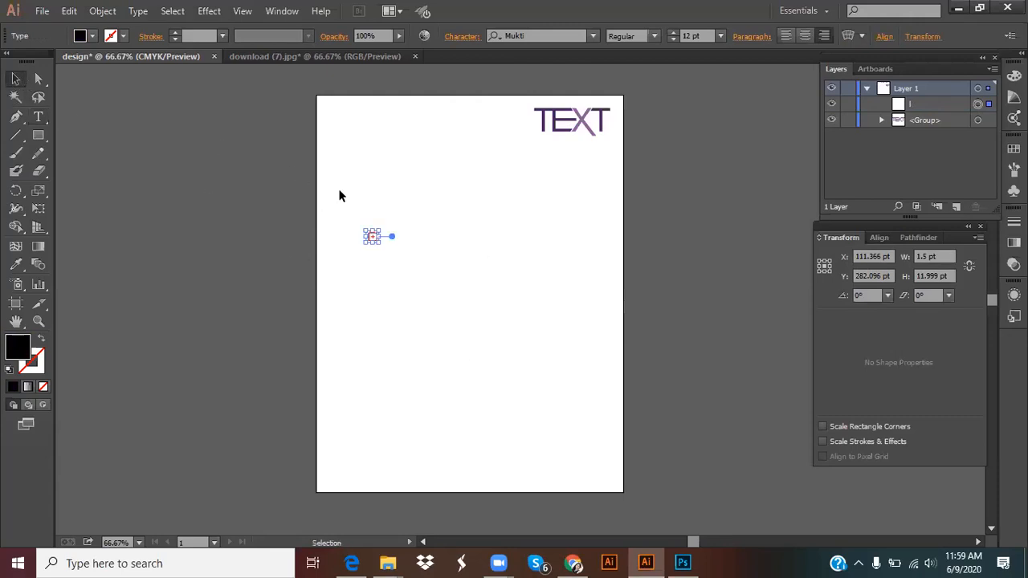
key(Delete)
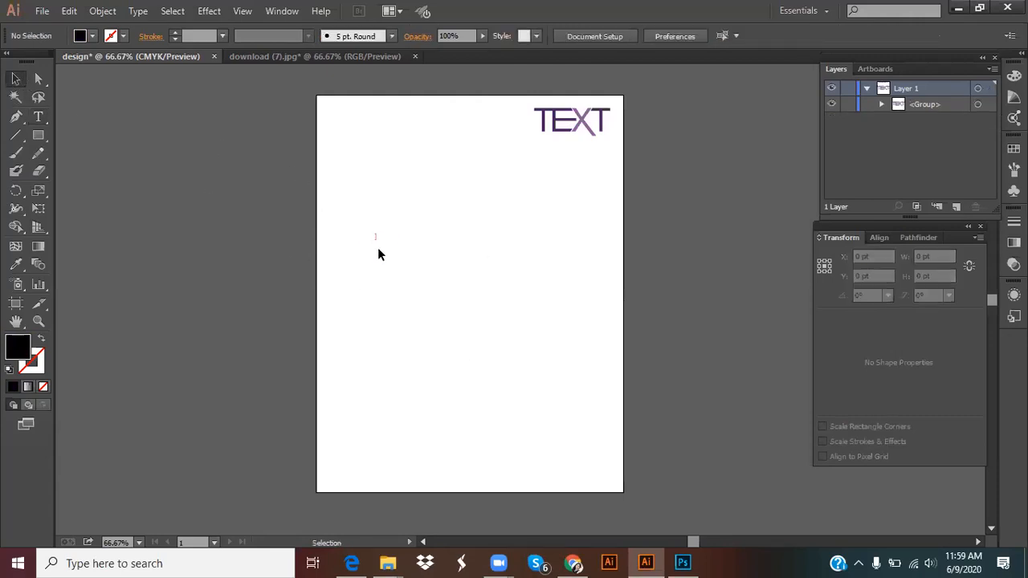
drag(388, 222, 371, 261)
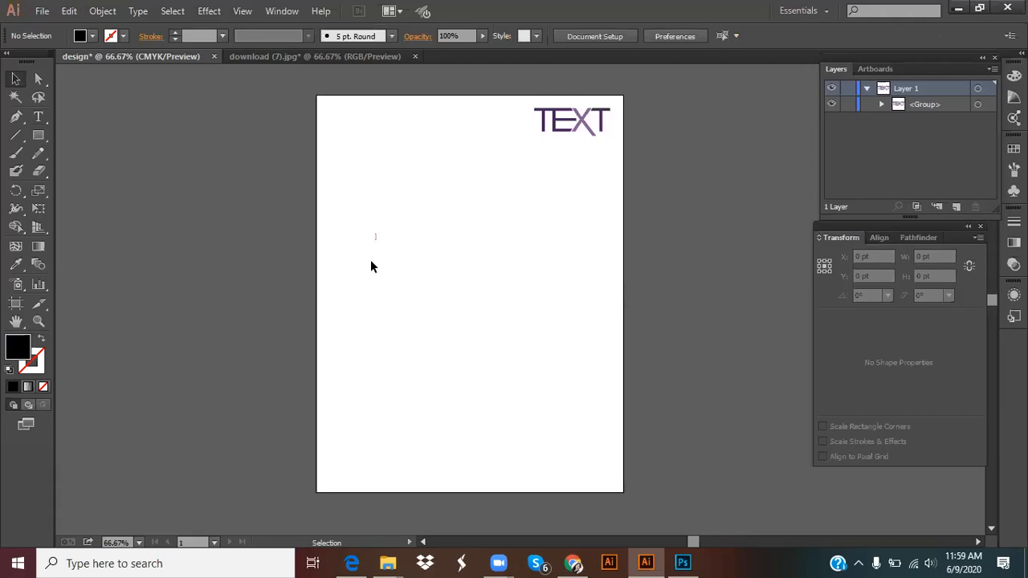
Add the text LEDP in the upper-left part of the page, below the level of the logo.
click(37, 116)
click(363, 190)
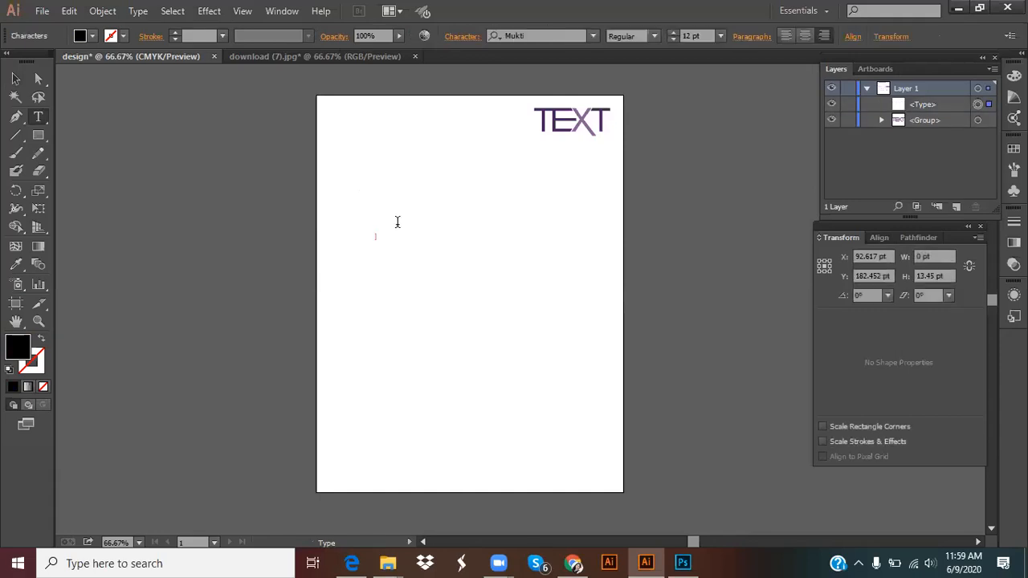
text(LEDP)
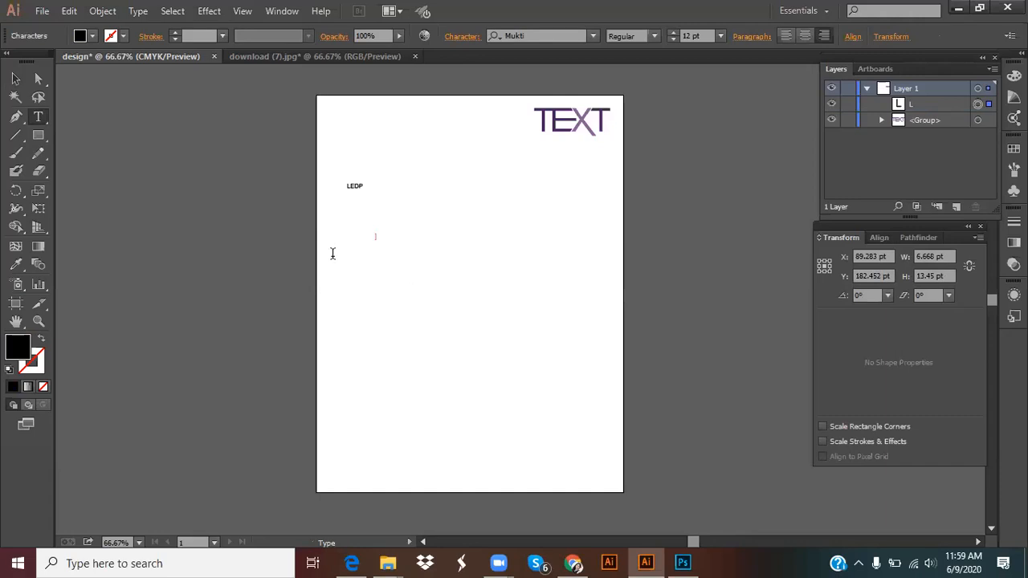
Enlarge LEDP to about 579 pt wide and 249 pt high and move it to about X 322 pt, Y 443 pt.
click(15, 78)
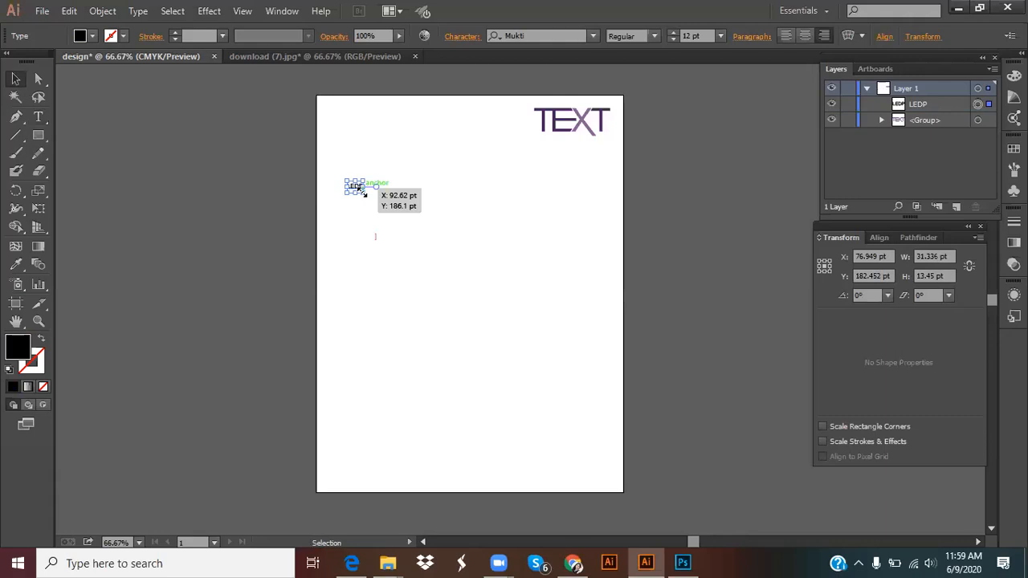
drag(359, 187, 521, 299)
drag(332, 213, 440, 313)
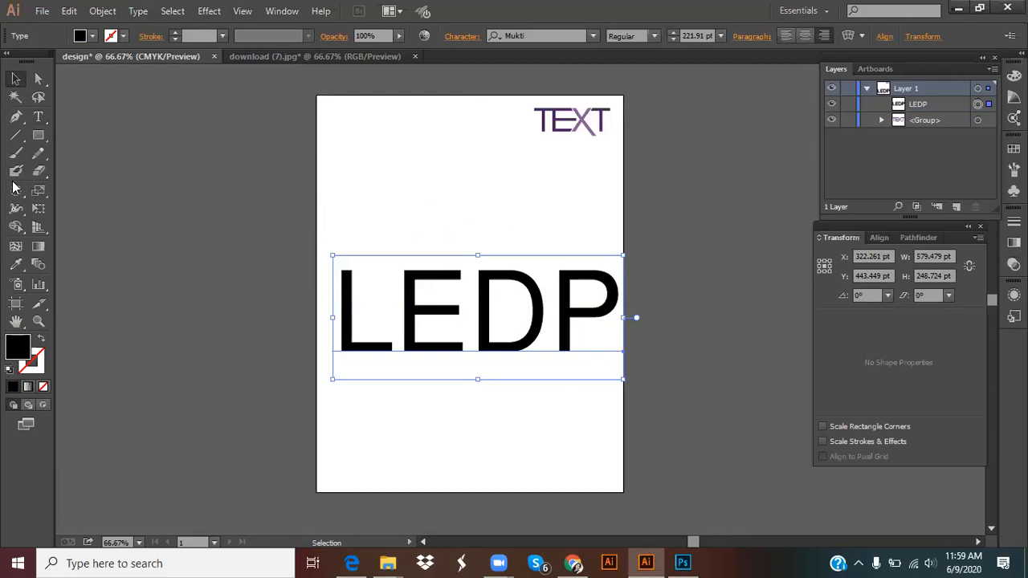
click(18, 135)
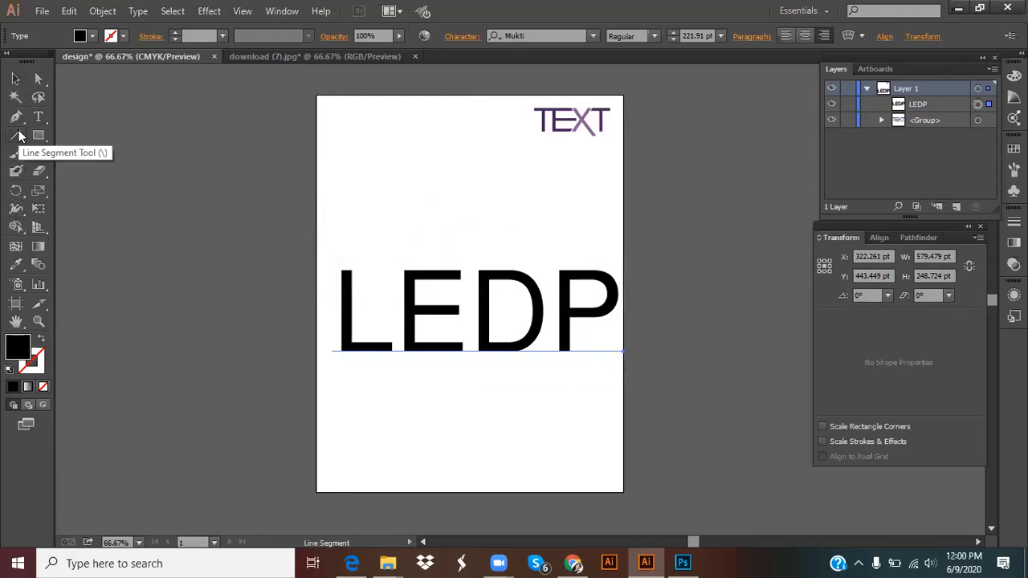
click(38, 135)
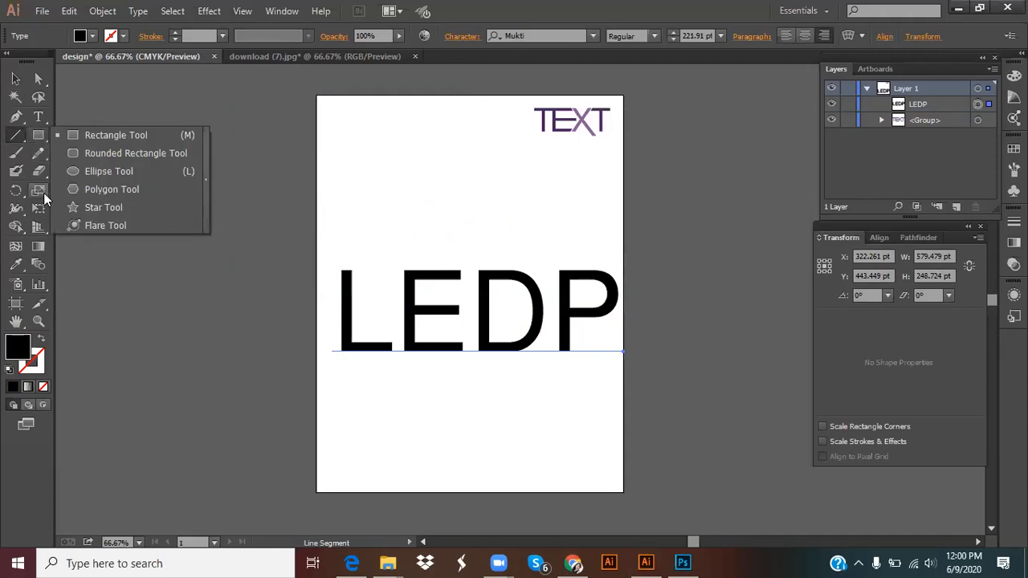
click(40, 261)
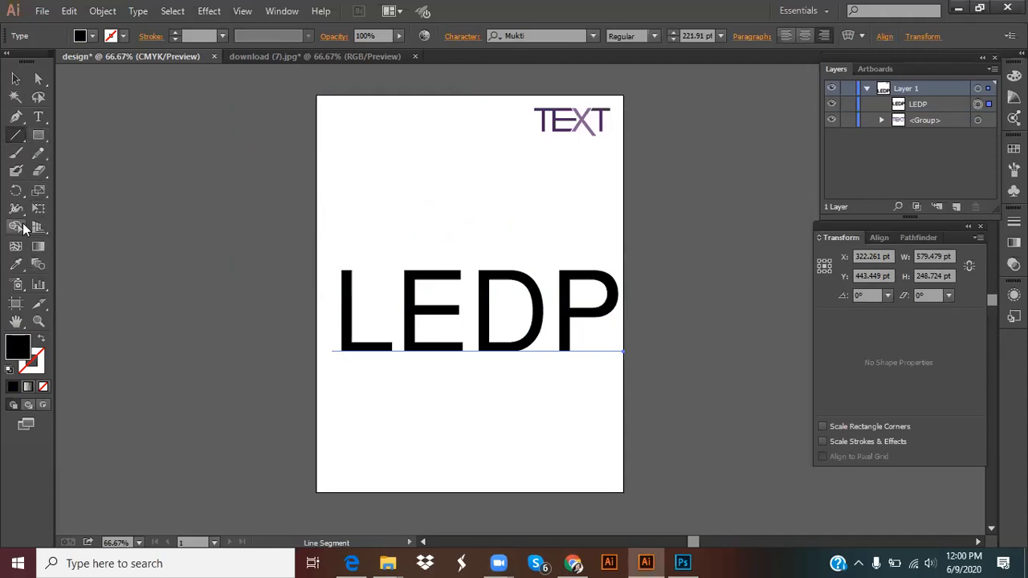
click(24, 228)
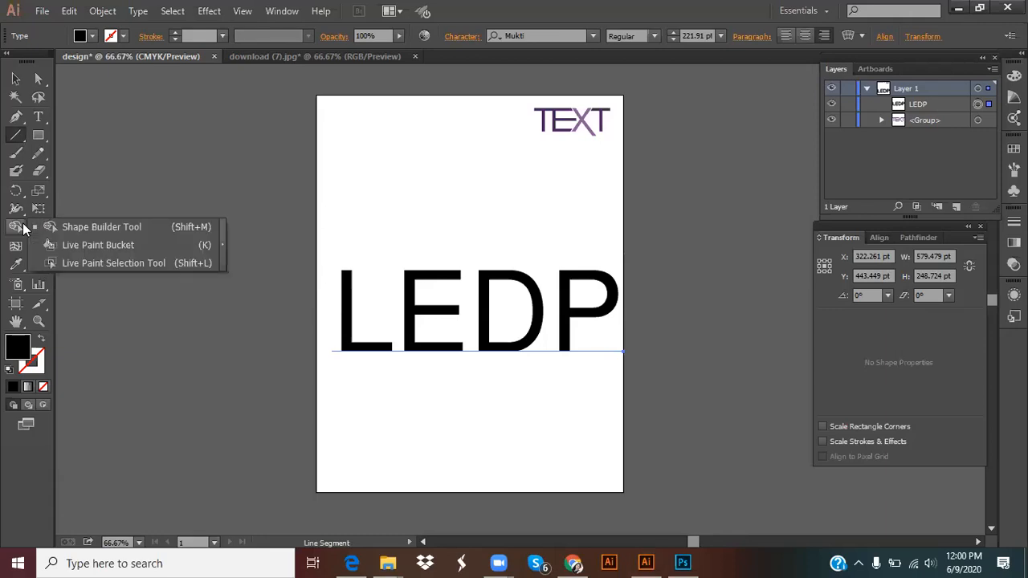
click(43, 160)
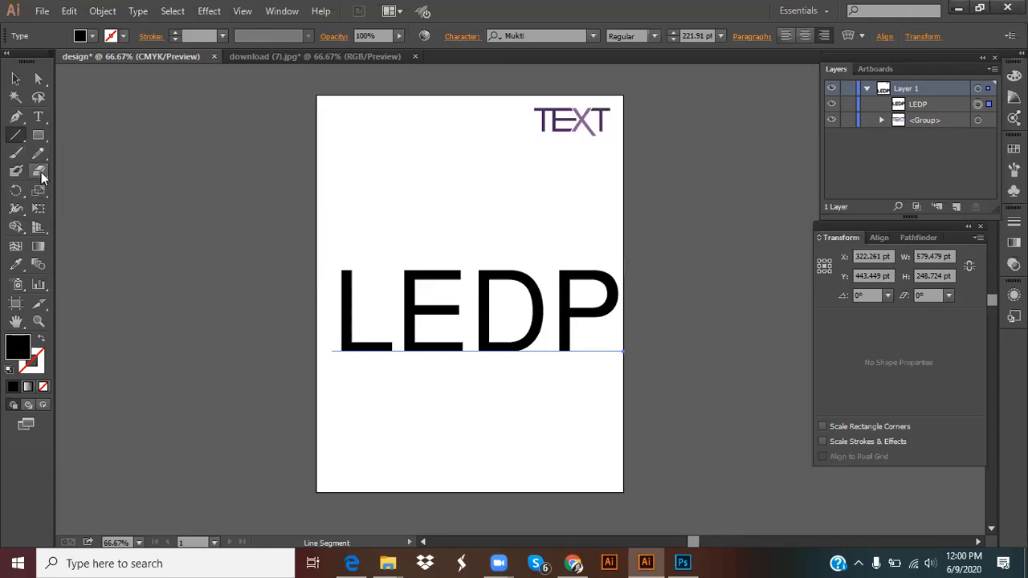
click(41, 138)
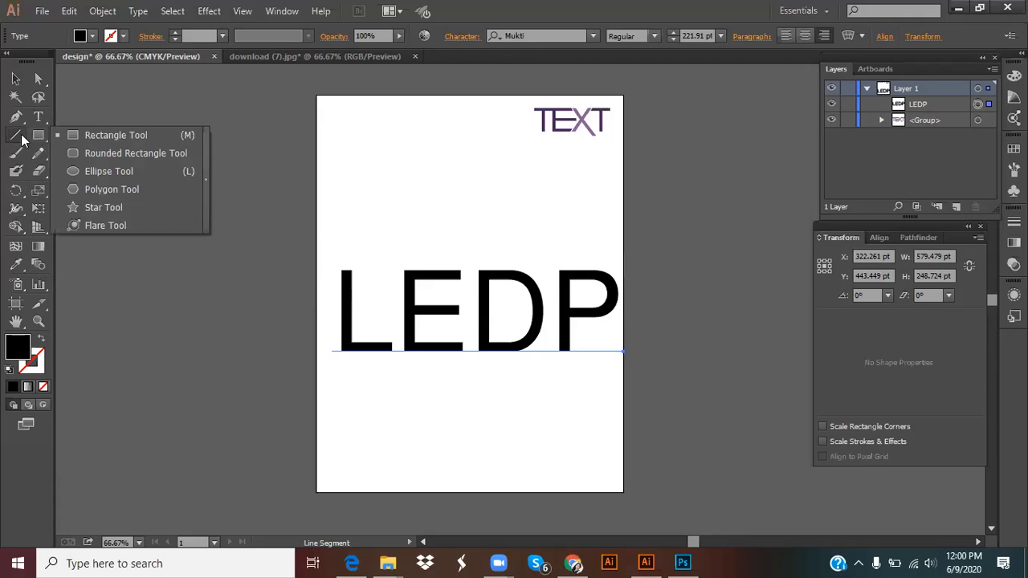
click(21, 134)
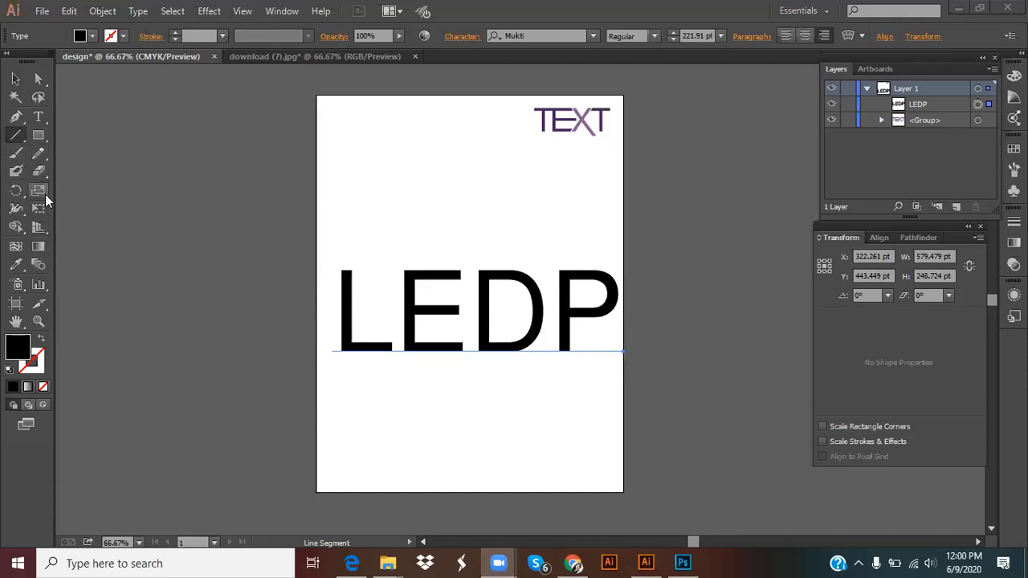
Draw a diagonal line about 612 pt wide and 136 pt high across LEDP and try dividing the letters along it with the Shape Builder tool.
click(17, 139)
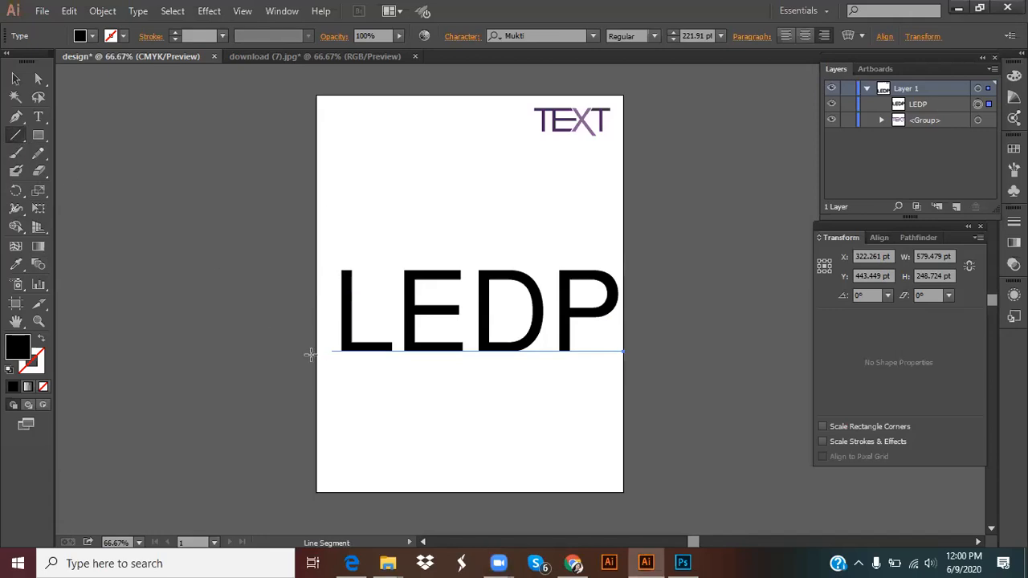
drag(320, 346, 623, 274)
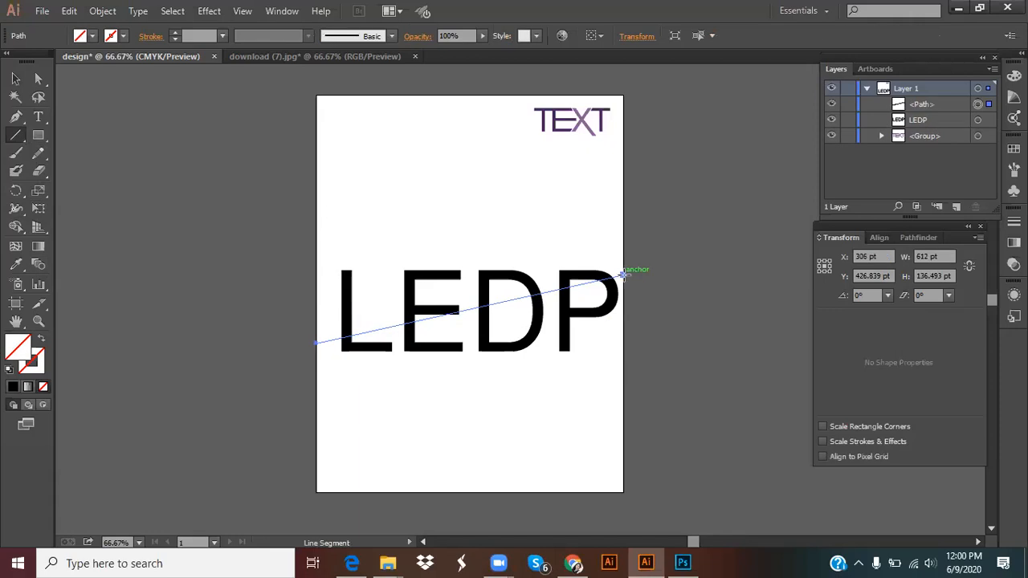
click(40, 79)
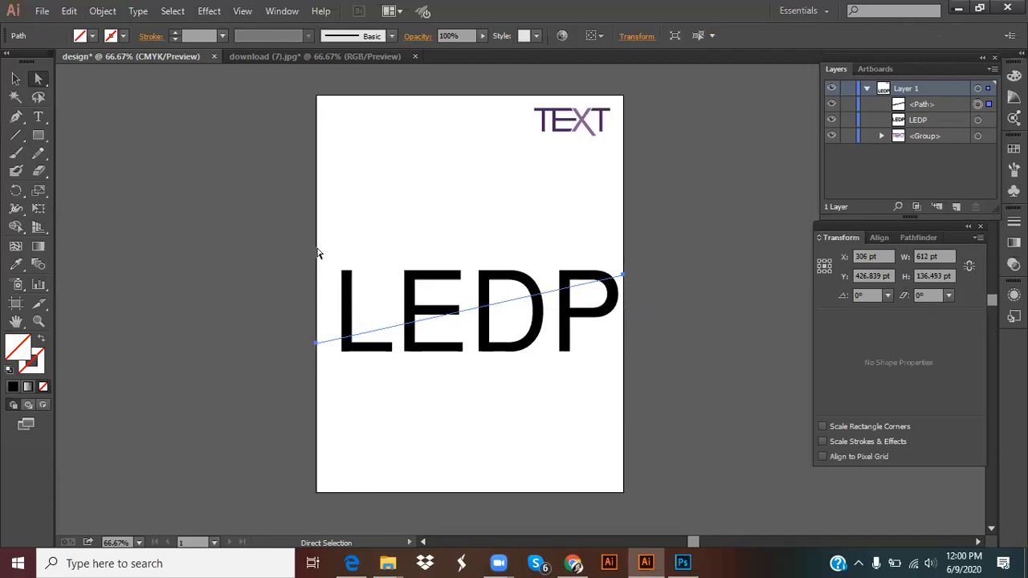
click(16, 228)
click(38, 79)
drag(313, 214, 516, 384)
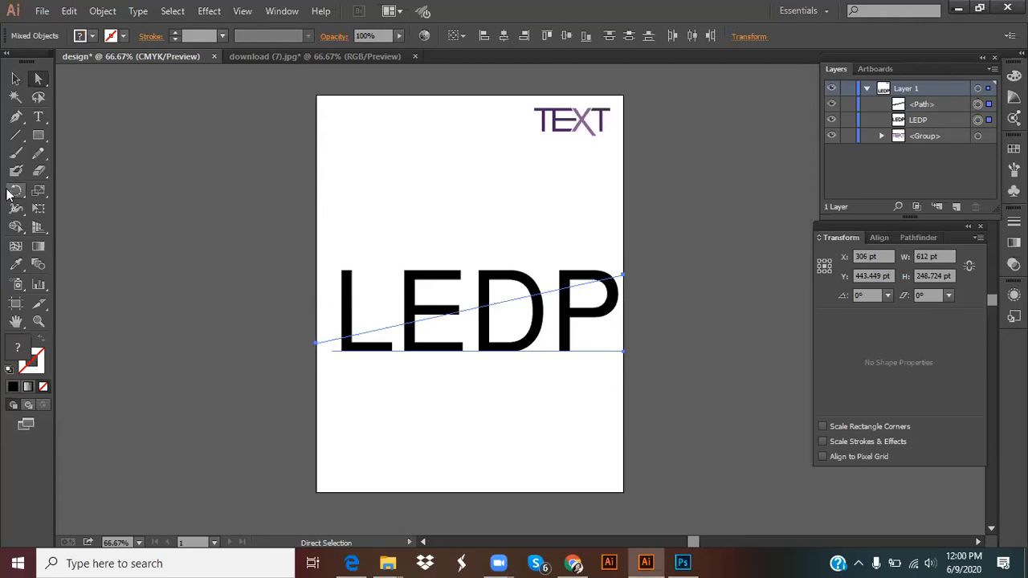
click(15, 226)
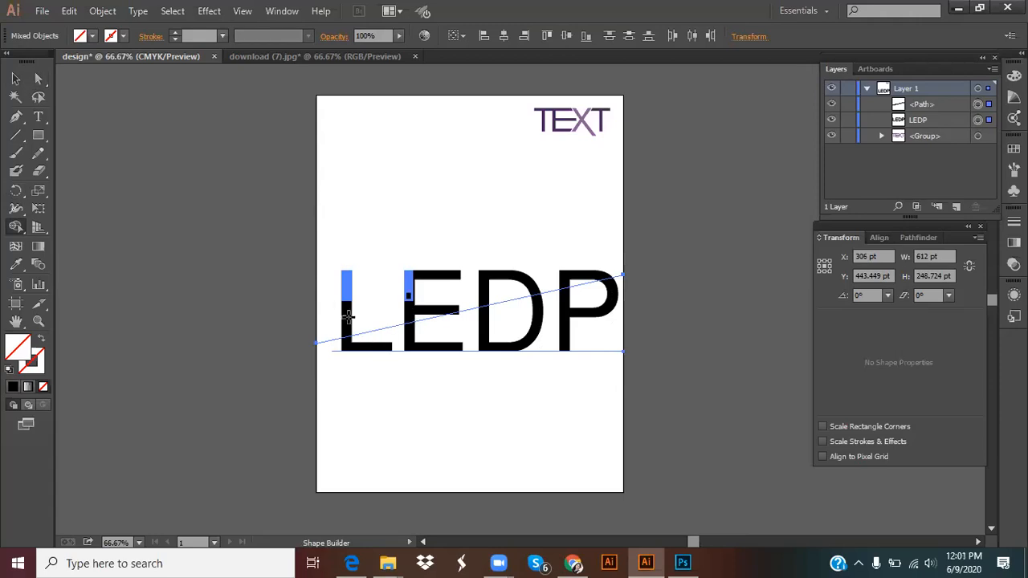
key(ctrl+z)
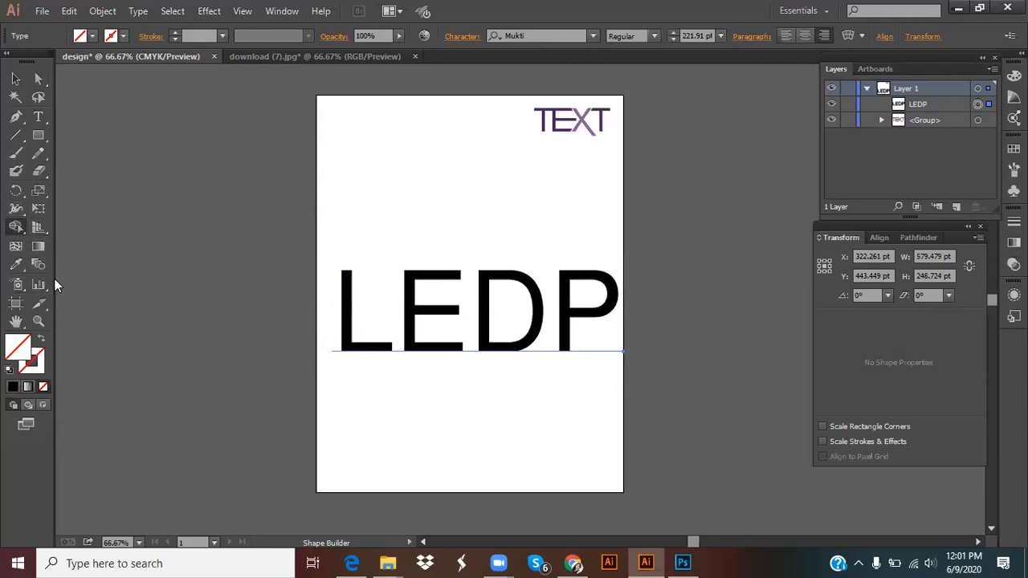
click(18, 270)
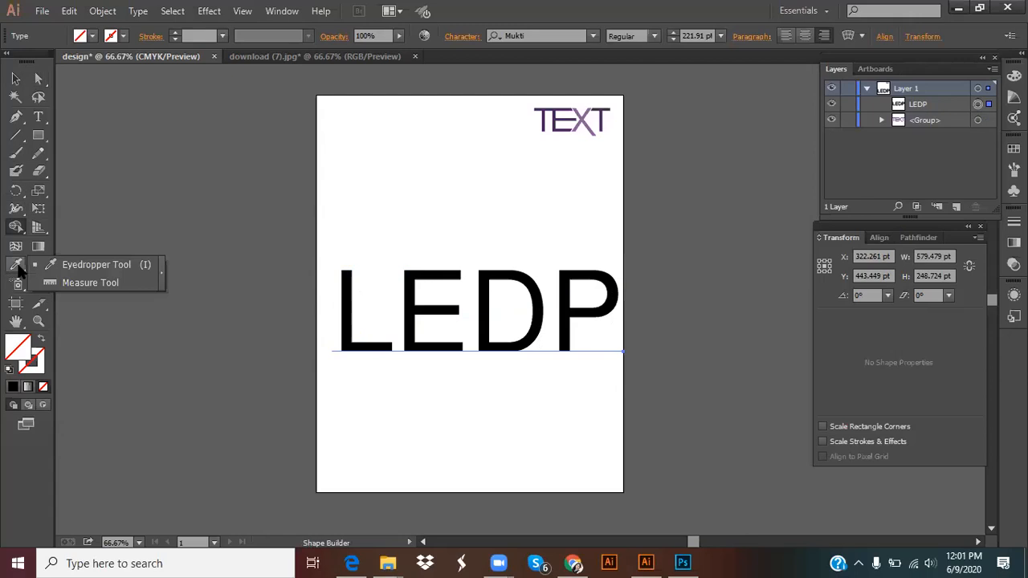
click(96, 328)
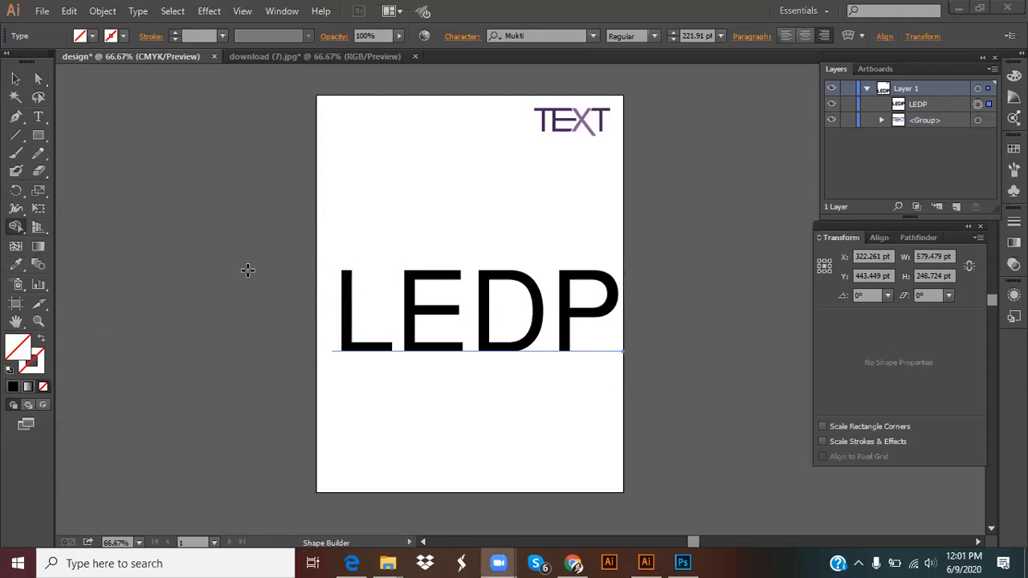
Change LEDP's font to MV Boli and move the word up to about X 274 pt, Y 300 pt.
click(16, 79)
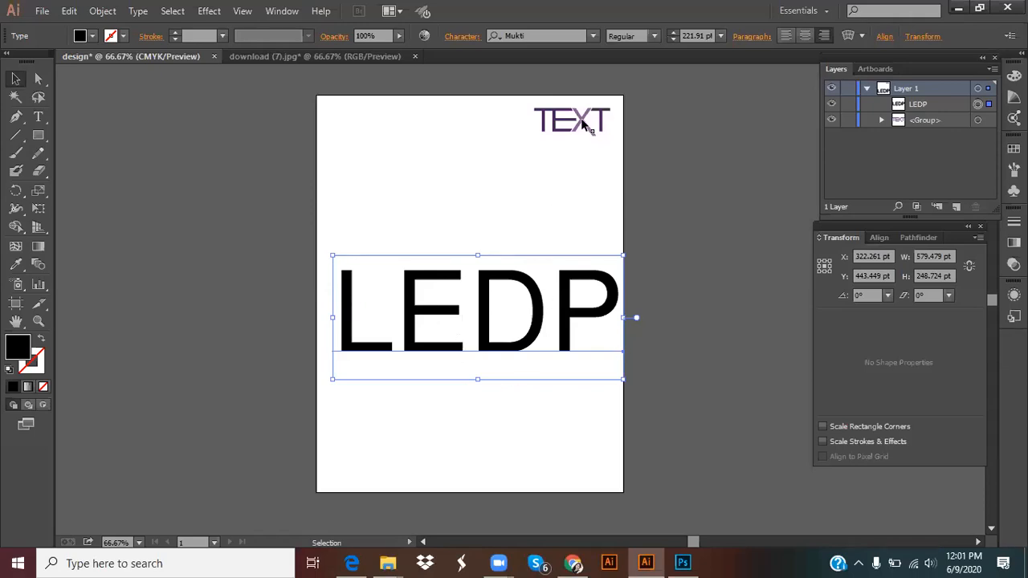
click(593, 36)
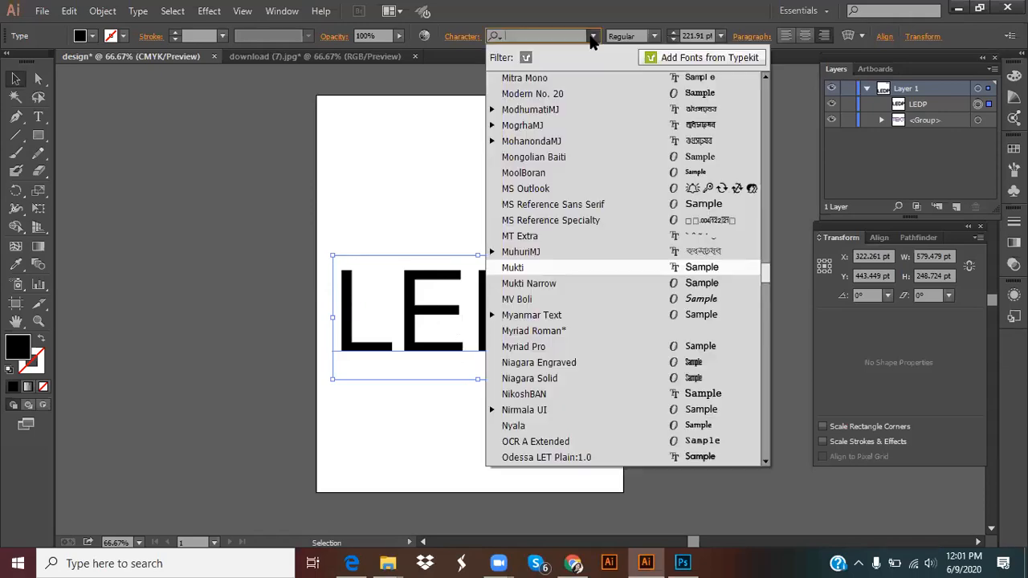
click(698, 301)
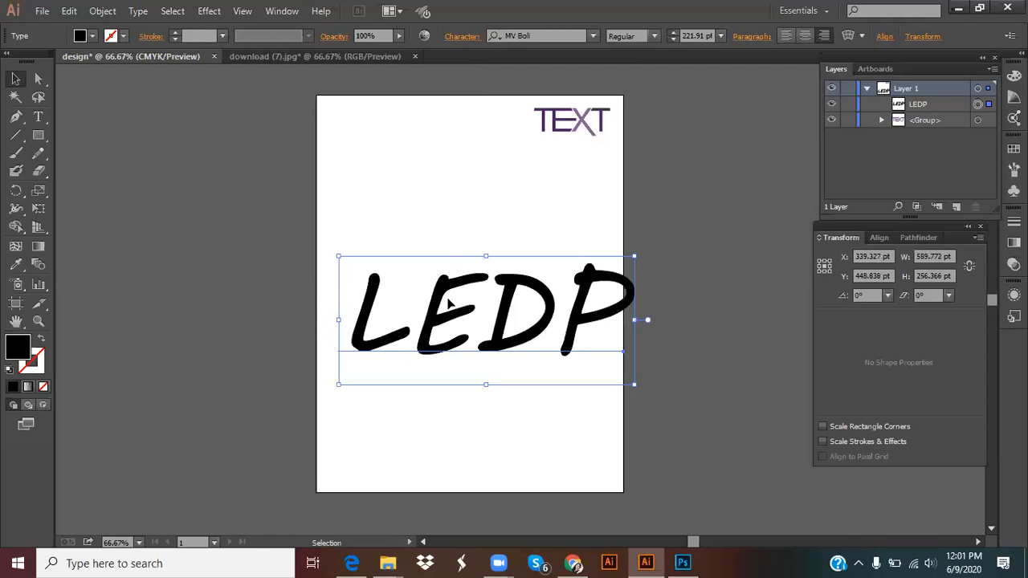
drag(436, 299, 403, 224)
Convert the LEDP text to outlines and ungroup it into separate letters.
right_click(493, 268)
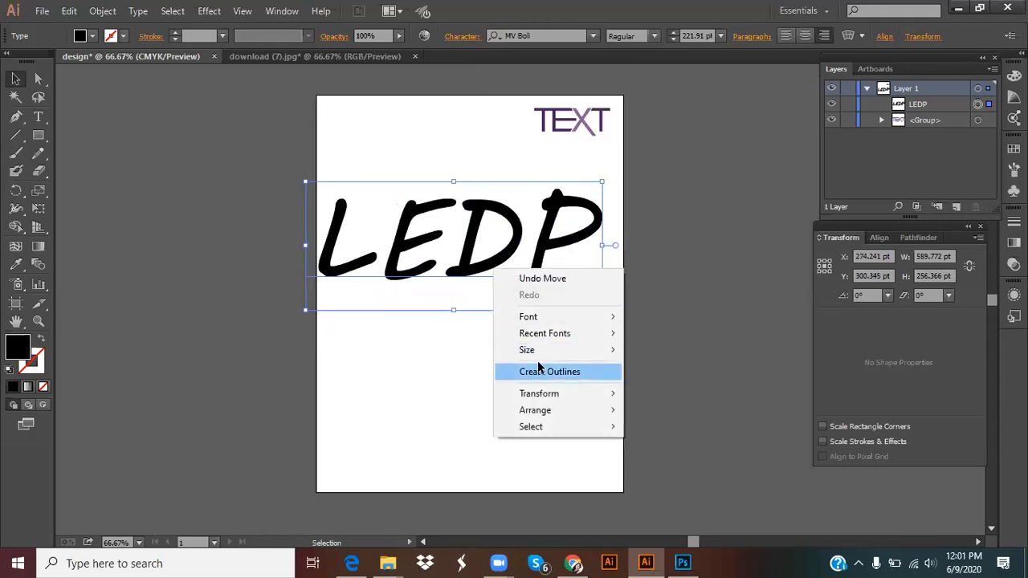
click(538, 371)
right_click(475, 247)
click(528, 338)
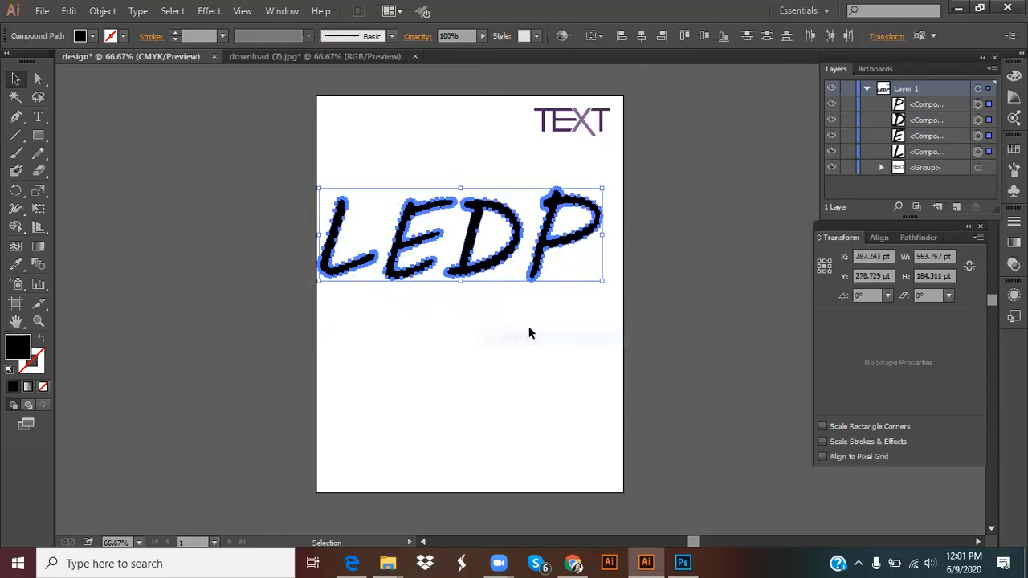
click(425, 340)
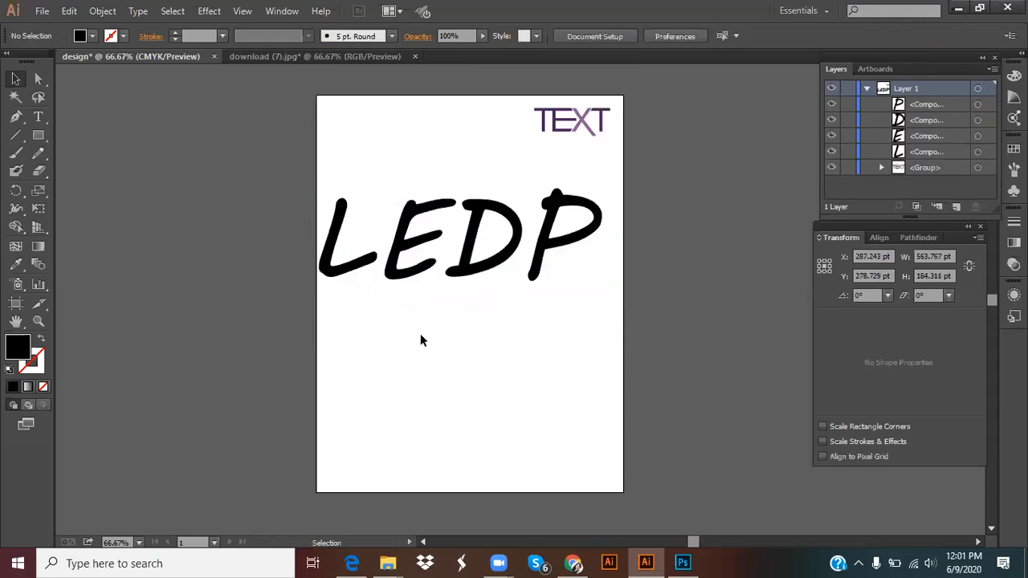
Select the outlined letter L with the Direct Selection tool so its anchor points and corners can be edited.
click(38, 81)
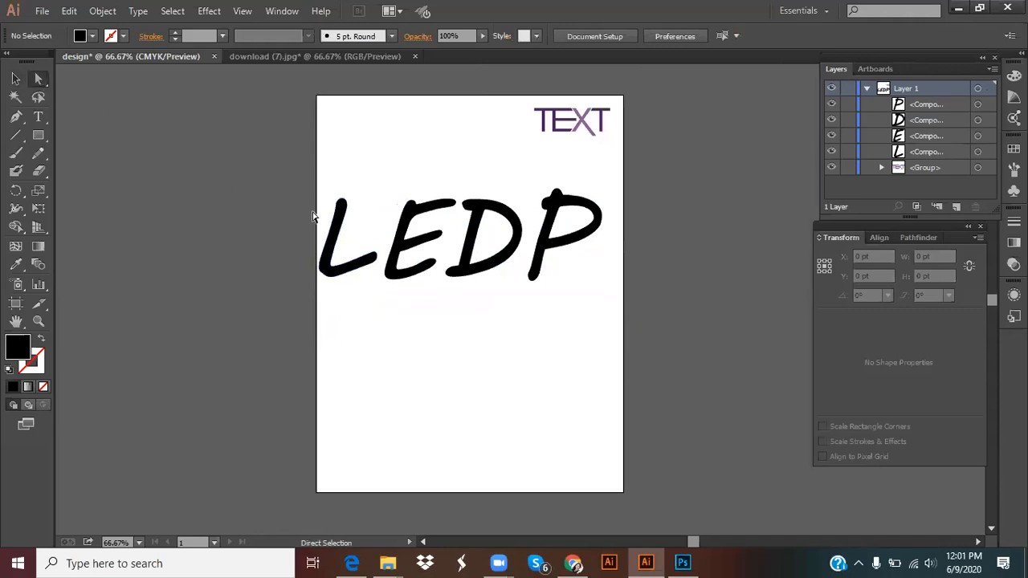
click(354, 268)
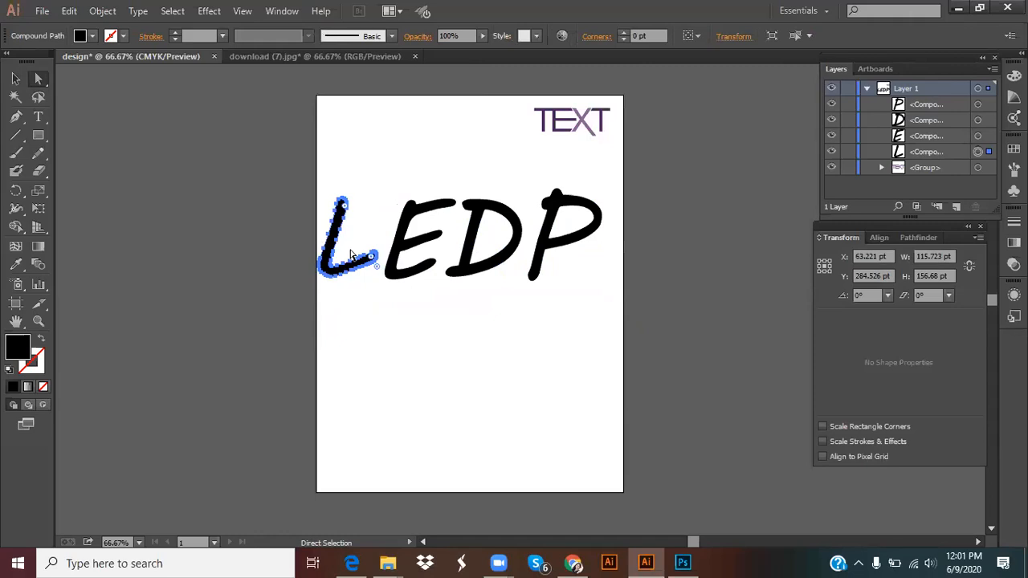
key(v)
key(ctrl+equal)
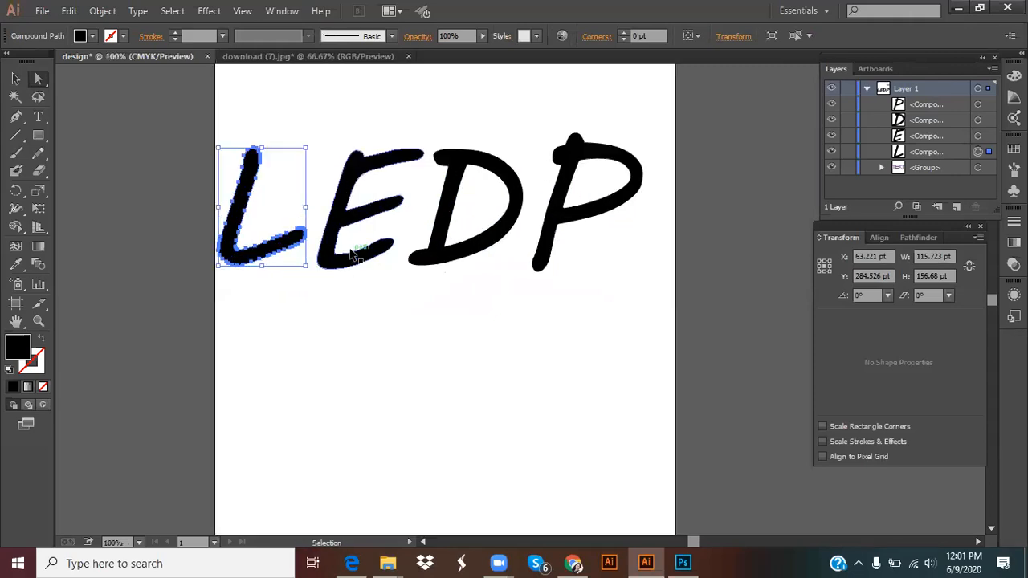
key(a)
key(ctrl+equal)
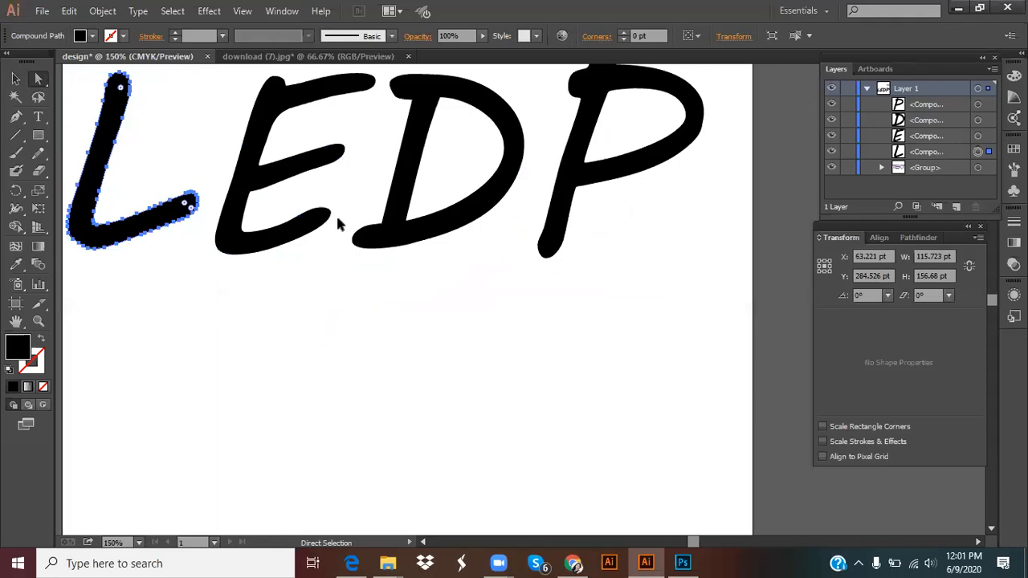
click(15, 321)
drag(233, 340, 449, 482)
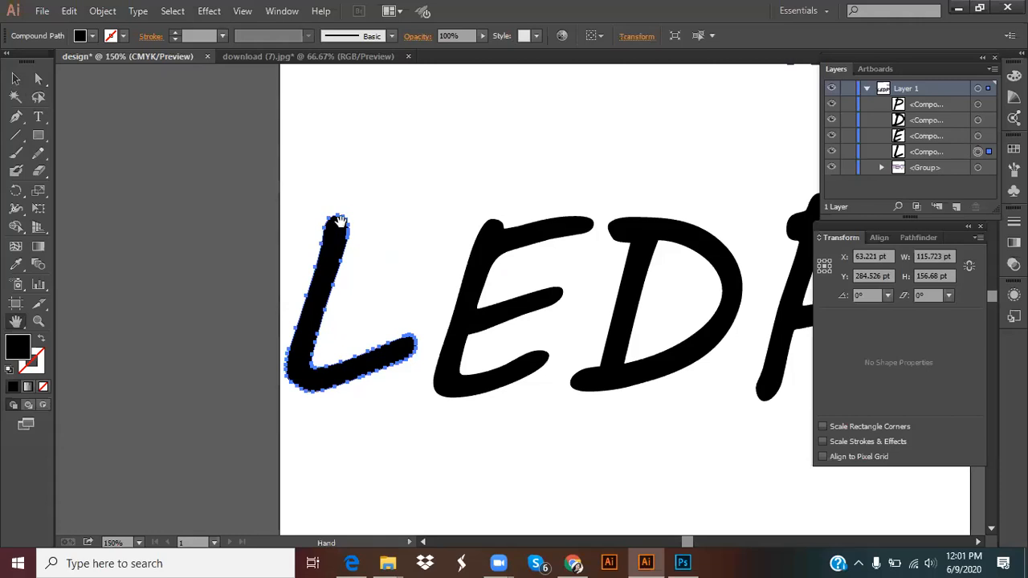
click(37, 78)
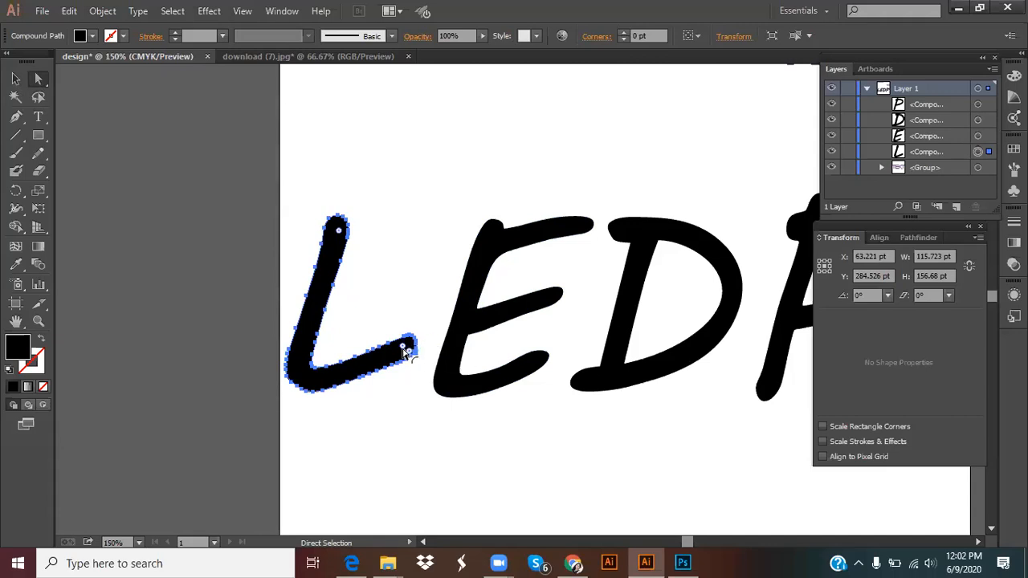
Try to round the corner at the tip of the L's foot.
drag(403, 351, 395, 356)
key(ctrl+z)
Fill the letter L with the purple colour A428DD.
double_click(20, 348)
drag(444, 251, 471, 205)
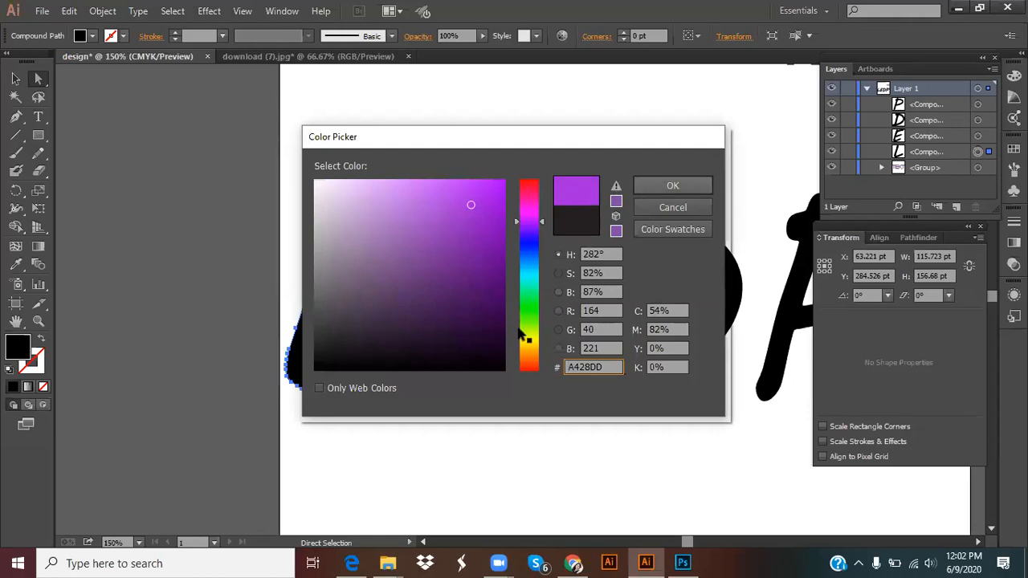
key(Return)
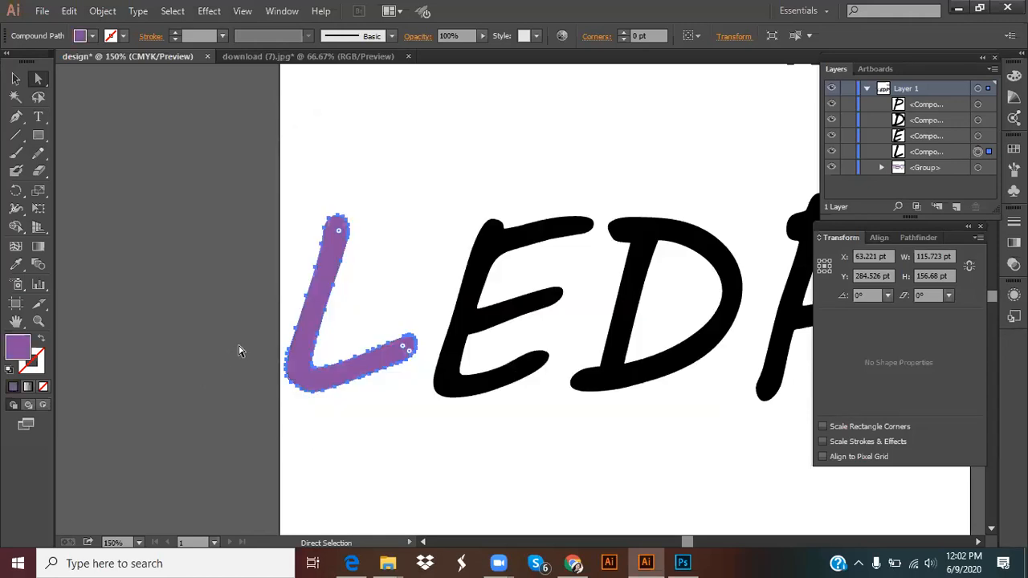
Fill the letter E with the purple sampled from the letter L using the Eyedropper.
click(474, 299)
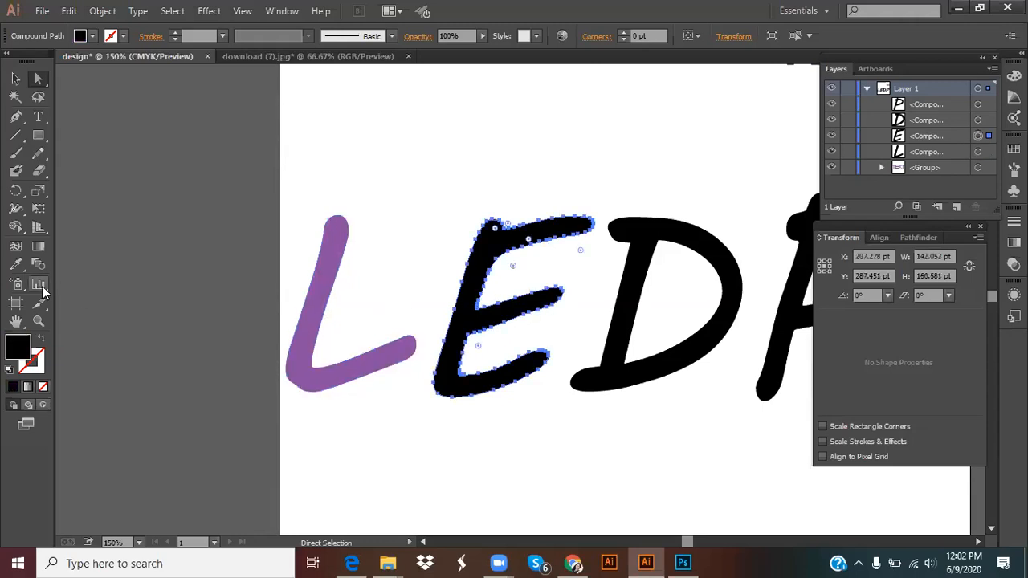
click(17, 267)
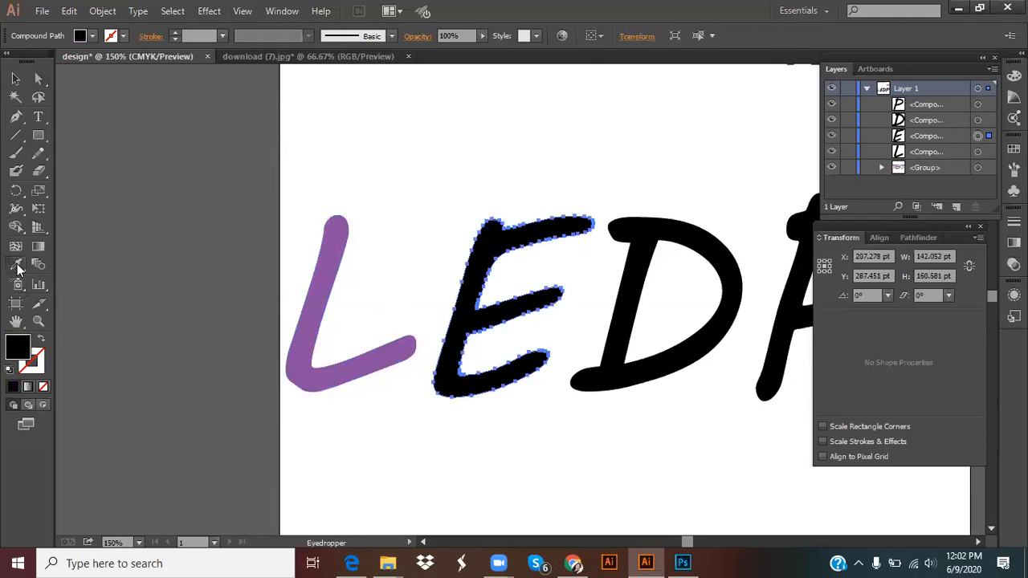
click(318, 284)
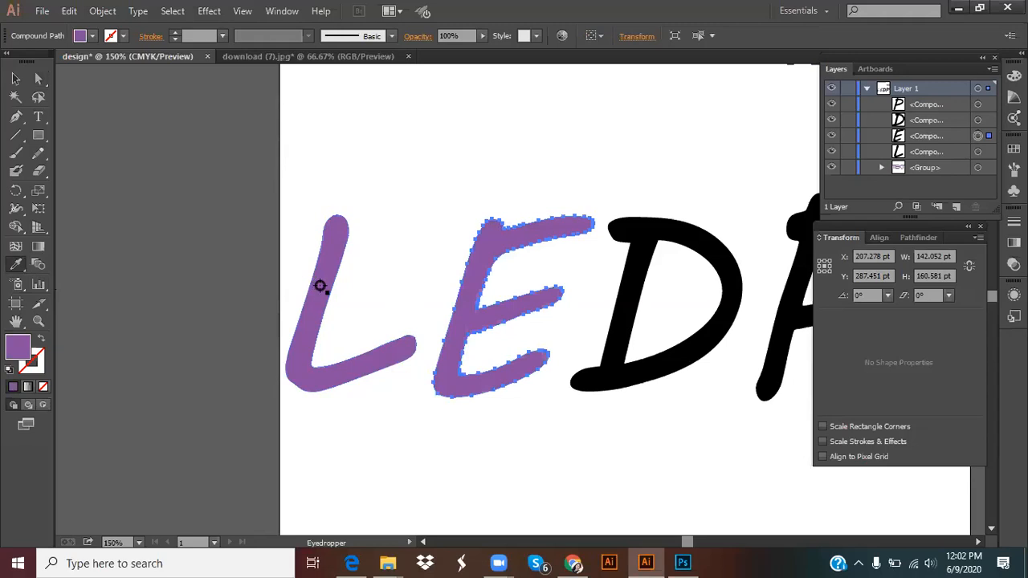
Fill the letter D with the purple sampled from the letter E.
click(16, 79)
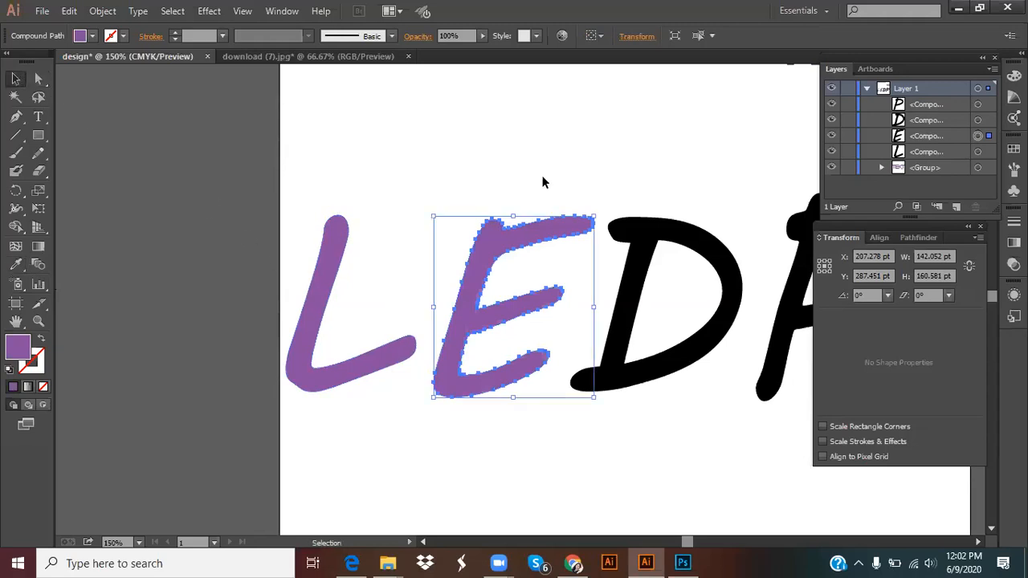
click(639, 232)
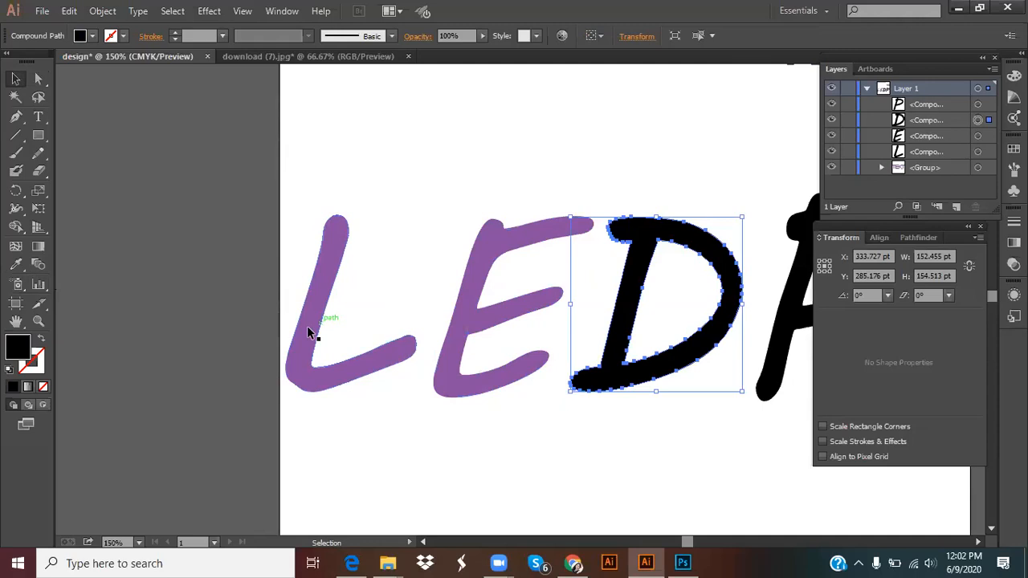
click(16, 265)
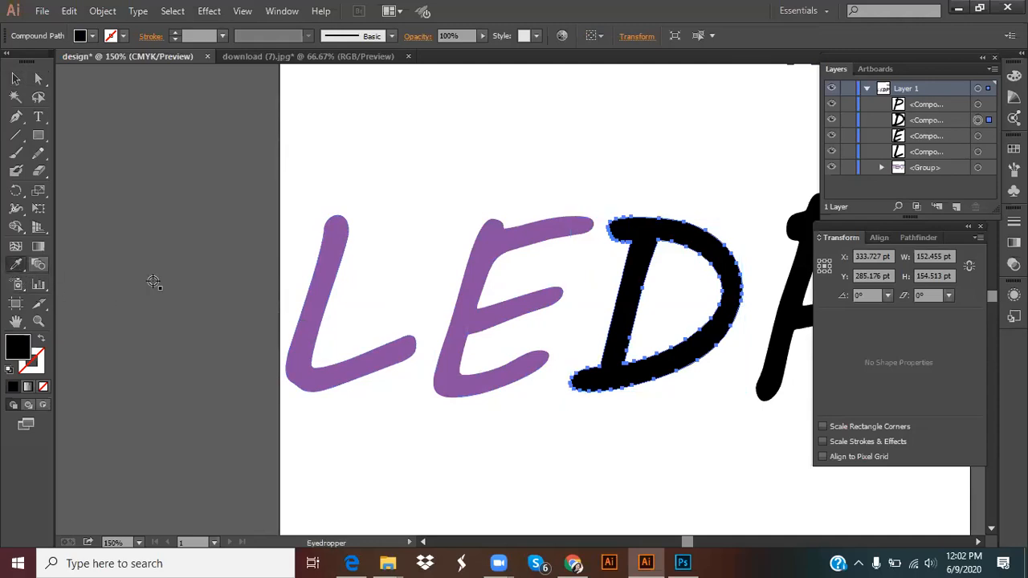
click(466, 315)
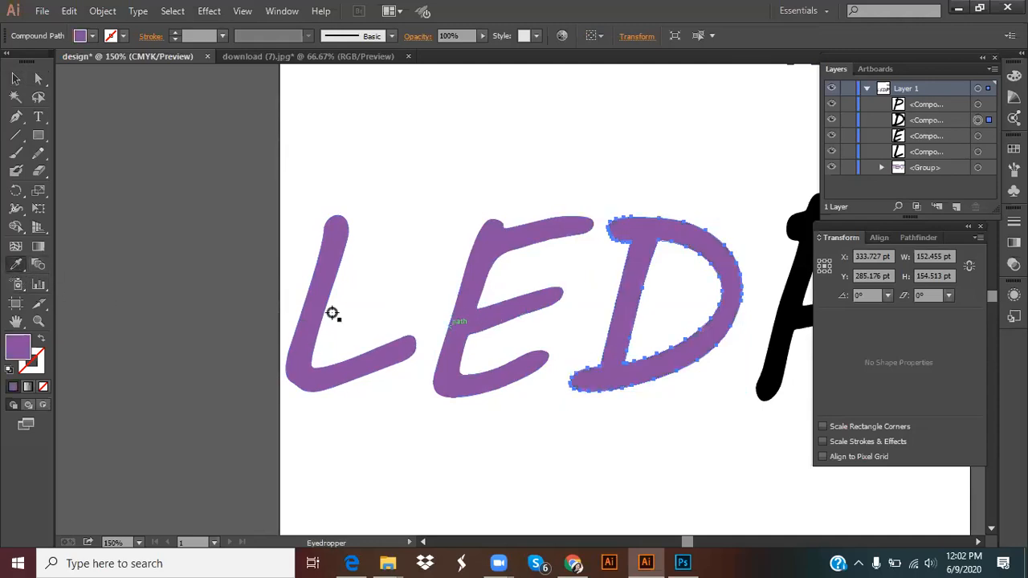
Fill the letter P with the same purple, sampled from the letter E.
click(16, 321)
drag(360, 298, 206, 289)
drag(306, 288, 271, 288)
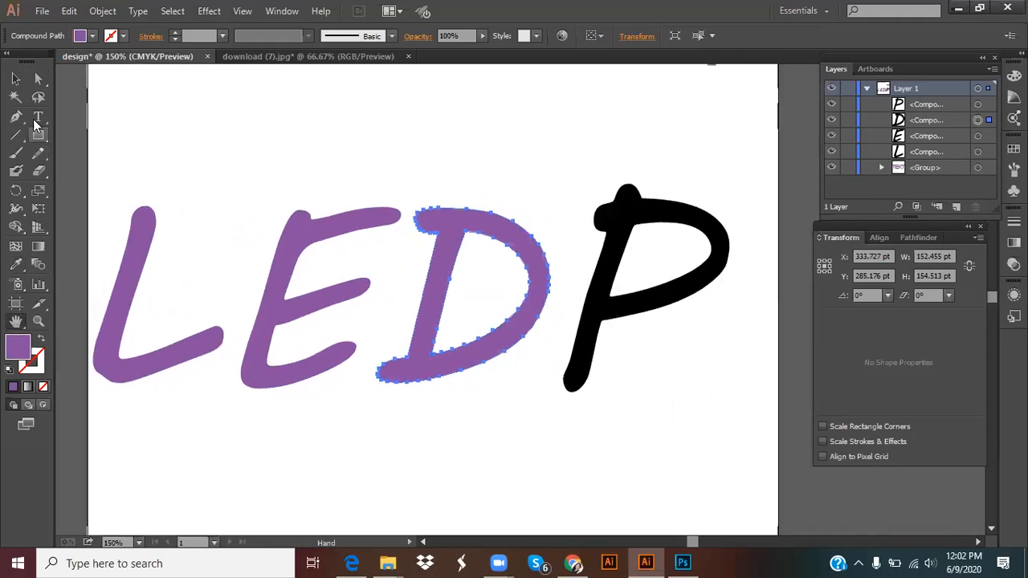
click(15, 79)
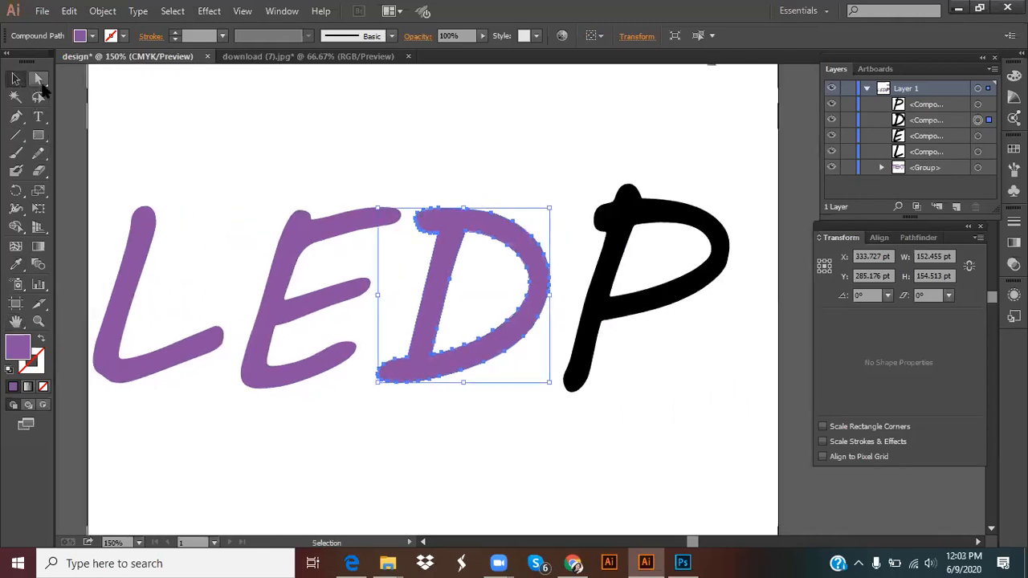
click(615, 212)
click(17, 266)
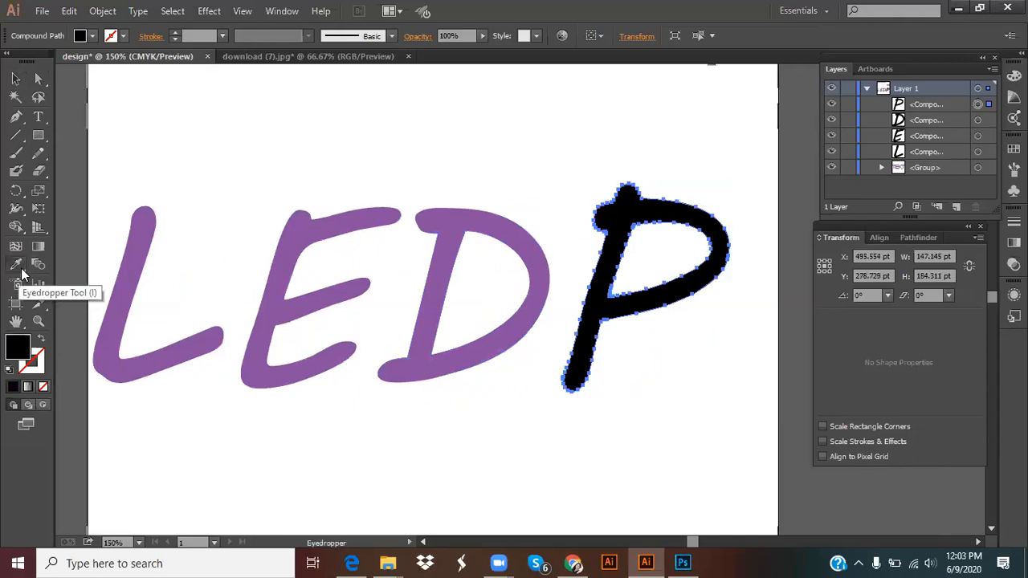
click(280, 291)
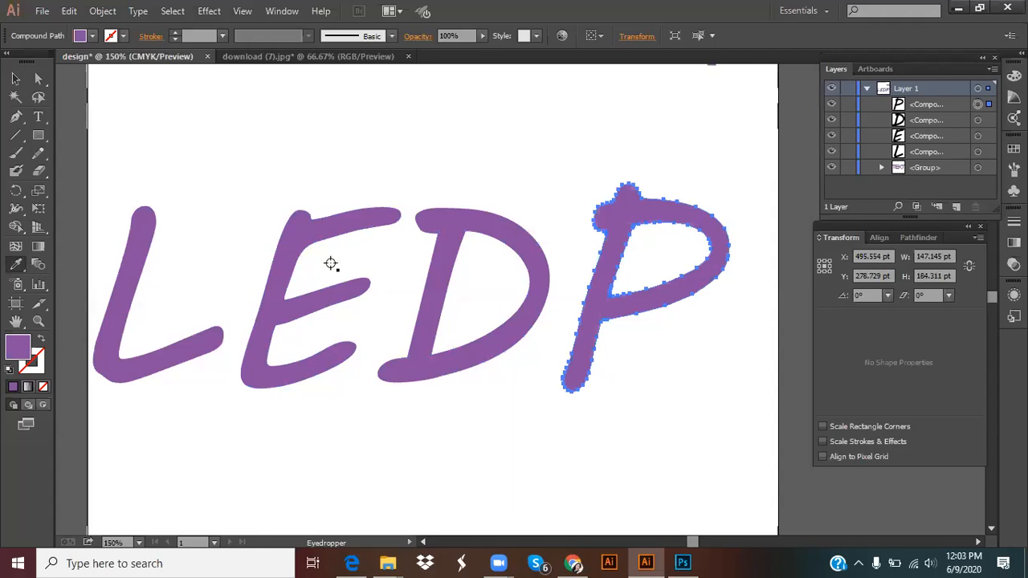
Select all four letters of LEDP together and give them a black stroke of 4 pt.
click(15, 79)
click(133, 247)
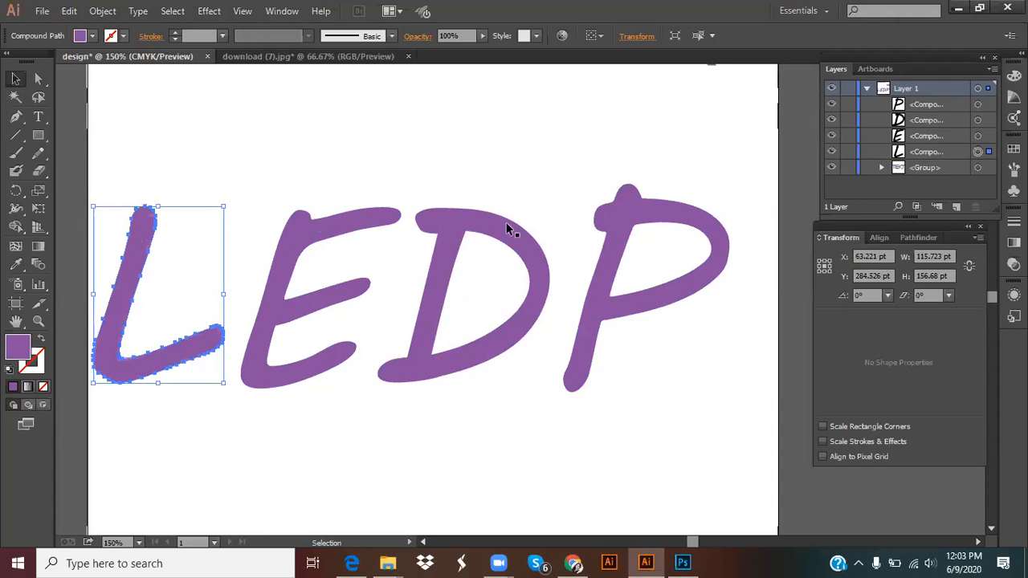
shift+click(328, 226)
shift+click(510, 214)
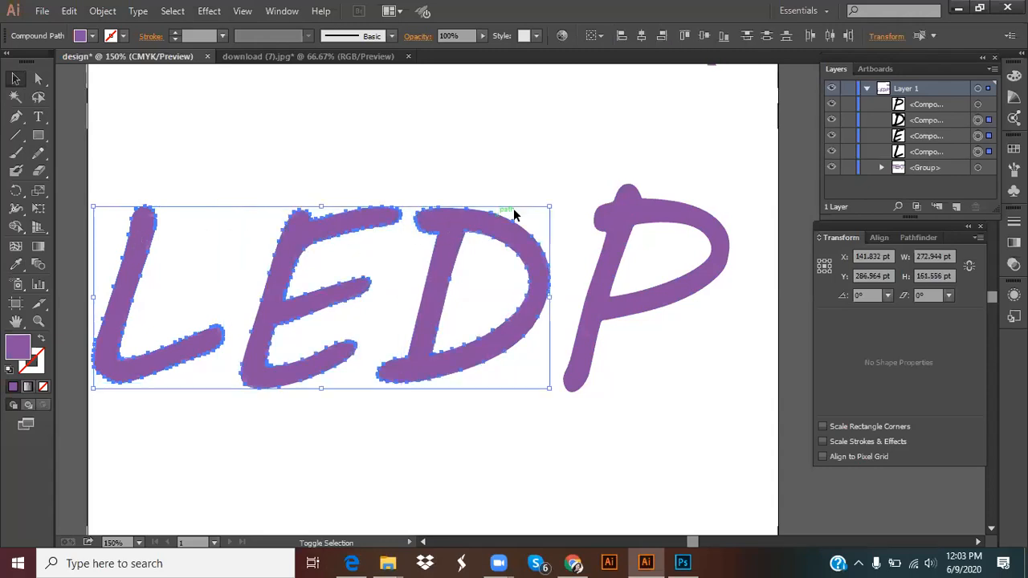
shift+click(634, 211)
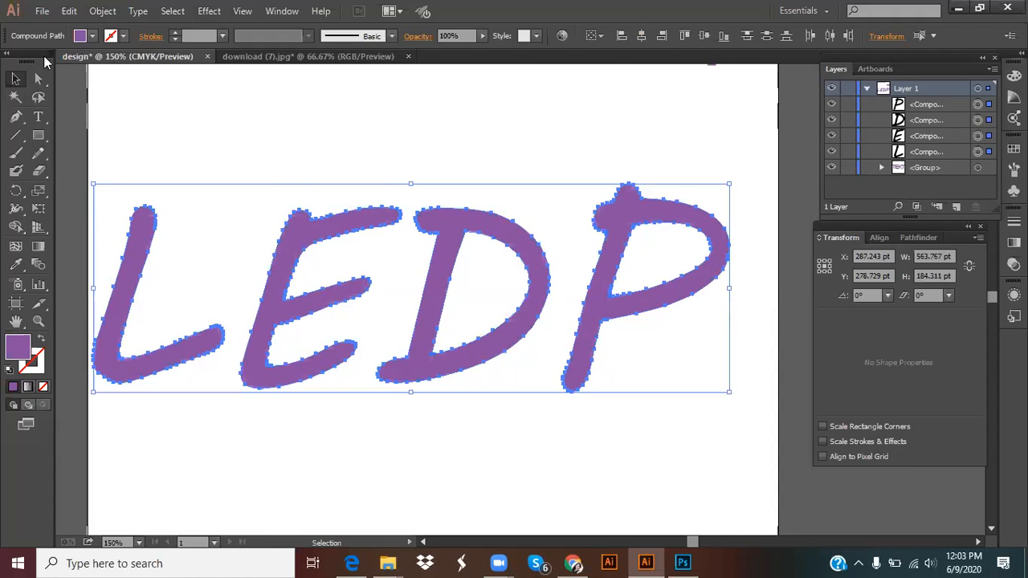
click(123, 38)
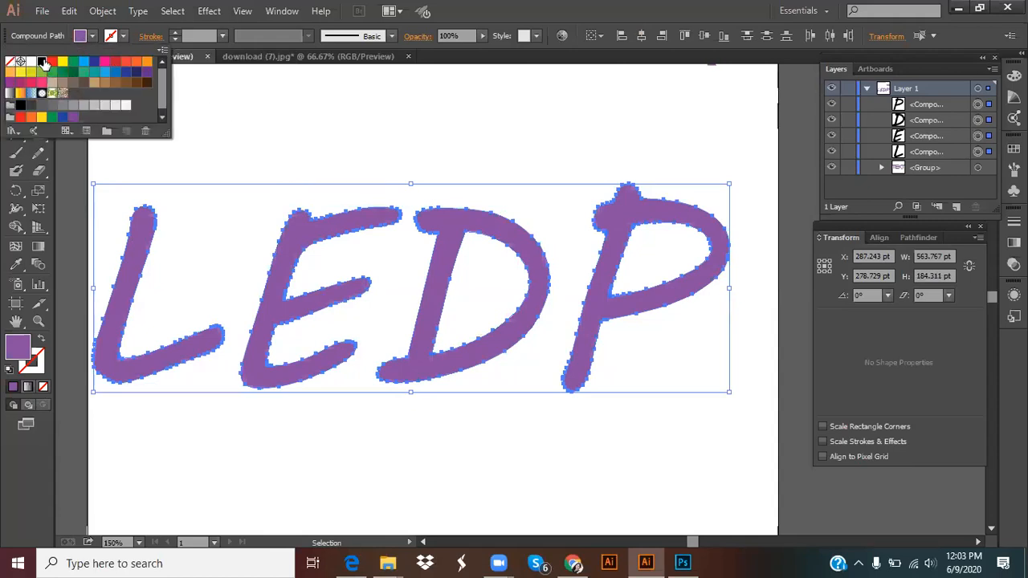
click(43, 61)
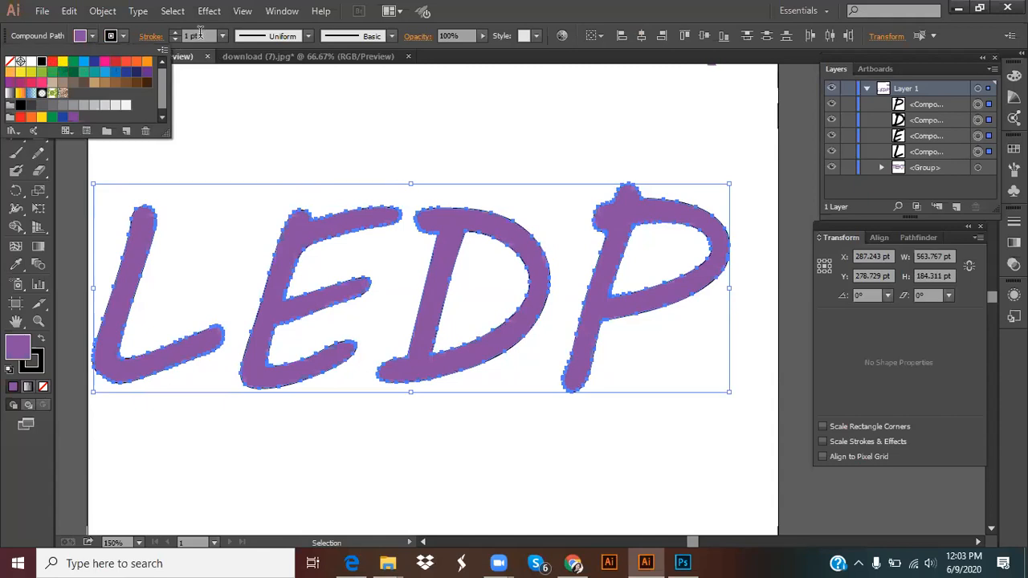
scroll(203, 35, up, 2)
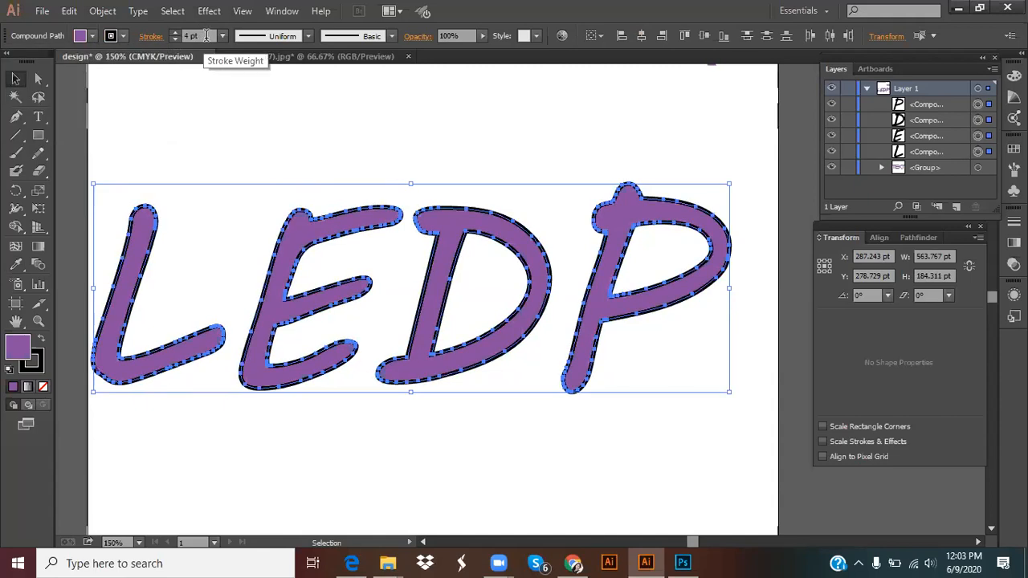
Try each non-uniform variable width profile in turn on the letters' stroke, ending with the half-dome profile.
click(307, 37)
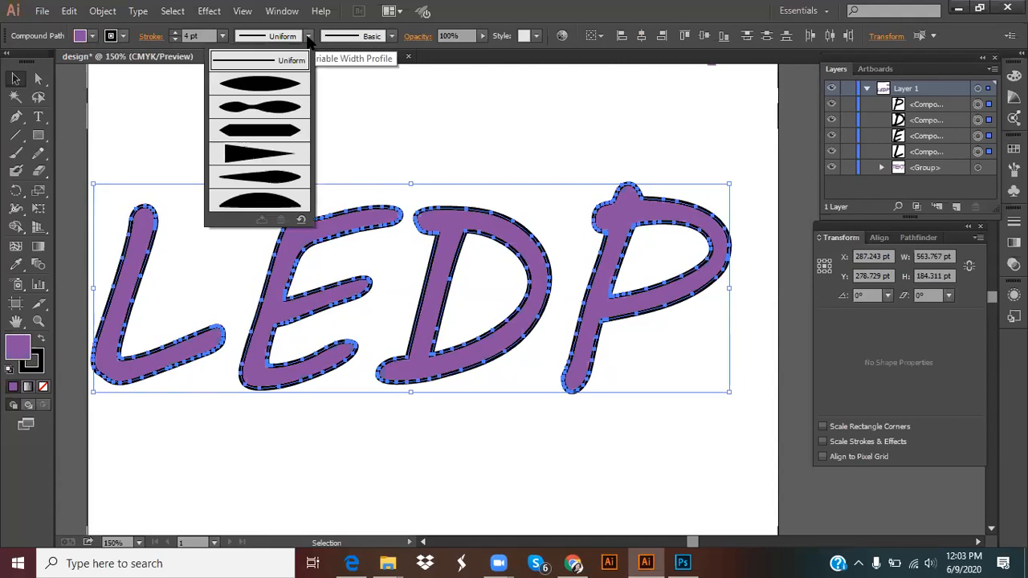
click(287, 83)
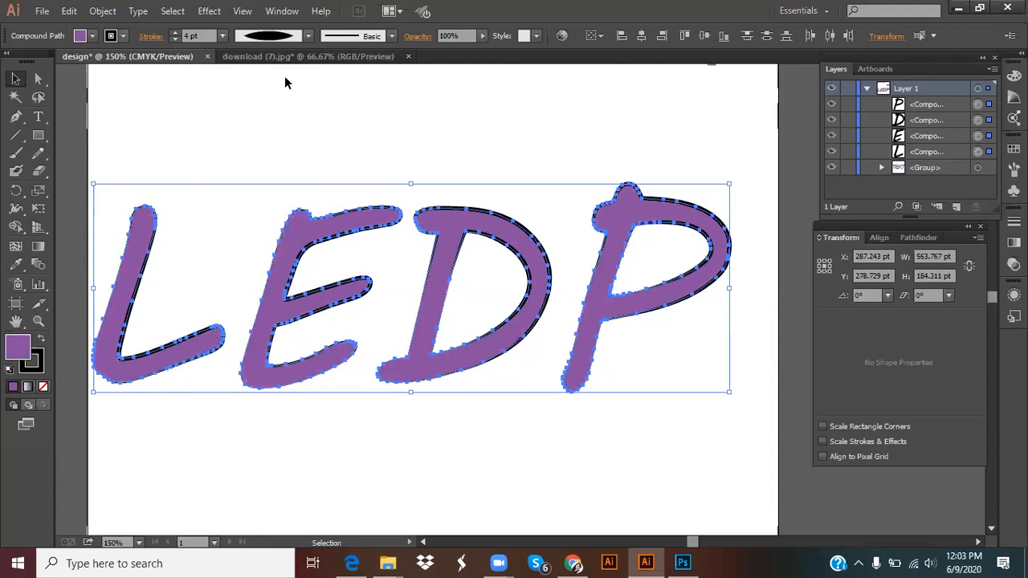
click(307, 37)
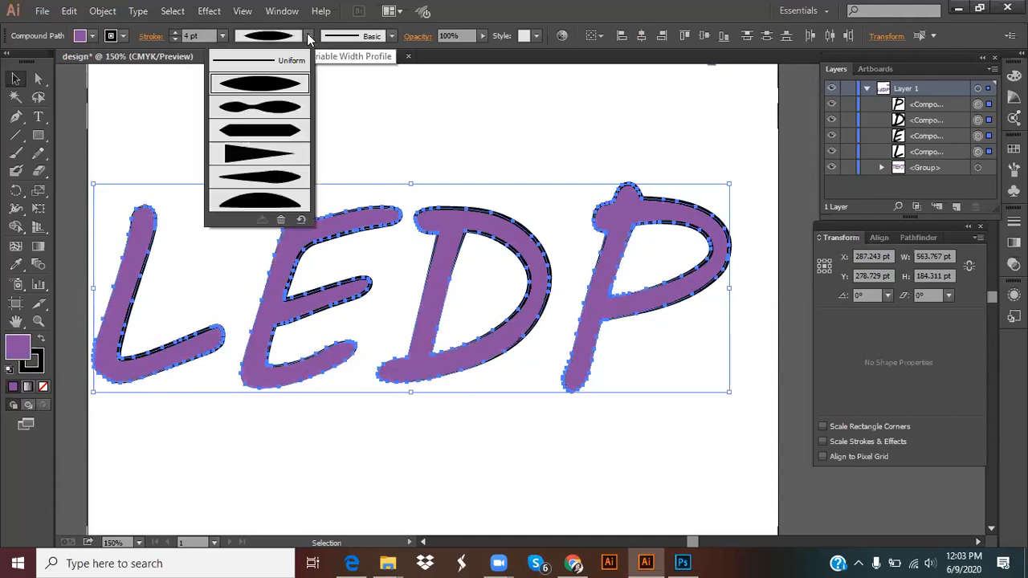
click(280, 105)
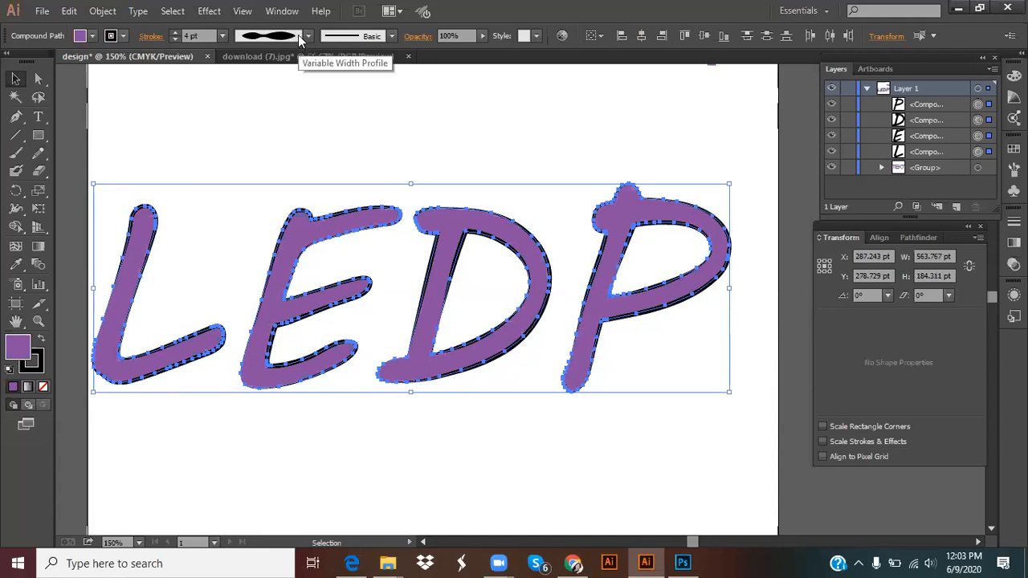
click(308, 37)
click(279, 131)
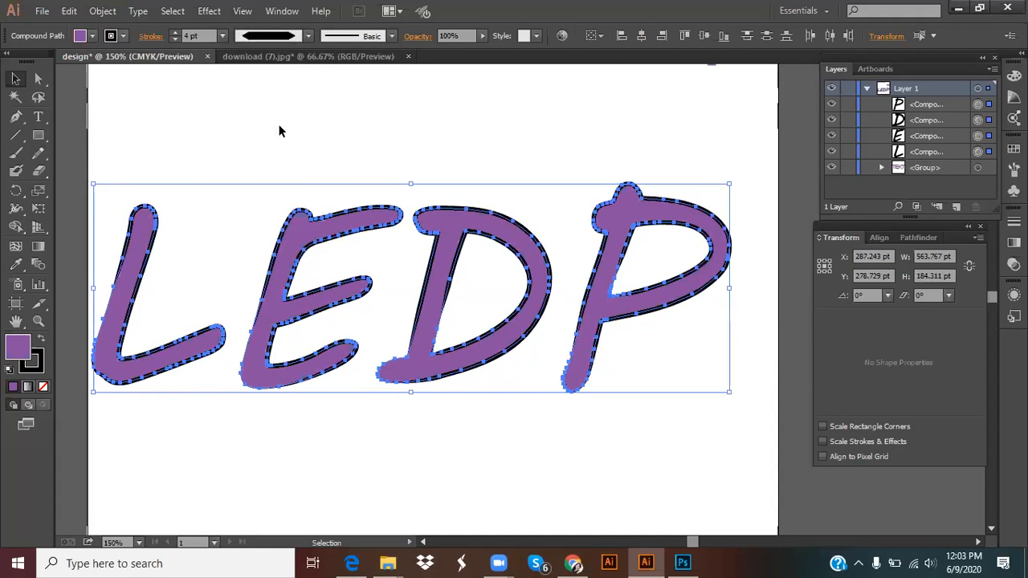
click(307, 37)
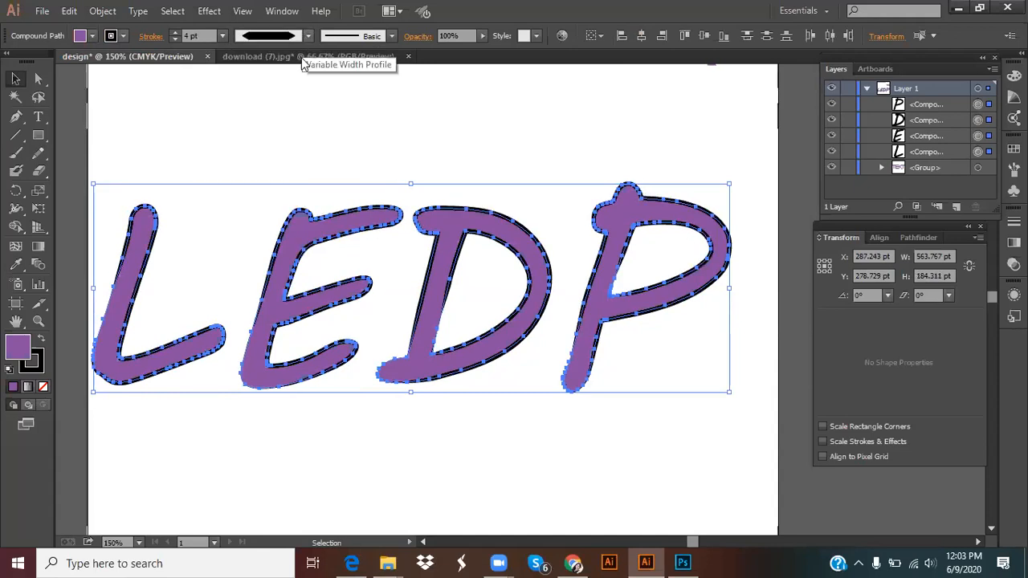
click(289, 155)
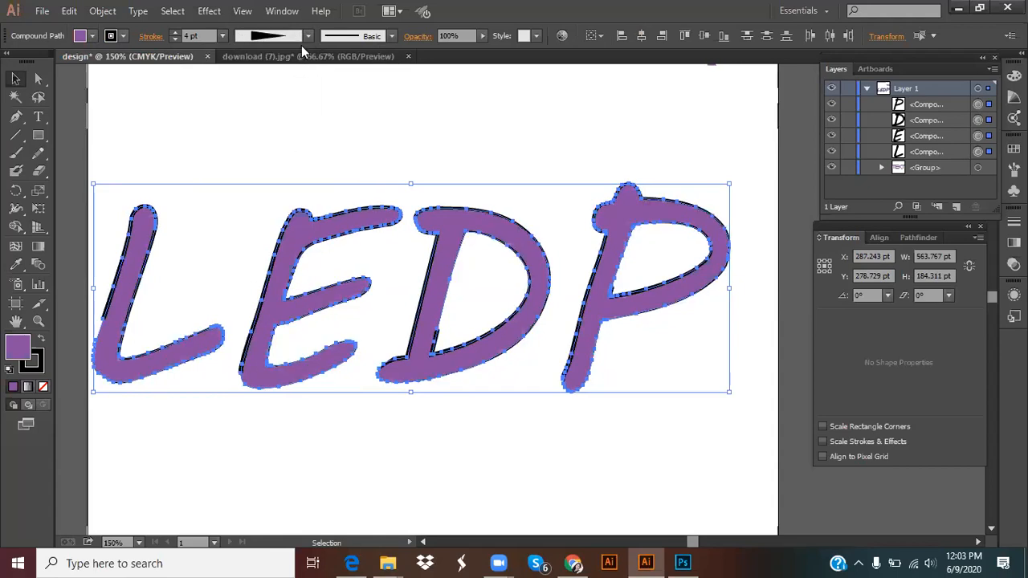
click(305, 35)
click(287, 180)
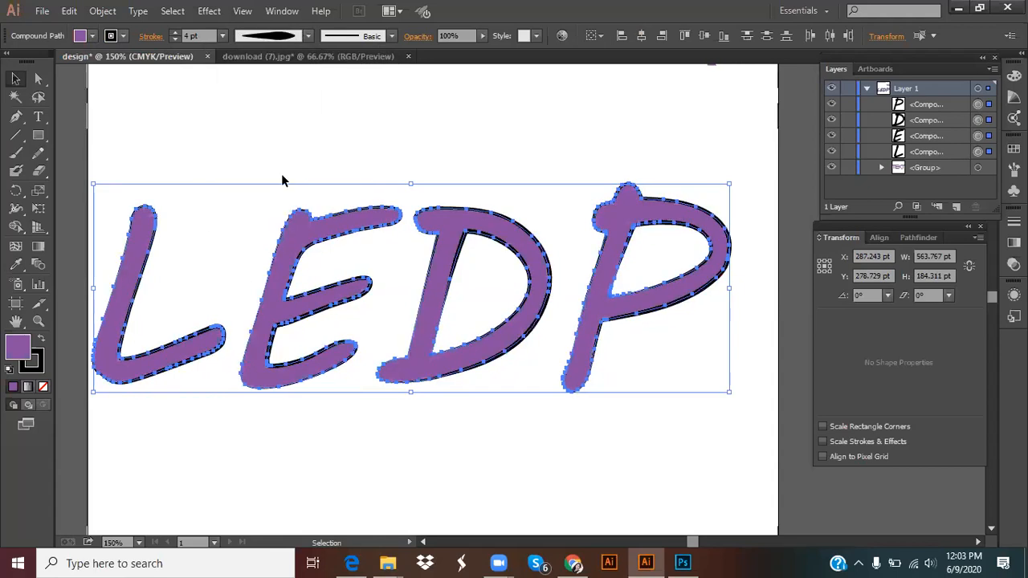
click(307, 36)
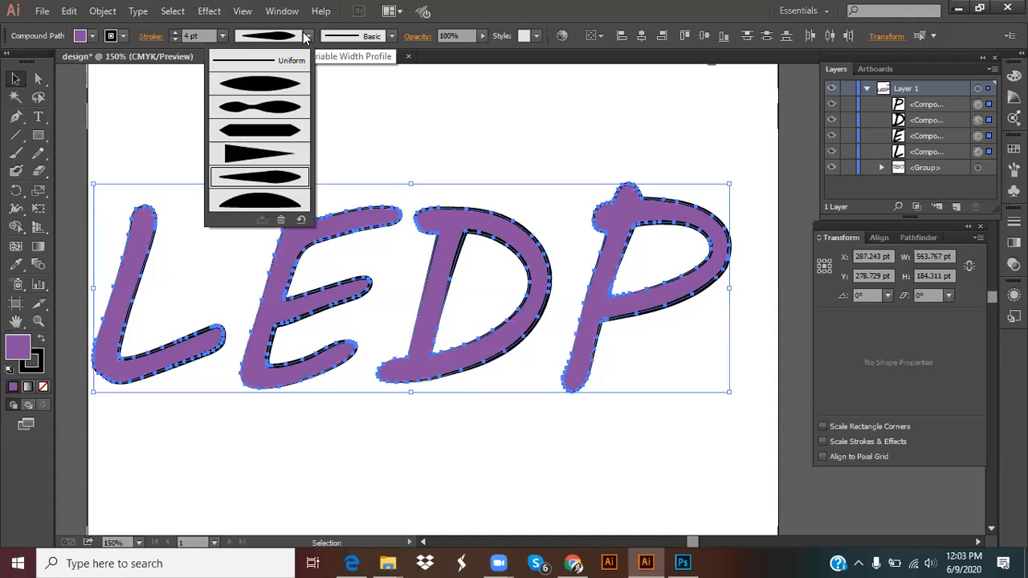
click(283, 204)
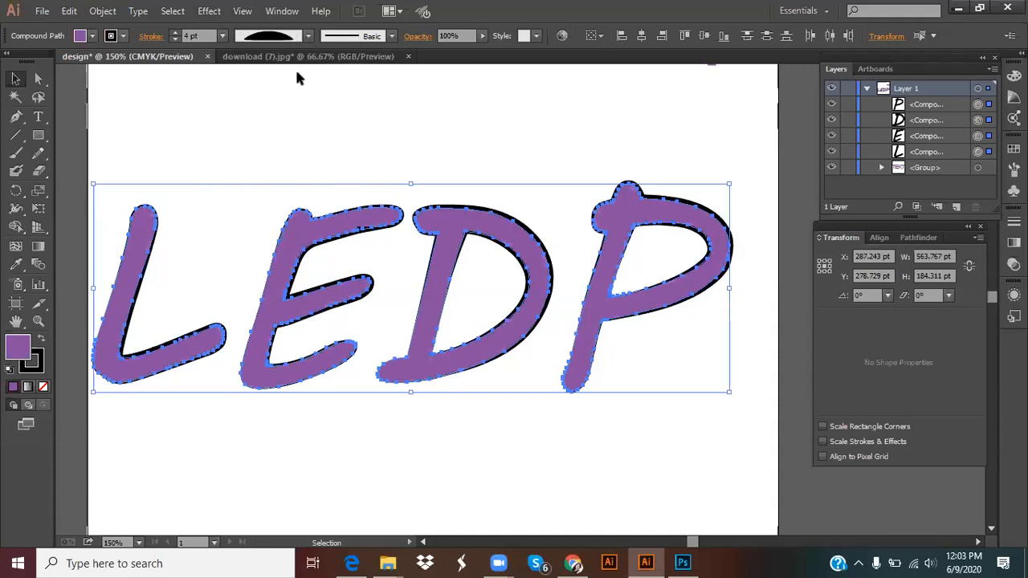
Try the rough charcoal-like brush, the denim seam pattern brush and the 6.00 bristle brush on the letters' stroke.
click(392, 36)
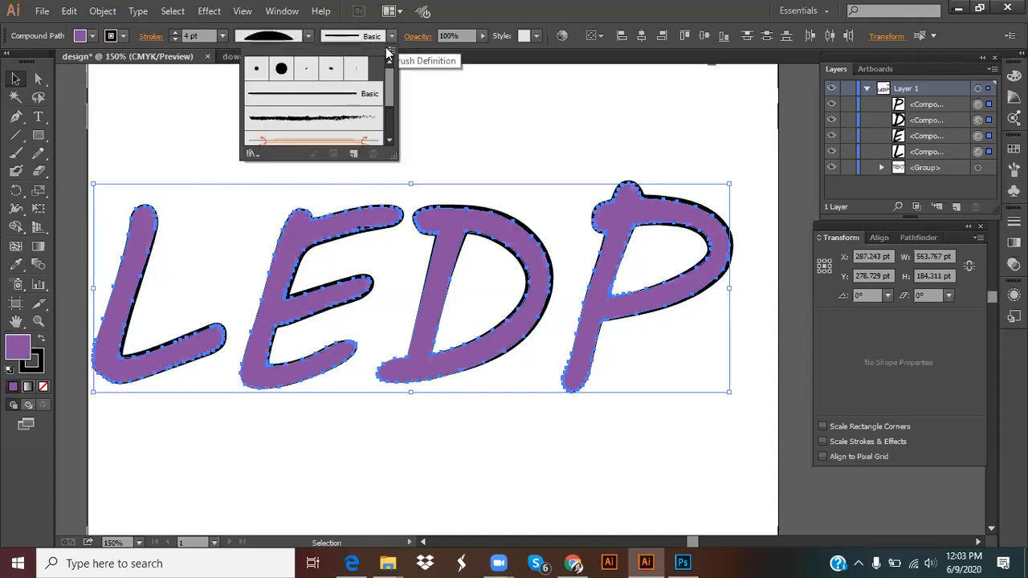
click(340, 122)
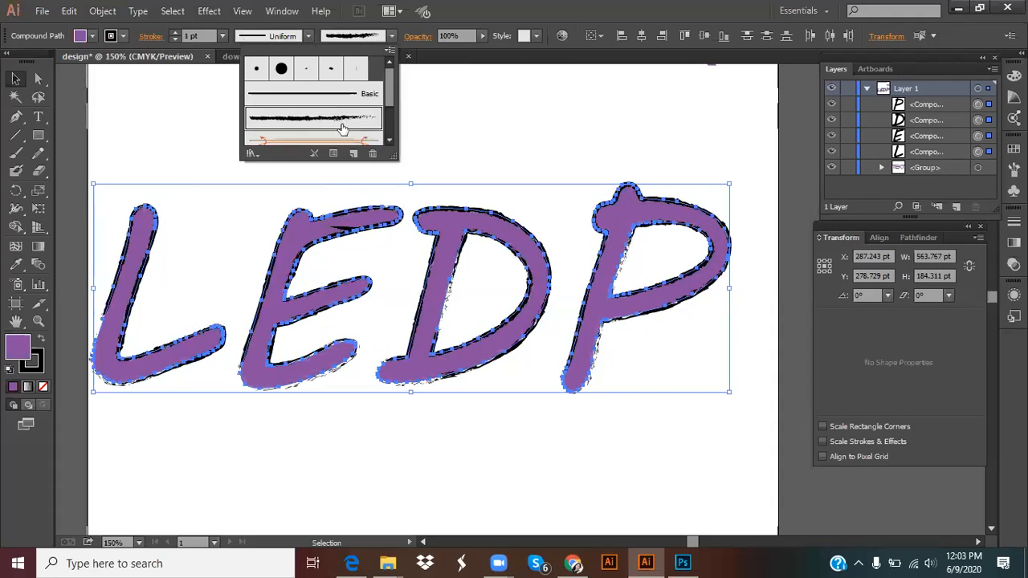
scroll(342, 122, down, 2)
click(387, 143)
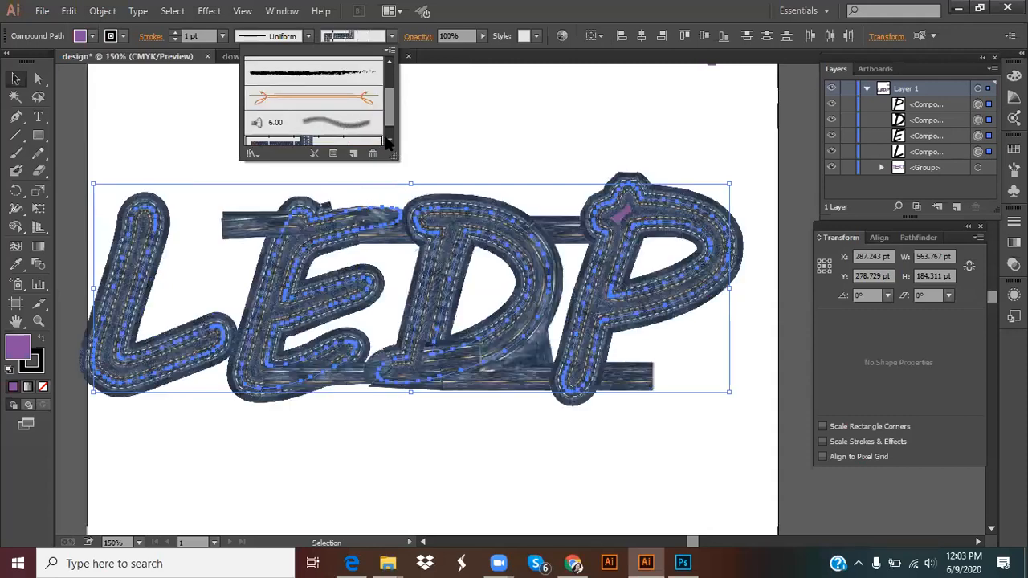
scroll(357, 132, down, 1)
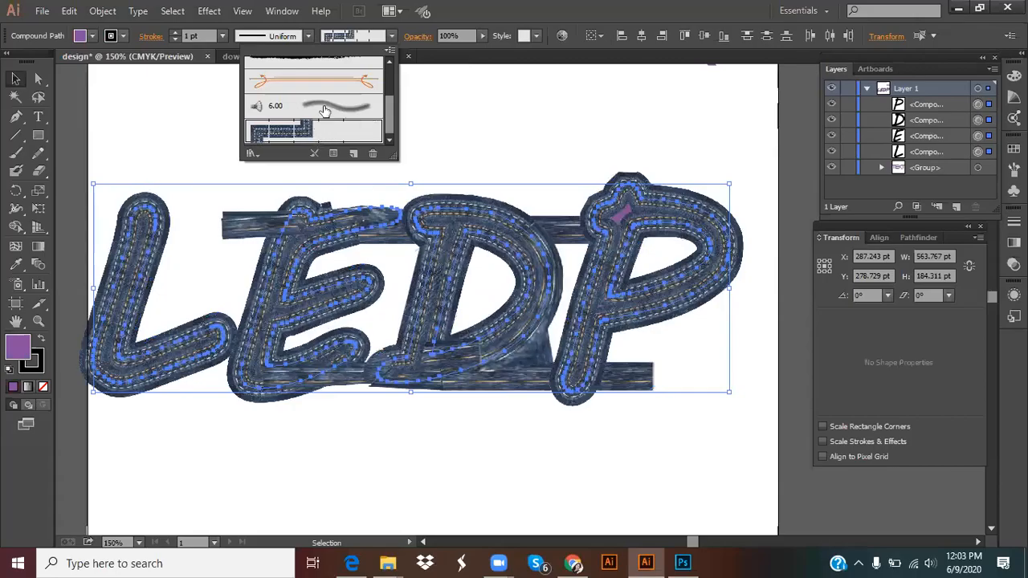
click(326, 108)
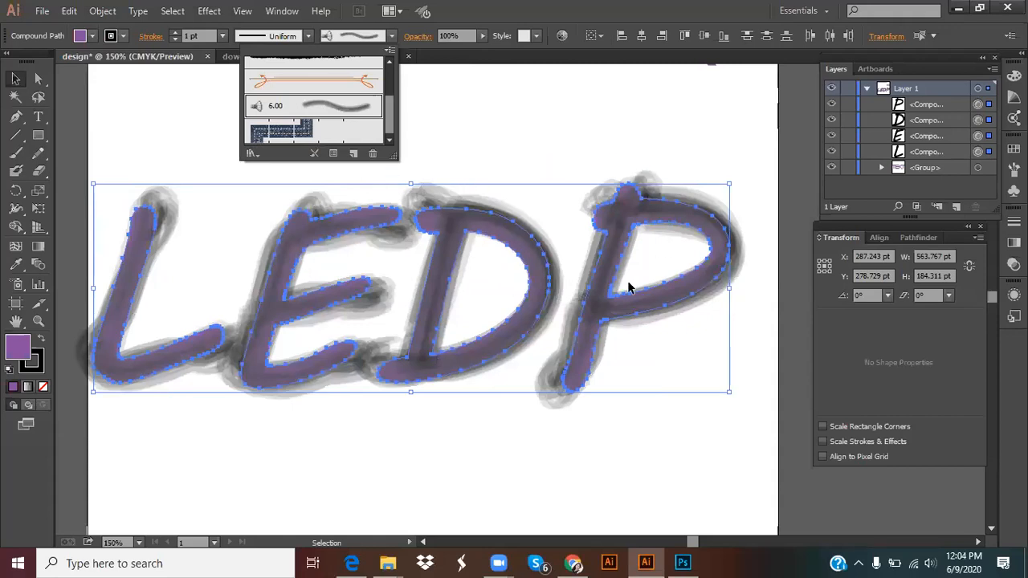
Apply the orange line brush with curled arrow ends to the letters' stroke and deselect them.
click(303, 82)
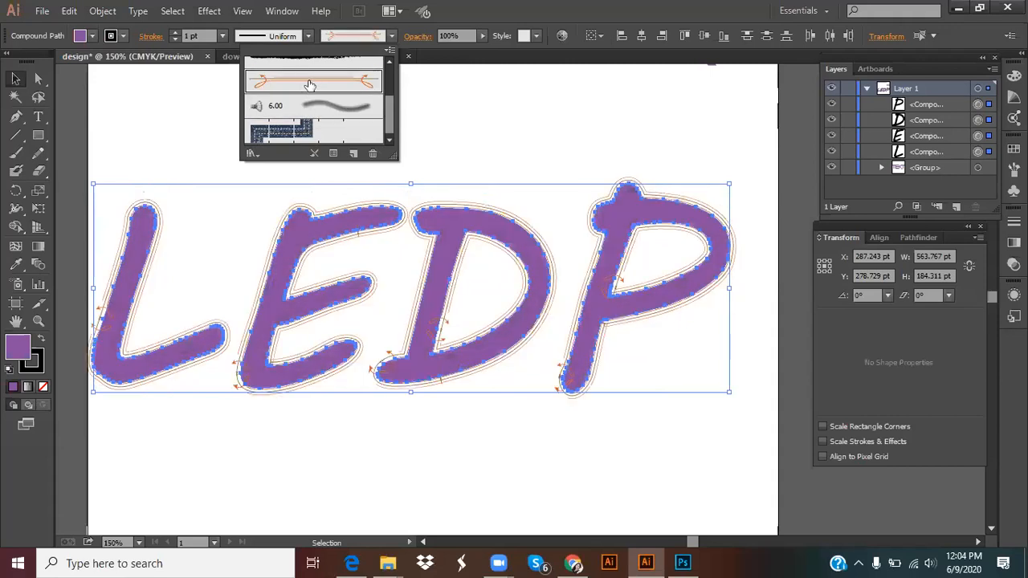
click(175, 116)
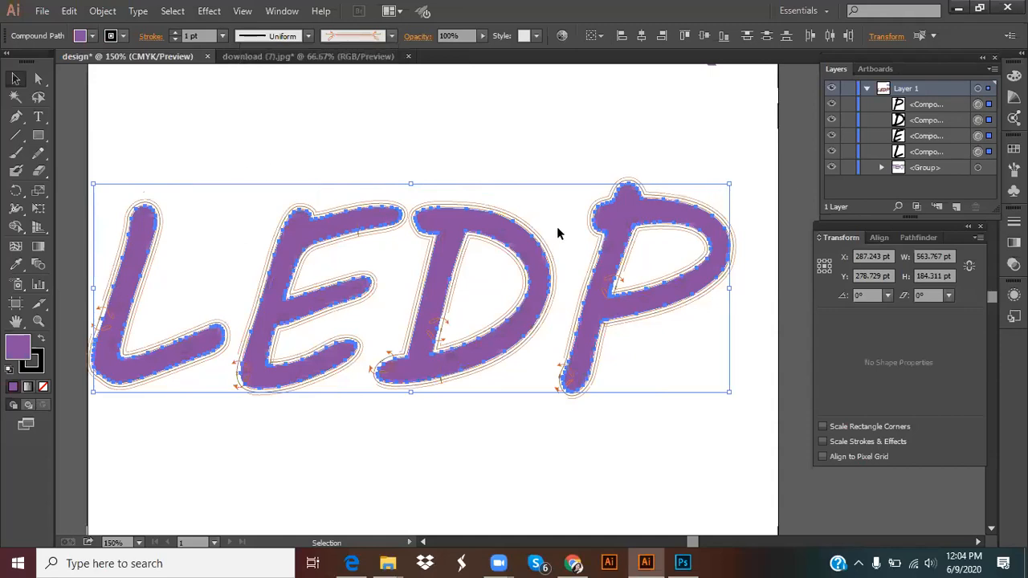
click(499, 131)
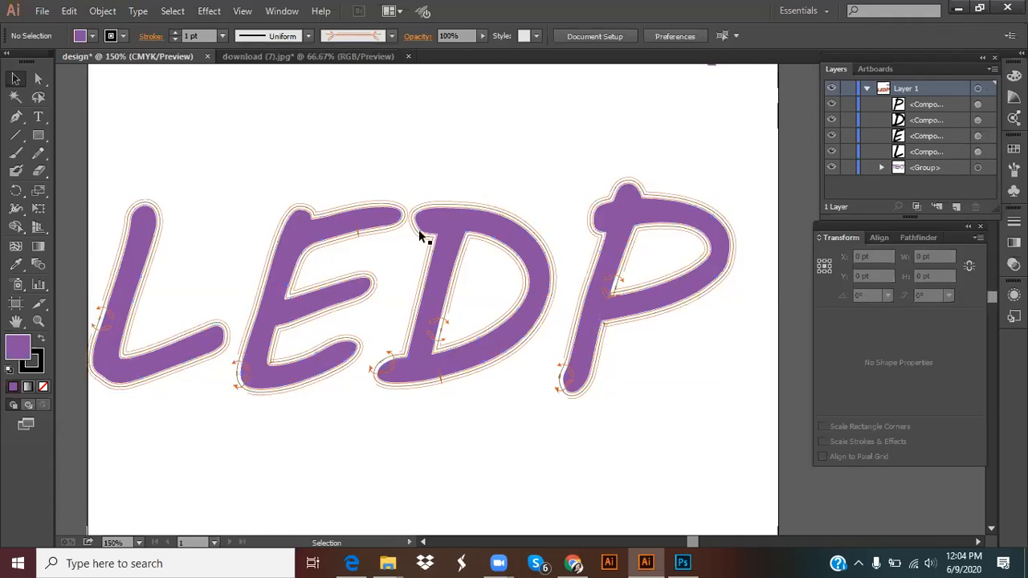
Nudge the letter E about 7 pt left so it sits closer to the L.
click(272, 301)
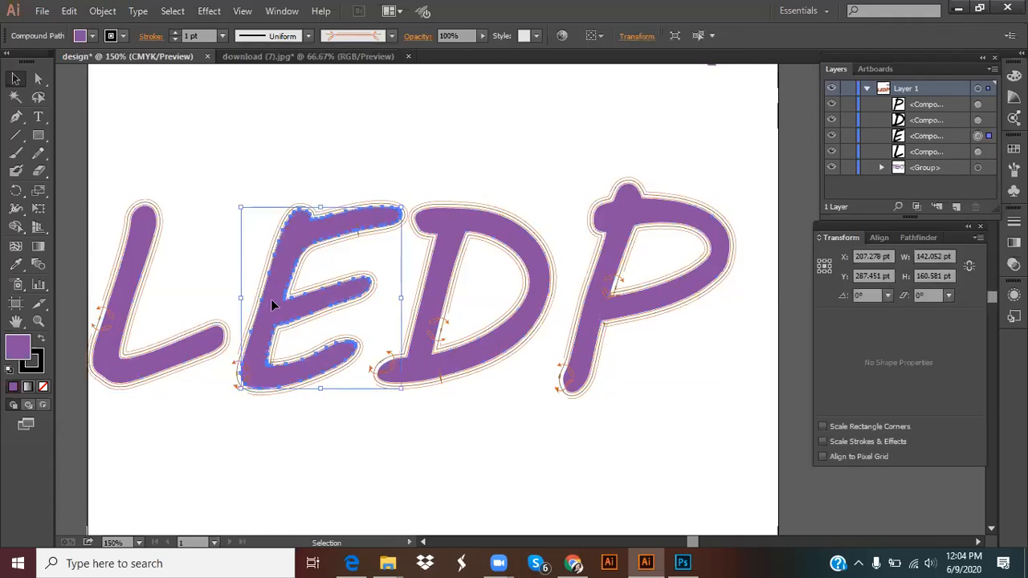
key(Left)
key(Left)
key(Left)
key(Left)
key(Left)
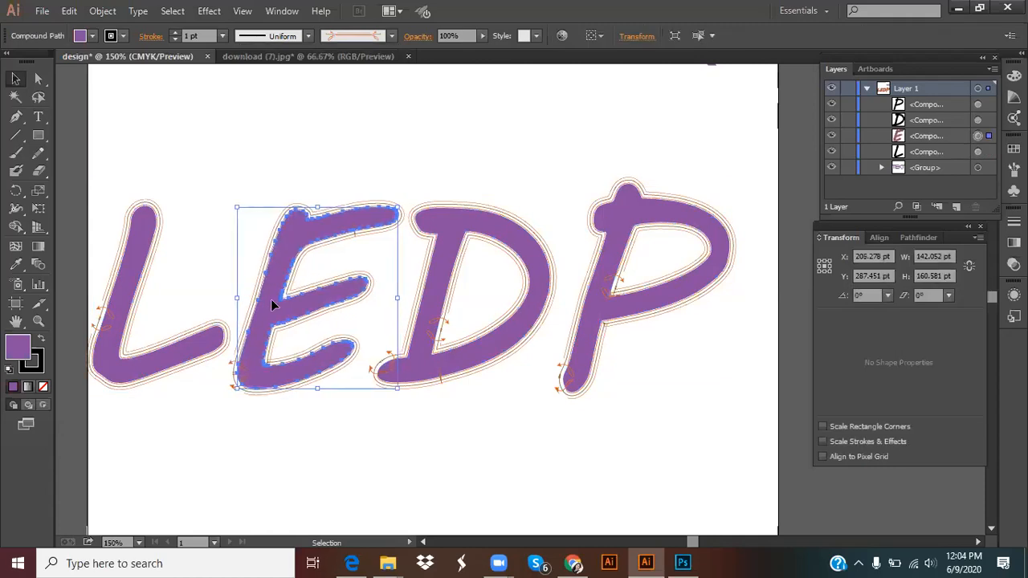
Nudge the letter D a few points left to close up its gap with the E.
click(436, 277)
key(Left)
key(Left)
key(Left)
key(Left)
key(Left)
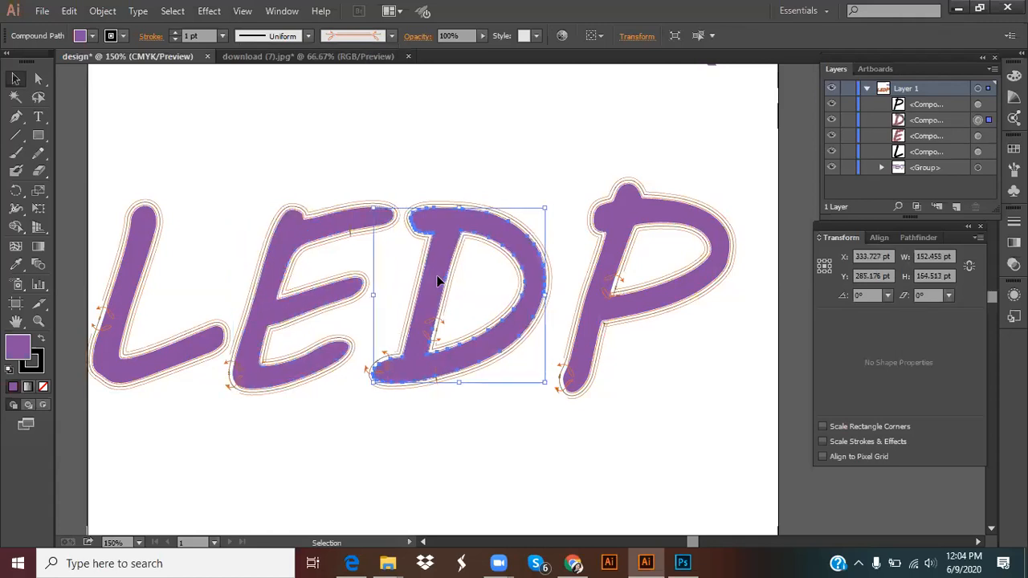
Move the letter P left until its outline nearly touches the D, with its centre at X 474.554 pt.
click(608, 265)
key(Left)
key(Left)
key(Left)
key(Left)
key(Left)
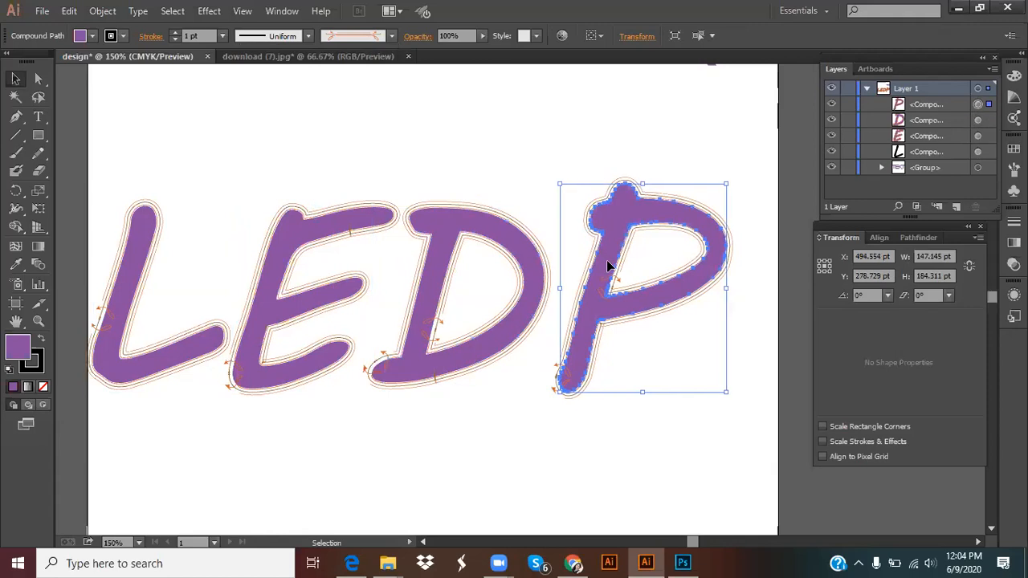
key(Left)
key(Left)
key(Left)
key(Left)
key(Left)
key(Left)
key(Left)
key(Left)
key(Left)
key(Left)
key(Left)
key(Left)
key(Left)
key(Left)
key(Left)
key(Left)
key(Left)
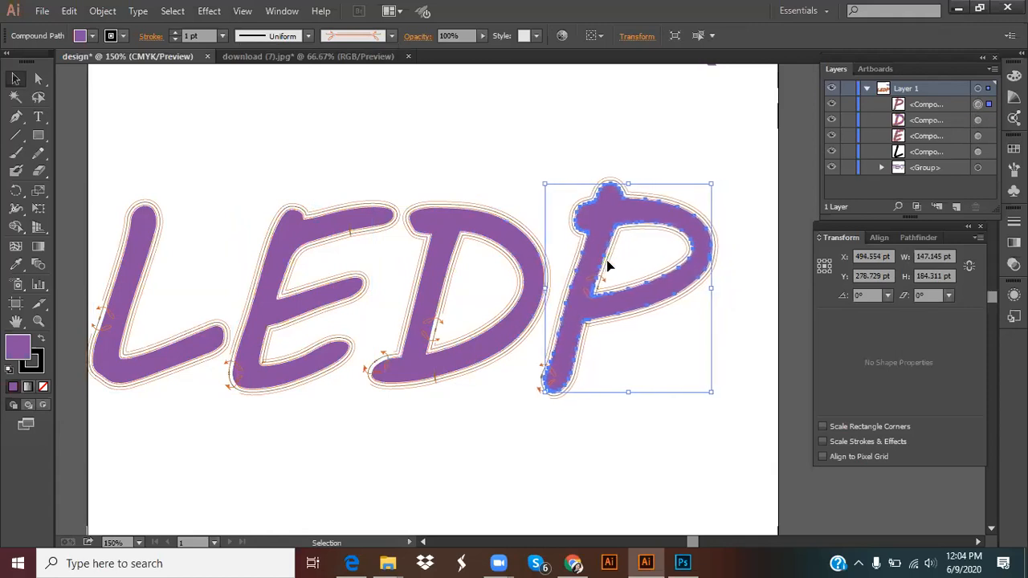
key(Left)
key(Left)
key(Left)
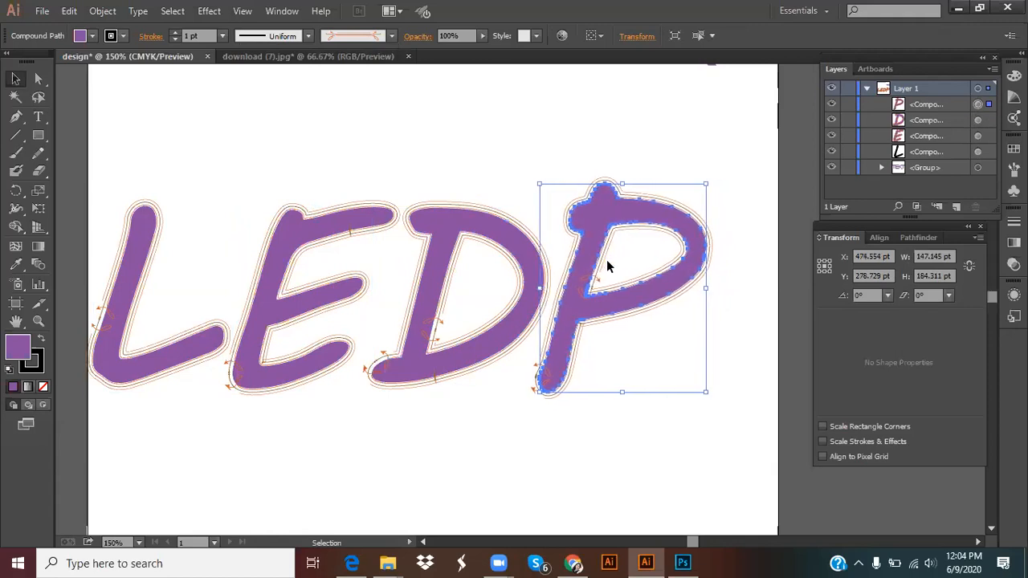
Lower the letter P by 26 pt and shift it 8 pt left so it drops below the baseline beside the D.
key(Down)
key(Down)
key(Down)
key(Down)
key(Down)
key(Down)
key(Down)
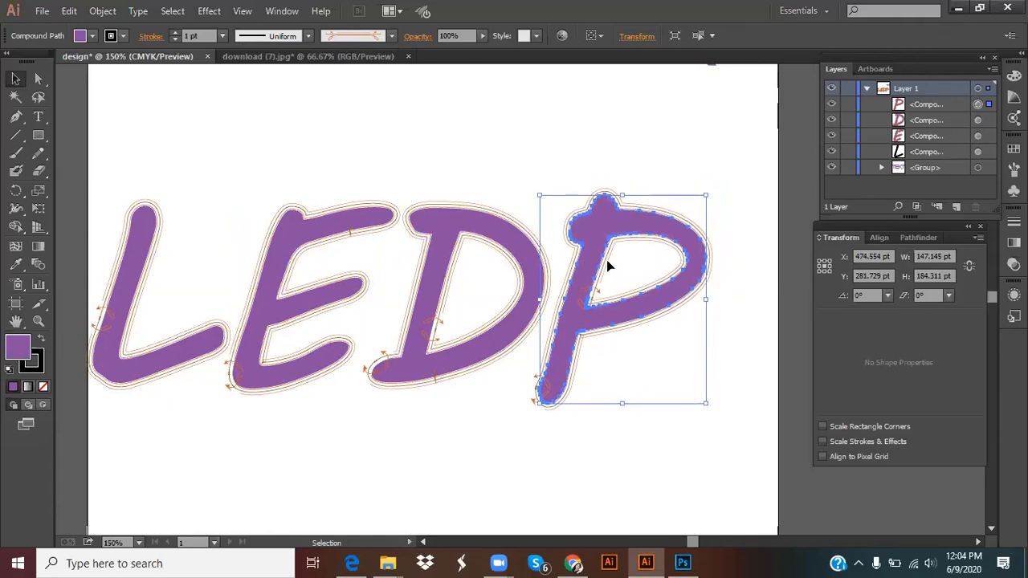
key(Down)
key(Down)
key(Down)
key(Down)
key(Down)
key(Down)
key(Down)
key(Down)
key(Down)
key(Down)
key(Down)
key(Down)
key(Down)
key(Down)
key(Down)
key(Down)
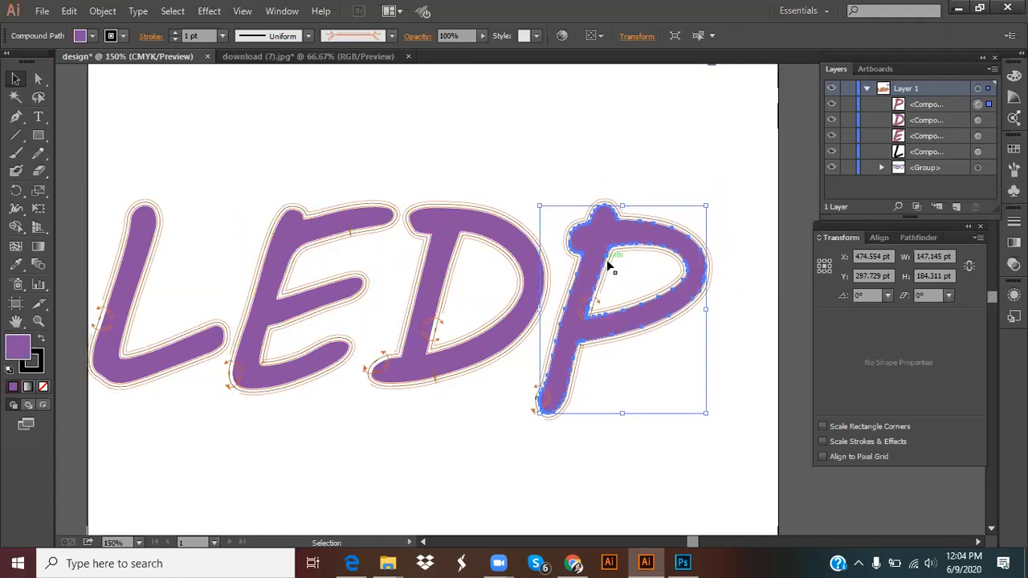
key(Down)
key(Down)
key(Down)
key(Down)
key(Down)
key(Down)
key(Down)
key(Left)
key(Left)
key(Left)
key(Left)
key(Left)
key(Left)
key(Left)
key(Left)
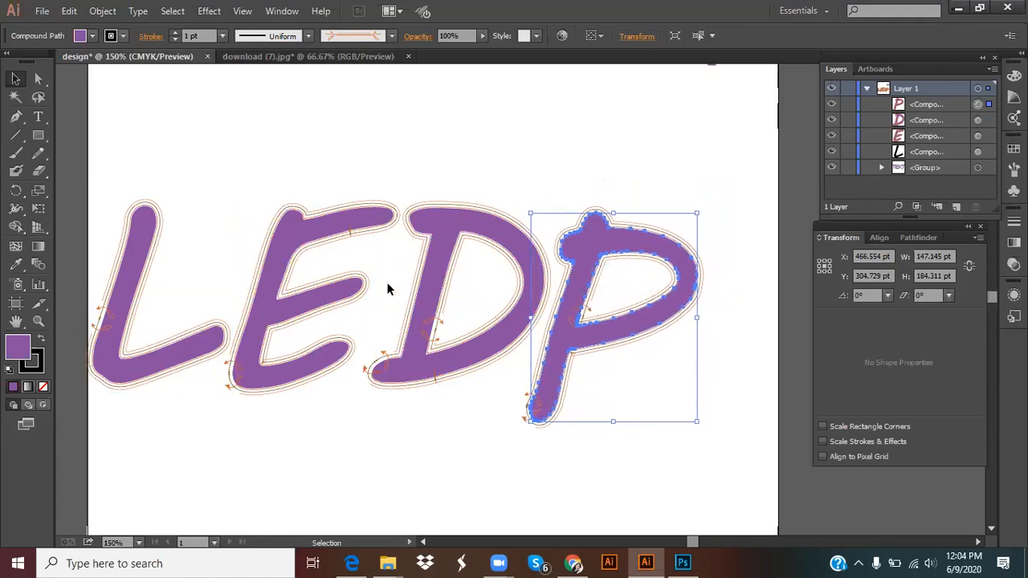
Raise the letter E by 25 pt and shift it right until its upper arm overhangs the D.
click(346, 291)
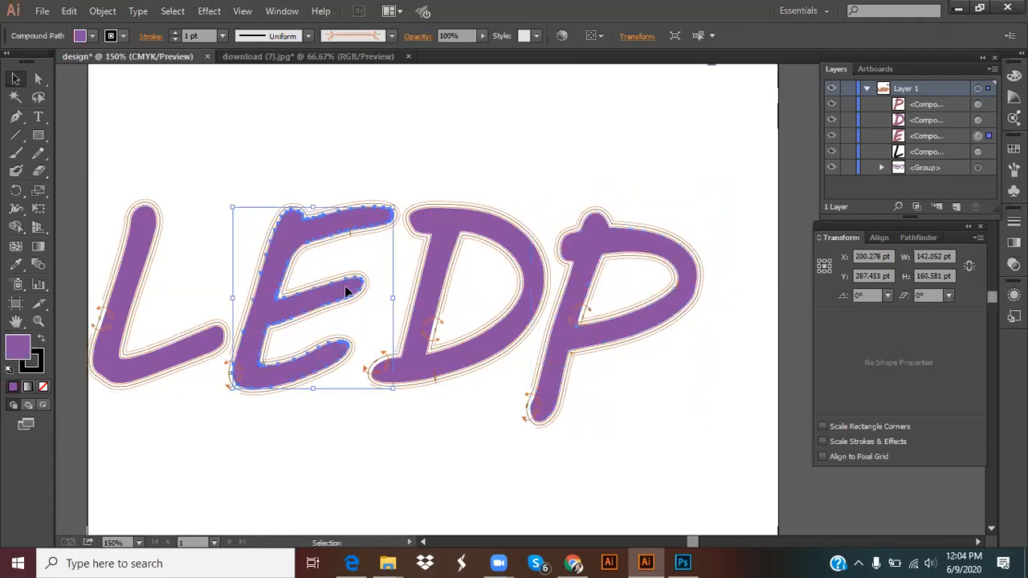
key(Right)
key(Right)
key(Right)
key(Right)
key(Up)
key(Up)
key(Up)
key(Up)
key(Up)
key(Up)
key(Up)
key(Up)
key(Up)
key(Up)
key(Up)
key(Up)
key(Up)
key(Up)
key(Up)
key(Up)
key(Up)
key(Up)
key(Up)
key(Up)
key(Up)
key(Up)
key(Right)
key(Right)
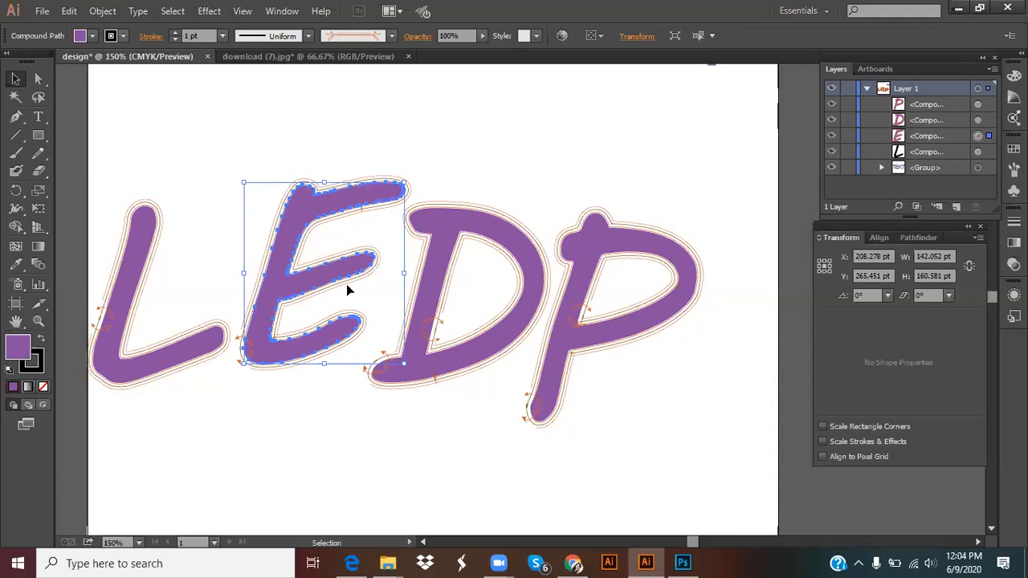
key(Up)
key(Up)
key(Up)
key(Right)
key(Right)
key(Right)
key(Right)
key(Right)
key(Right)
key(Right)
key(Right)
key(Right)
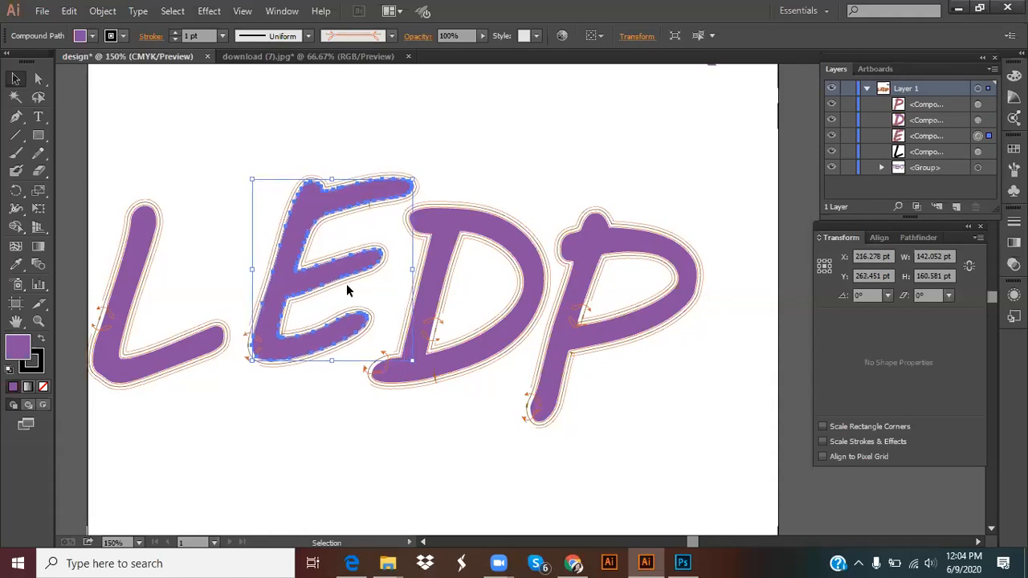
Nudge the letter L about 14 pt right, closer to the raised E.
click(211, 343)
key(Right)
key(Right)
key(Right)
key(Right)
key(Right)
key(Right)
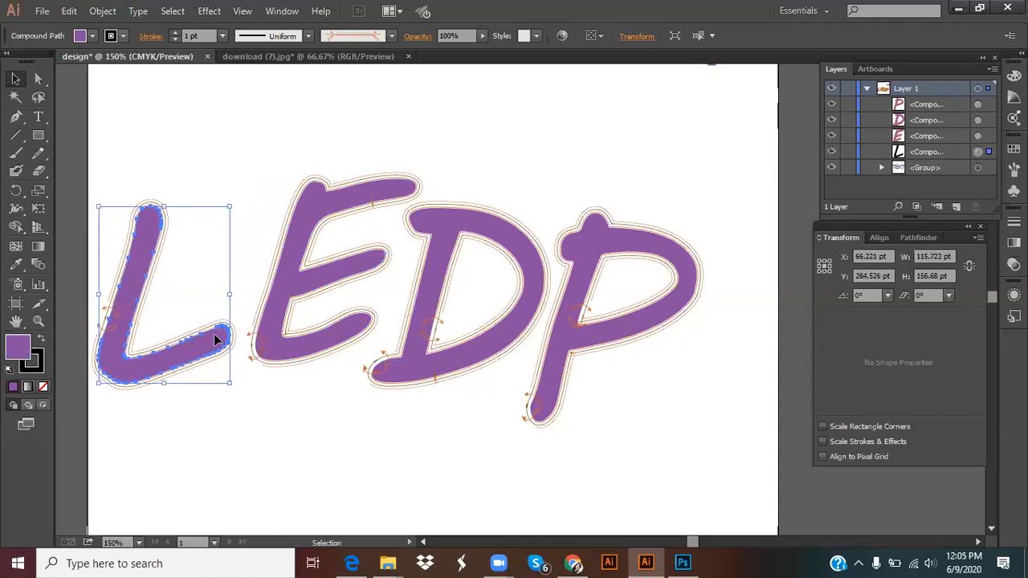
key(Right)
key(Right)
key(Right)
key(Right)
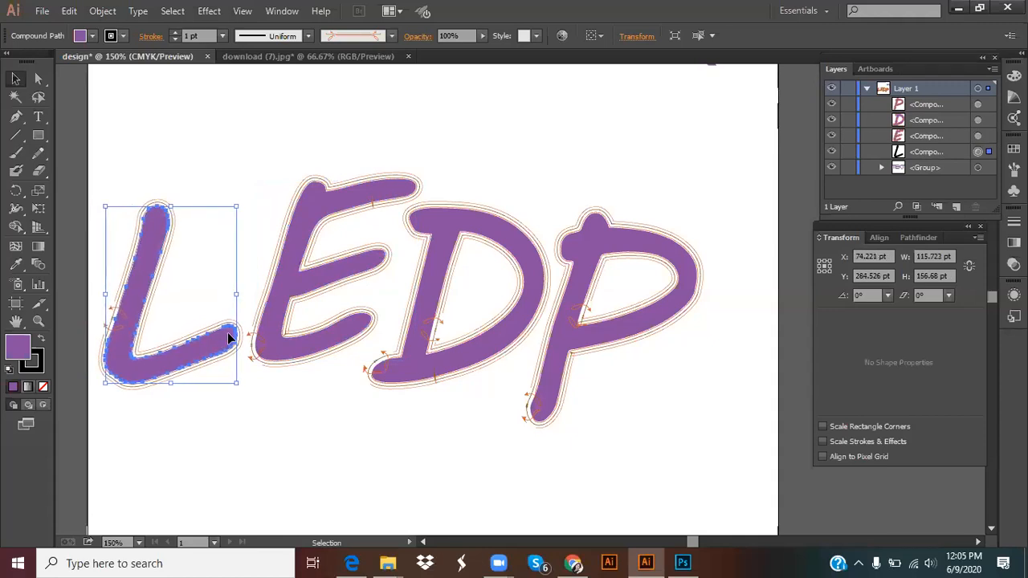
Nudge the letter D about 10 pt left and 1 pt down so it tucks in against the E.
click(404, 374)
key(Left)
key(Left)
key(Left)
key(Left)
key(Left)
key(Left)
key(Left)
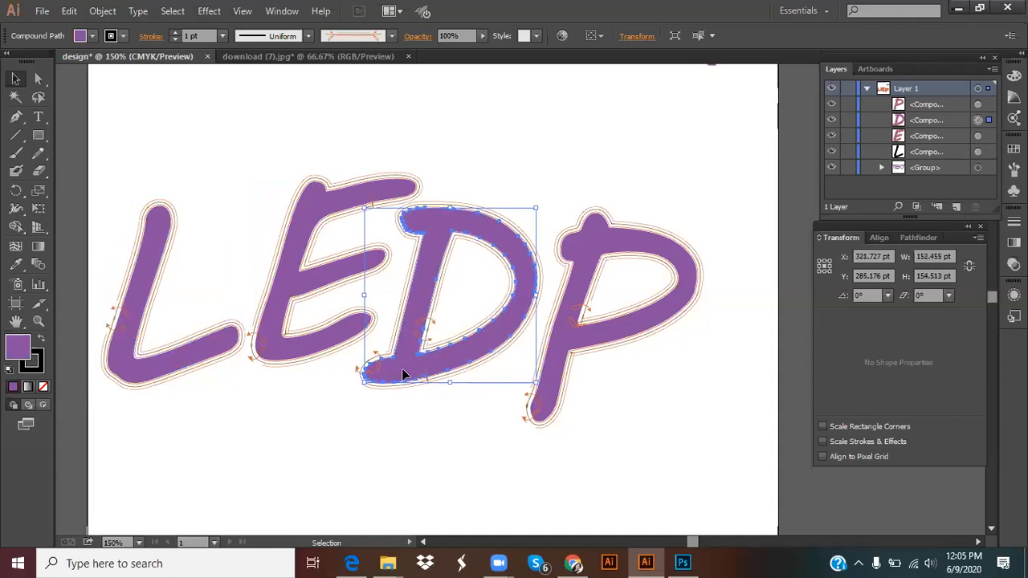
key(Down)
key(Left)
key(Left)
key(Left)
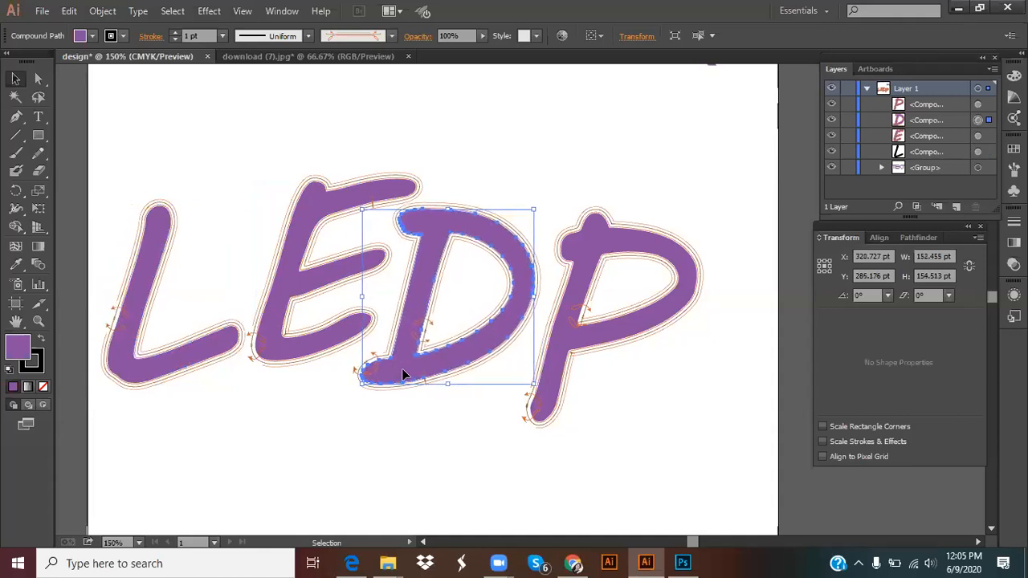
Shift the letter P 11 pt left to tighten its spacing with the D.
click(565, 321)
key(Left)
key(Left)
key(Left)
key(Left)
key(Left)
key(Left)
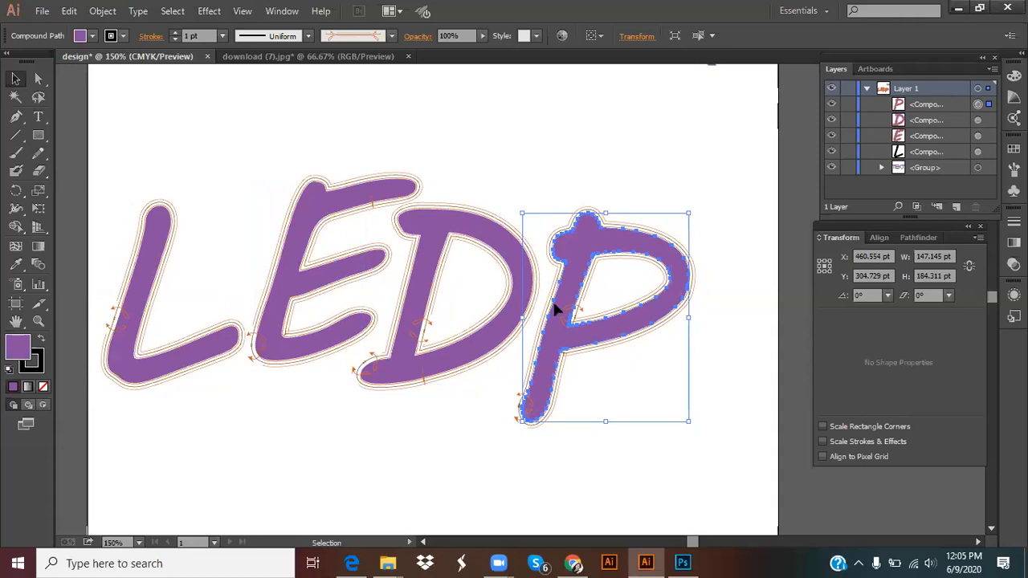
key(Left)
key(Left)
key(Left)
key(Left)
key(Left)
Select all four LEDP letters, scale them down together to a small wordmark in the page's upper middle area, and deselect them.
drag(106, 151, 613, 395)
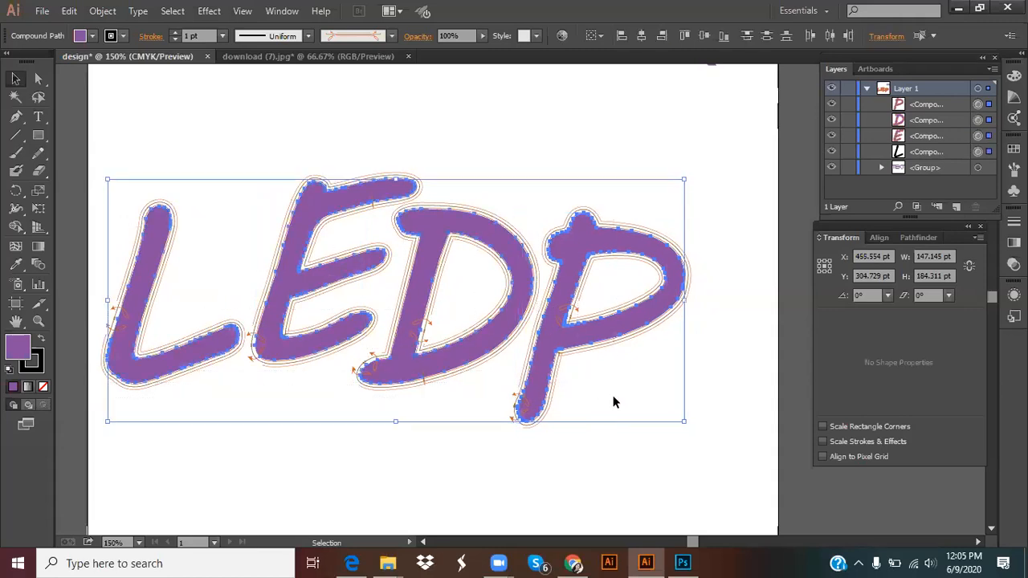
right_click(569, 373)
mouse_move(590, 424)
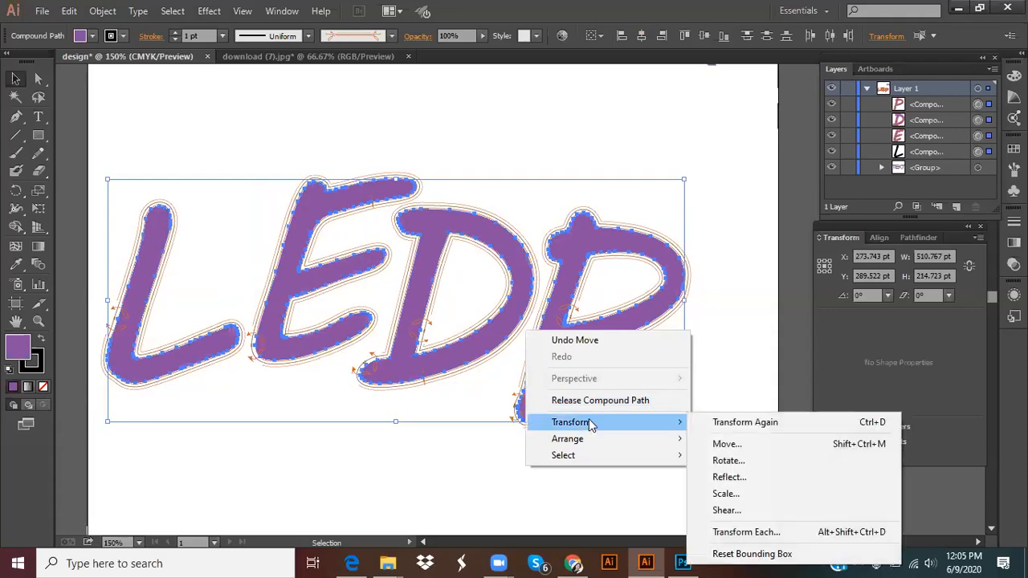
click(121, 178)
drag(165, 187, 652, 291)
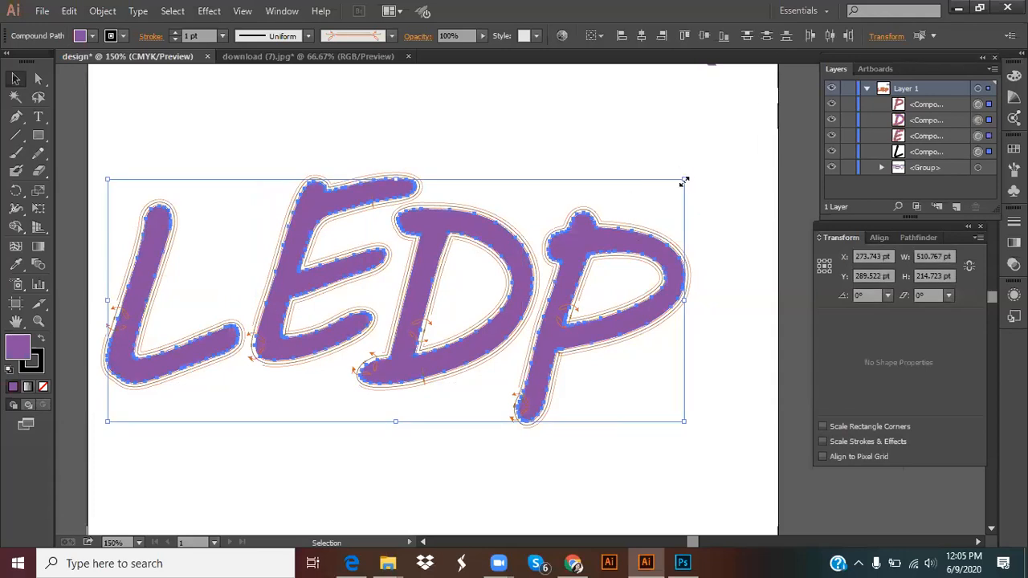
drag(684, 182, 377, 164)
click(425, 257)
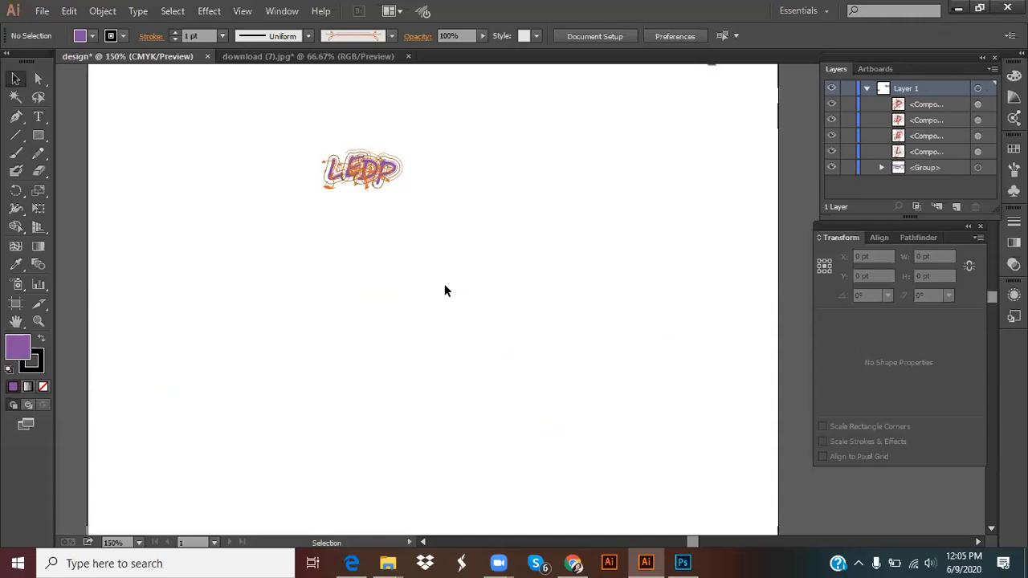
key(ctrl+minus)
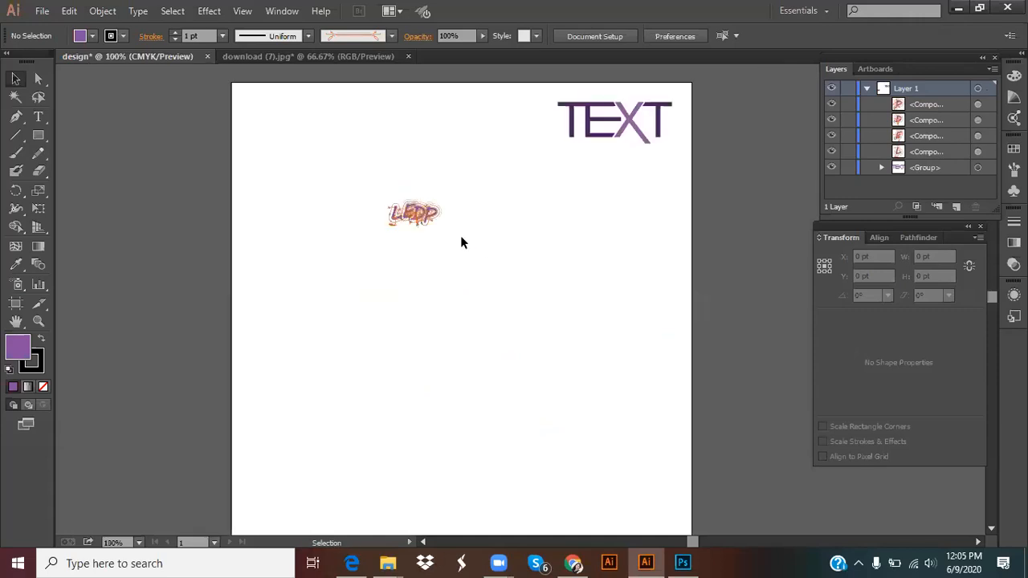
drag(411, 214, 626, 490)
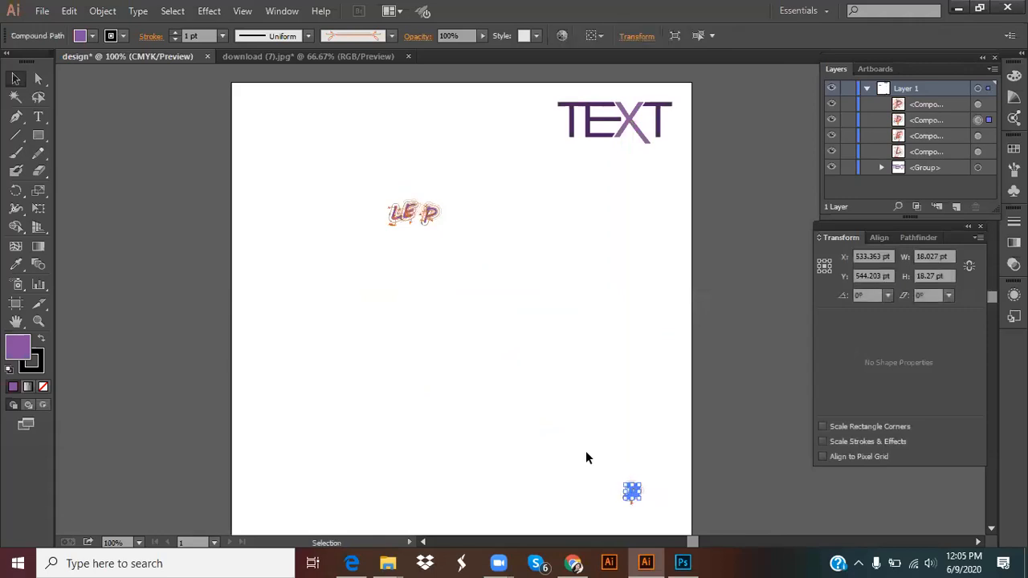
key(ctrl+z)
click(463, 217)
Select all four LEDP letters and release their compound paths.
drag(361, 200, 454, 241)
right_click(418, 204)
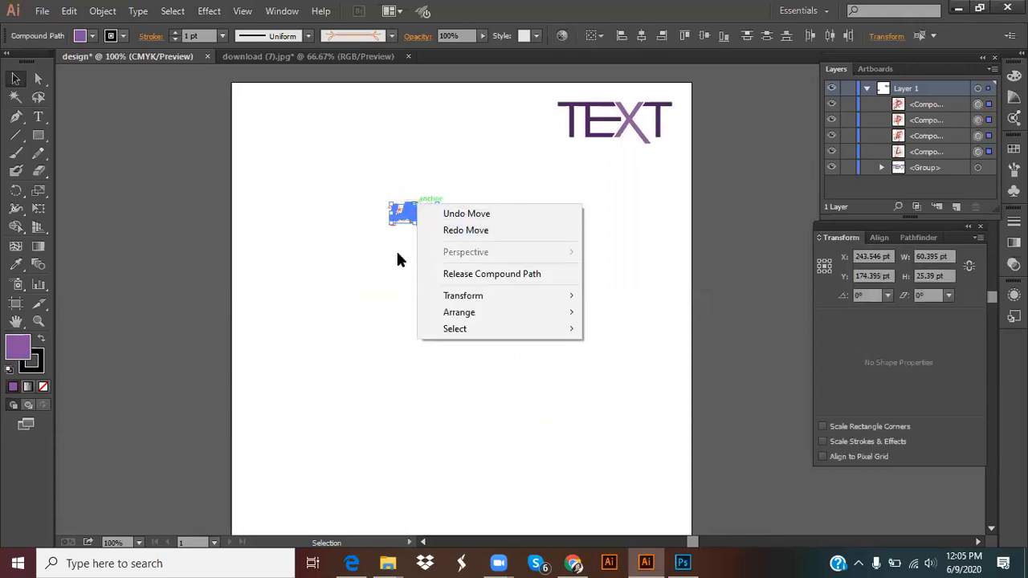
click(396, 249)
drag(388, 197, 452, 224)
right_click(425, 203)
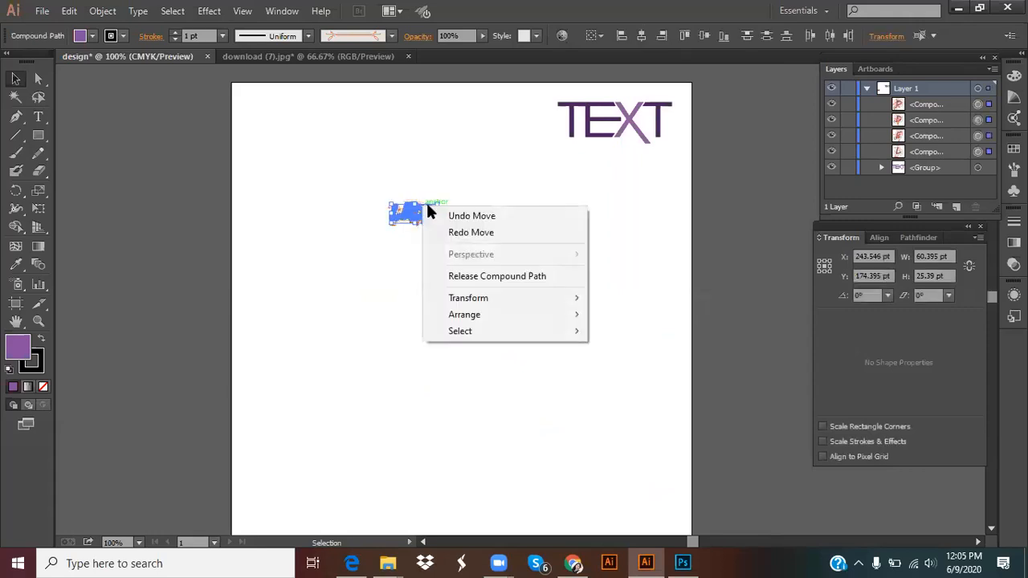
click(499, 277)
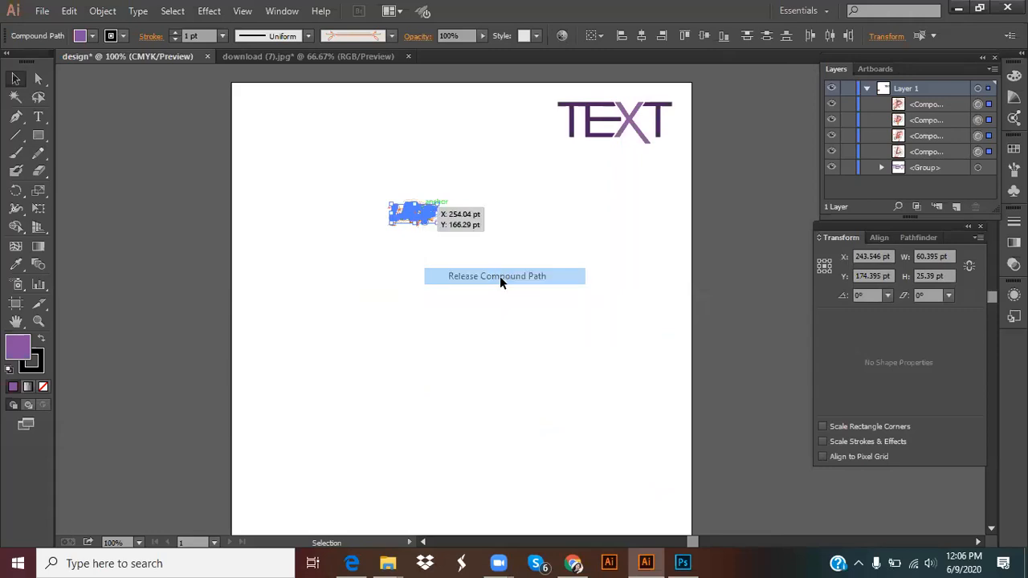
Group the released LEDP paths, move the grouped wordmark to the page's lower-right corner, and deselect it.
right_click(431, 215)
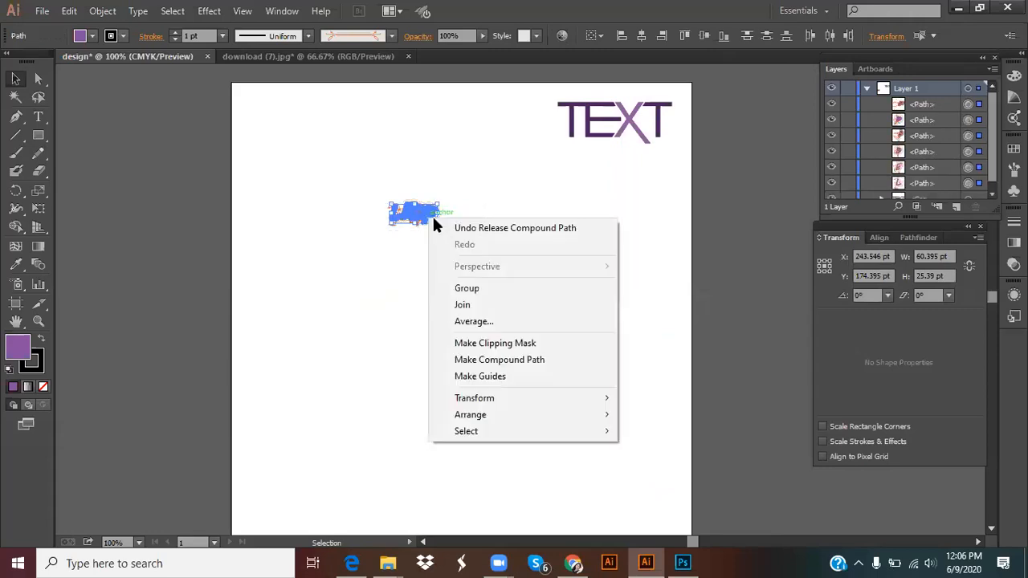
click(455, 289)
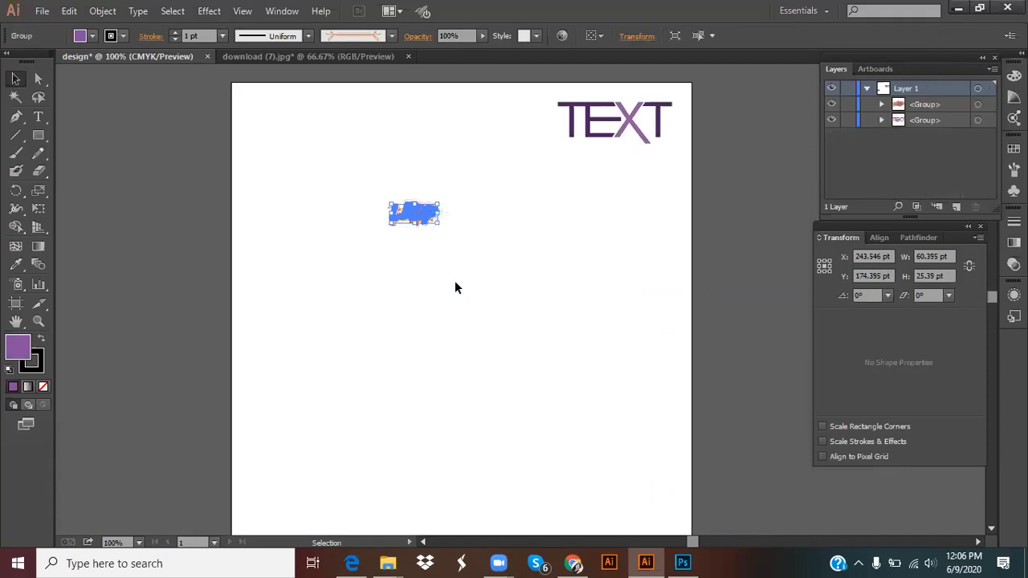
click(455, 280)
drag(412, 213, 652, 512)
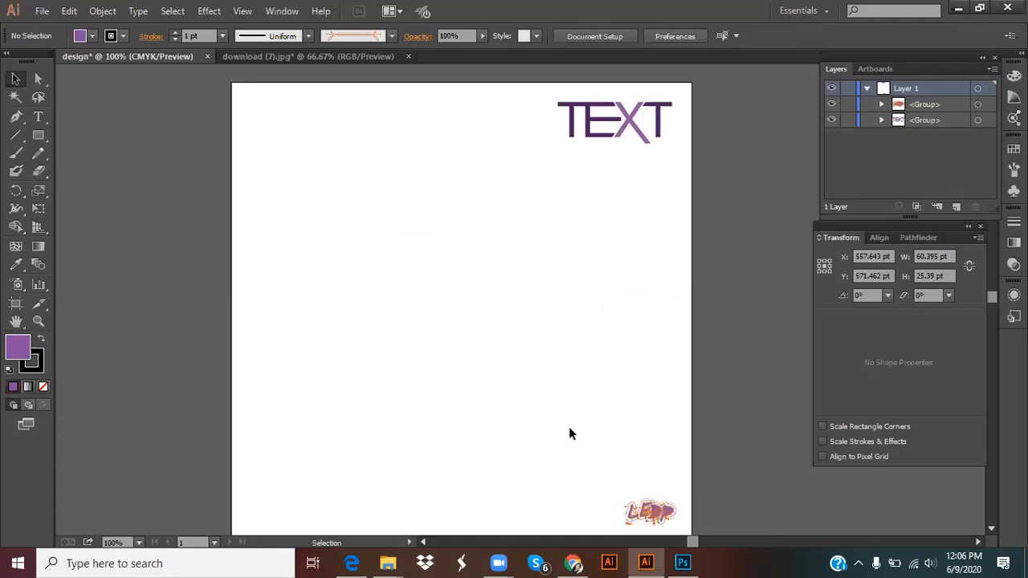
click(569, 430)
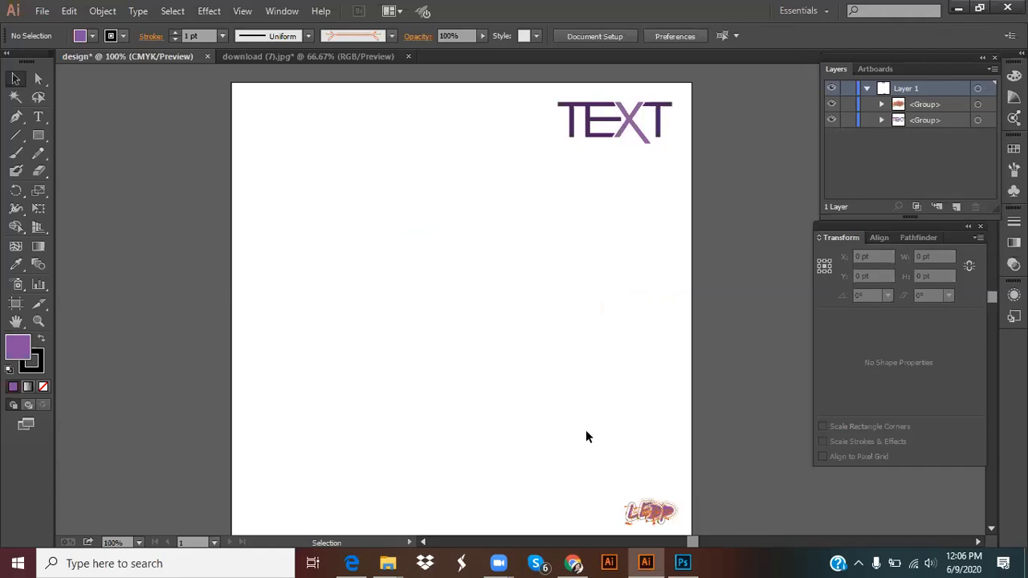
Move the grouped LEDP wordmark toward the middle of the page, enlarge it to roughly four times its width, and deselect it.
drag(660, 503, 545, 323)
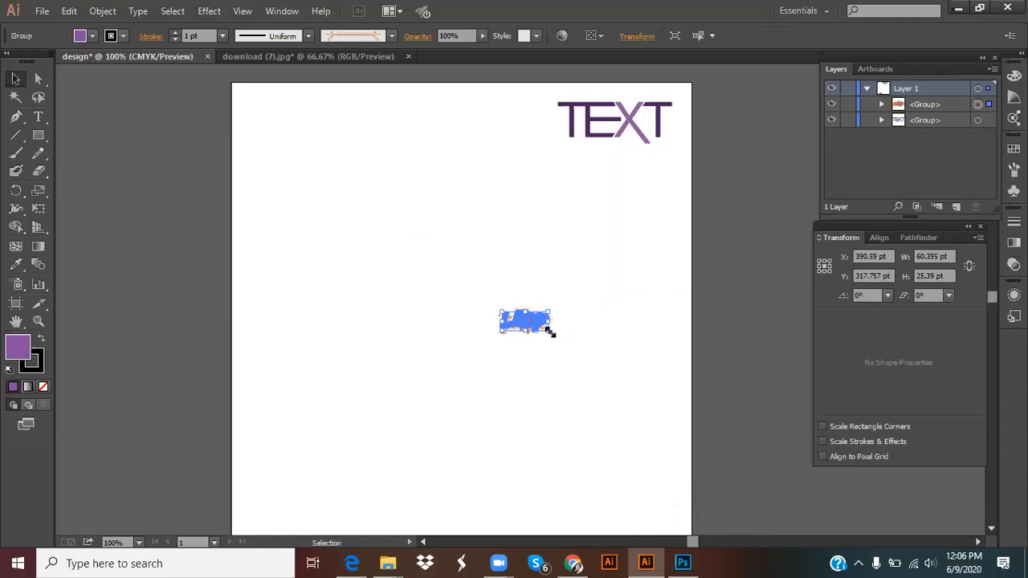
drag(549, 329, 619, 369)
click(636, 438)
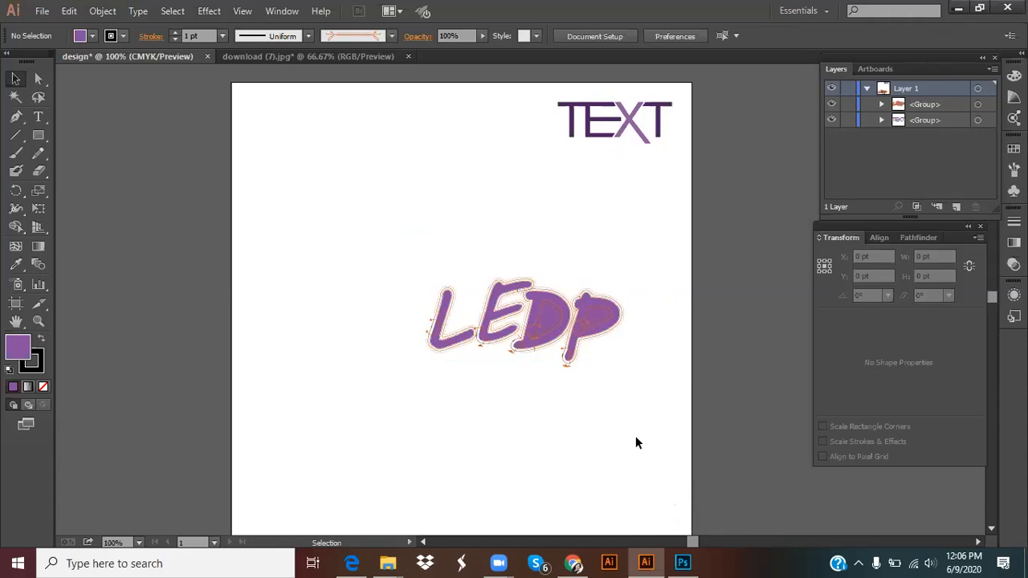
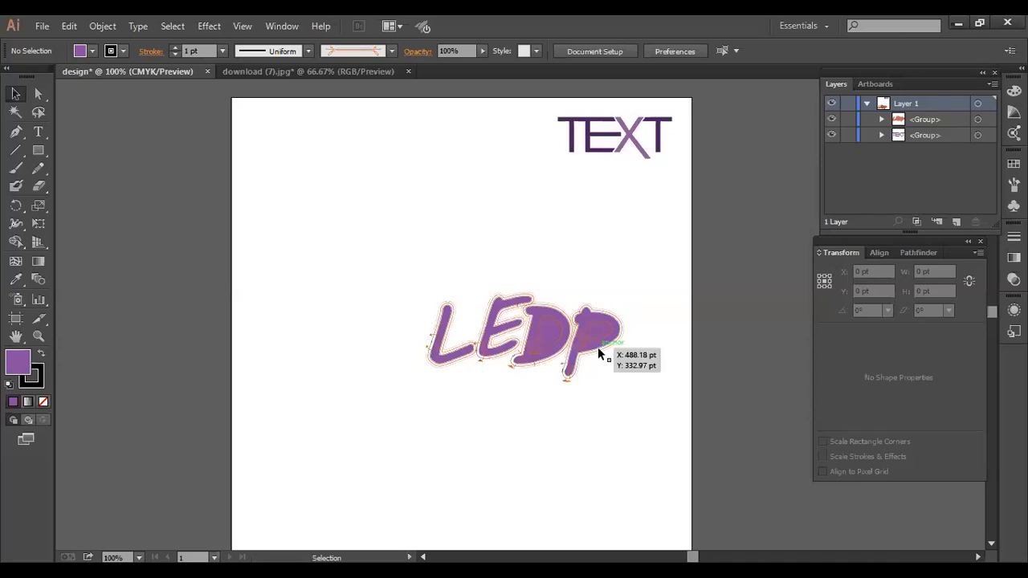
Delete the grouped LEDP wordmark, leaving only the TEXT logo on the page.
drag(419, 251, 634, 366)
key(Delete)
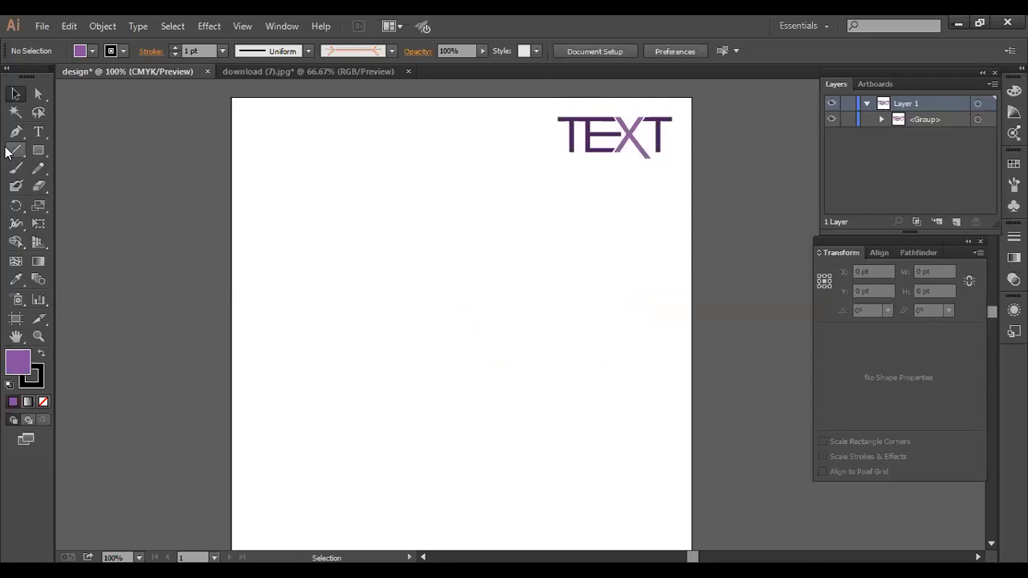
Draw two overlapping rectangles in the page's upper middle area, about 205 × 111 pt and 182.5 × 140 pt.
drag(35, 153, 105, 151)
drag(313, 196, 468, 280)
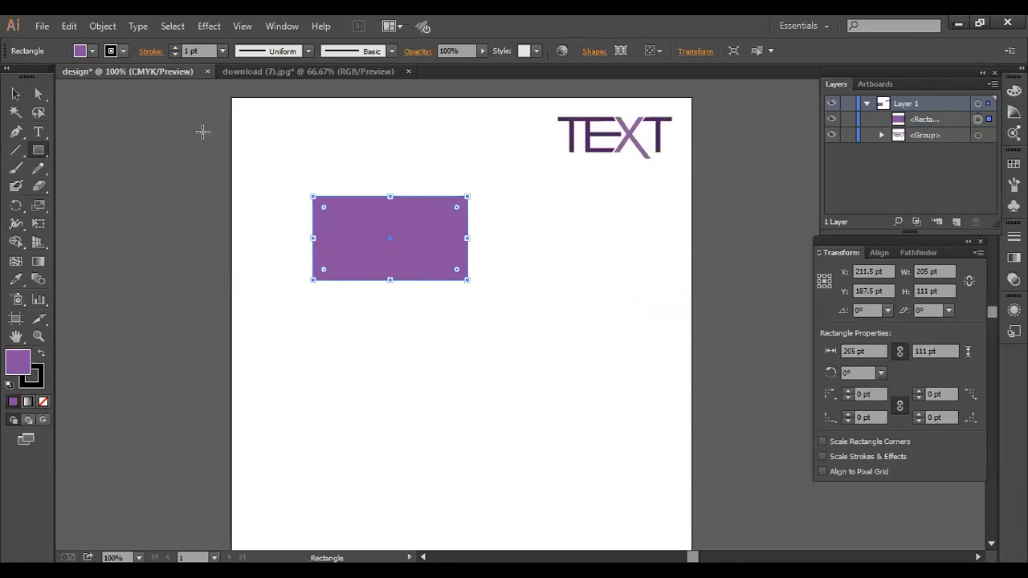
click(38, 150)
drag(389, 215, 527, 320)
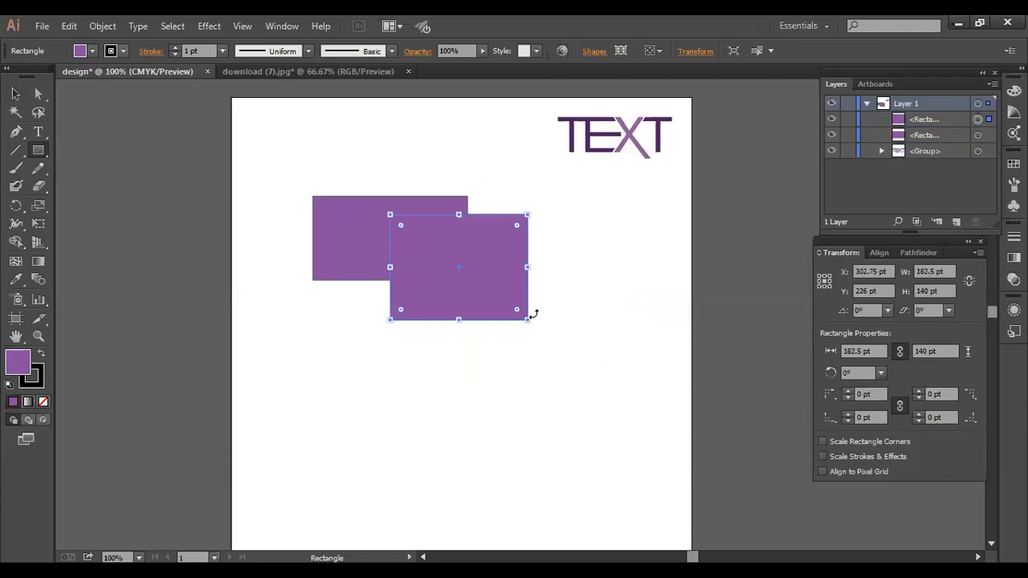
Fill the second, lower rectangle with blue 1D3DDB.
double_click(23, 361)
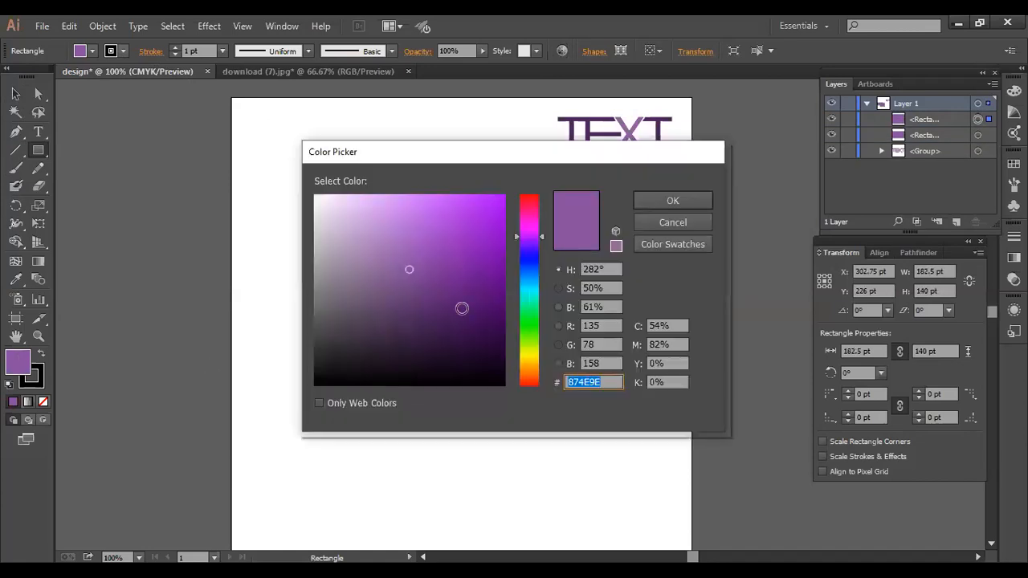
text(192666)
click(490, 233)
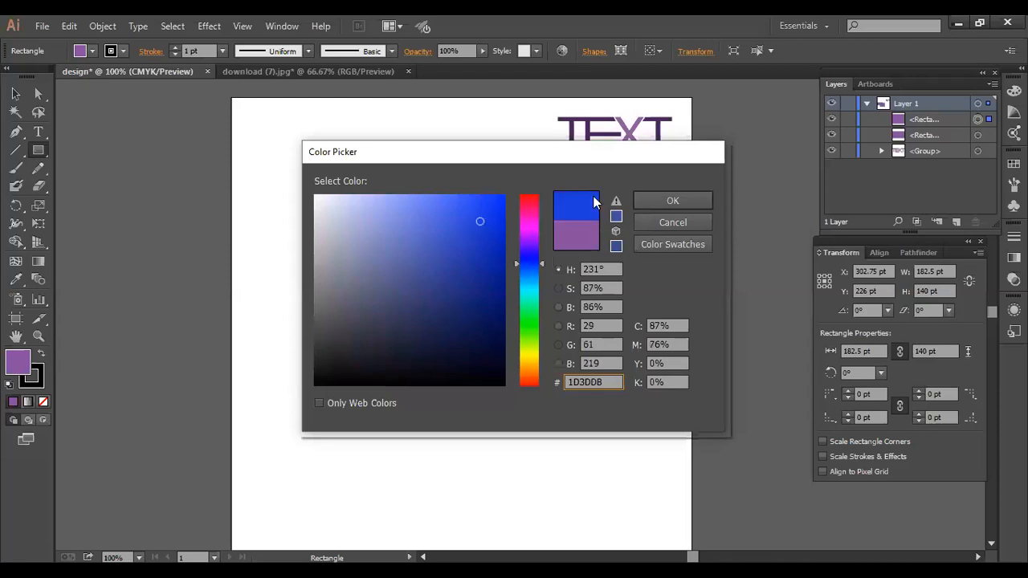
click(647, 200)
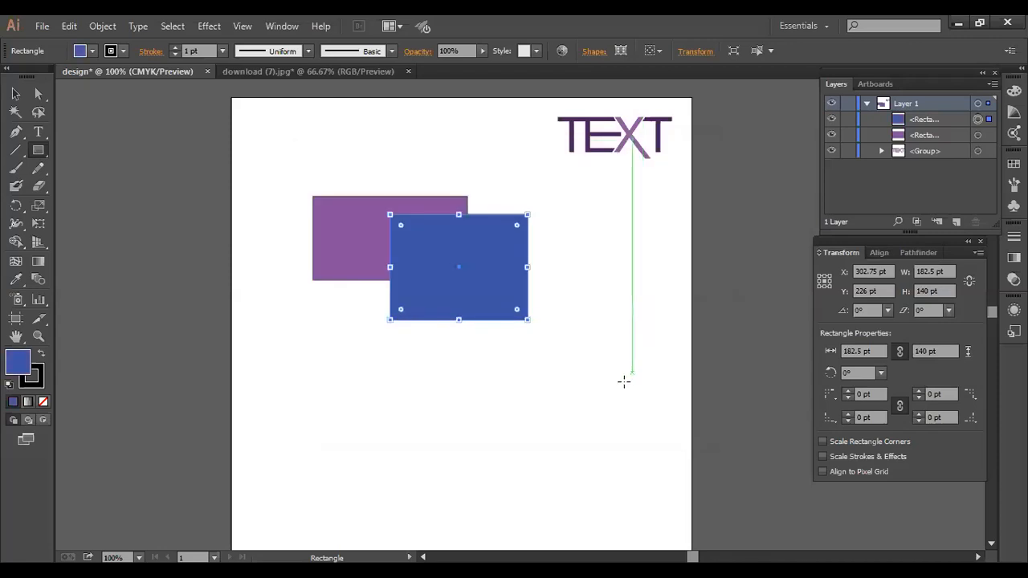
click(624, 372)
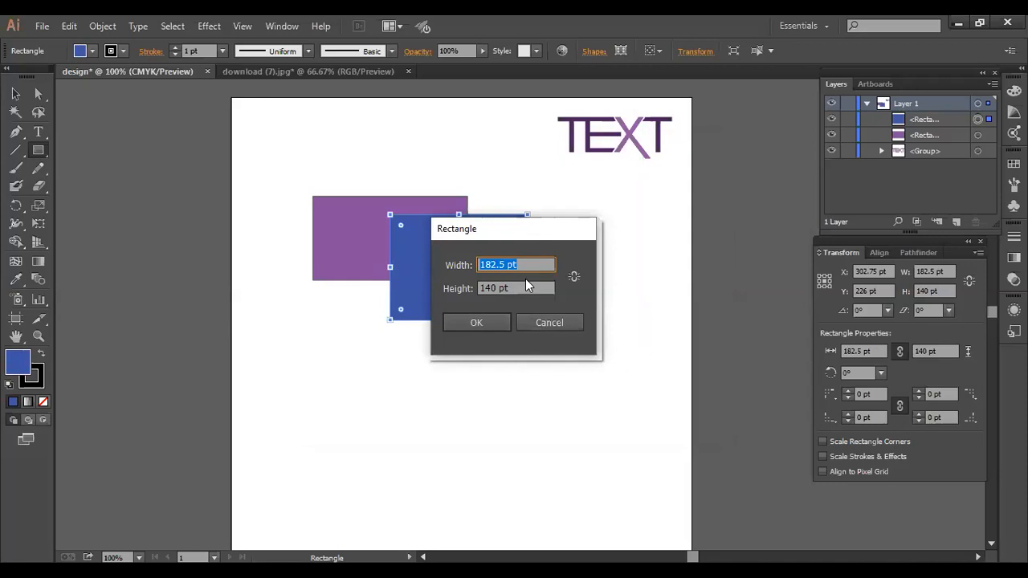
click(573, 277)
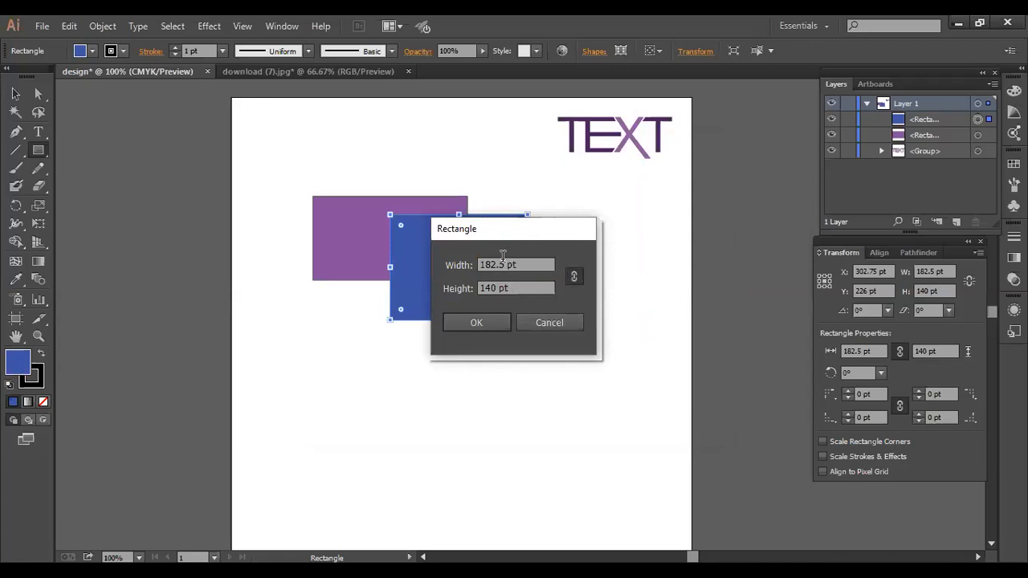
click(574, 277)
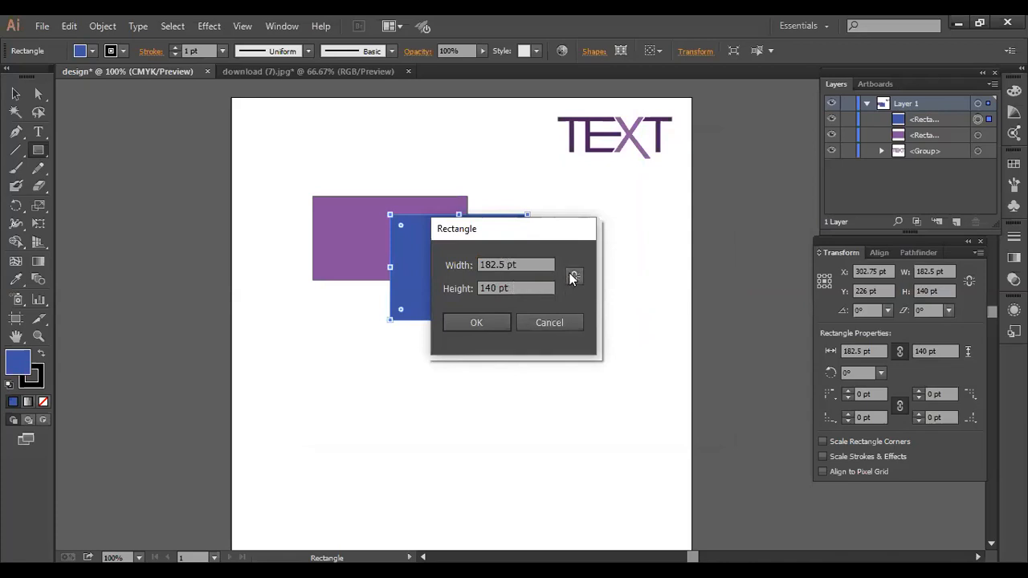
click(544, 322)
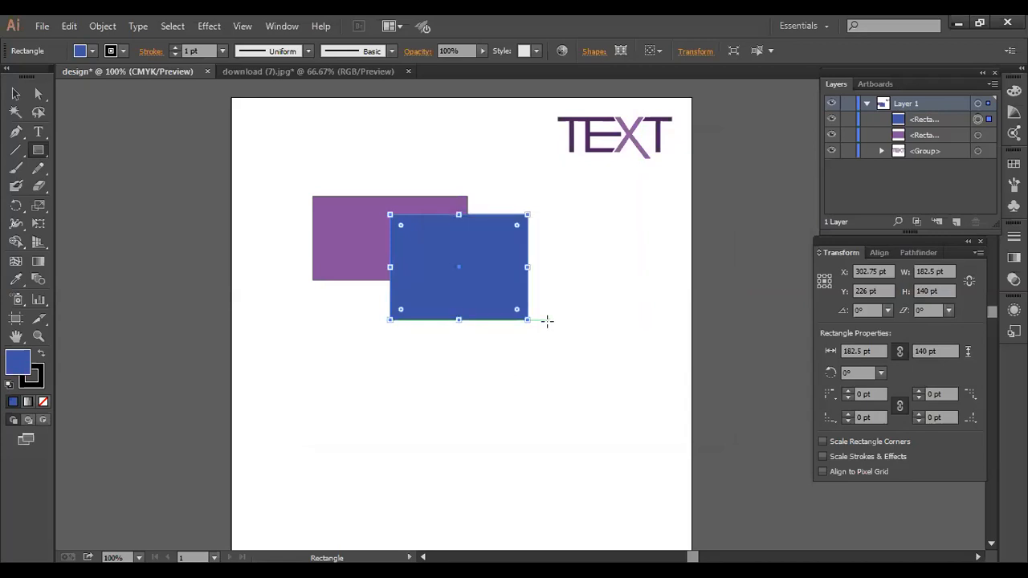
Send the blue rectangle to the back of the stacking order, behind the purple rectangle, and deselect it.
click(16, 94)
click(551, 345)
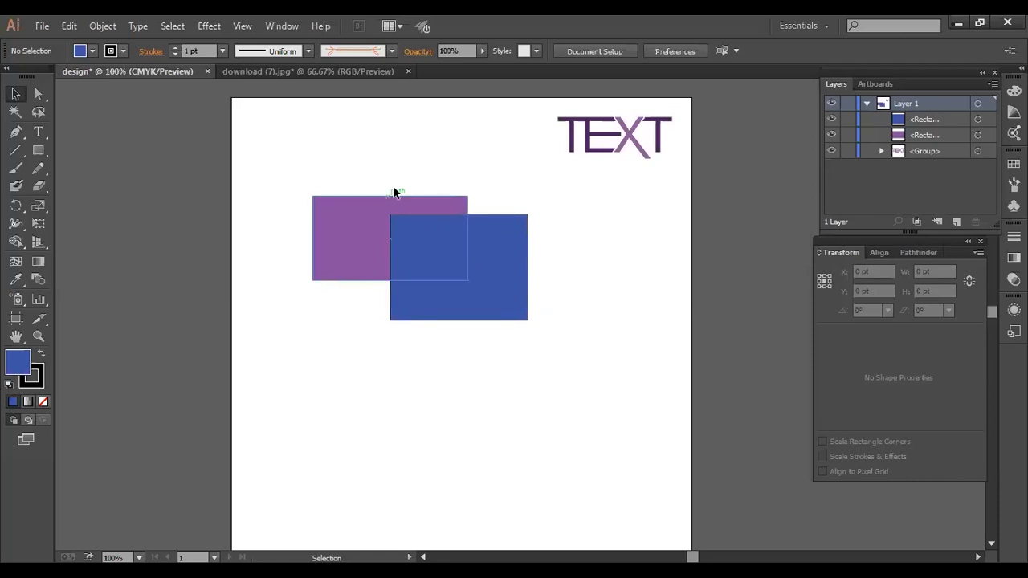
right_click(419, 254)
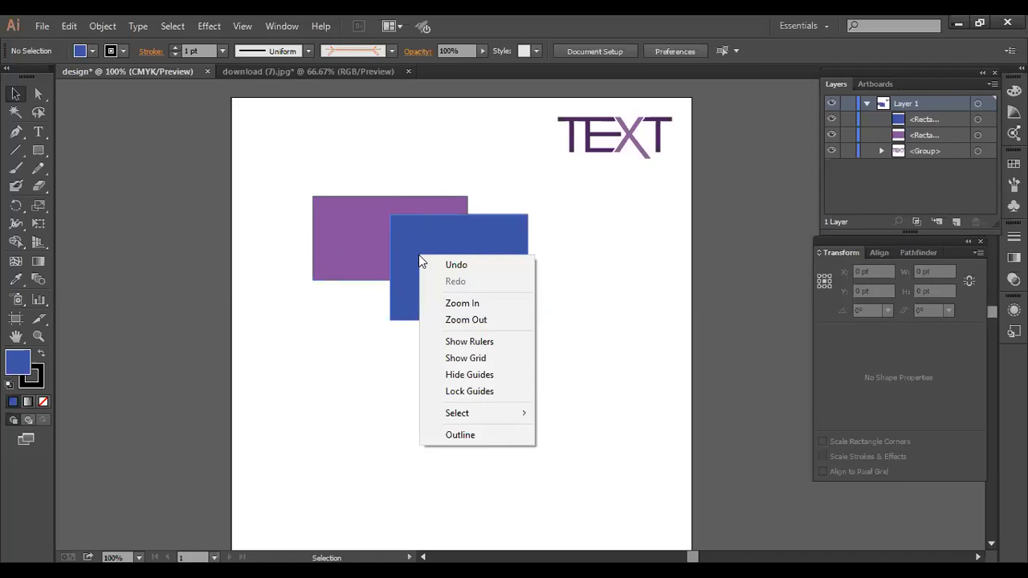
click(413, 253)
click(414, 257)
right_click(414, 254)
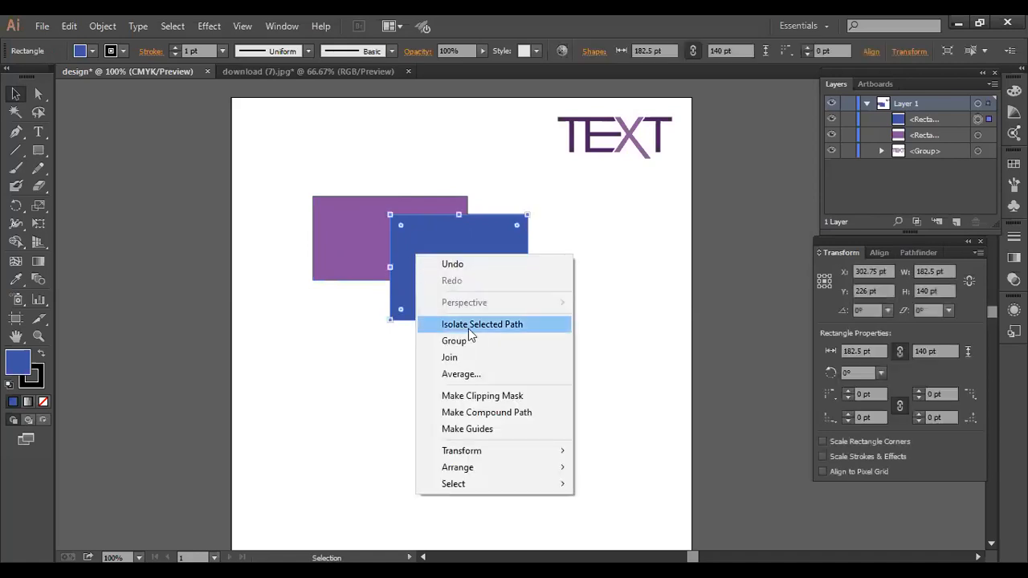
mouse_move(494, 467)
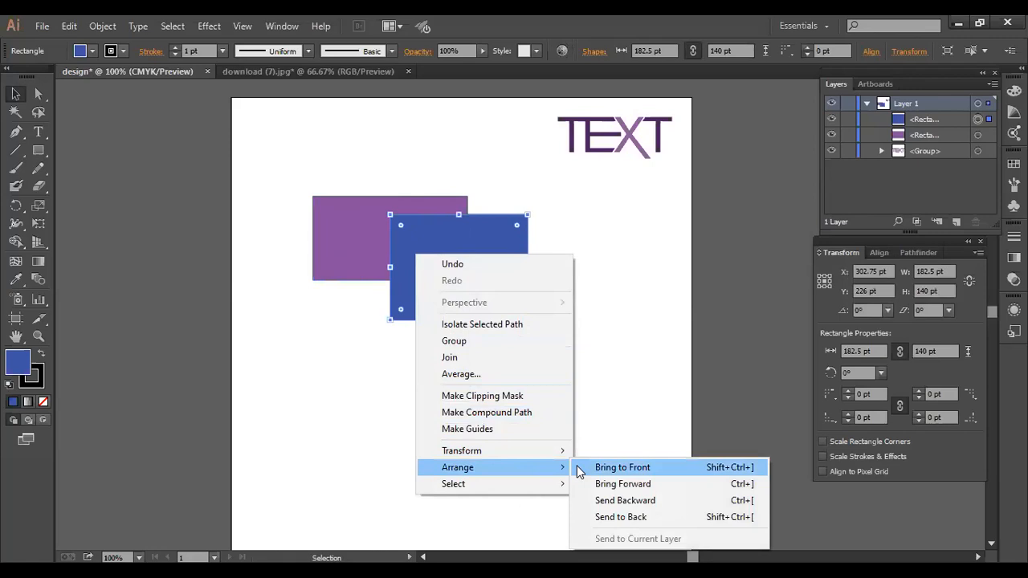
click(591, 517)
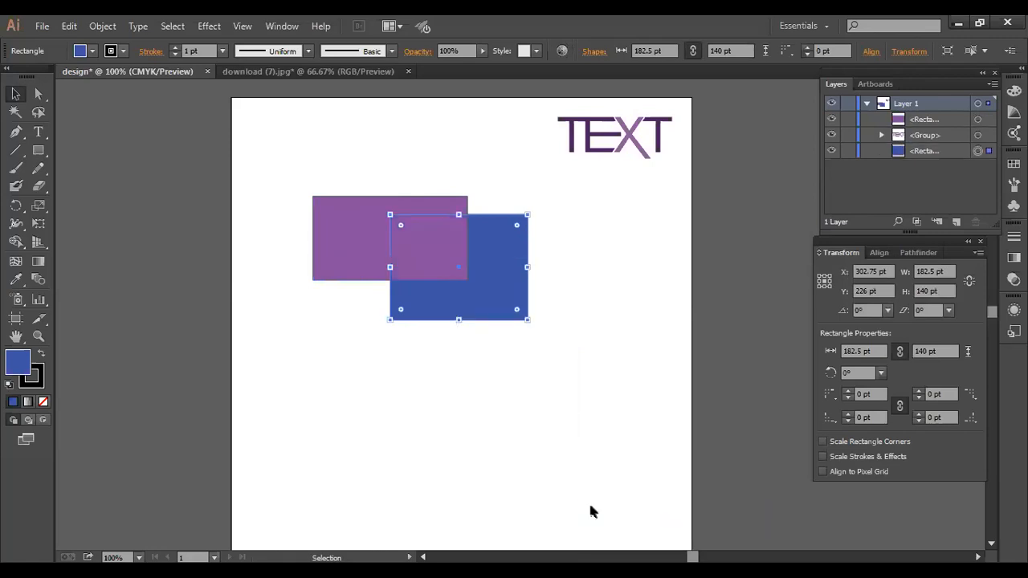
click(468, 392)
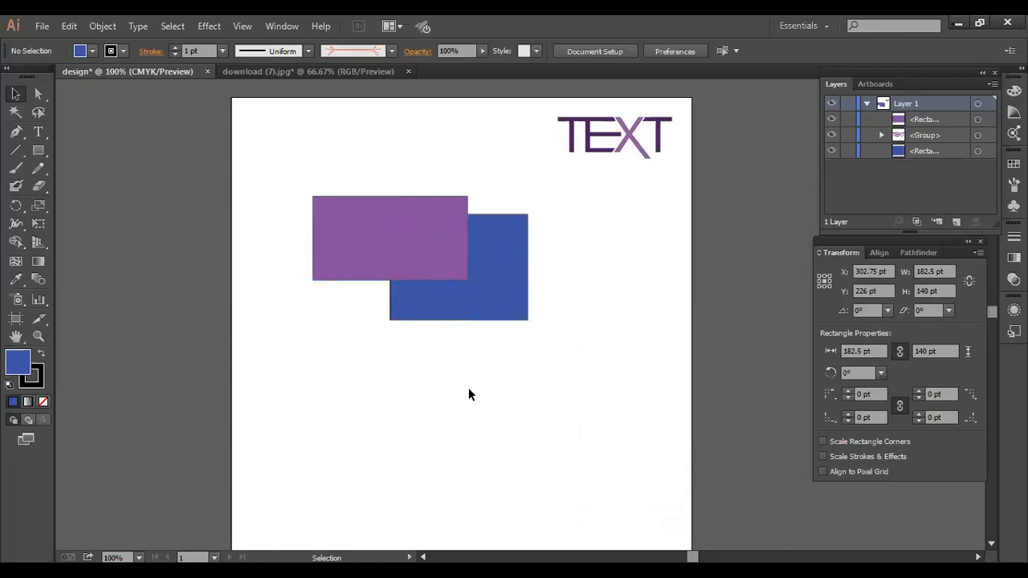
Select the purple and blue rectangles and merge them into one shape with Pathfinder's Unite.
drag(277, 168, 535, 312)
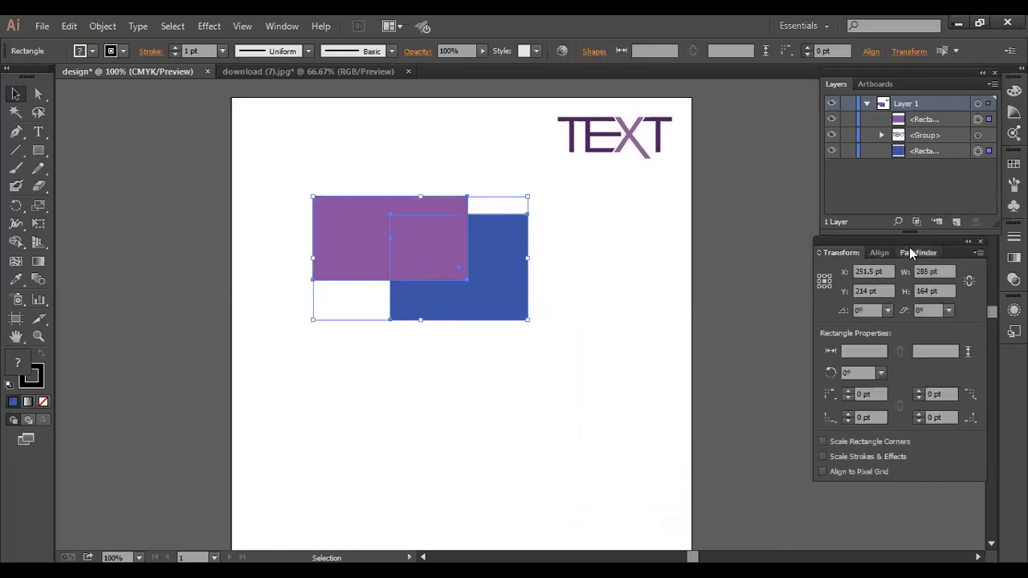
click(909, 247)
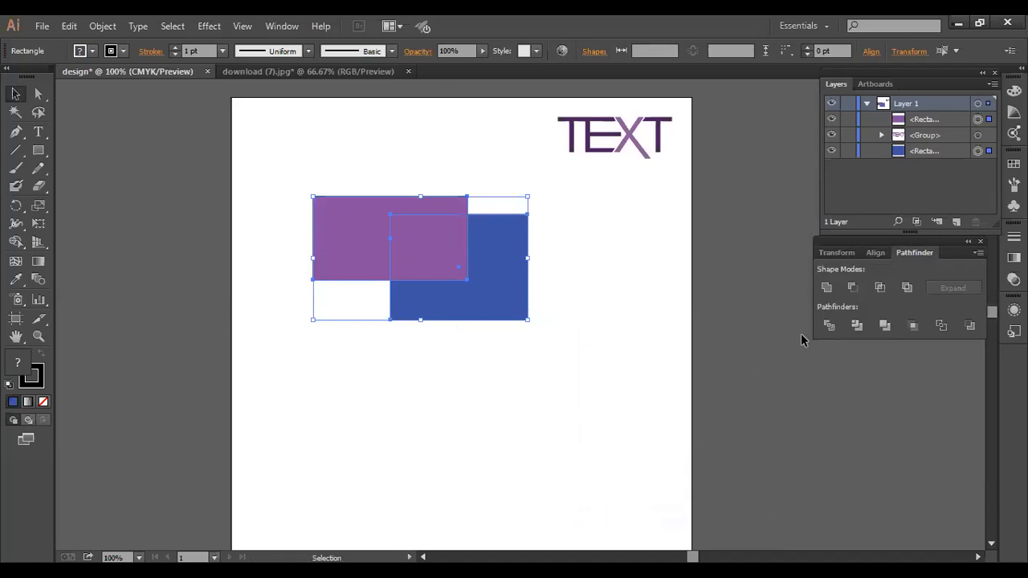
click(827, 288)
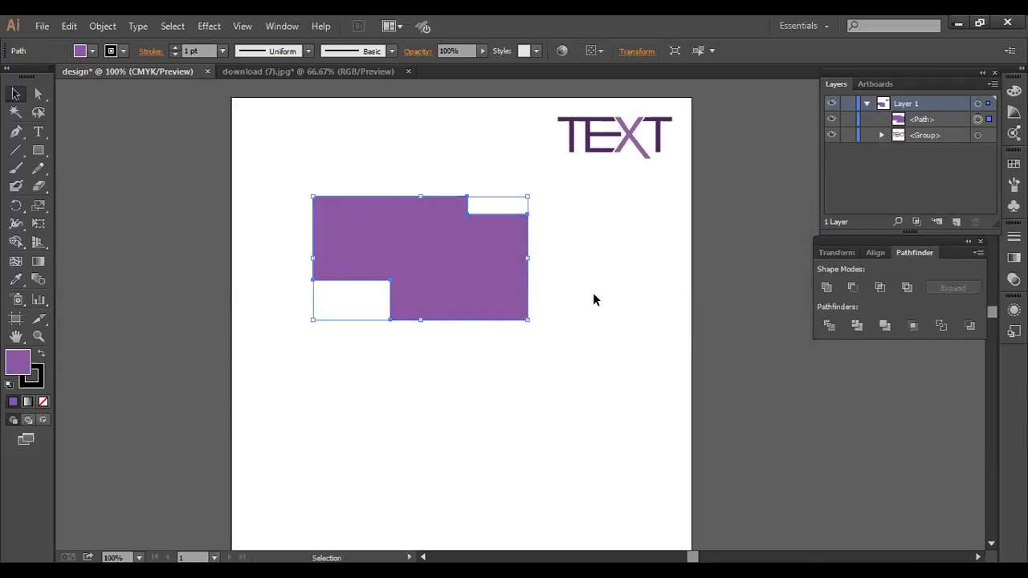
Draw a rectangle about 139.5 × 177 pt overlapping the merged shape's lower-right end and try Pathfinder's Minus Front on it.
click(37, 150)
key(ctrl+shift+a)
drag(603, 229, 498, 362)
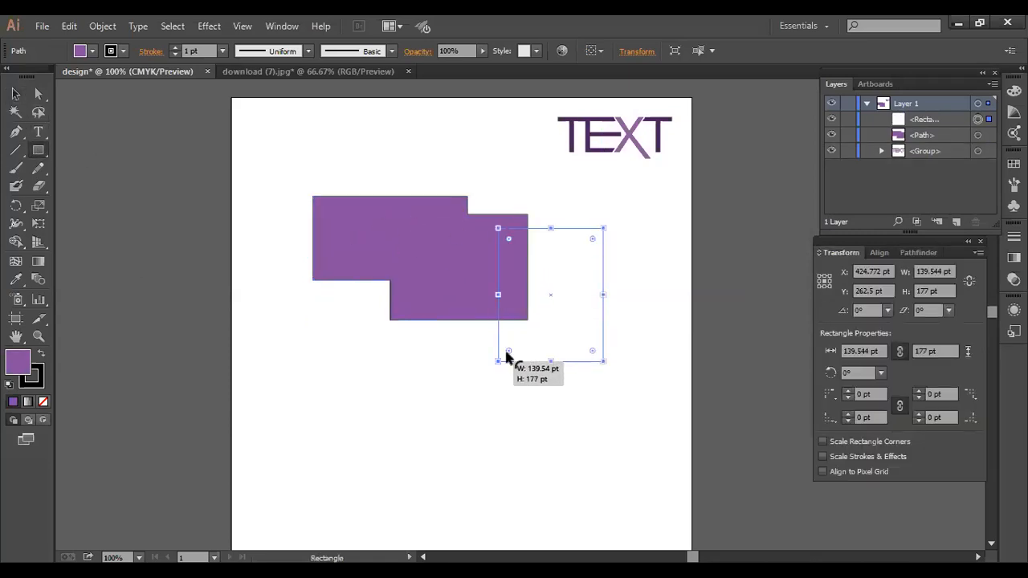
click(915, 254)
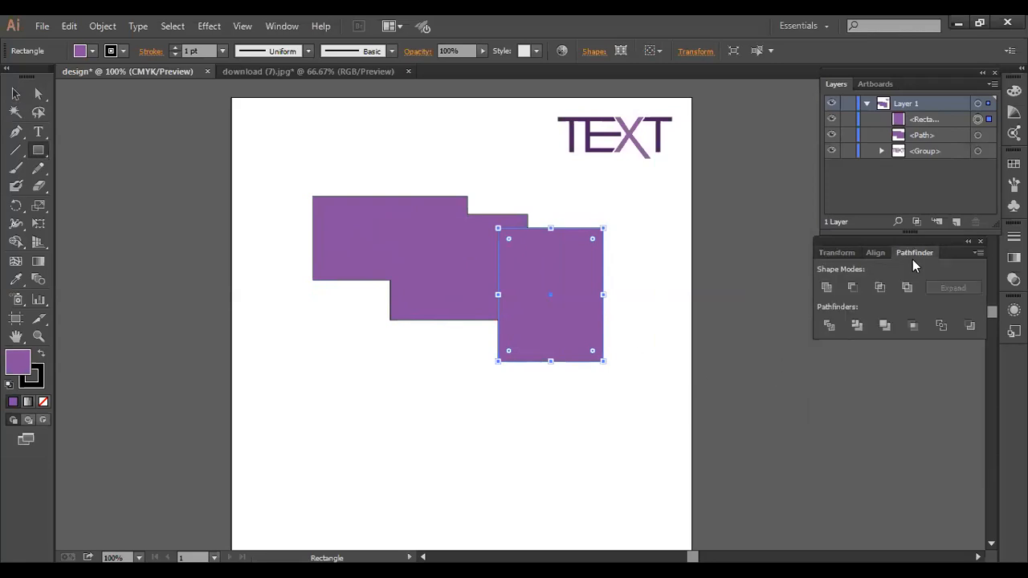
click(853, 288)
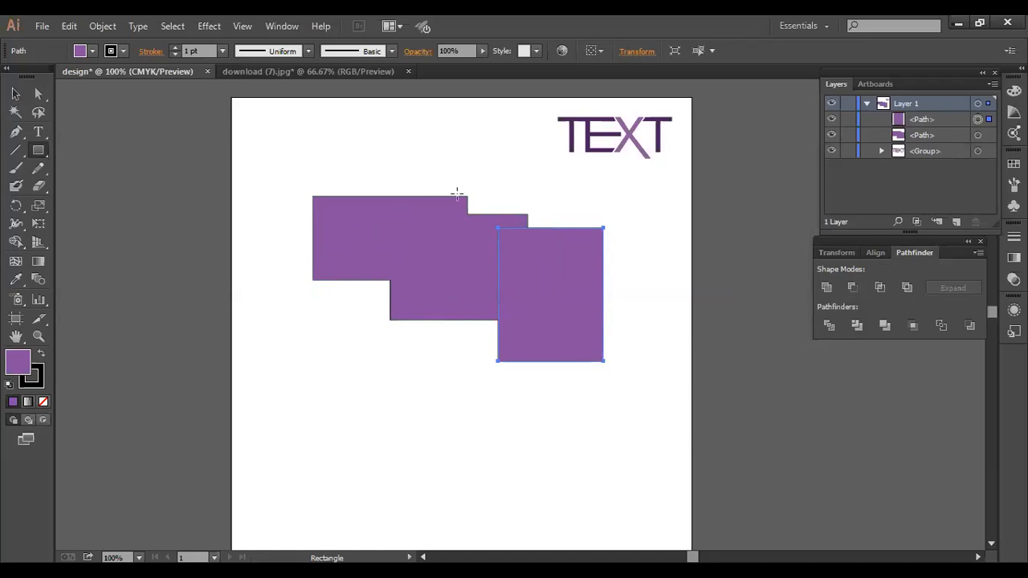
drag(275, 169, 649, 350)
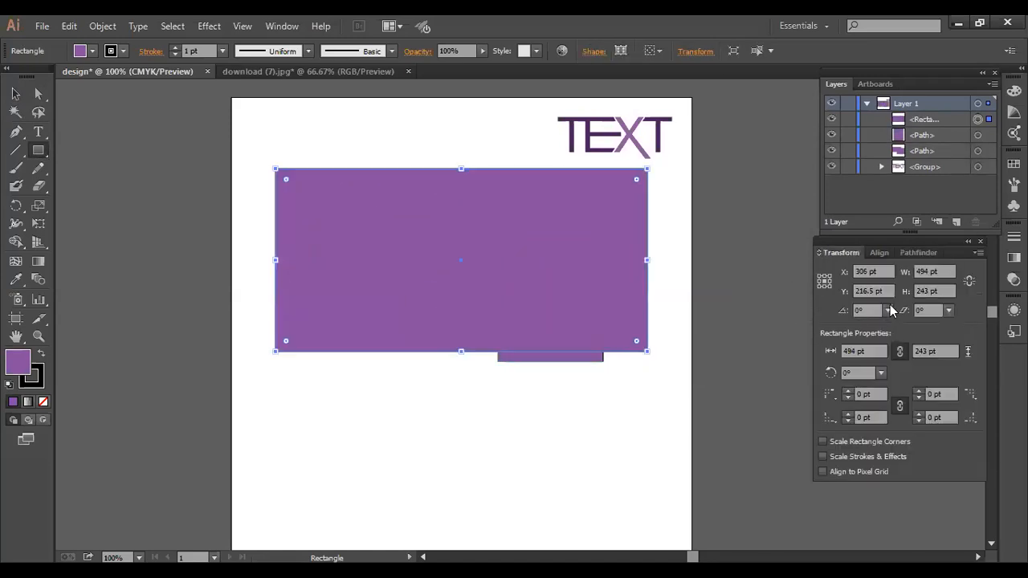
click(915, 253)
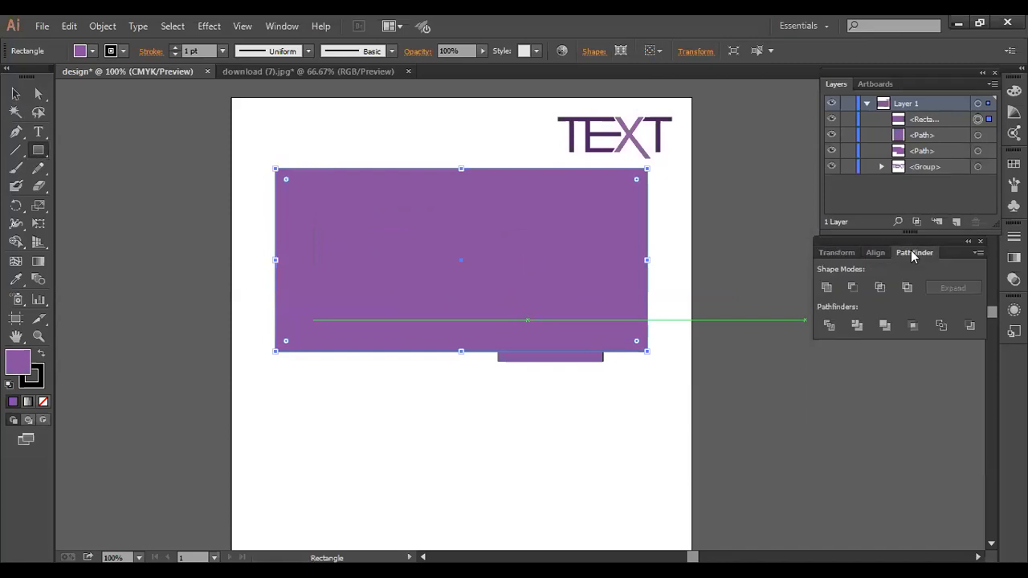
click(852, 287)
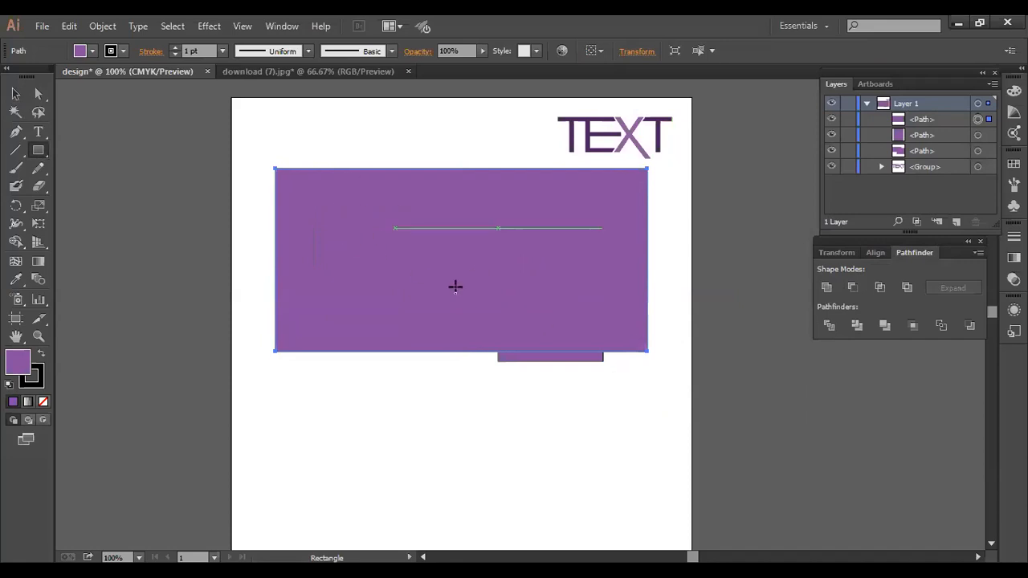
key(Delete)
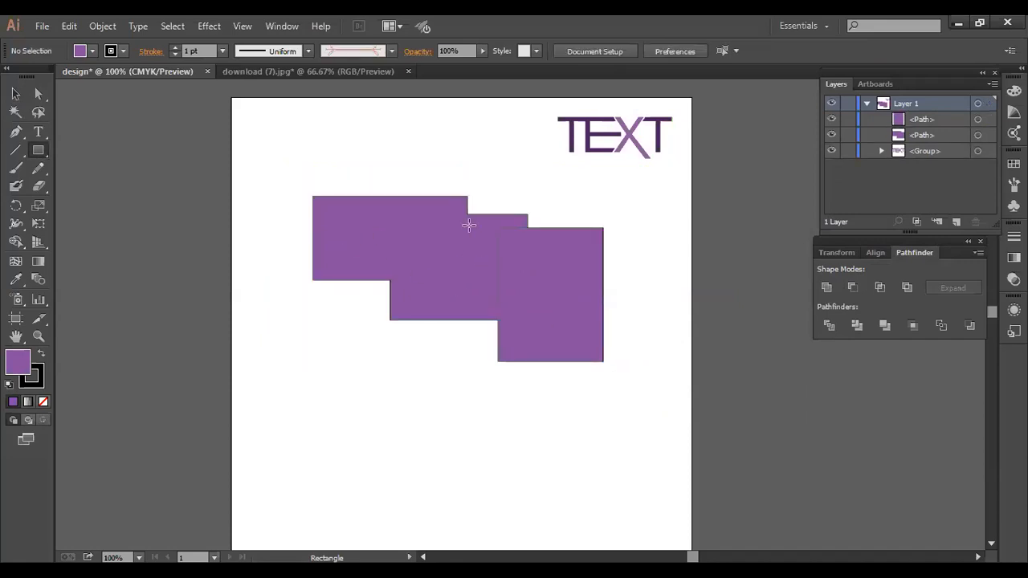
Select the merged shape and the rectangle overlapping its lower-right end, and subtract the rectangle with Pathfinder's Minus Front.
click(16, 94)
drag(284, 183, 565, 366)
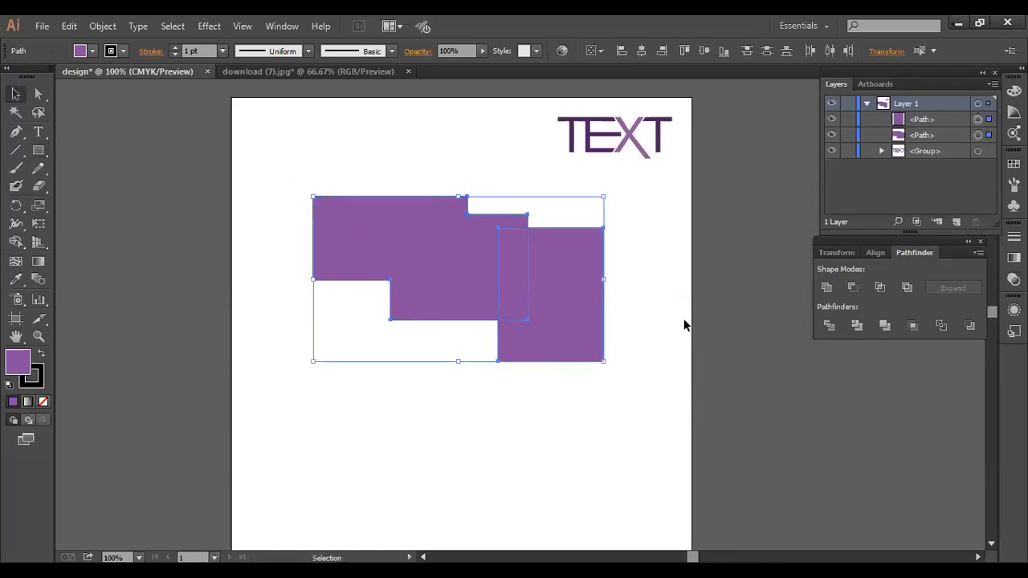
click(852, 288)
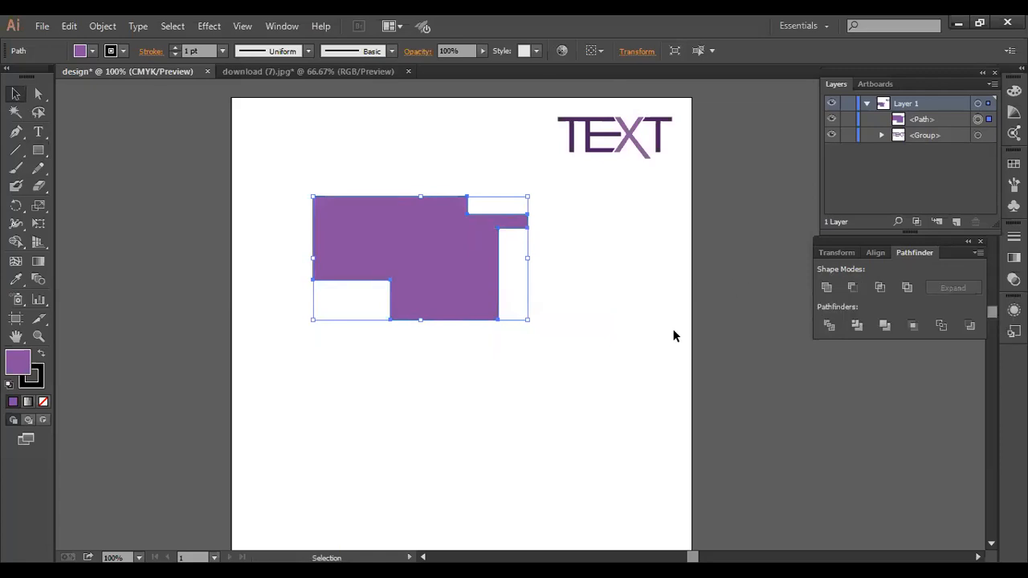
Draw a rectangle overlapping the purple shape's lower-right corner and reduce both to their common area with Pathfinder's Intersect.
click(37, 150)
drag(603, 267, 439, 378)
click(15, 93)
drag(232, 170, 551, 383)
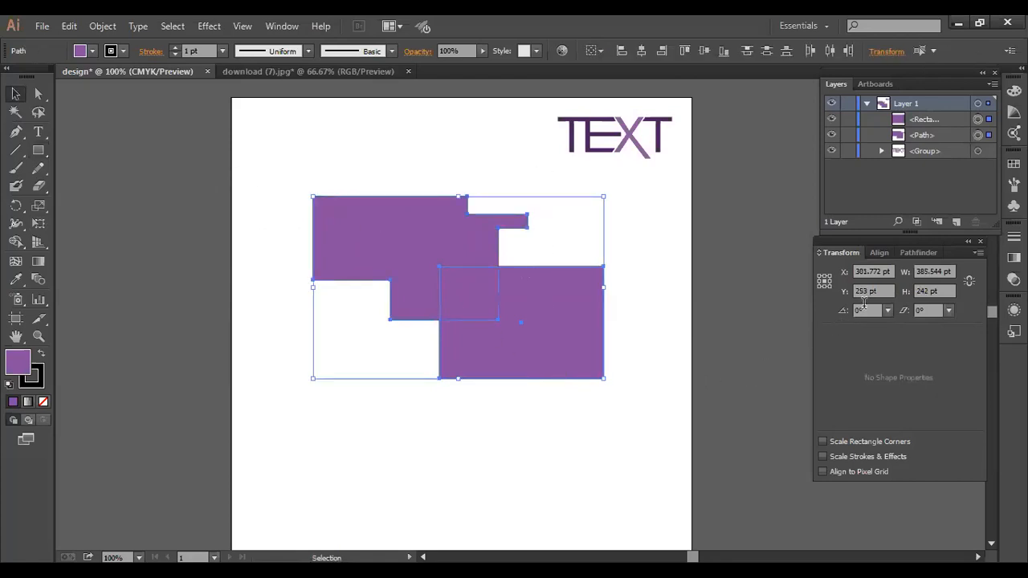
click(913, 253)
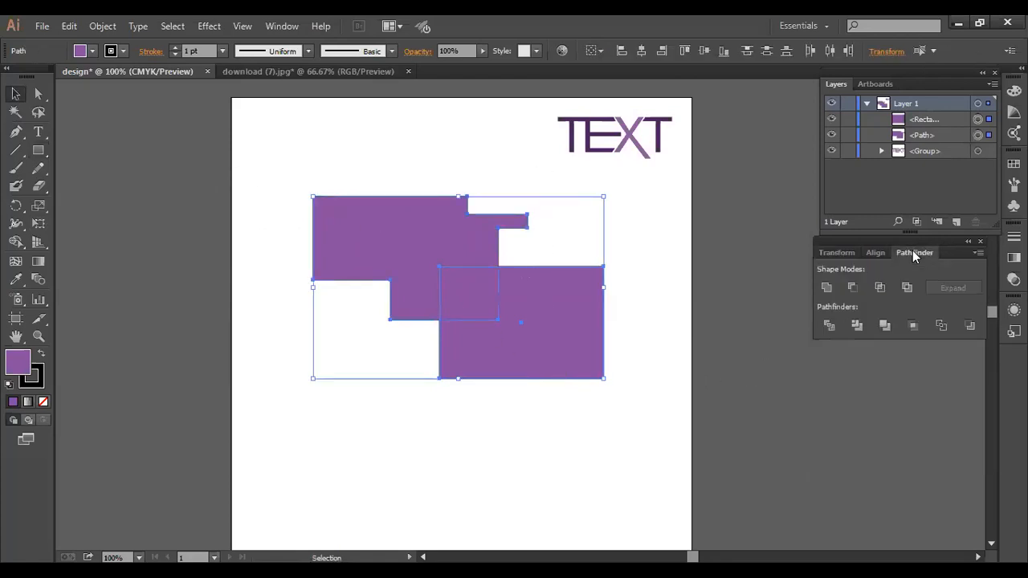
click(880, 287)
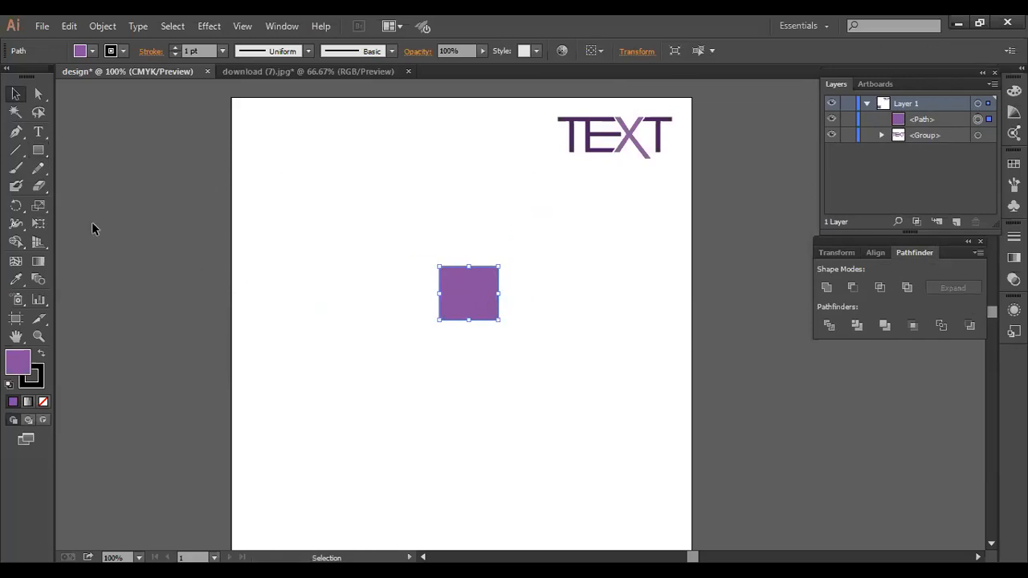
Draw a rectangle about 77 × 78 pt over the small square's lower-right corner and cut out their overlap with Pathfinder's Exclude.
key(m)
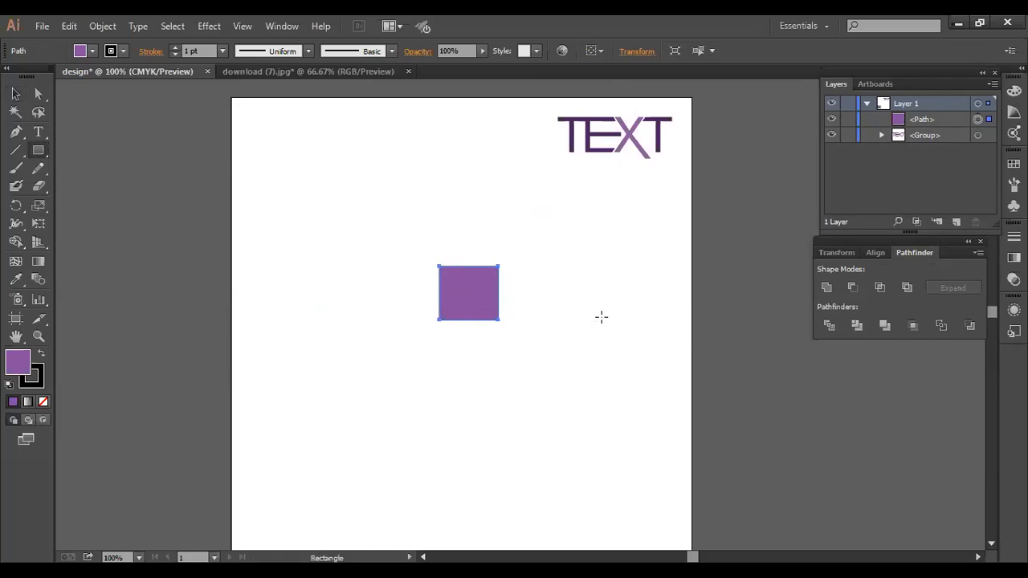
drag(518, 305, 461, 363)
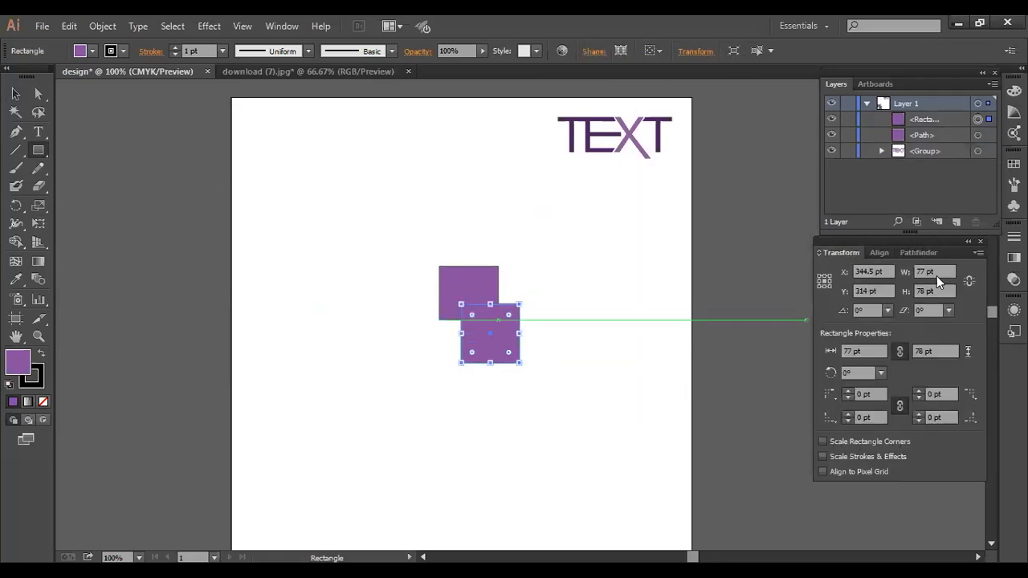
click(932, 253)
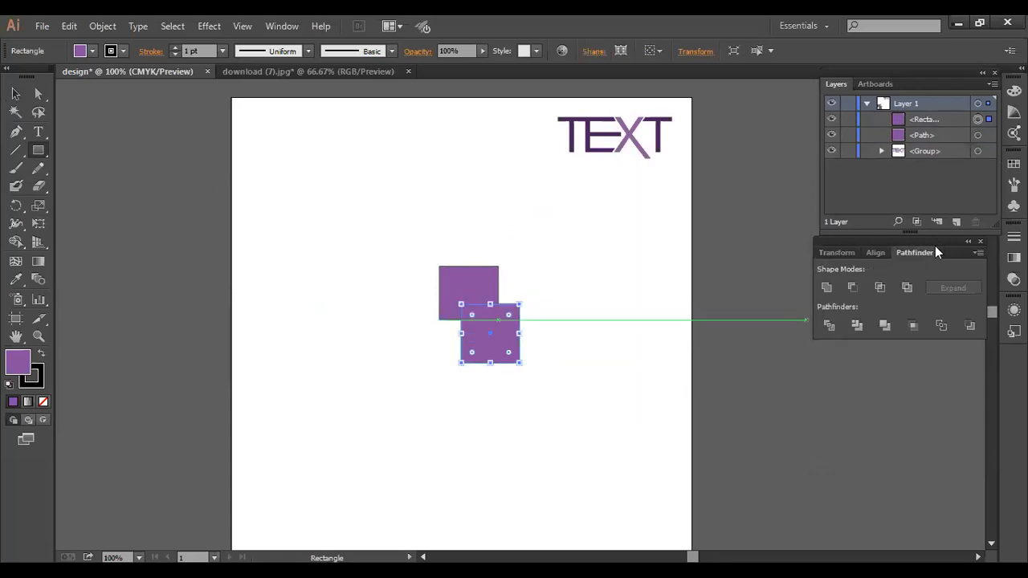
click(914, 288)
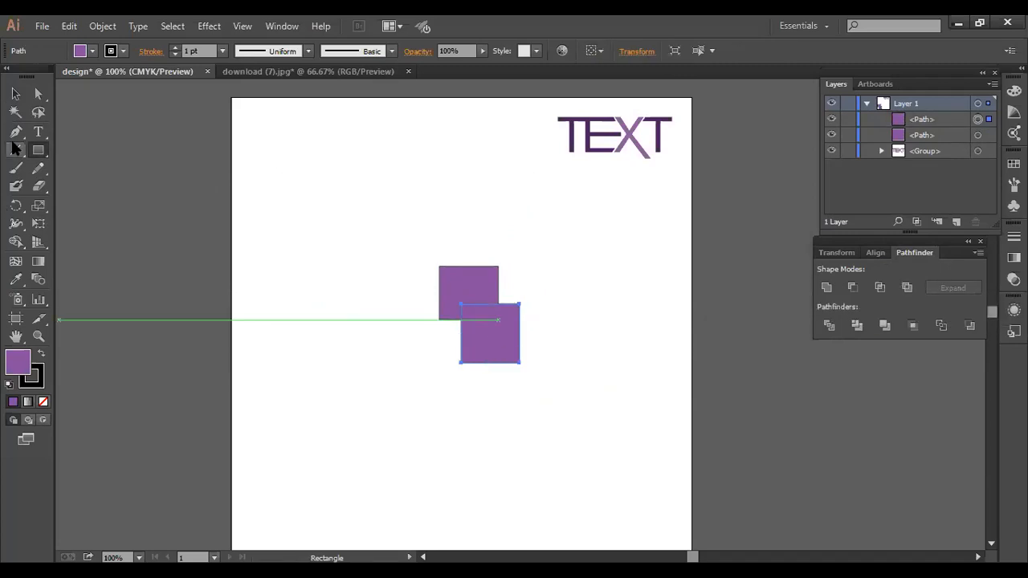
click(15, 94)
drag(337, 241, 494, 347)
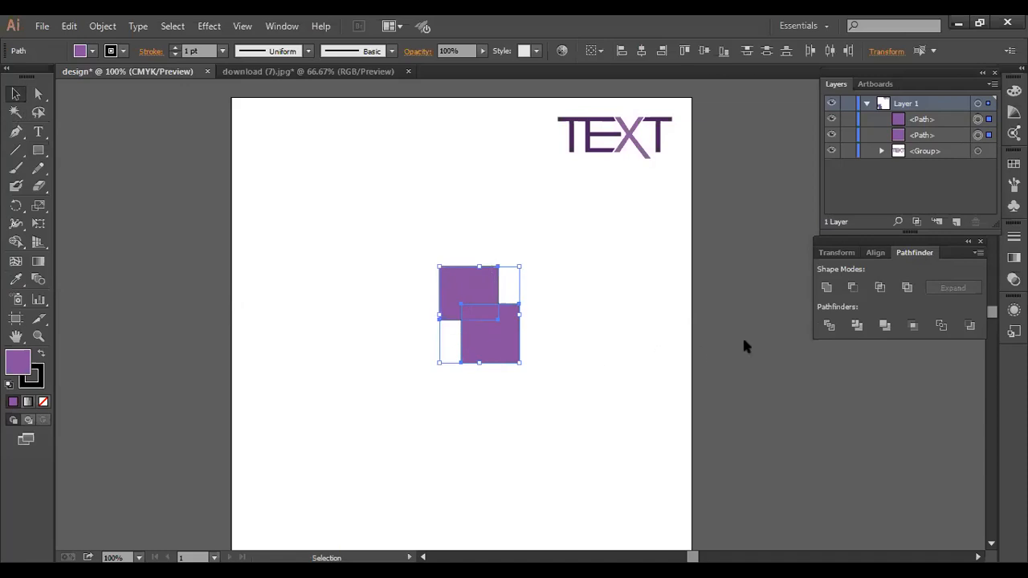
click(907, 286)
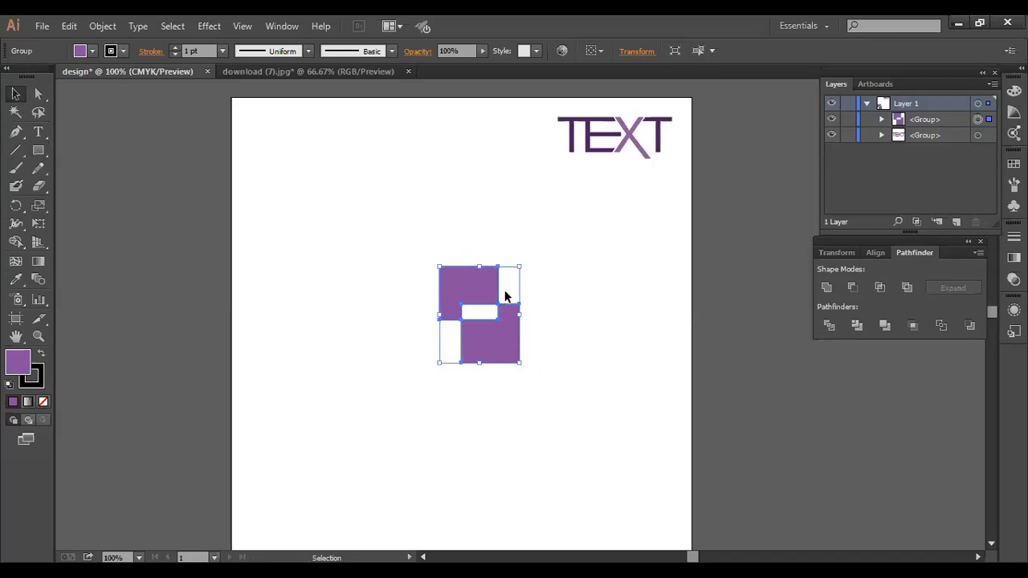
Delete the group of two overlapping purple squares from the artboard.
click(631, 342)
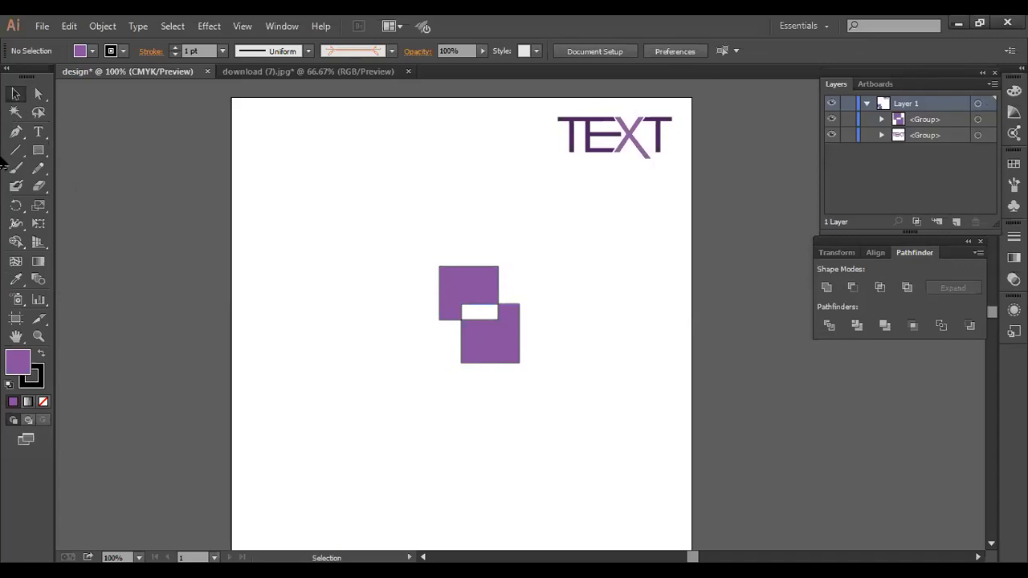
key(v)
drag(385, 231, 555, 353)
key(Delete)
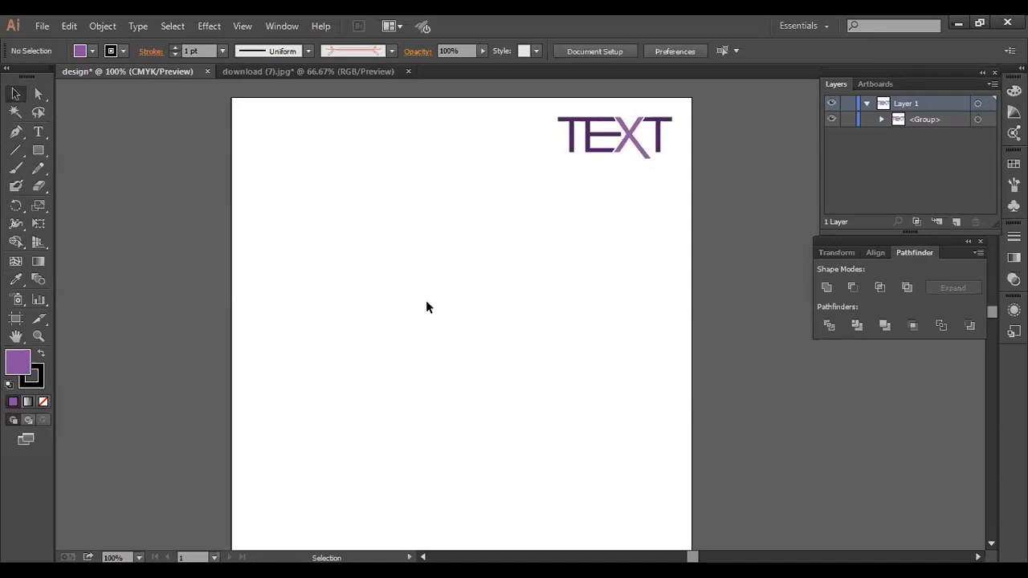
Draw a rounded rectangle about 158 × 105 pt below the TEXT logo.
drag(43, 146, 97, 164)
drag(461, 207, 580, 287)
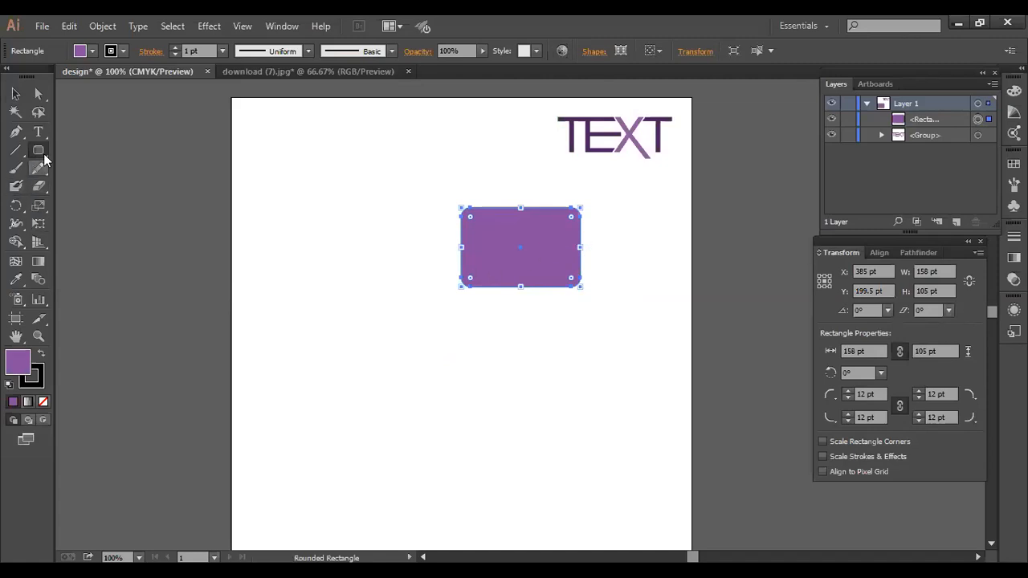
Draw four ellipses of varied proportions and a circle about 134 pt across around the rounded rectangle.
drag(80, 183, 83, 185)
key(l)
mouse_move(319, 232)
mouse_down()
mouse_move(415, 289)
mouse_move(420, 305)
mouse_up()
drag(416, 370, 473, 388)
drag(490, 346, 513, 413)
drag(575, 347, 615, 406)
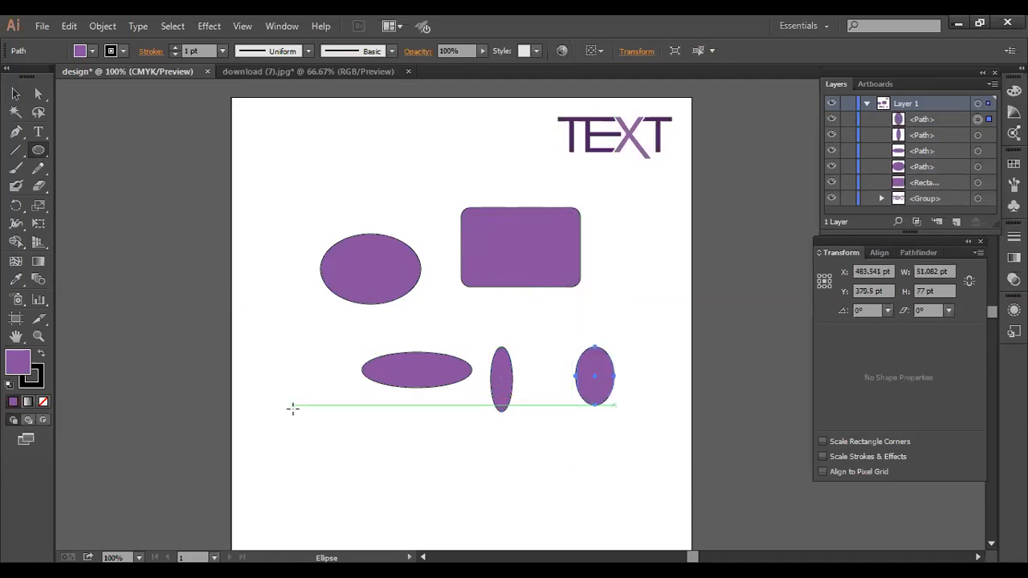
drag(292, 415, 343, 466)
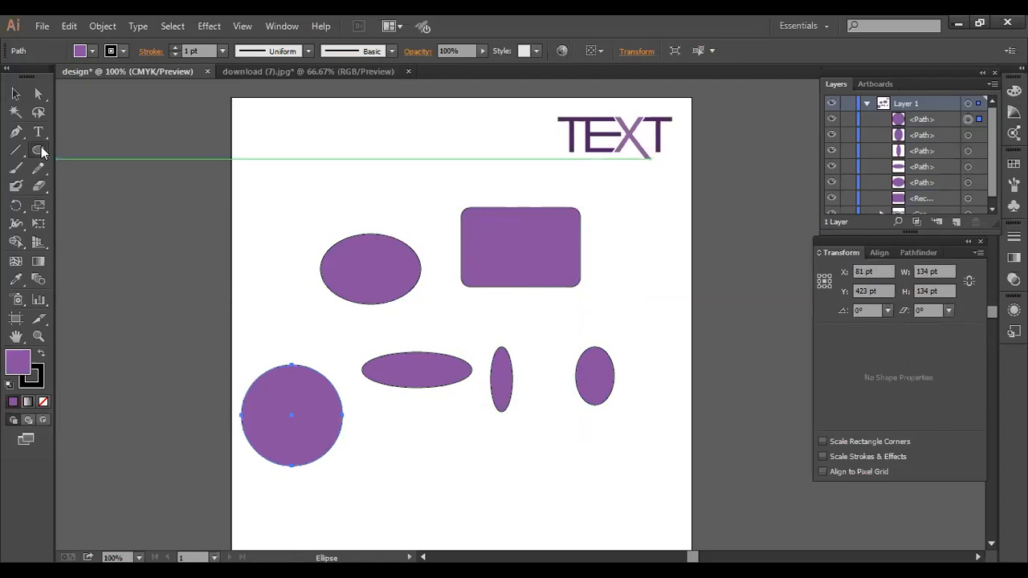
Draw a hexagon about 147 × 158 pt and three many-sided polygons about 26, 73 and 51 pt wide.
drag(38, 151, 78, 209)
drag(289, 159, 338, 196)
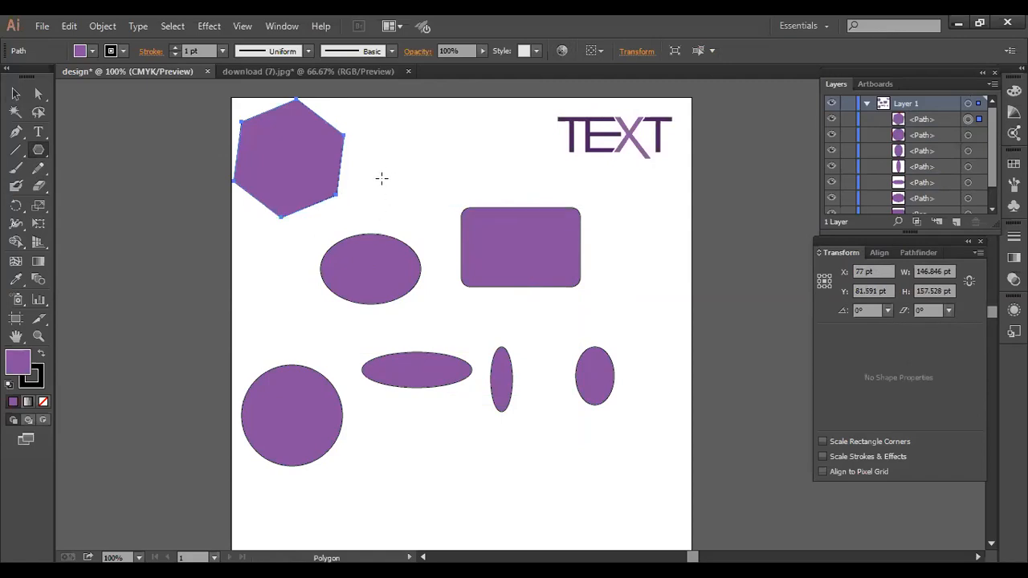
mouse_move(383, 171)
mouse_down()
mouse_move(413, 187)
mouse_move(386, 182)
mouse_up()
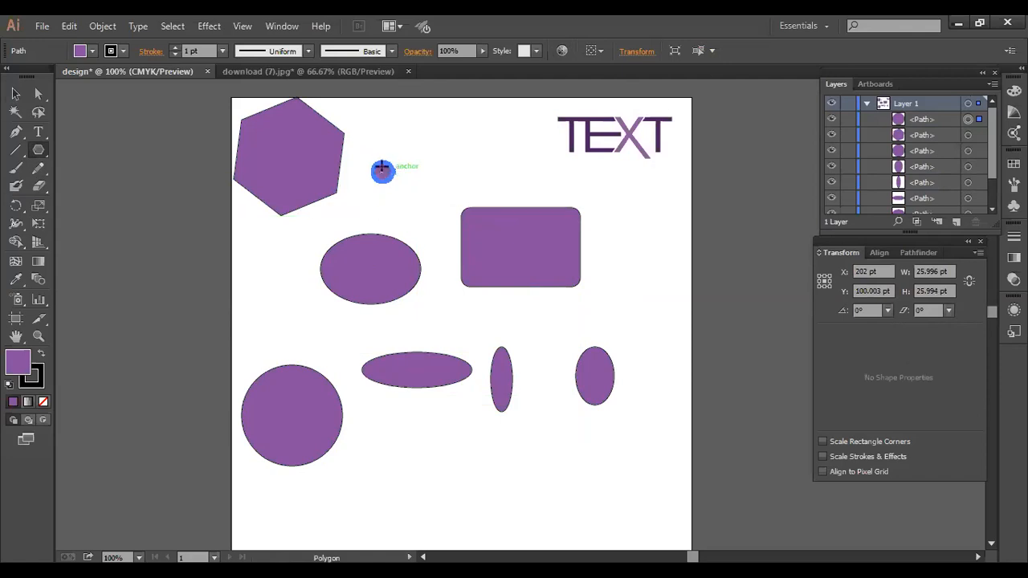
drag(273, 256, 294, 278)
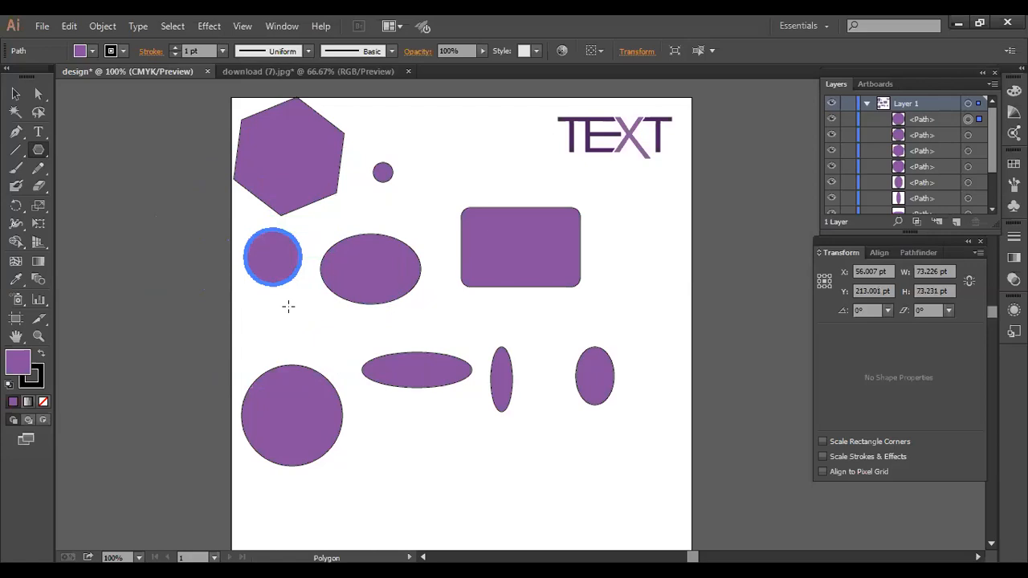
mouse_move(421, 435)
mouse_down()
mouse_move(443, 457)
mouse_move(426, 454)
mouse_up()
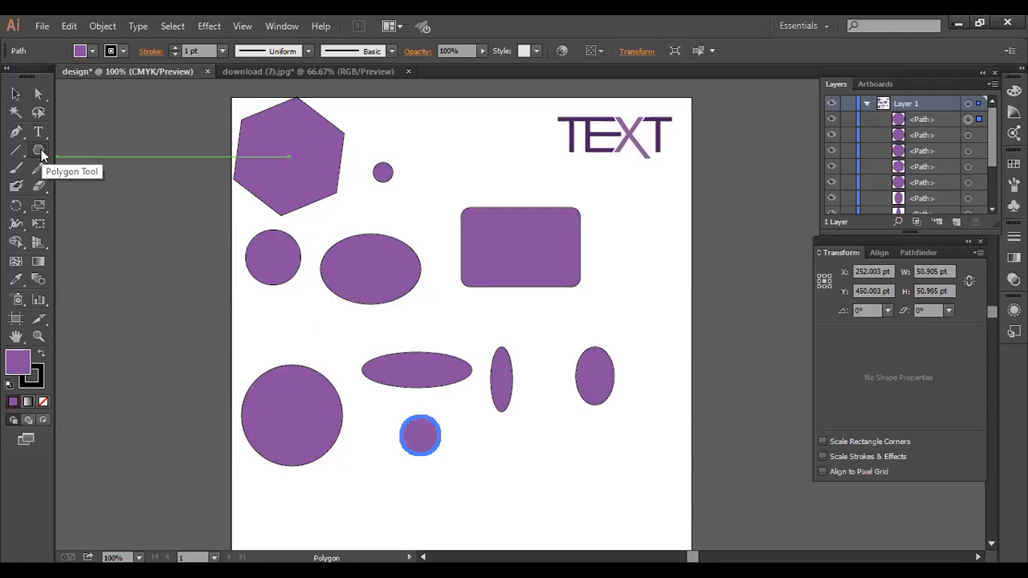
Draw a polygon reduced to three sides, a triangle about 115 × 117 pt, beside the artboard's edge.
drag(198, 267, 233, 306)
key(Down)
key(Down)
key(Down)
key(Down)
key(Down)
key(Down)
key(Down)
key(Down)
key(Down)
key(Down)
key(Down)
key(Down)
key(Down)
key(Down)
key(Down)
key(Down)
key(Down)
key(Down)
key(Down)
key(Down)
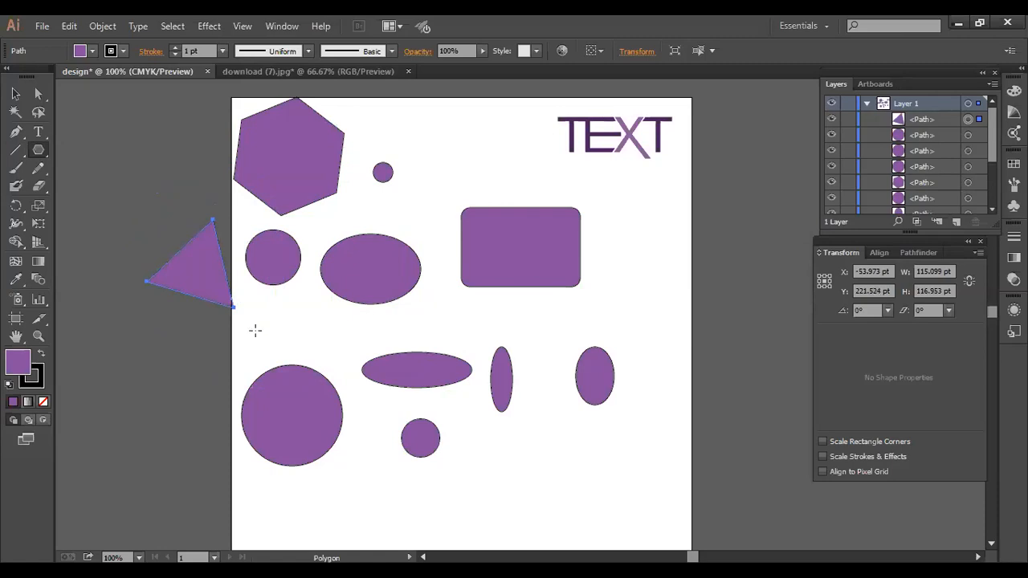
Examine the Radius and Sides options for creating an exact polygon without making one.
click(299, 250)
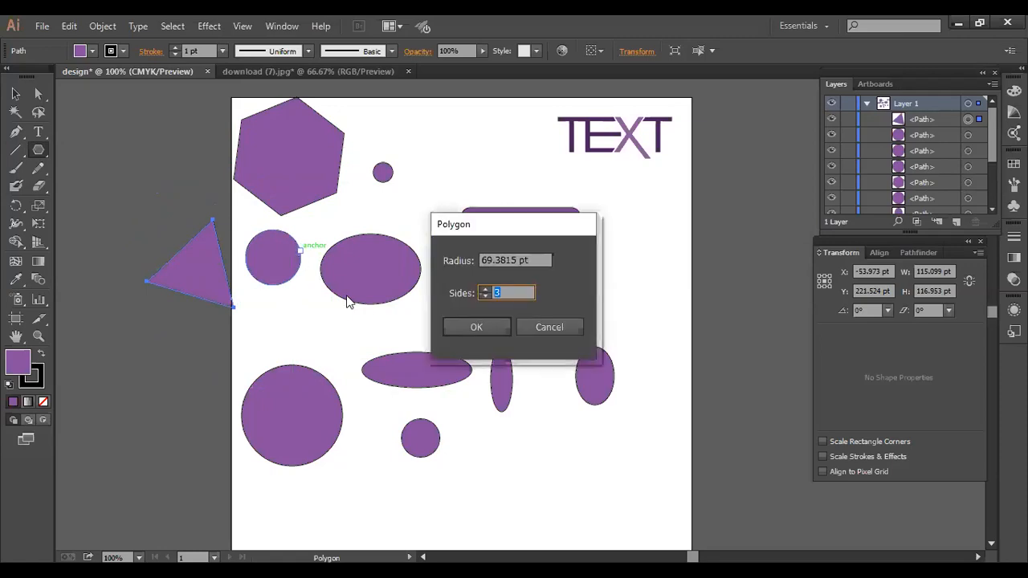
click(548, 328)
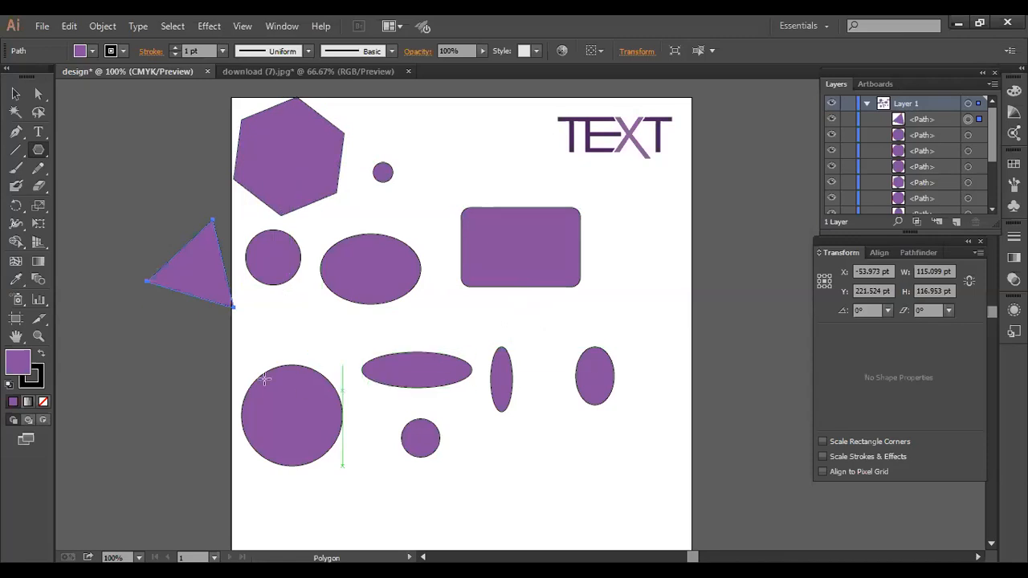
click(286, 279)
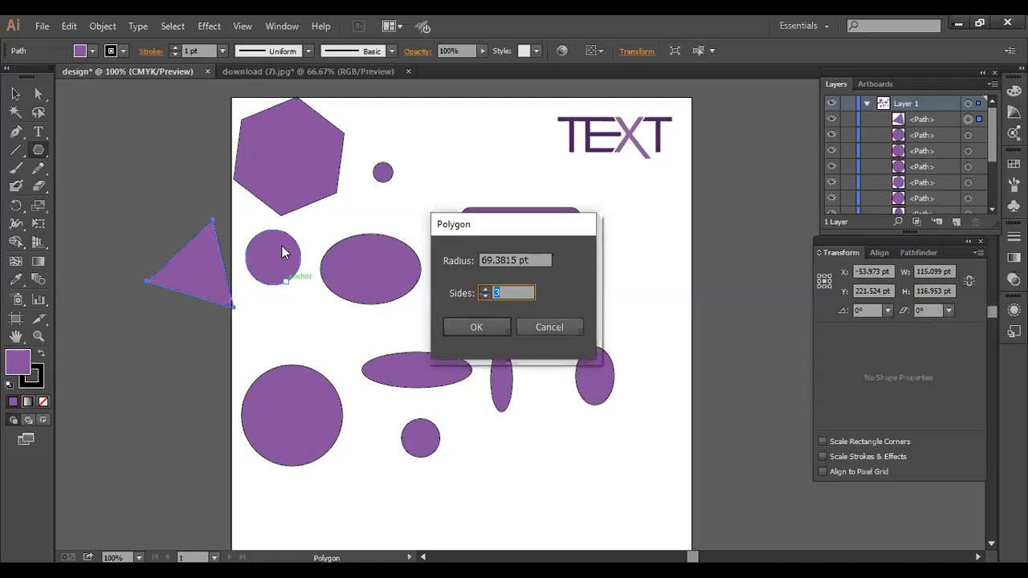
click(533, 325)
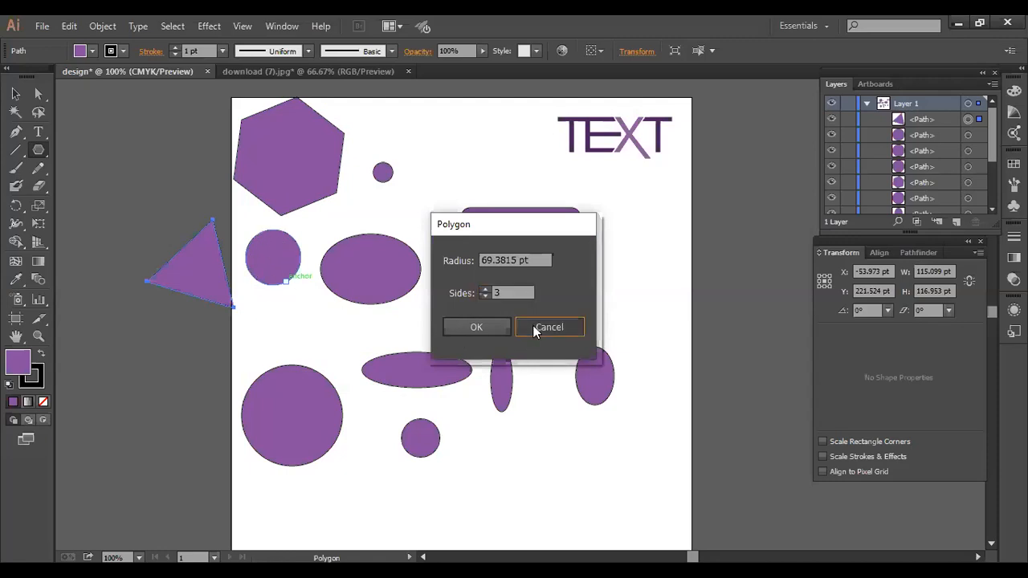
Delete all the practice rectangles, ellipses and polygons, keeping only the TEXT logo.
click(15, 94)
drag(254, 183, 549, 466)
key(ctrl+g)
key(Delete)
drag(493, 310, 700, 438)
key(Delete)
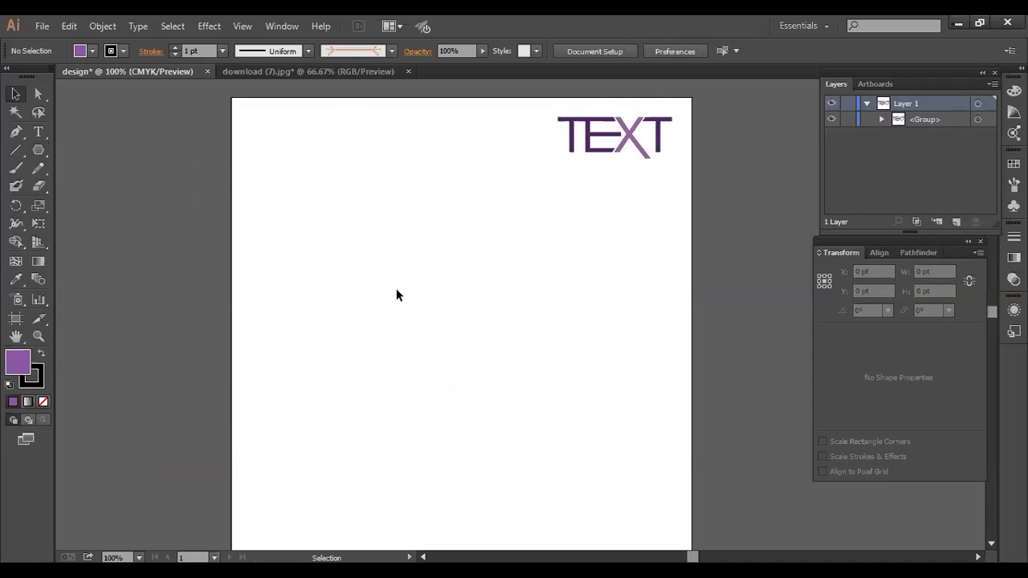
Draw a five-pointed star about 293 × 305 pt over the artboard's upper-left corner.
click(37, 150)
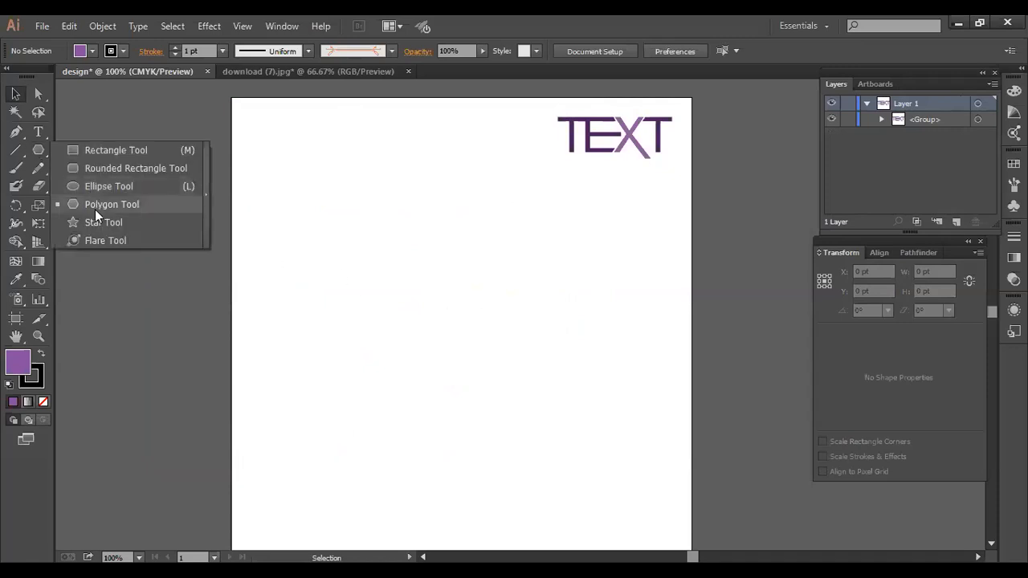
click(105, 221)
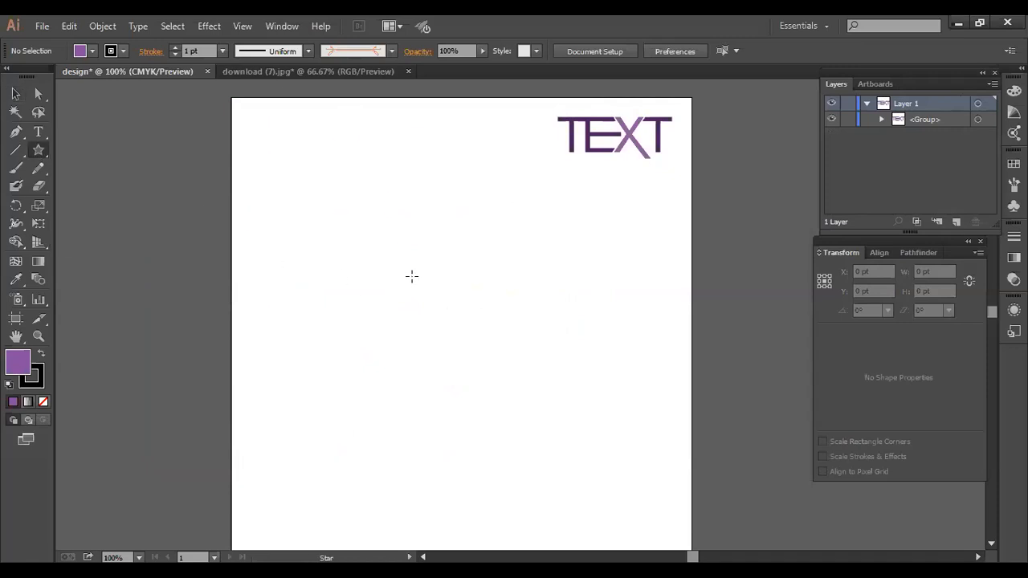
drag(316, 201, 412, 274)
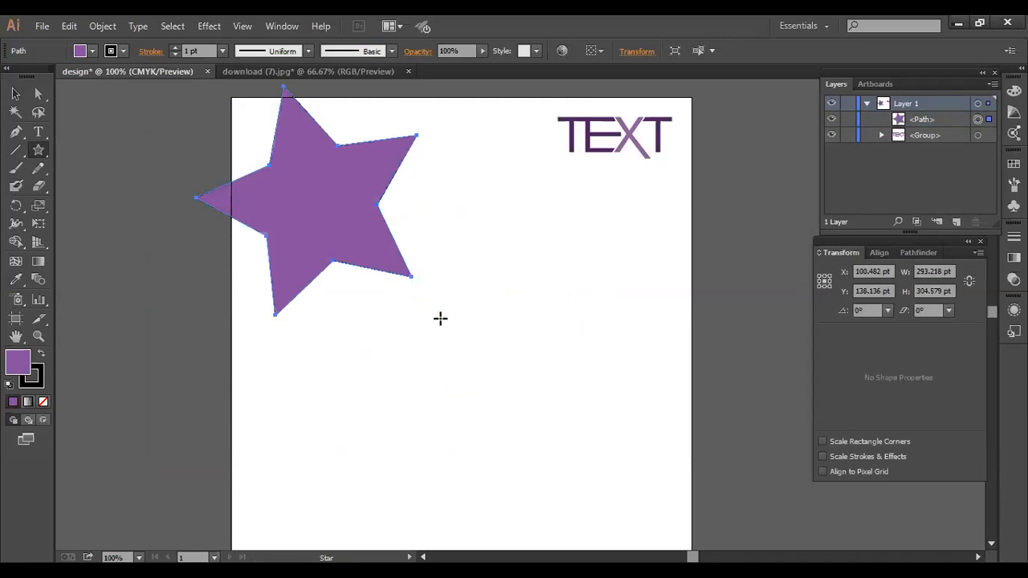
Draw a burst-shaped star about 81 × 80 pt near the artboard's centre, increasing its number of points.
key(Up)
key(Up)
key(Up)
key(Up)
key(Up)
key(Up)
key(Up)
key(Up)
key(Up)
key(Up)
key(Up)
key(Up)
key(Up)
key(Up)
key(Up)
key(Up)
key(Up)
key(Up)
key(Up)
key(Up)
drag(440, 318, 465, 336)
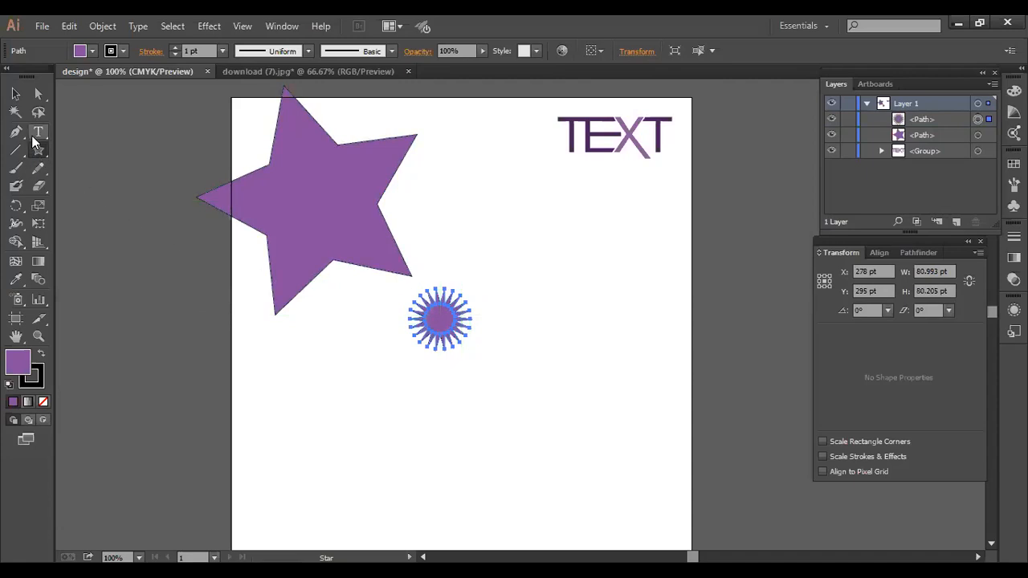
Draw three lens flares: one about 1015 × 988 pt, a smaller one, and one about 194 pt wide below the TEXT logo.
drag(39, 150, 106, 239)
drag(287, 375, 360, 409)
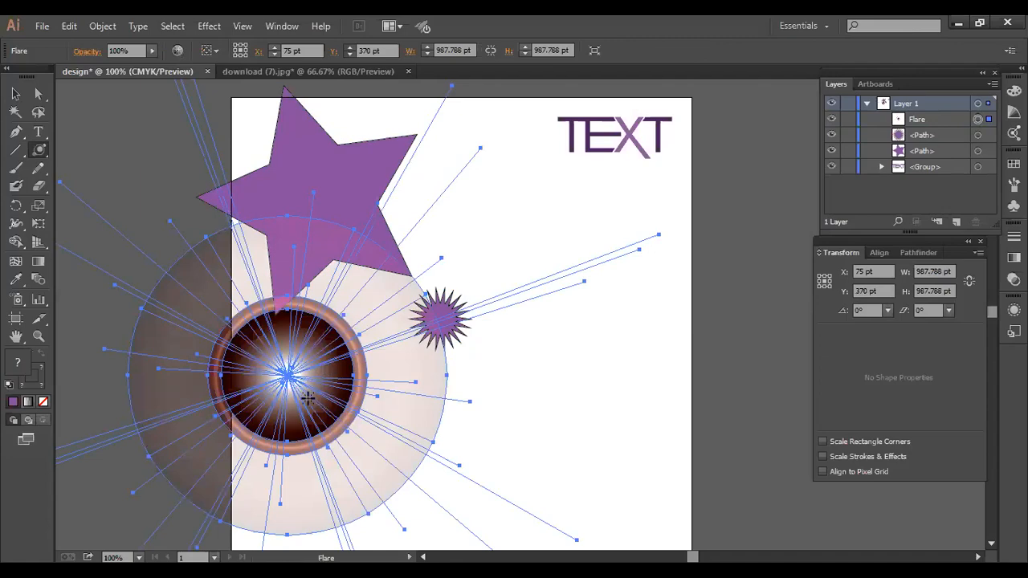
drag(542, 395, 560, 410)
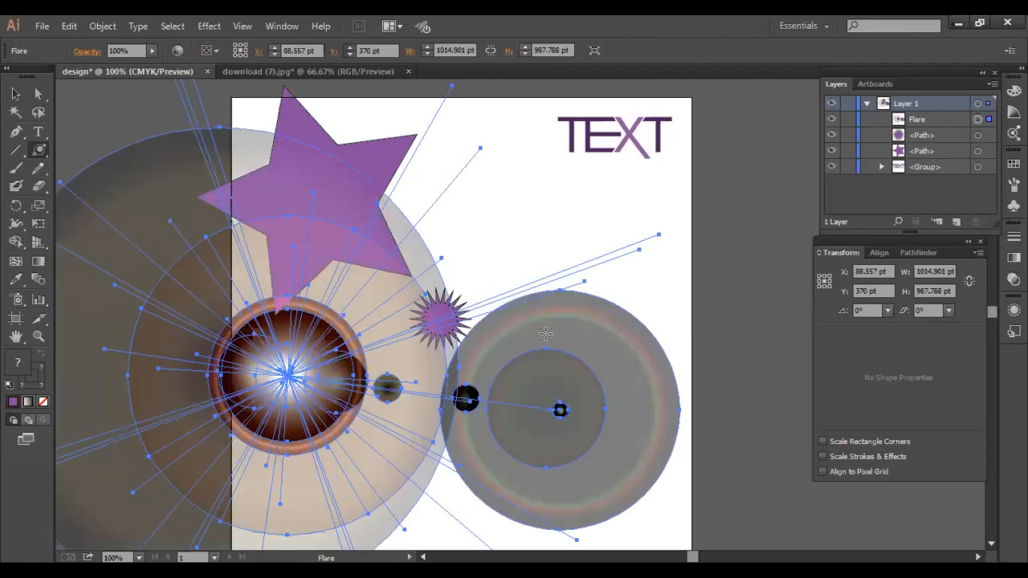
drag(515, 238, 482, 202)
click(449, 156)
drag(624, 196, 638, 257)
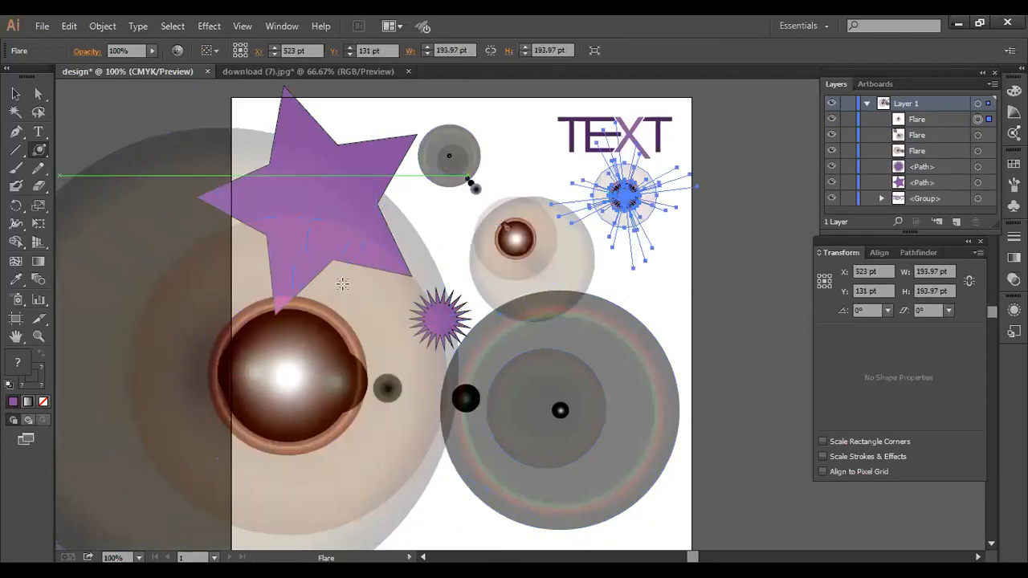
Delete the stars and all three lens flares, keeping only the TEXT logo.
click(17, 94)
drag(107, 152, 328, 303)
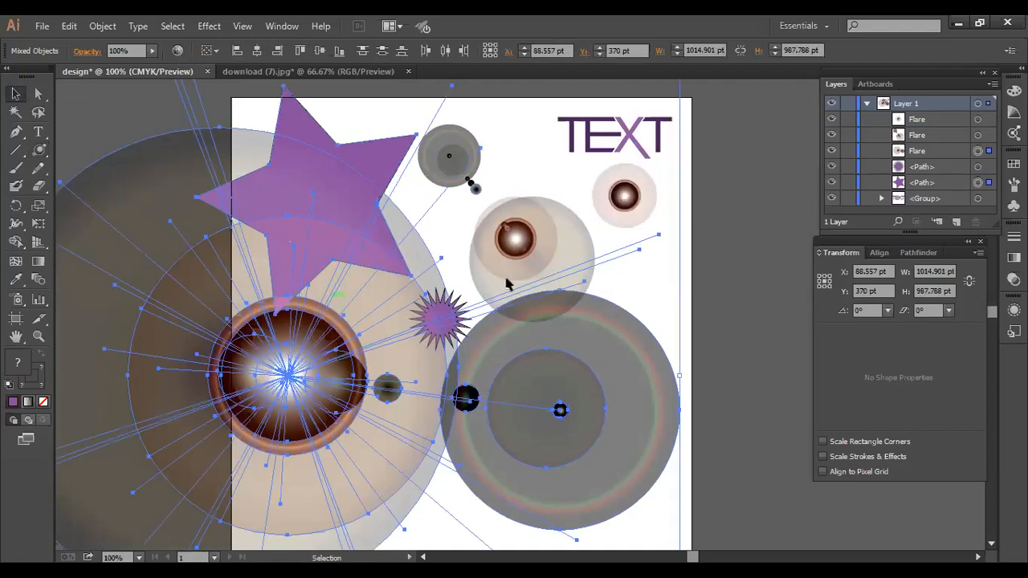
key(Delete)
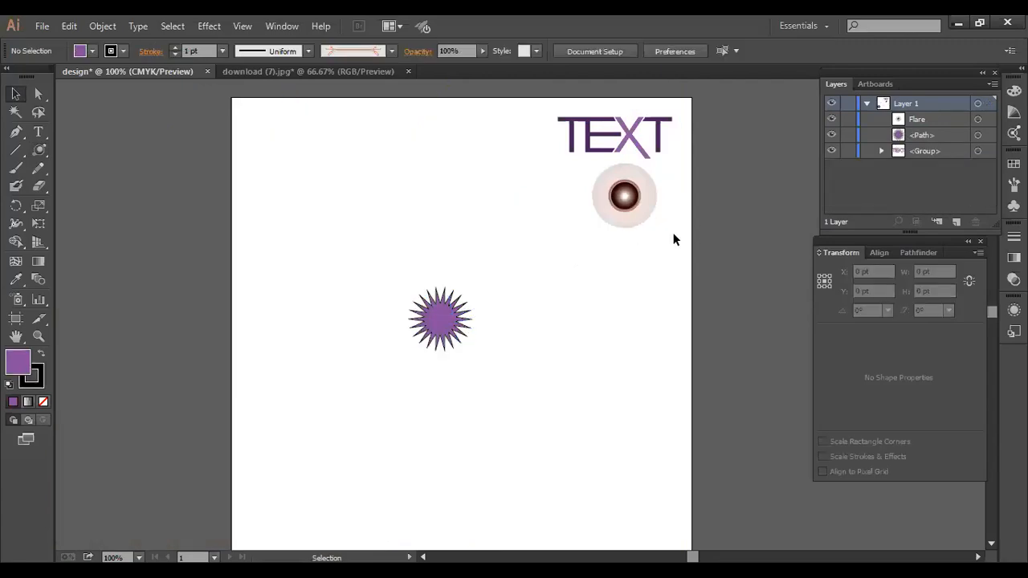
click(569, 203)
key(Delete)
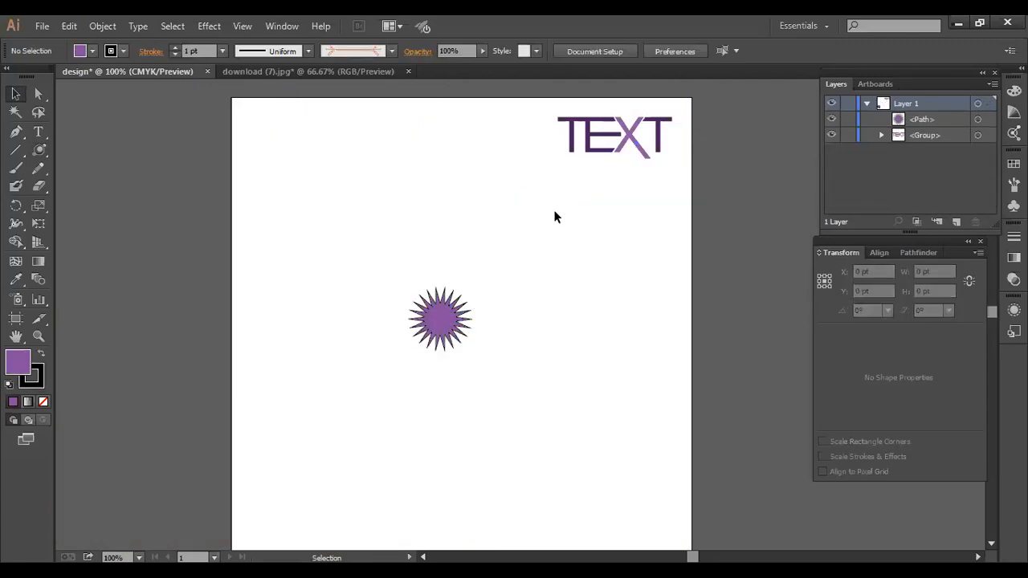
drag(372, 257, 451, 348)
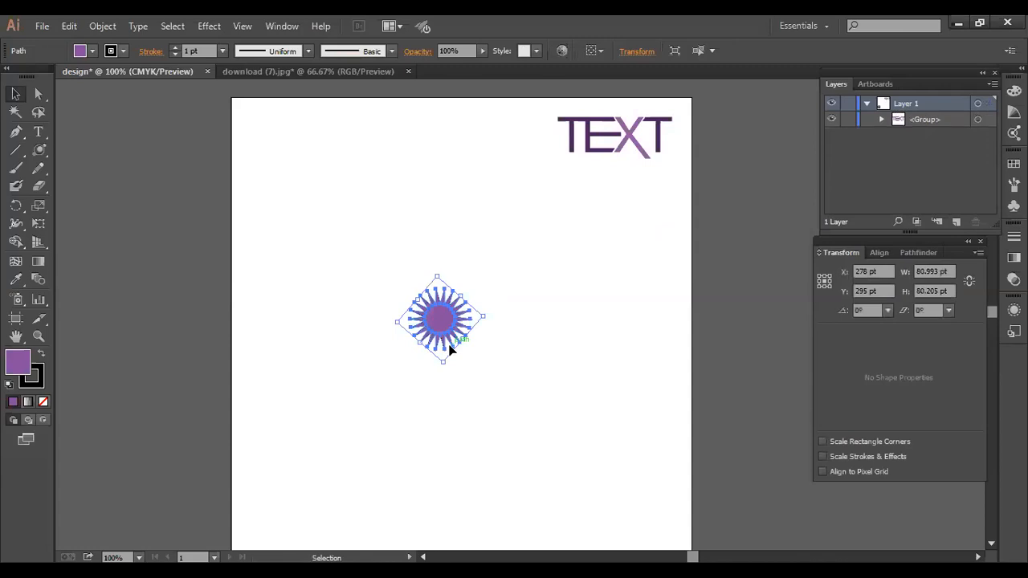
key(Delete)
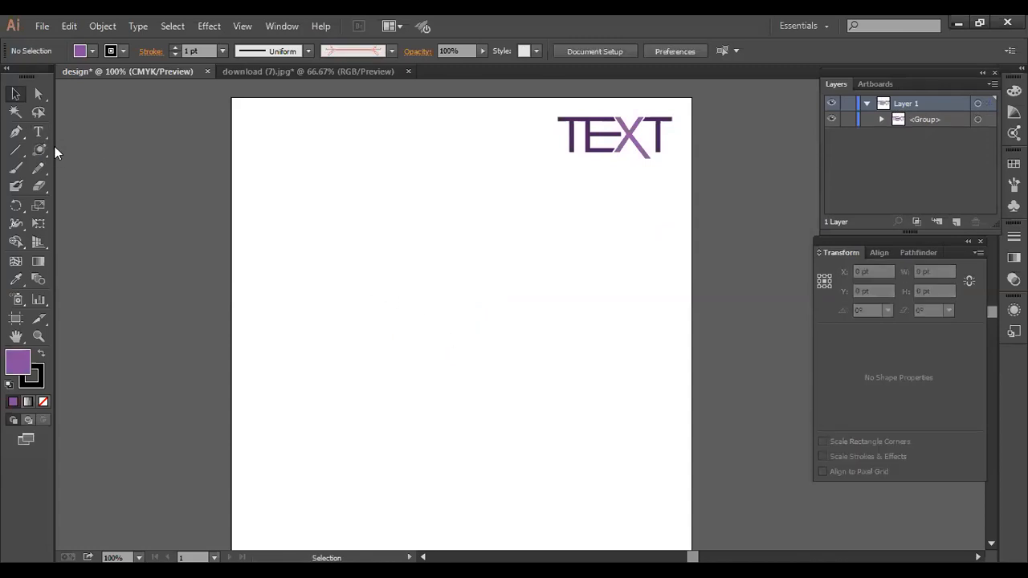
Draw a six-sided polygon about 128 × 121 pt in the artboard's upper-left area.
drag(40, 149, 96, 206)
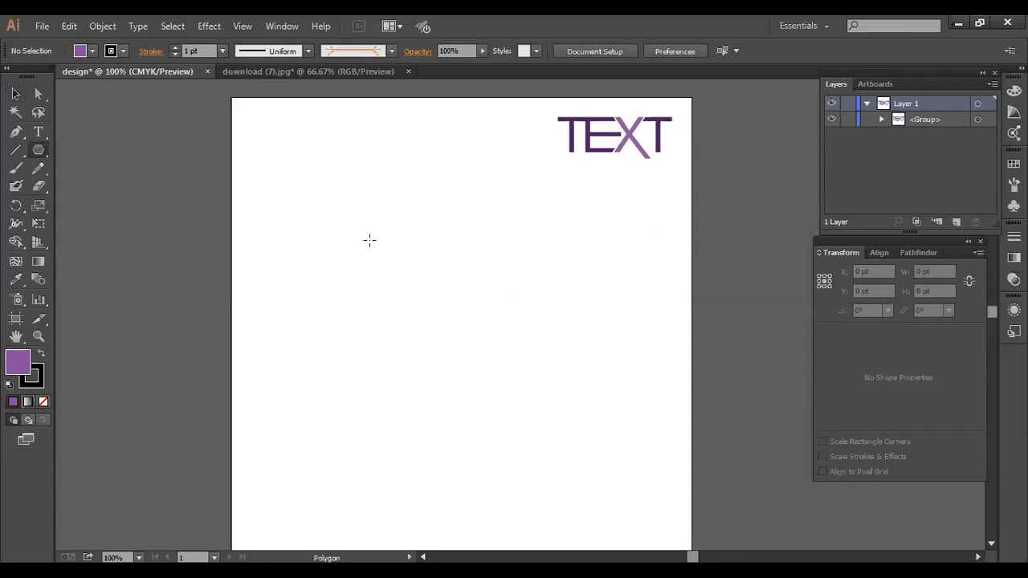
drag(368, 215, 400, 254)
key(Up)
key(Up)
key(Up)
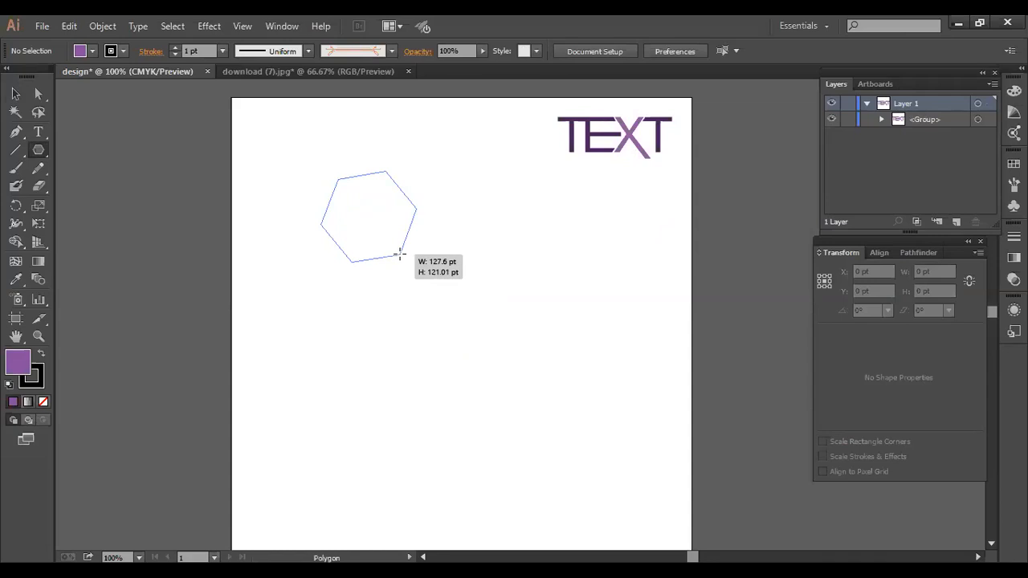
drag(400, 253, 400, 254)
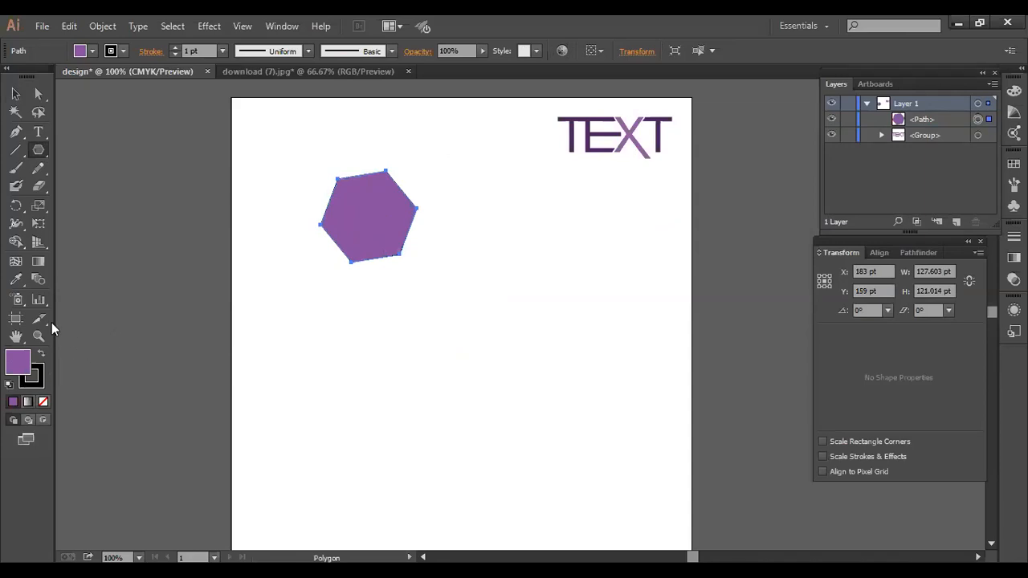
Move the hexagon to about X 285, Y 286 pt and enlarge it proportionally to about 274 × 260 pt.
click(9, 93)
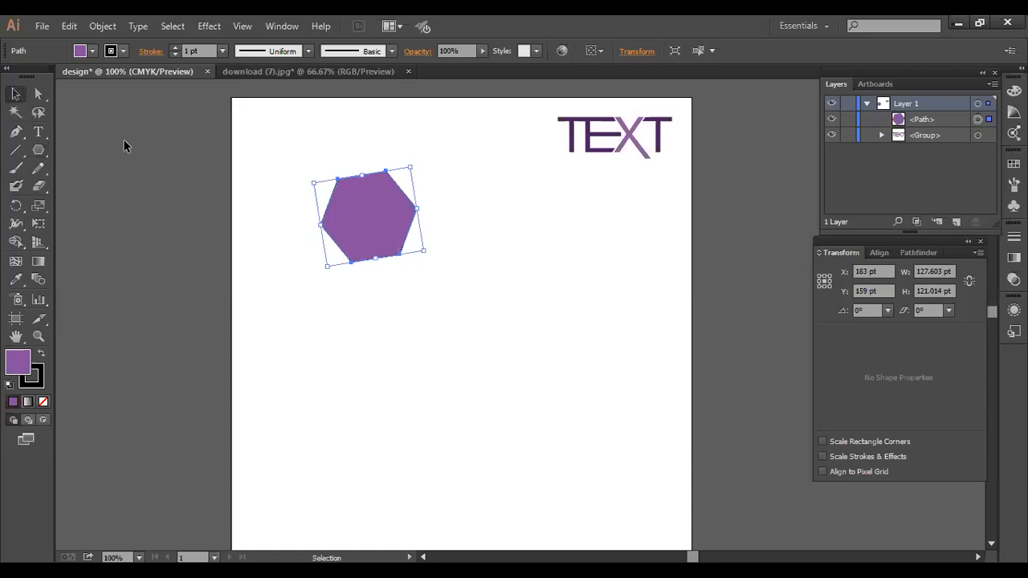
drag(363, 215, 440, 312)
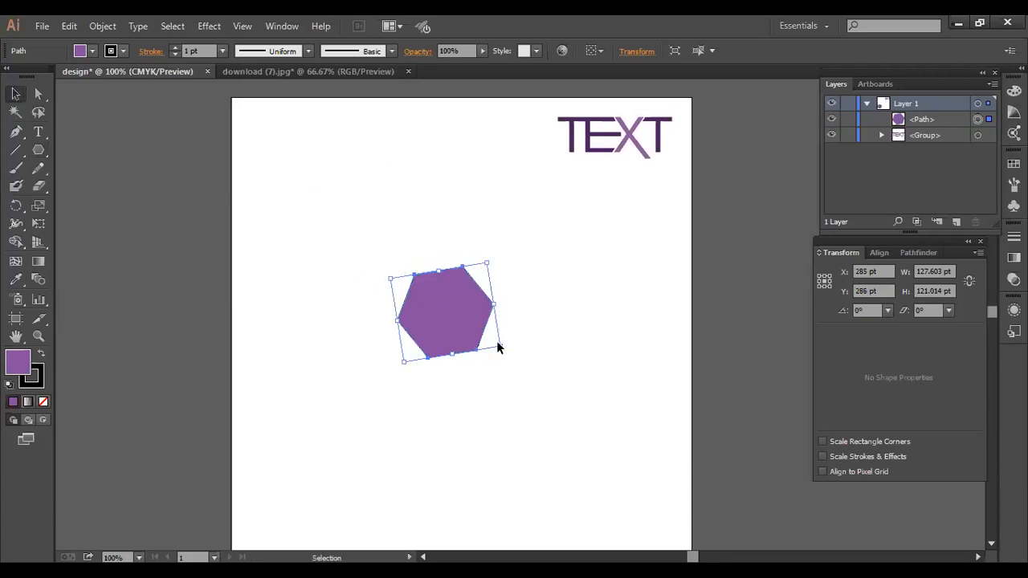
key(shift)
drag(499, 347, 567, 419)
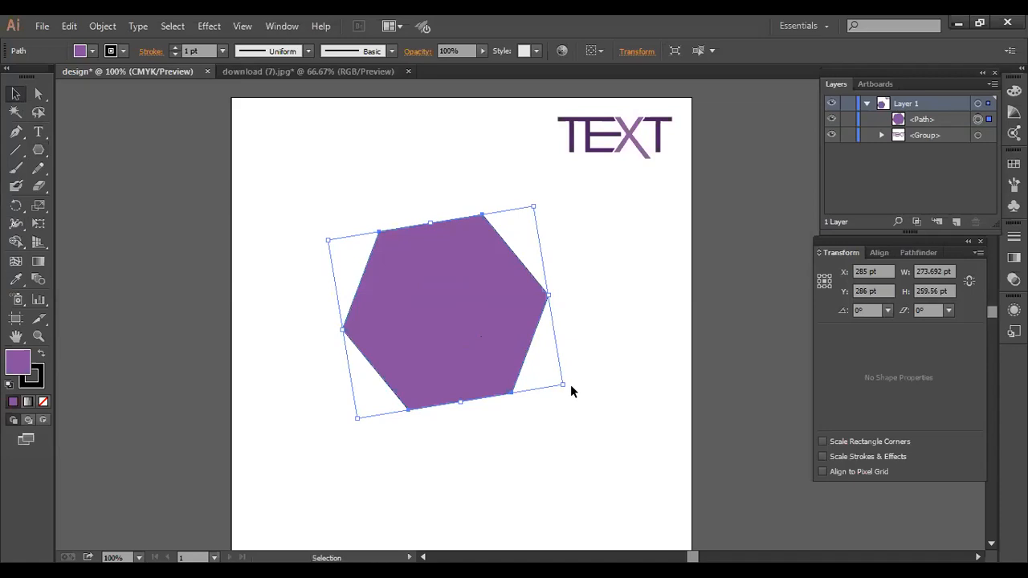
Rotate the hexagon so that one corner points straight up and two sides are vertical, and deselect it.
click(569, 384)
click(514, 337)
drag(572, 386, 510, 474)
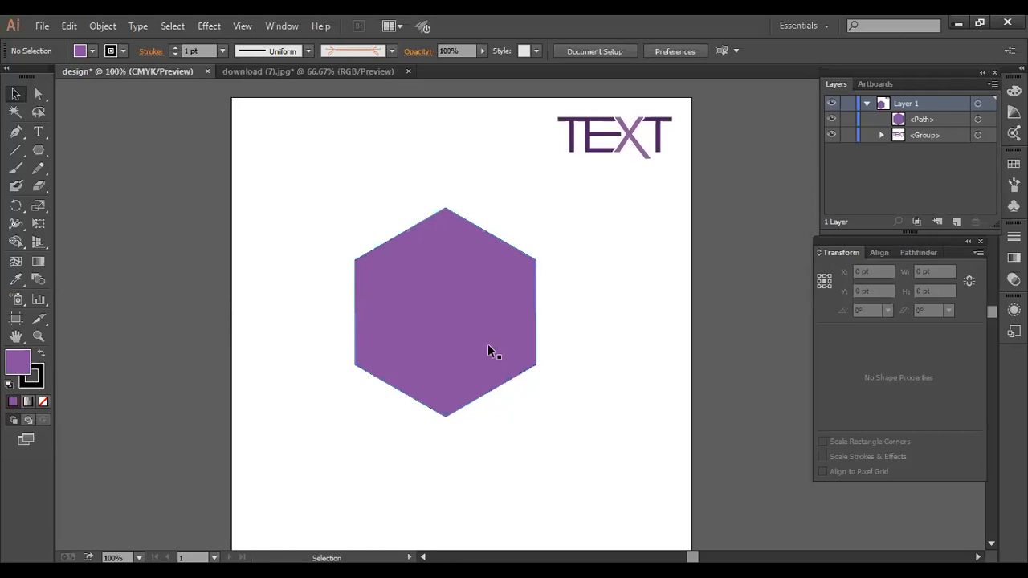
Add the letter H as point text in the artboard's upper-left area and enlarge it proportionally to about 132 pt.
click(36, 139)
click(74, 134)
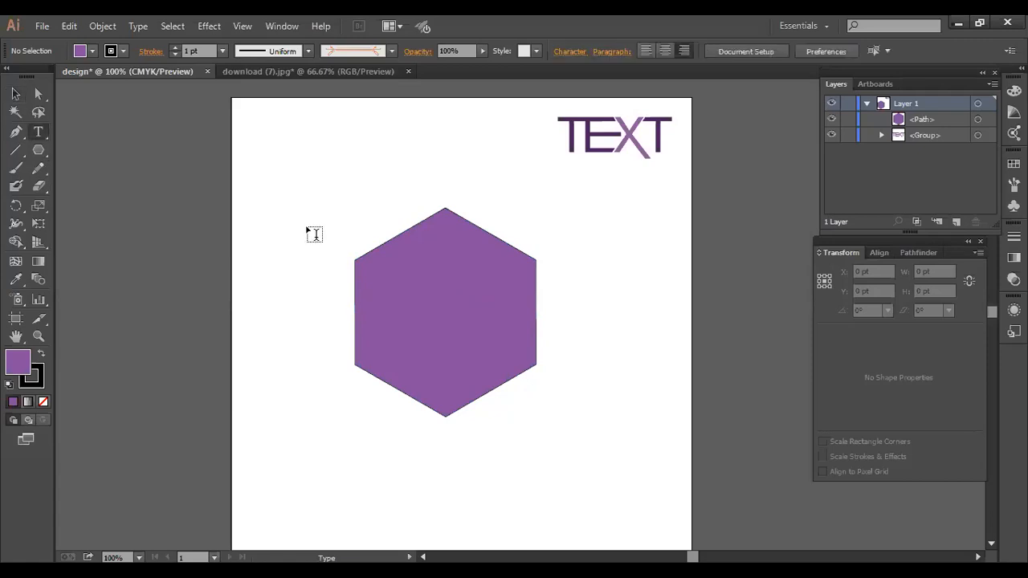
click(273, 207)
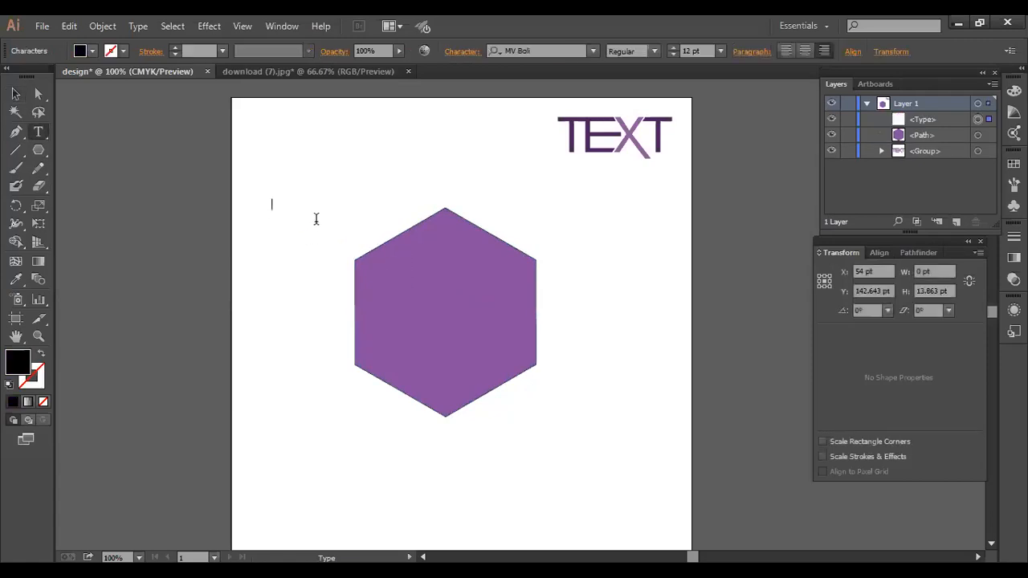
text(H)
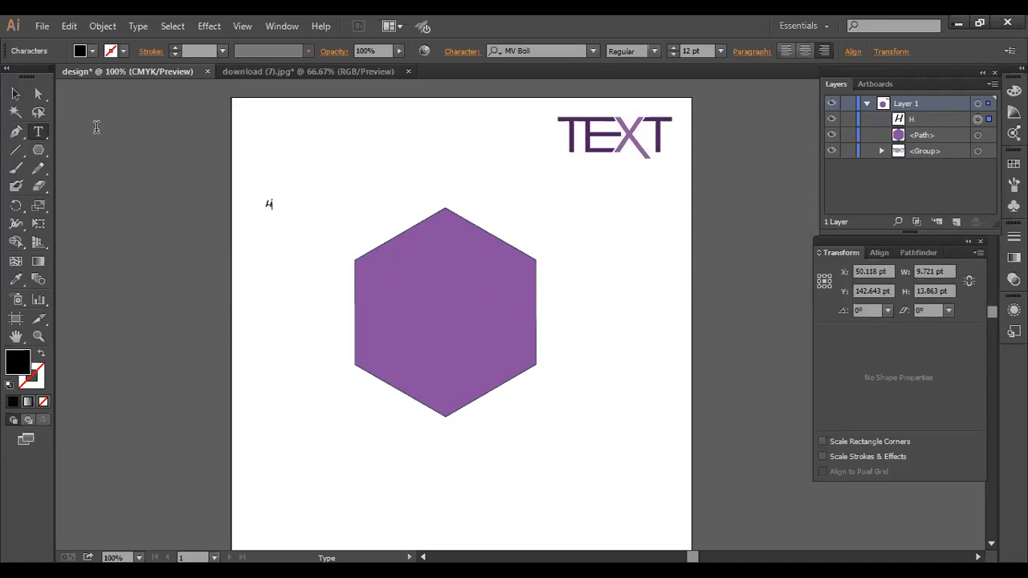
click(13, 95)
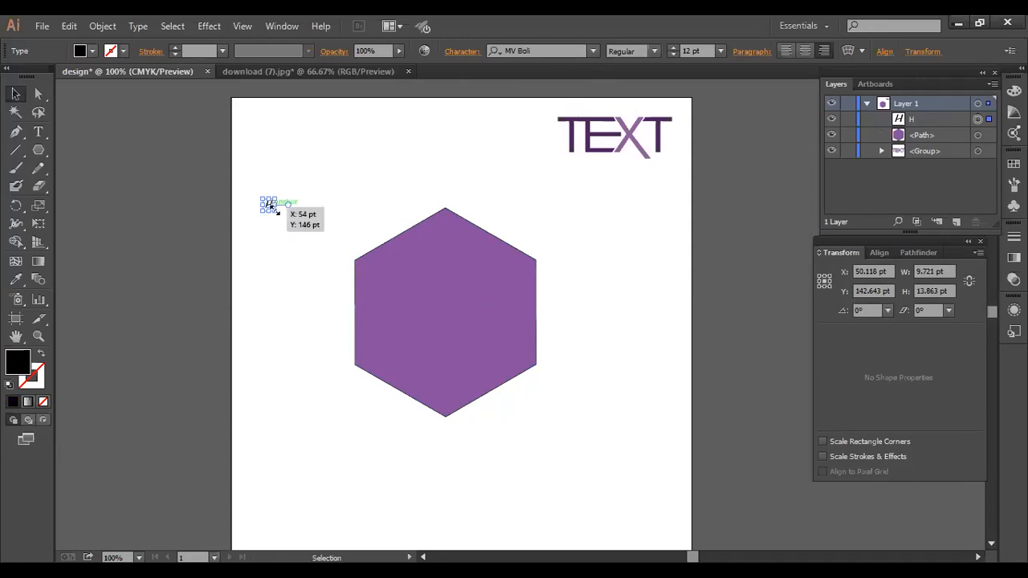
key(shift)
drag(275, 211, 310, 261)
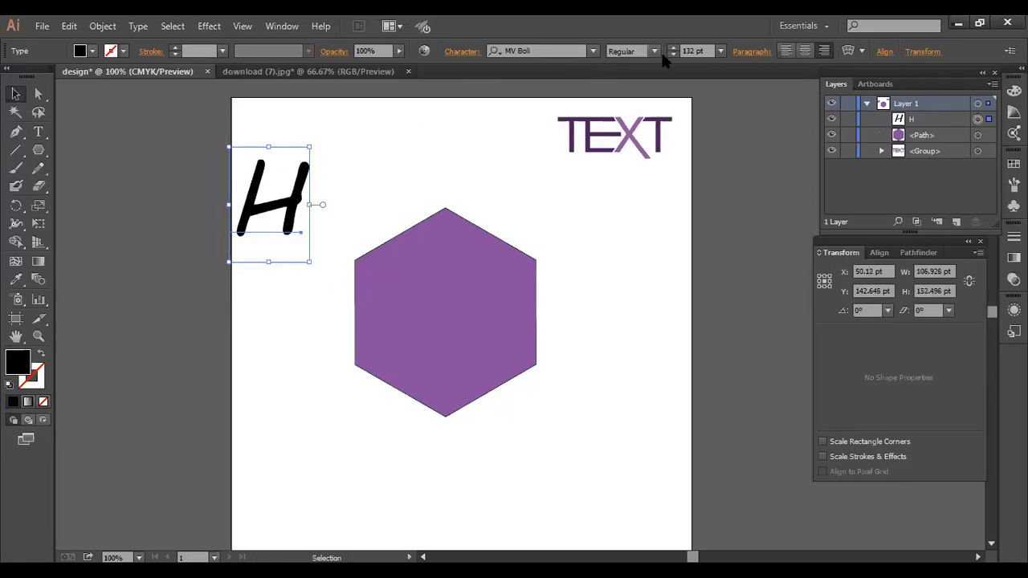
Try the Modern No. 20 font on the letter H, and settle on MS Reference Sans Serif.
click(594, 51)
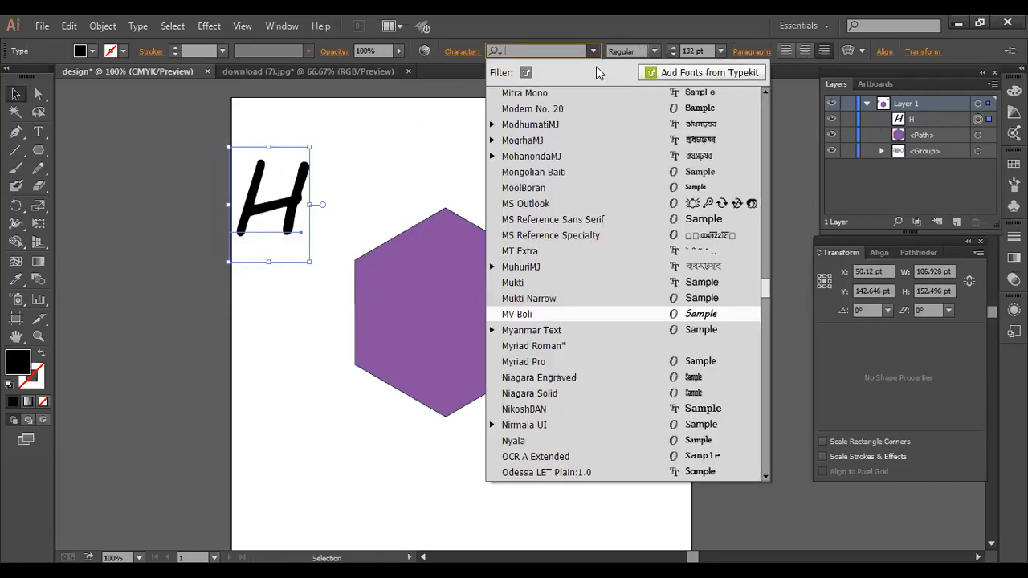
click(602, 110)
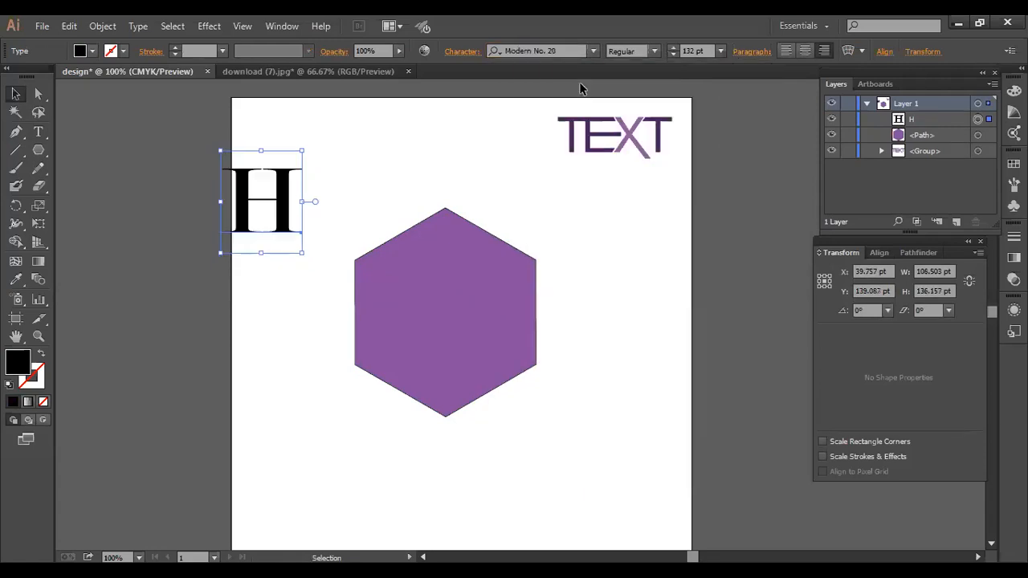
click(593, 52)
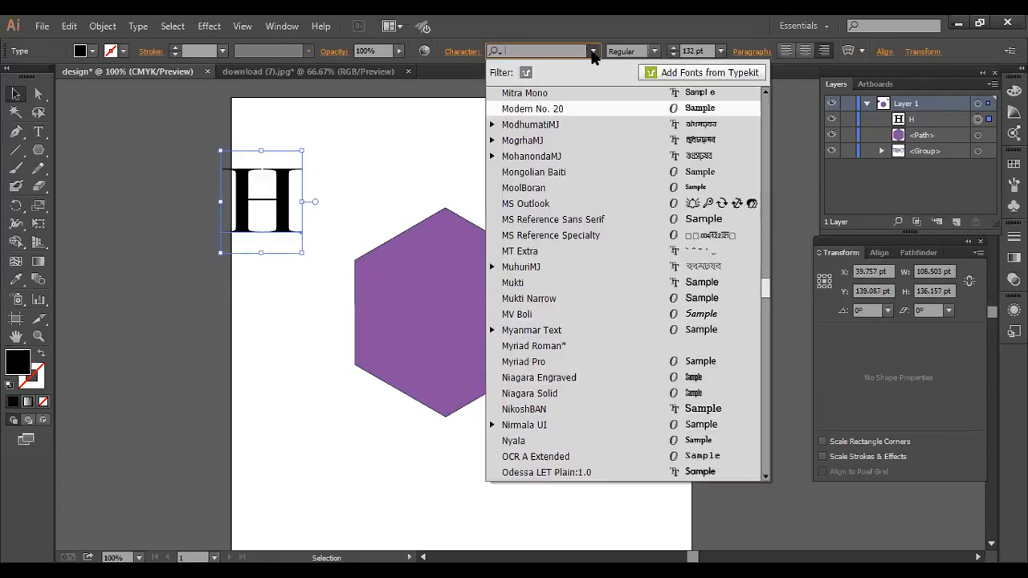
click(627, 219)
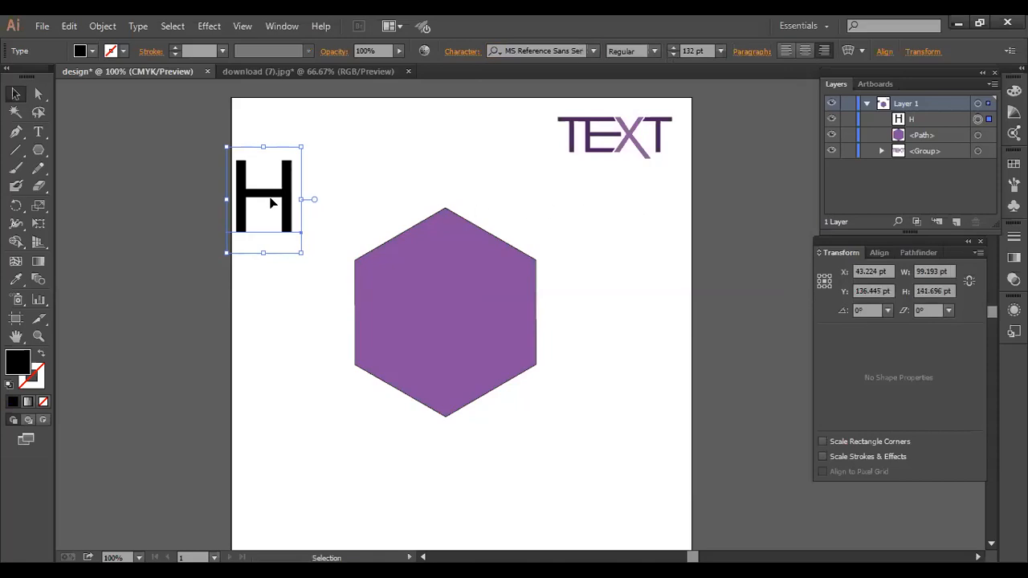
Center the H on the hexagon at about X 285, Y 294 pt, enlarged proportionally to about 229 pt type size, and deselect it.
drag(278, 202, 450, 305)
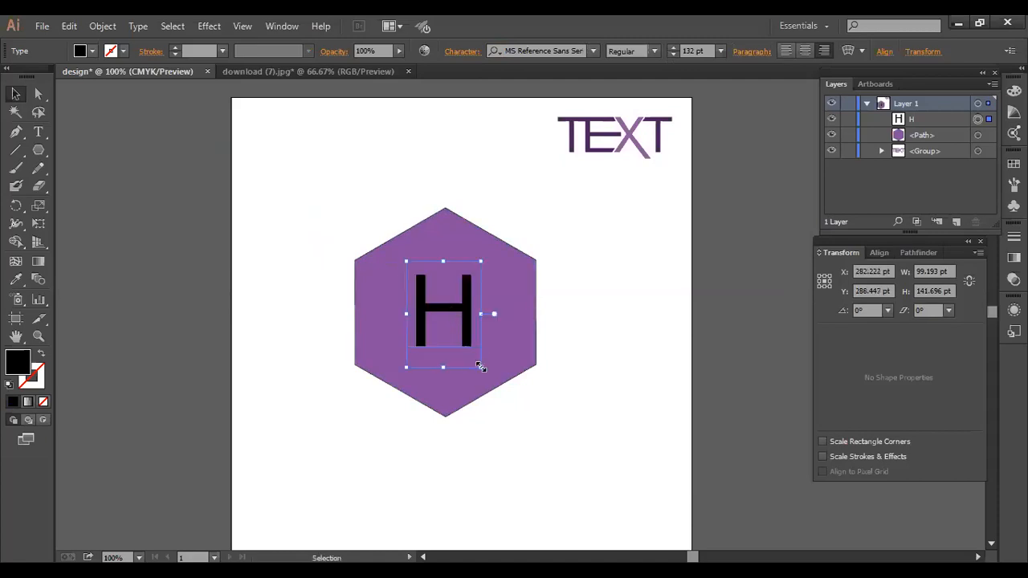
drag(480, 367, 520, 409)
key(Down)
key(Down)
key(Down)
key(Down)
key(Down)
key(Down)
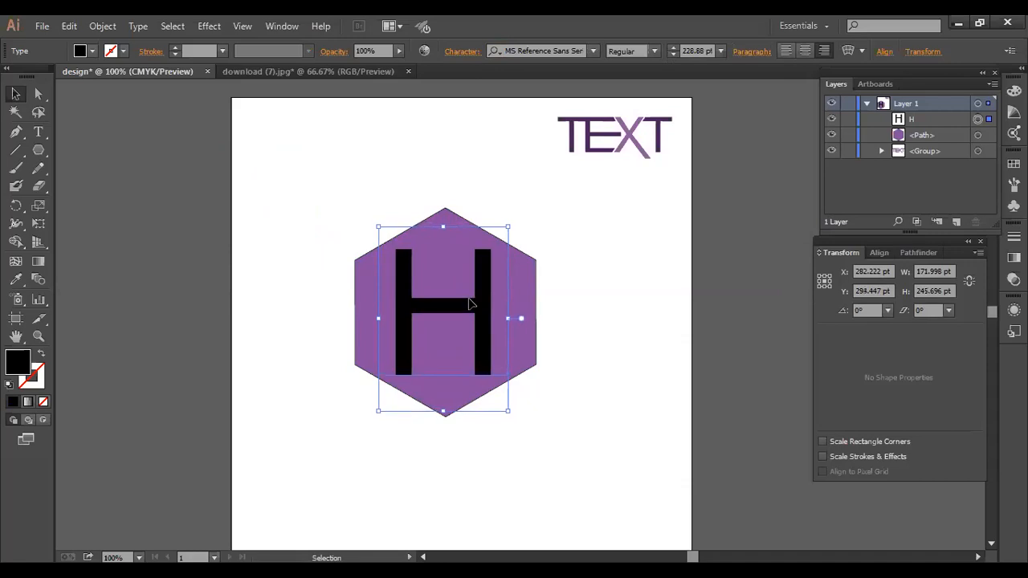
key(Right)
key(Right)
key(Right)
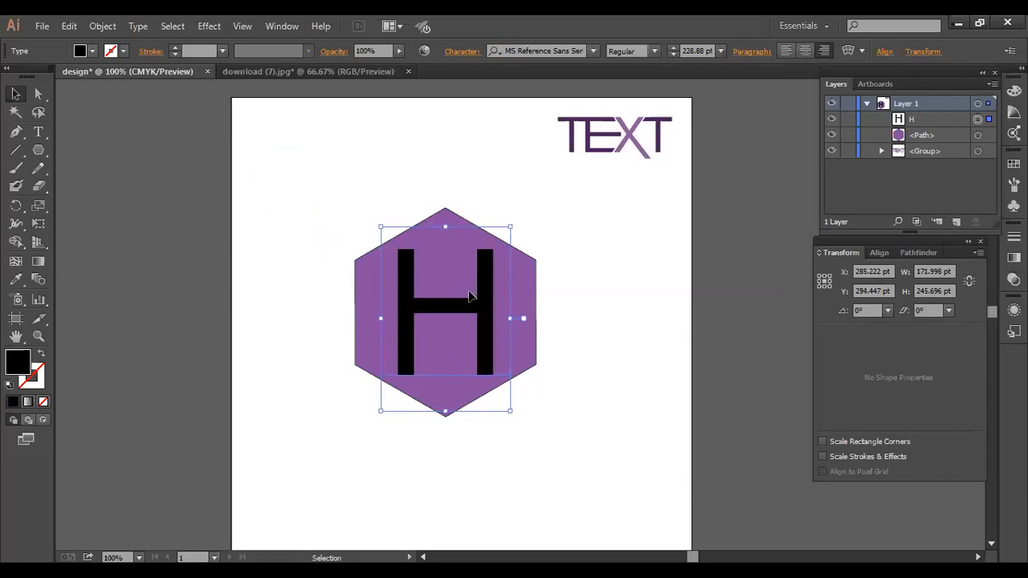
click(383, 190)
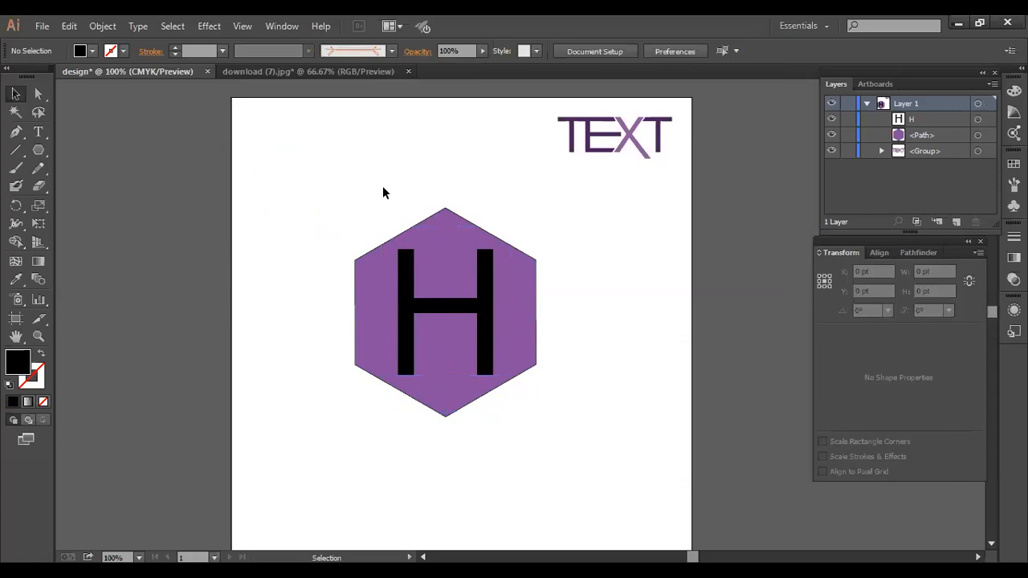
Show the rulers and place horizontal guides at Y 217 and 354 pt, through the hexagon's upper and lower side corners.
key(a)
key(ctrl+r)
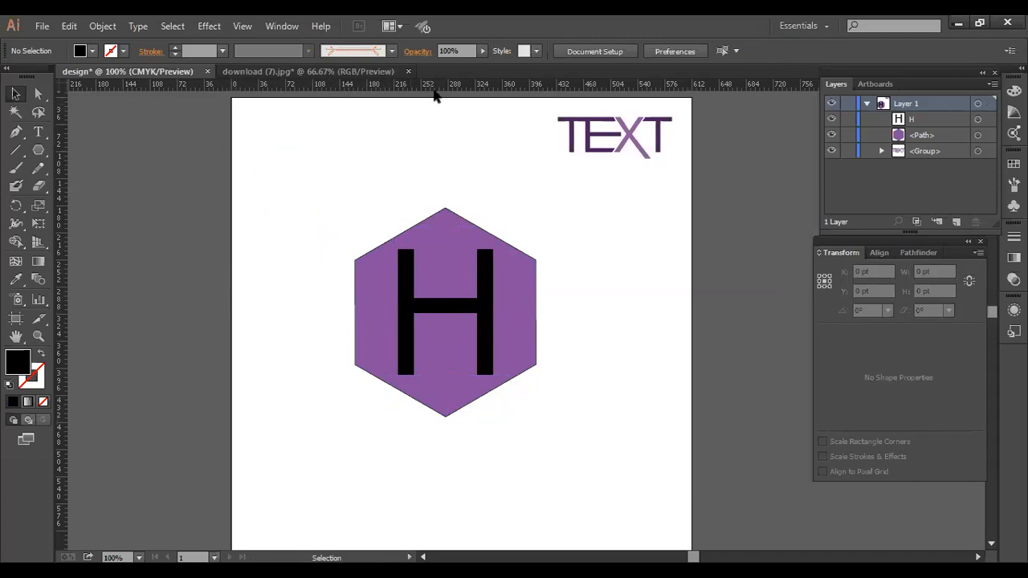
drag(434, 90, 463, 249)
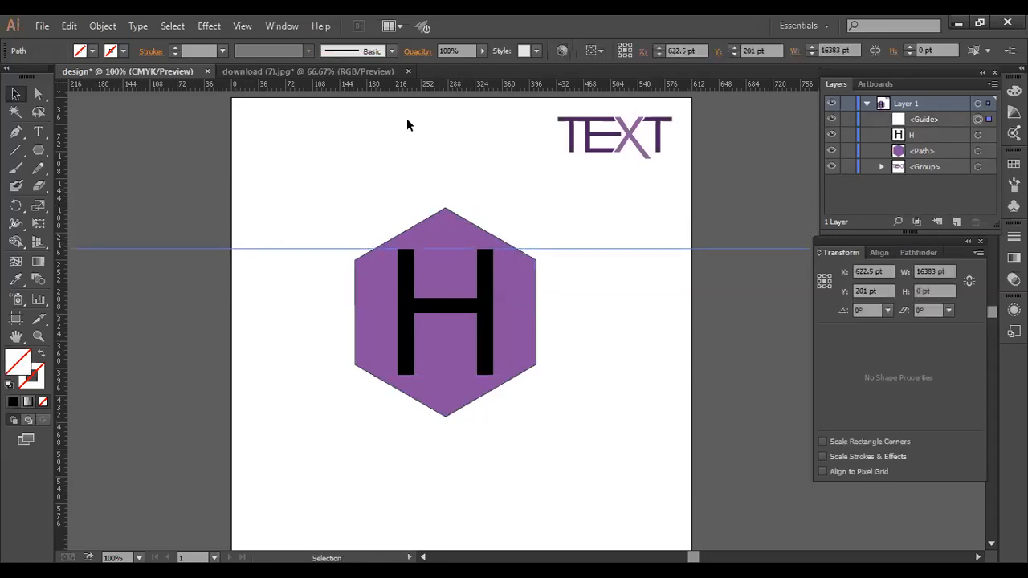
drag(414, 86, 468, 363)
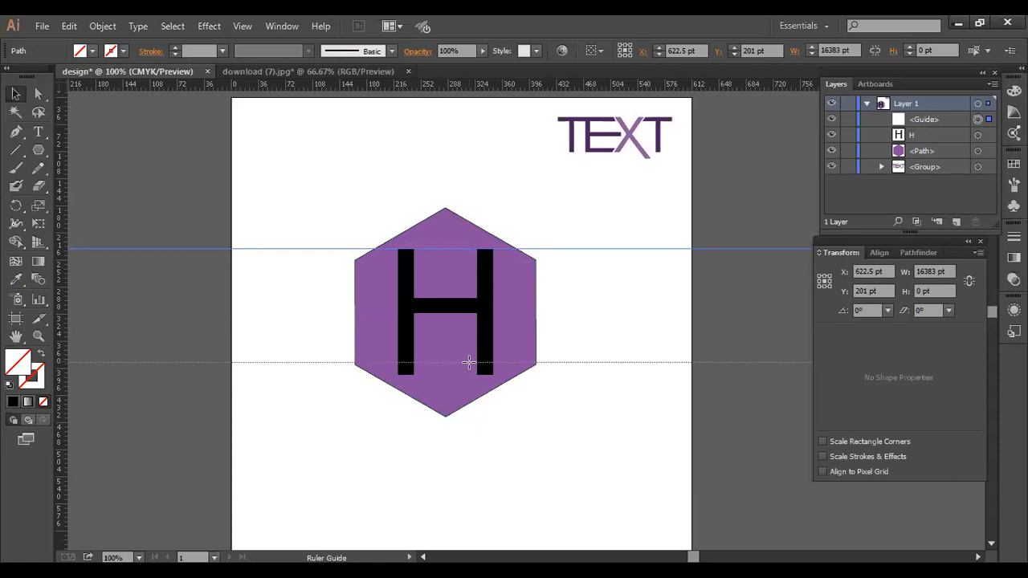
drag(468, 362, 468, 363)
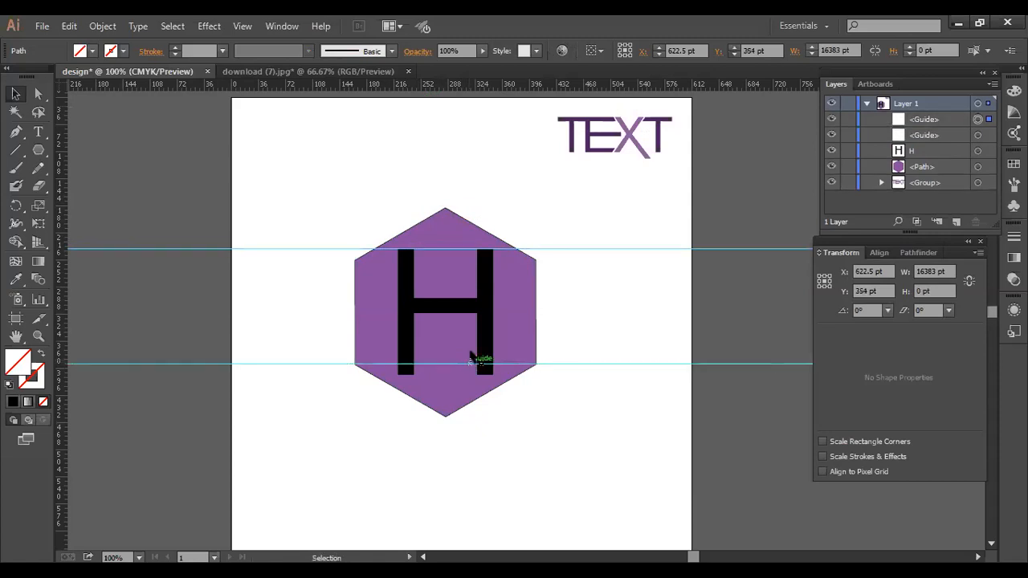
drag(436, 247, 440, 258)
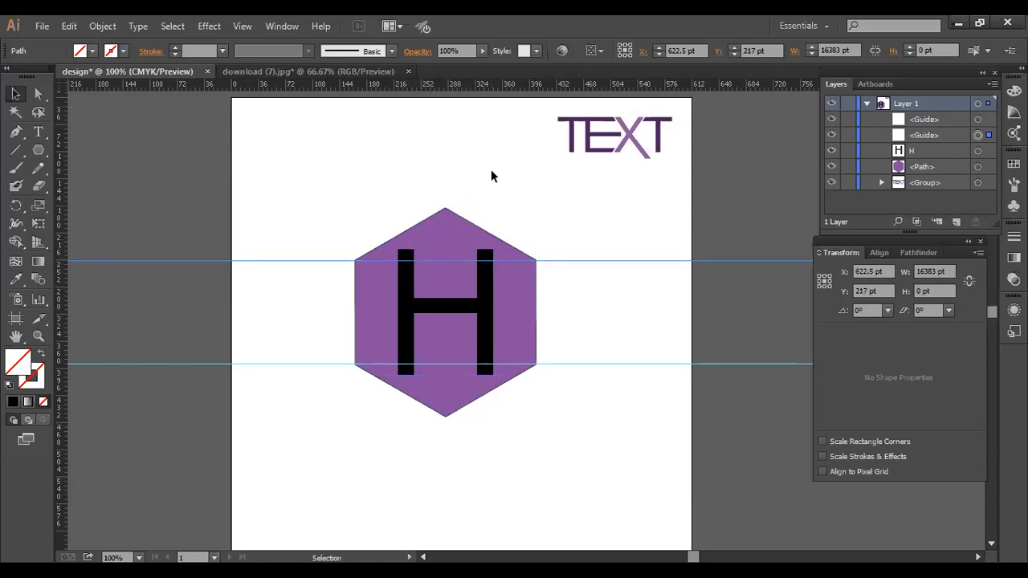
Nudge the H down 1 pt and add a vertical guide at X 285 pt through the hexagon's top and bottom corners.
click(490, 306)
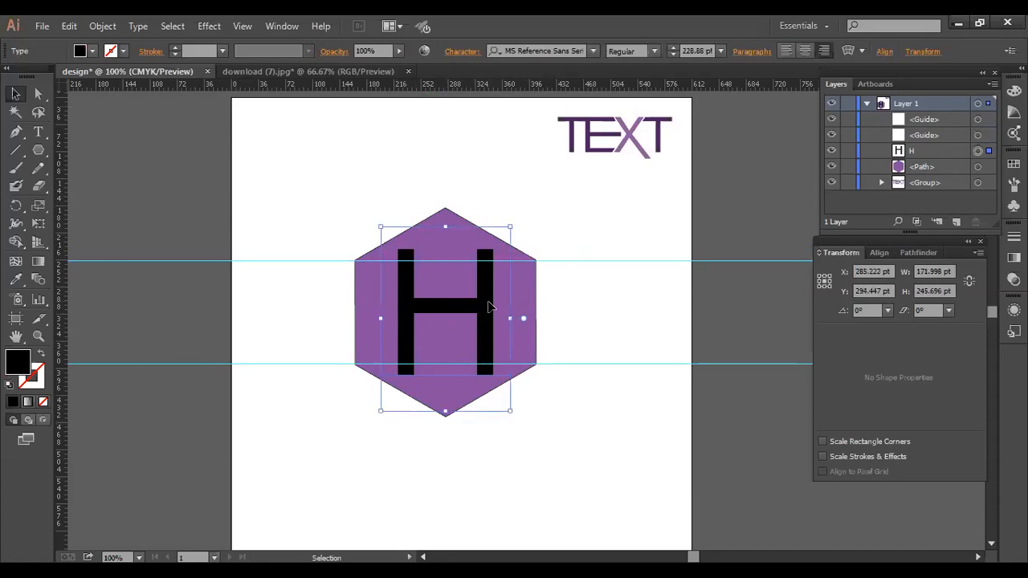
key(Down)
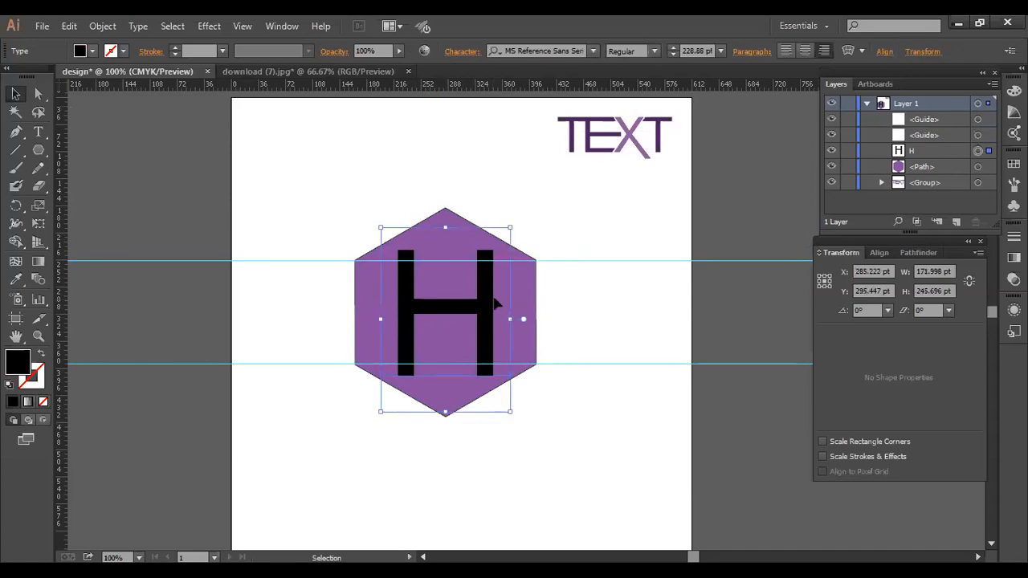
click(338, 207)
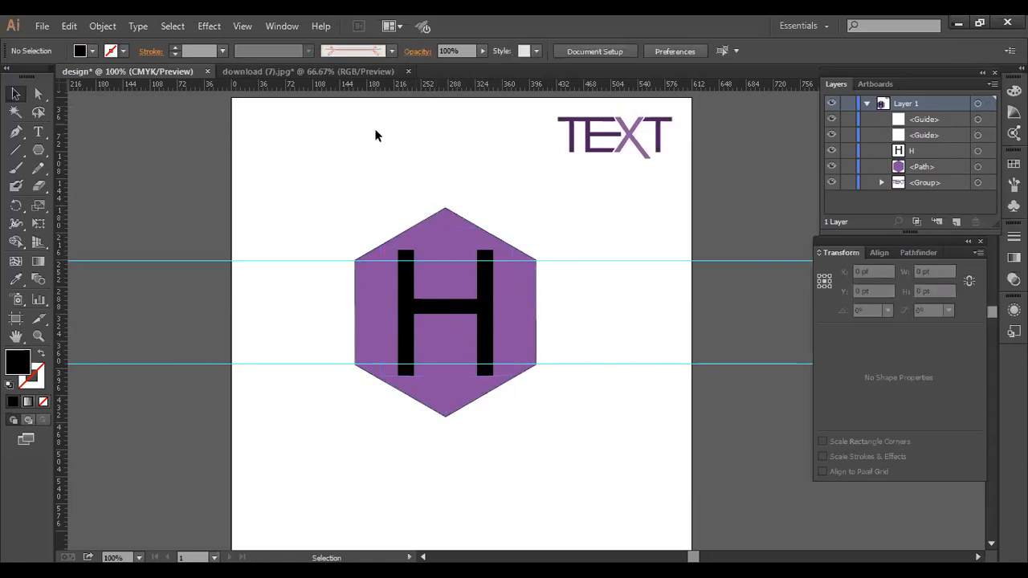
drag(62, 308, 446, 359)
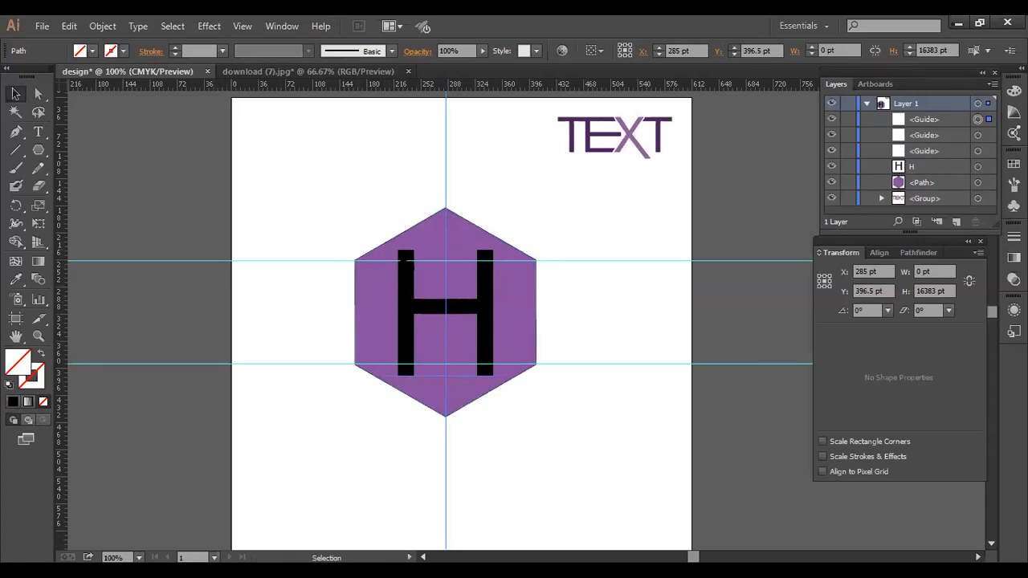
Convert the letter H to outlines.
right_click(411, 281)
click(406, 291)
right_click(405, 290)
click(461, 391)
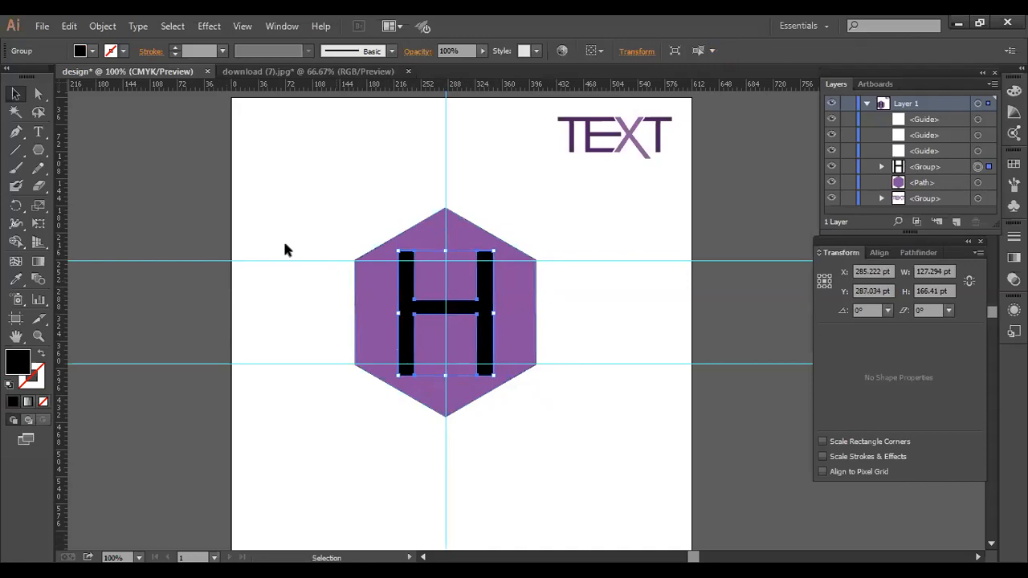
Select the two top anchor points of the H's left stem and extend them straight up to the level of the hexagon's top corner.
click(39, 94)
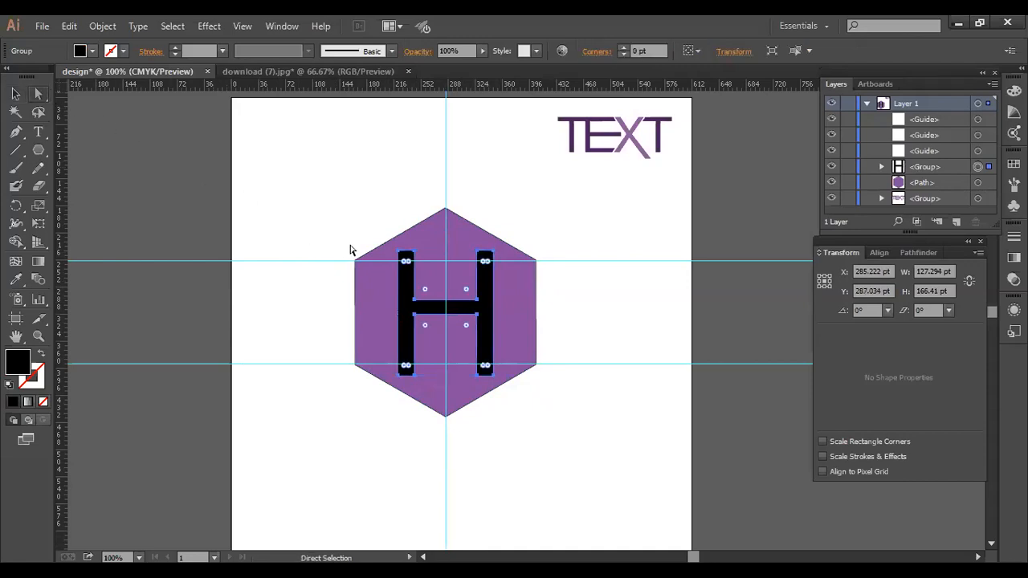
click(412, 256)
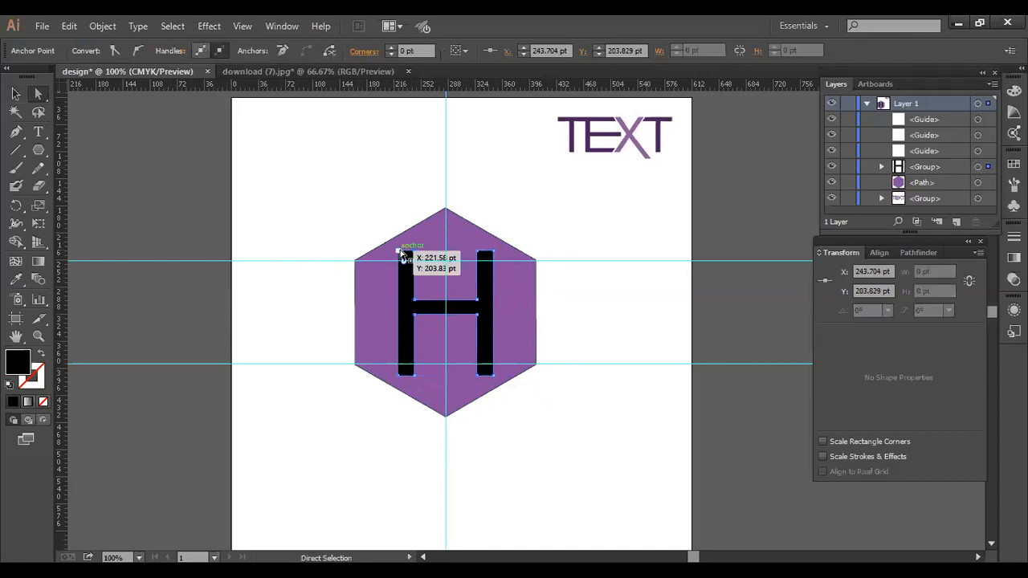
shift+click(400, 252)
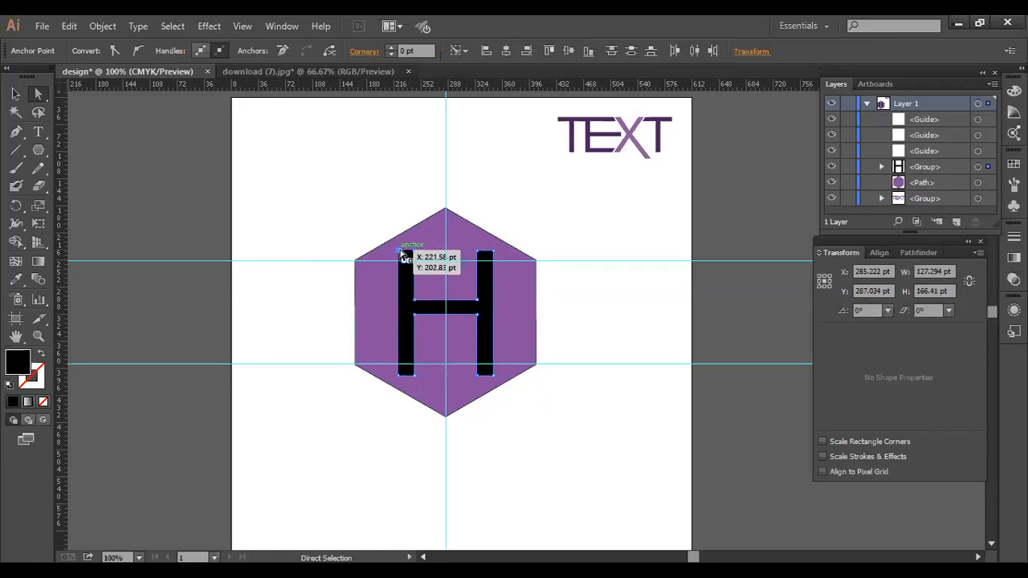
key(shift+Up)
key(Up)
key(Up)
key(Up)
key(Up)
key(Up)
key(Up)
key(Up)
key(Up)
key(Up)
key(Up)
key(Up)
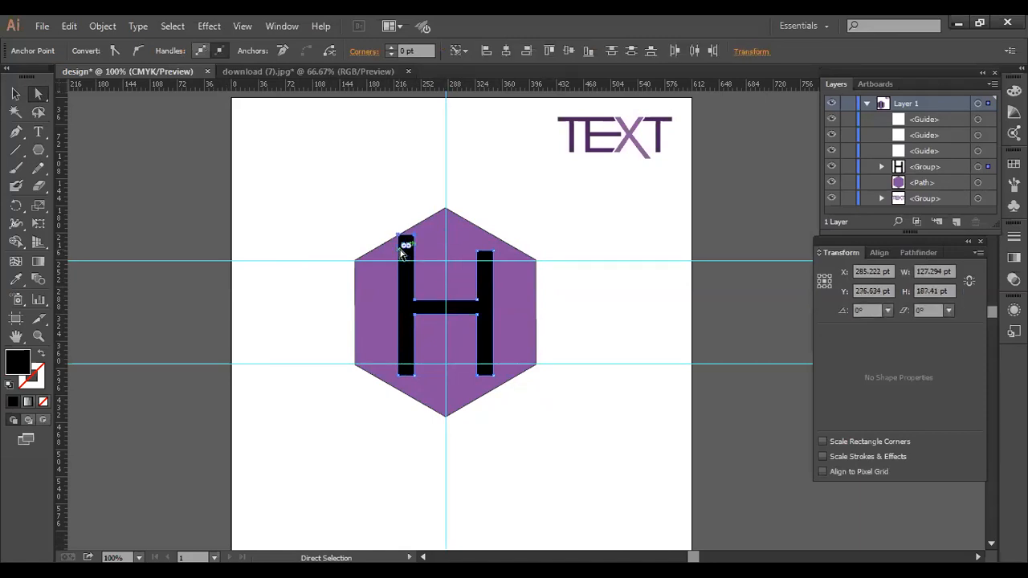
key(Up)
key(Up)
key(Up)
key(Up)
key(Up)
key(Up)
key(Up)
key(Up)
key(Up)
key(Up)
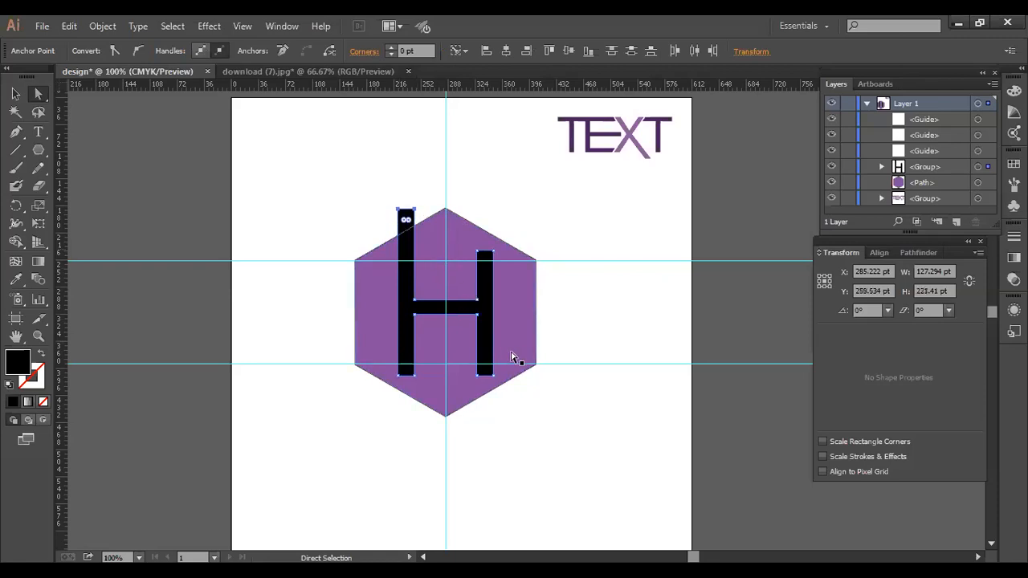
Select the two bottom anchor points of the H's right stem and extend them straight down to about Y 434 pt, past the hexagon.
click(495, 376)
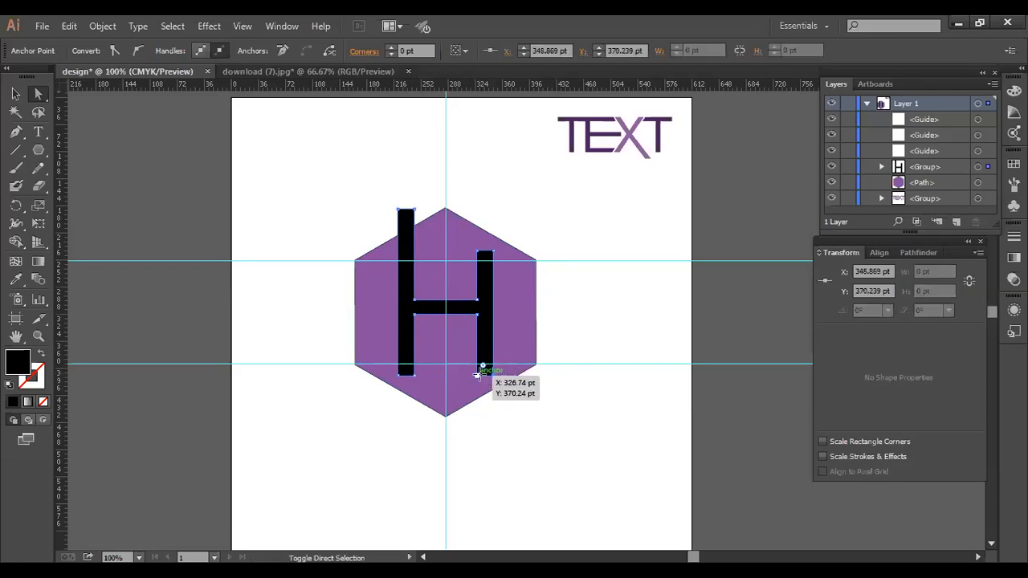
shift+click(480, 374)
key(Down)
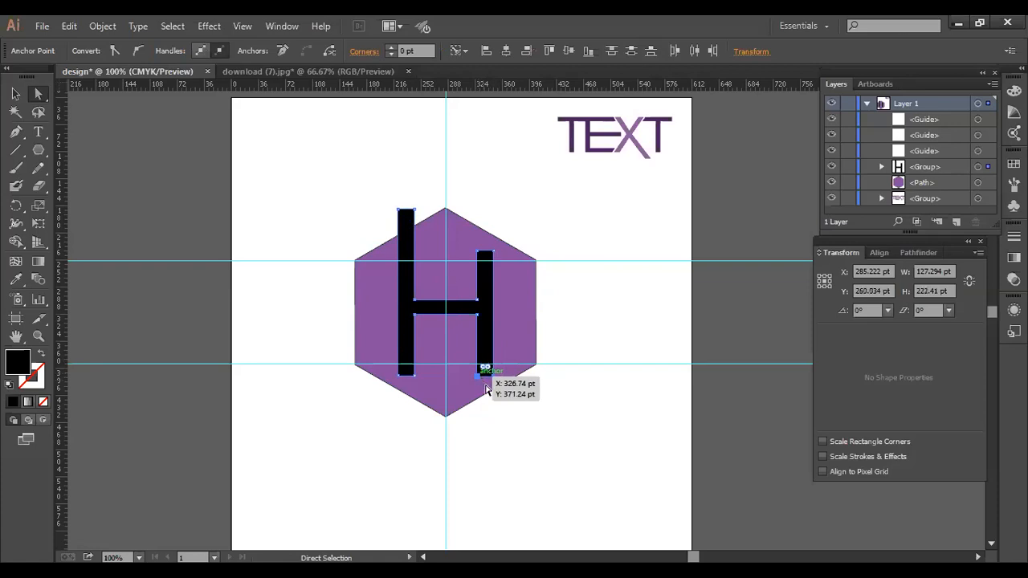
key(Down)
key(Down)
key(Down)
key(Down)
key(Down)
key(Down)
key(Down)
key(Down)
key(Down)
key(Down)
key(Down)
key(Down)
key(Down)
key(Down)
key(Down)
key(Down)
key(Down)
key(Down)
key(Down)
key(Down)
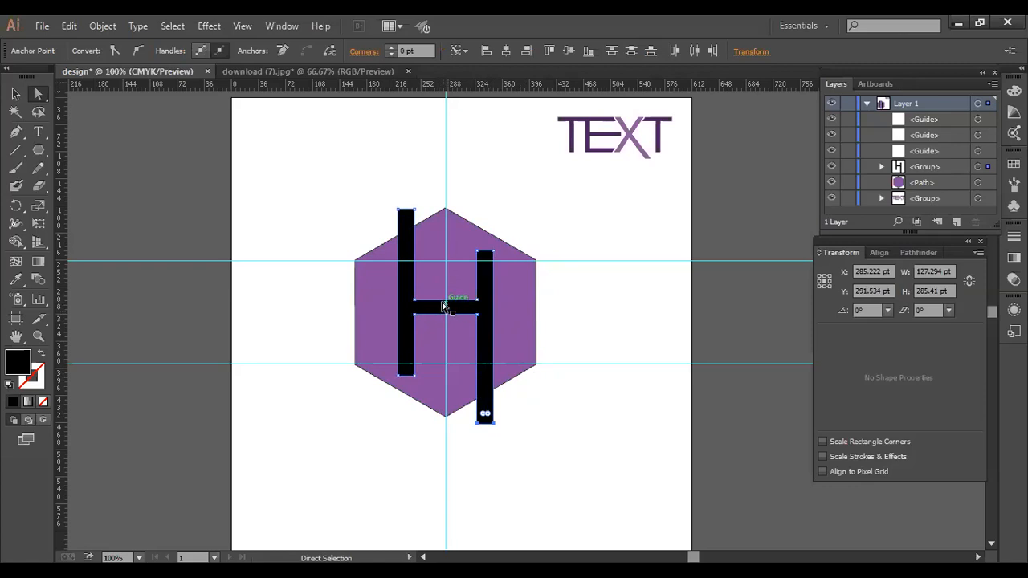
Enlarge the whole H proportionally from its center to about 150 × 337 pt, deselect it, and activate the Direct Selection tool.
click(16, 94)
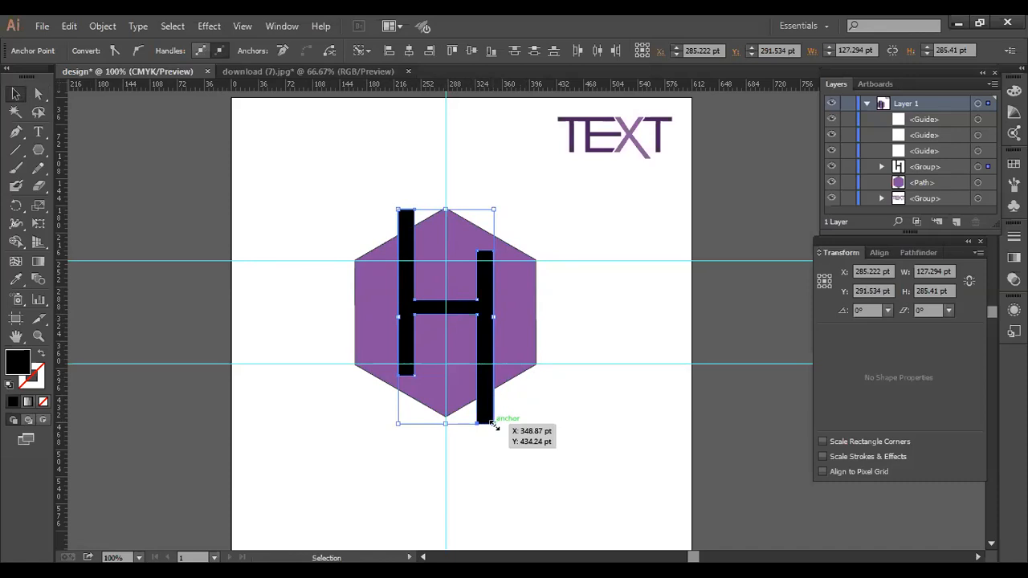
drag(492, 424, 522, 445)
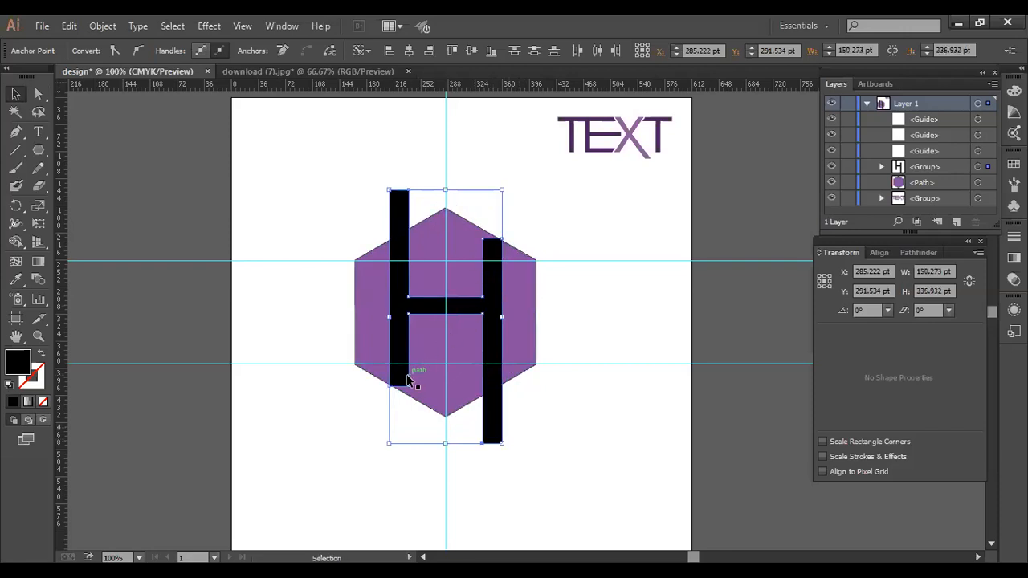
click(591, 425)
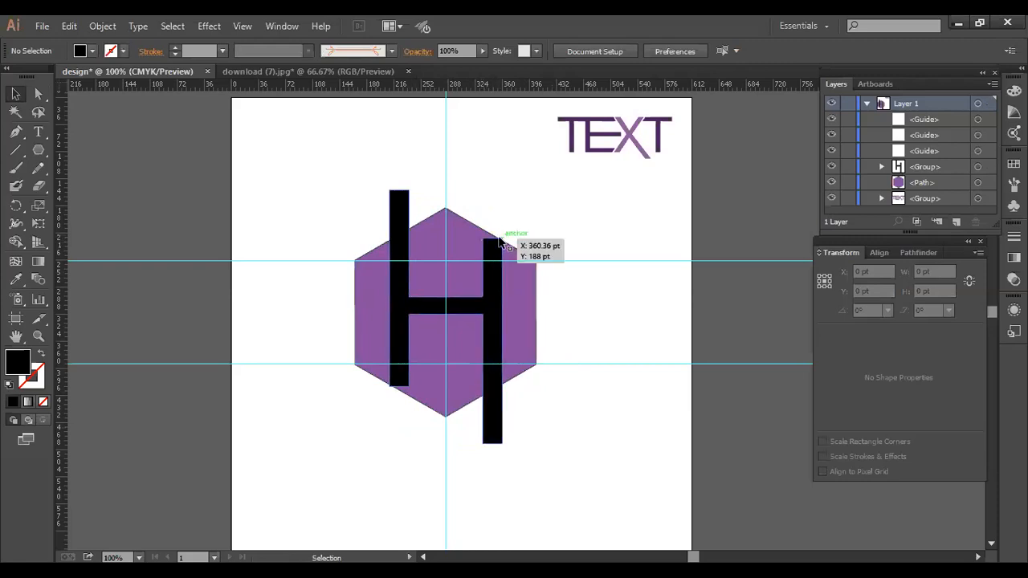
click(38, 93)
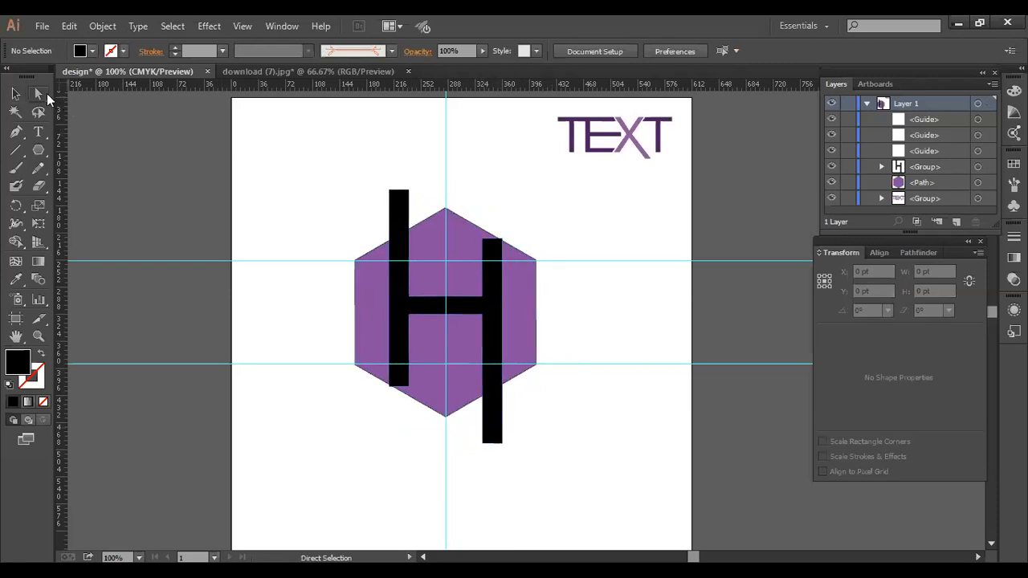
Slant the top of the H's right stem along the hexagon edge by lowering its top-right anchor point to about Y 204 pt.
click(498, 240)
key(Down)
key(Down)
key(Down)
key(Down)
key(Down)
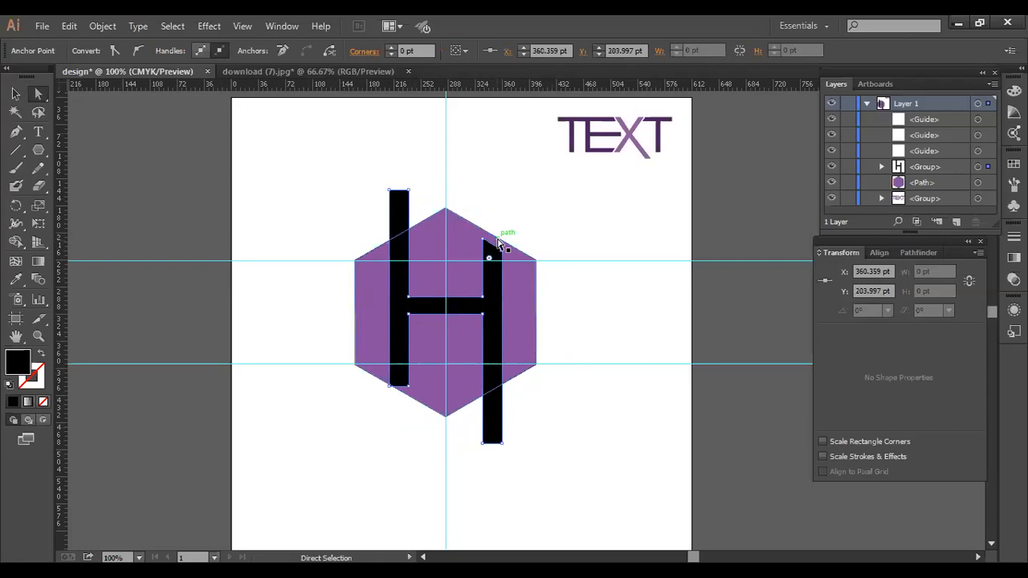
click(518, 210)
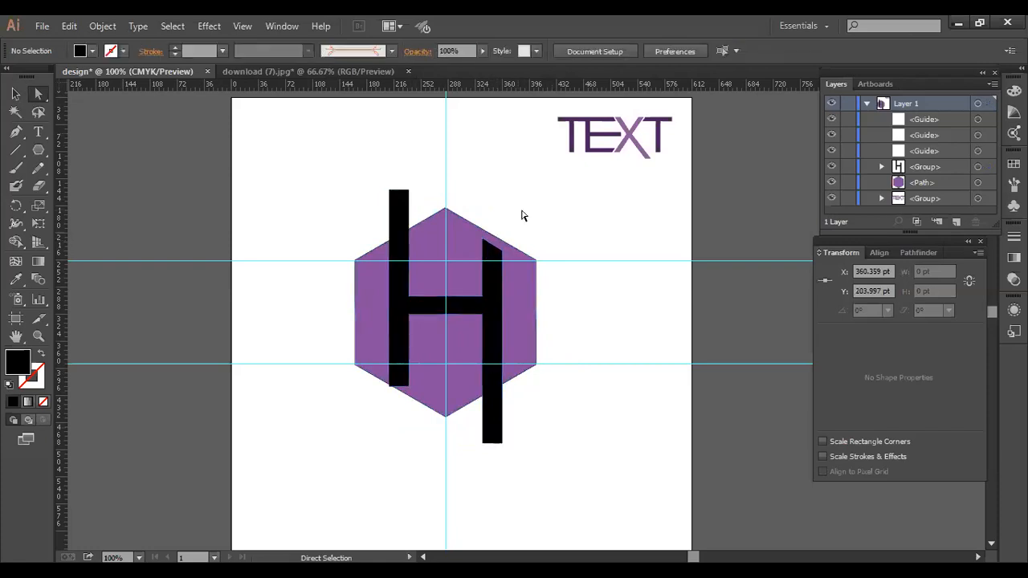
click(485, 241)
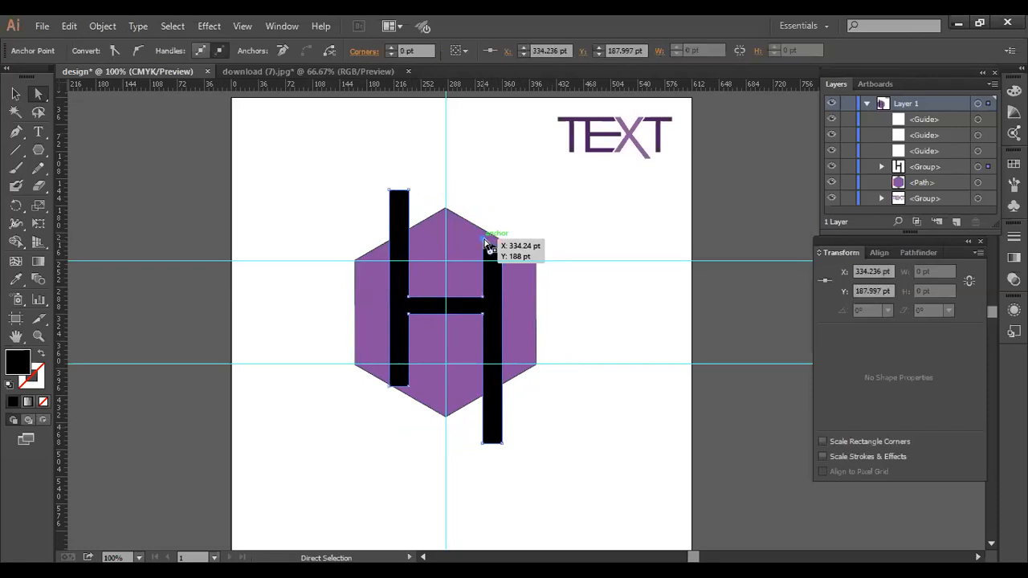
click(518, 243)
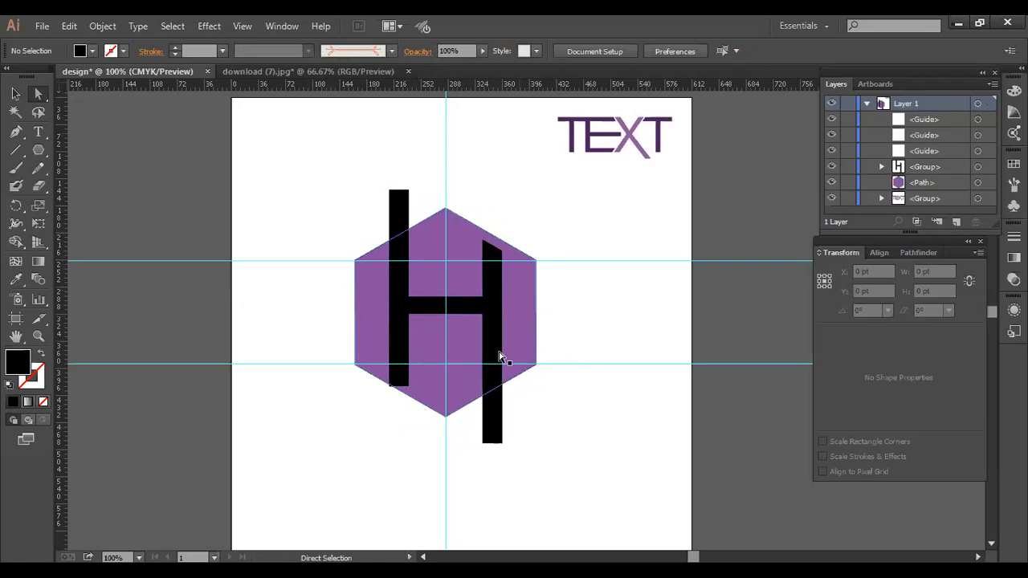
Slant the bottom of the H's left stem by raising its bottom-left anchor point to about Y 370 pt, and deselect it.
click(393, 391)
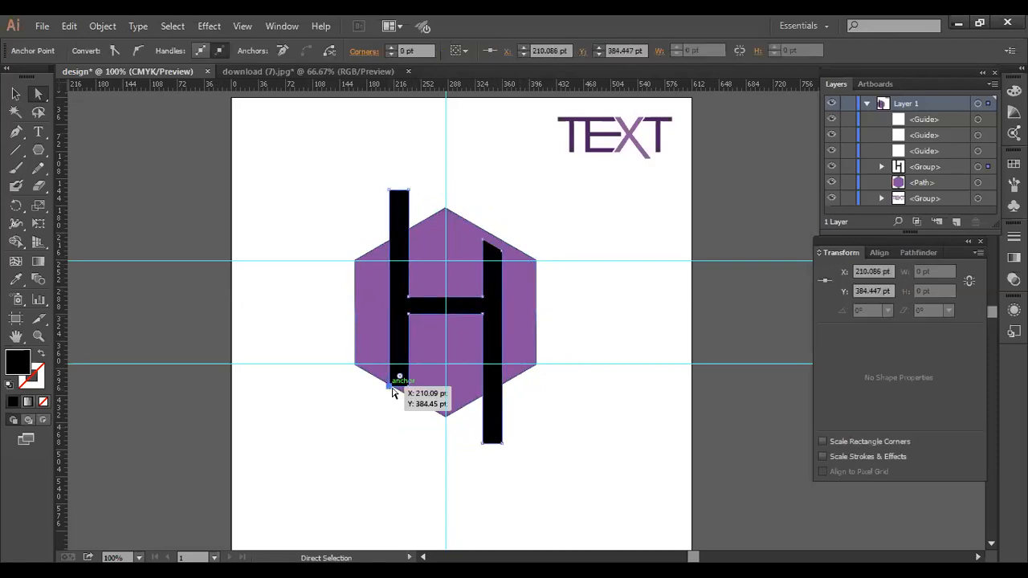
key(Up)
key(Up)
key(Up)
key(shift+Up)
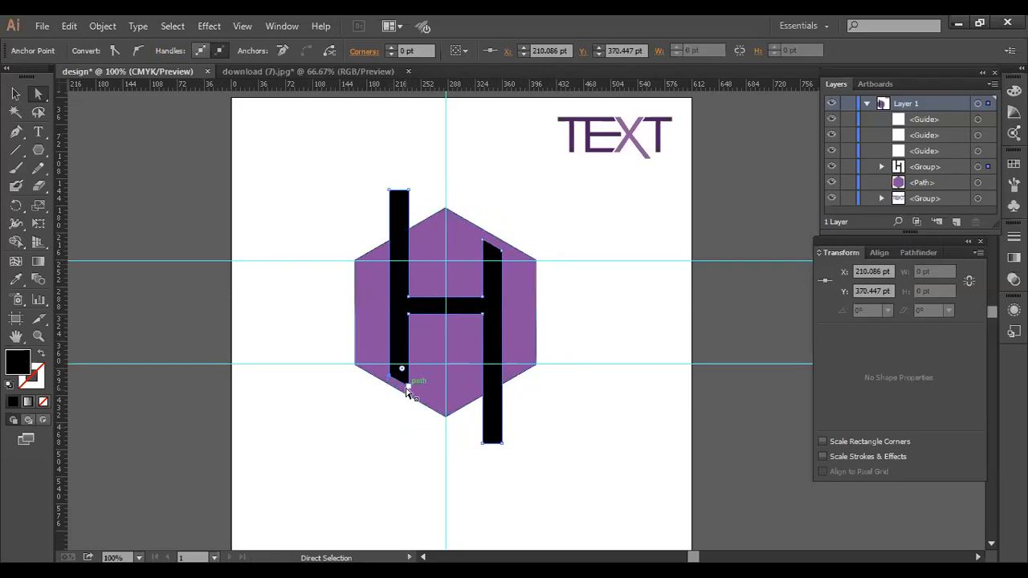
click(383, 433)
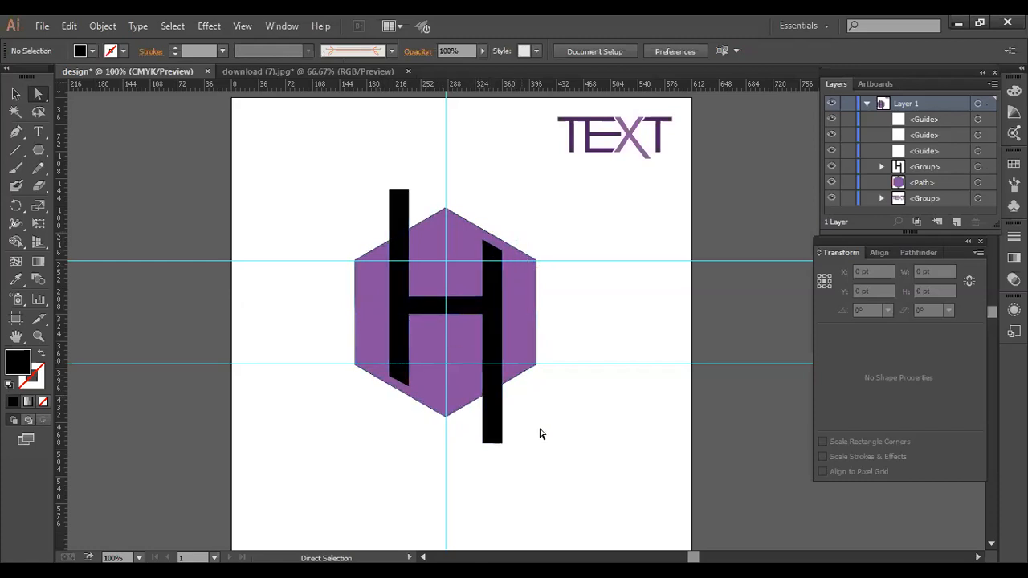
Divide the hexagon and the H with Pathfinder, ungroup the resulting pieces, and deselect them.
drag(345, 203, 543, 404)
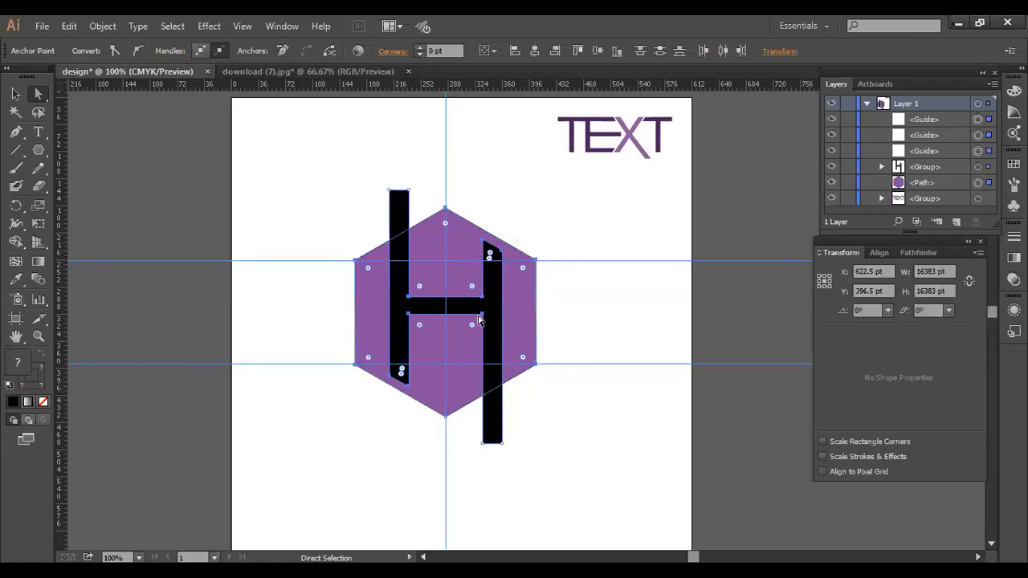
click(916, 253)
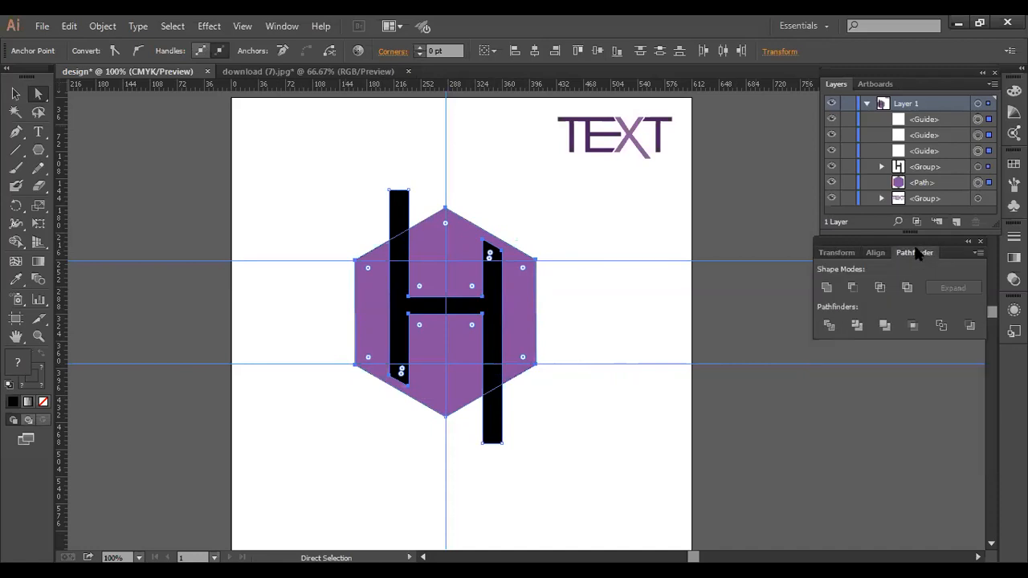
click(828, 326)
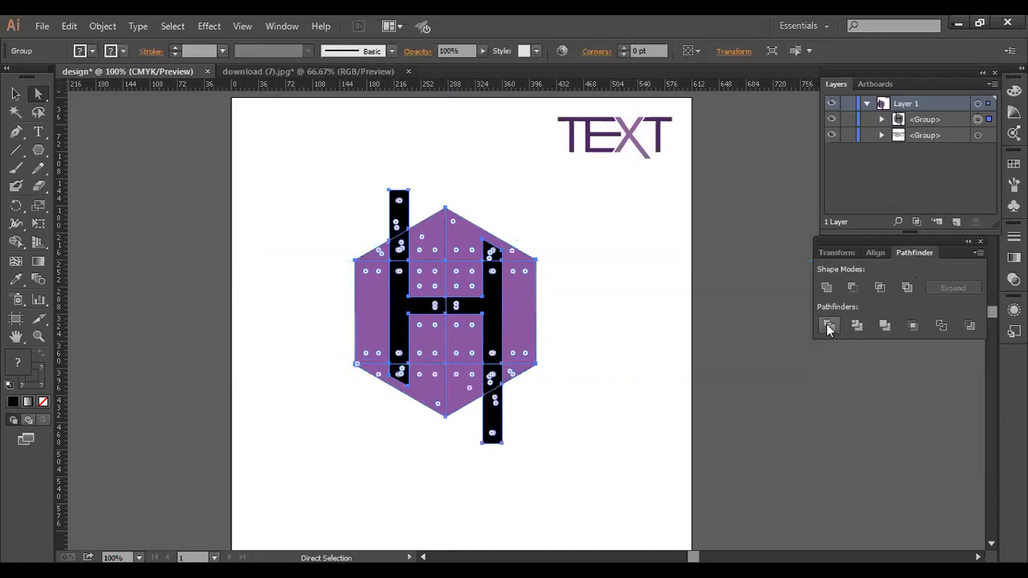
right_click(520, 341)
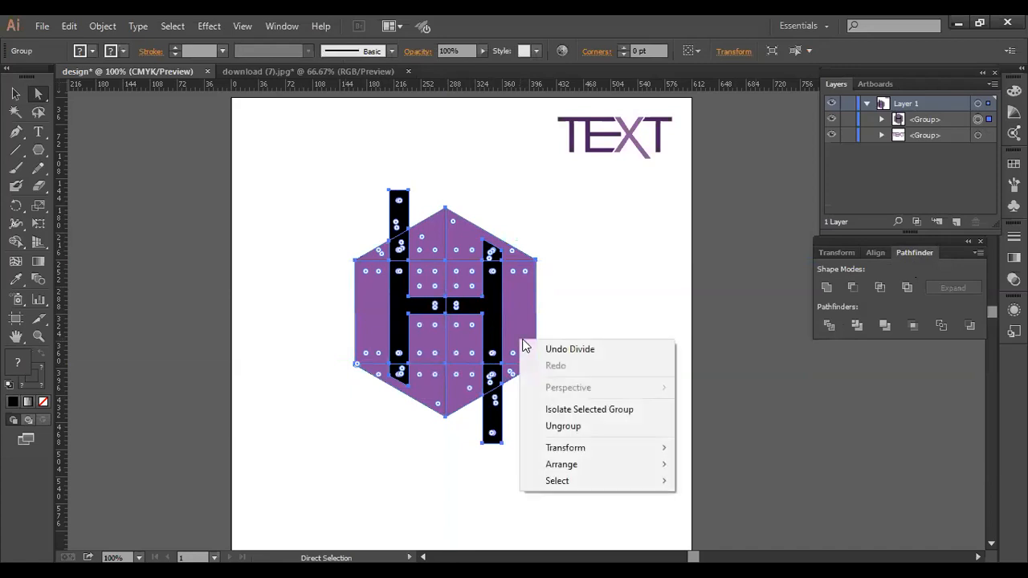
click(568, 427)
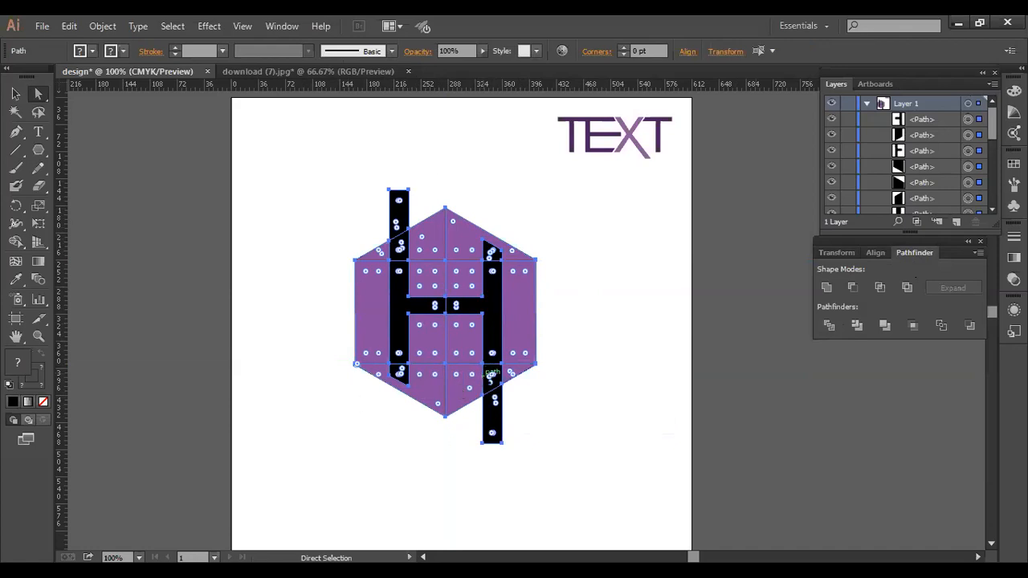
click(631, 332)
Delete the two stem pieces of the H that stick out beyond the hexagon's lower and upper edges.
click(493, 398)
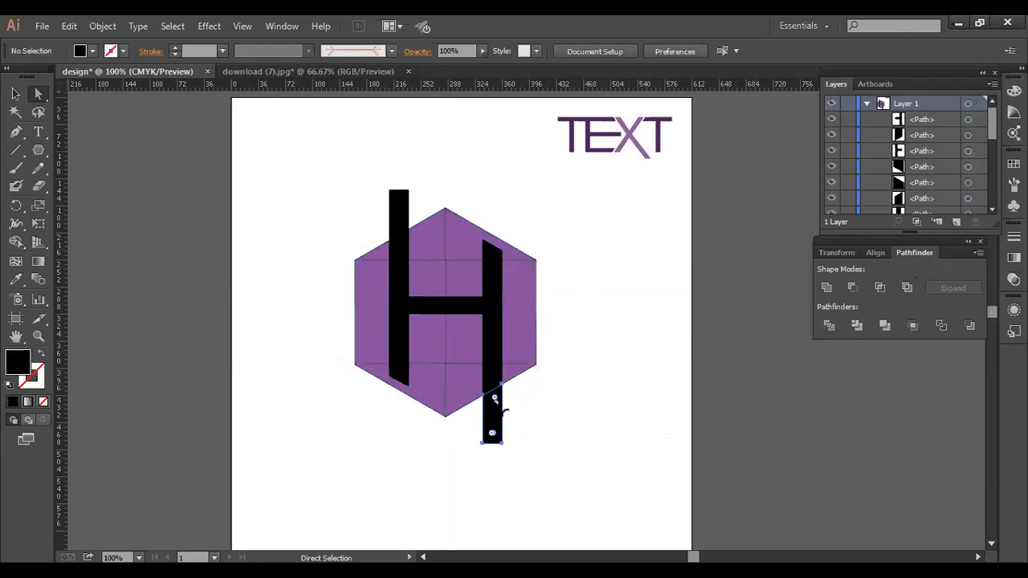
click(495, 399)
key(Delete)
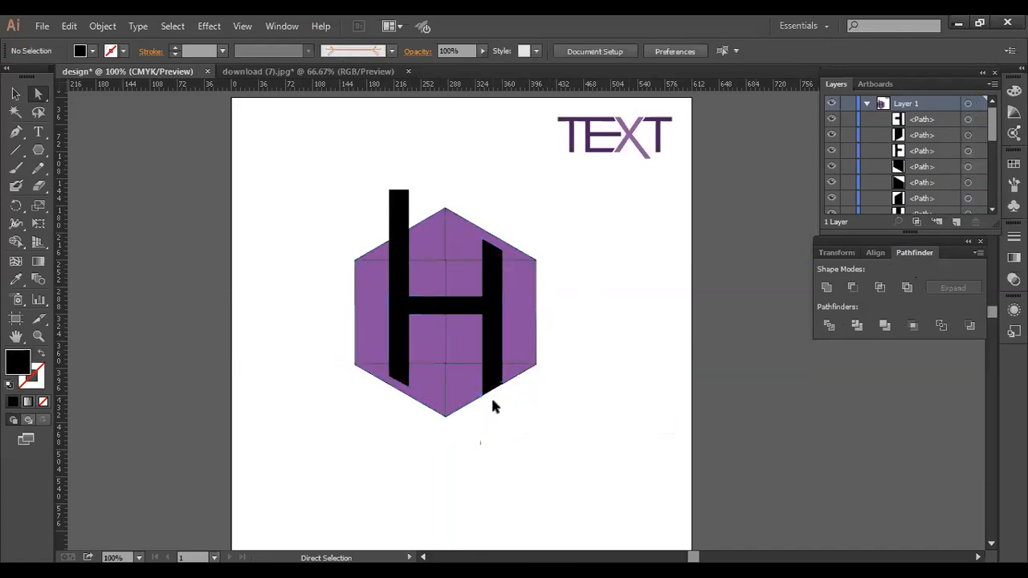
click(399, 202)
key(Delete)
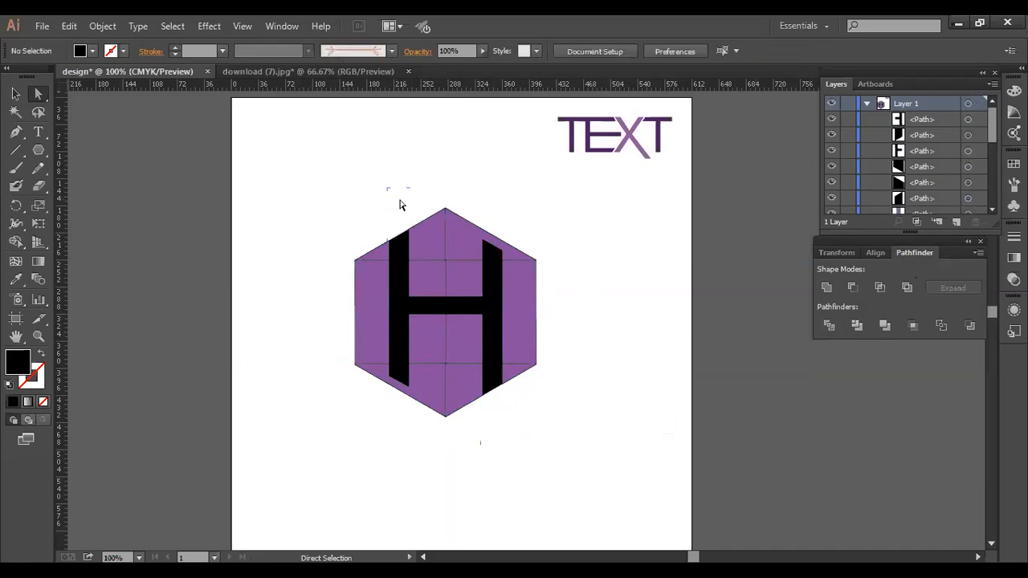
Delete all the black H pieces inside the hexagon, leaving a cut-out letter shape.
click(488, 255)
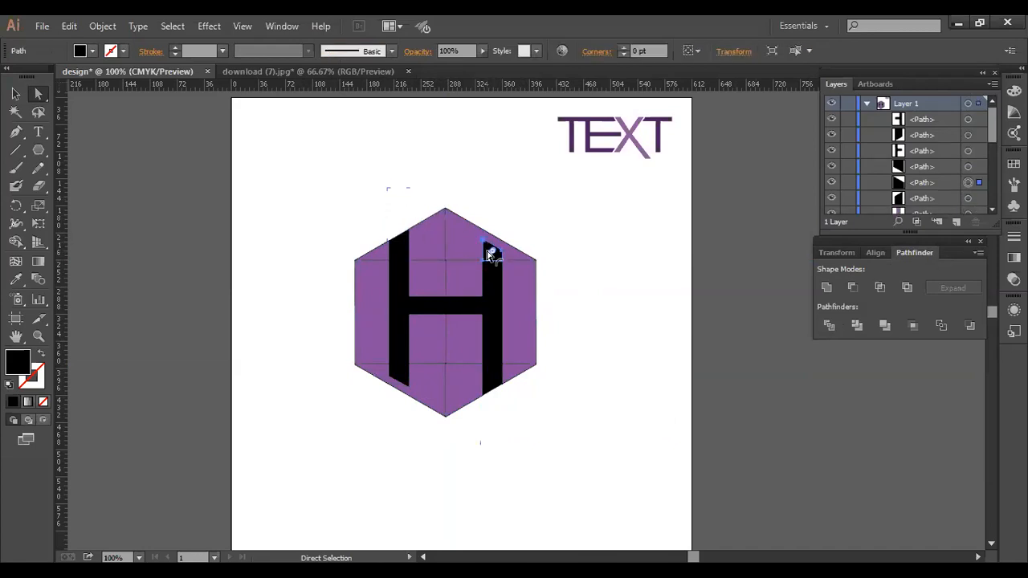
key(Delete)
click(489, 273)
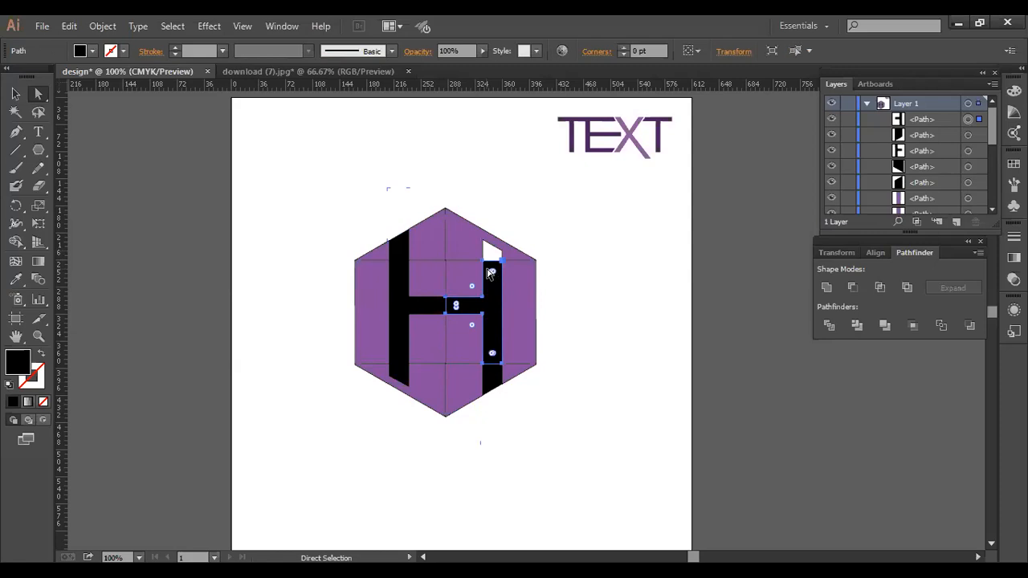
key(Delete)
click(496, 376)
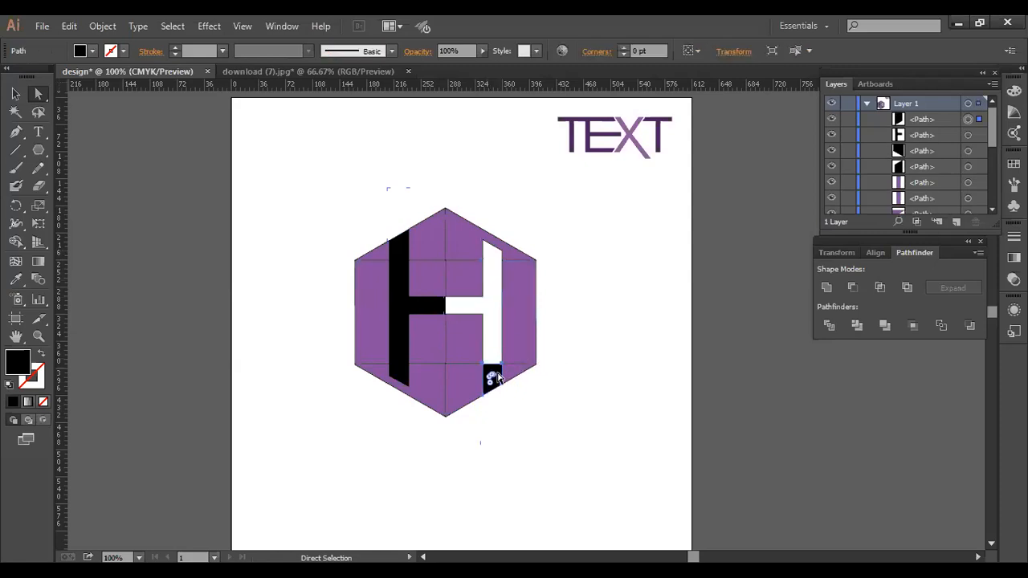
key(Delete)
click(424, 300)
key(Delete)
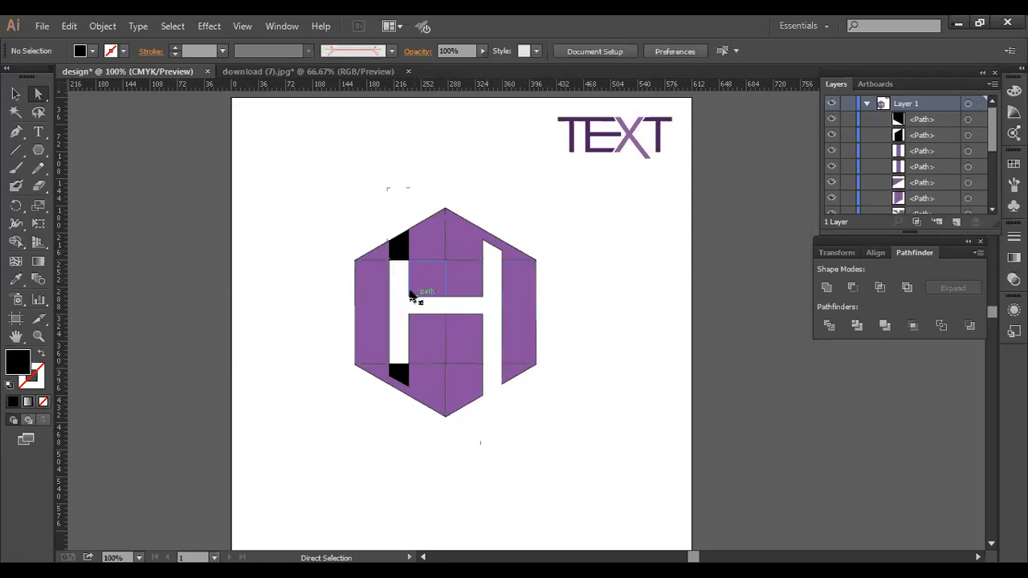
click(394, 254)
key(Delete)
click(400, 371)
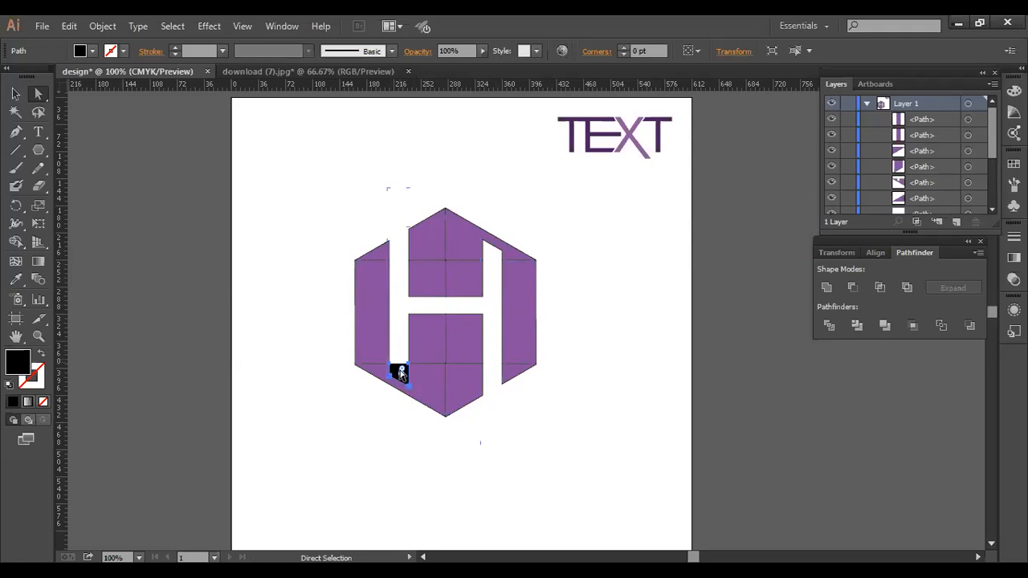
key(Delete)
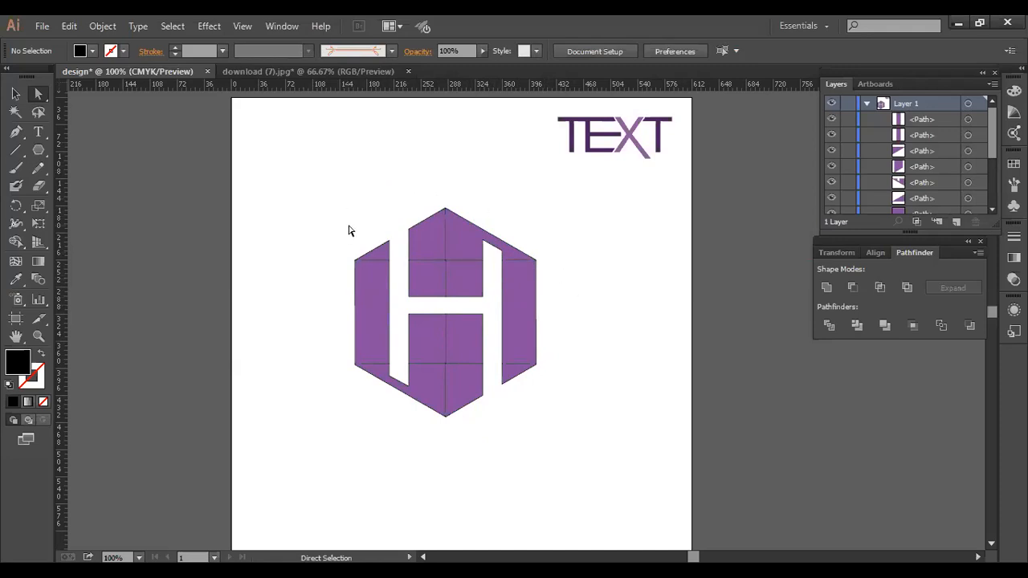
Undo the piece deletions, the ungrouping and the Divide to bring back the whole H, hexagon and guides.
key(ctrl+z)
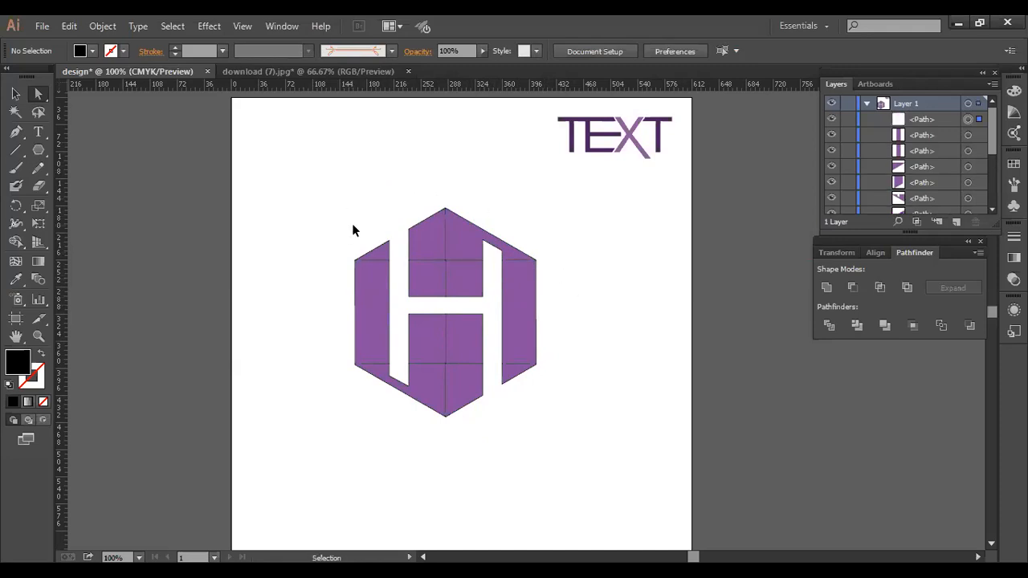
key(ctrl+z)
key(ctrl+z)
key(ctrl+z)
key(ctrl+z)
key(ctrl+z)
key(ctrl+z)
key(ctrl+z)
key(ctrl+z)
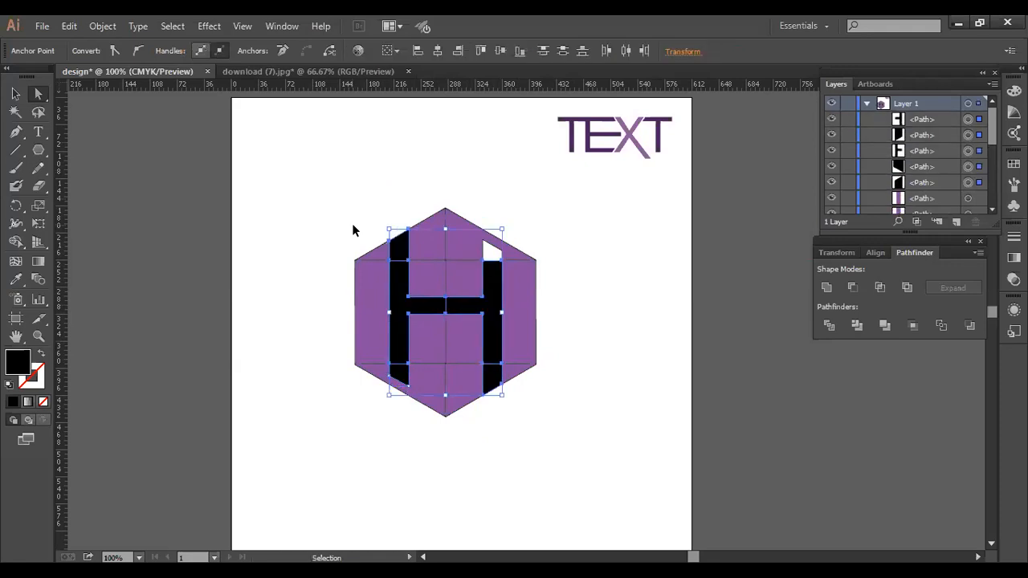
key(ctrl+z)
key(ctrl+z)
key(ctrl+z)
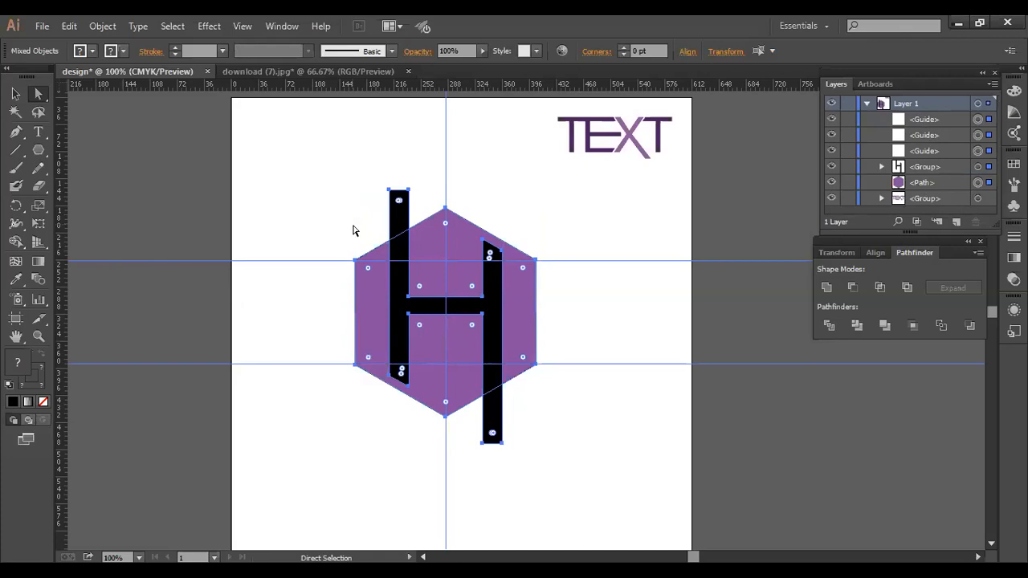
key(ctrl+z)
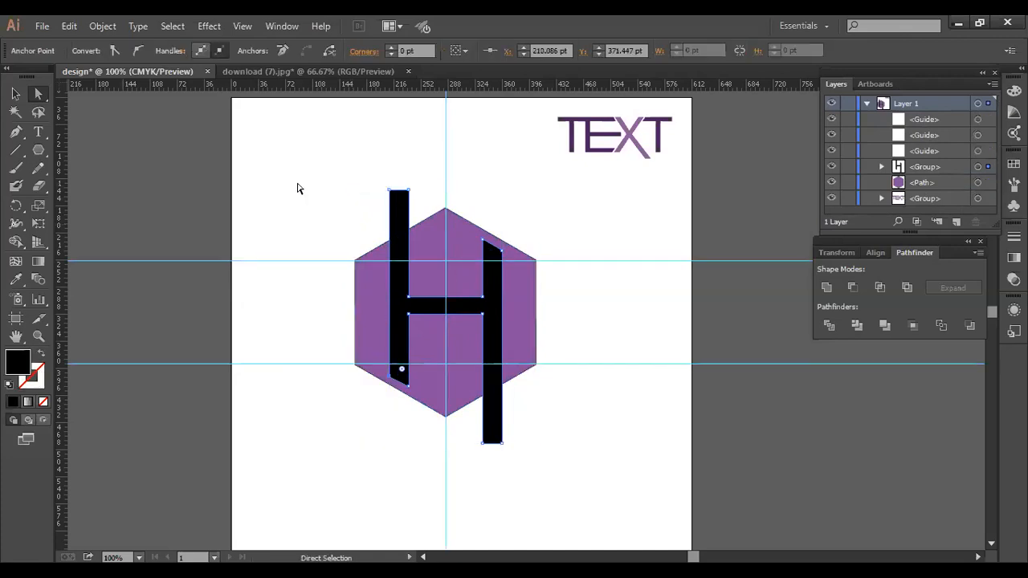
Try to get rid of the upper horizontal guide by moving it away from the hexagon and above the artboard.
drag(570, 260, 558, 94)
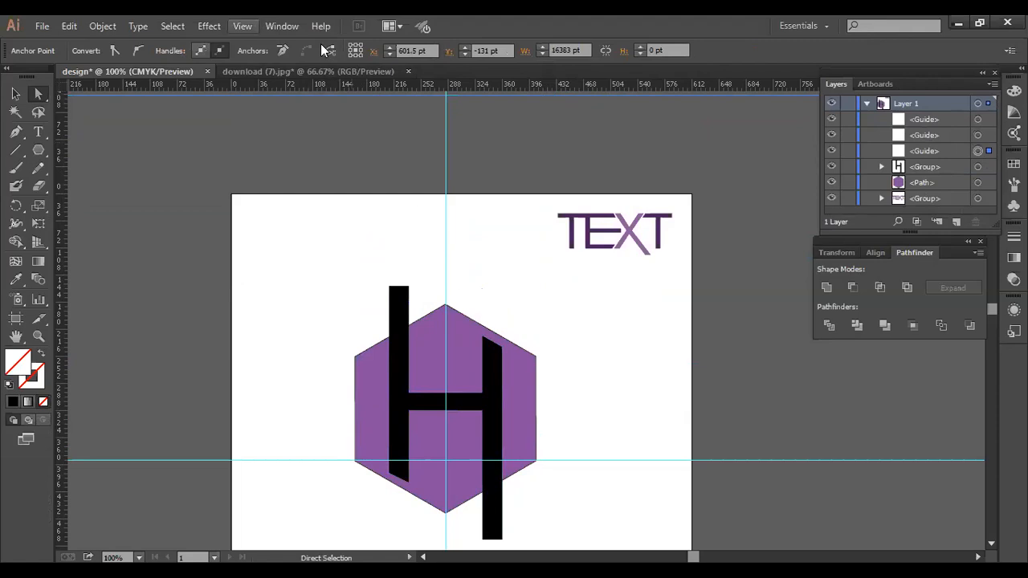
click(242, 26)
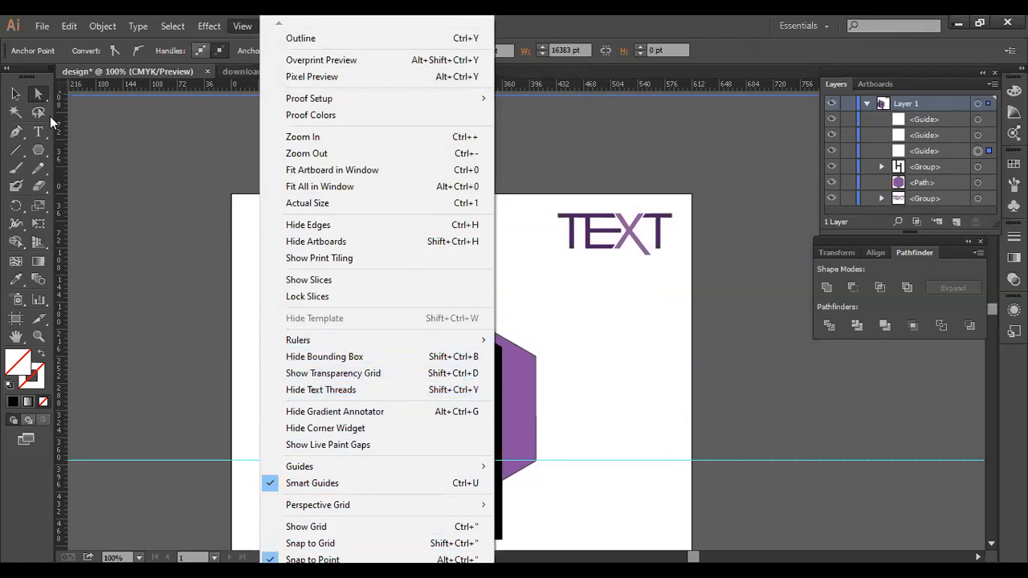
click(14, 94)
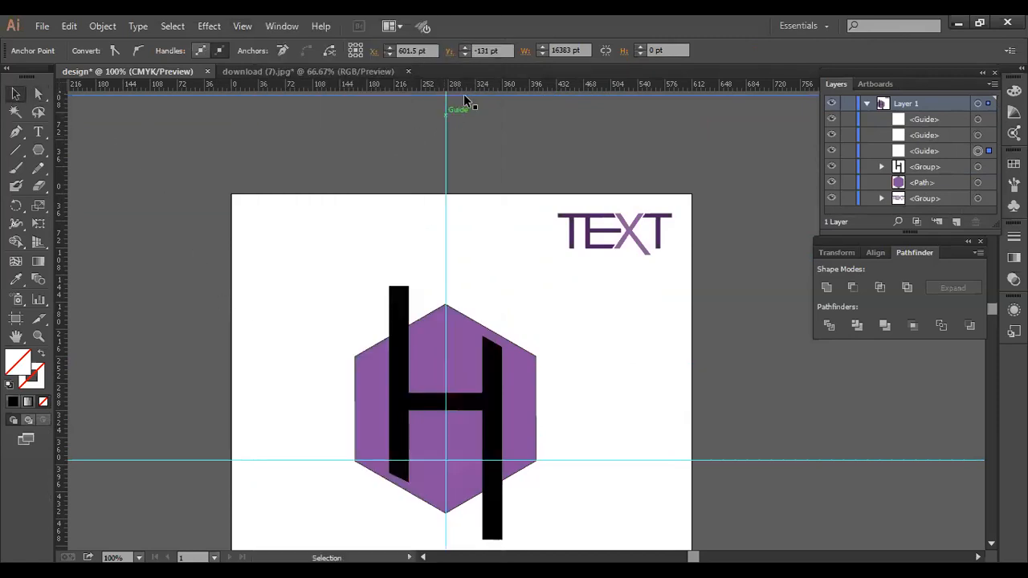
drag(463, 85, 479, 270)
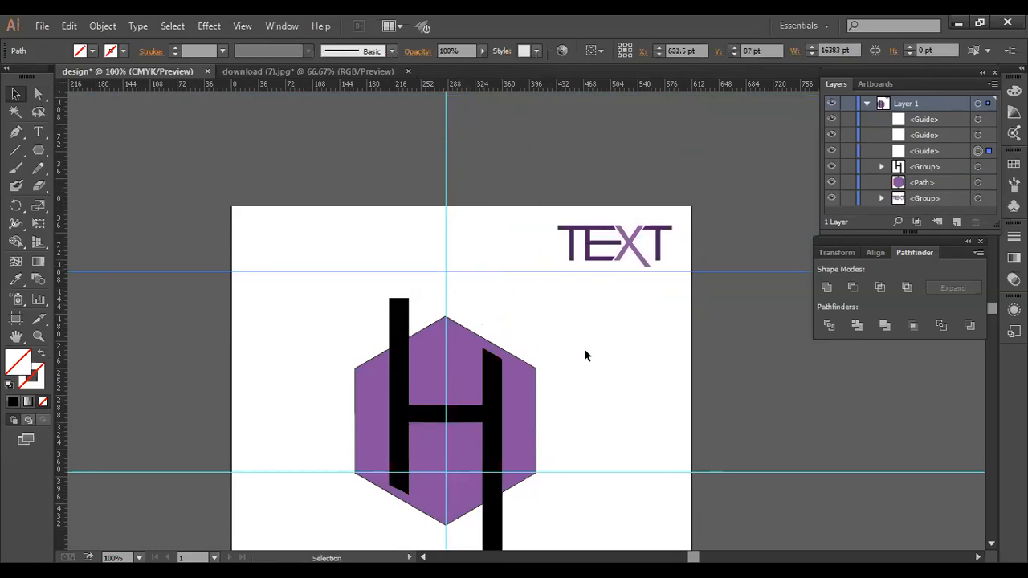
click(24, 333)
drag(615, 314, 605, 210)
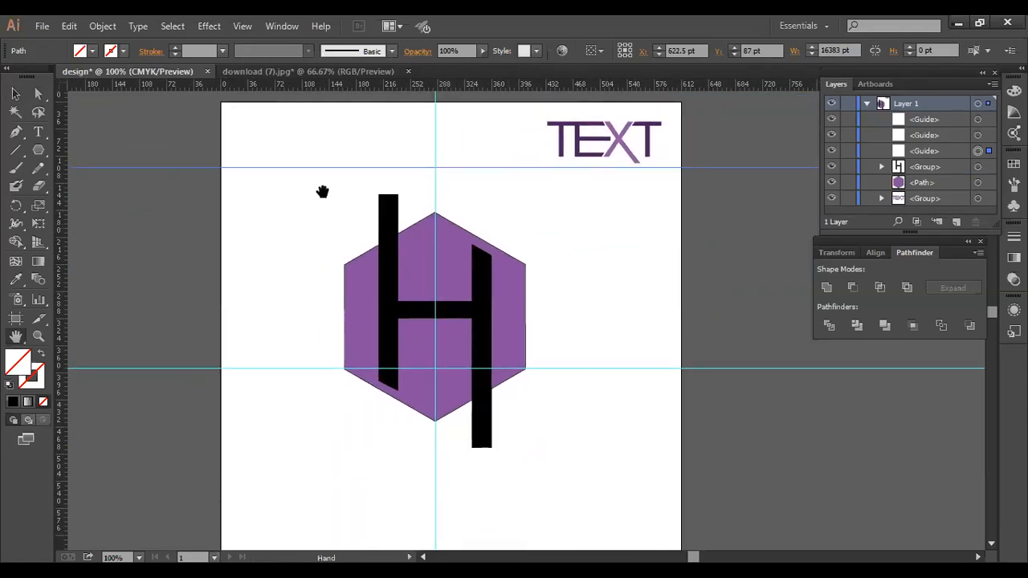
Hide all the guides in the document.
click(241, 27)
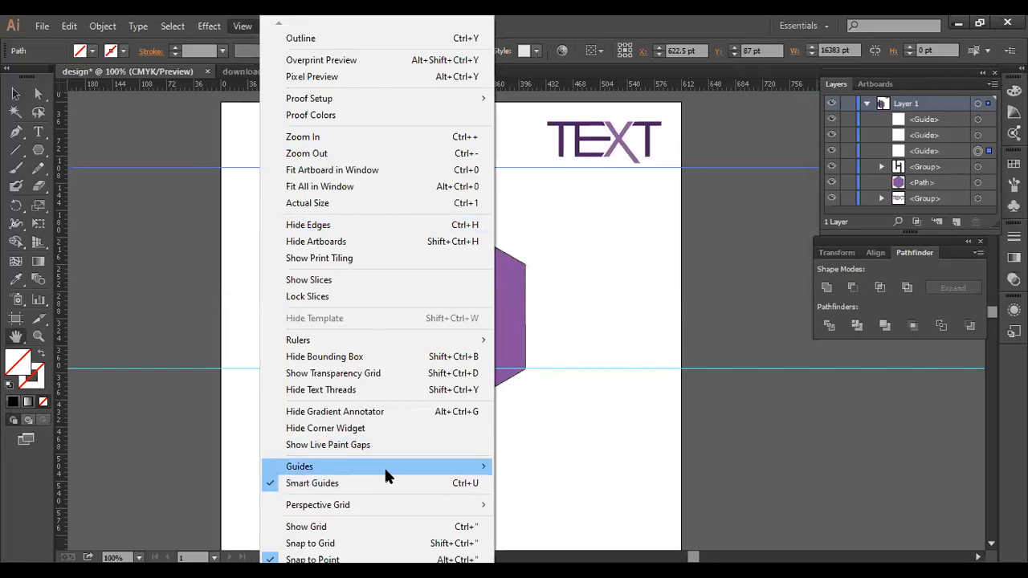
mouse_move(430, 472)
click(518, 466)
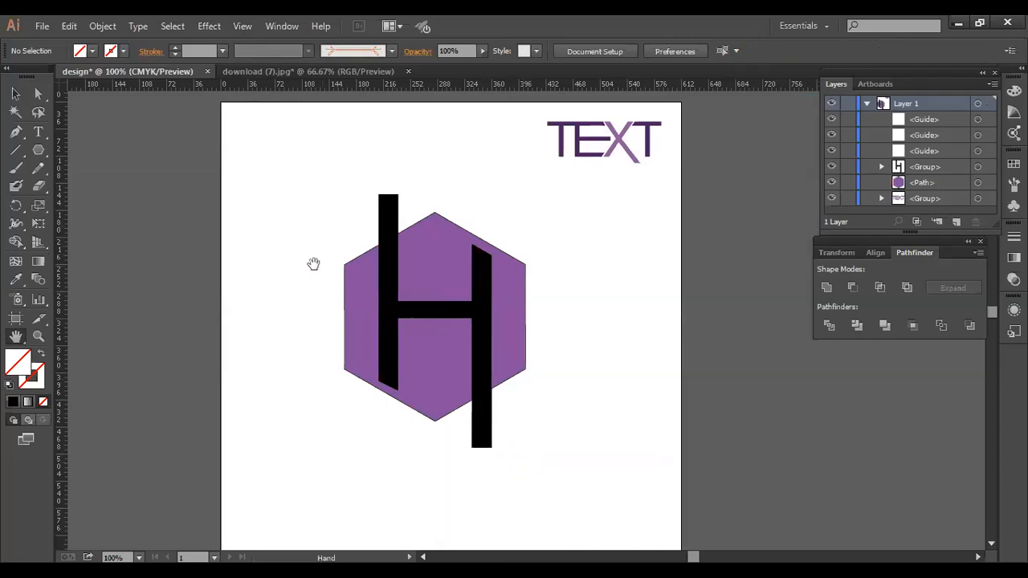
Select the purple hexagon and set its stroke to None.
click(15, 94)
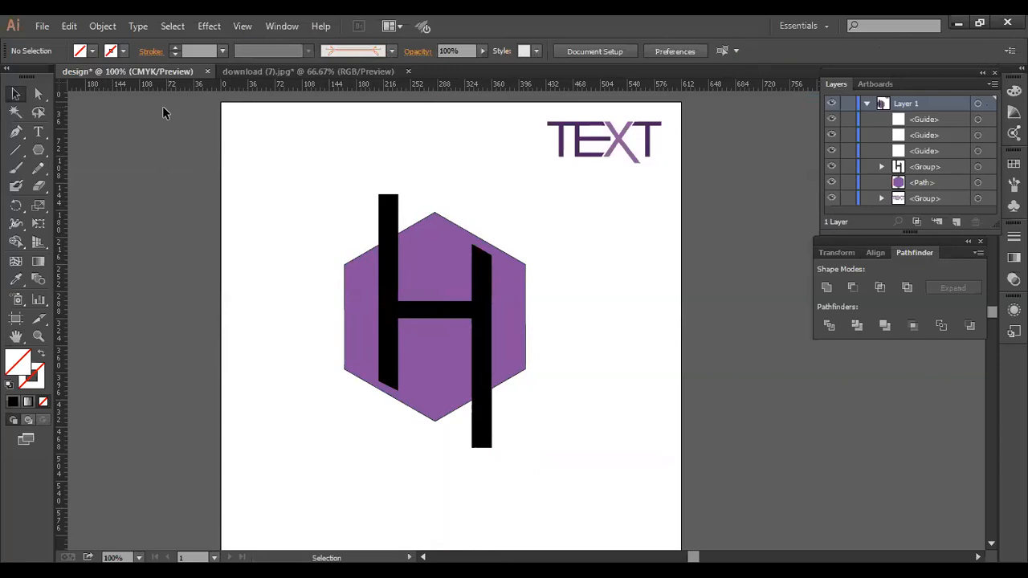
click(348, 265)
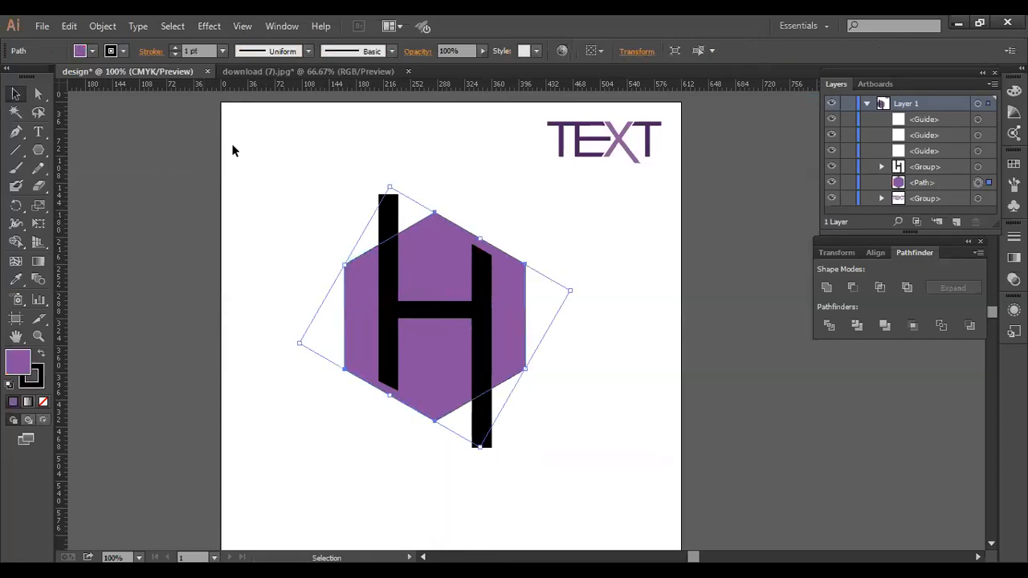
click(124, 50)
click(10, 77)
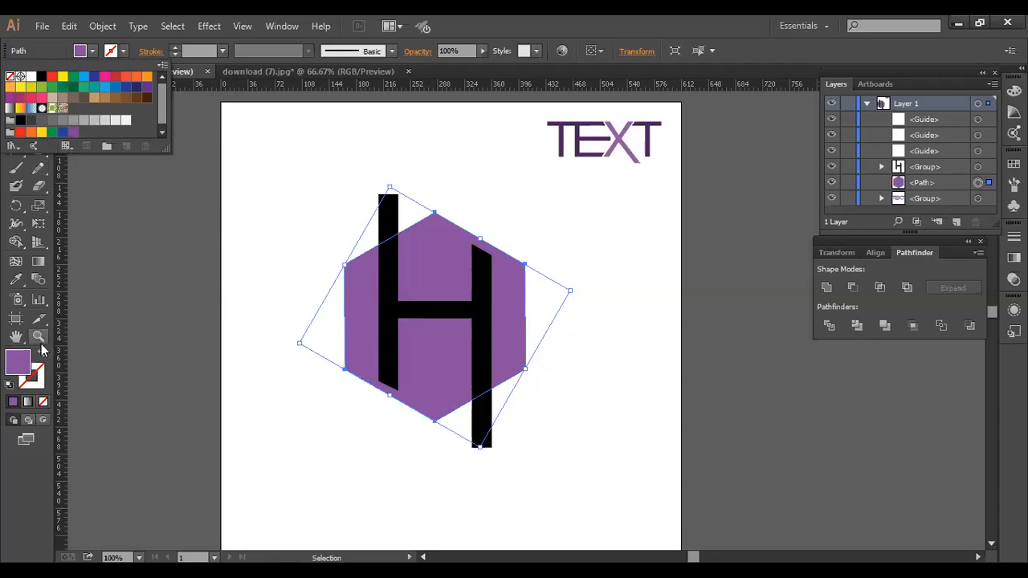
Apply the default linear white-to-black gradient as the hexagon's fill.
click(31, 404)
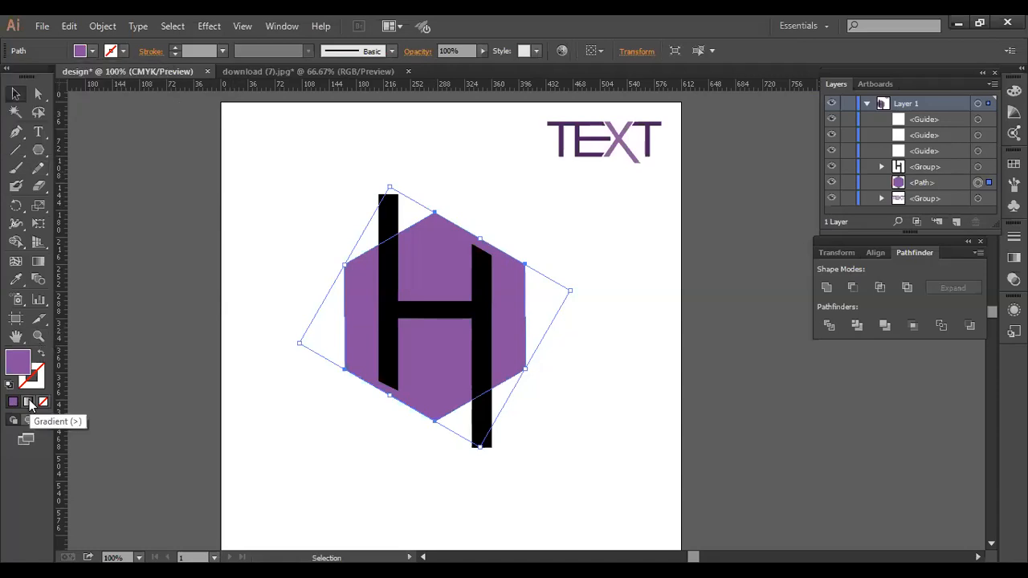
click(29, 403)
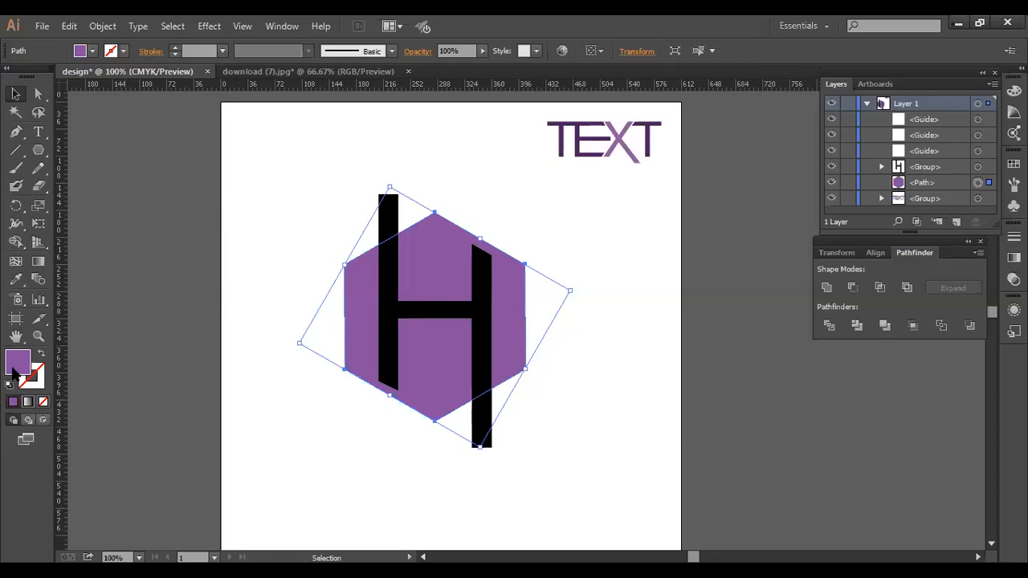
double_click(16, 364)
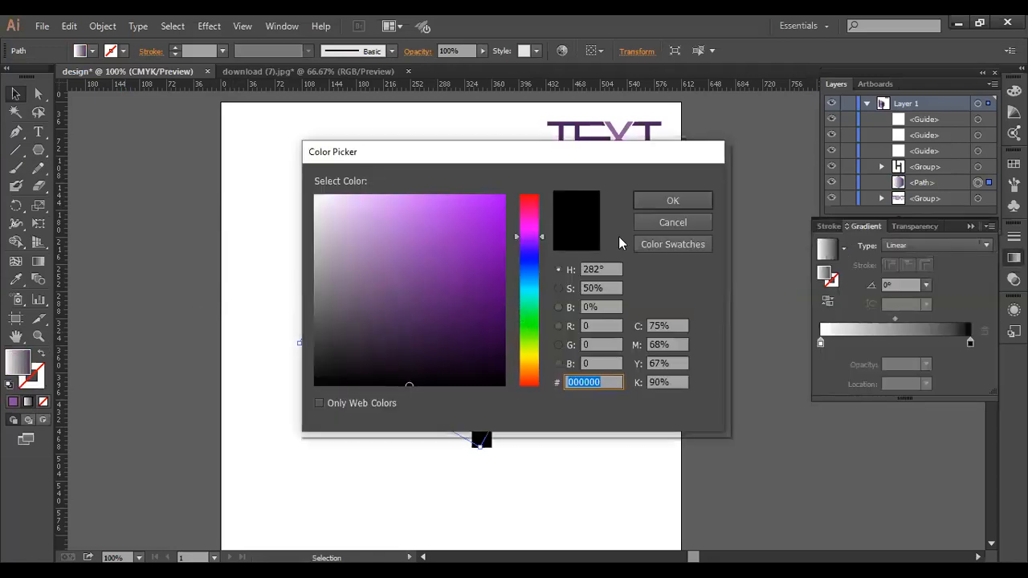
click(670, 224)
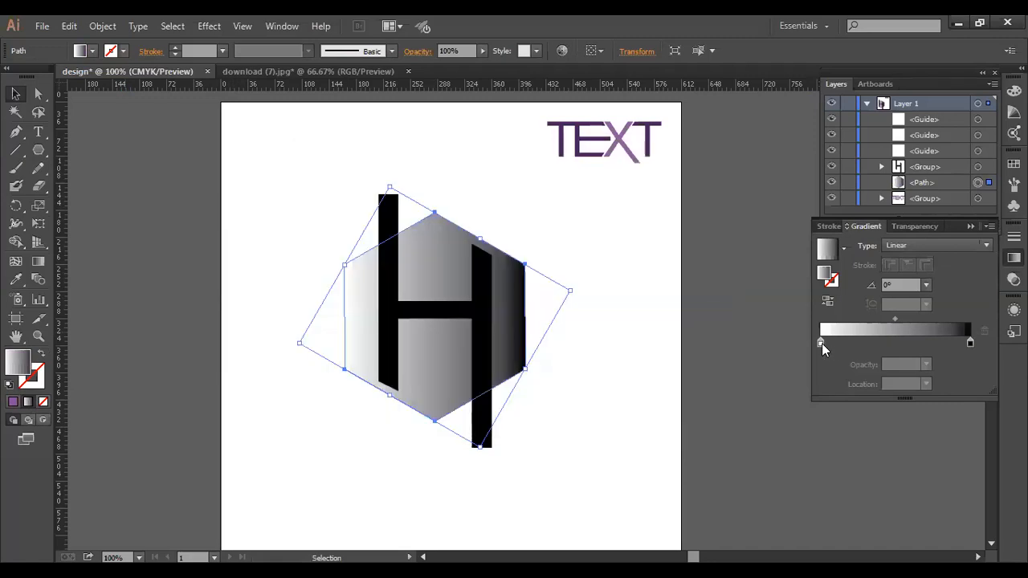
Switch the gradient's white starting stop to CMYK and set it to green (C 81.57, M 26.27, Y 100, K 13.73).
click(820, 343)
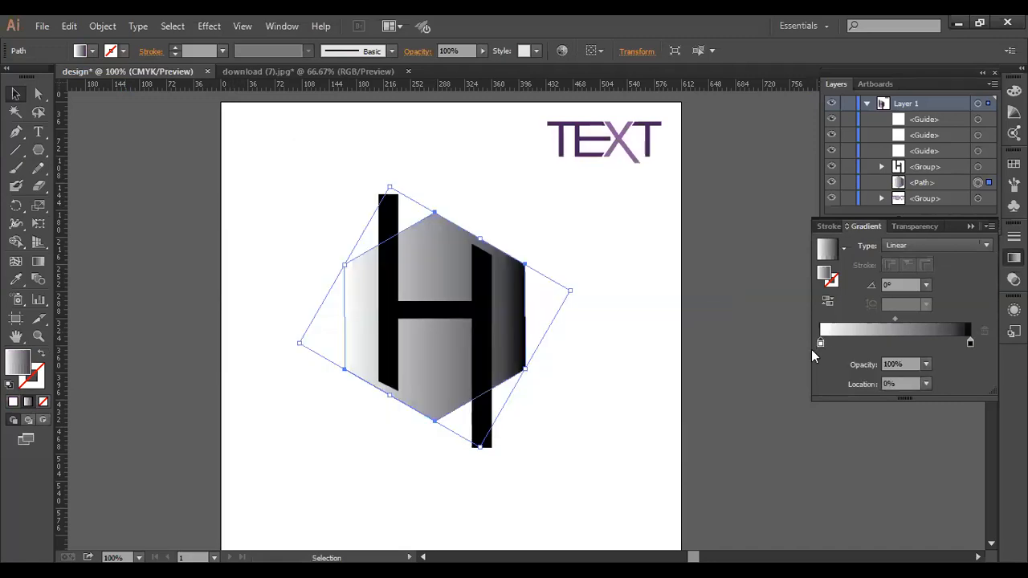
double_click(820, 343)
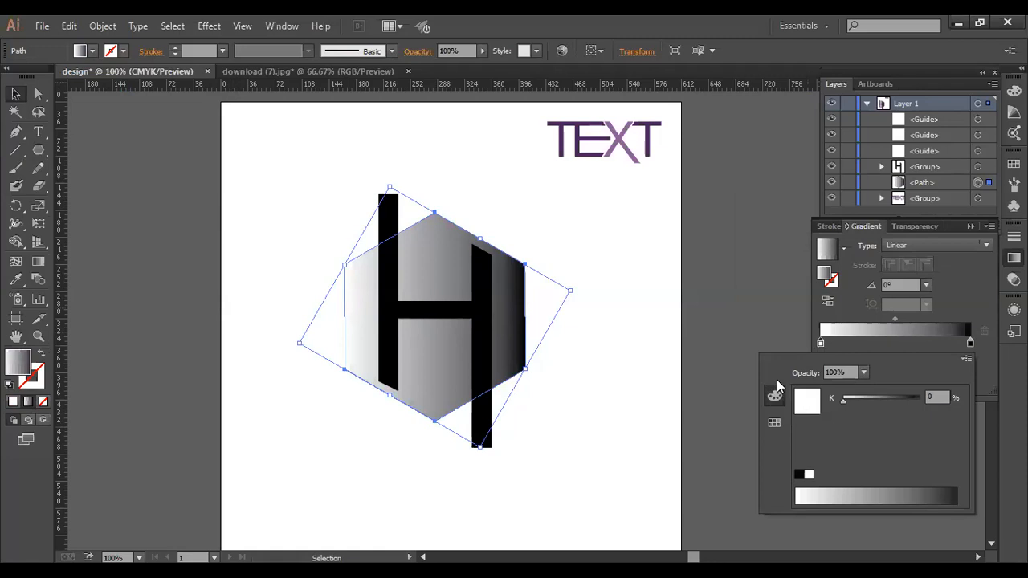
click(967, 359)
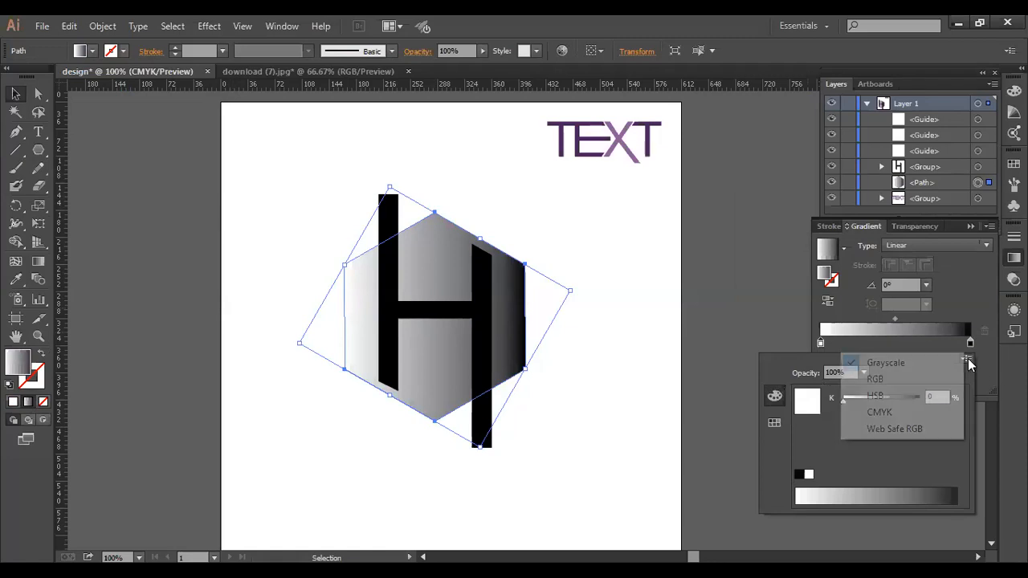
click(907, 411)
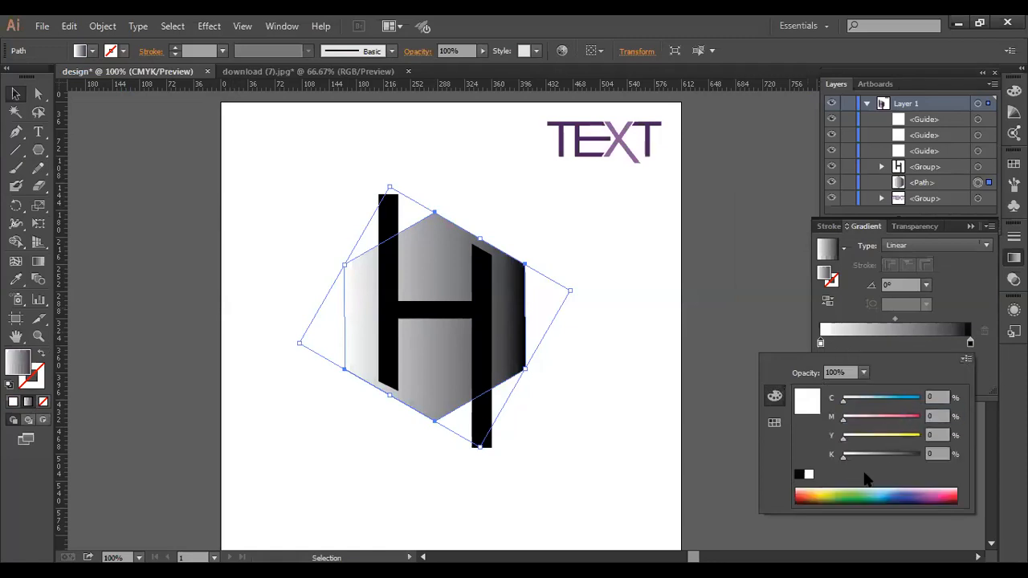
click(821, 345)
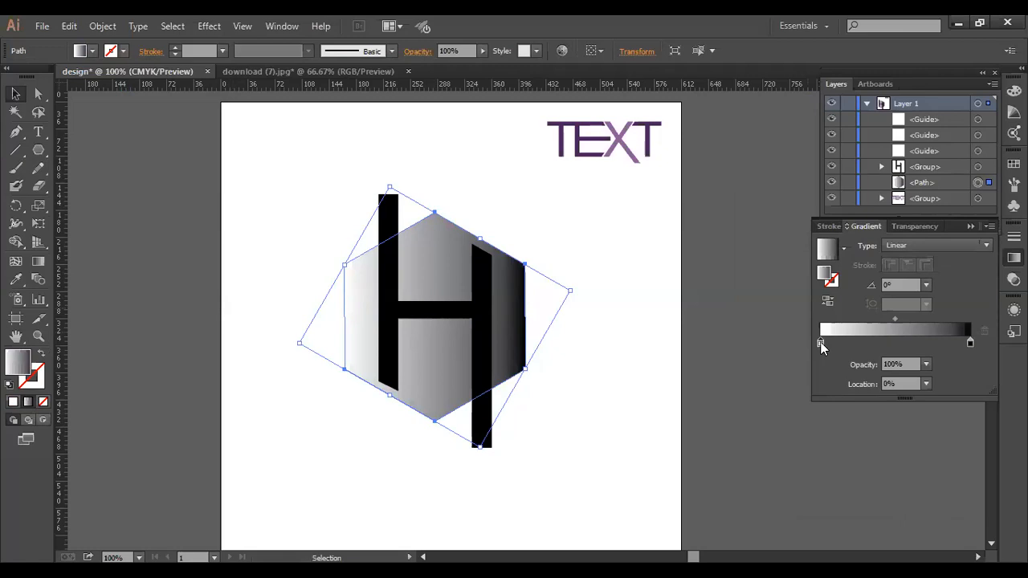
double_click(820, 344)
click(842, 493)
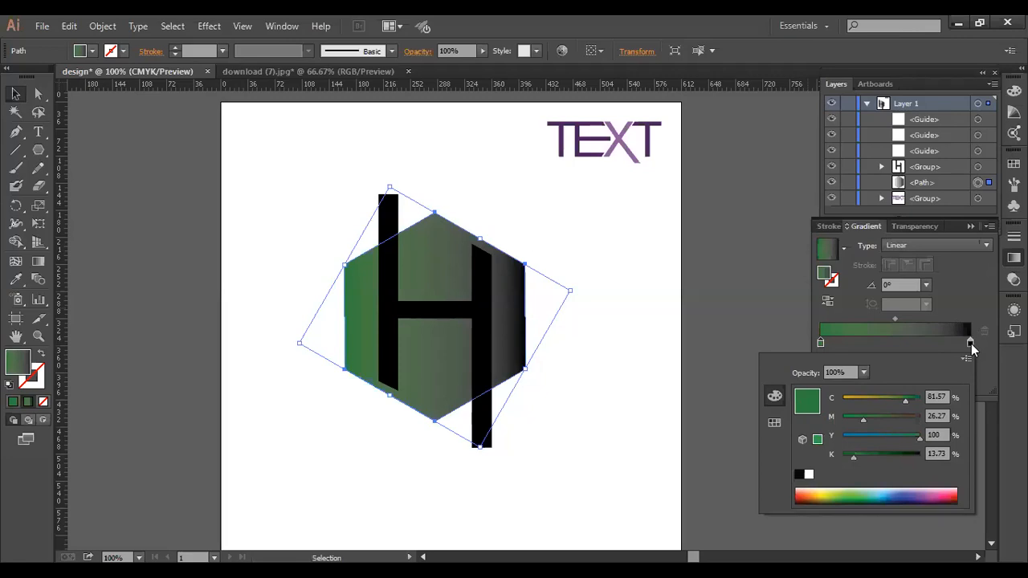
Switch the gradient's black end stop to CMYK and set it to blue (about C 86, M 71, Y 0, K 0).
click(970, 344)
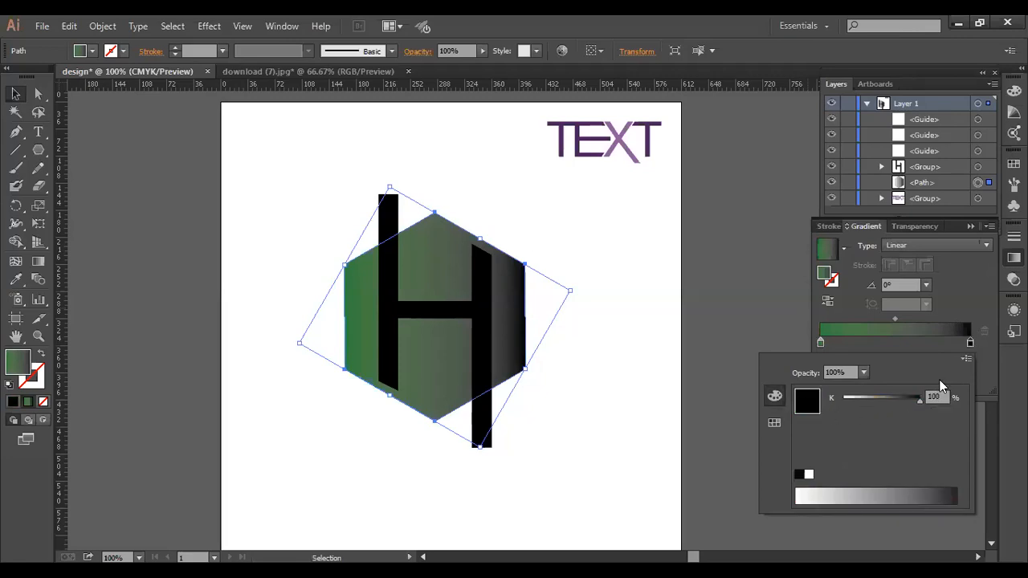
click(967, 358)
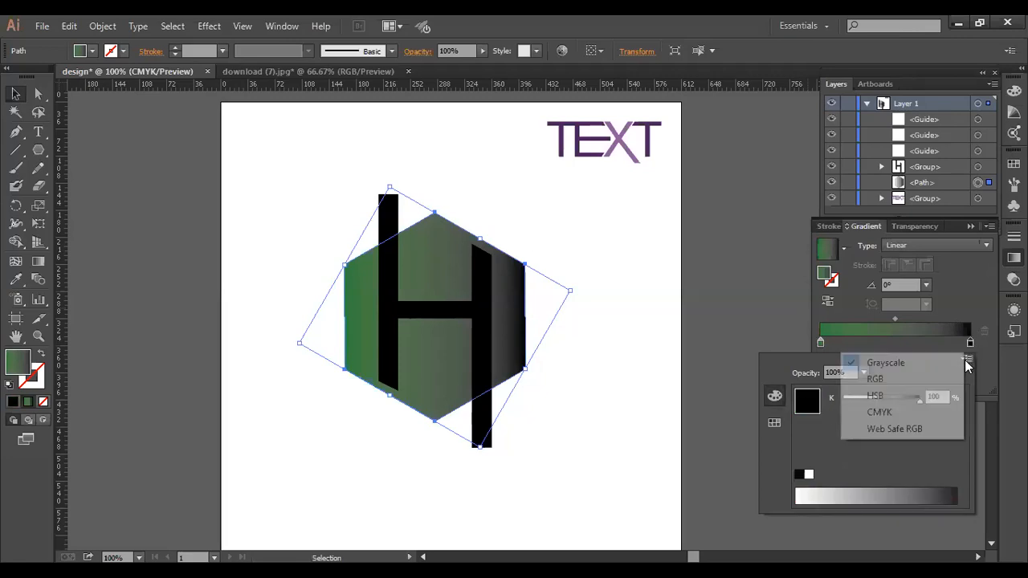
click(902, 411)
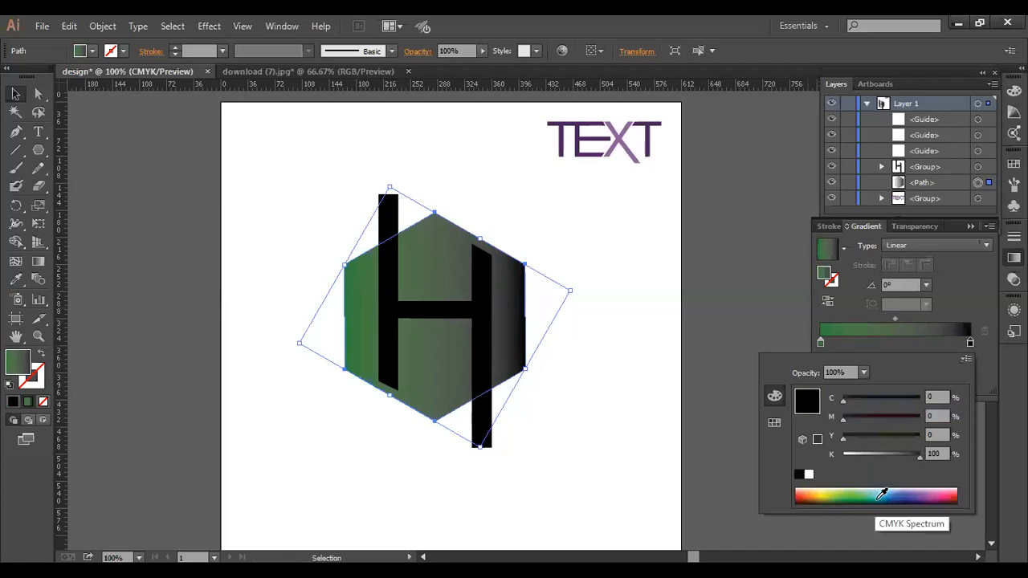
click(882, 494)
click(875, 494)
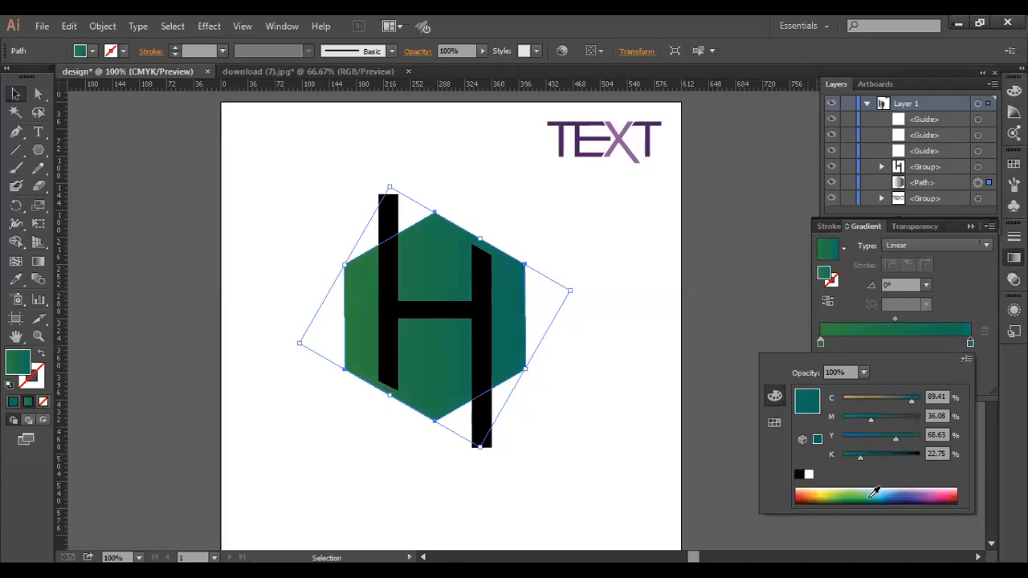
click(897, 494)
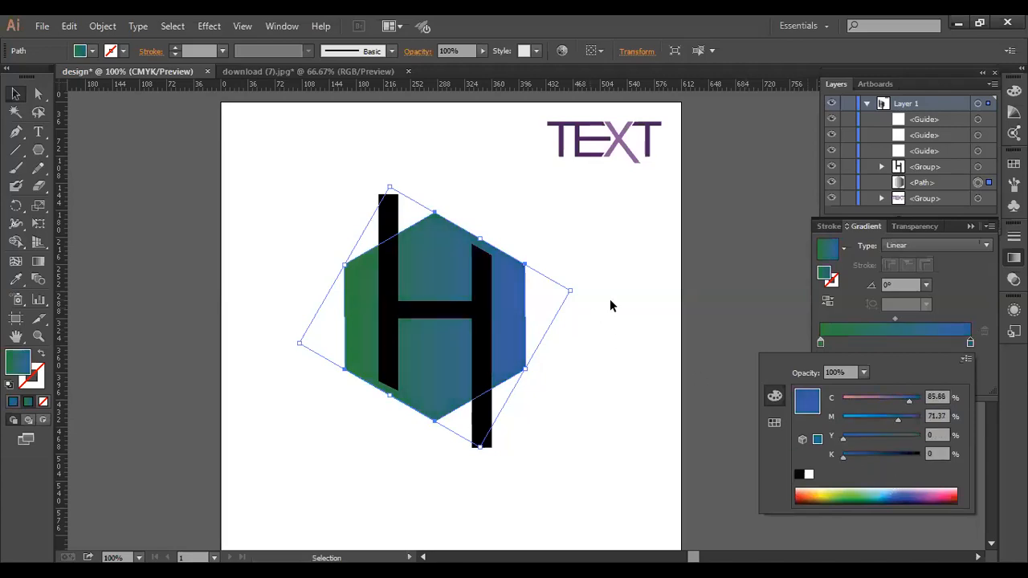
click(702, 363)
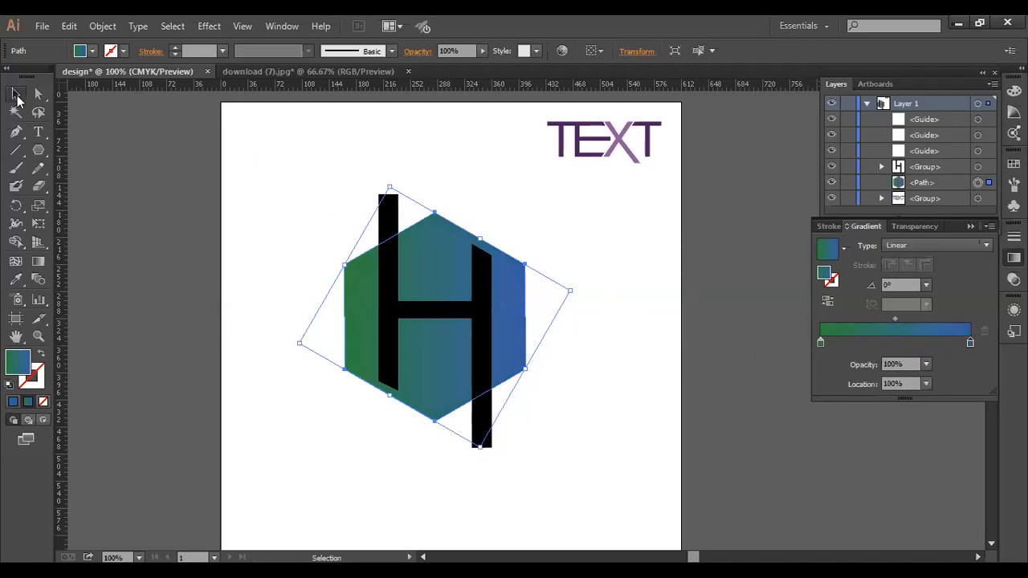
Split the H and the gradient hexagon with Pathfinder Divide and ungroup the resulting pieces.
drag(292, 166, 606, 451)
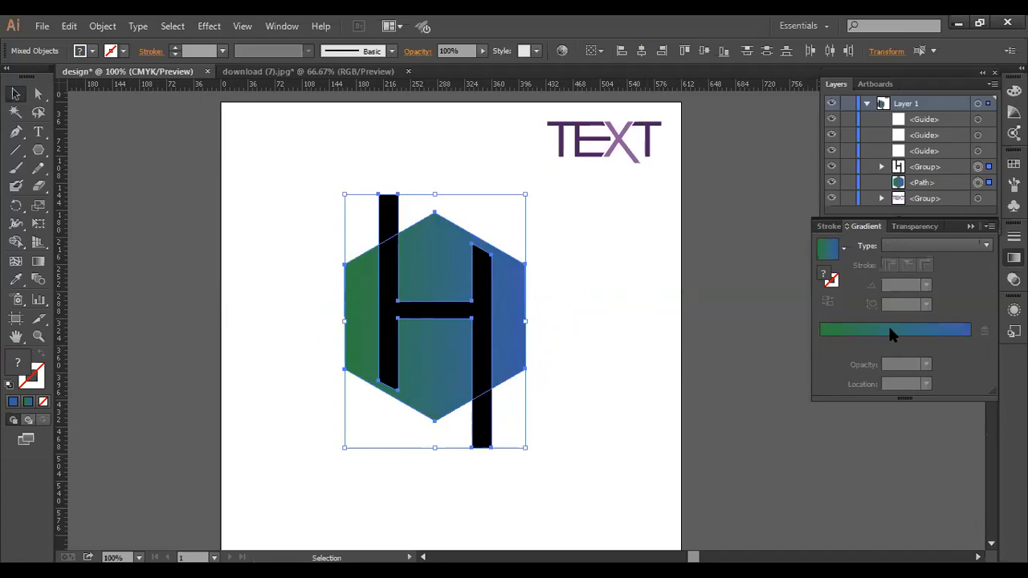
click(285, 28)
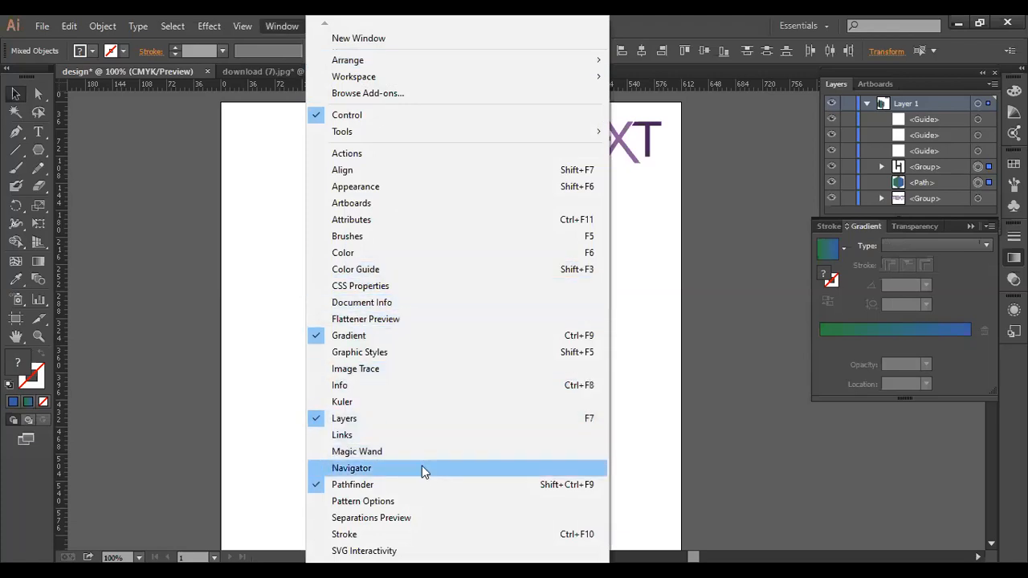
click(422, 484)
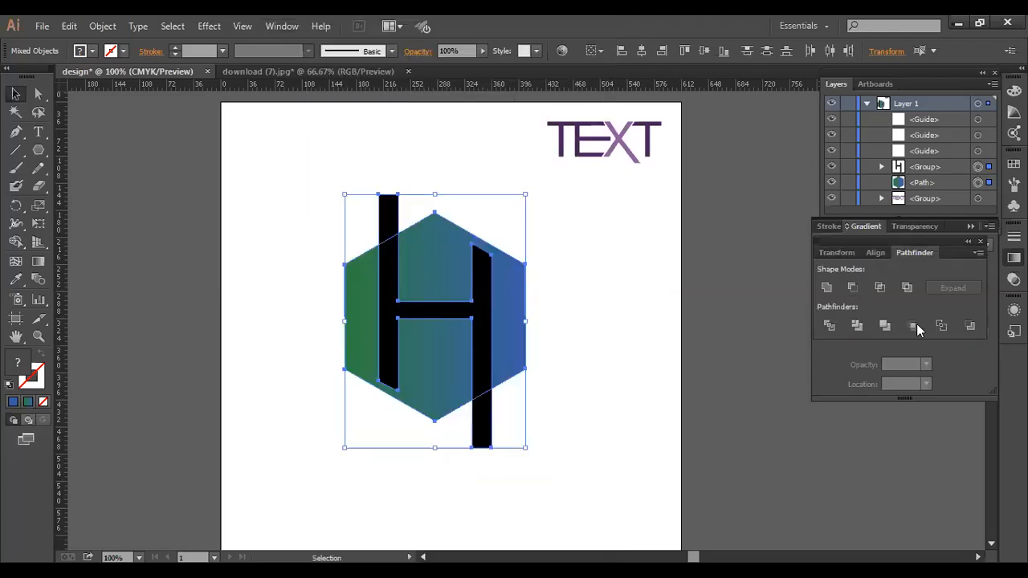
click(826, 326)
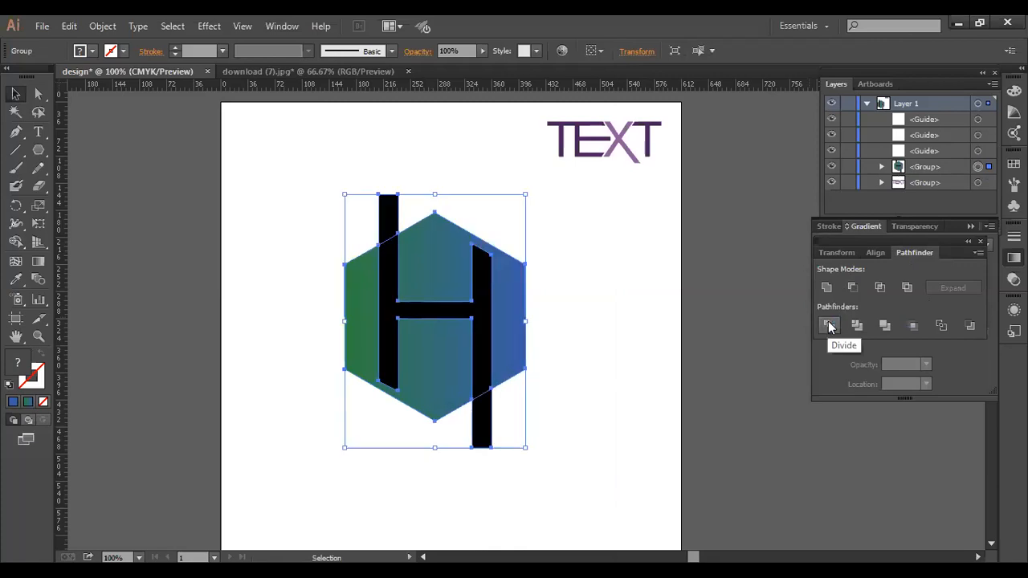
right_click(608, 353)
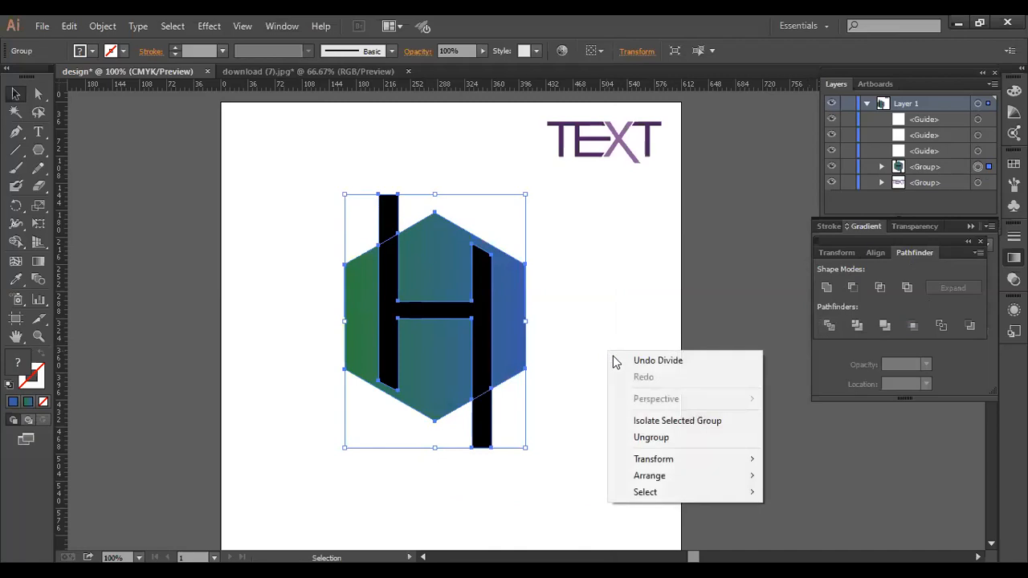
click(648, 438)
click(596, 410)
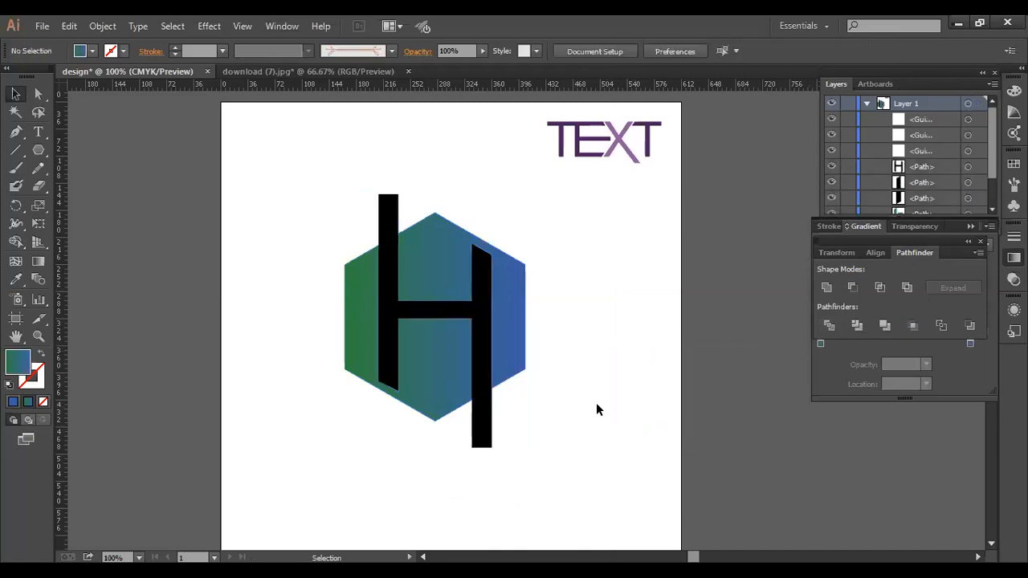
Delete the black H pieces, both the parts outside the hexagon and the body inside it.
click(488, 424)
key(Delete)
click(392, 231)
key(Delete)
click(391, 274)
key(Delete)
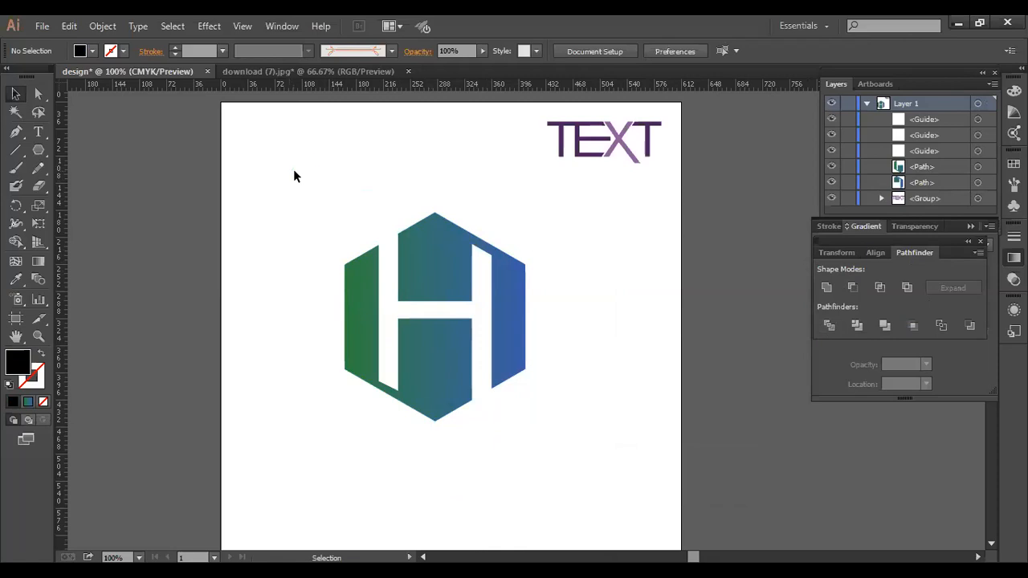
Group the two remaining gradient hexagon pieces into one logo.
drag(295, 194, 504, 362)
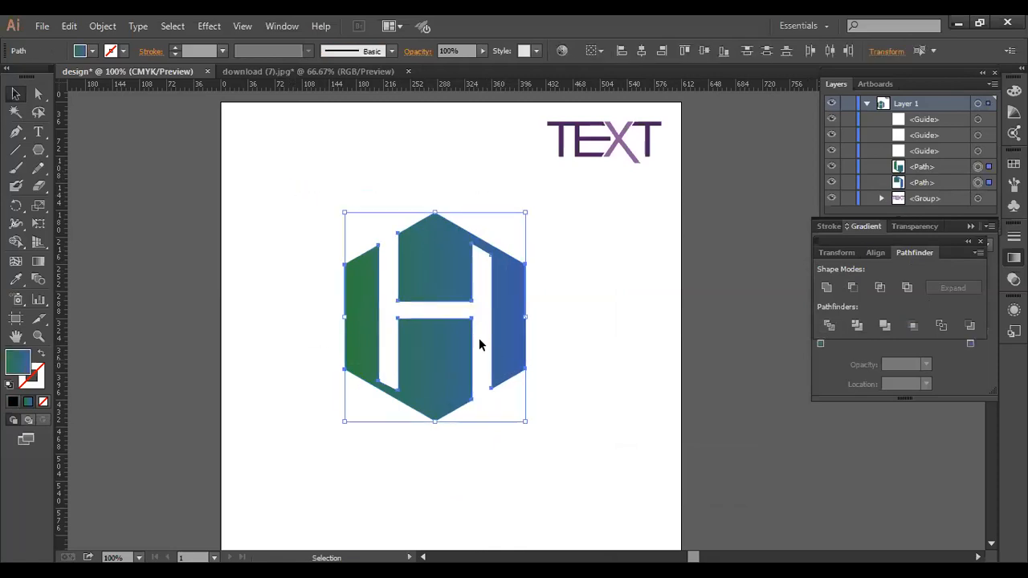
right_click(479, 344)
click(518, 185)
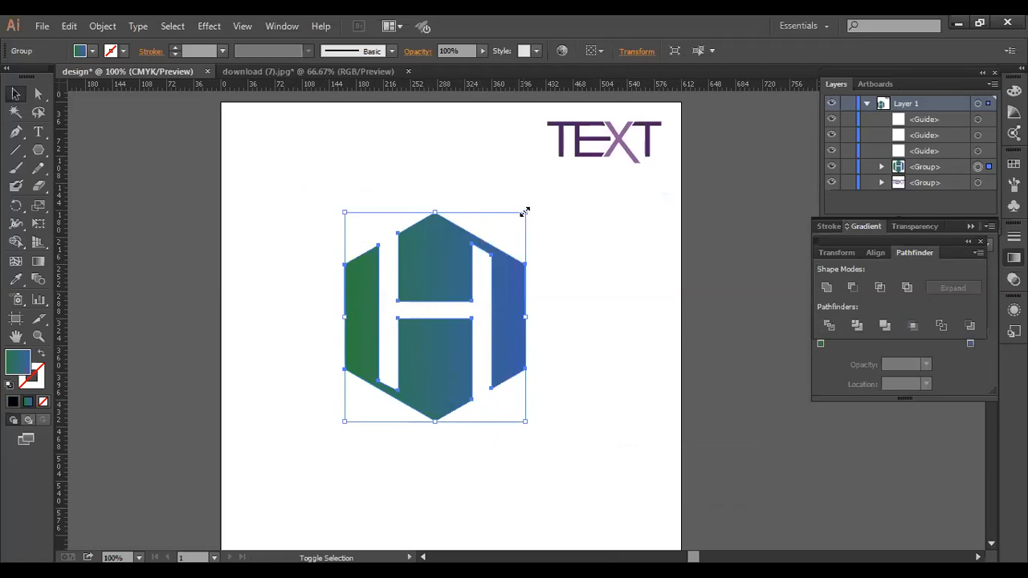
Scale the hexagon logo down proportionally about its centre and move it to the artboard's upper-left corner.
drag(525, 211, 487, 273)
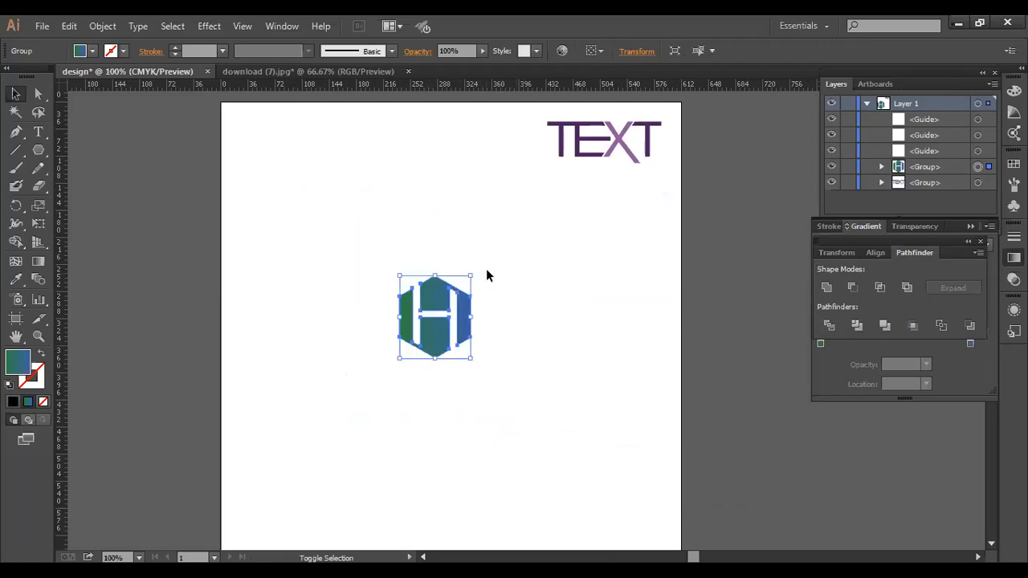
drag(433, 330, 266, 169)
click(317, 312)
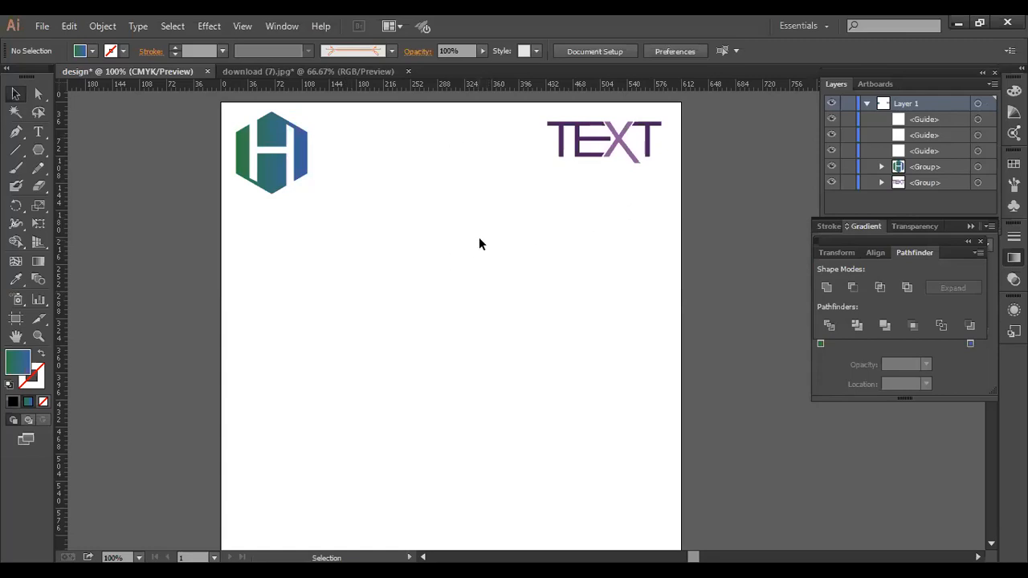
Draw a circle below the hexagon logo with the Ellipse tool and a smaller circle inside it, offset slightly to the right.
click(38, 150)
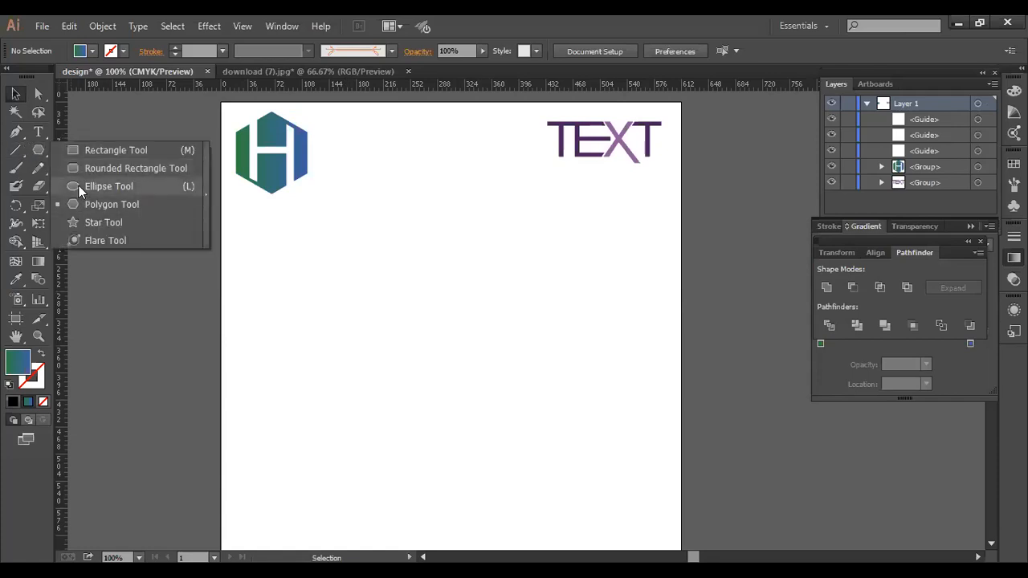
click(79, 185)
drag(366, 271, 406, 300)
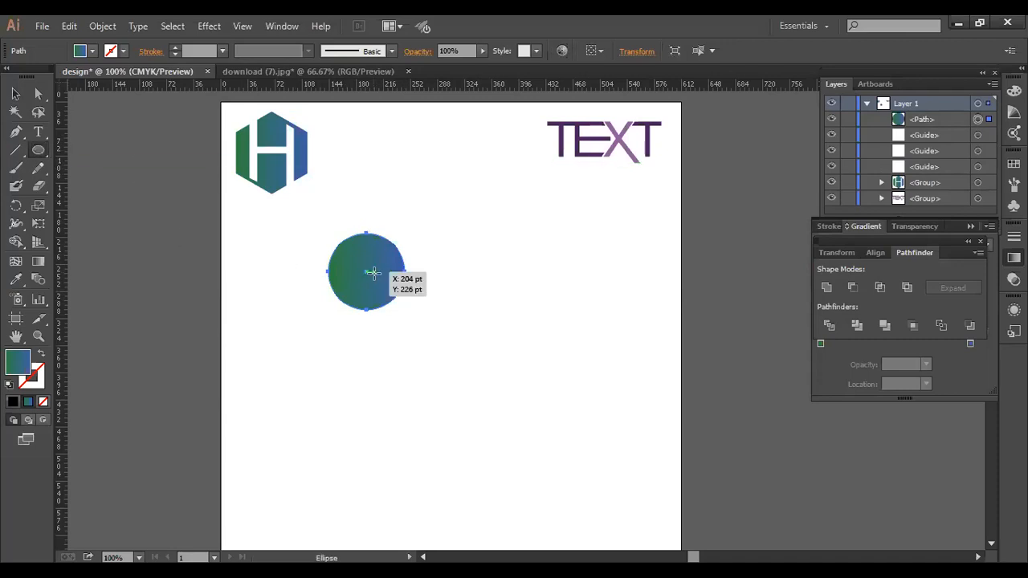
drag(372, 271, 405, 297)
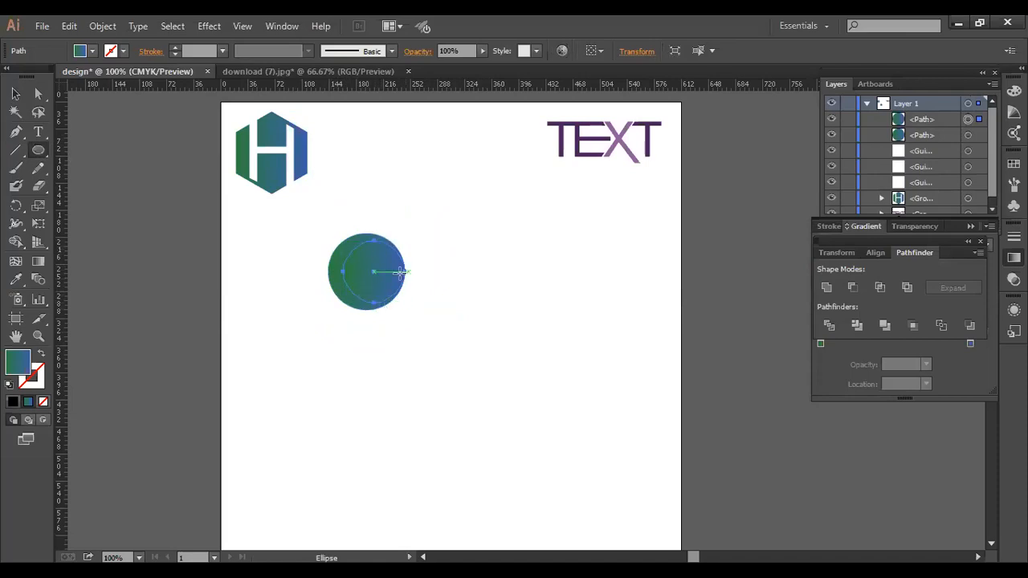
Try to split the two overlapping circles with Pathfinder Divide.
key(v)
drag(271, 230, 411, 311)
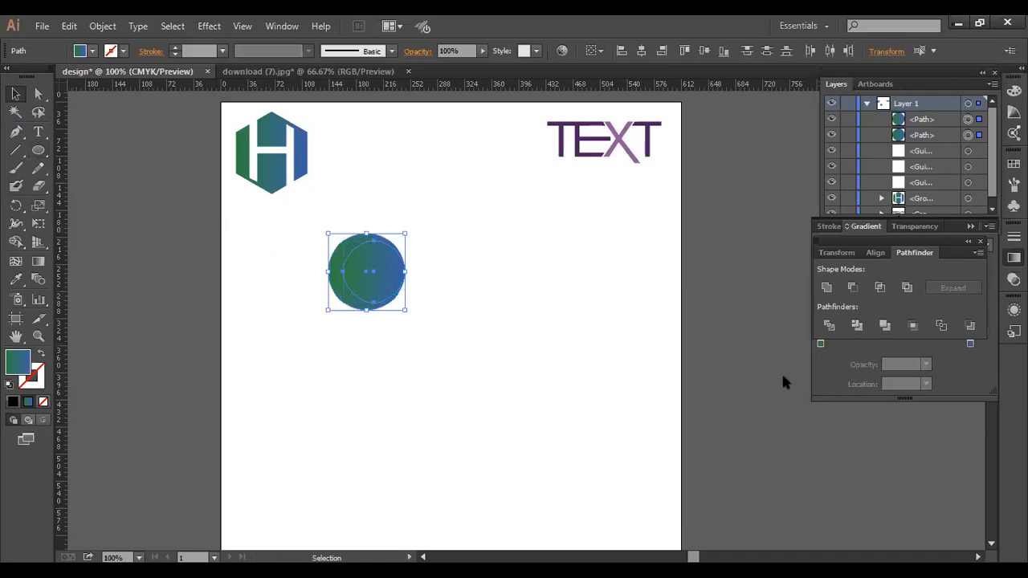
click(830, 325)
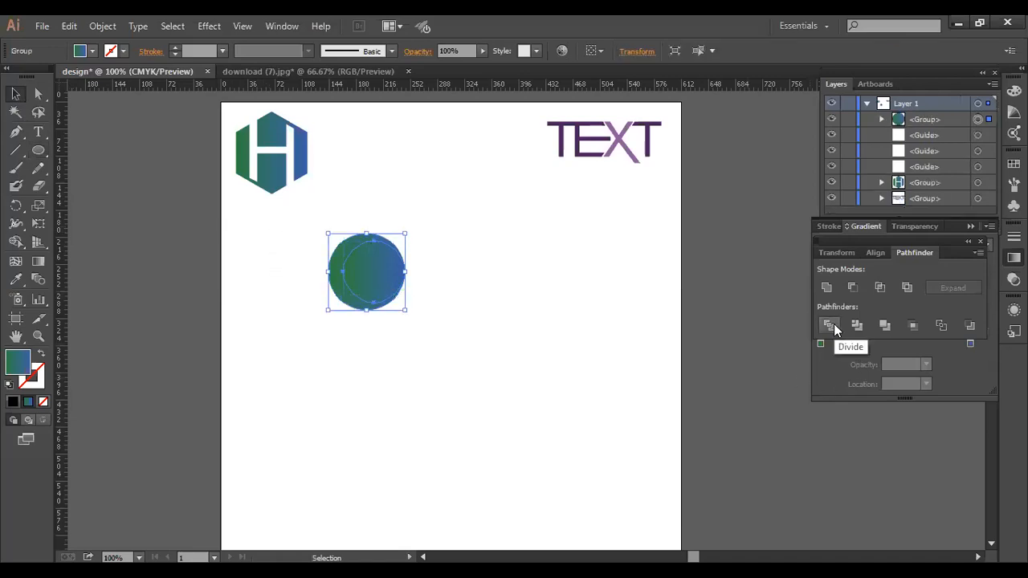
right_click(421, 339)
click(448, 380)
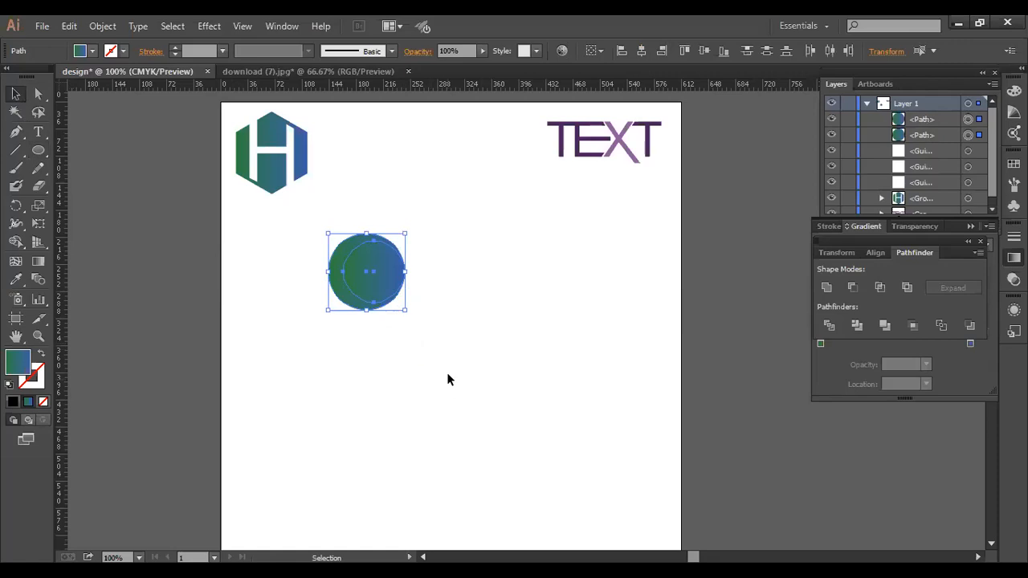
Group the two overlapping circles.
right_click(397, 306)
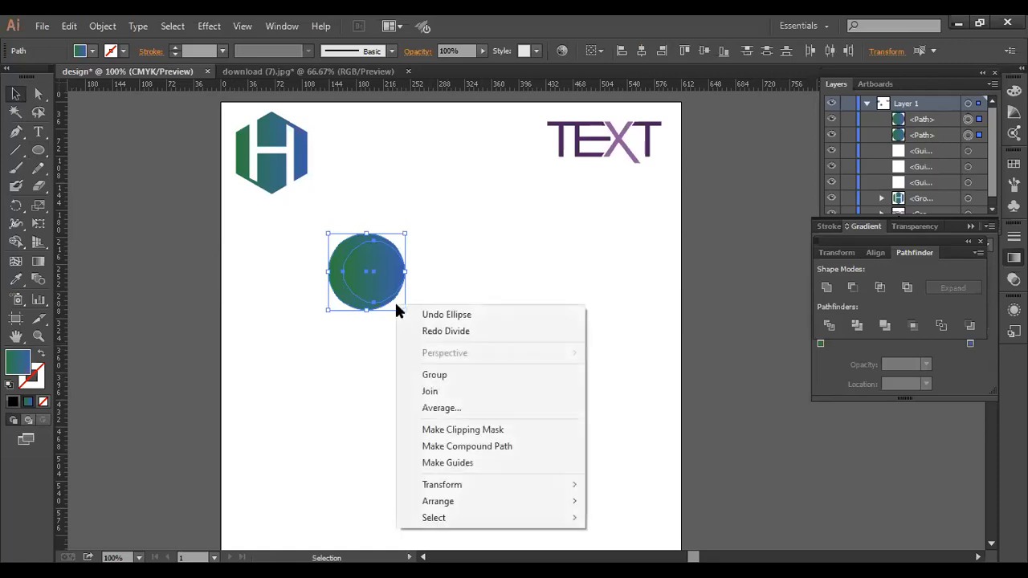
click(450, 374)
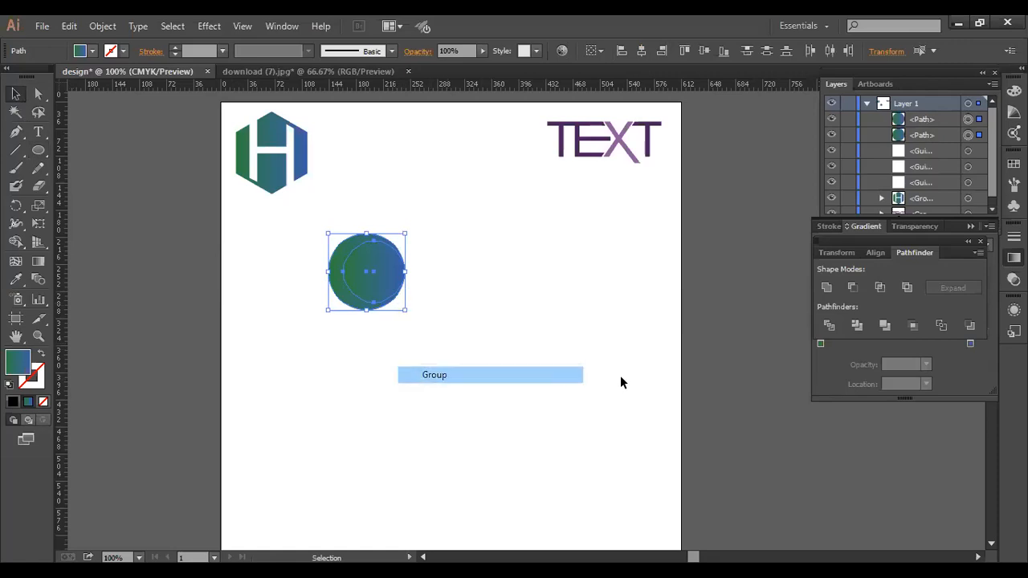
Divide the two overlapping circles with Pathfinder Divide and ungroup the resulting pieces.
click(832, 336)
right_click(423, 265)
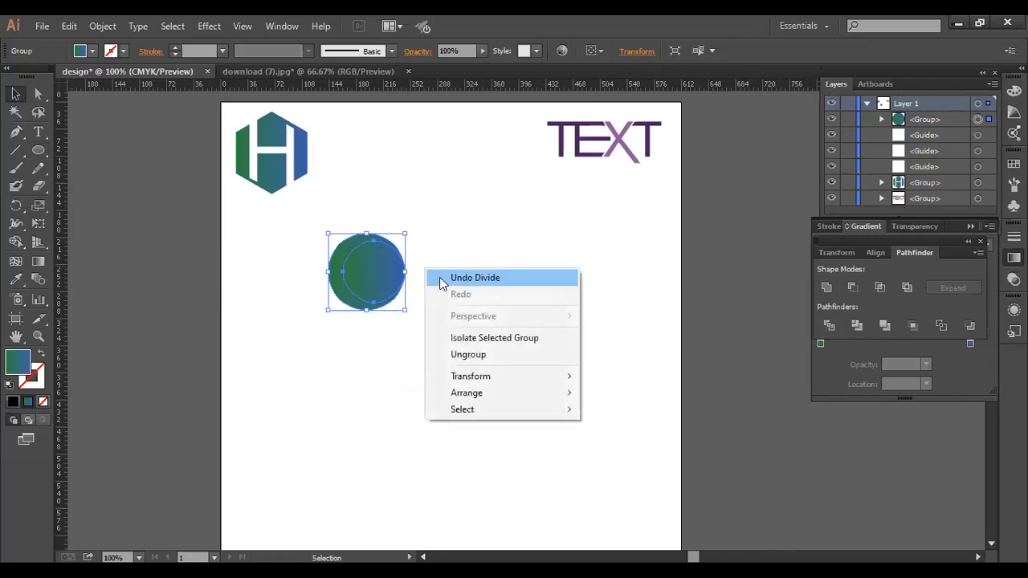
click(477, 347)
click(477, 347)
Delete both stacked pieces of the smaller inner circle, leaving only the crescent.
click(379, 266)
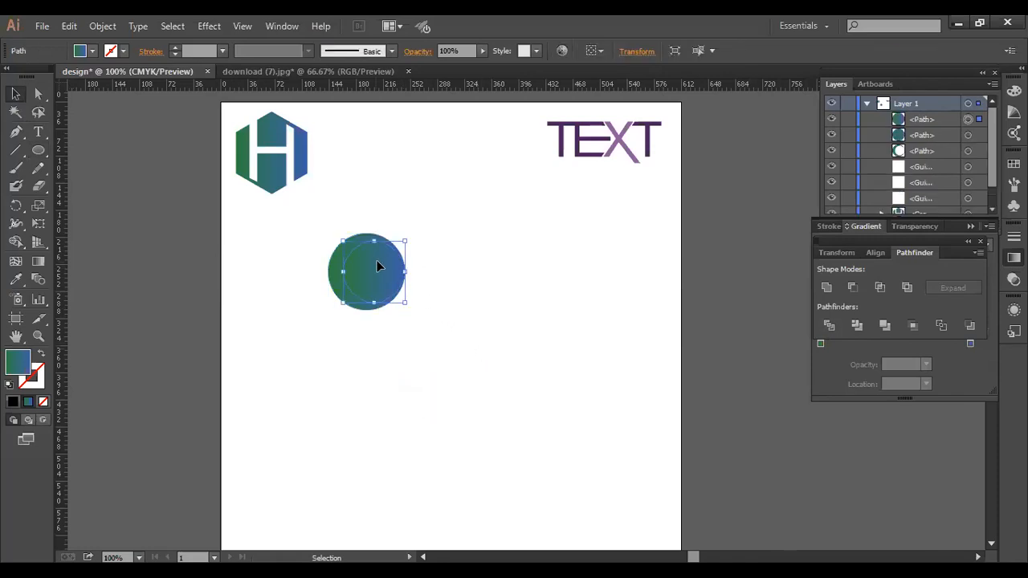
key(Delete)
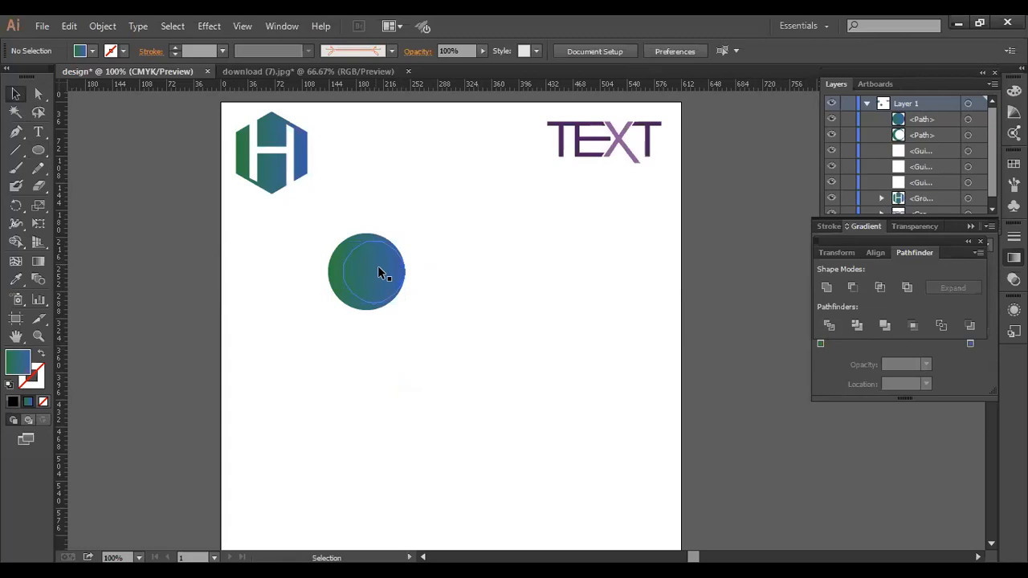
click(382, 271)
key(Delete)
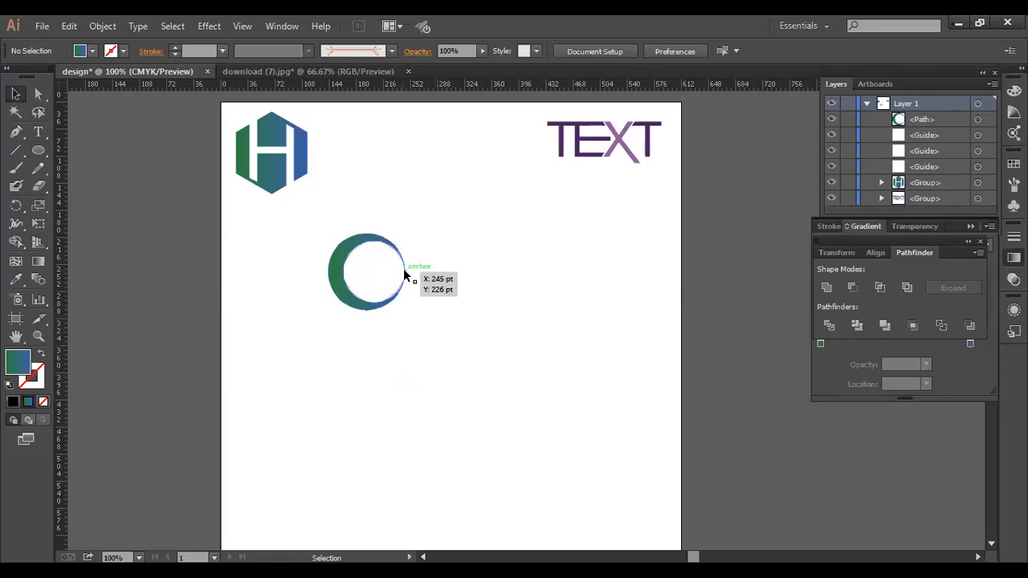
Delete the two coincident anchor points at the crescent's thin right edge with the Direct Selection tool.
click(39, 93)
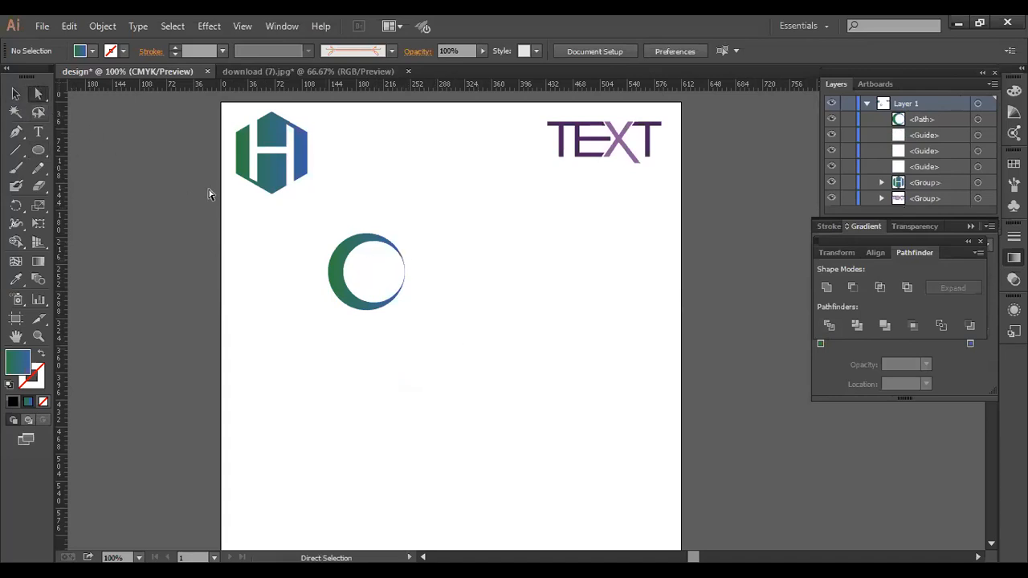
click(406, 276)
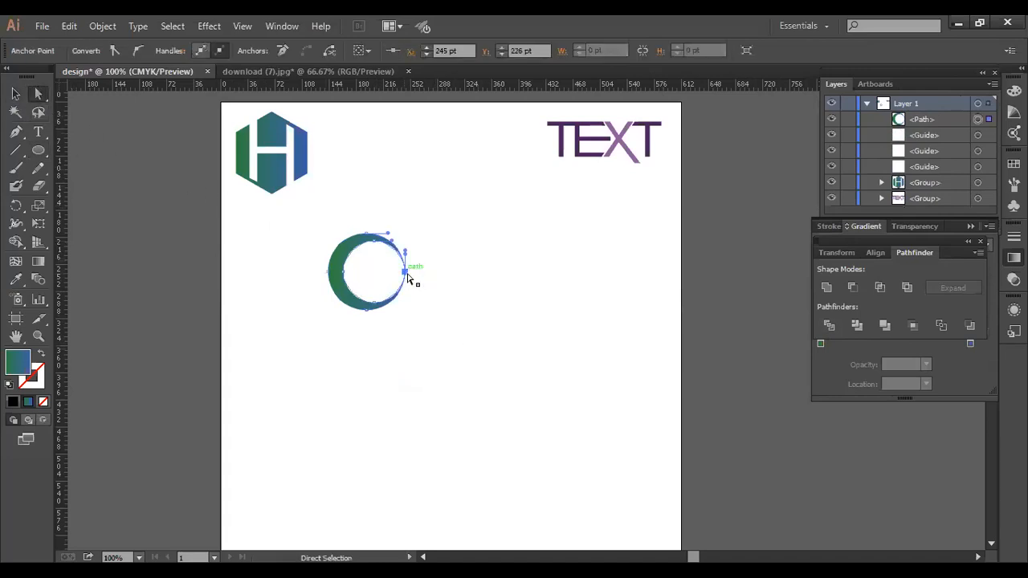
key(Delete)
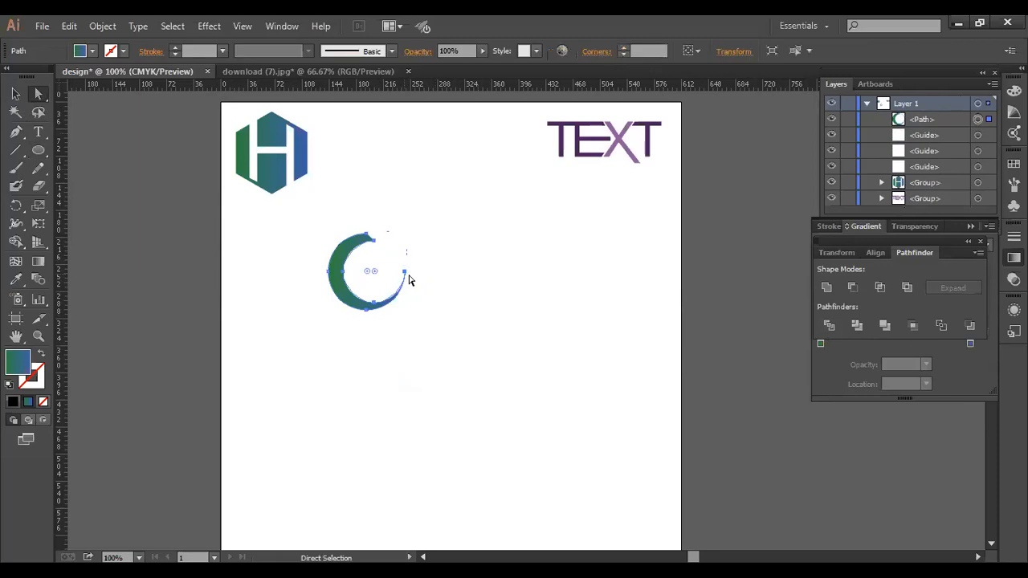
click(404, 273)
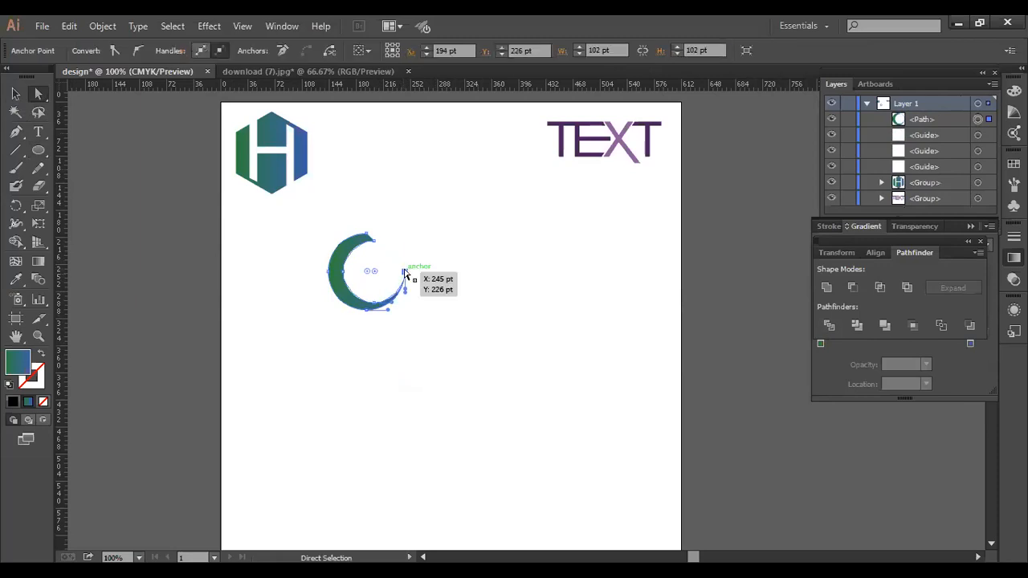
key(Delete)
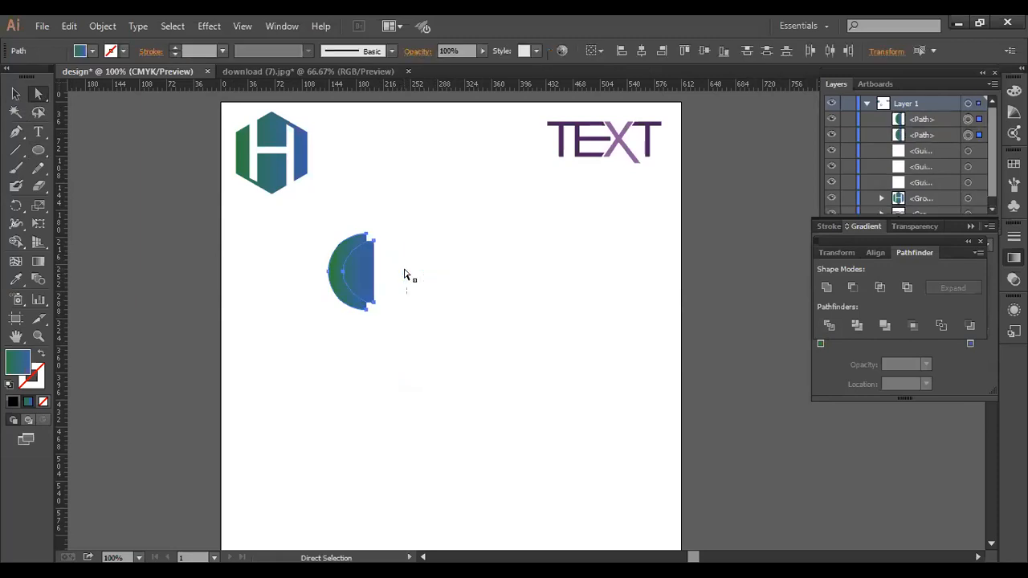
Delete the remaining inner half-circle path by removing its anchor points one after another.
click(375, 305)
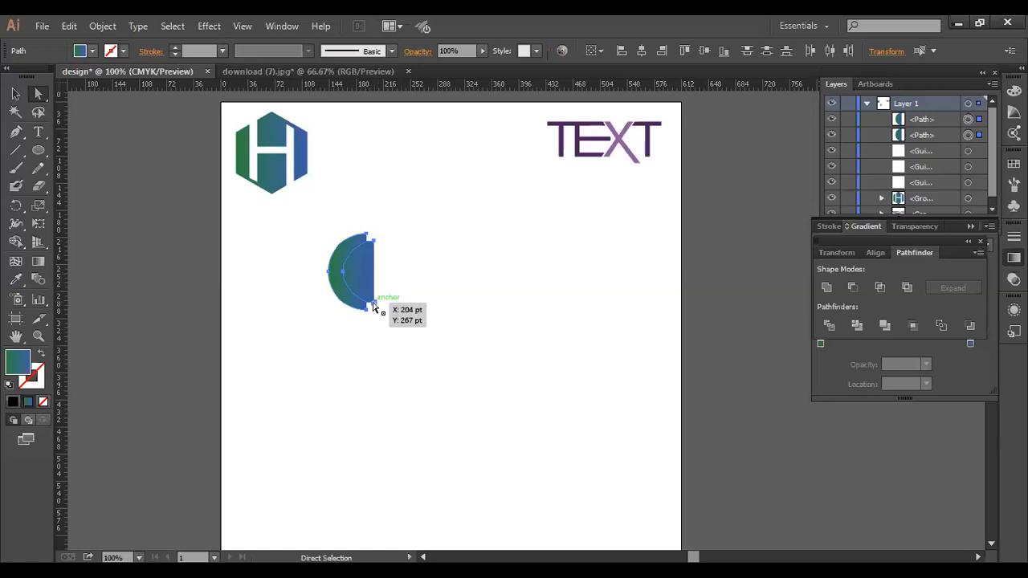
key(Delete)
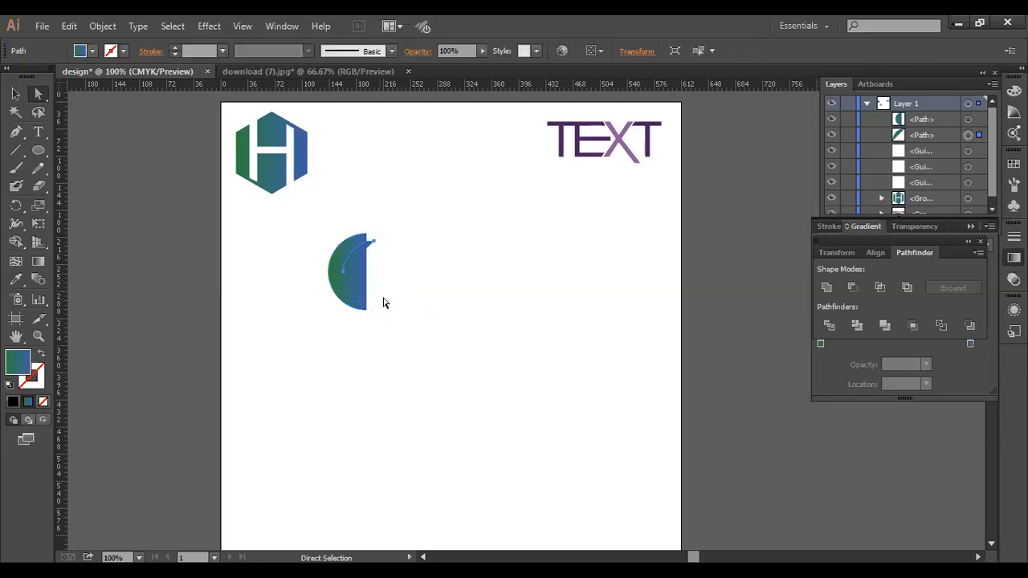
click(373, 242)
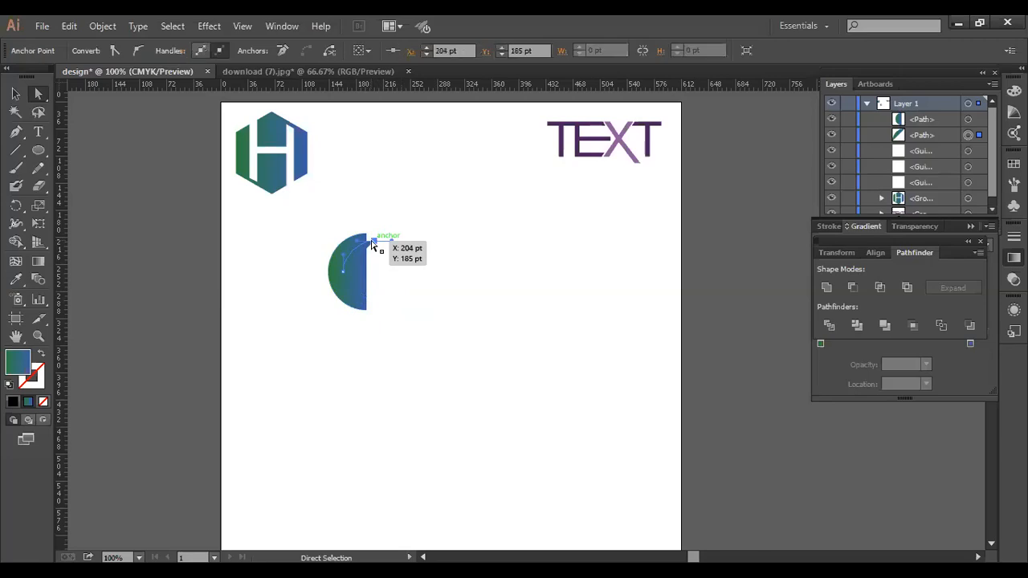
key(Delete)
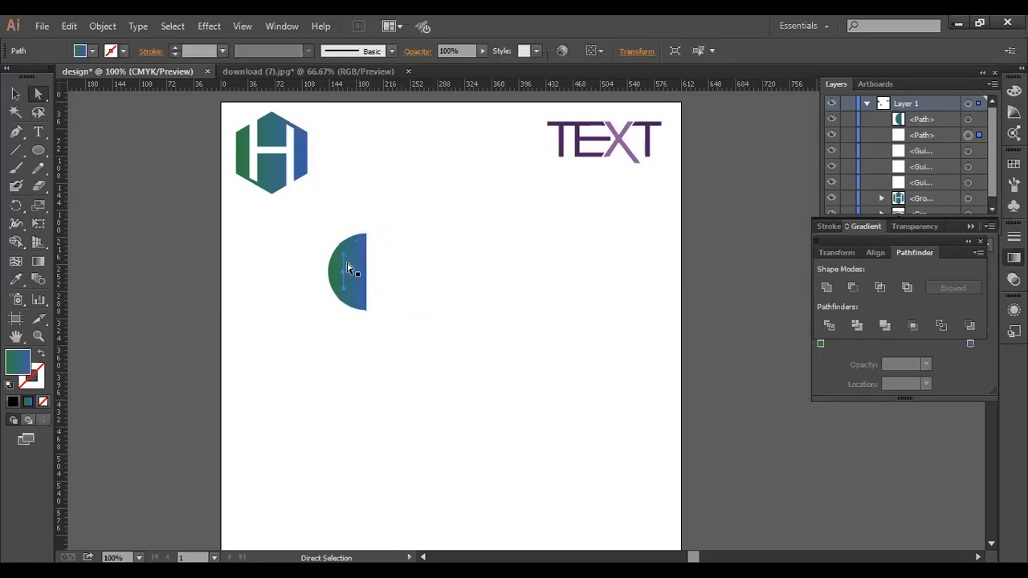
key(Delete)
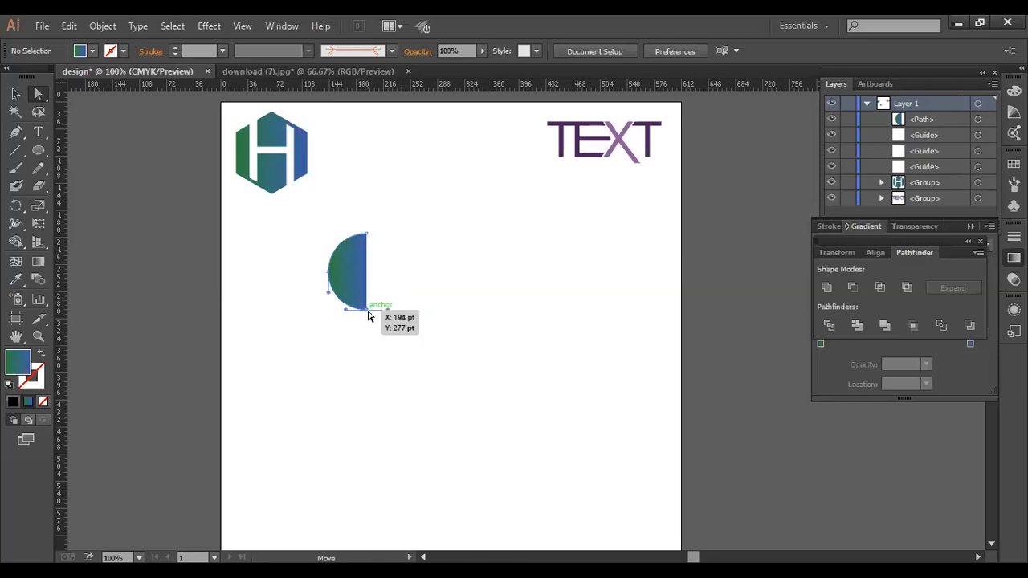
Remove the outer half-circle path by deleting its bottom, top and last remaining anchor points.
click(368, 312)
key(Delete)
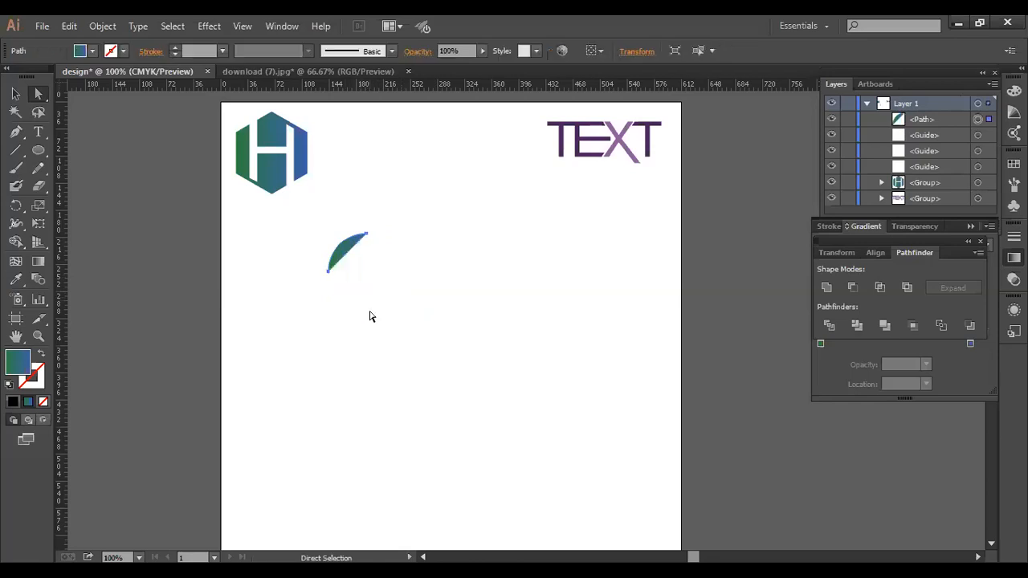
click(365, 236)
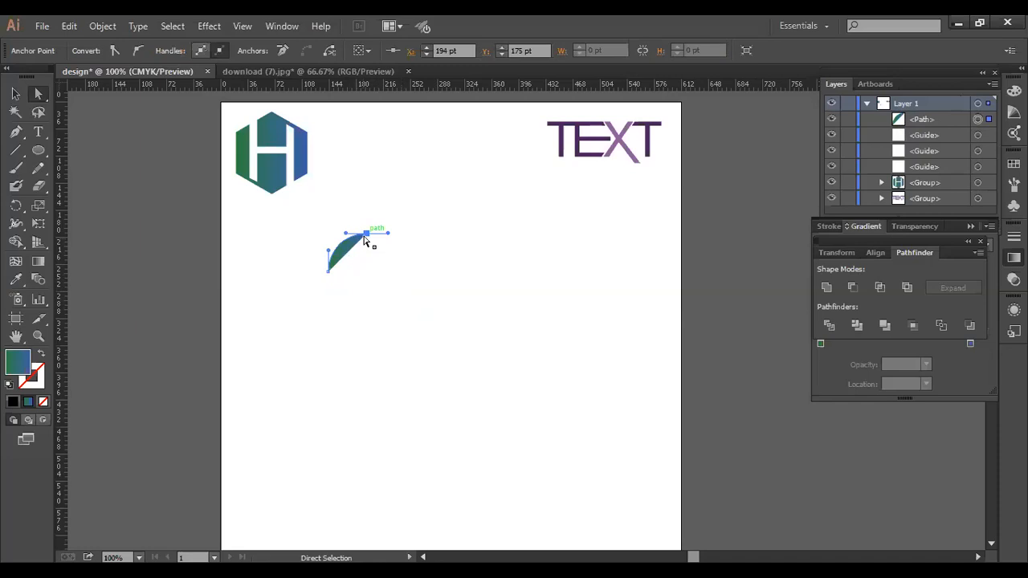
key(Delete)
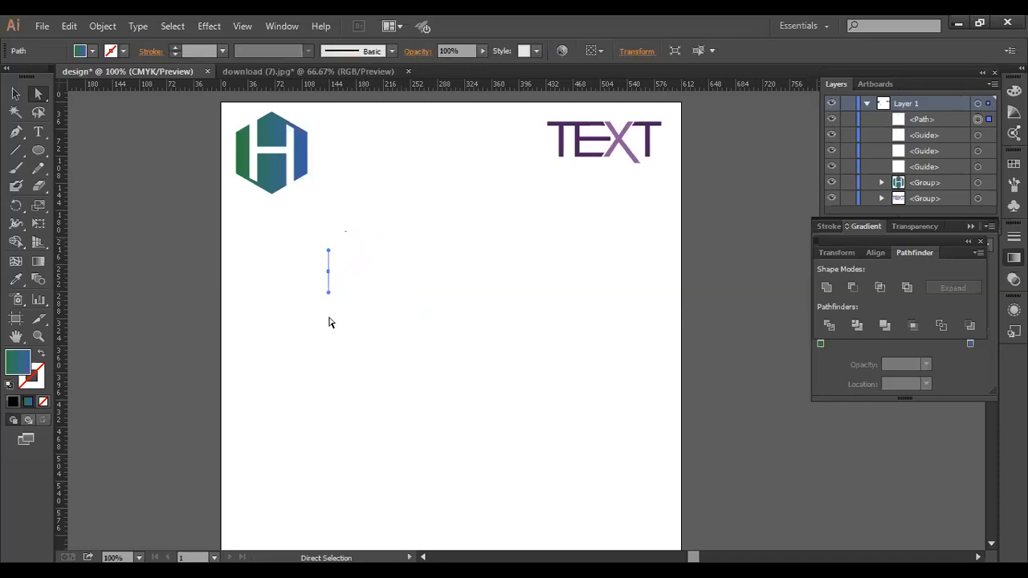
key(Delete)
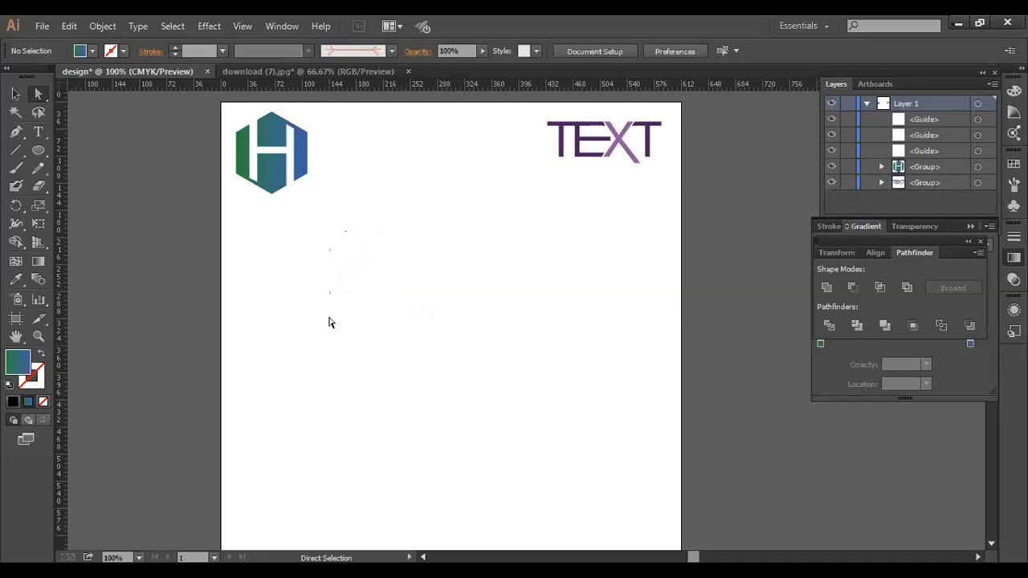
Draw a circle in the upper middle of the artboard and a smaller circle overlapping its lower-right part with the Ellipse tool.
click(40, 152)
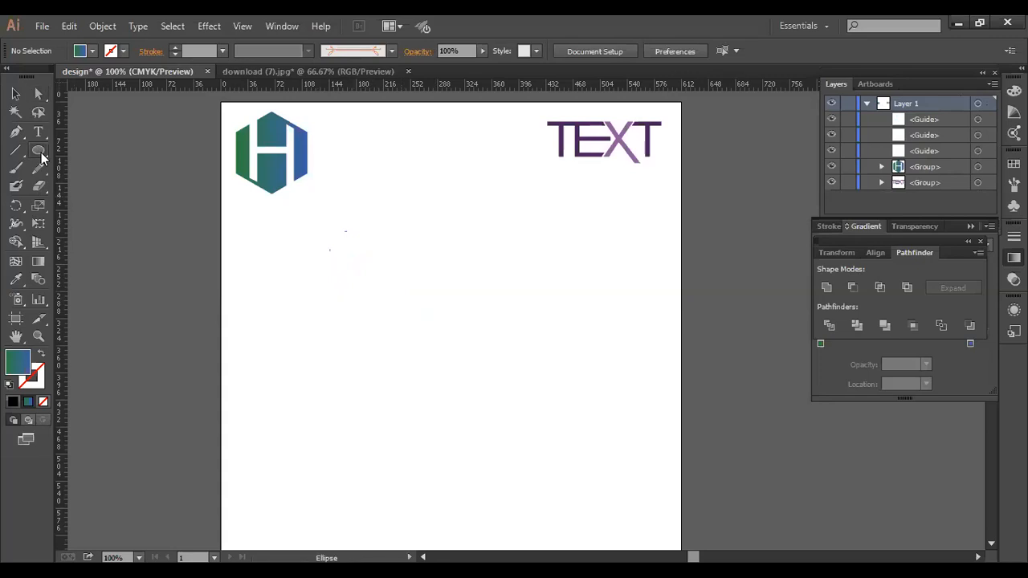
drag(38, 150, 84, 187)
drag(373, 253, 491, 367)
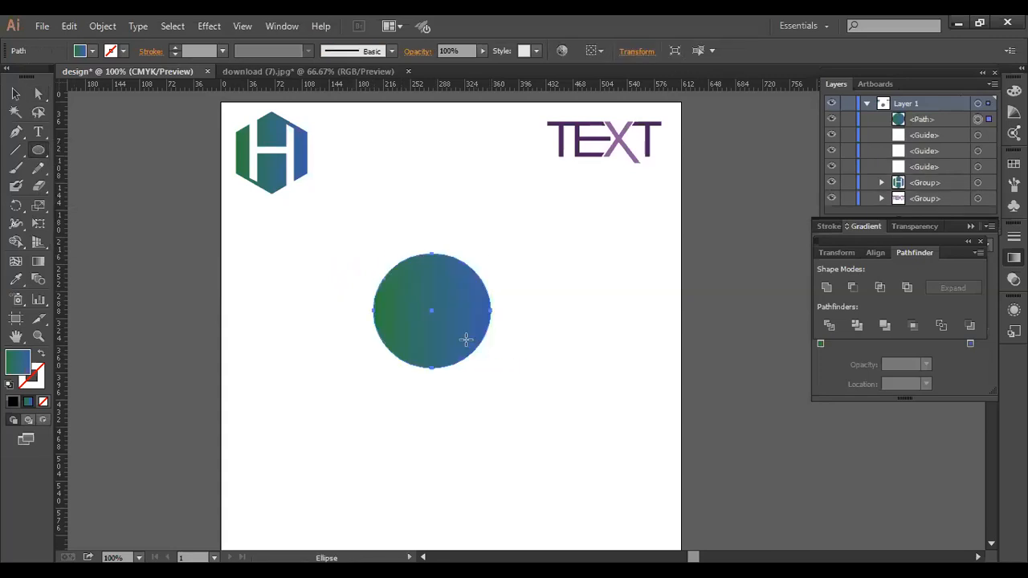
drag(432, 302, 523, 386)
Divide the two overlapping circles with Pathfinder Divide and ungroup the pieces.
click(15, 94)
drag(336, 244, 524, 387)
click(829, 326)
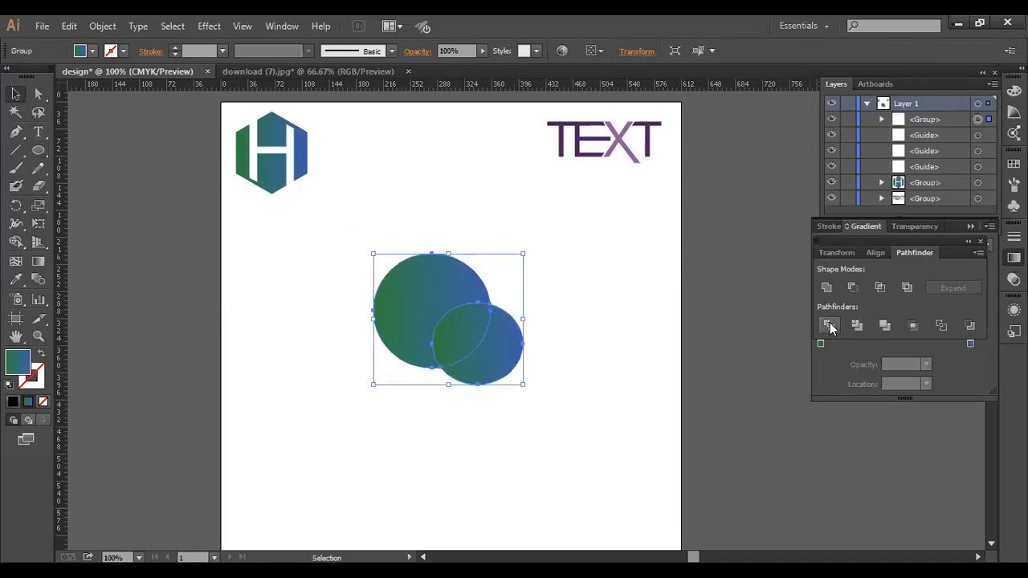
right_click(458, 363)
click(474, 445)
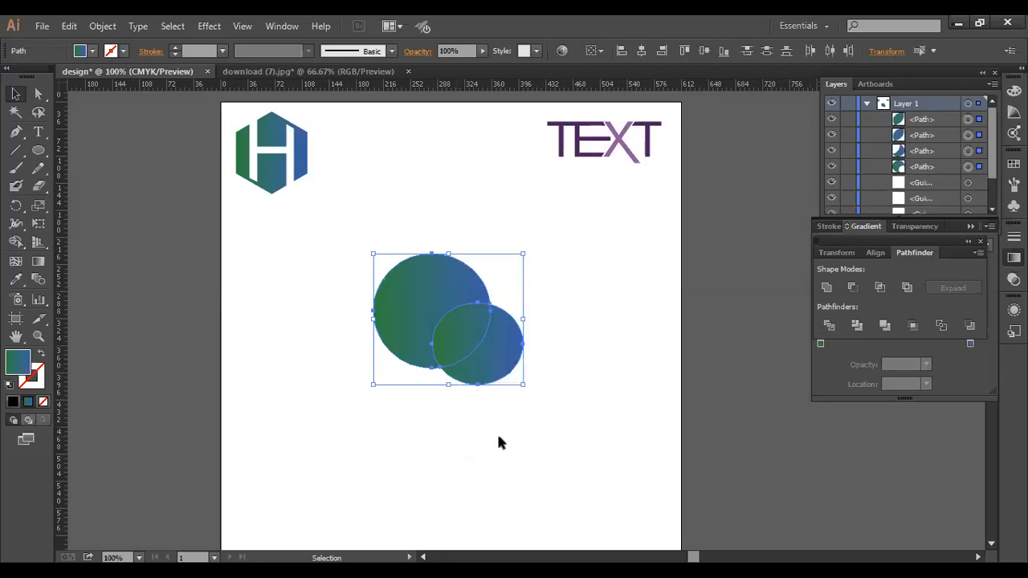
Delete the pieces in the area where the two circles overlap, leaving a white lens-shaped gap.
click(539, 440)
click(496, 348)
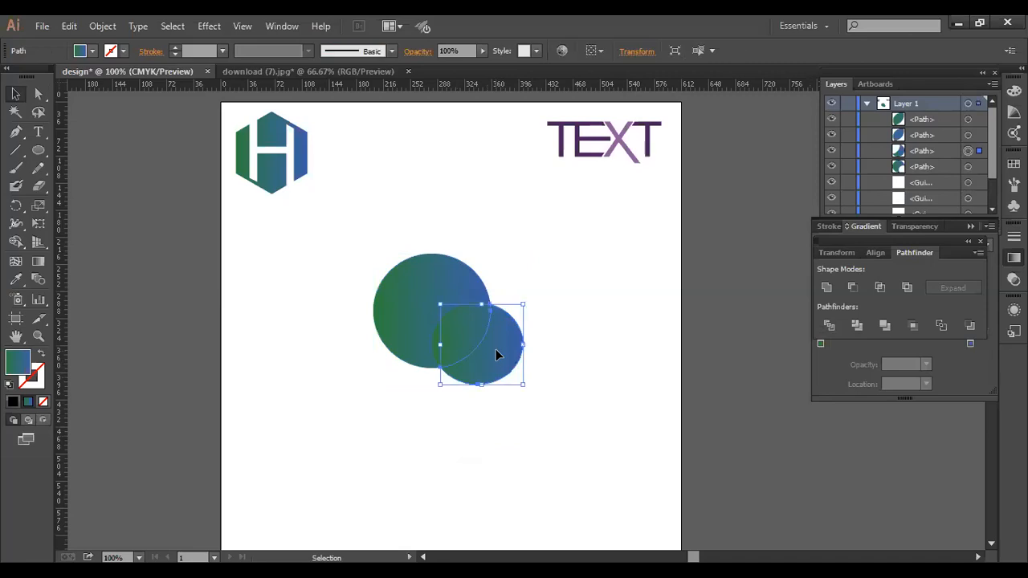
key(Delete)
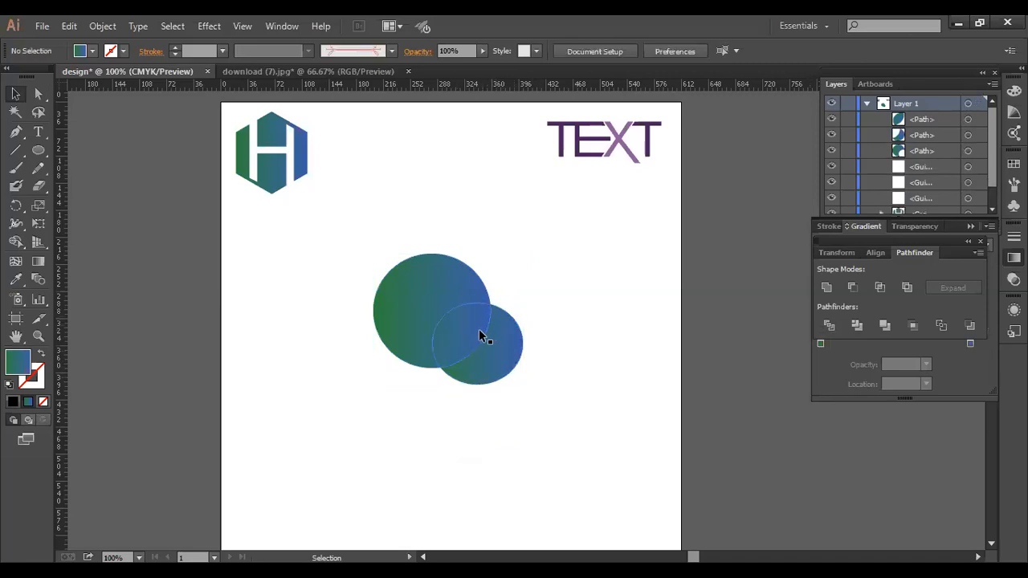
click(479, 335)
key(Delete)
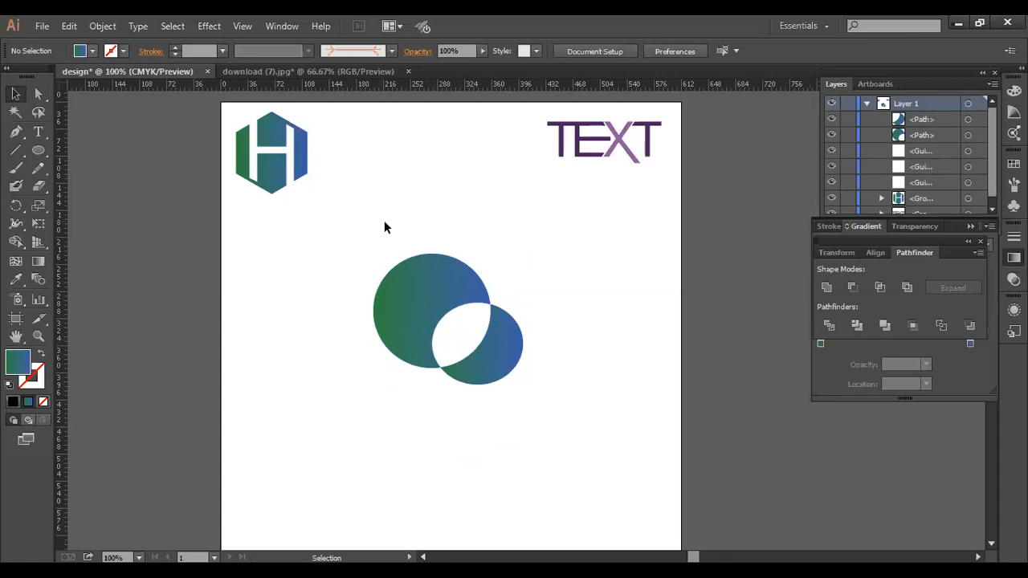
Scale the two circle pieces down between the hexagon and TEXT logos, and delete them from the artboard.
drag(385, 235, 518, 352)
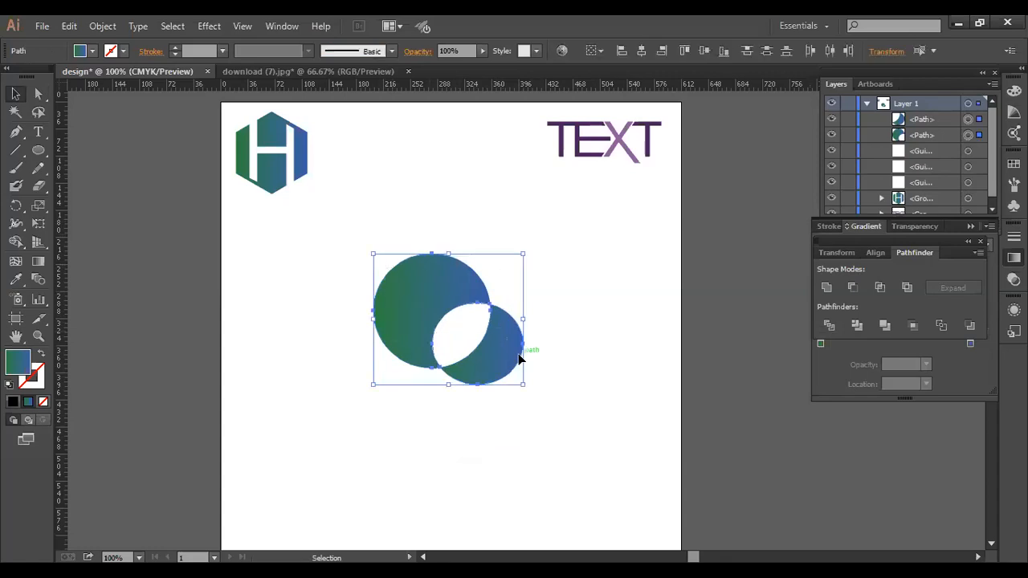
drag(521, 255, 449, 140)
click(506, 269)
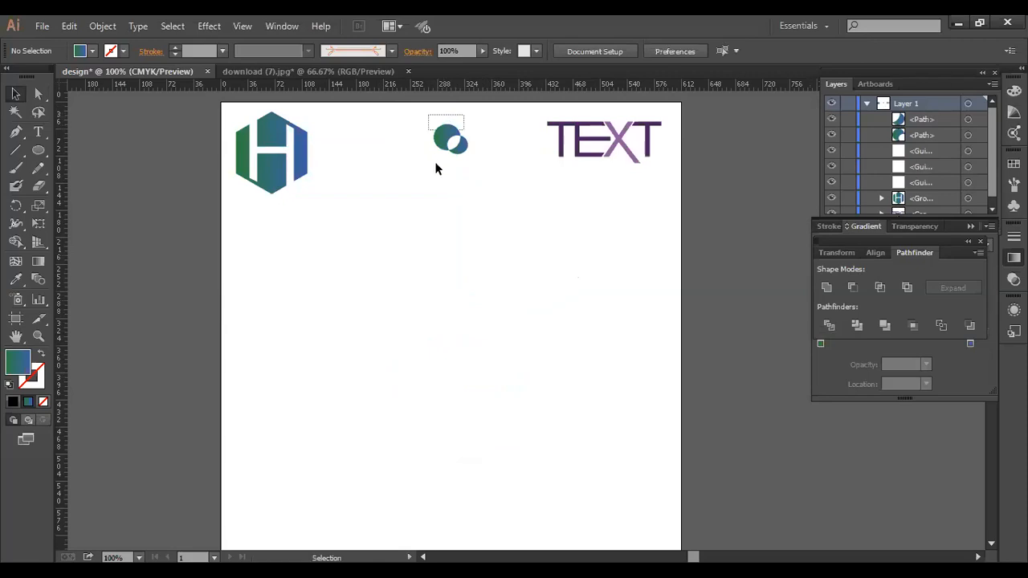
drag(434, 161, 446, 158)
key(Delete)
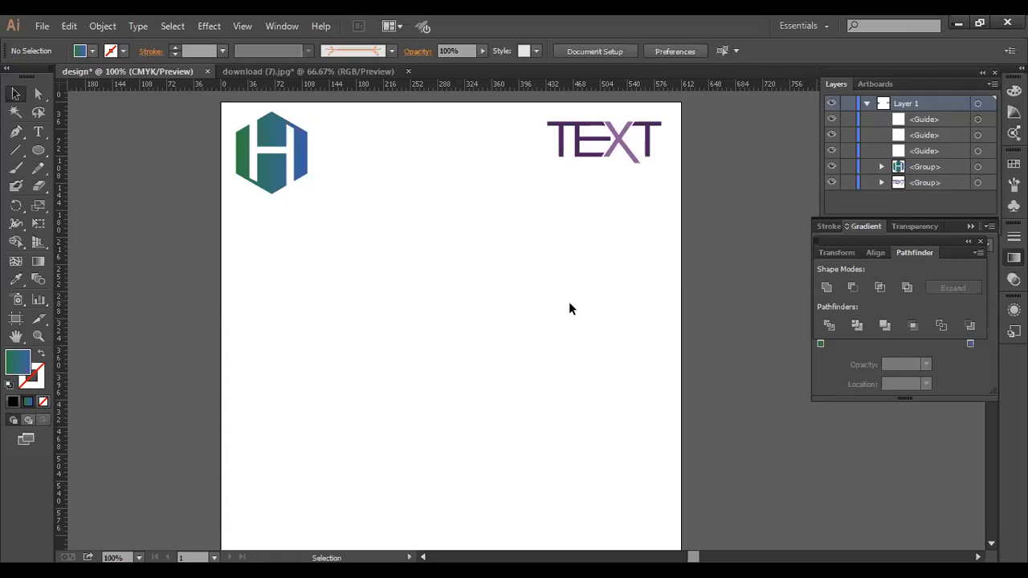
Open the eliteer logo image download (2).png from the Class folder and deselect it.
click(41, 27)
click(48, 28)
click(67, 26)
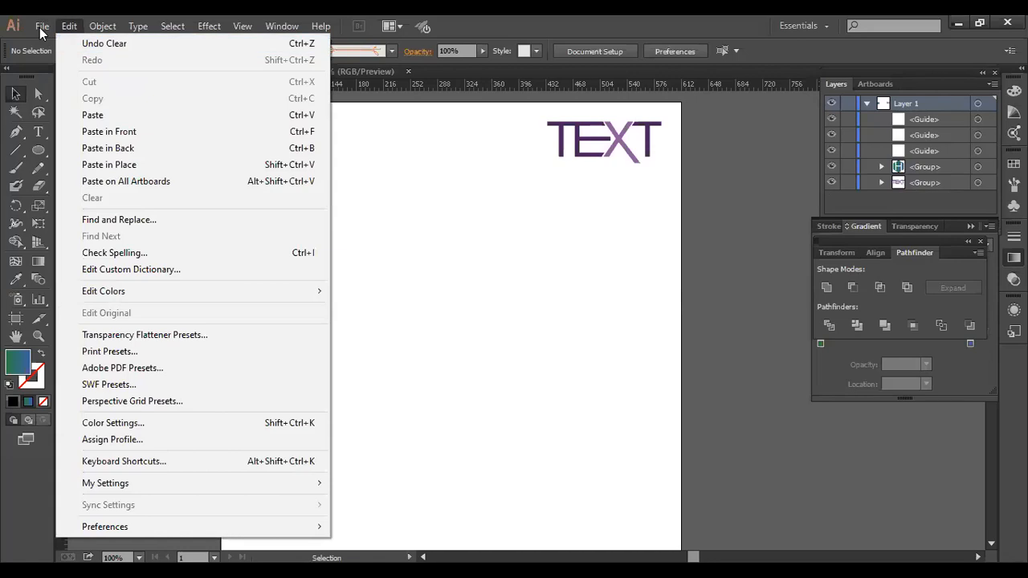
mouse_move(41, 29)
click(61, 76)
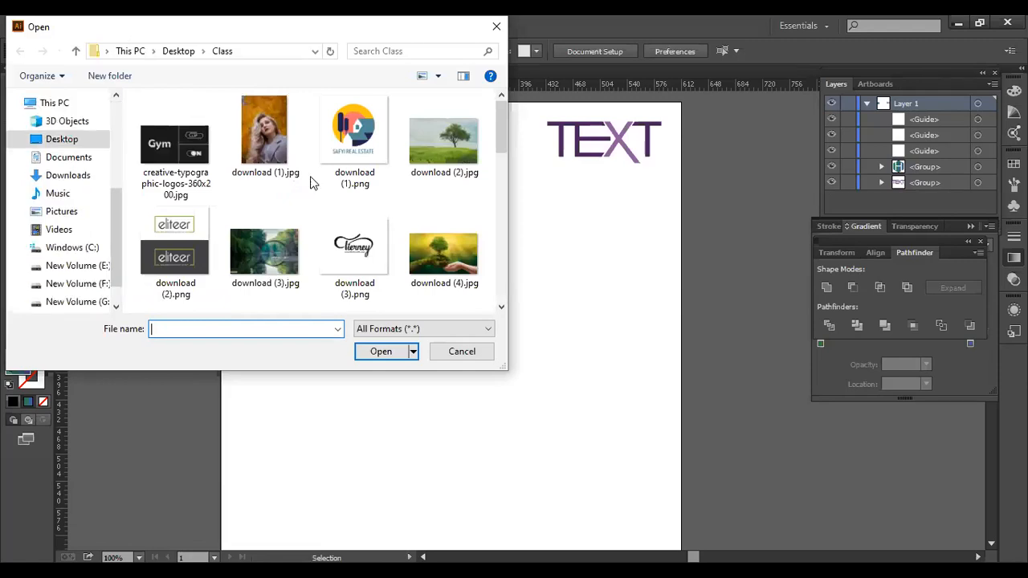
click(184, 239)
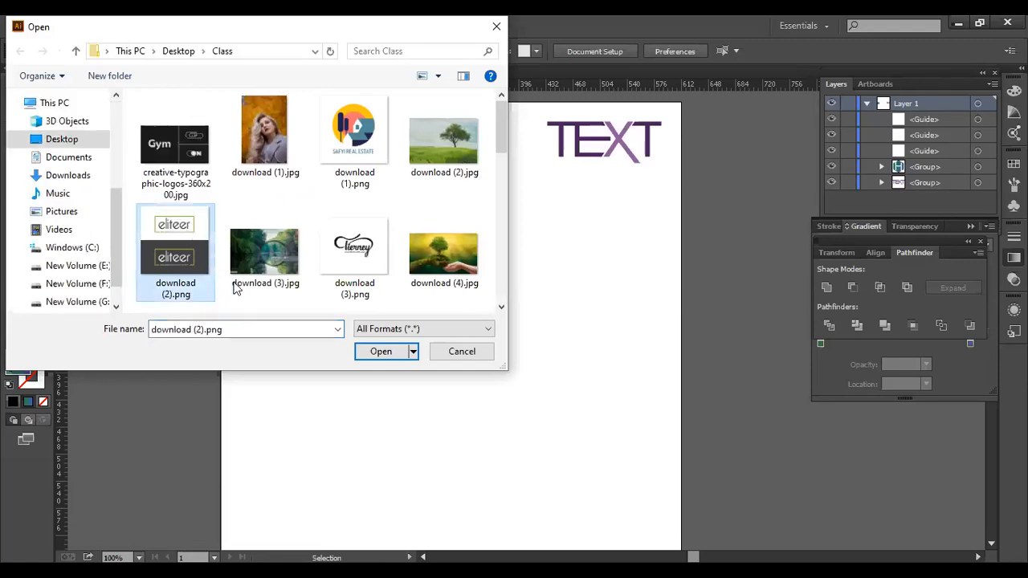
click(367, 354)
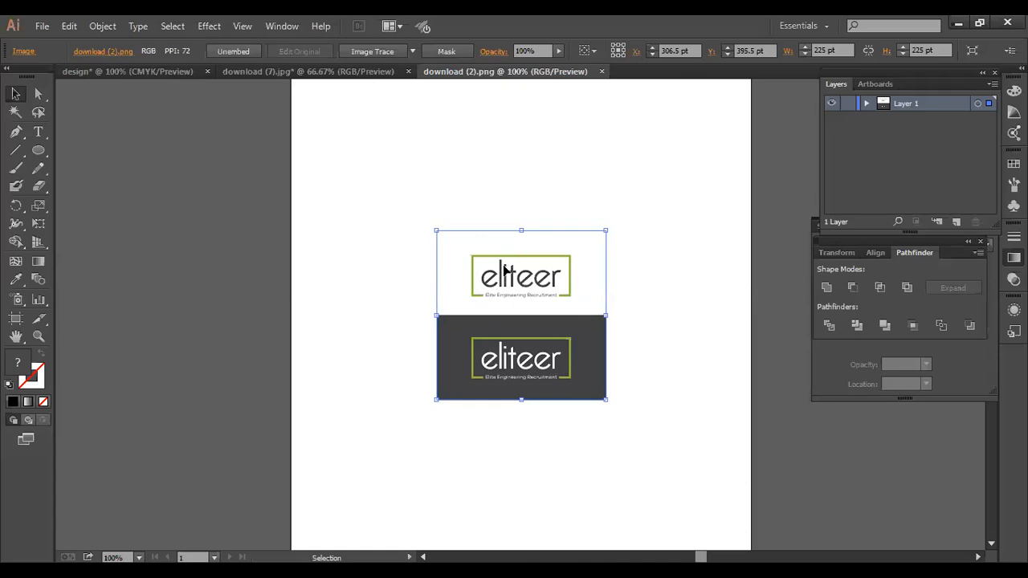
click(449, 191)
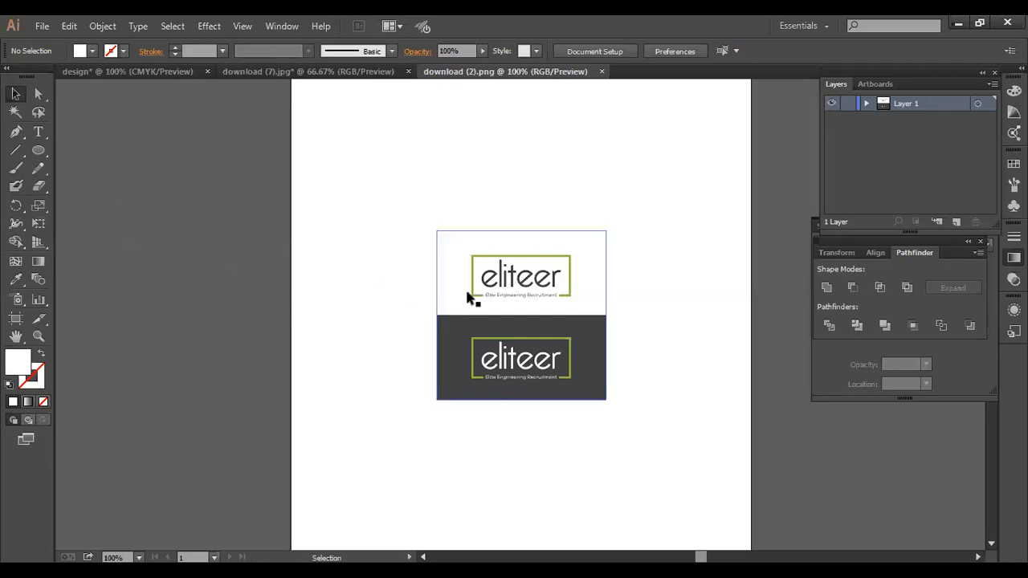
Open the SAFYI REAL ESTATE logo image download (1).png from the Class folder and move it to the artboard's upper right.
click(42, 26)
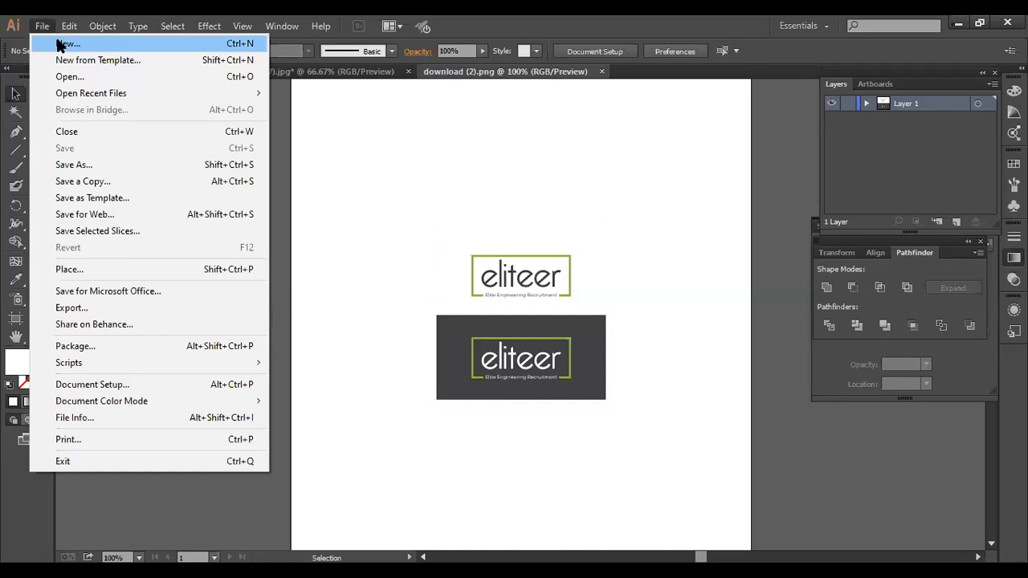
click(69, 77)
click(339, 138)
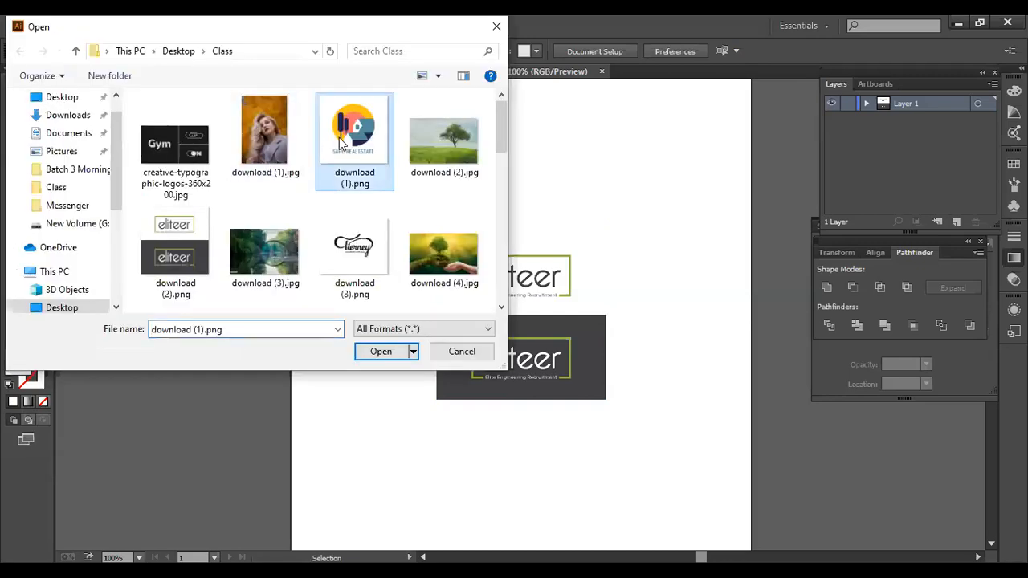
click(386, 351)
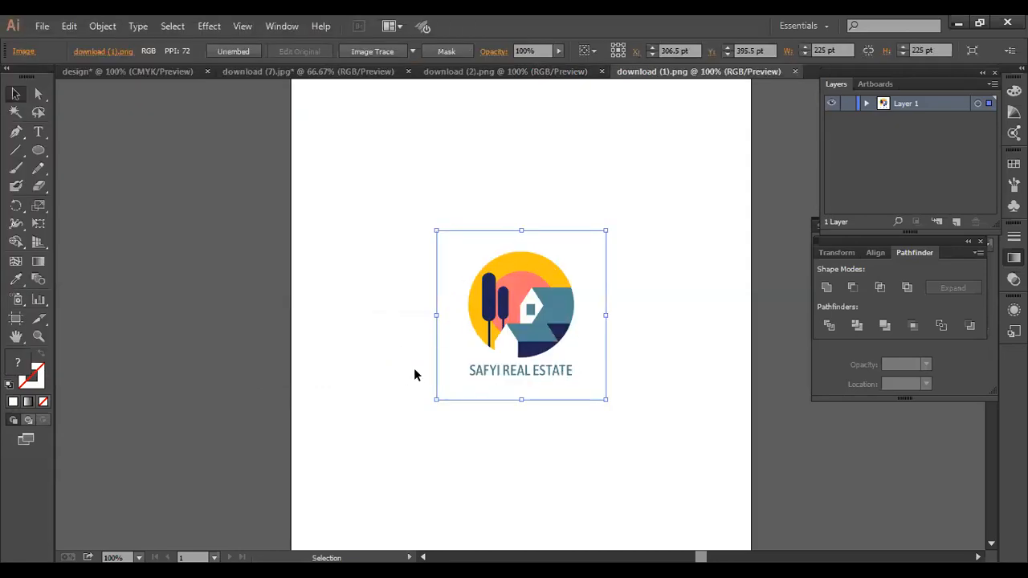
drag(529, 255, 647, 125)
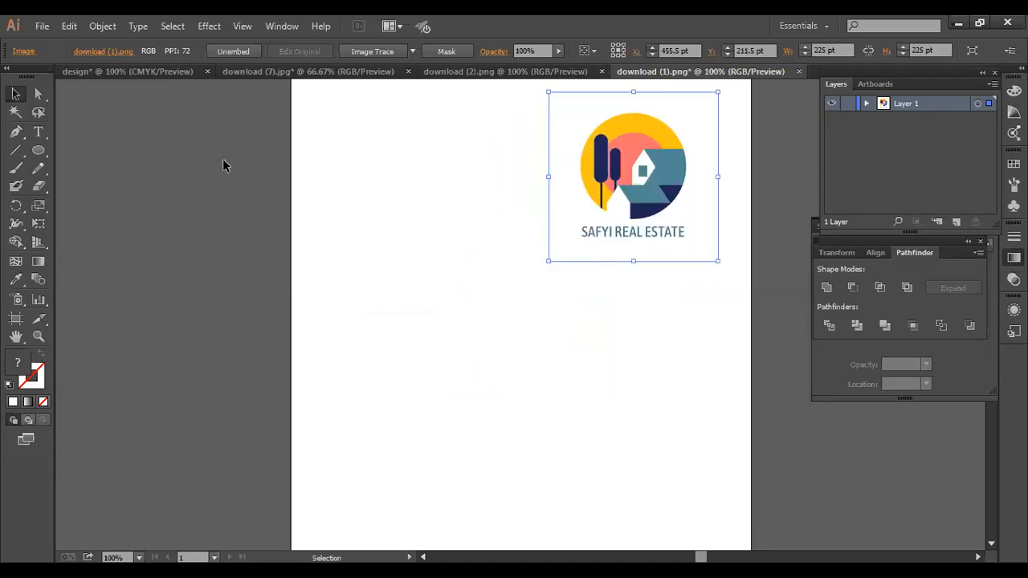
Draw a circle overlapping the upper left of the SAFYI REAL ESTATE logo and set its fill to none.
drag(41, 158, 77, 193)
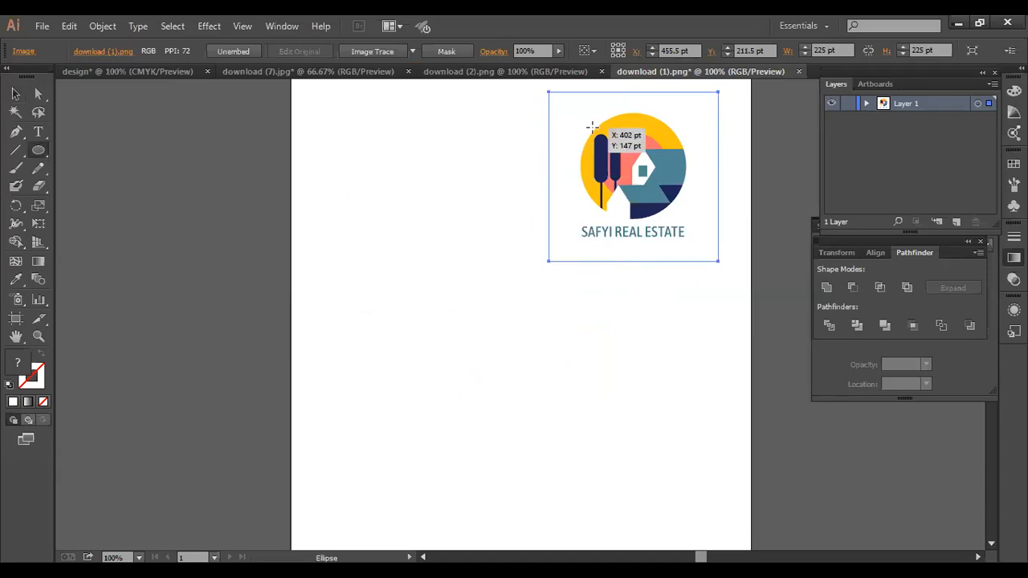
mouse_move(592, 128)
mouse_down()
mouse_move(625, 102)
mouse_move(636, 153)
mouse_move(650, 163)
mouse_up()
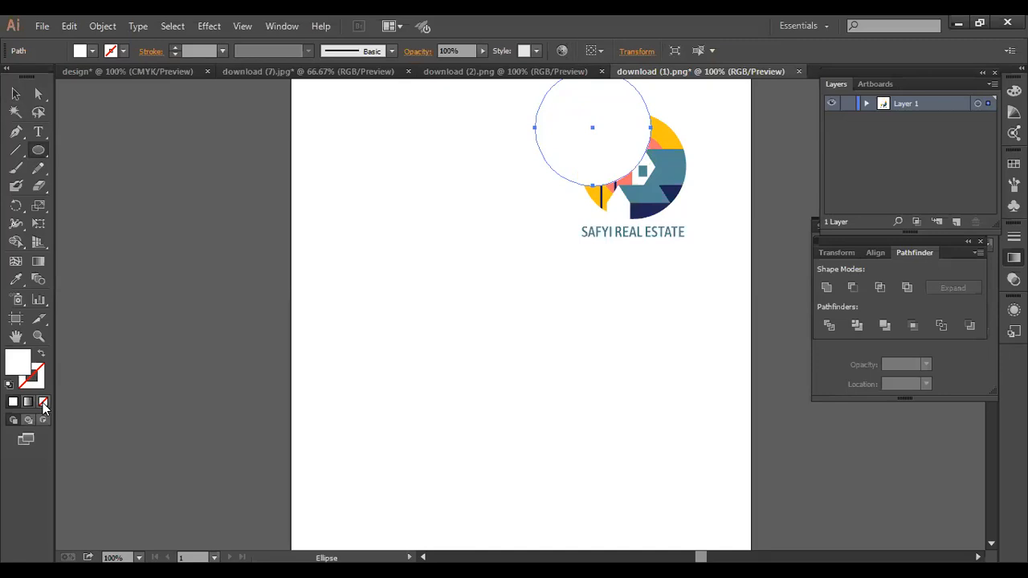
click(44, 402)
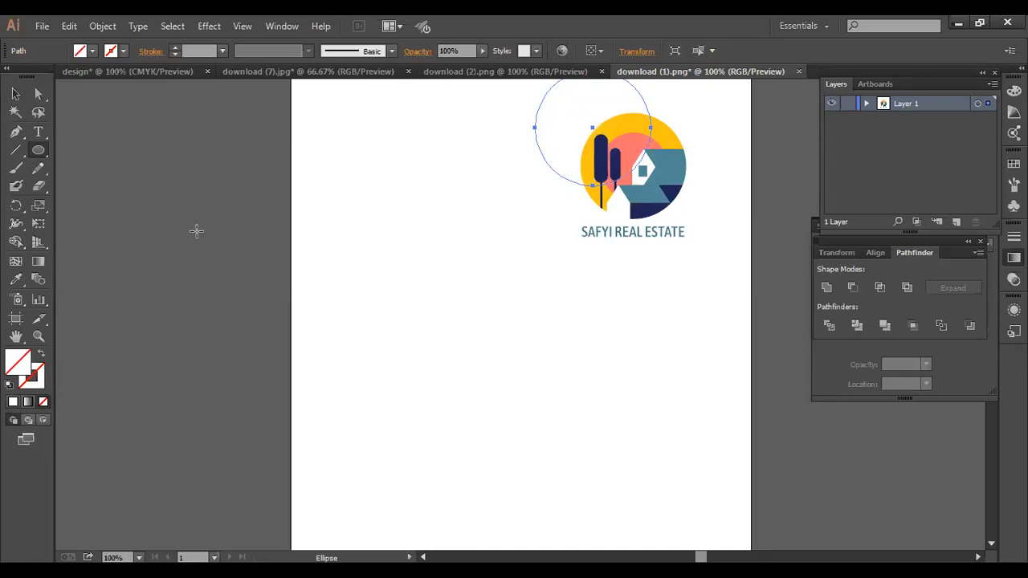
click(15, 94)
Move the SAFYI REAL ESTATE image down and left of the circle, and undock the download (2).png document into a floating window.
drag(587, 128, 429, 199)
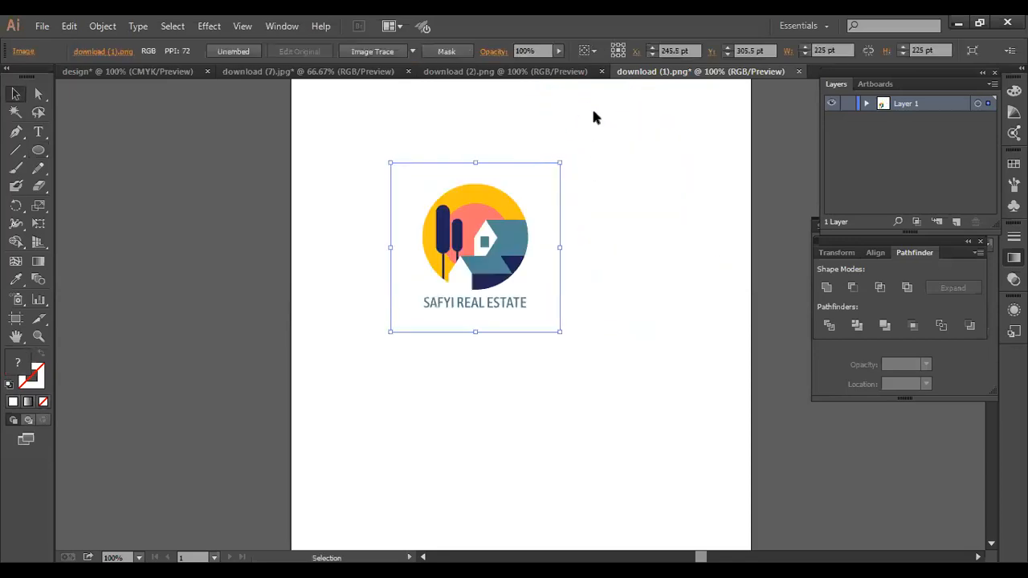
drag(511, 74, 454, 561)
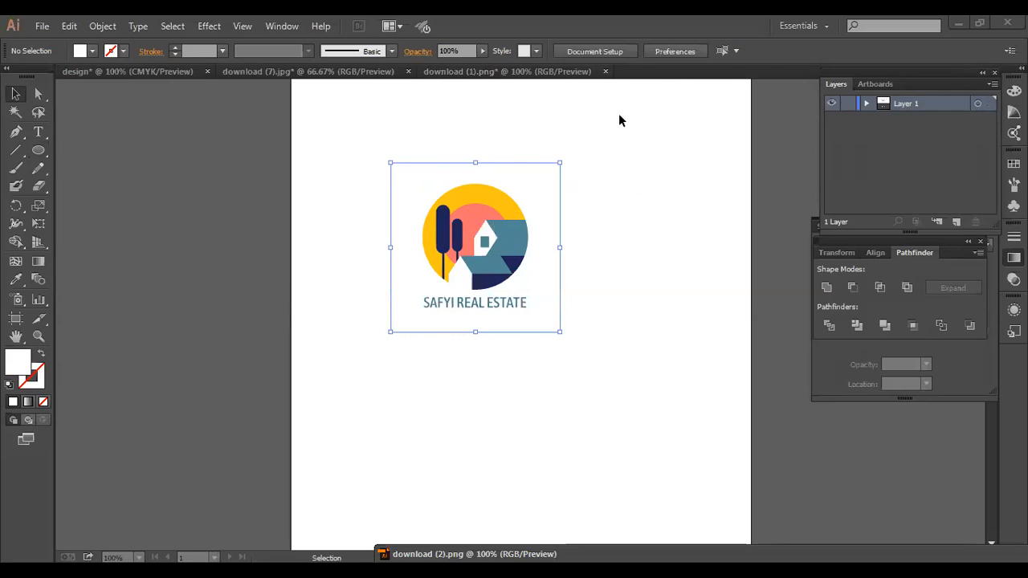
Look through the stroke swatches and the available swatch libraries for a stroke colour for the unfilled circle.
drag(678, 102, 567, 123)
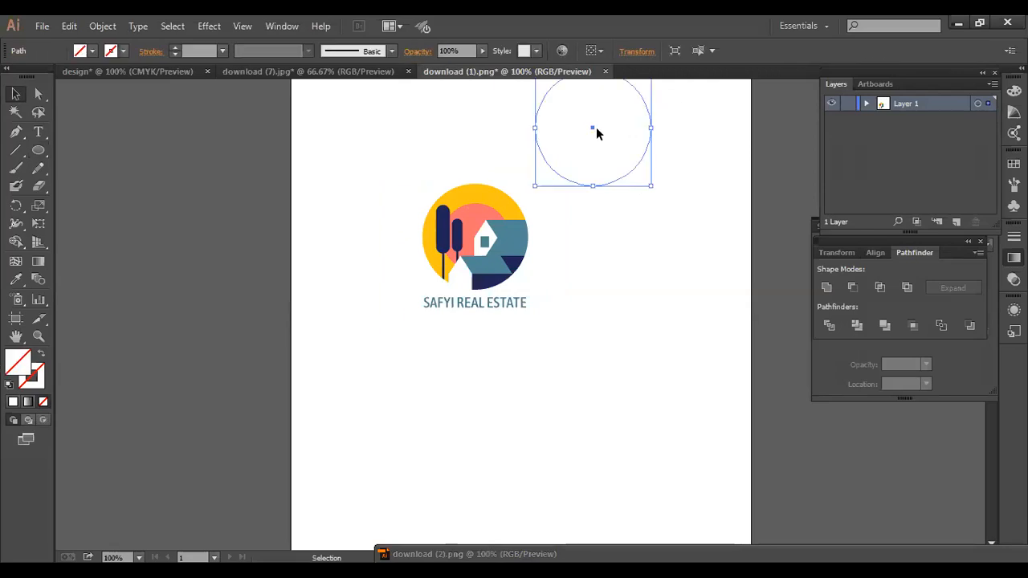
click(125, 52)
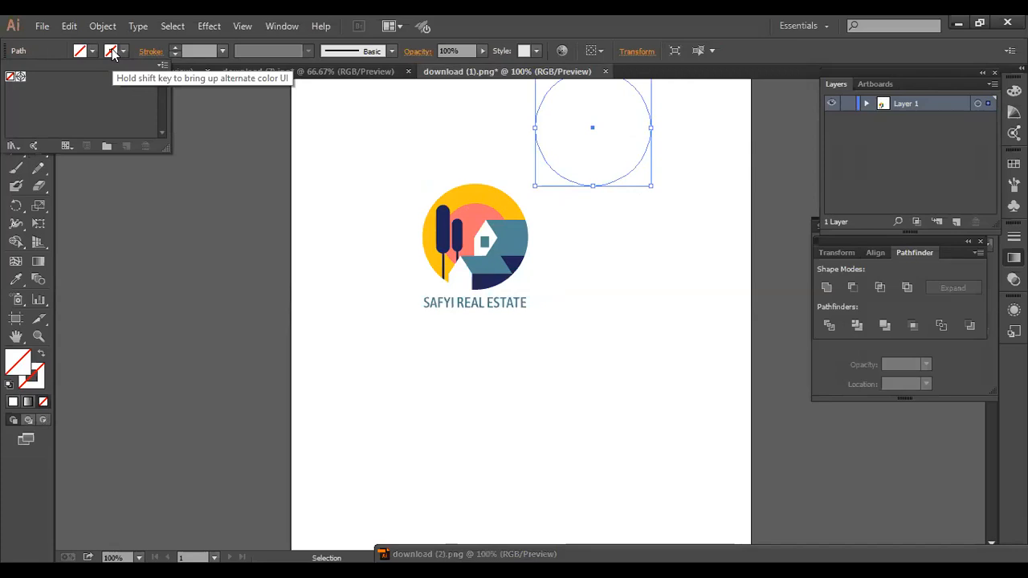
click(112, 53)
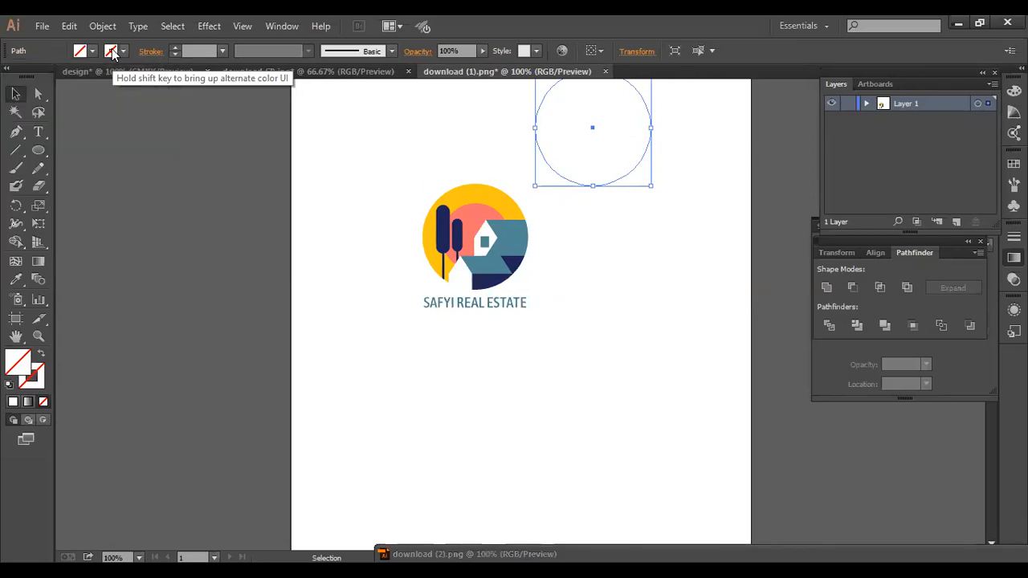
click(123, 51)
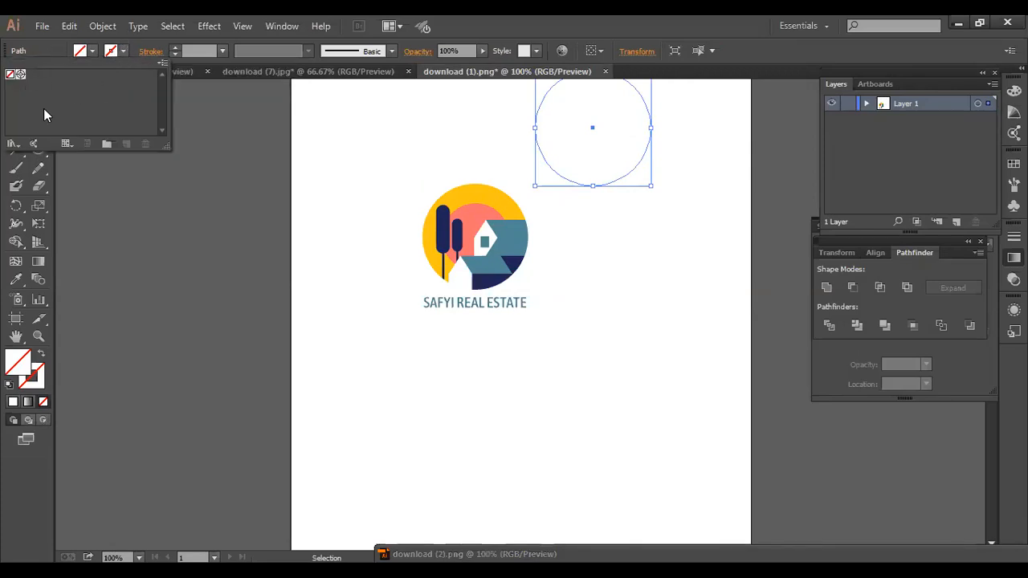
click(66, 143)
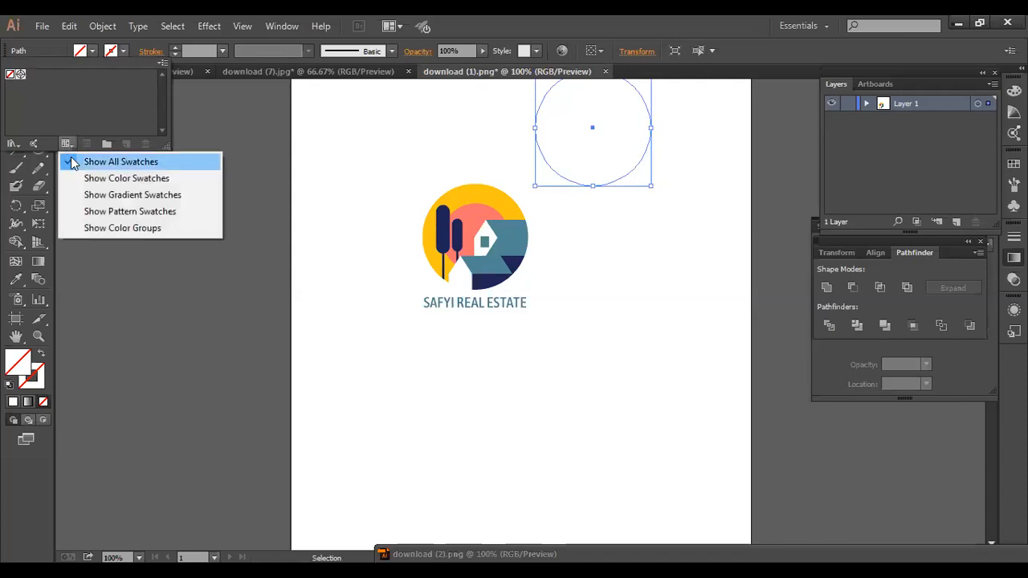
click(76, 163)
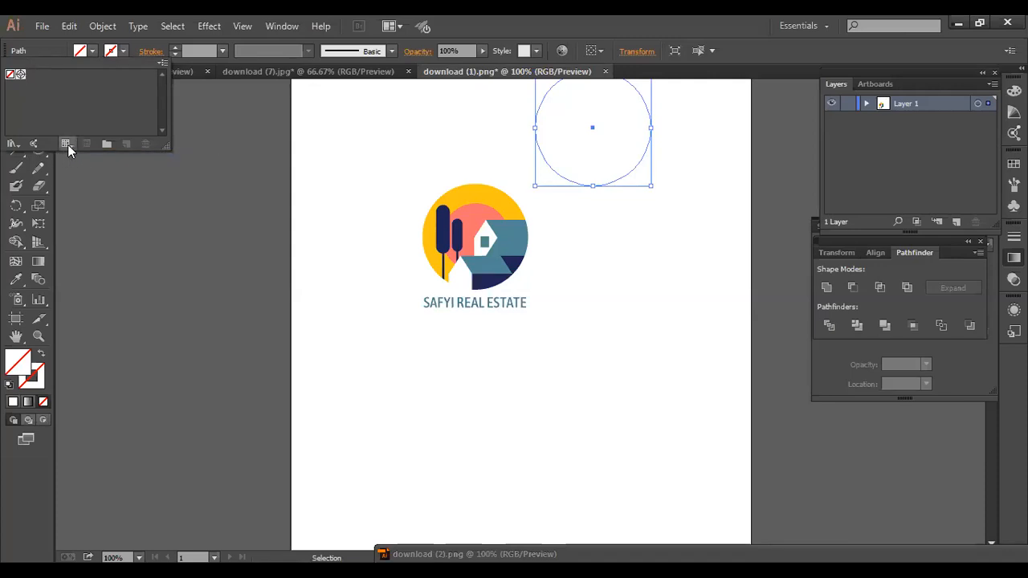
click(161, 60)
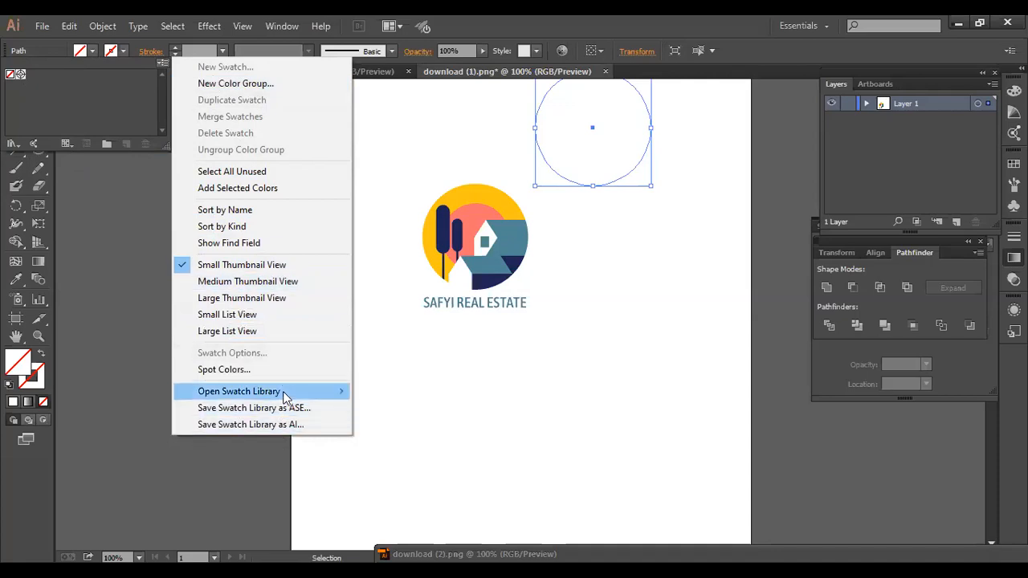
mouse_move(287, 392)
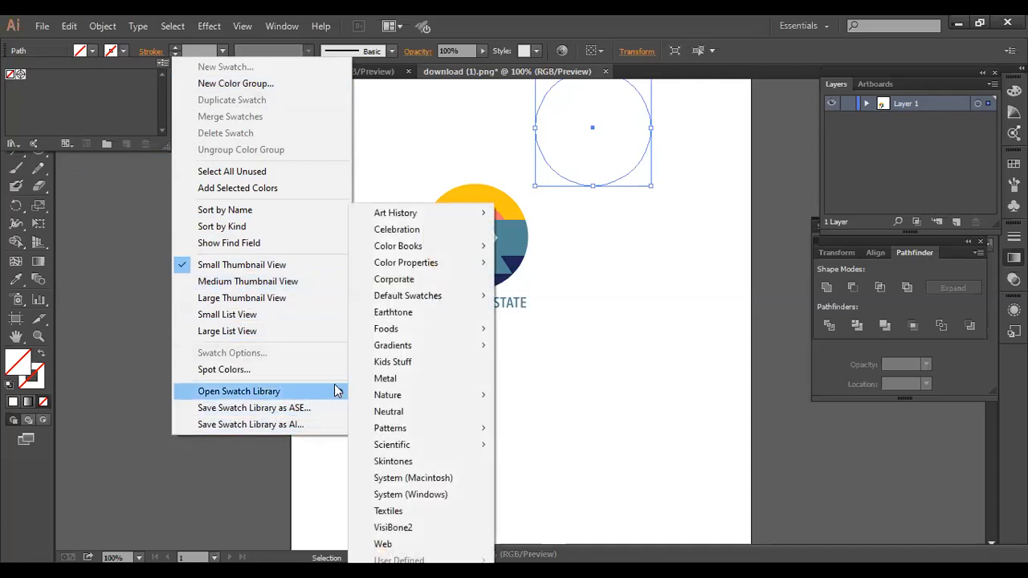
mouse_move(389, 246)
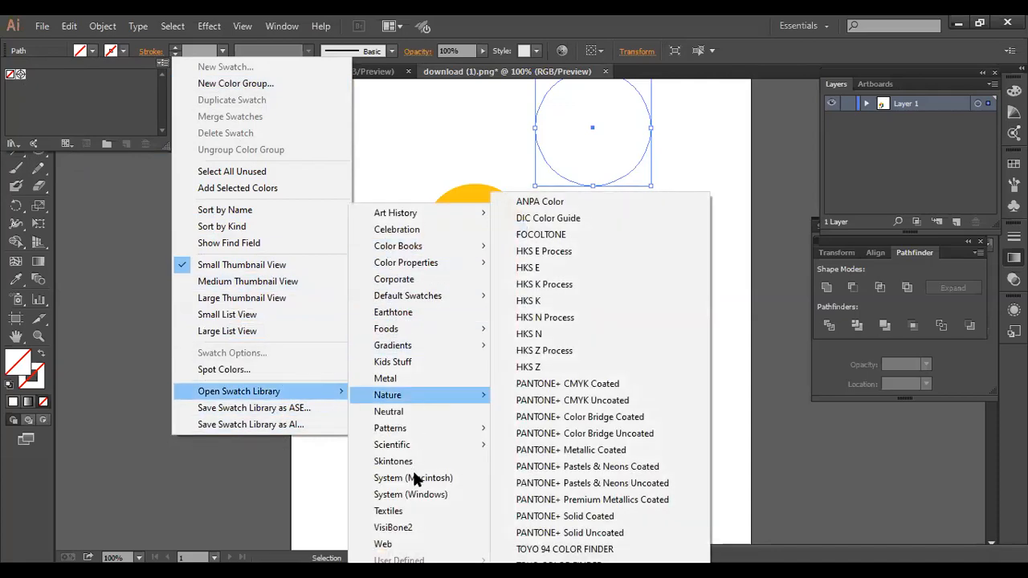
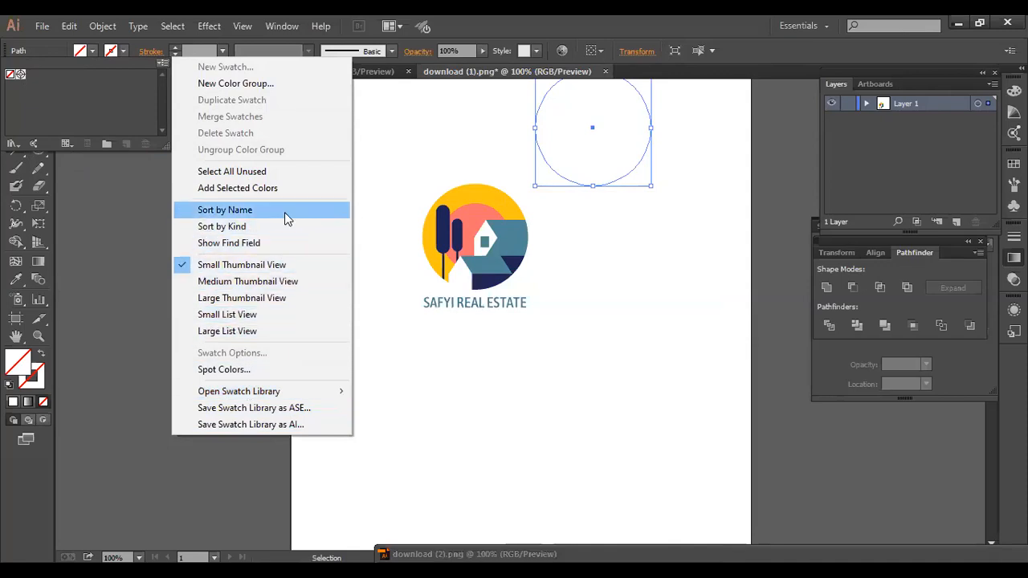
click(501, 168)
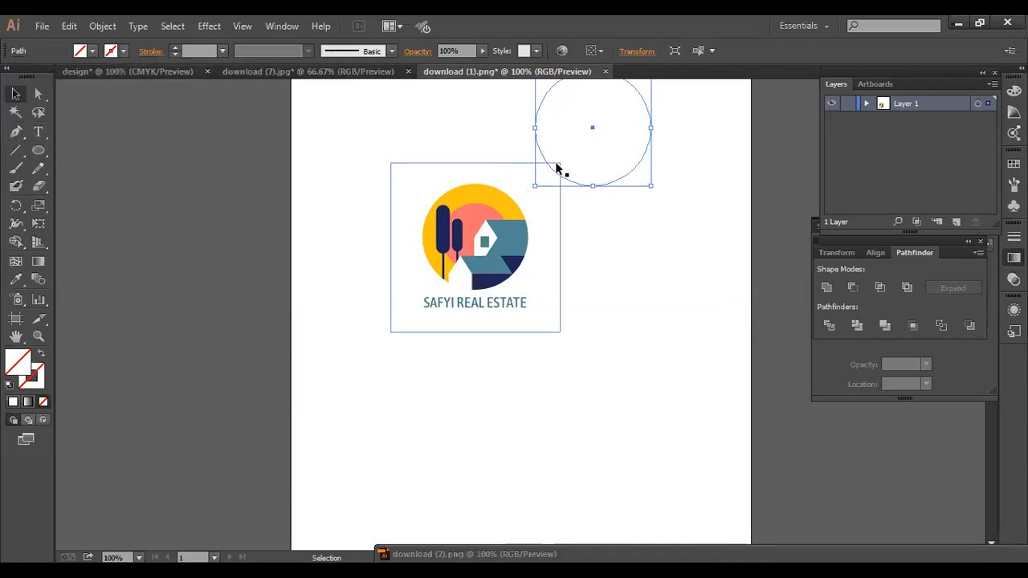
Bring the SAFYI REAL ESTATE image into the download (7).jpg document and place it to the right of the portrait photo.
drag(465, 242, 464, 354)
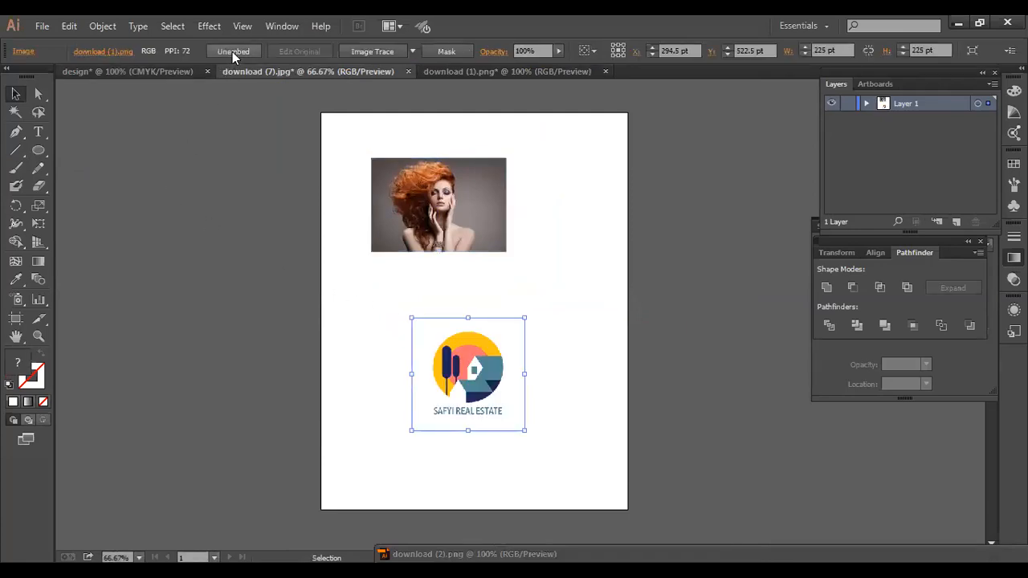
drag(468, 385, 565, 190)
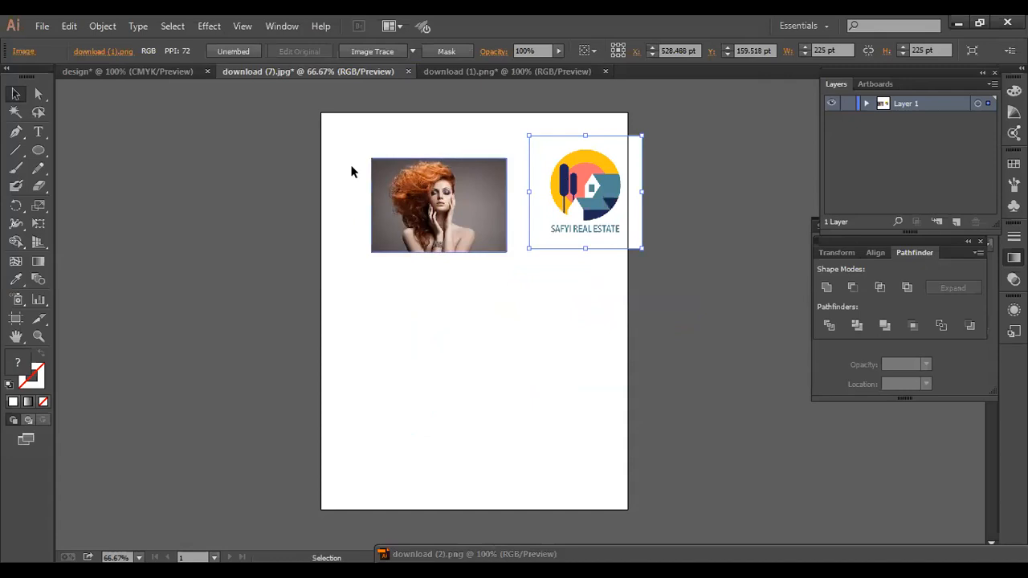
In the design document, draw a circle between and slightly below the H hexagon and TEXT logos.
click(153, 71)
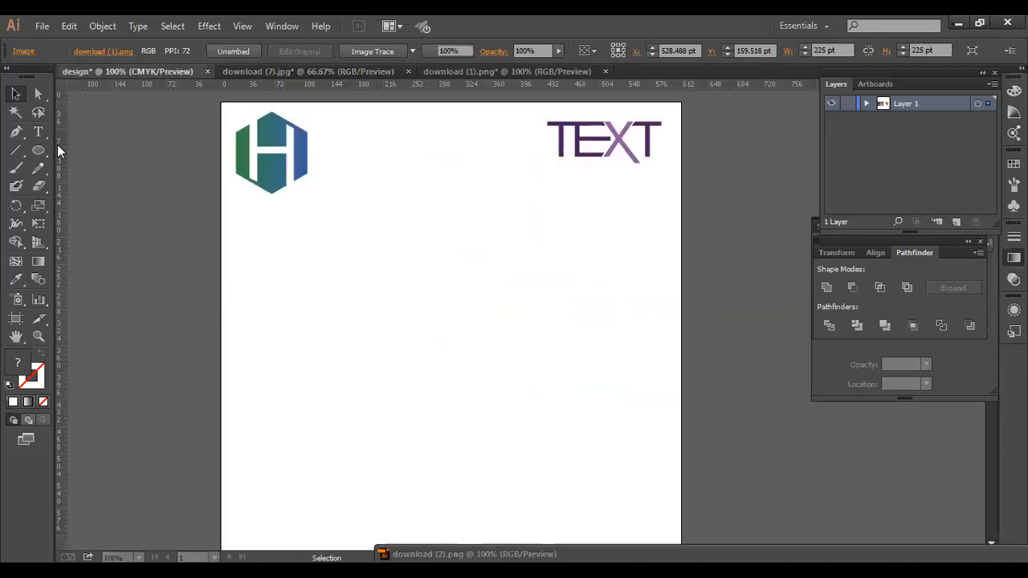
drag(39, 148, 86, 186)
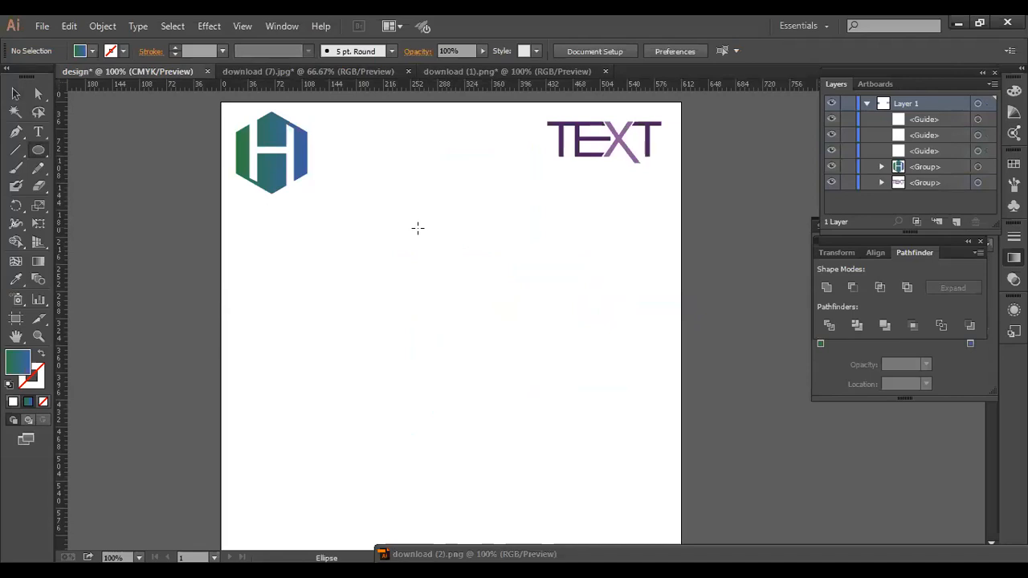
drag(418, 228, 484, 286)
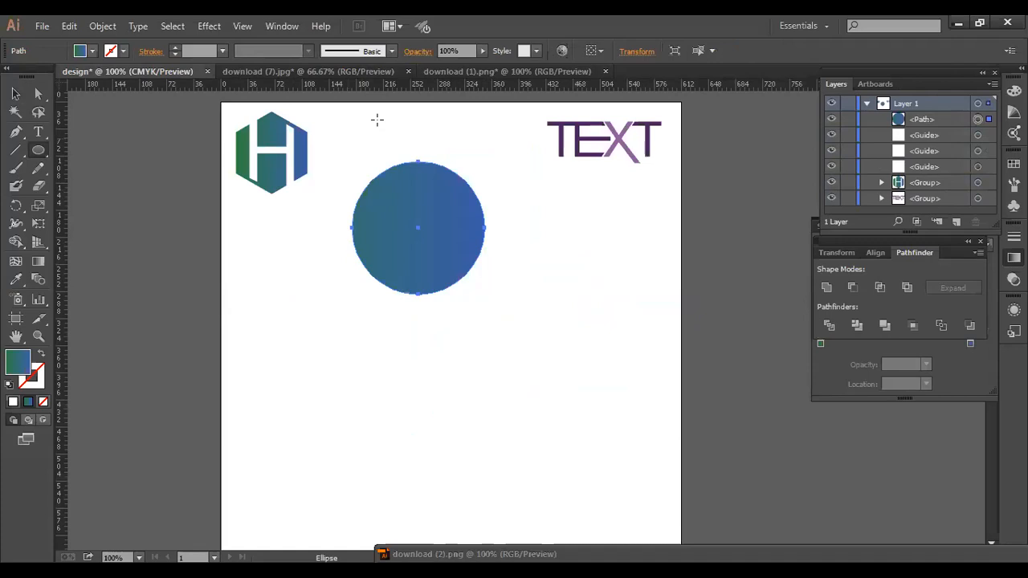
Check the reference logo's colour in download (7).jpg and fill the circle in the design document with orange E59D29.
click(362, 70)
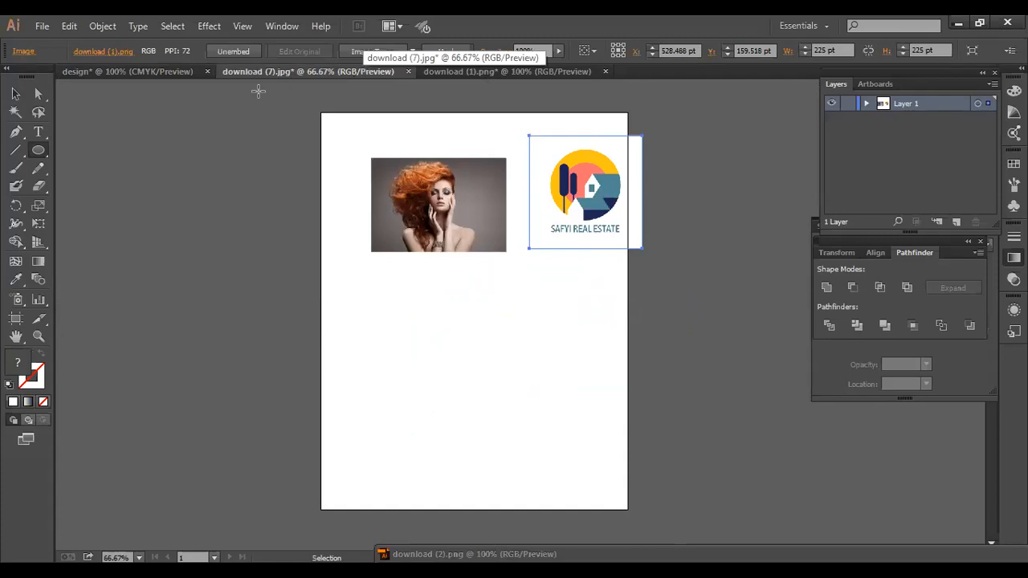
click(151, 73)
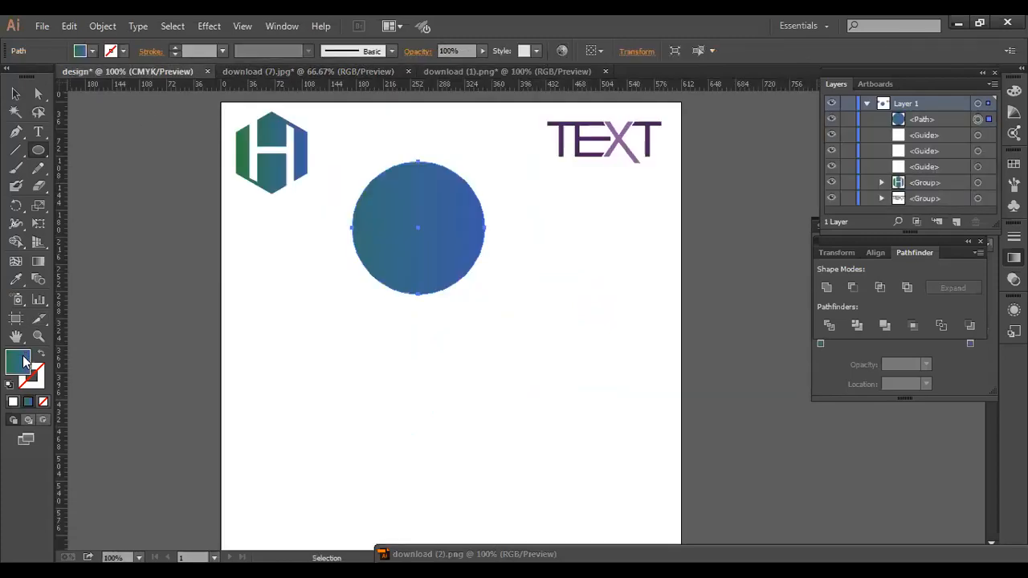
double_click(23, 363)
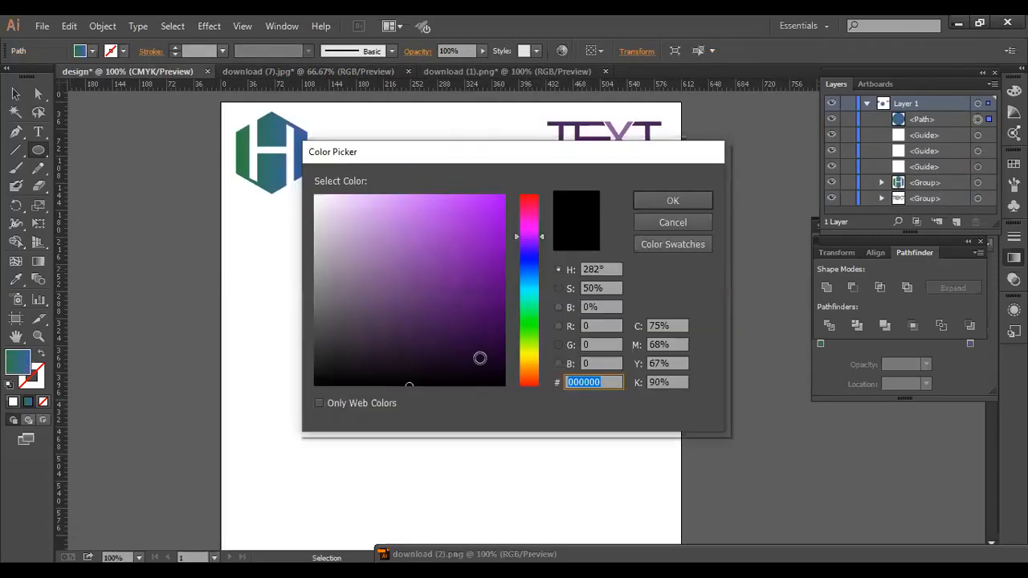
click(530, 367)
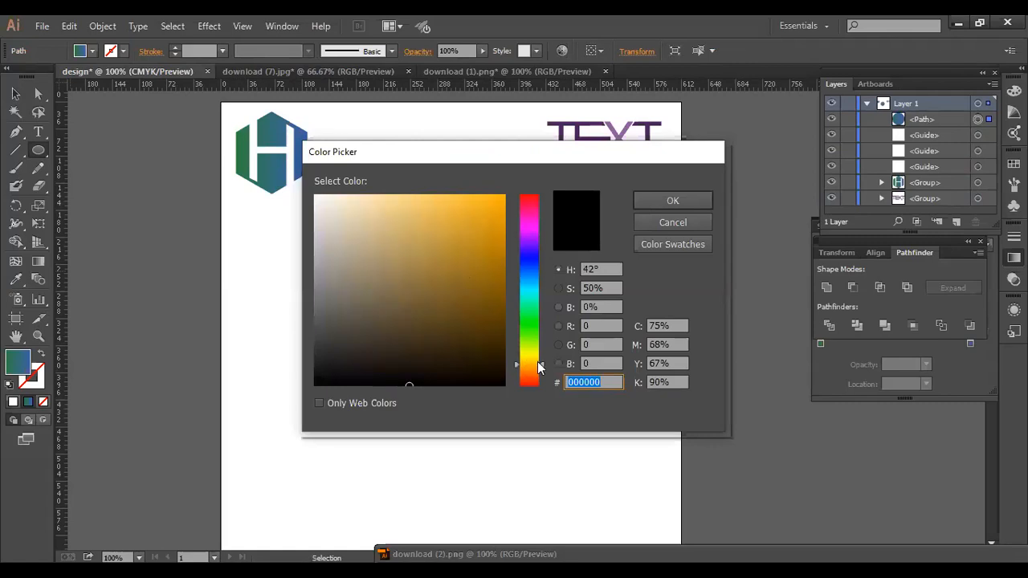
drag(534, 364, 530, 355)
click(530, 358)
click(461, 207)
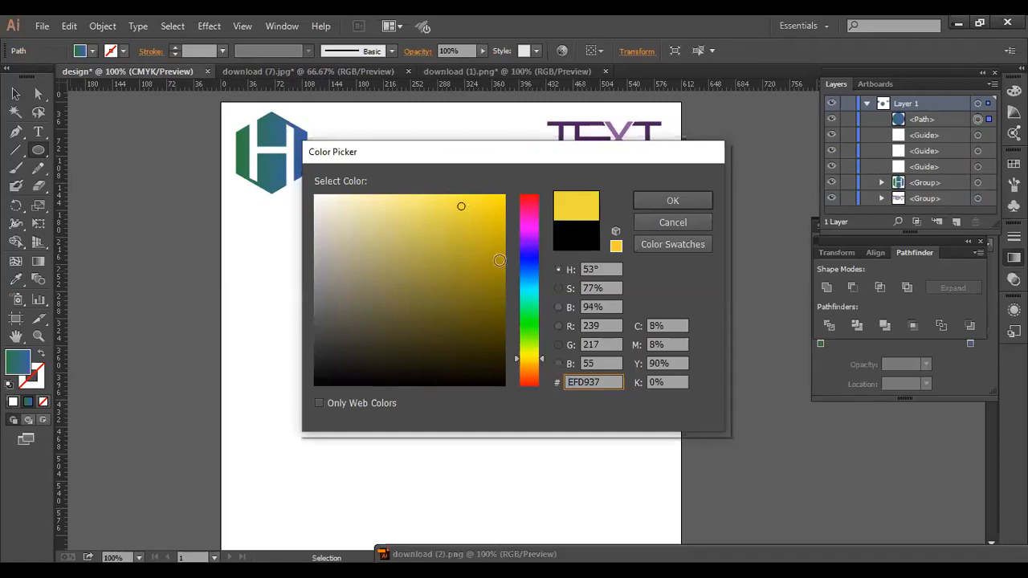
click(535, 366)
click(470, 214)
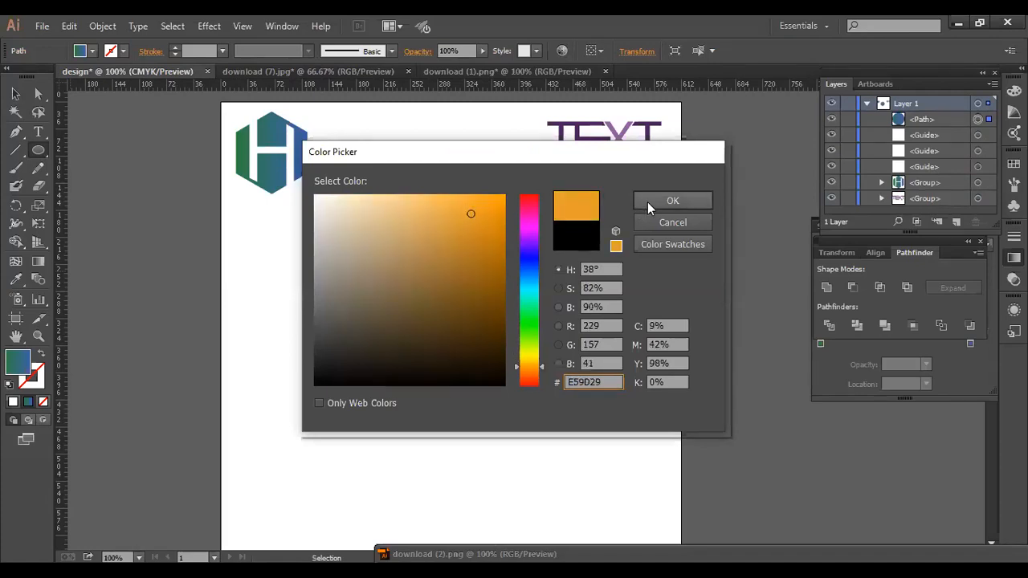
click(670, 201)
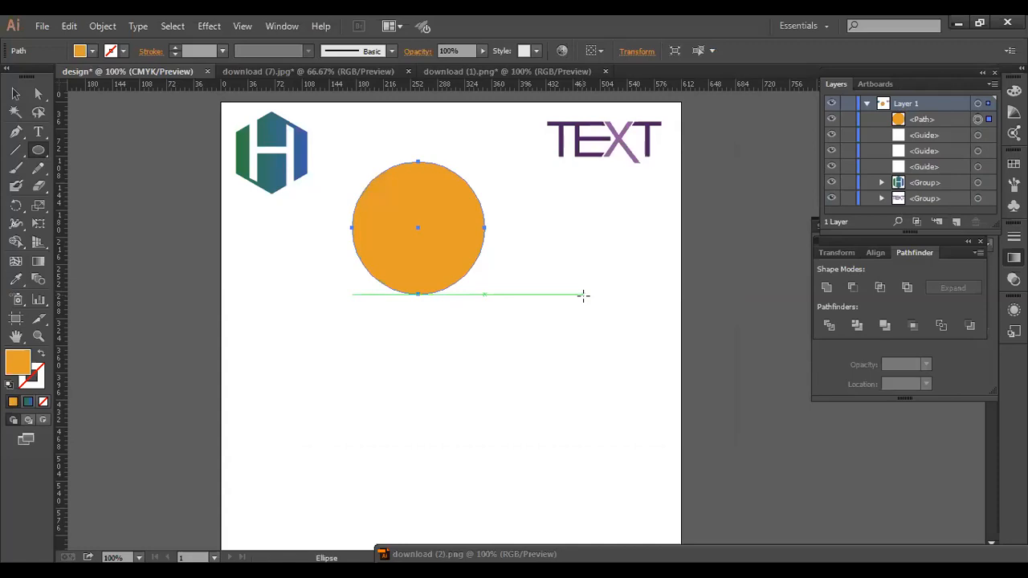
Bring the SAFYI REAL ESTATE image from download (7).jpg into the design document and place it across the artboard's right edge.
click(366, 70)
drag(585, 192, 280, 214)
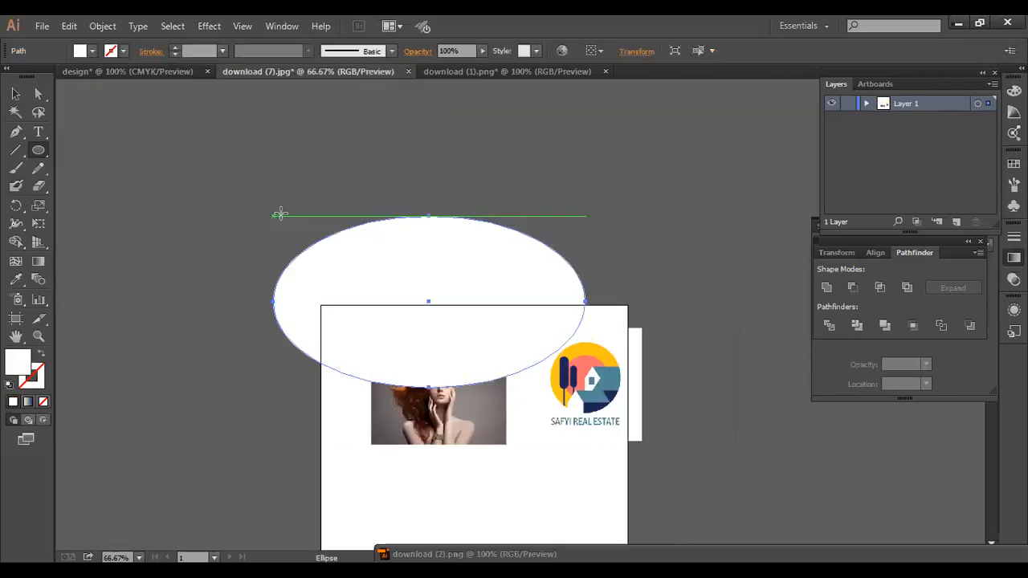
key(Delete)
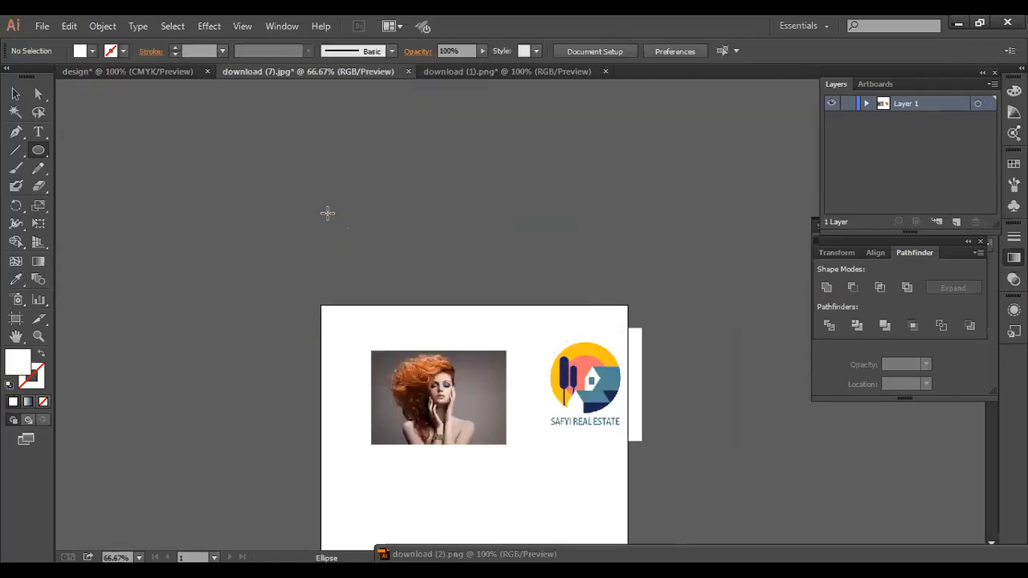
click(17, 95)
drag(572, 400, 126, 63)
drag(387, 404, 703, 391)
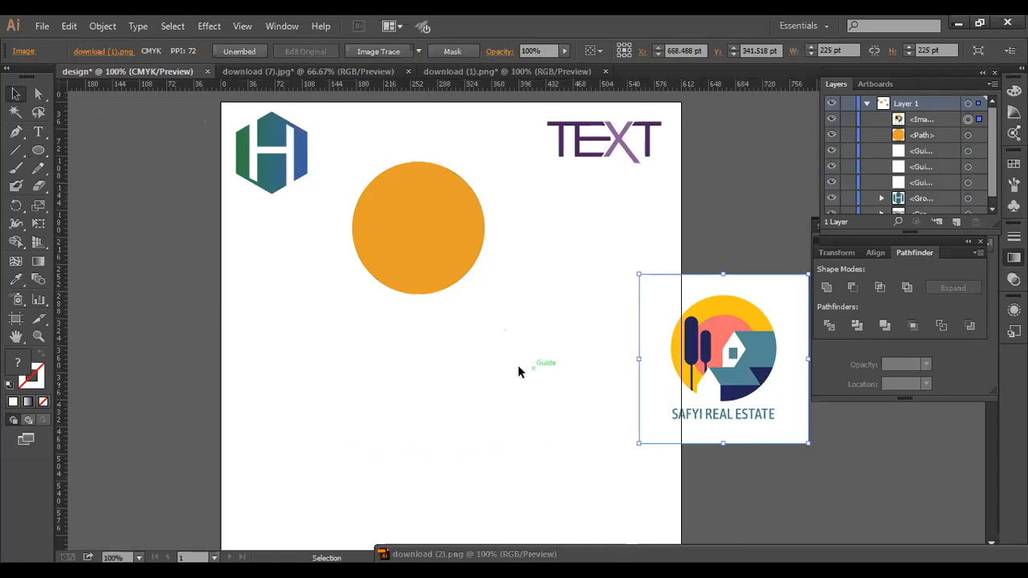
Draw a smaller circle with the same orange fill overlapping the upper part of the orange circle.
click(416, 276)
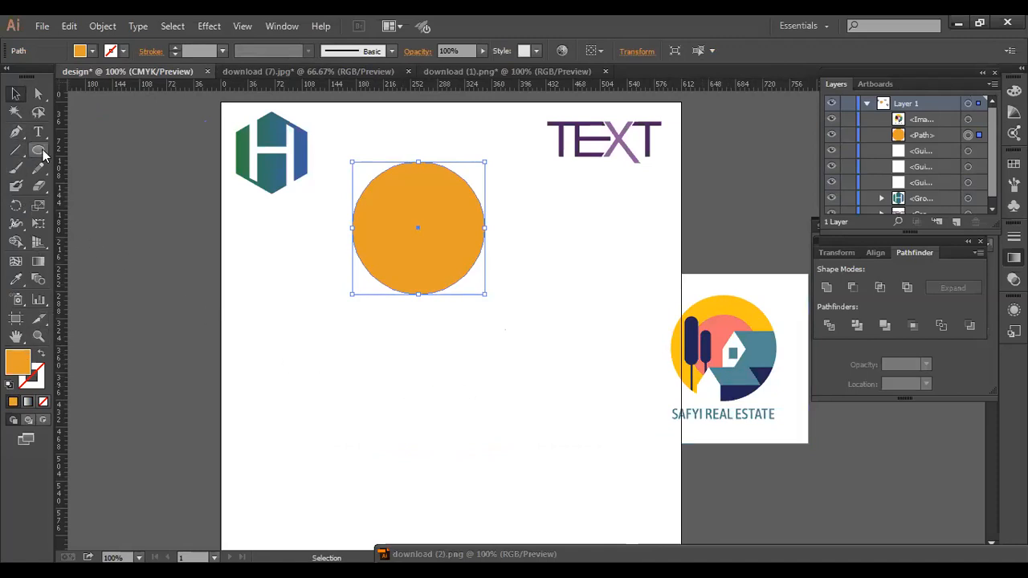
drag(43, 155, 72, 185)
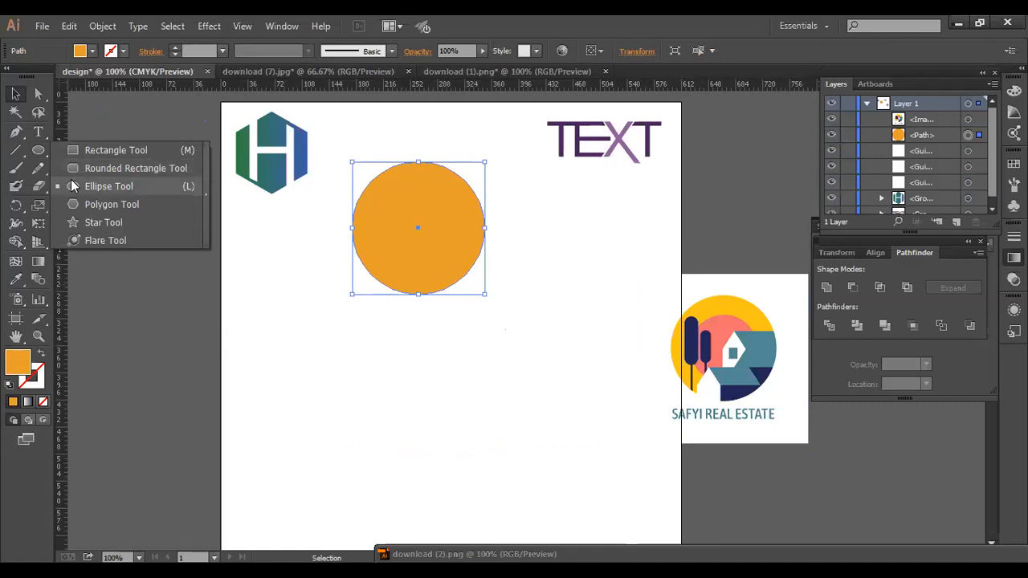
drag(251, 239, 252, 242)
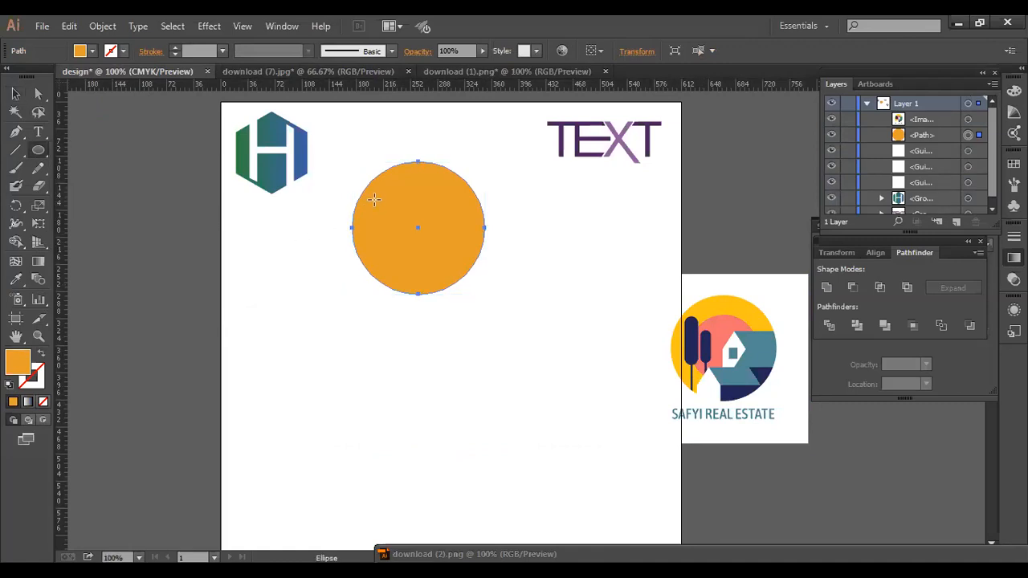
drag(410, 210, 448, 259)
Nudge the smaller circle right and down until it sits roughly centred inside the larger orange circle.
key(Right)
key(Right)
key(Right)
key(Right)
key(Right)
key(Right)
key(Right)
key(Right)
key(Right)
key(Right)
key(Right)
key(Right)
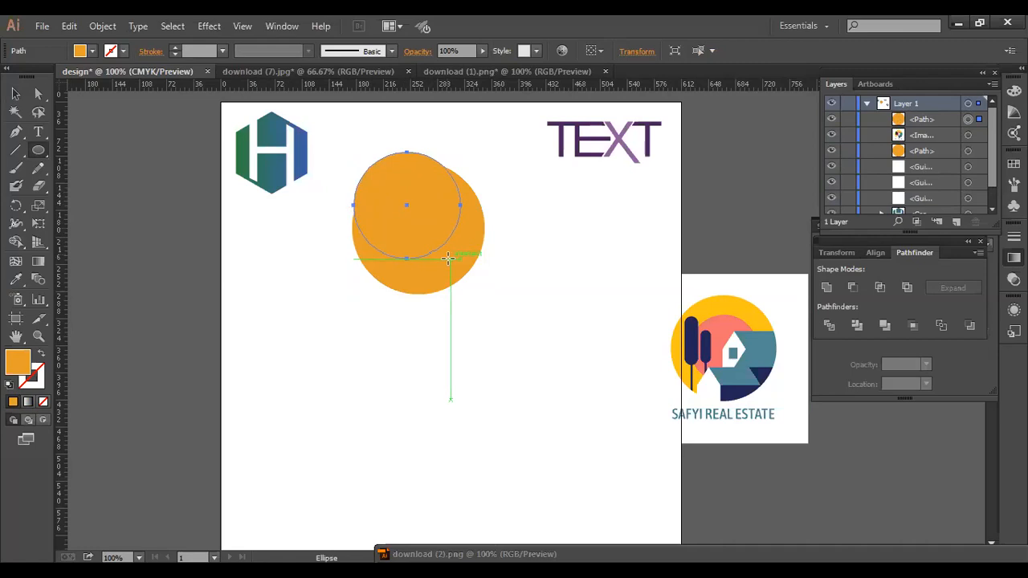
key(Down)
key(Down)
key(Down)
key(Down)
key(Down)
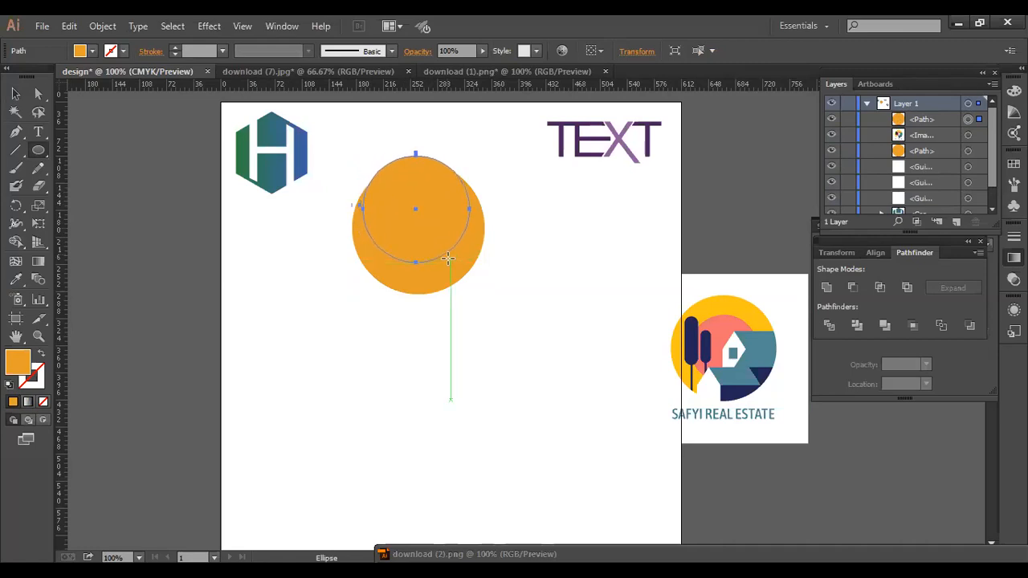
key(Down)
key(Down)
key(Down)
key(Down)
key(Down)
key(Down)
key(Down)
key(Down)
key(Down)
key(Down)
key(Down)
key(Down)
key(Down)
key(Down)
key(Down)
key(Down)
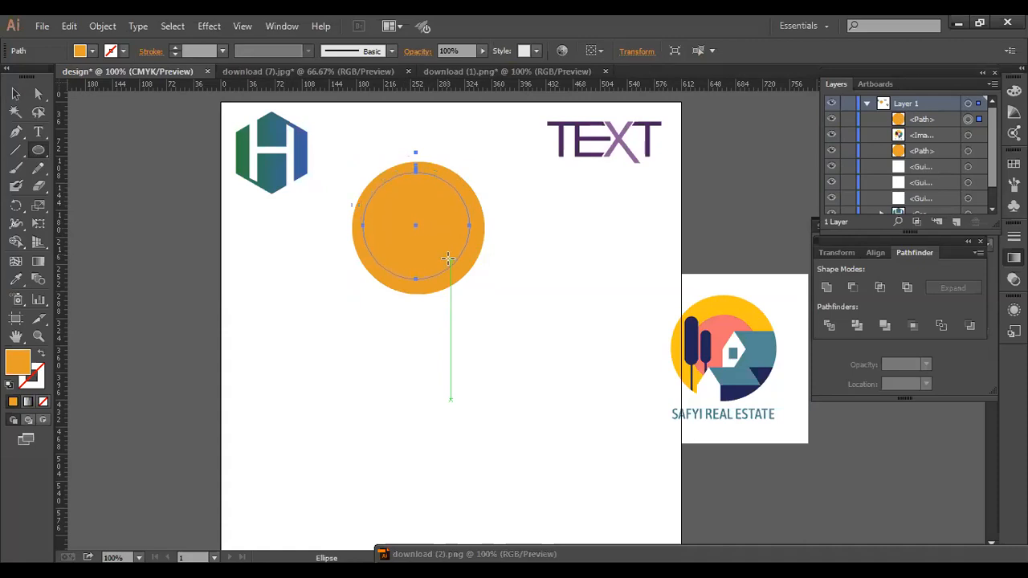
key(Down)
key(Down)
key(Down)
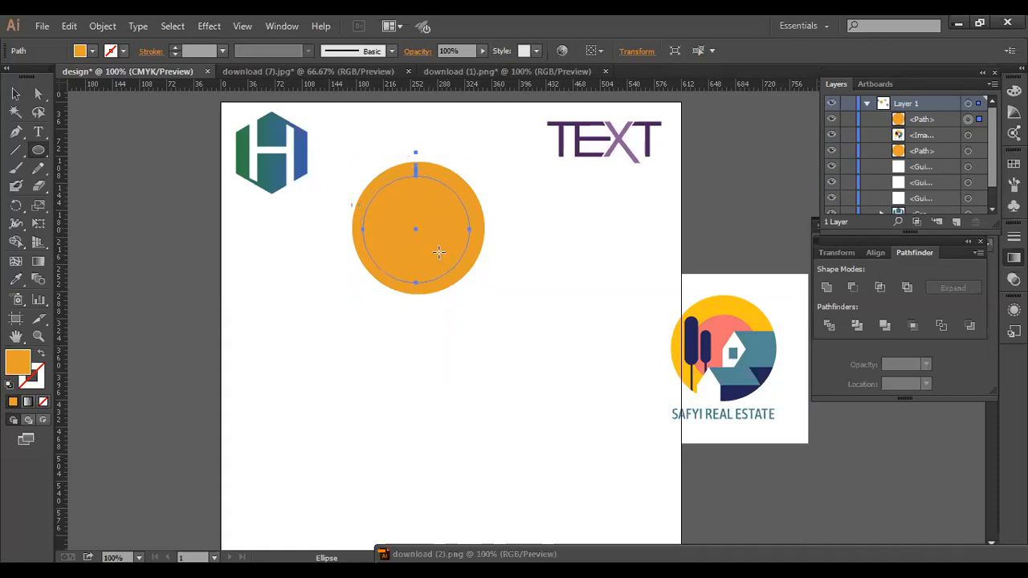
Scale the inner circle down proportionally to about 121 pt and centre it precisely within the larger circle.
click(17, 94)
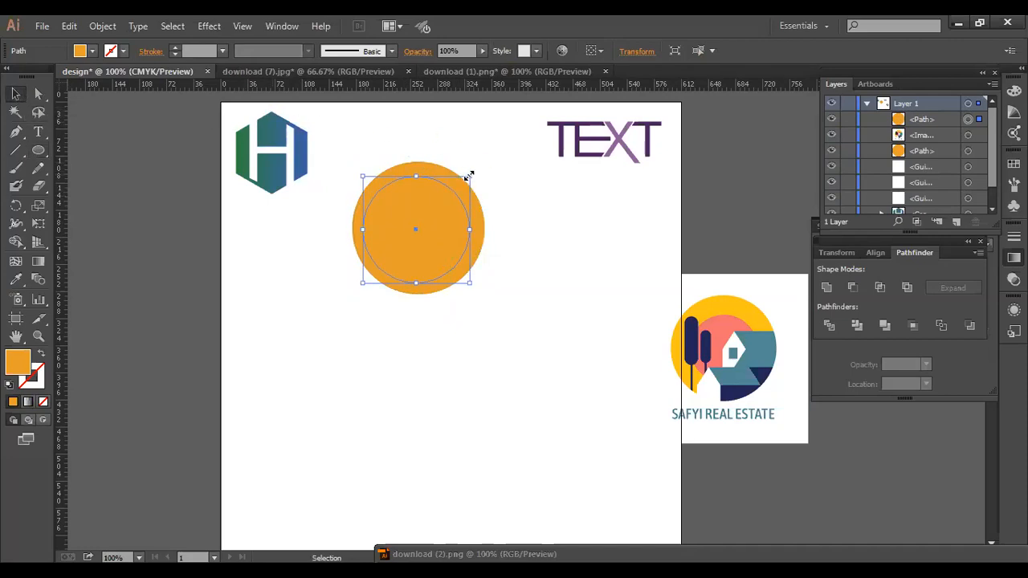
drag(469, 175, 462, 178)
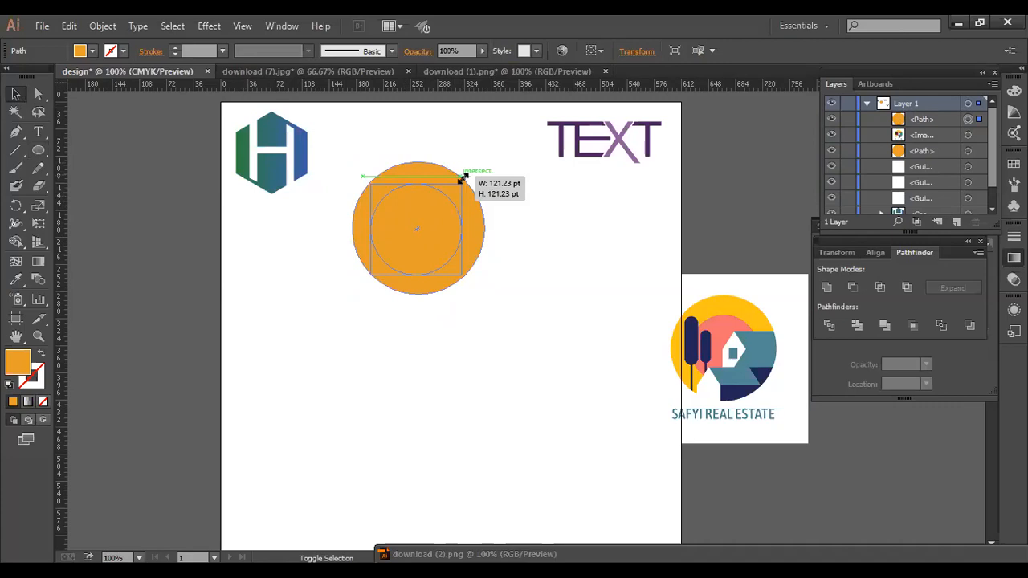
drag(461, 178, 462, 179)
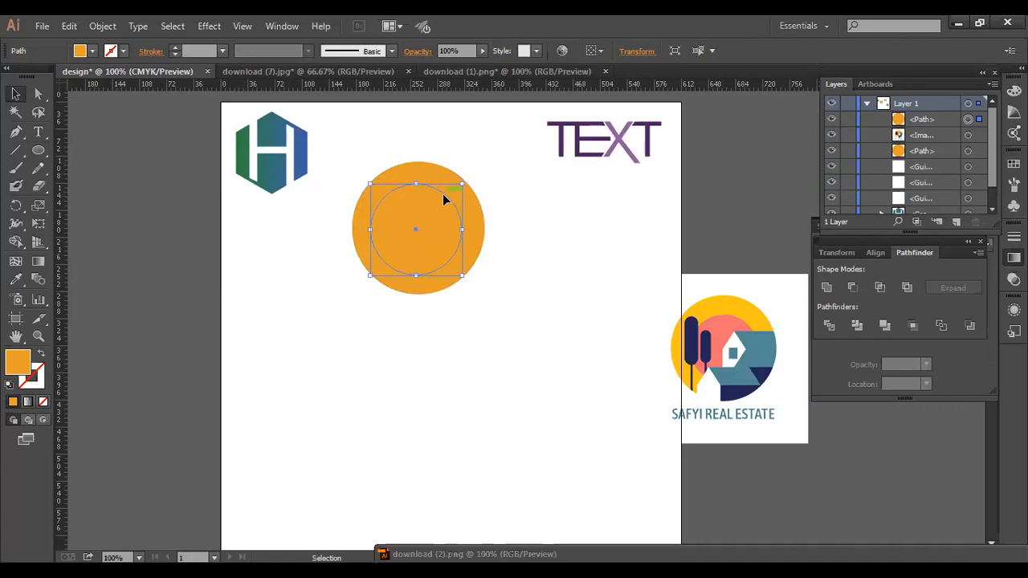
key(Right)
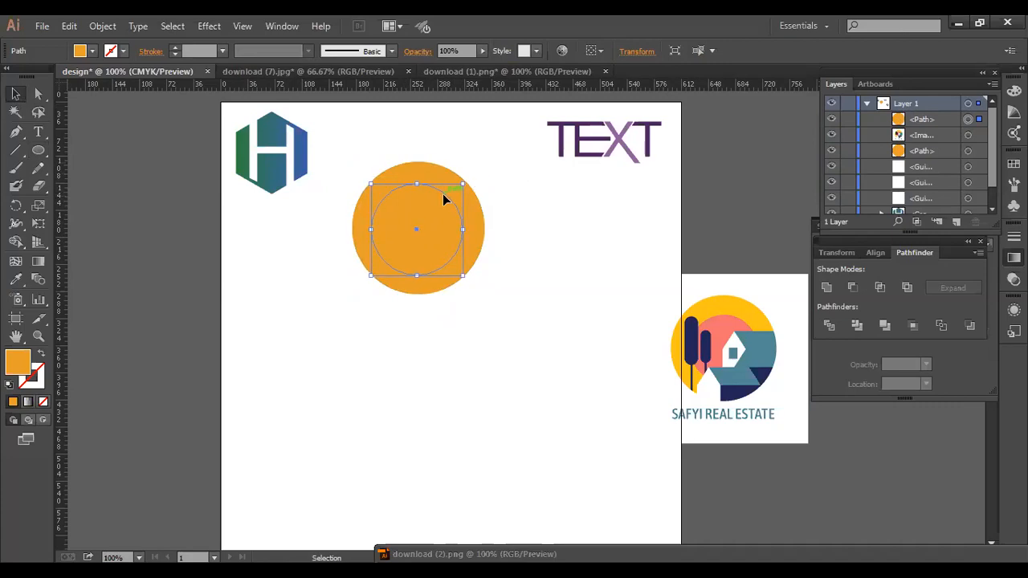
key(Right)
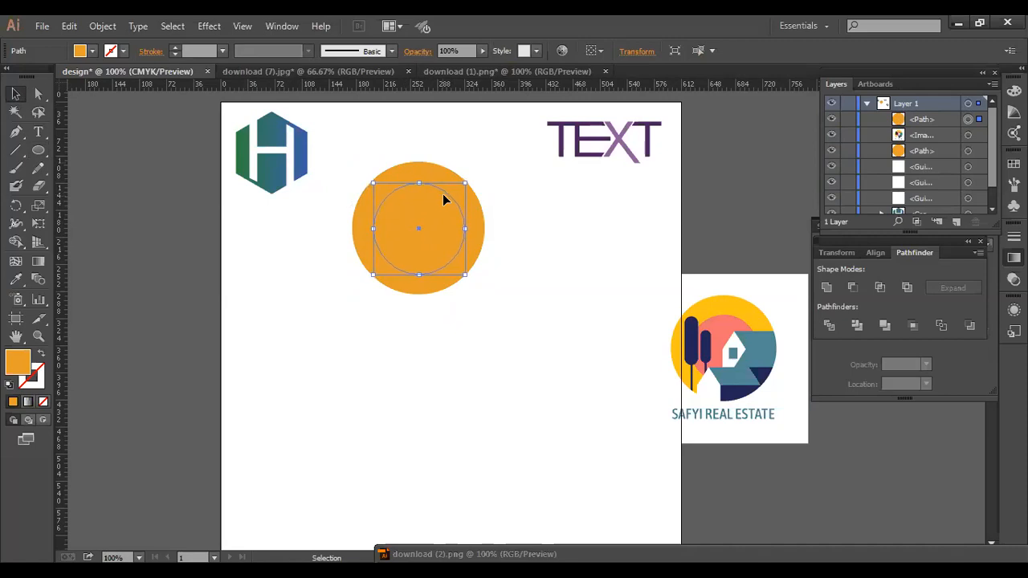
click(347, 146)
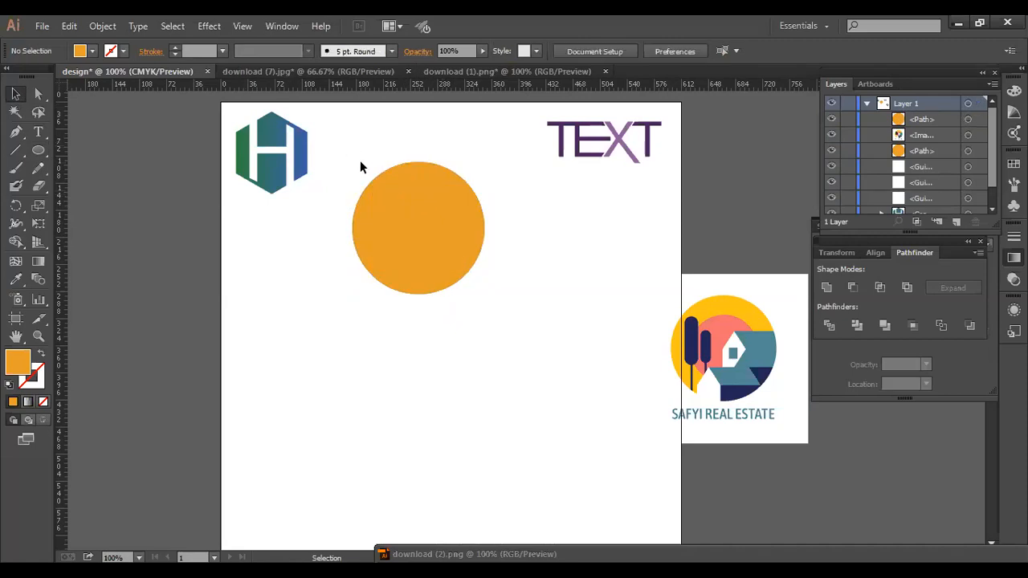
Fill the inner circle with magenta EA13D0.
click(396, 193)
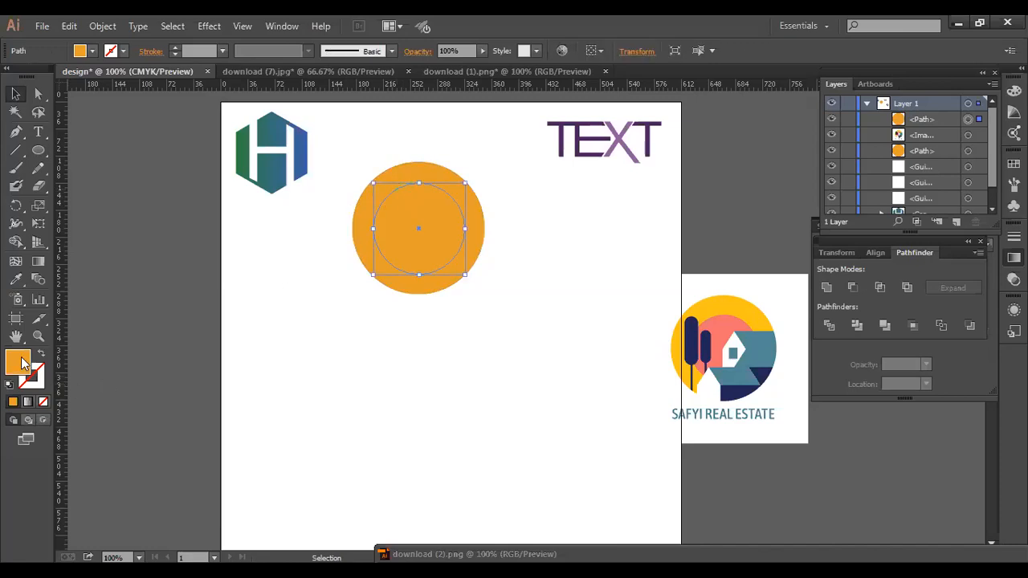
double_click(22, 363)
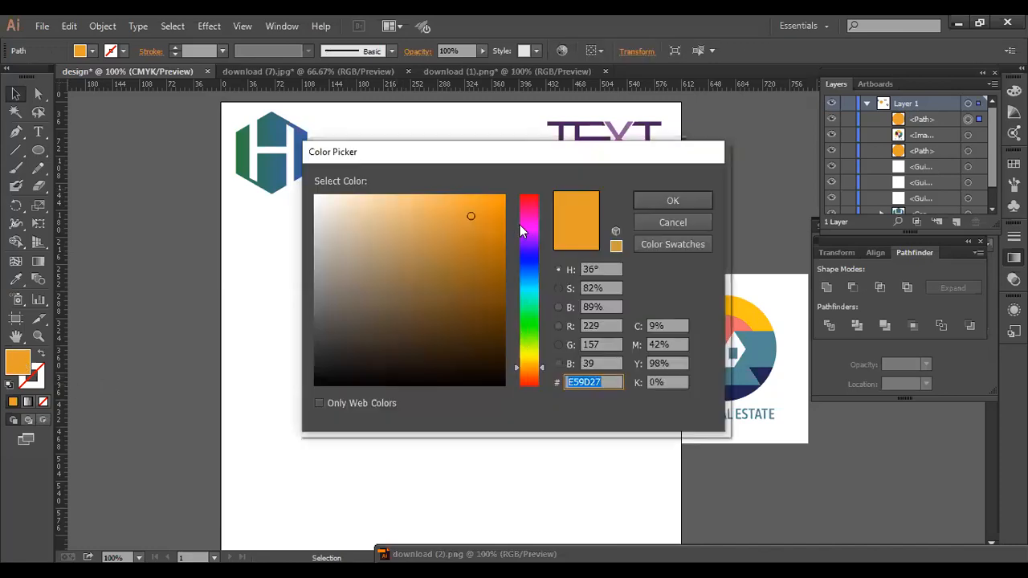
drag(521, 231, 522, 221)
click(489, 210)
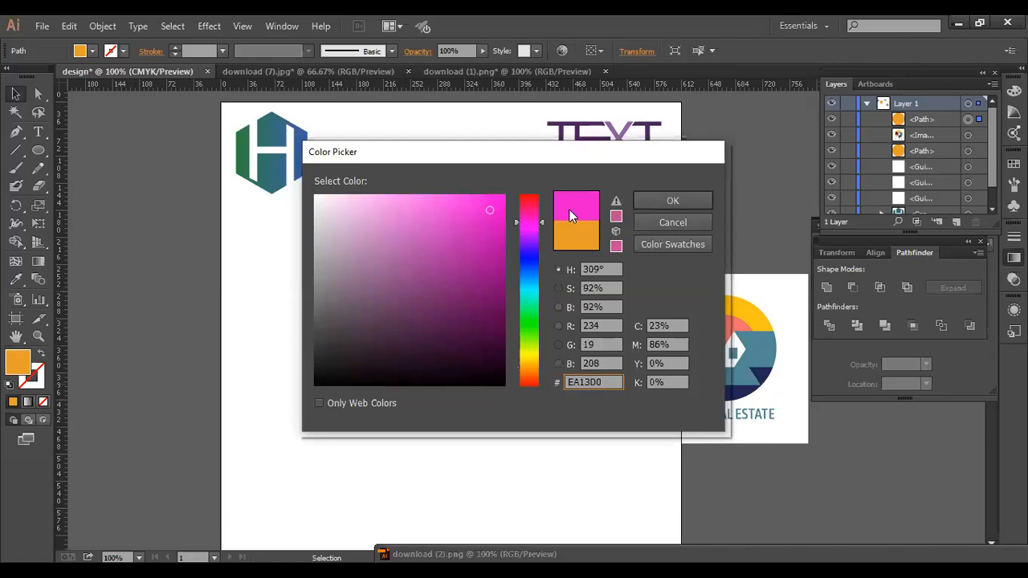
click(669, 202)
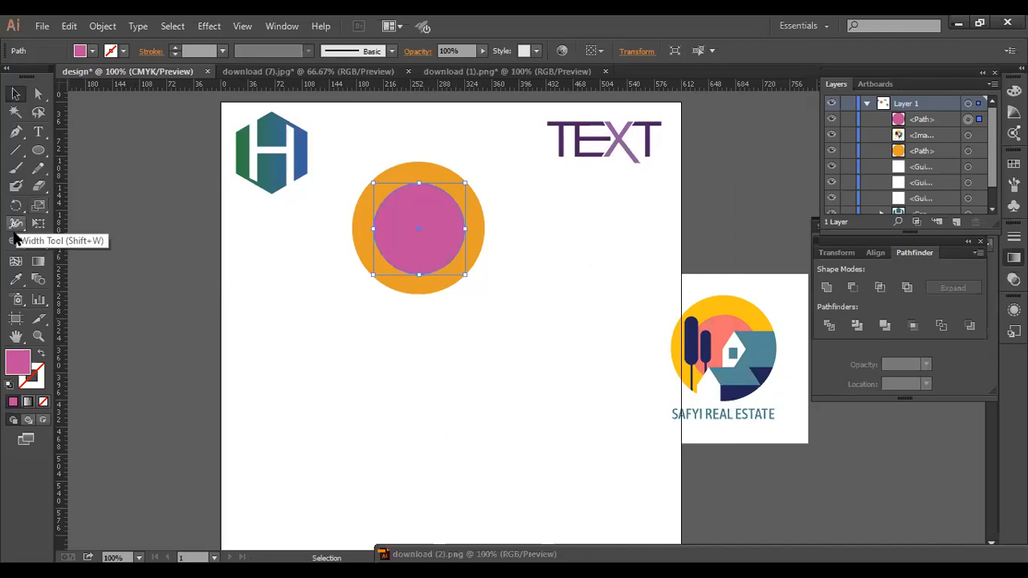
Recolour the inner circle with the coral sampled from the reference logo's inner sun using the Eyedropper.
click(16, 279)
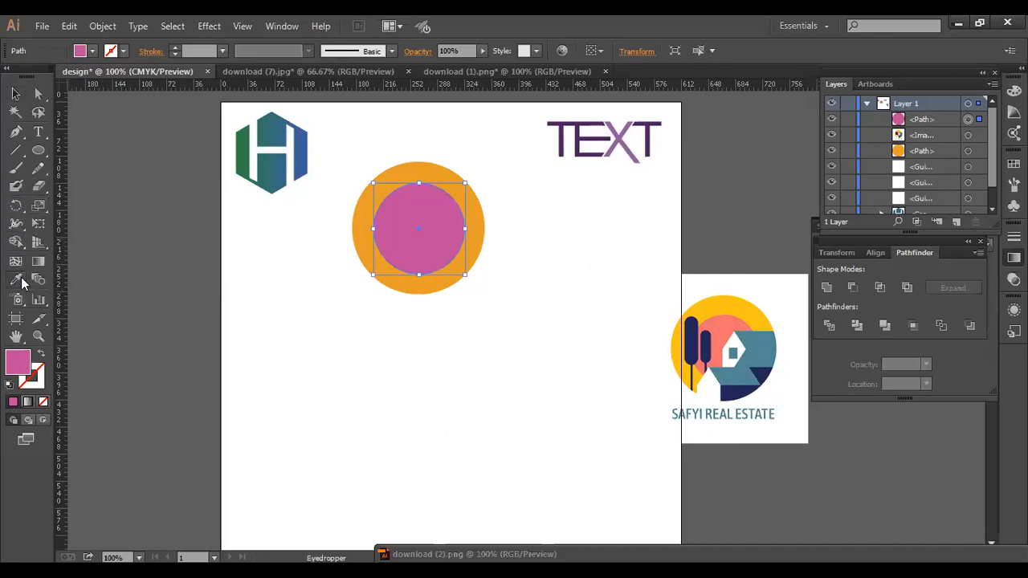
click(728, 328)
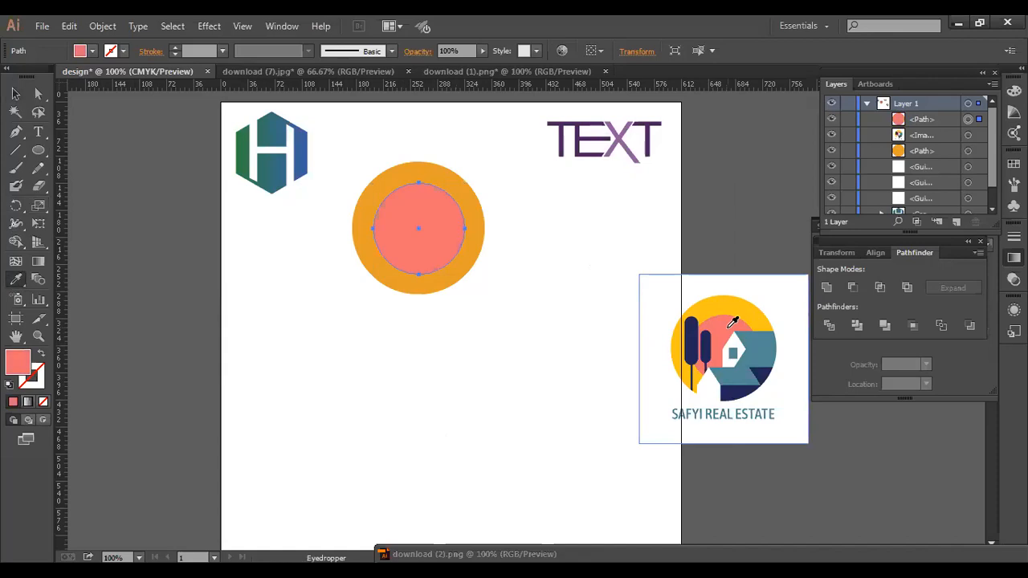
click(16, 94)
Recolour the outer circle with the yellow sampled from the reference logo's outer ring, then deselect it.
click(359, 236)
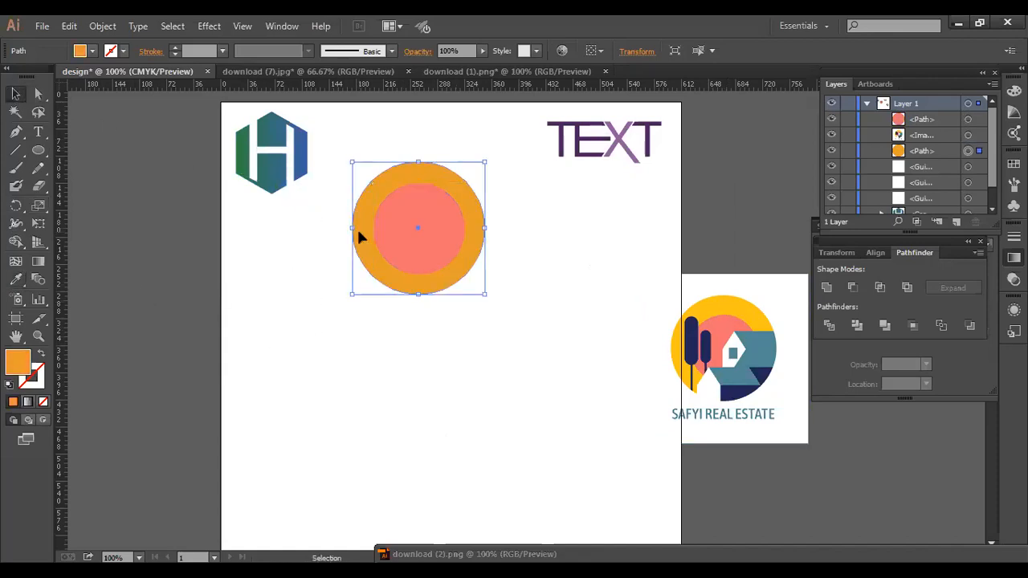
click(18, 279)
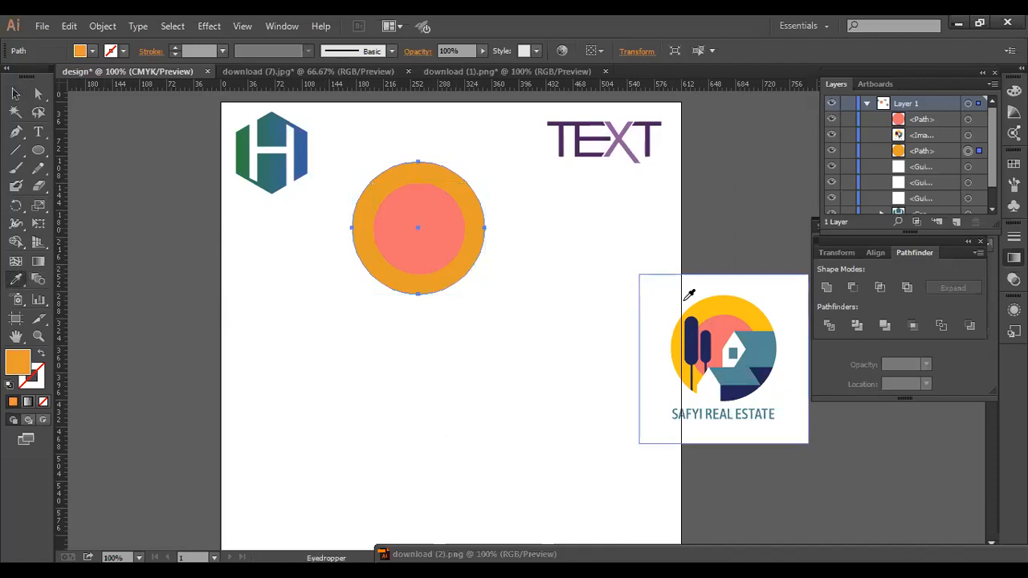
click(723, 306)
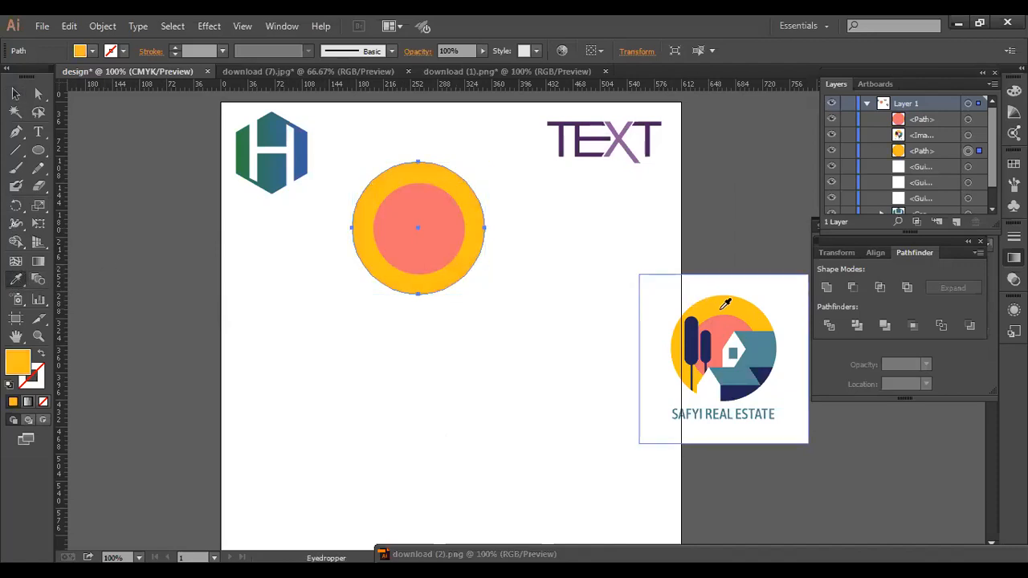
key(v)
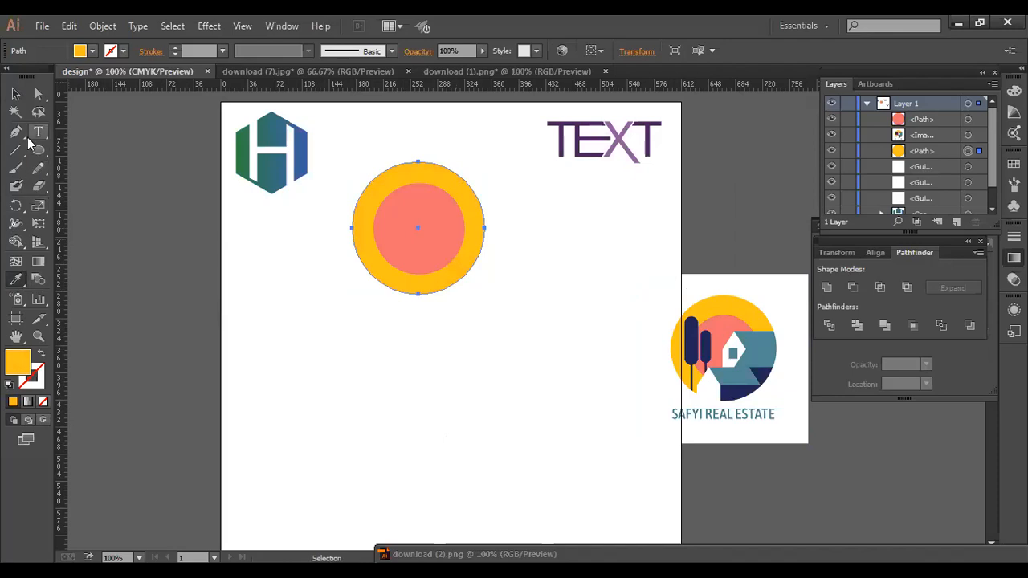
click(217, 321)
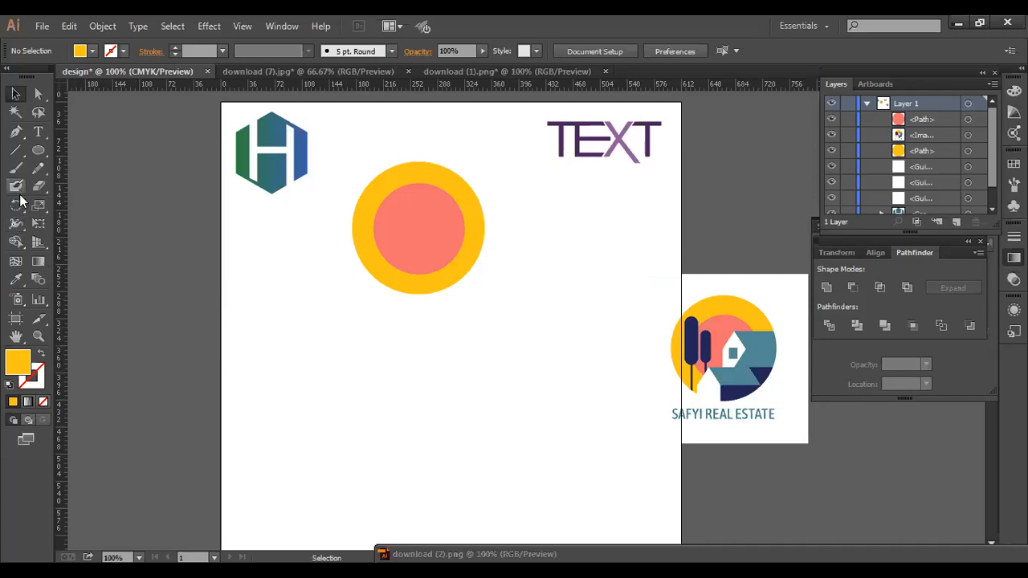
click(16, 131)
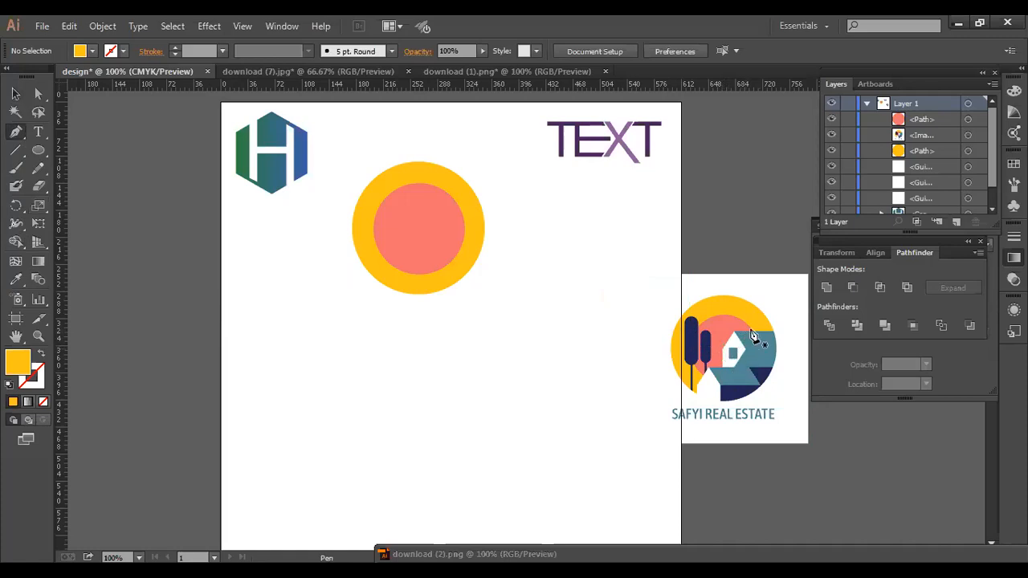
drag(775, 336, 15, 341)
key(ctrl+=)
click(15, 337)
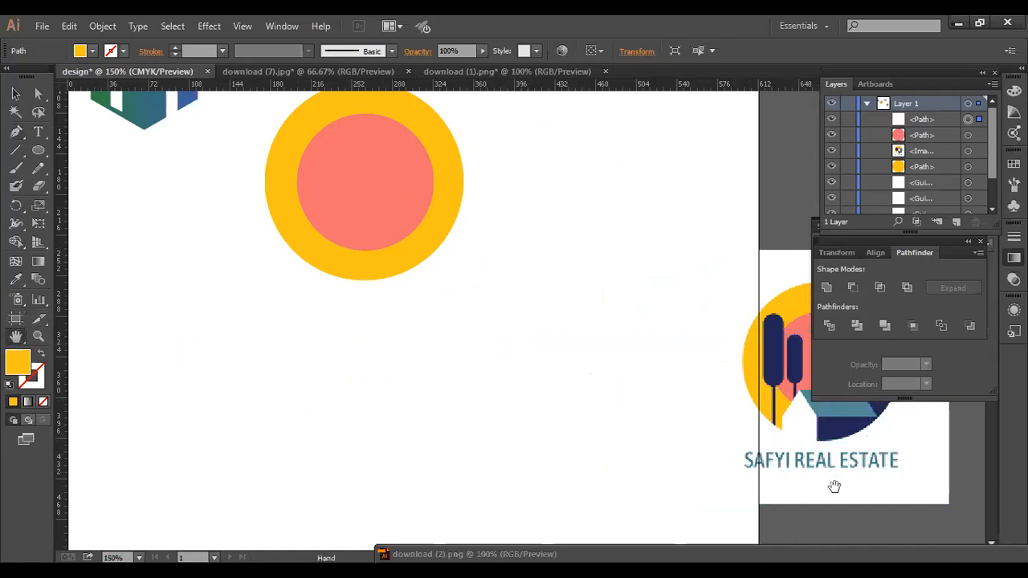
drag(661, 475, 573, 458)
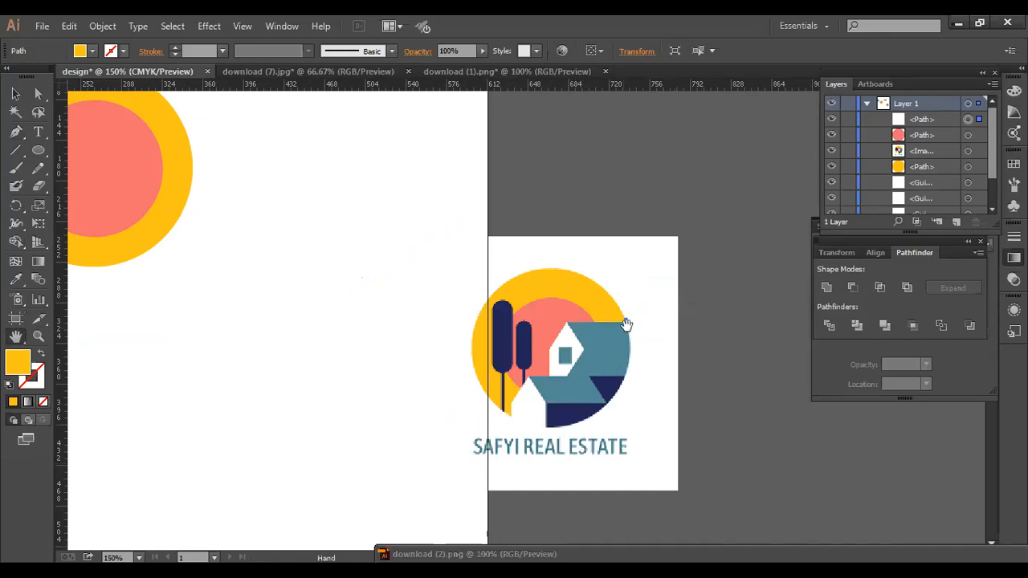
key(Delete)
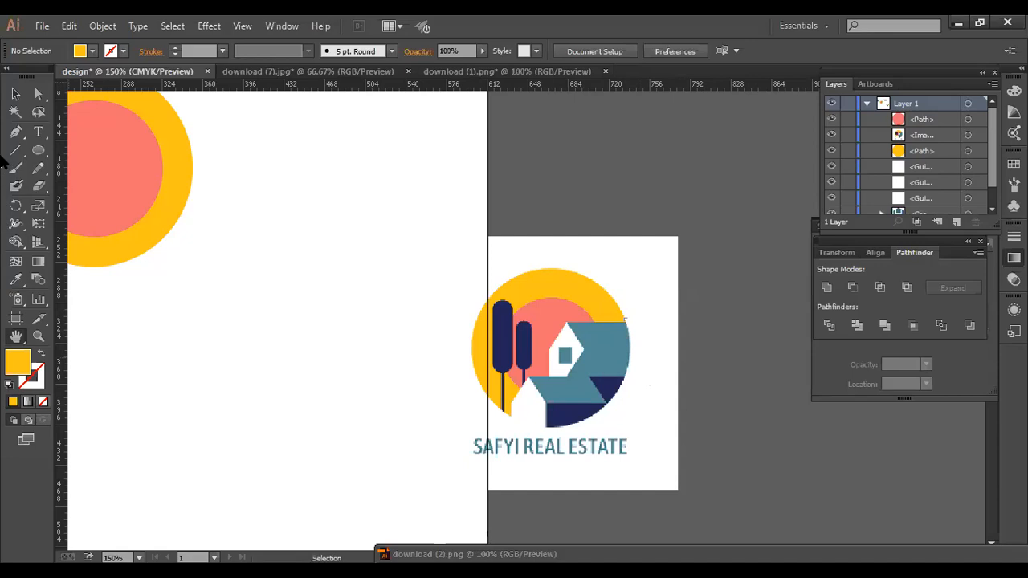
Start a Pen path on the reference logo from the upper roof's outer end along its top edge to the peak and down to the eave.
click(15, 131)
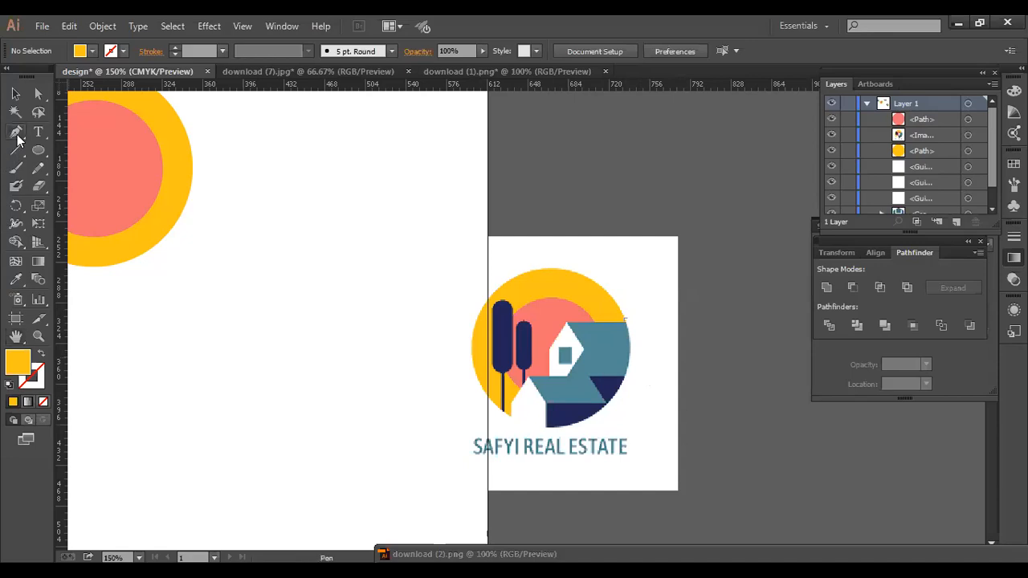
click(626, 326)
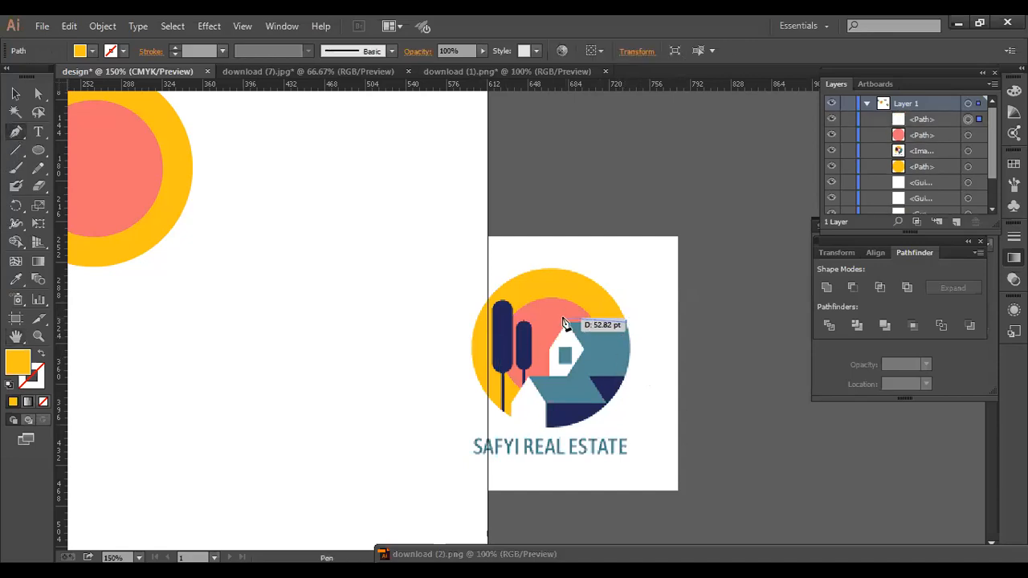
click(568, 329)
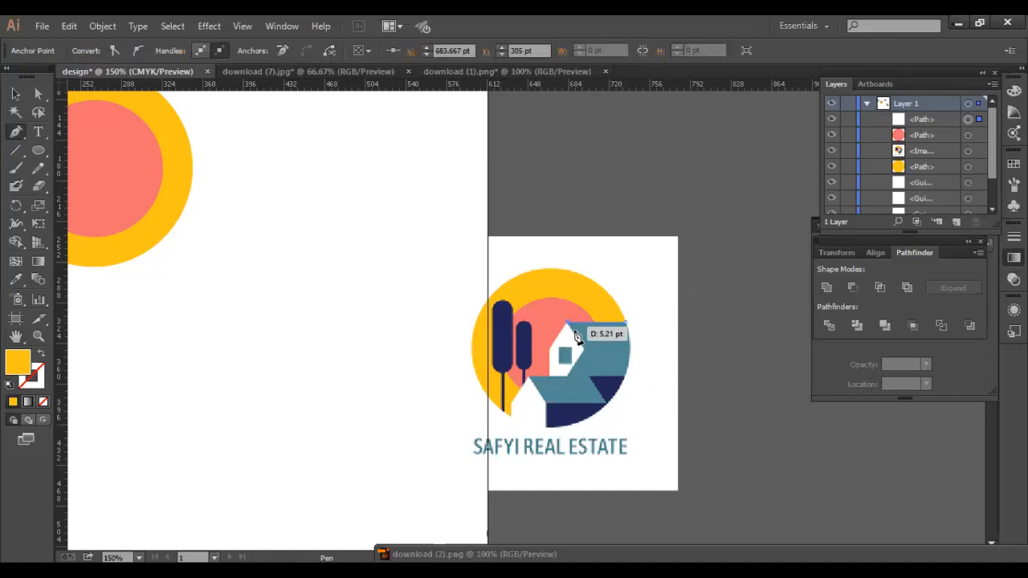
click(586, 359)
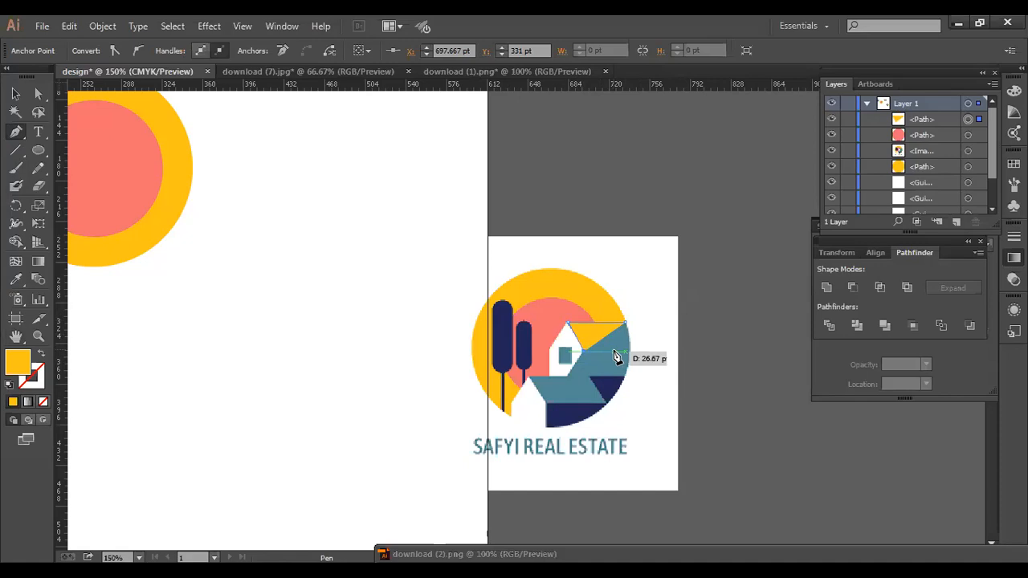
Set the roof path's fill to none so the reference logo shows through while tracing.
double_click(20, 367)
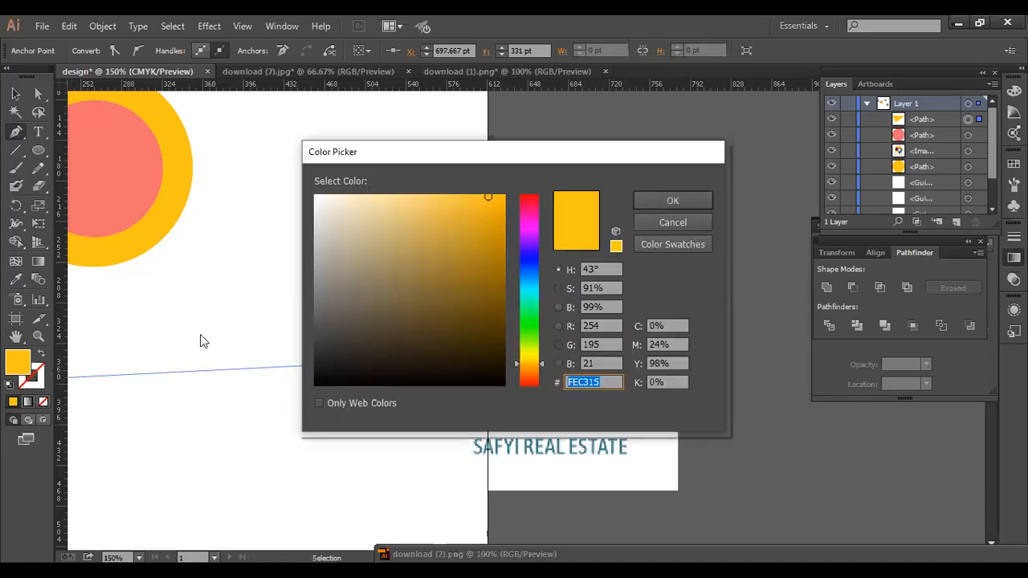
click(677, 225)
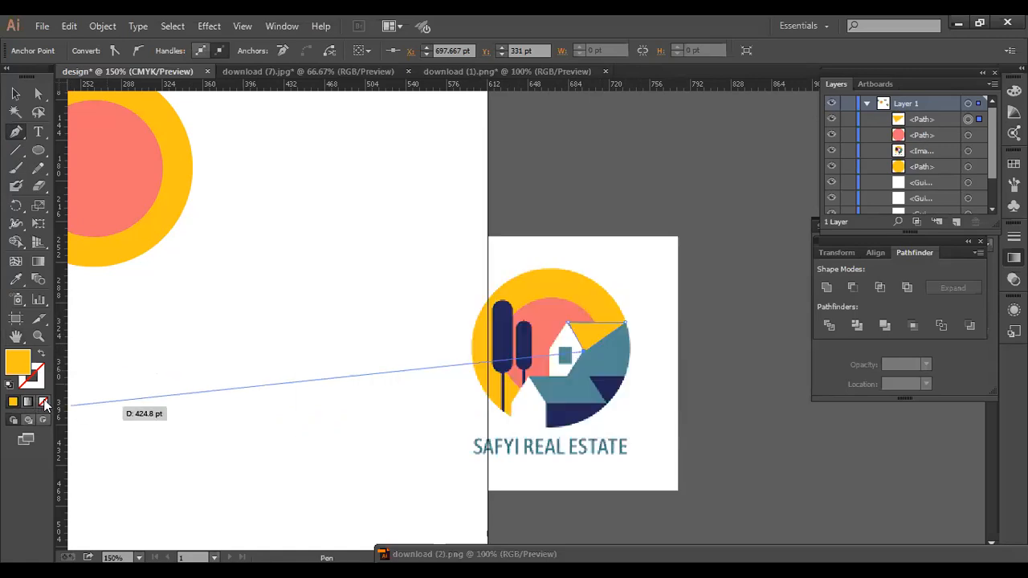
click(43, 402)
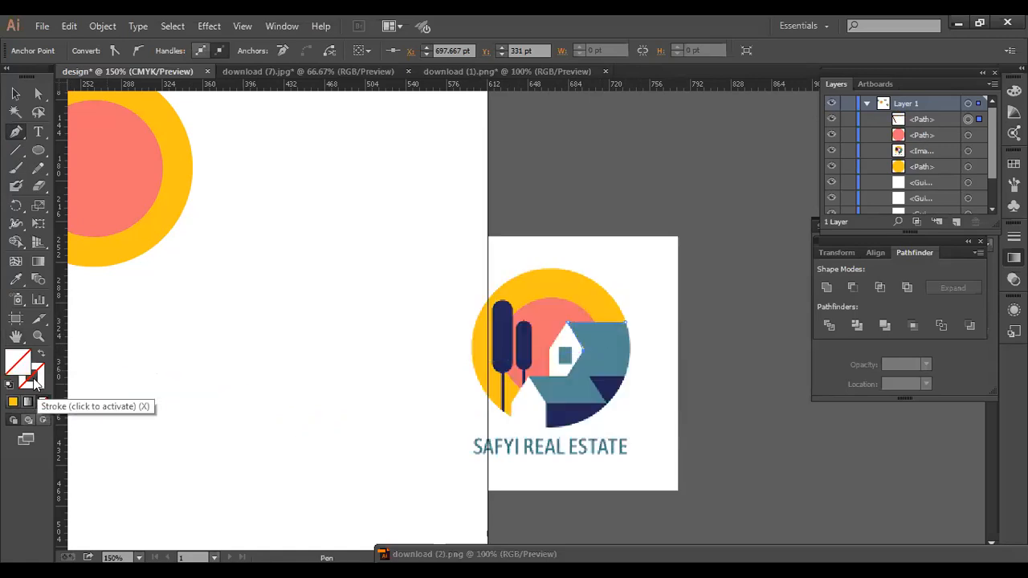
Set the stroke colour to ochre 916F19 and delete the unfinished roof path on the reference logo.
click(35, 384)
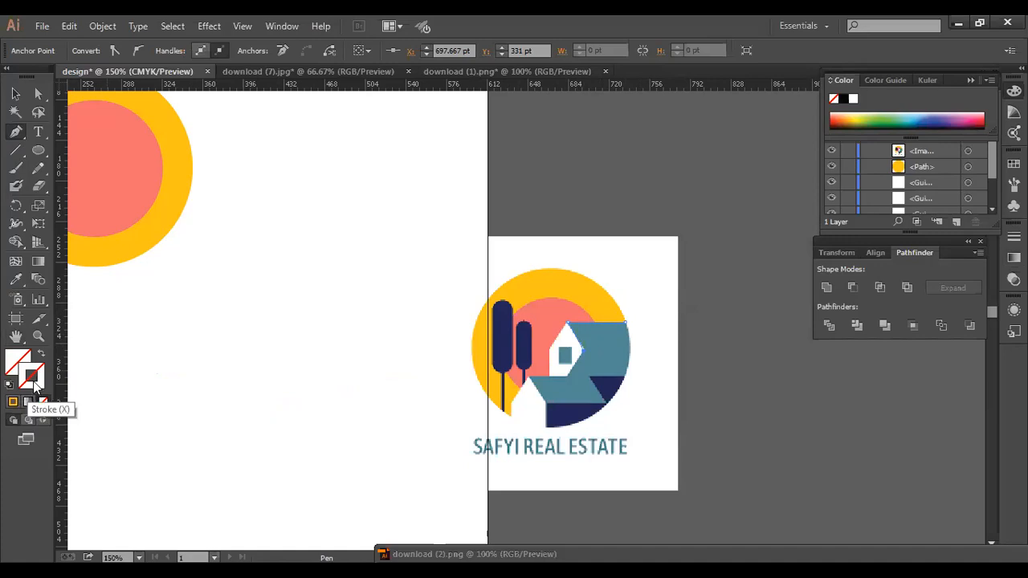
double_click(32, 377)
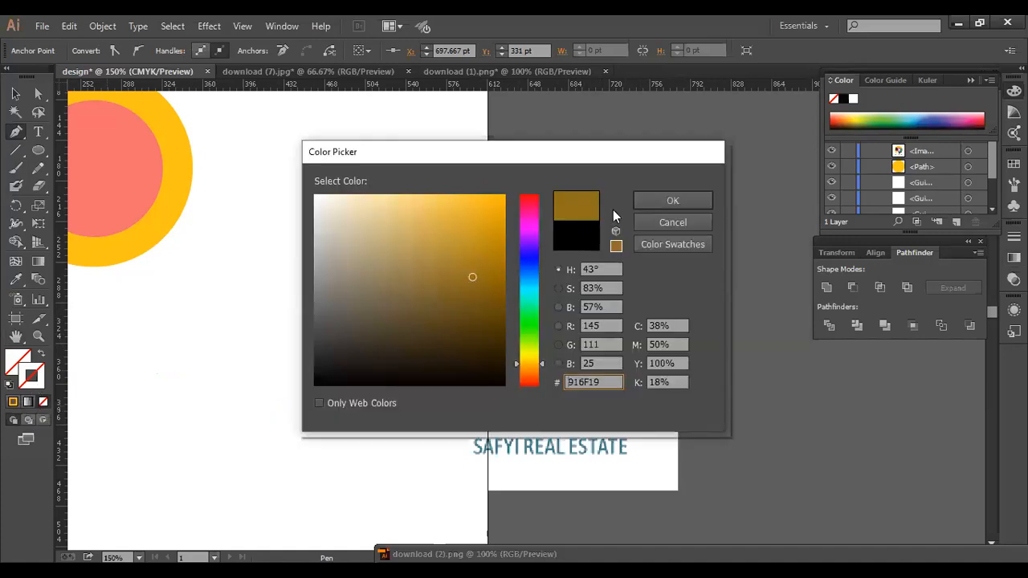
click(658, 200)
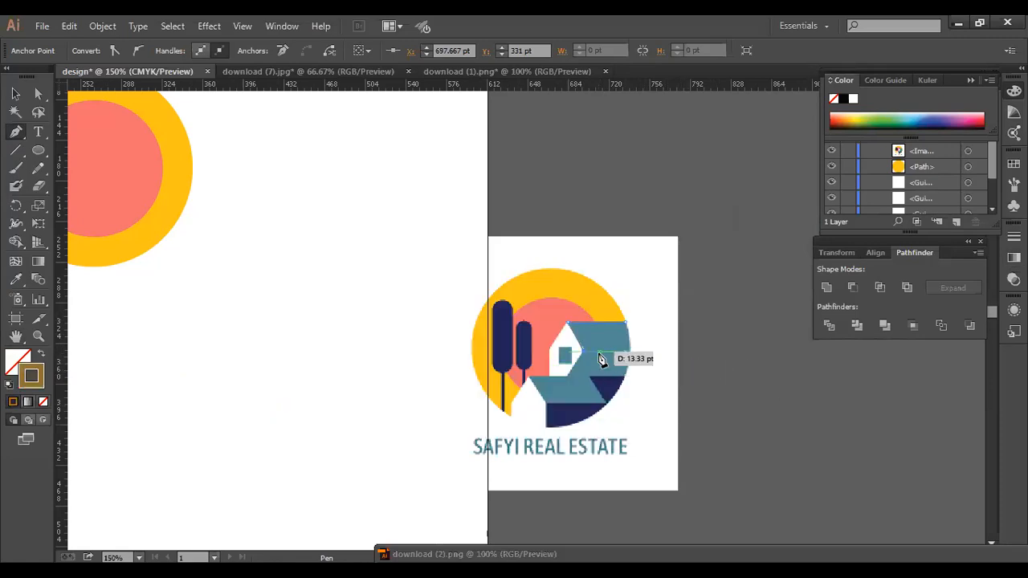
key(Delete)
key(Delete)
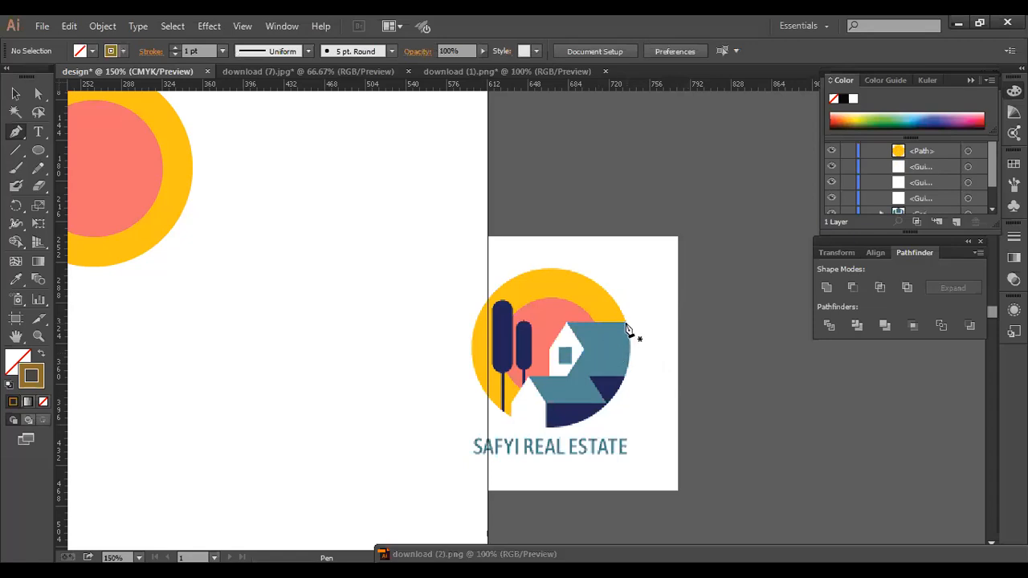
Trace the teal upper and lower roofs of the reference logo as one closed Pen path, curving the outer edge along the circle.
click(625, 328)
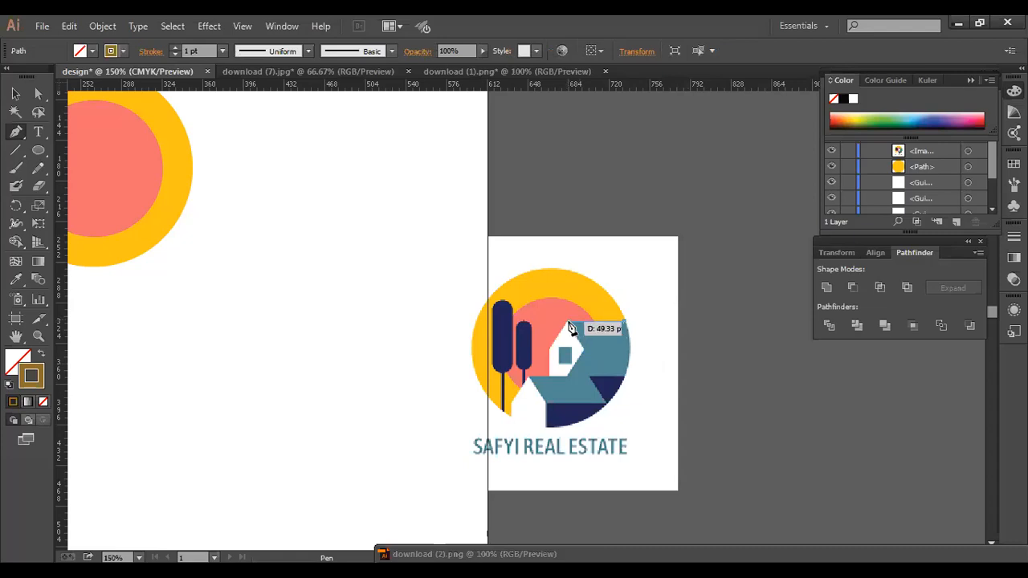
click(569, 324)
click(585, 353)
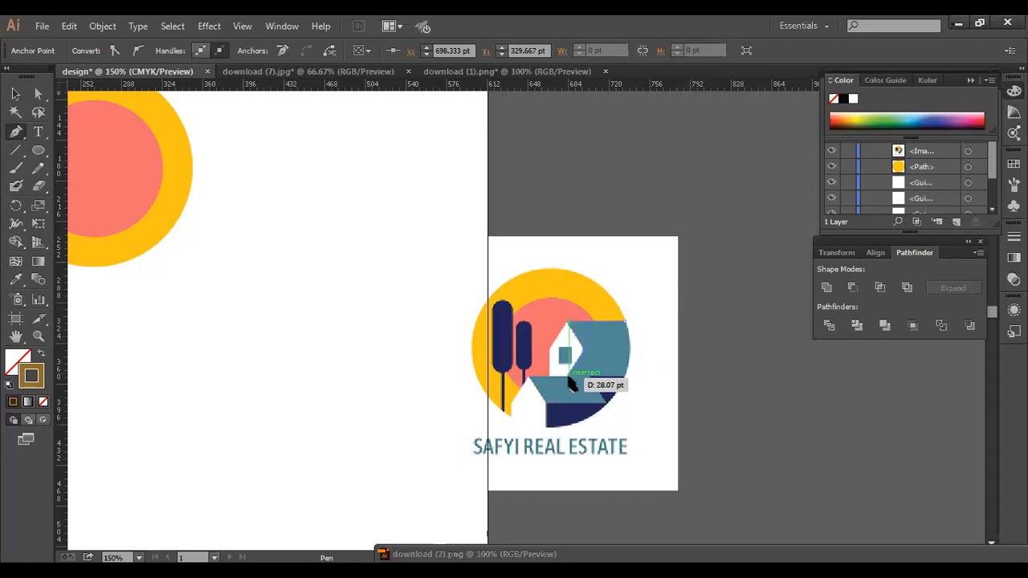
click(567, 376)
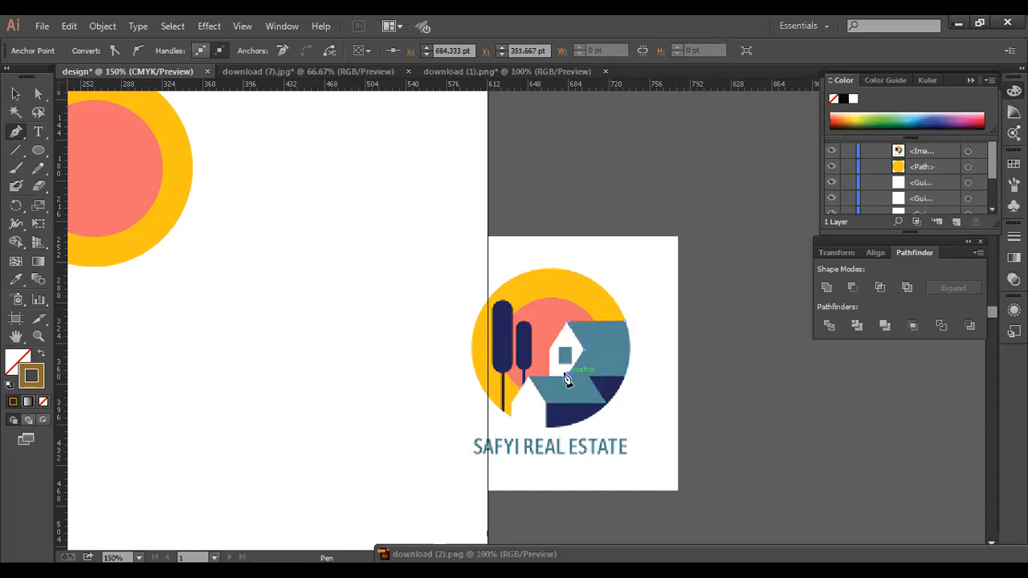
click(527, 377)
click(546, 405)
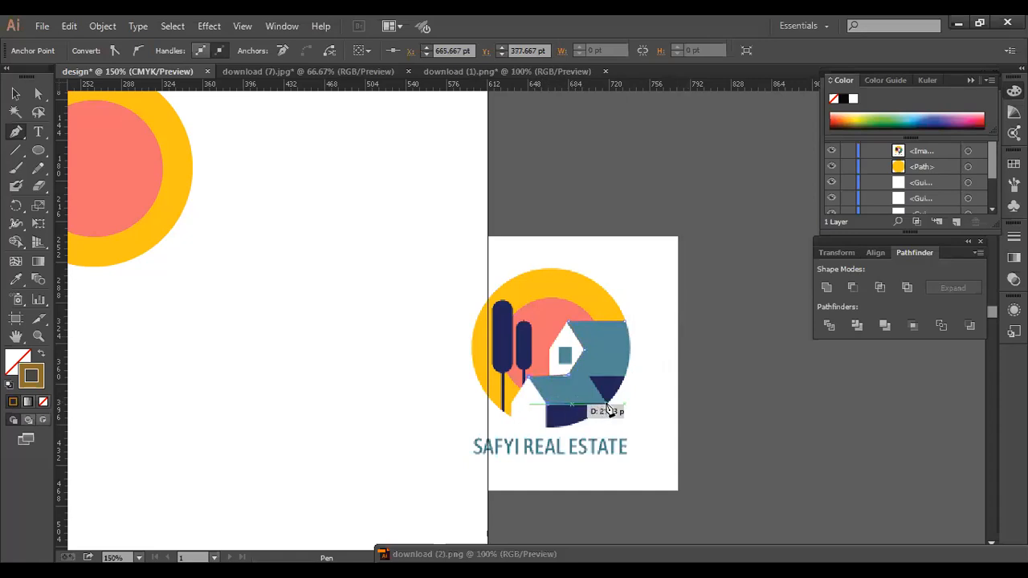
click(602, 379)
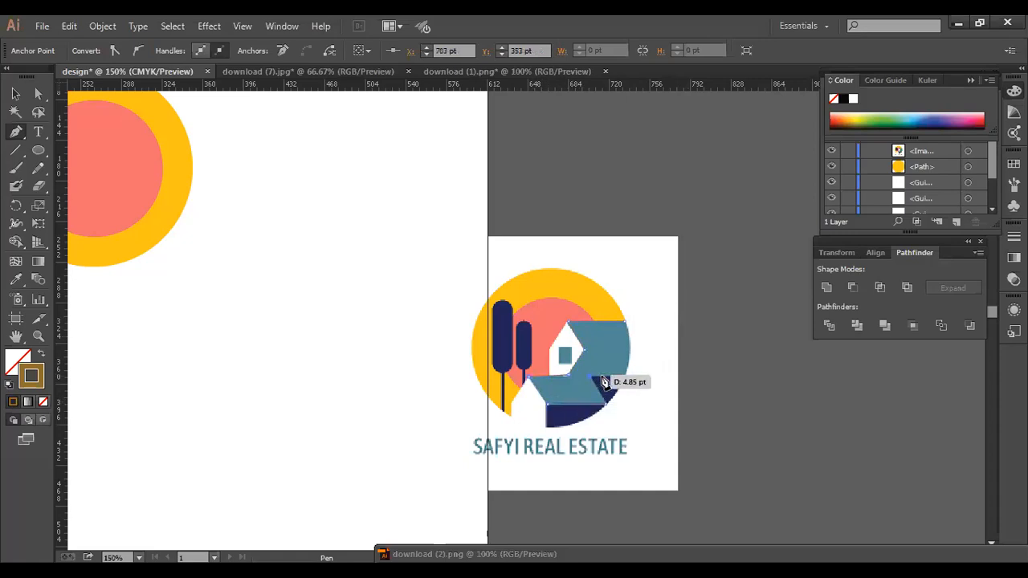
click(625, 379)
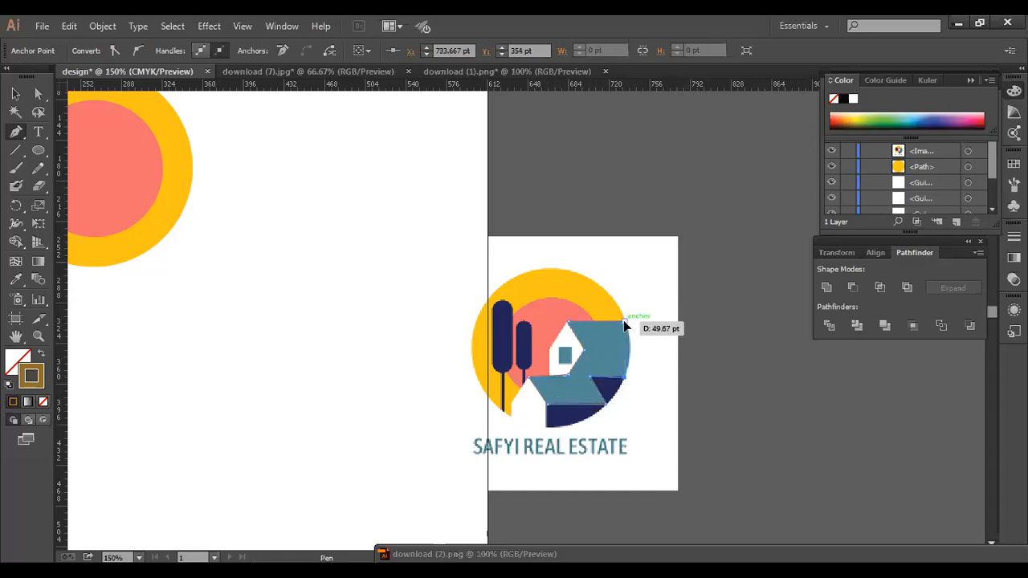
mouse_move(607, 320)
mouse_down()
mouse_move(593, 298)
mouse_move(611, 301)
mouse_up()
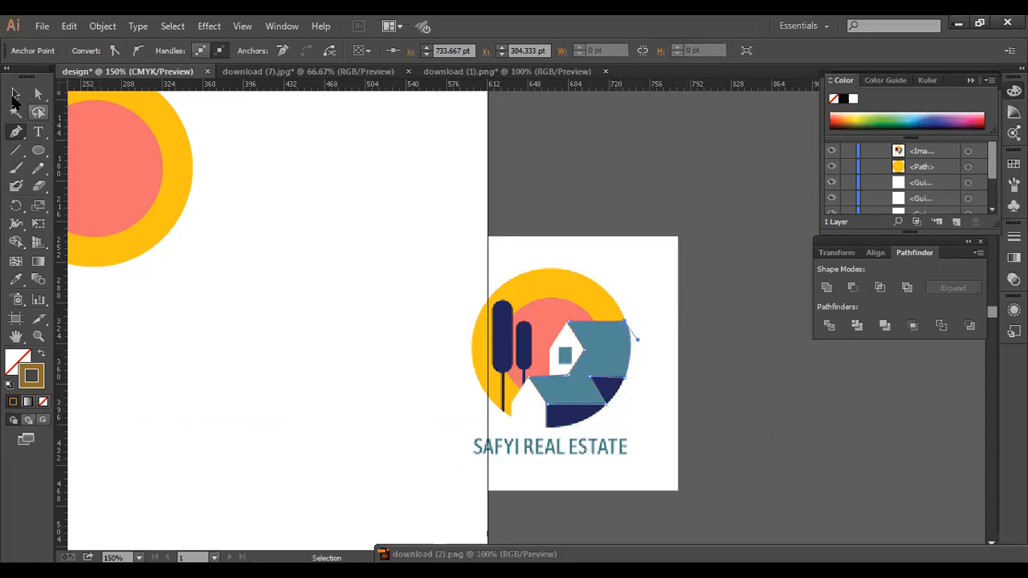
key(v)
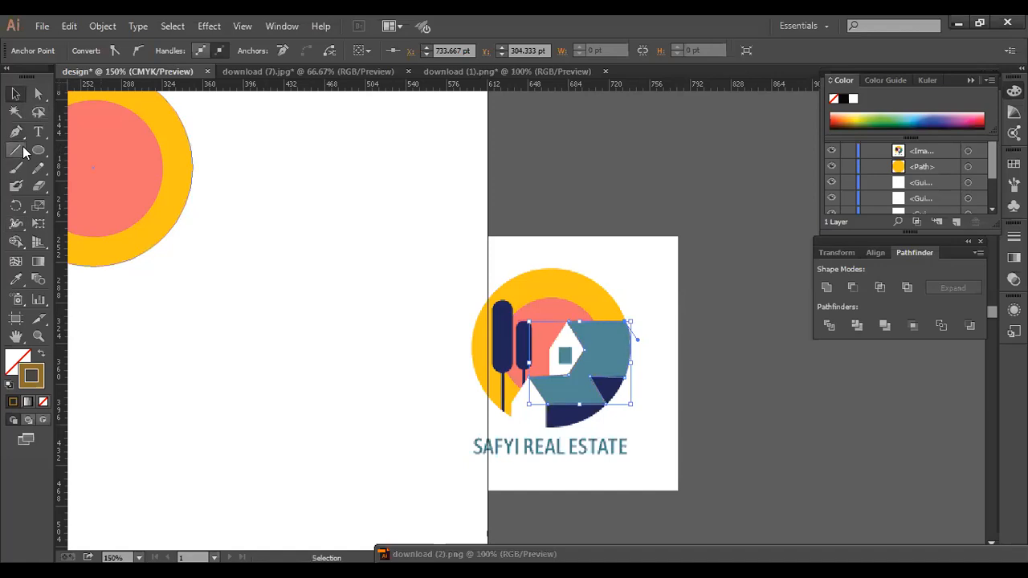
click(17, 132)
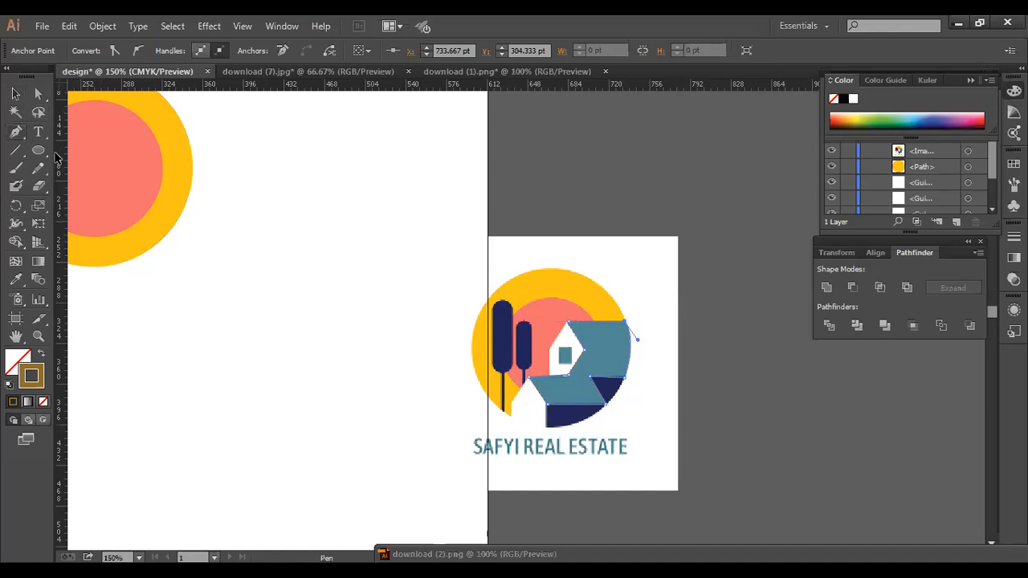
Trace the navy wall areas beneath the roofs as one closed Pen path with a curved outer edge from upper corner to base.
click(548, 412)
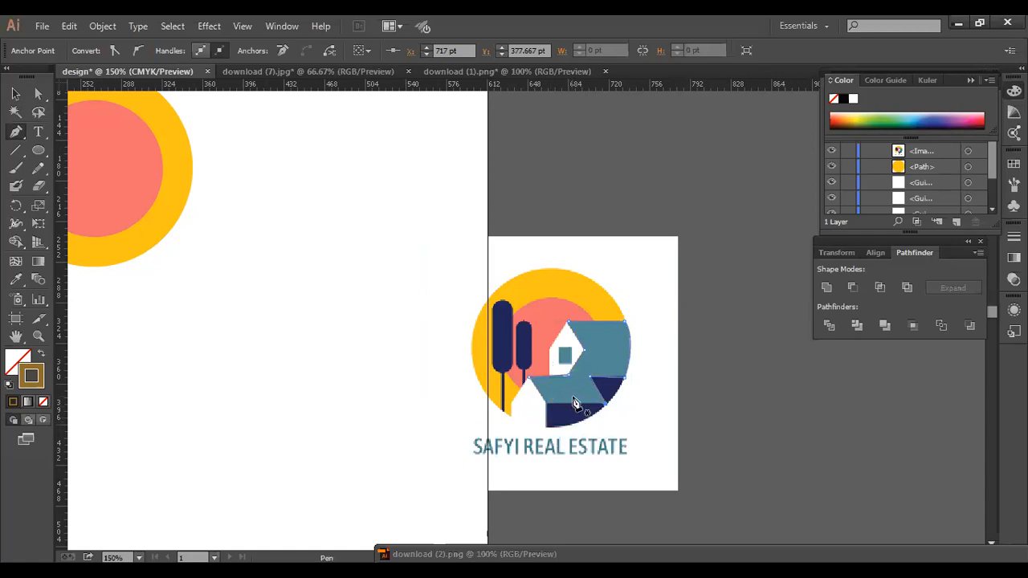
key(ctrl+z)
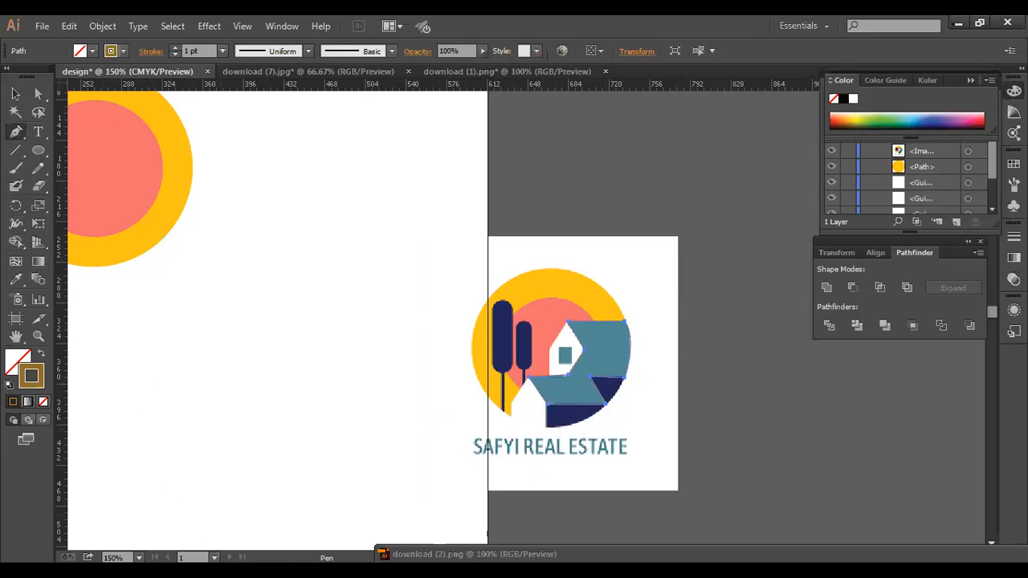
click(547, 428)
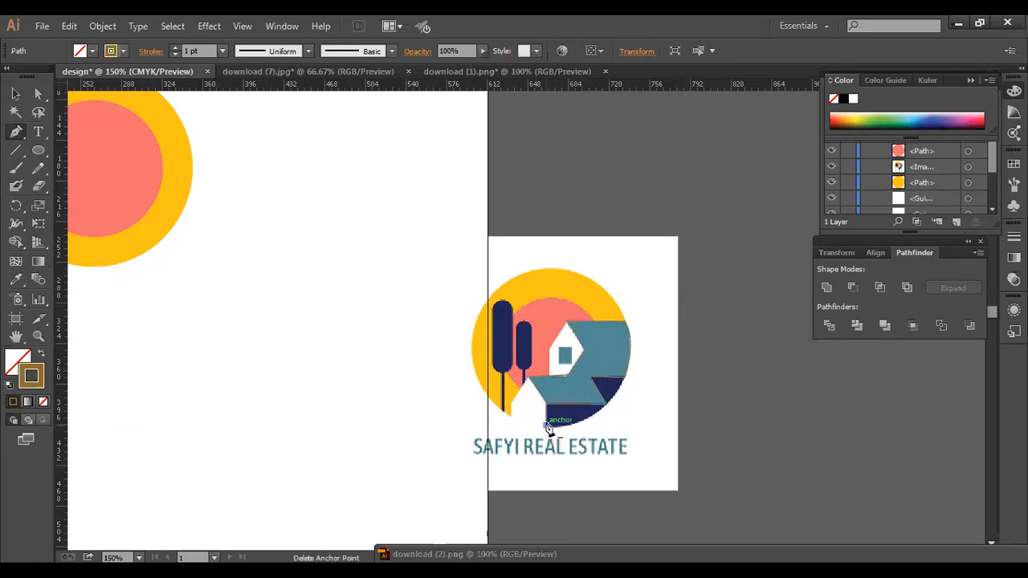
click(547, 410)
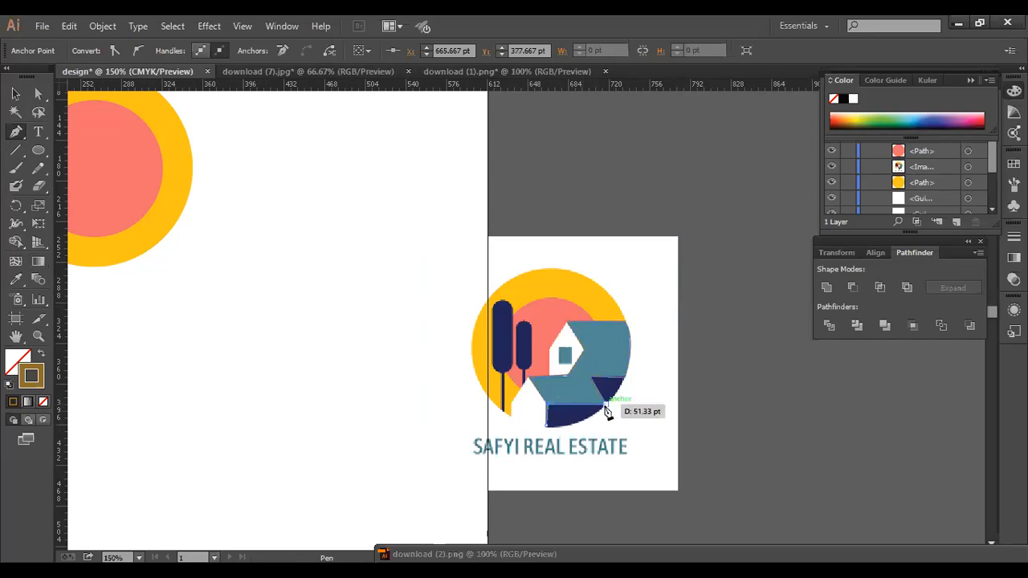
click(605, 410)
click(590, 378)
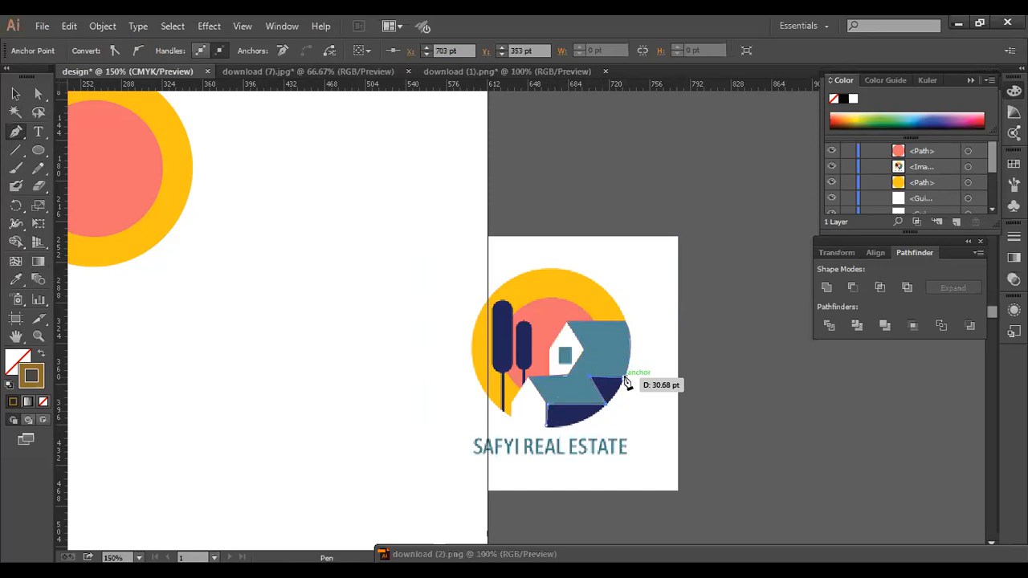
click(624, 380)
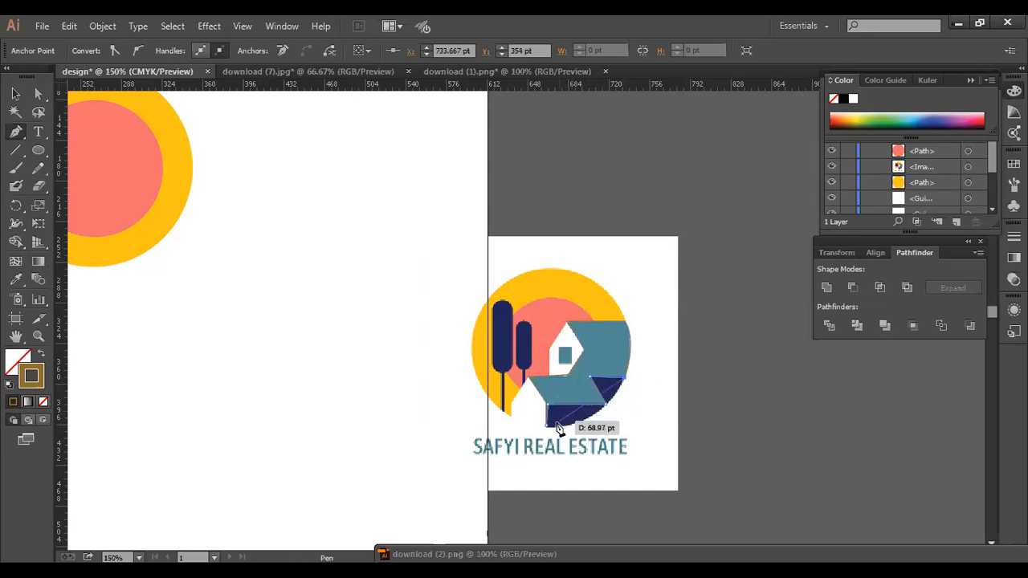
drag(547, 427, 481, 425)
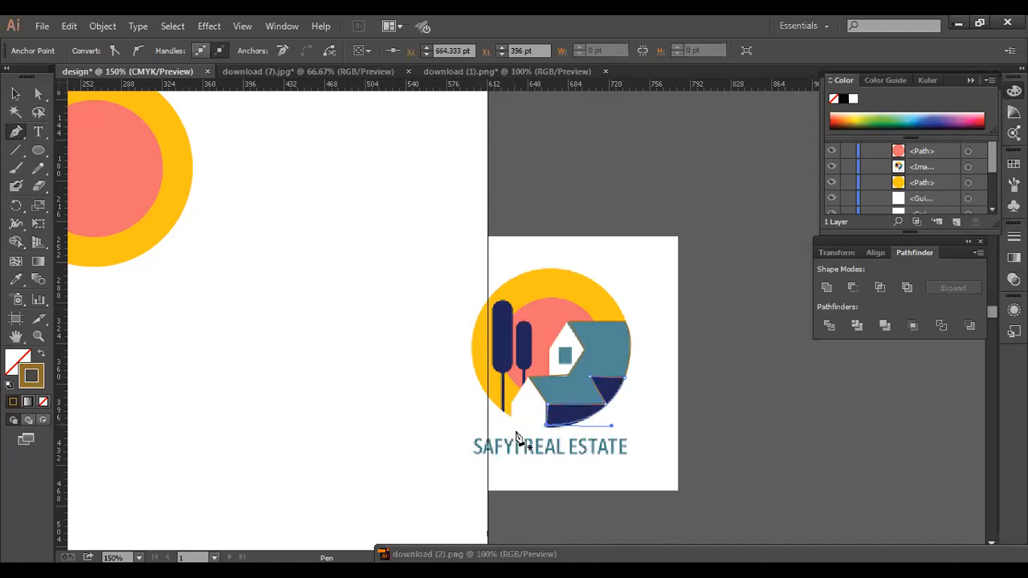
key(v)
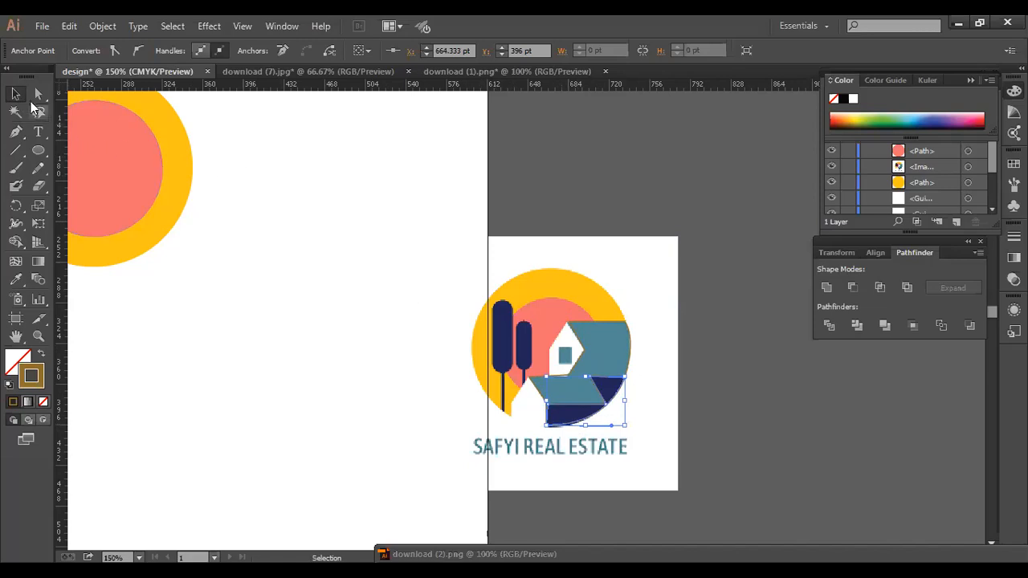
click(17, 132)
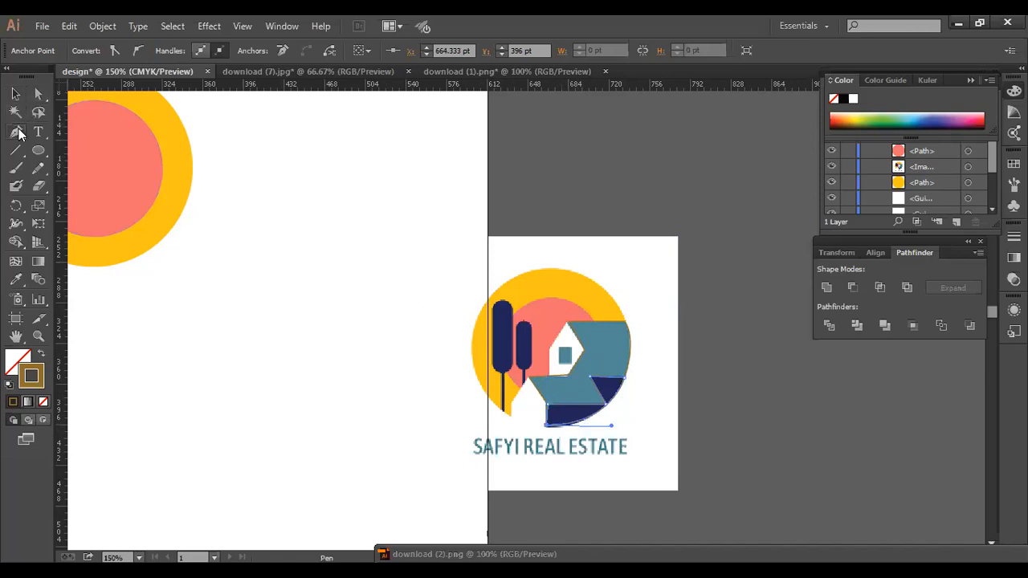
Trace the upper house's white gabled front on the reference logo as a closed five-sided Pen path.
click(553, 354)
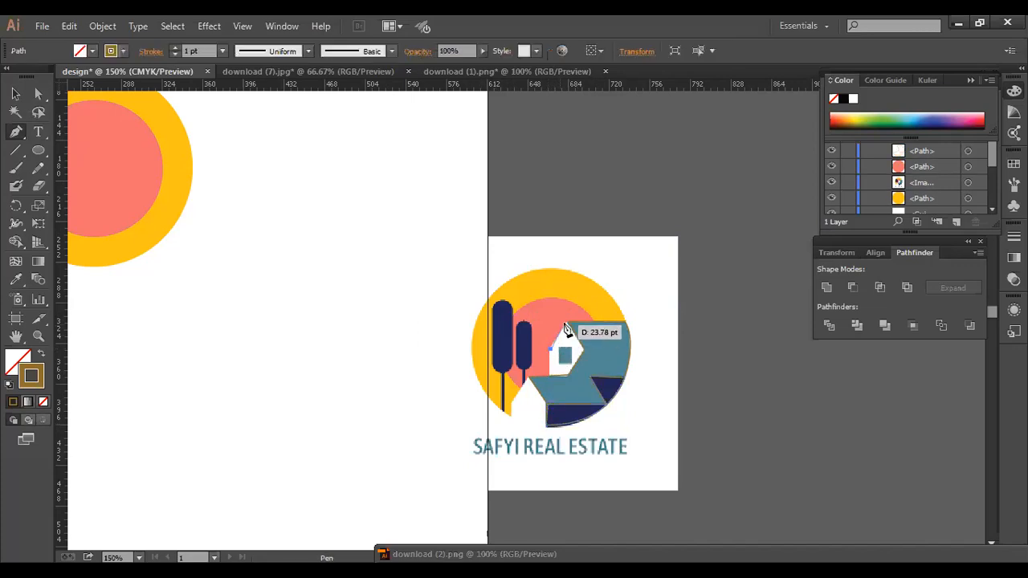
click(567, 324)
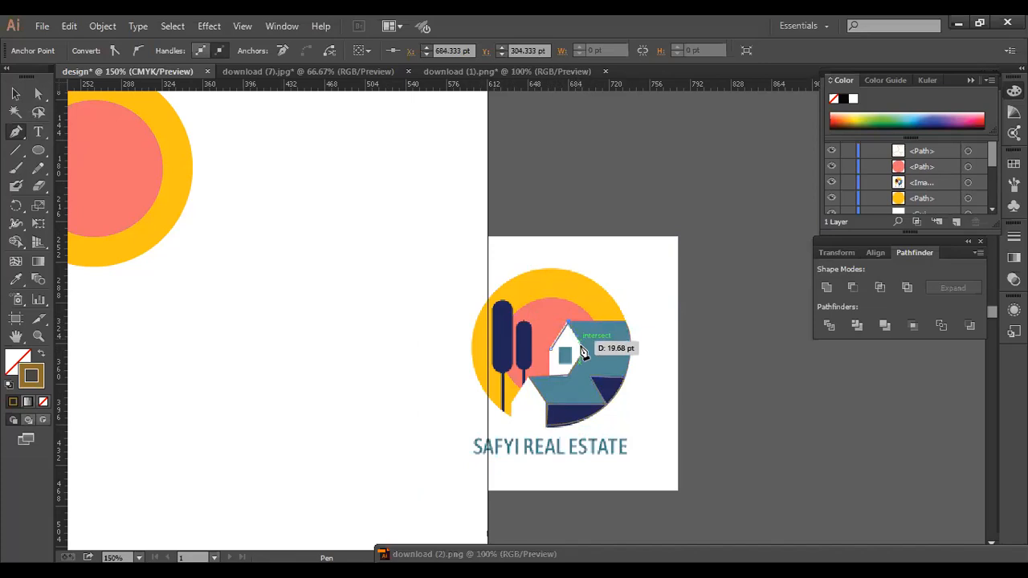
click(584, 355)
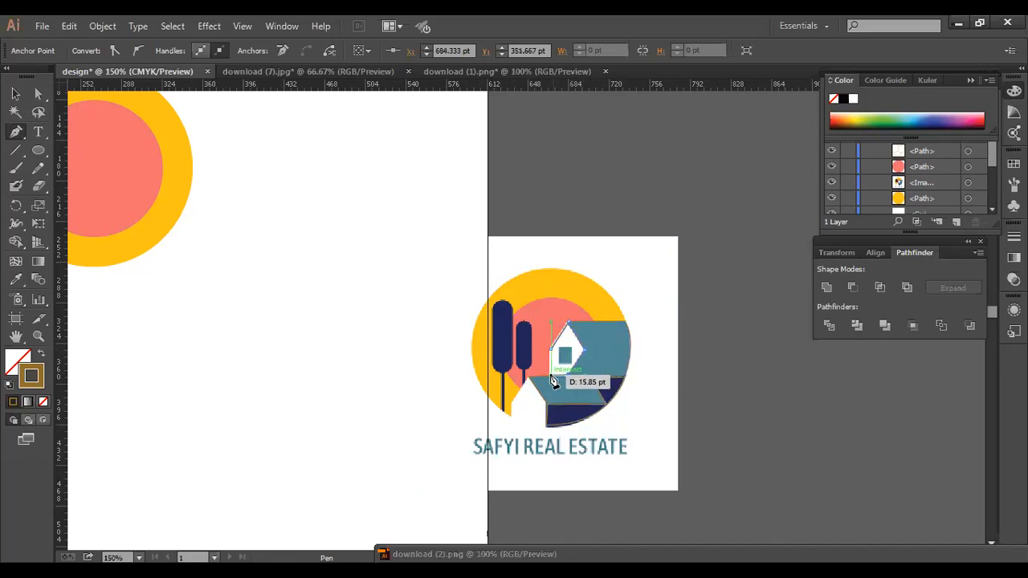
click(549, 379)
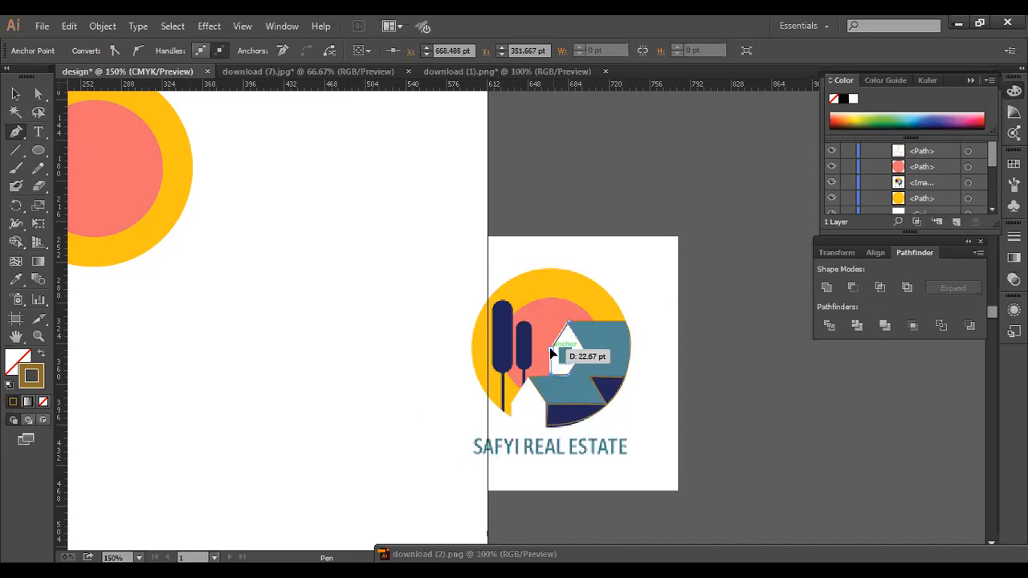
click(551, 349)
click(19, 95)
Move the reference image down clear of the tracings and place the traced house outlines over the lower-right part of the concentric circles.
drag(640, 309, 666, 533)
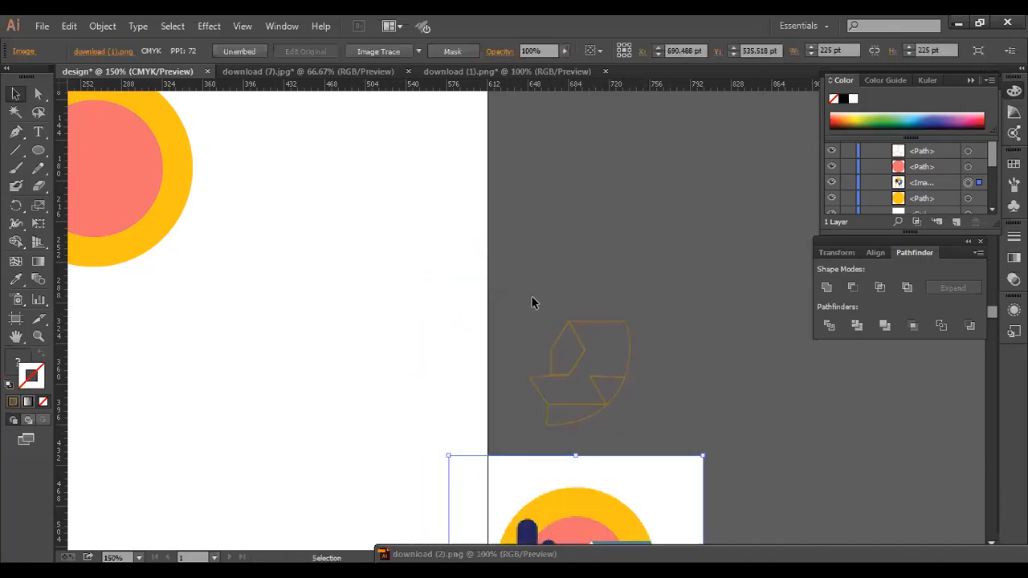
click(633, 395)
drag(462, 312, 619, 441)
drag(572, 382, 110, 184)
key(space)
drag(121, 330, 446, 469)
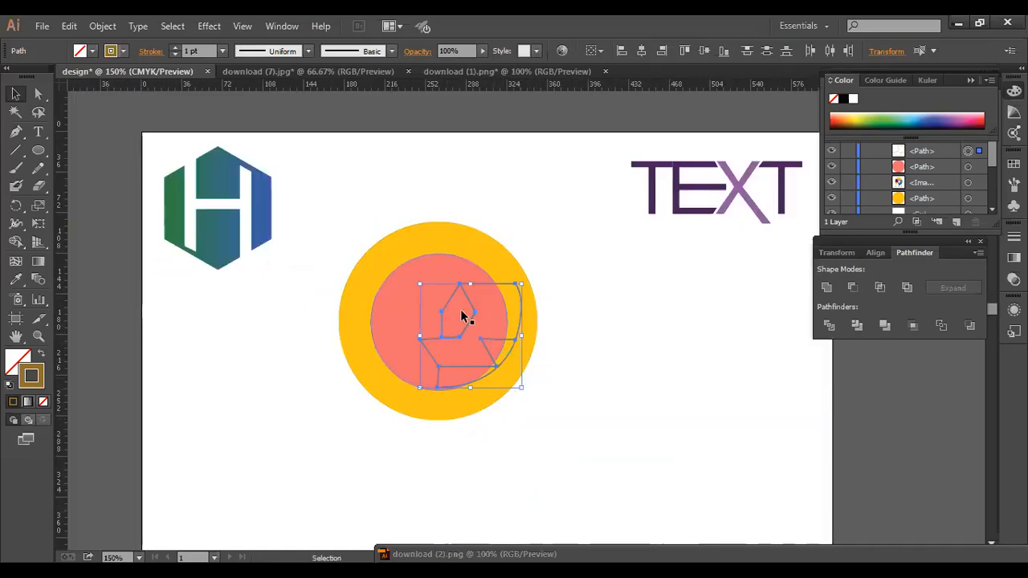
drag(466, 330, 474, 344)
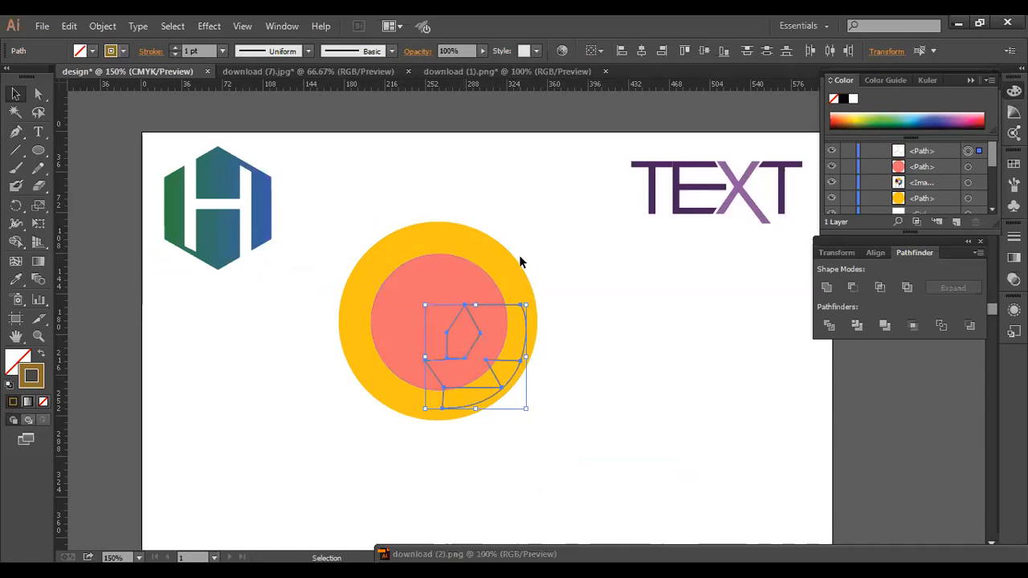
Select the yellow outer circle and the coral inner circle together for resizing.
click(436, 223)
click(436, 225)
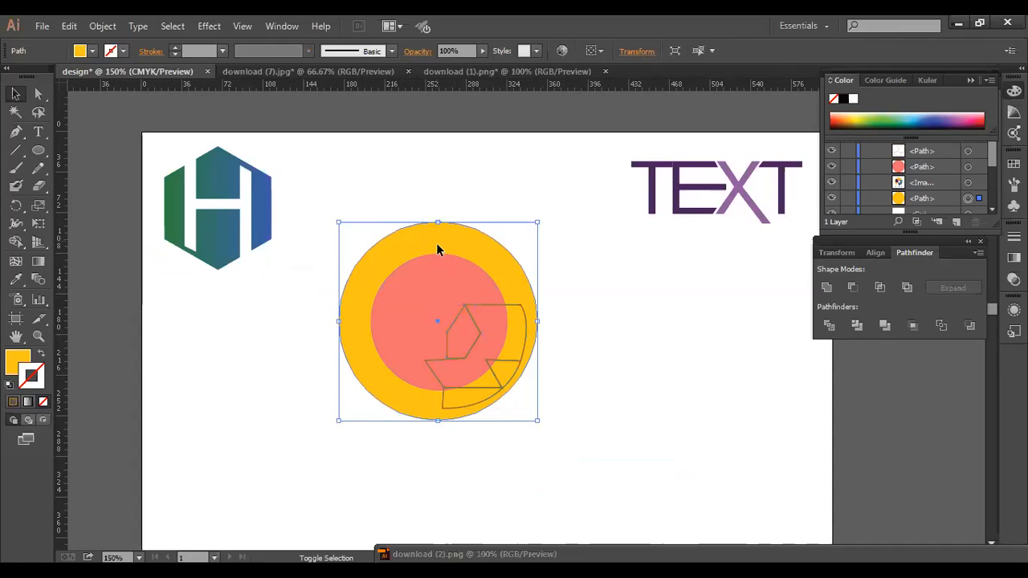
shift+click(437, 250)
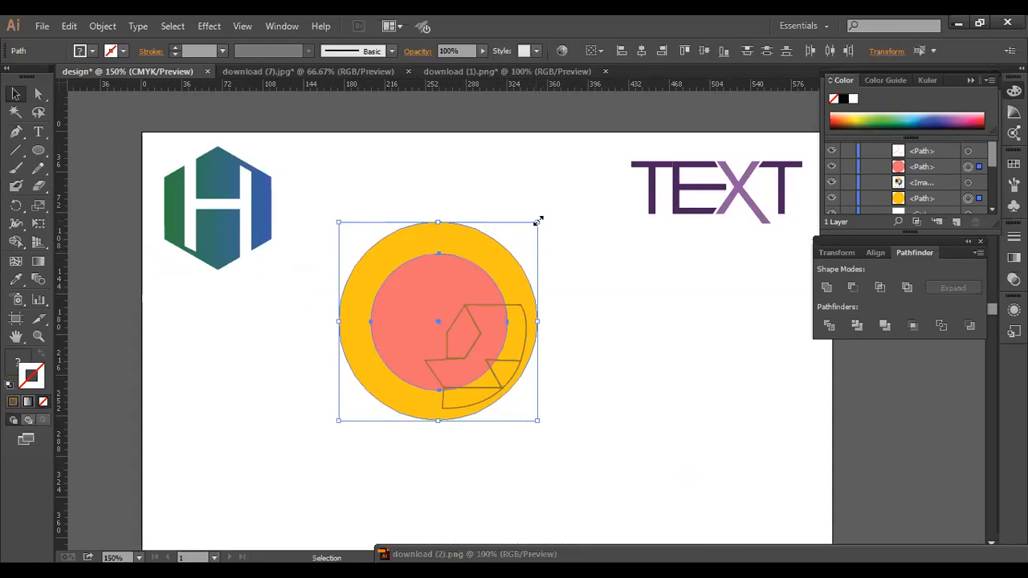
Scale the yellow and pink circles down together about their shared centre, closer to the house outlines' size.
drag(538, 220, 525, 234)
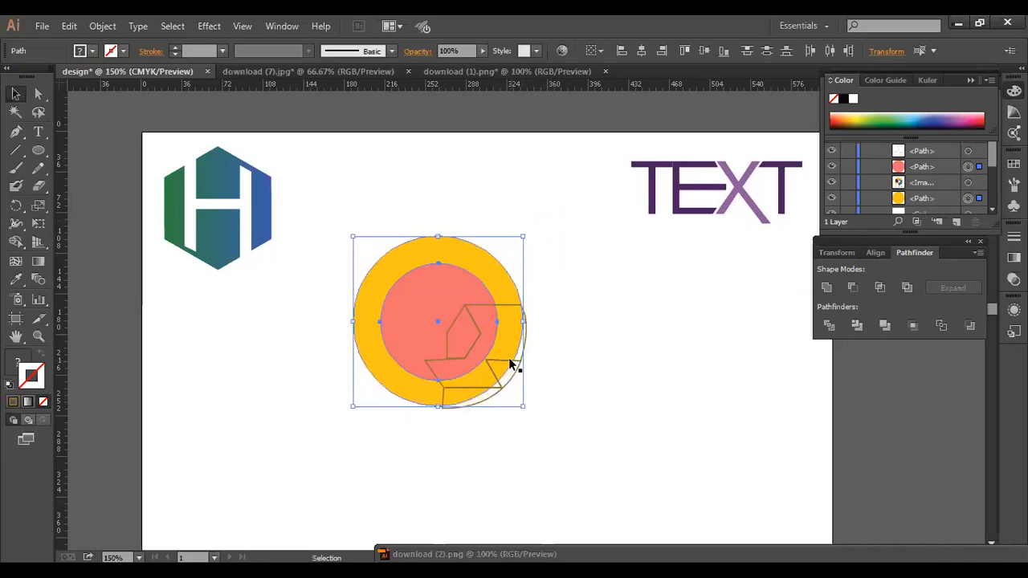
click(584, 371)
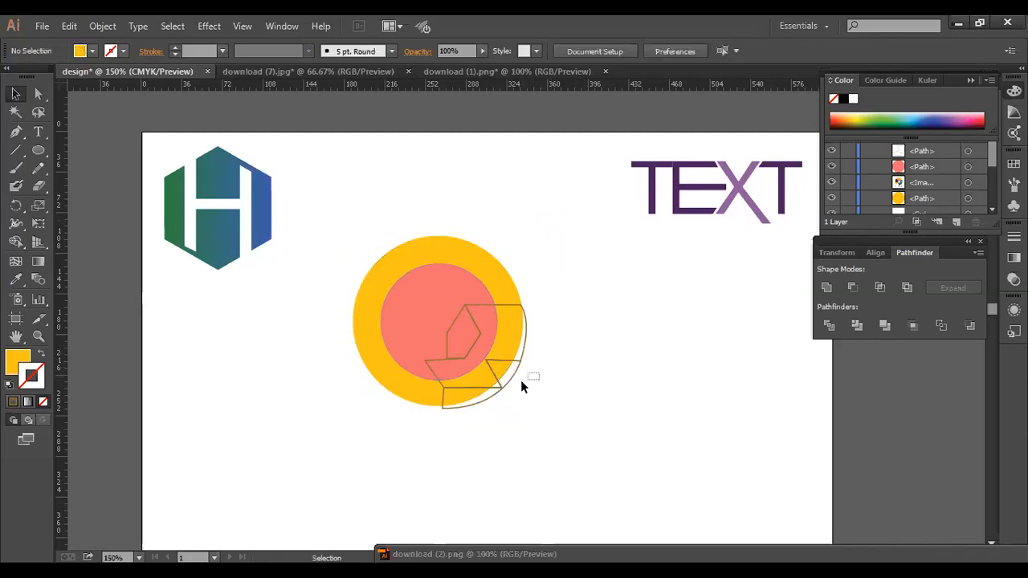
Select all the house outlines and nudge them up and left towards the lower-right edge of the yellow circle.
drag(482, 369, 509, 389)
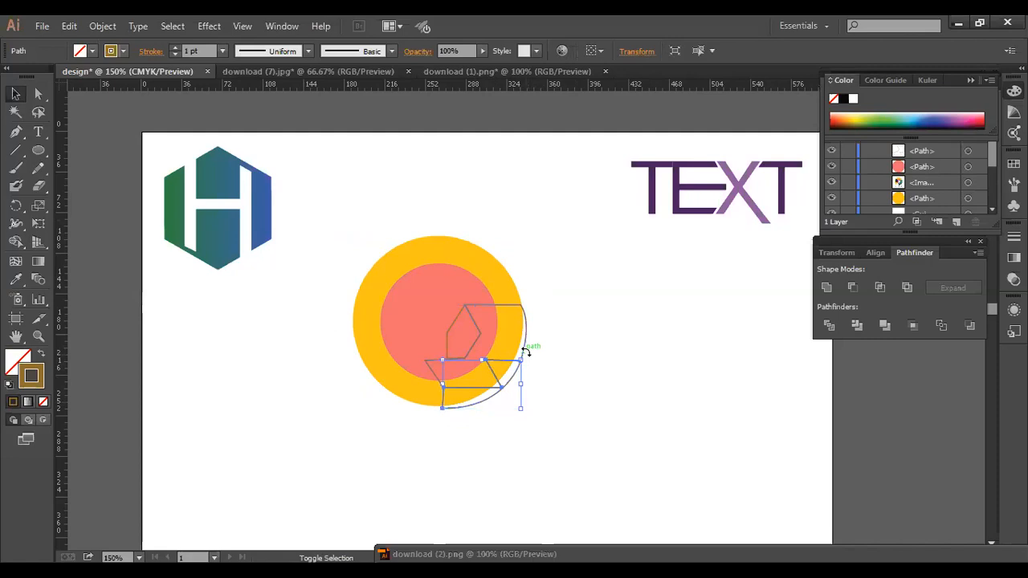
shift+click(459, 315)
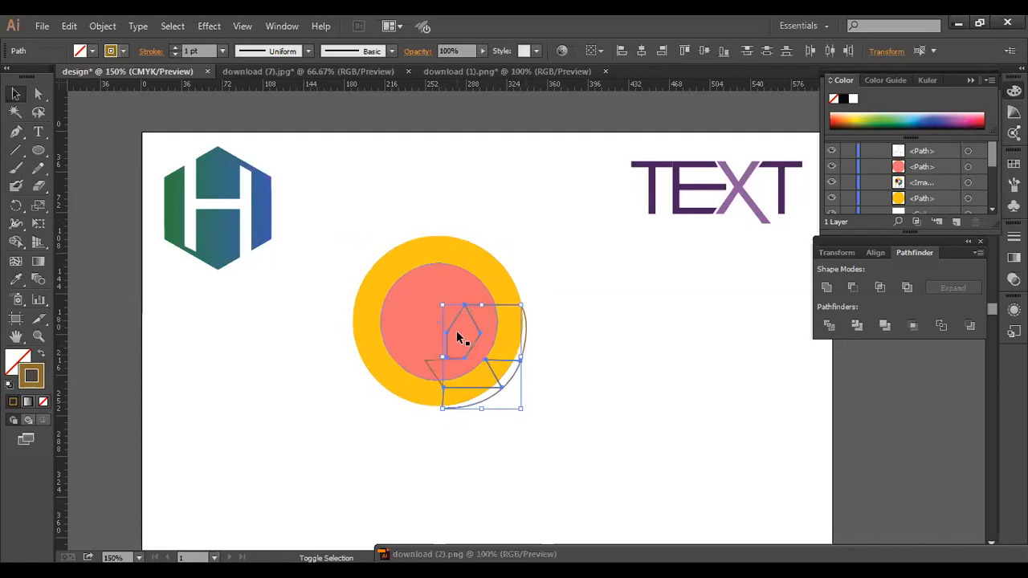
shift+click(440, 360)
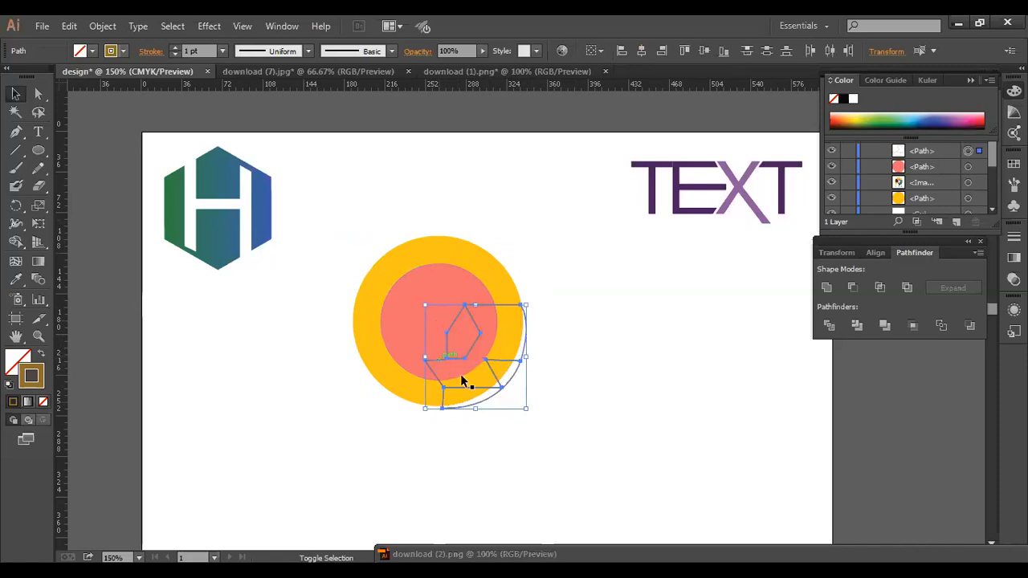
key(Up)
key(Up)
key(Left)
key(Left)
key(Left)
key(Left)
key(Left)
key(Left)
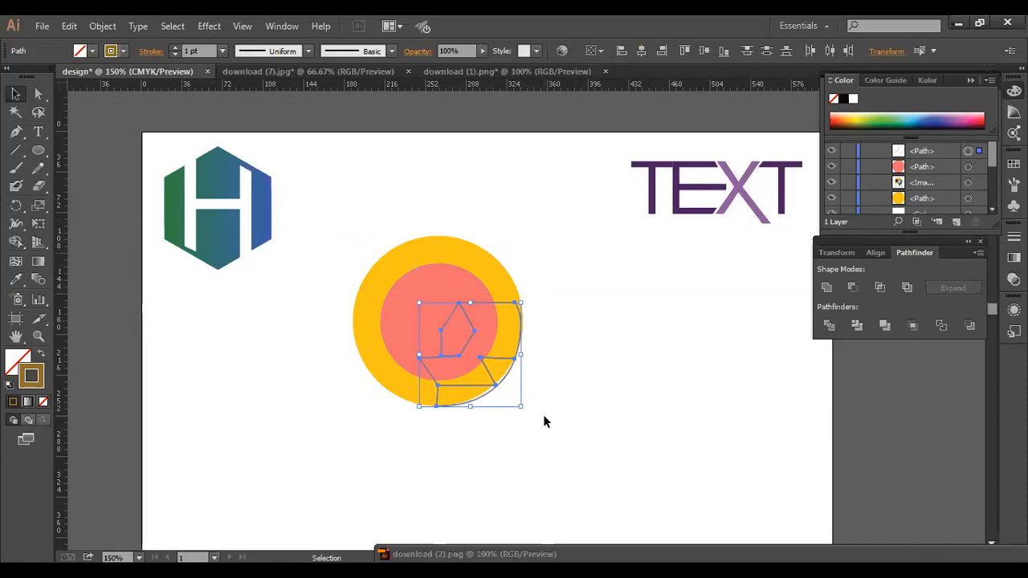
key(Up)
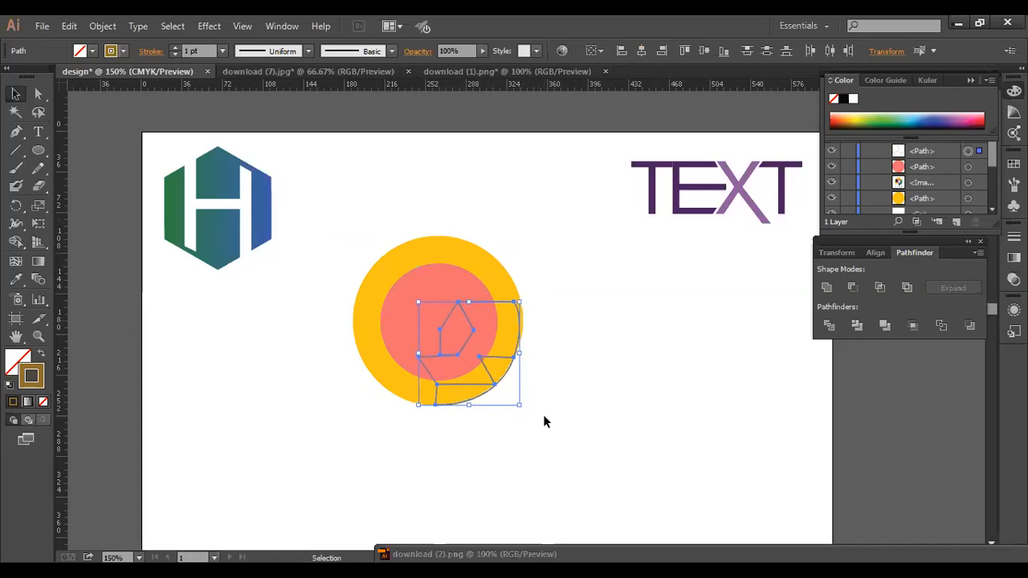
key(Delete)
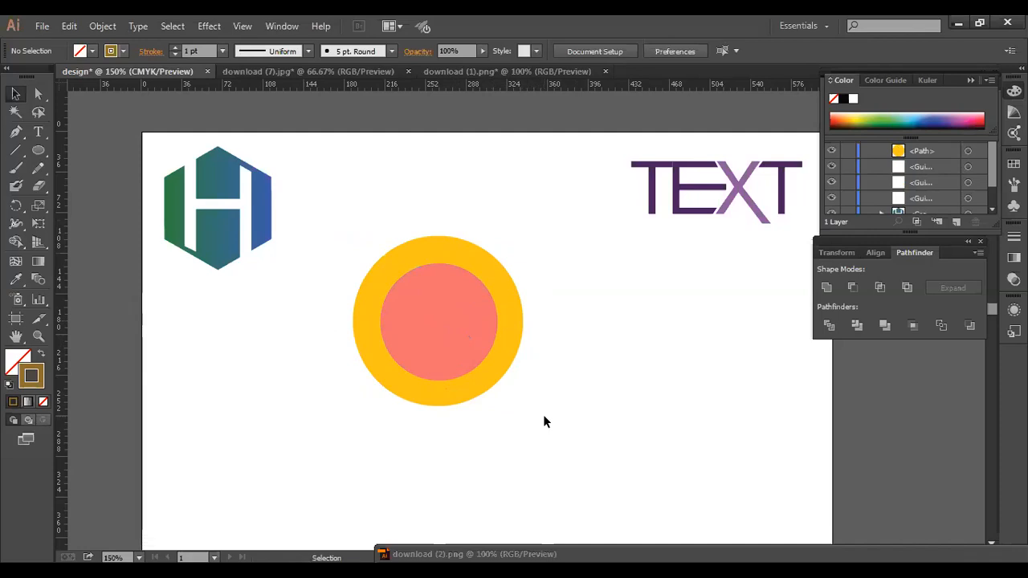
key(ctrl+z)
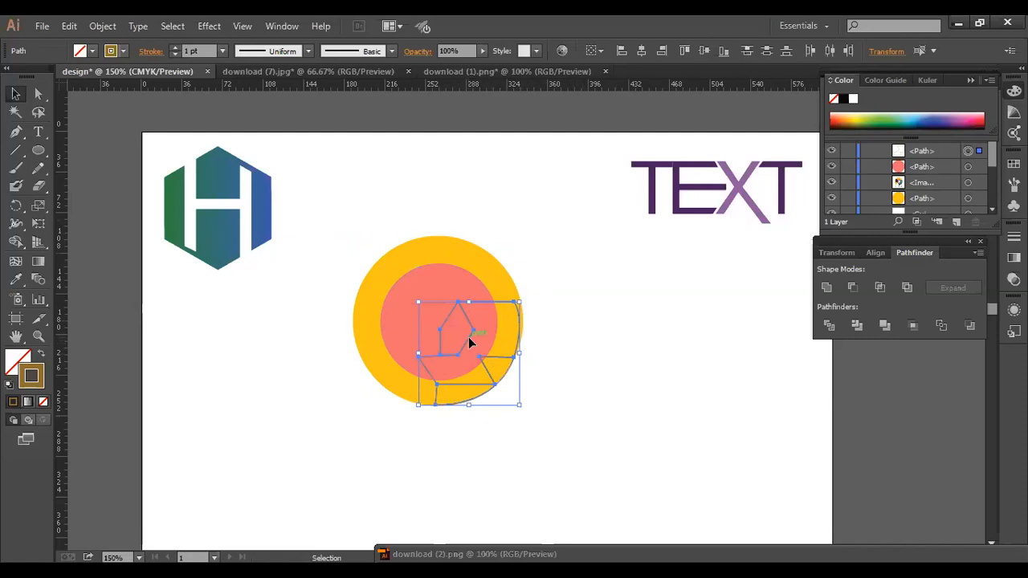
Reposition and slightly enlarge the house outlines so their curved edge follows the yellow circle's lower-right rim.
drag(468, 338, 475, 336)
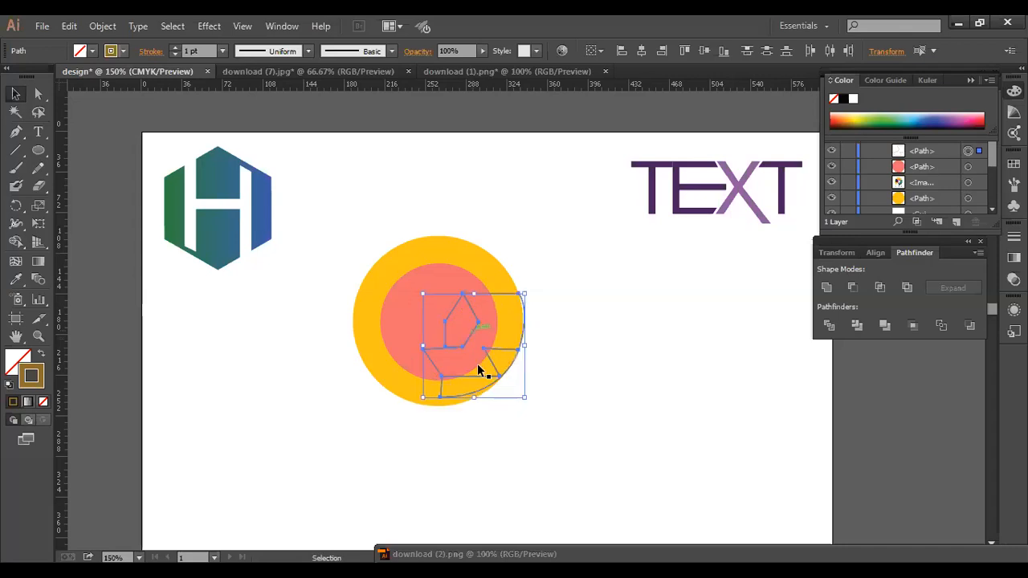
drag(474, 399, 463, 400)
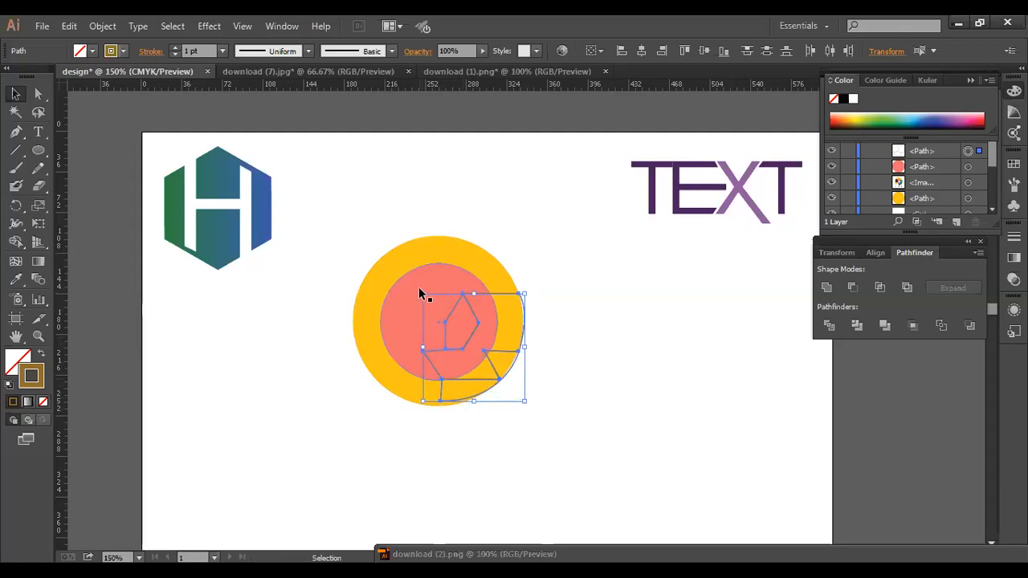
key(shift)
drag(422, 295, 417, 294)
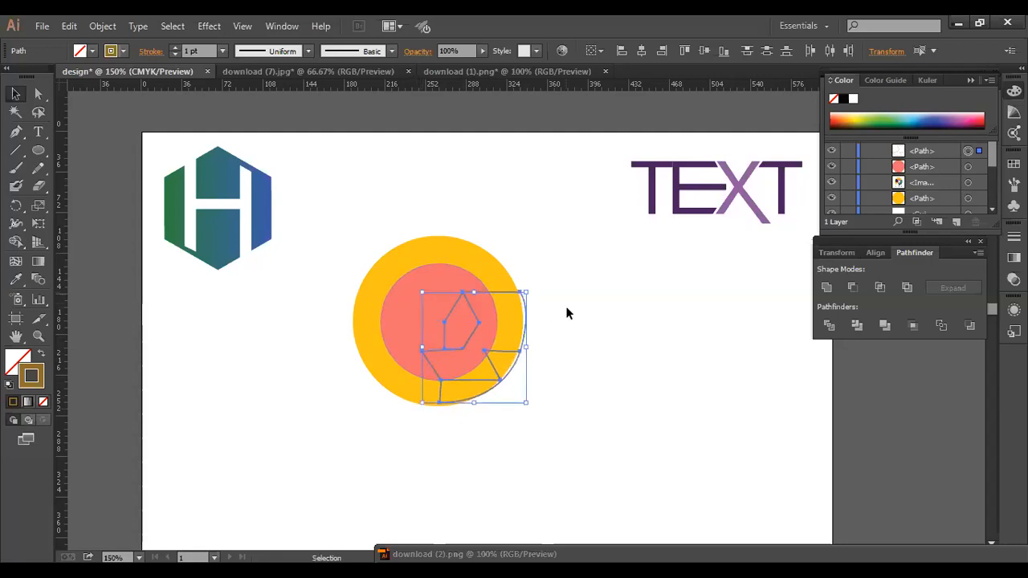
key(Left)
key(Left)
key(Left)
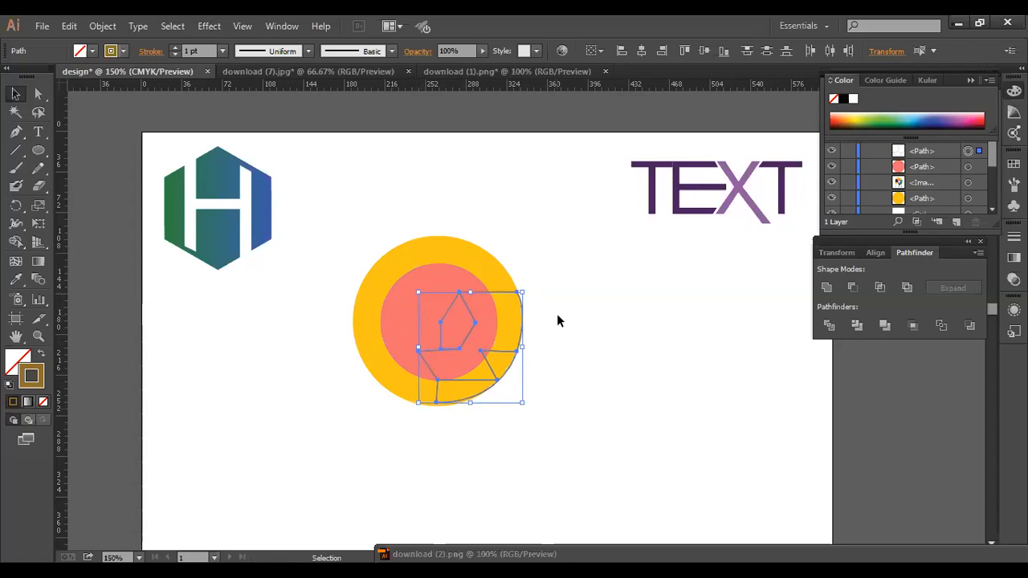
drag(470, 407, 470, 408)
click(568, 431)
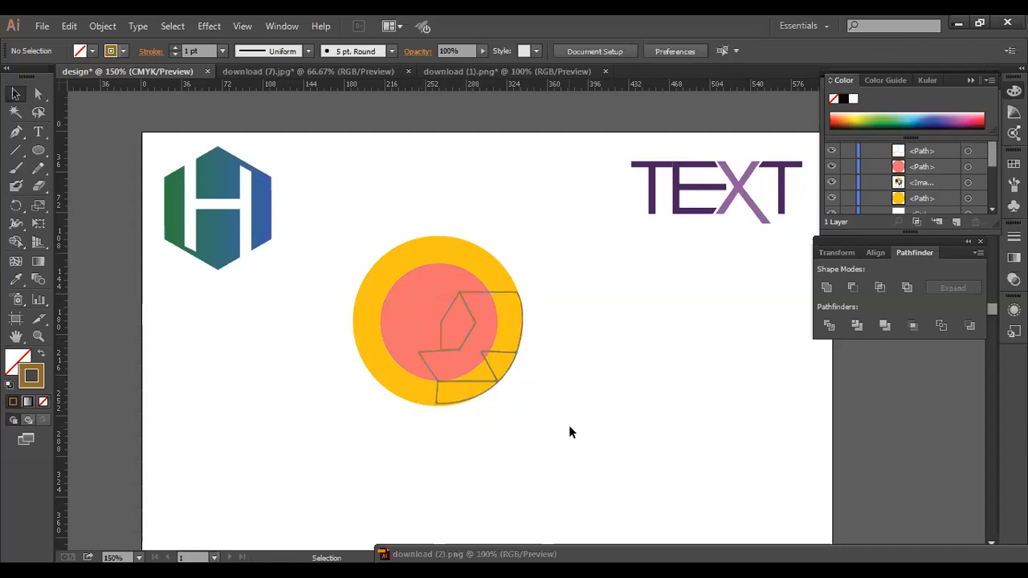
Remove the roof outline's stroke and fill the shape with turquoise.
click(498, 292)
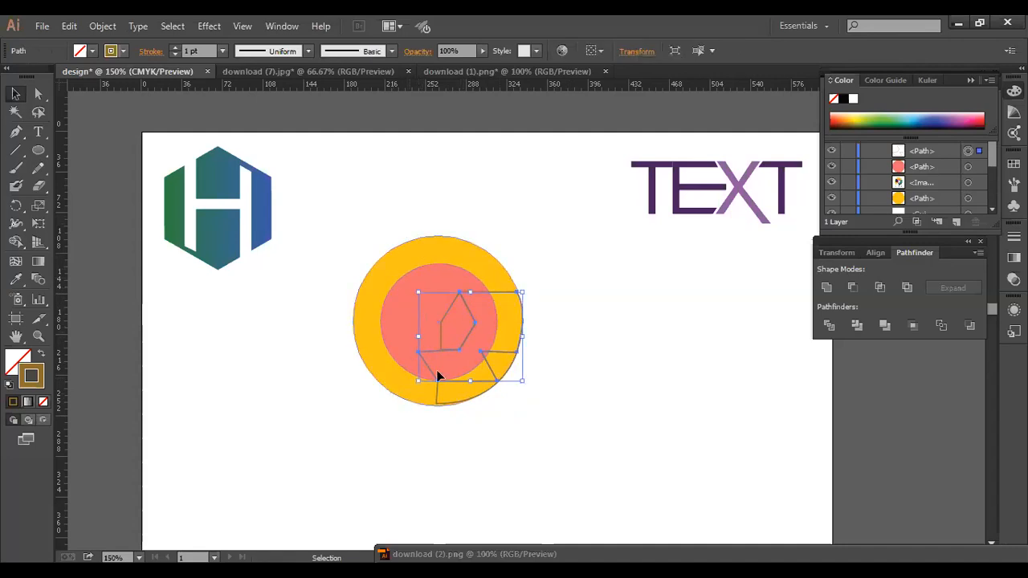
click(44, 404)
click(14, 368)
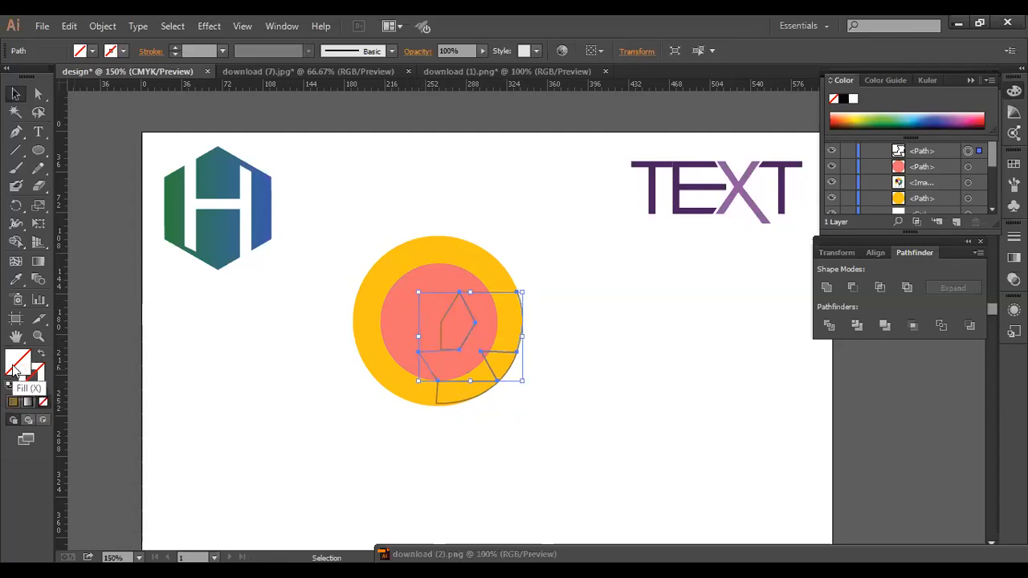
double_click(14, 368)
click(523, 262)
click(528, 292)
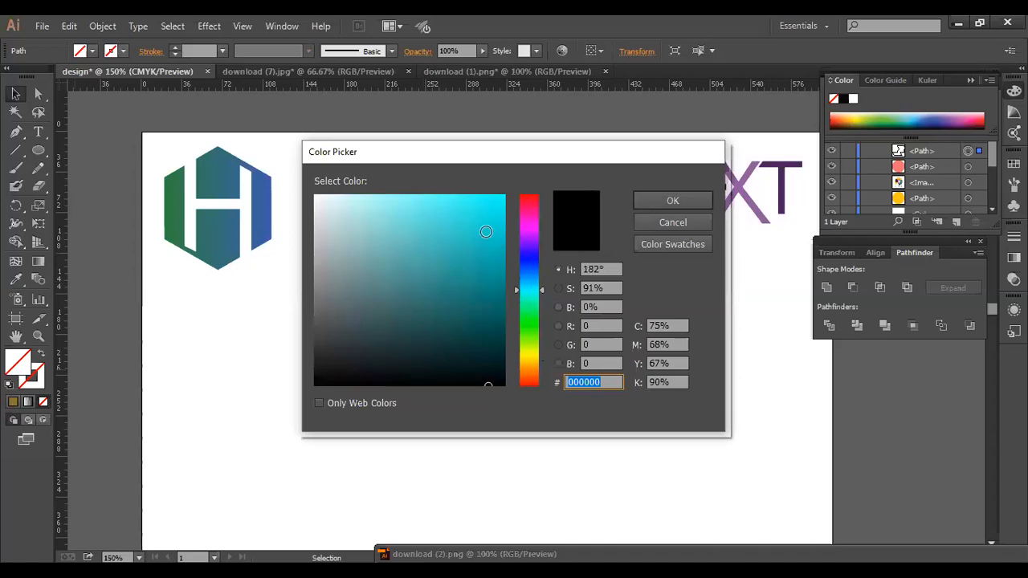
click(483, 232)
click(706, 200)
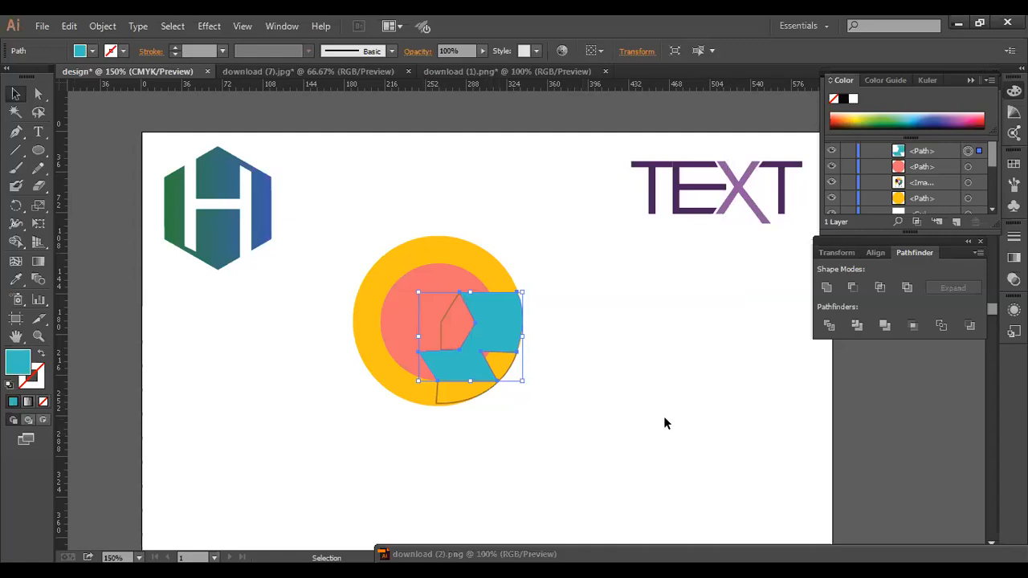
Move the reference logo image next to the drawn logo, at about X 516.5 pt, Y 259.5 pt.
click(15, 337)
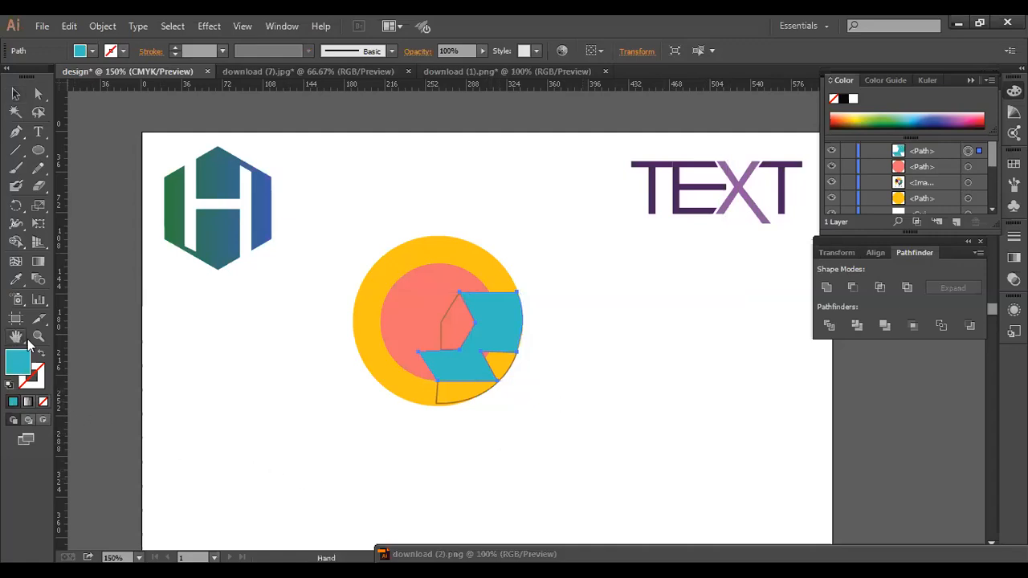
drag(752, 480, 669, 268)
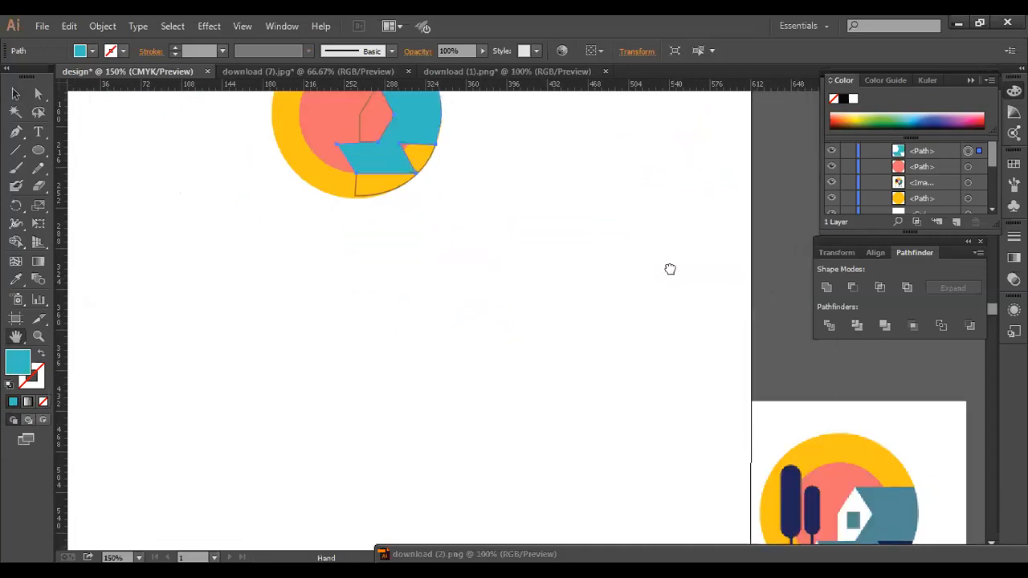
drag(819, 466, 691, 171)
click(18, 94)
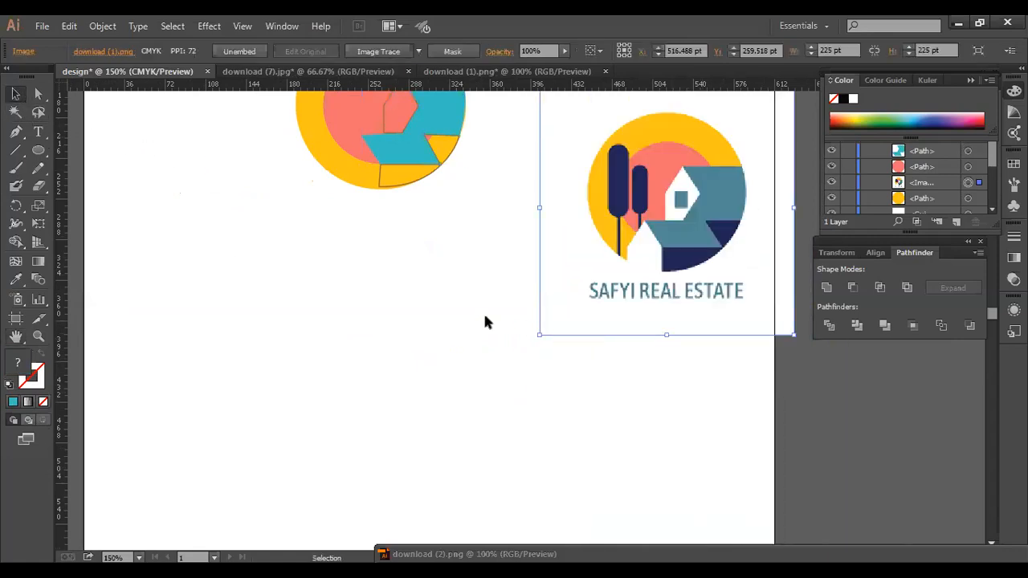
key(space)
drag(250, 338, 265, 491)
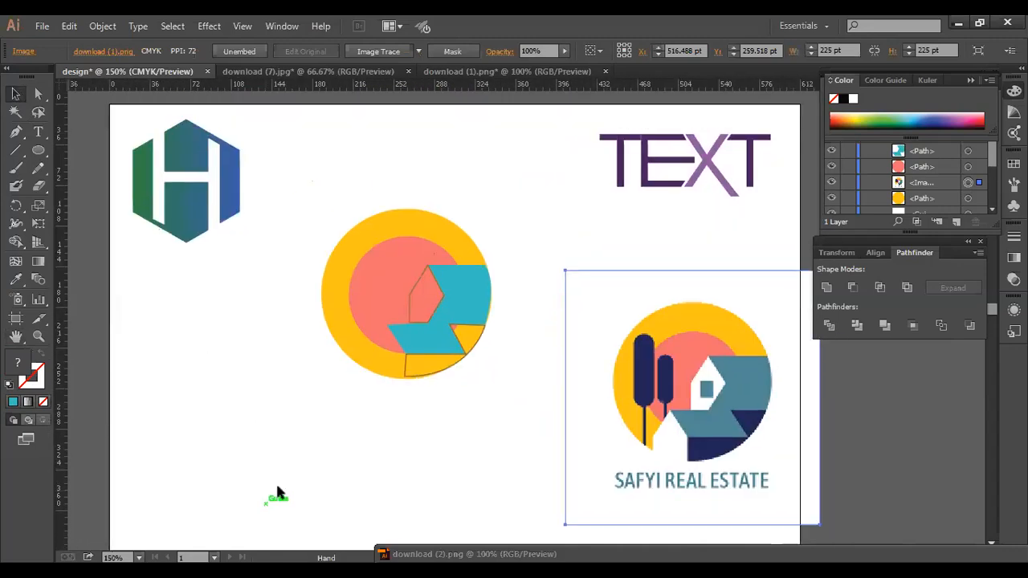
Fill the lower wall outline with the navy sampled from the reference logo using the Eyedropper.
click(16, 279)
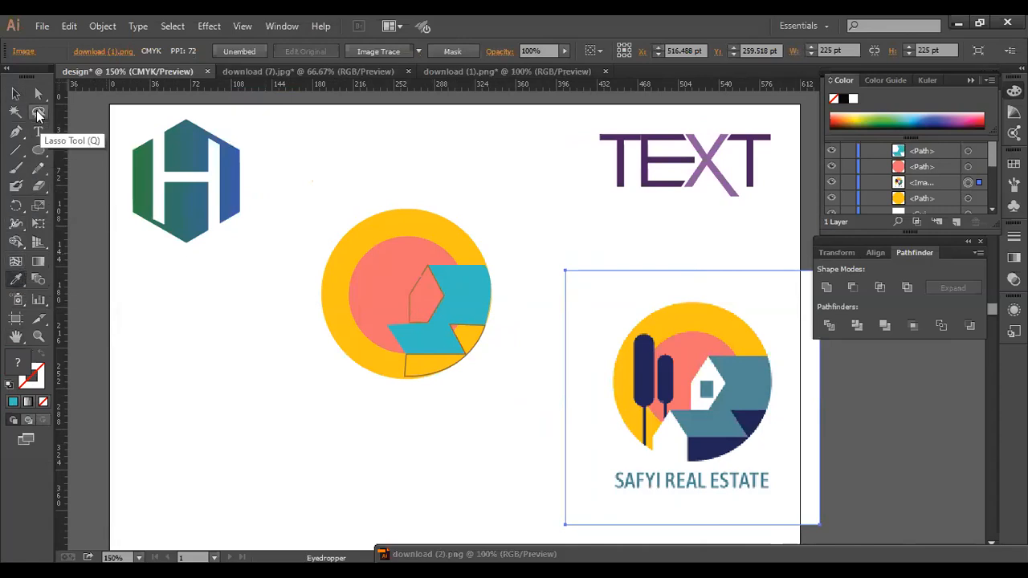
click(16, 93)
drag(424, 329, 456, 341)
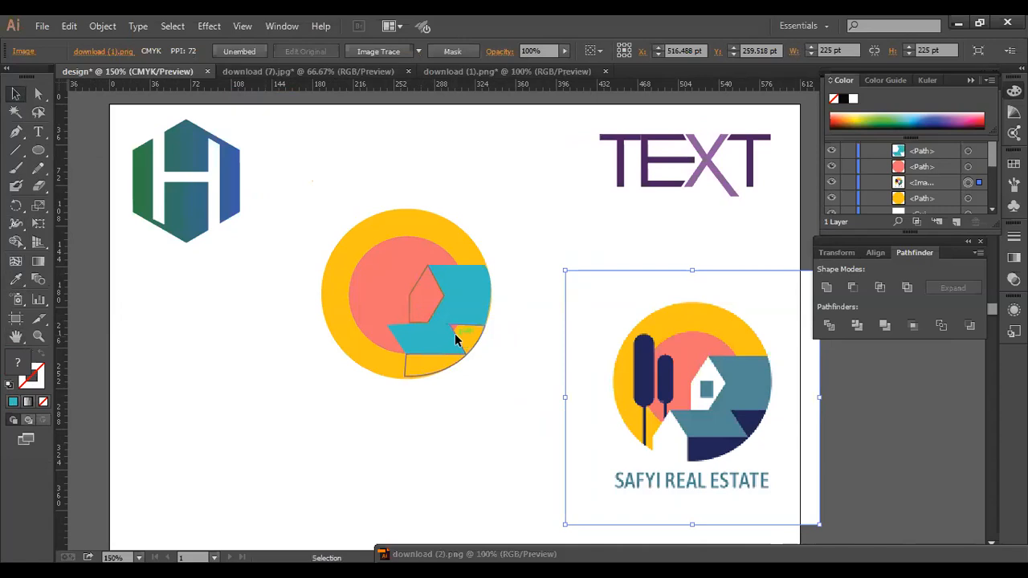
click(454, 334)
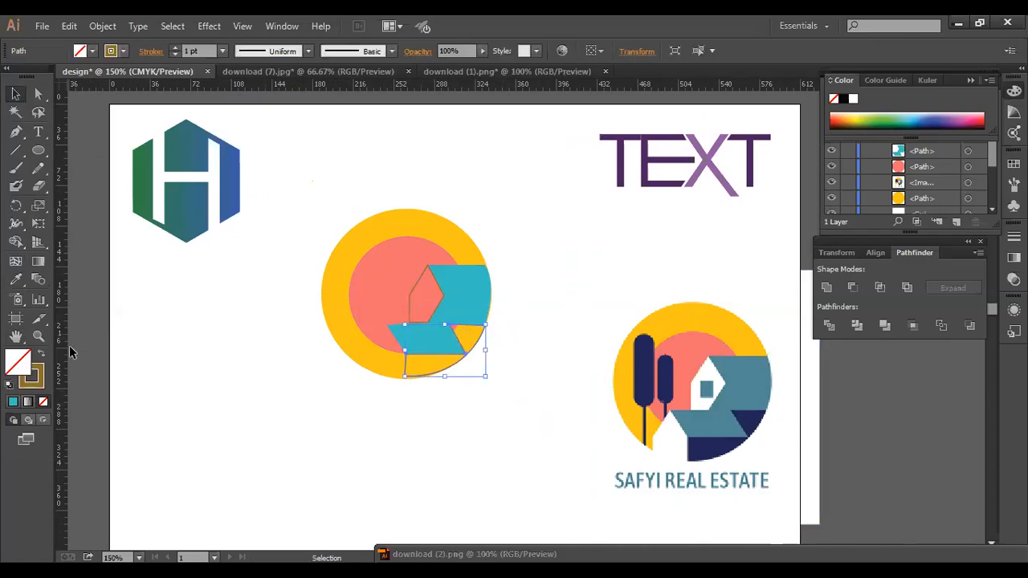
click(17, 279)
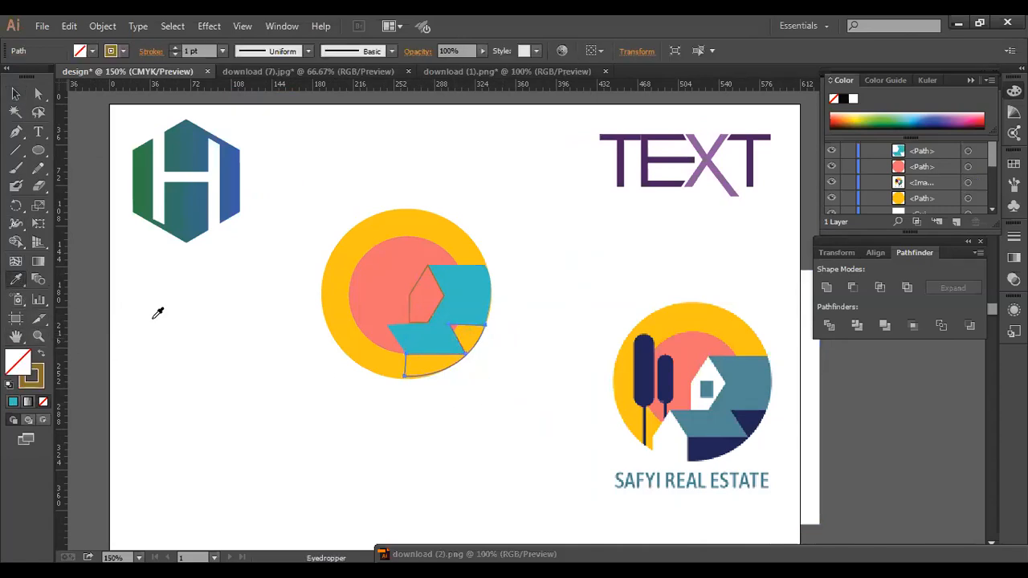
click(710, 451)
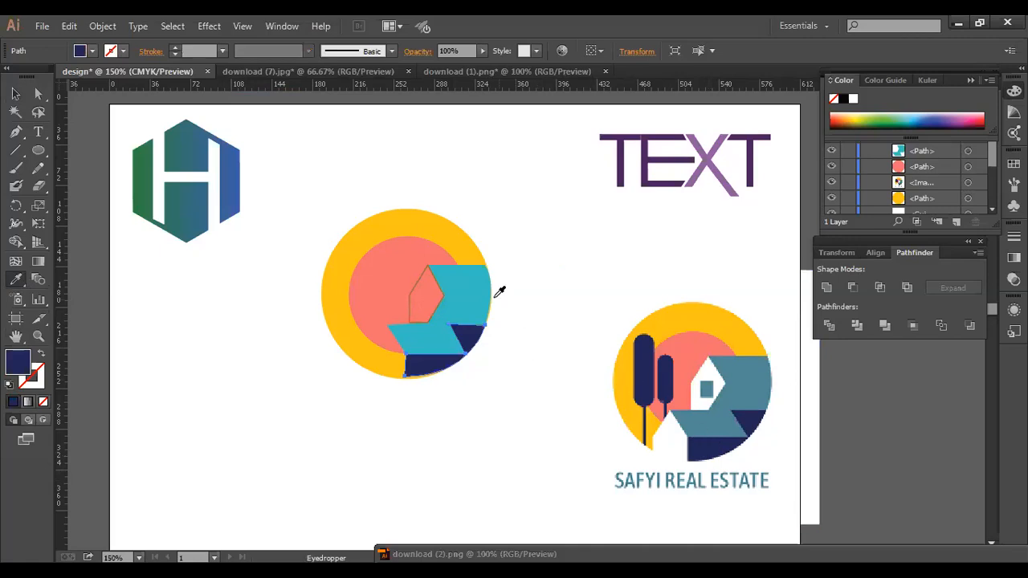
click(493, 293)
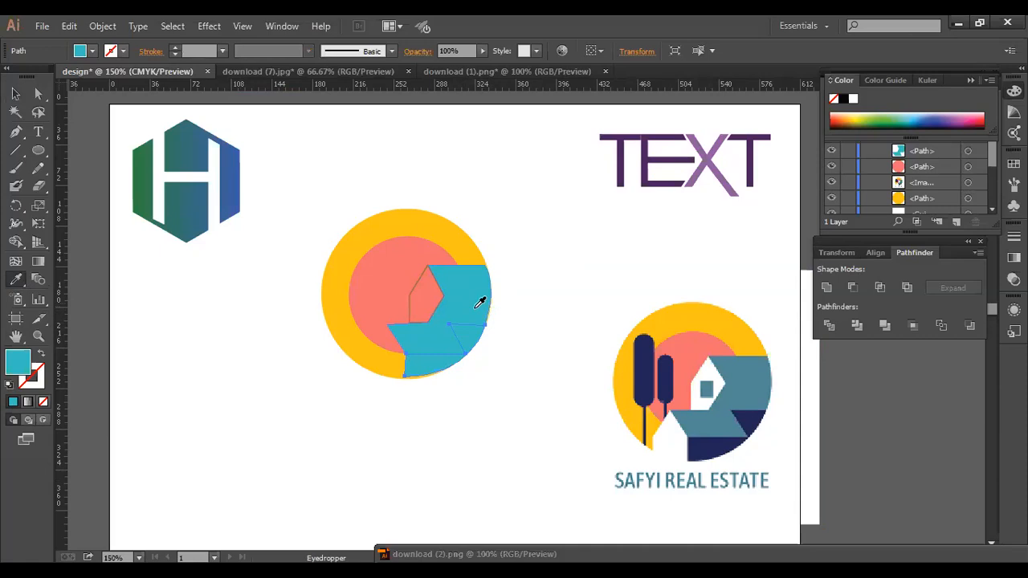
key(ctrl+z)
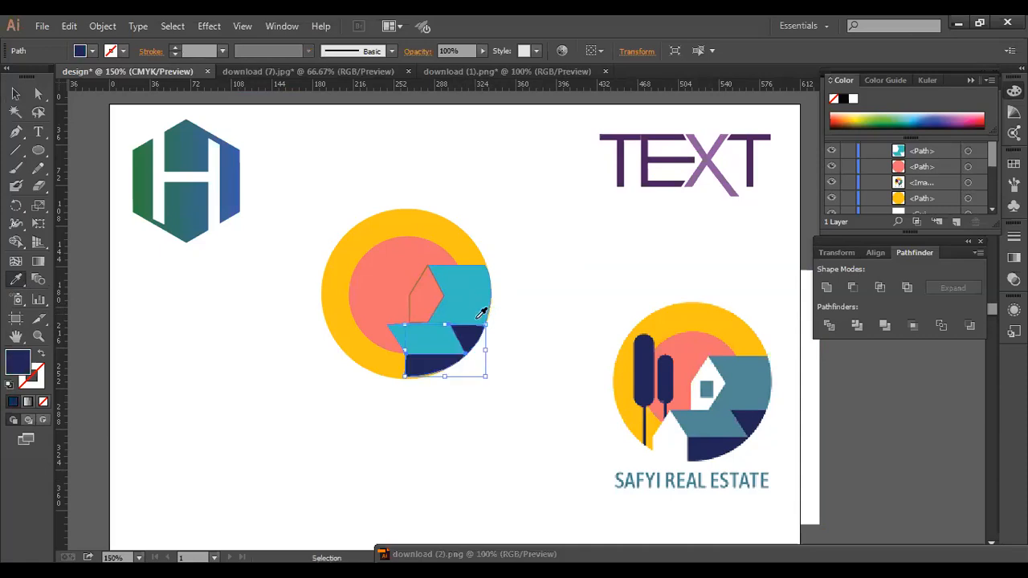
Recolour the turquoise roof shape with the muted teal sampled from the reference logo's roof.
click(22, 95)
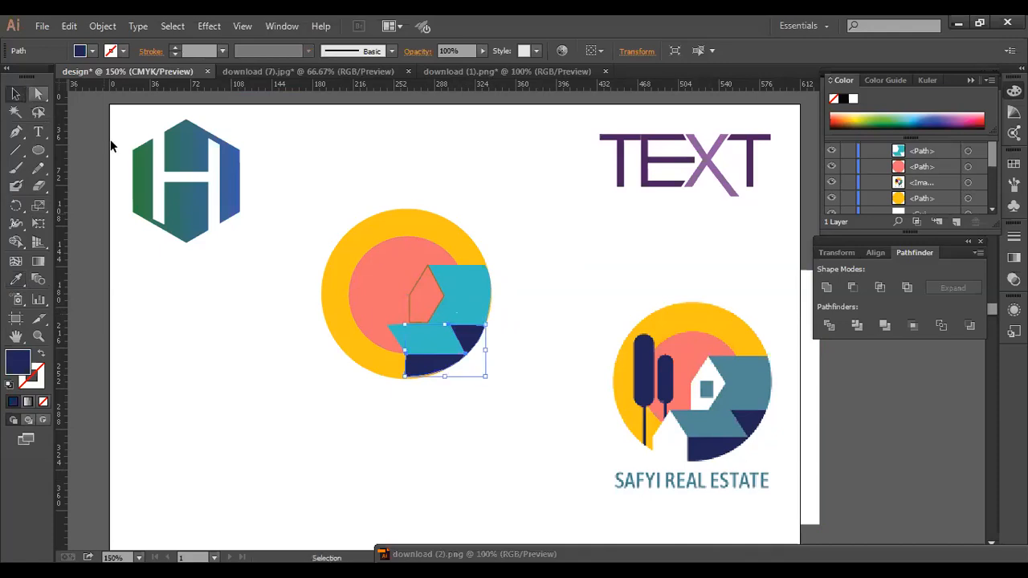
click(487, 292)
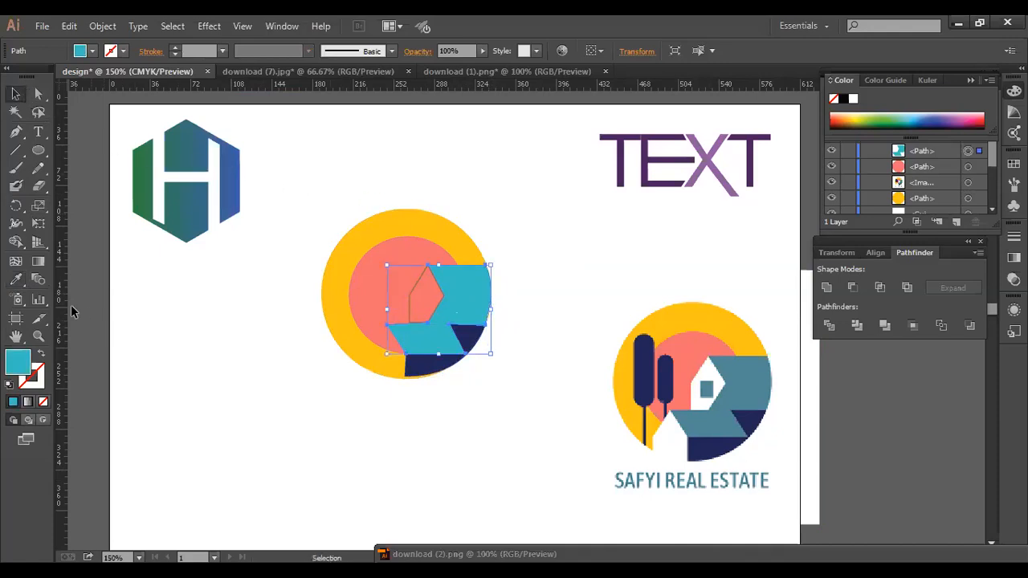
click(18, 279)
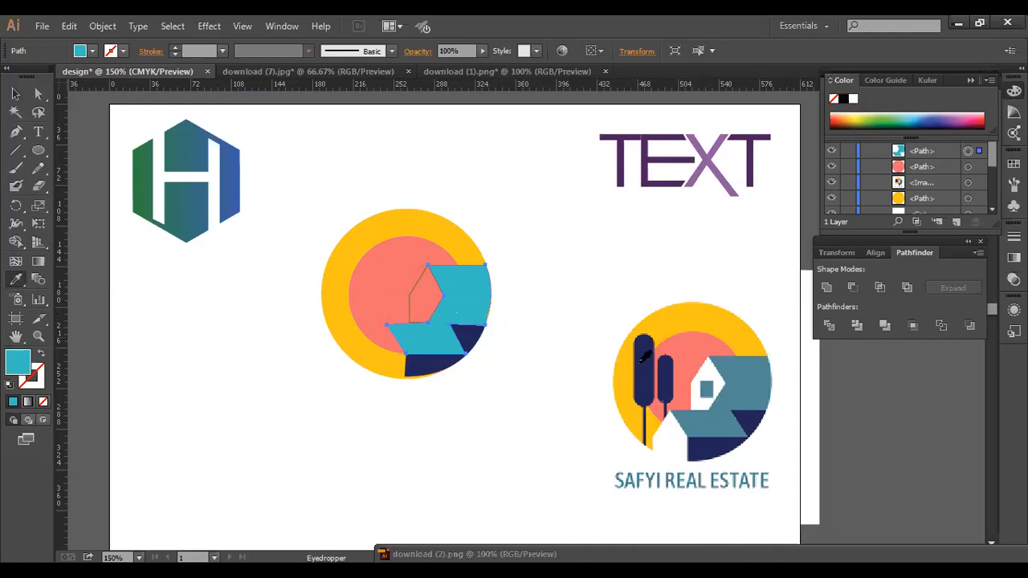
click(754, 383)
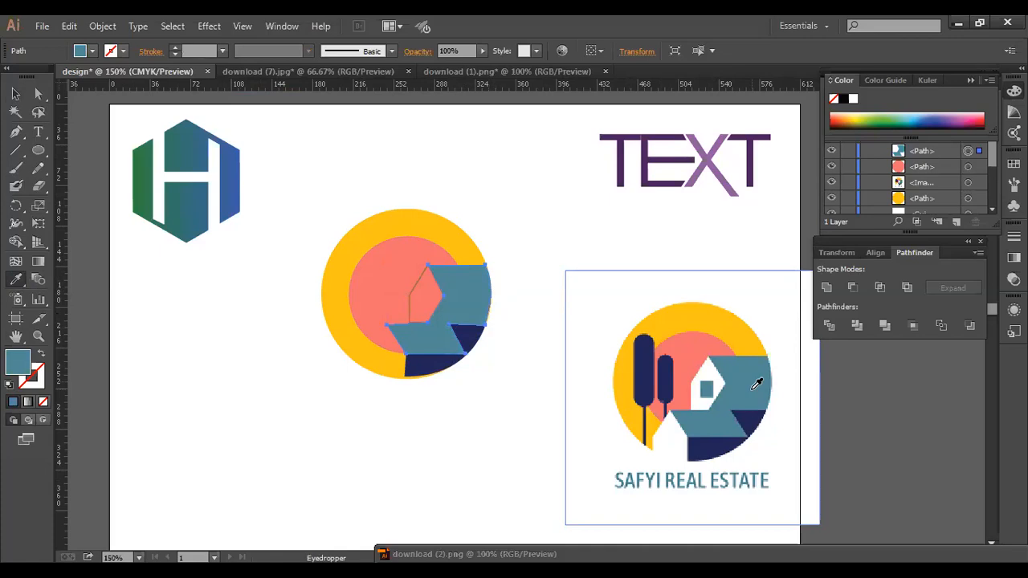
Select the house front outline between the roof and the pink circle, and remove its stroke.
click(17, 95)
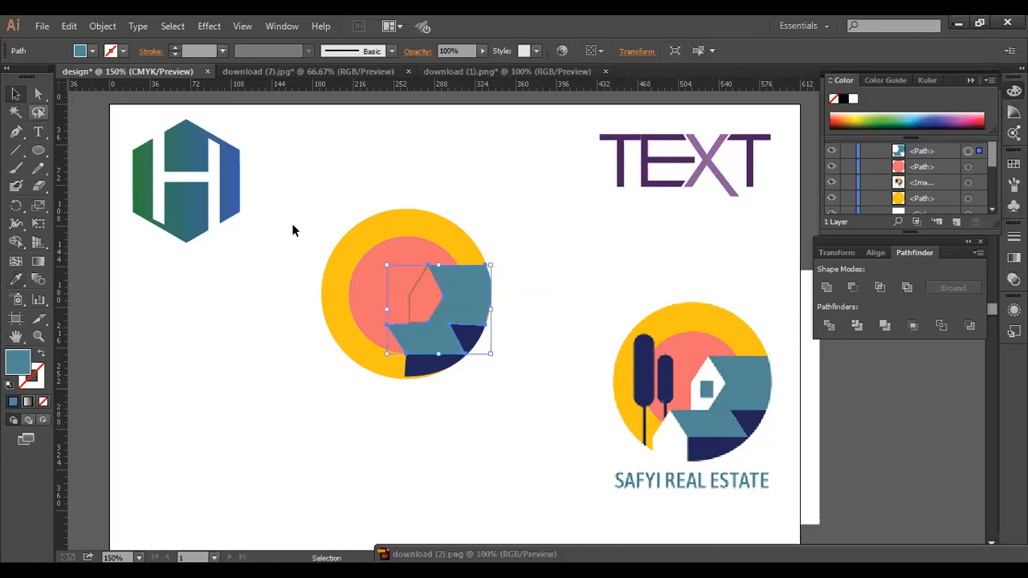
click(414, 294)
click(35, 383)
click(44, 402)
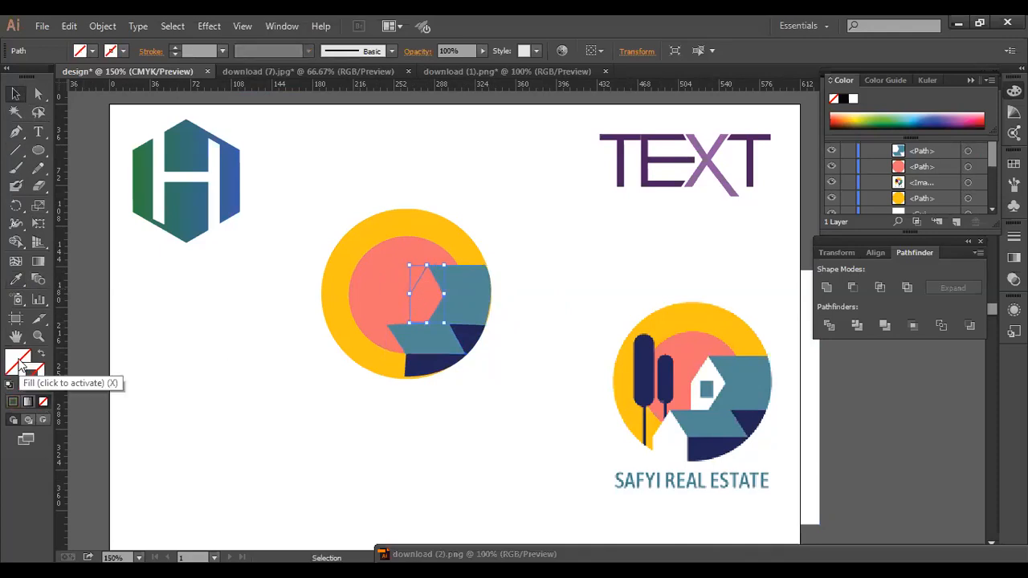
Fill the house front between the roof and the pink circle with off-white F9F8F7.
double_click(21, 368)
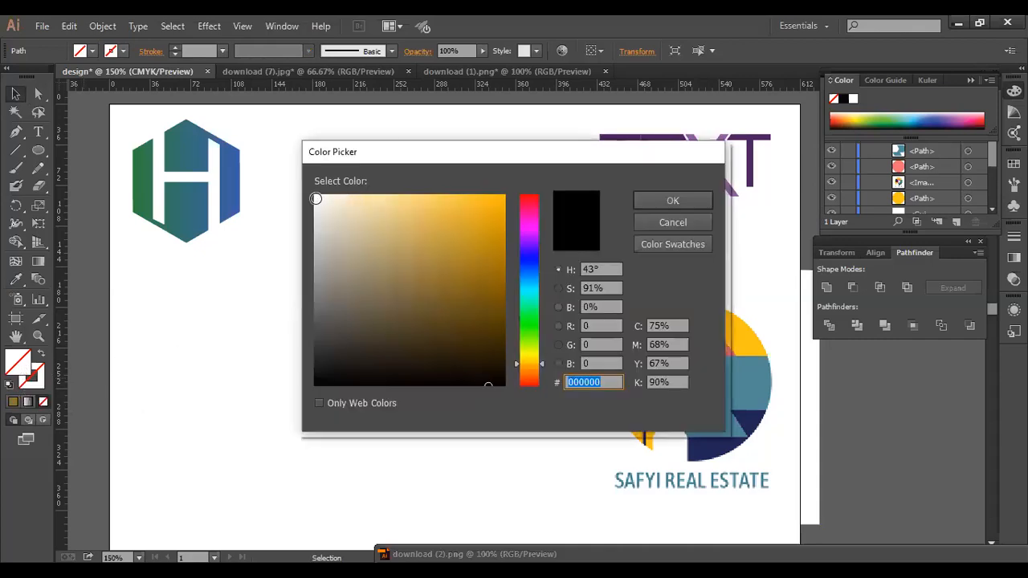
click(316, 198)
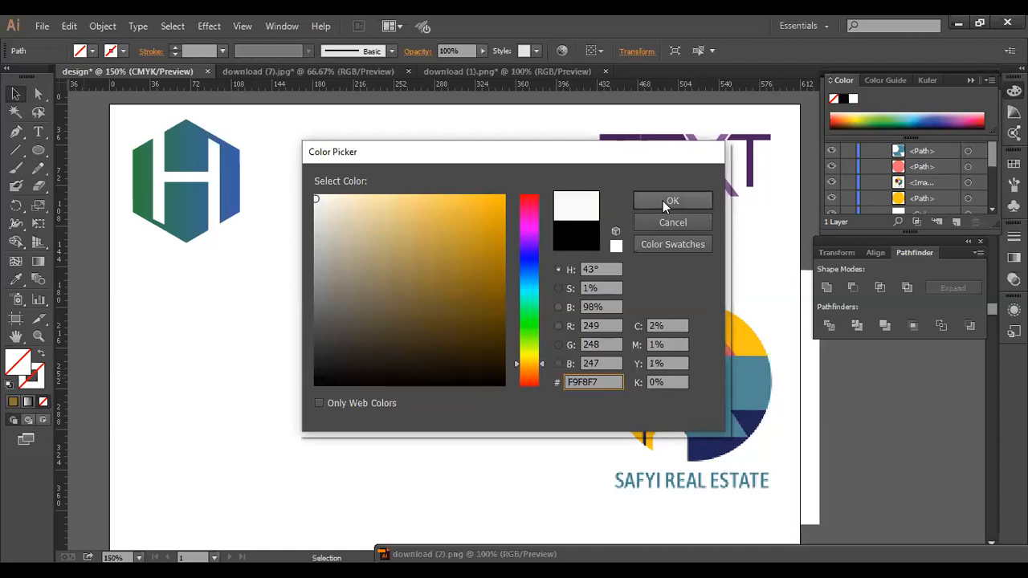
click(671, 201)
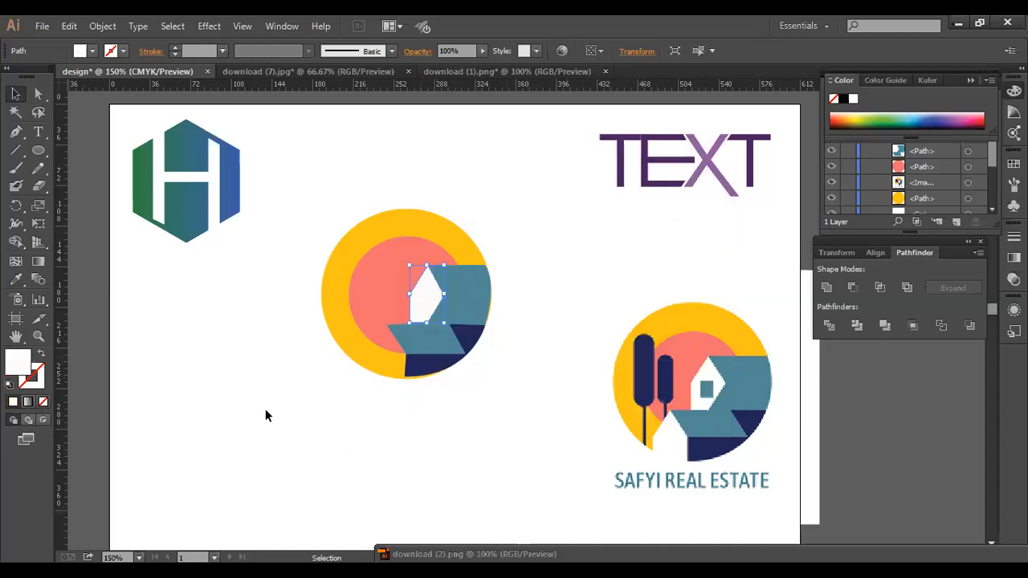
click(367, 390)
Try to stretch the navy lower wall down to the yellow circle's bottom edge.
click(410, 372)
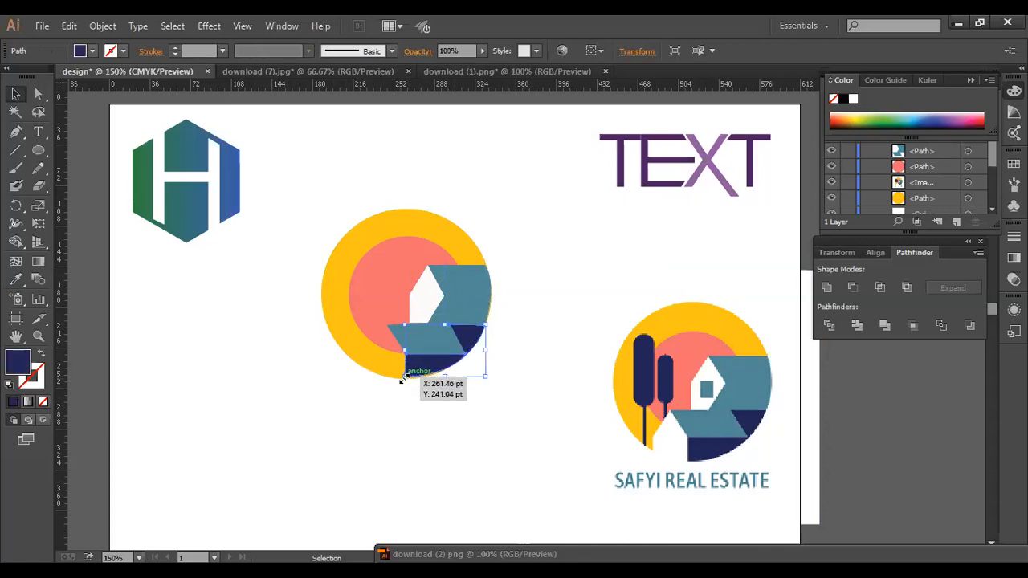
drag(404, 377, 403, 378)
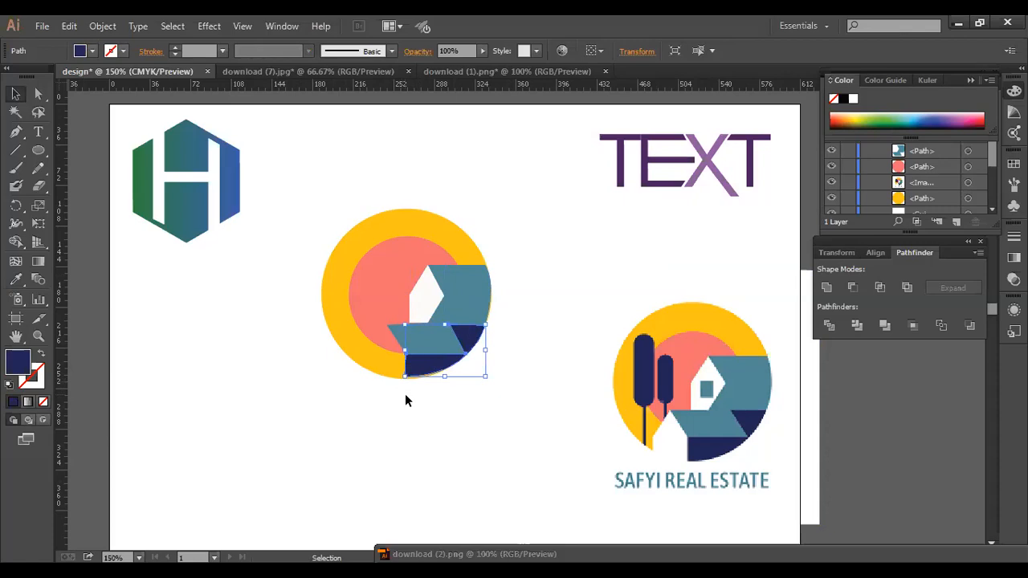
click(406, 395)
click(422, 373)
drag(443, 376, 442, 382)
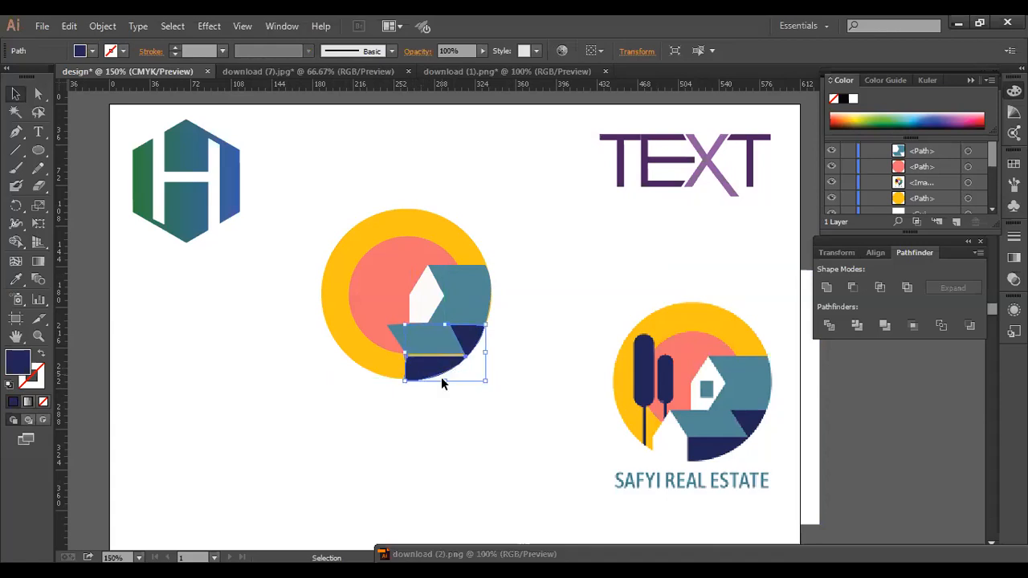
key(ctrl+z)
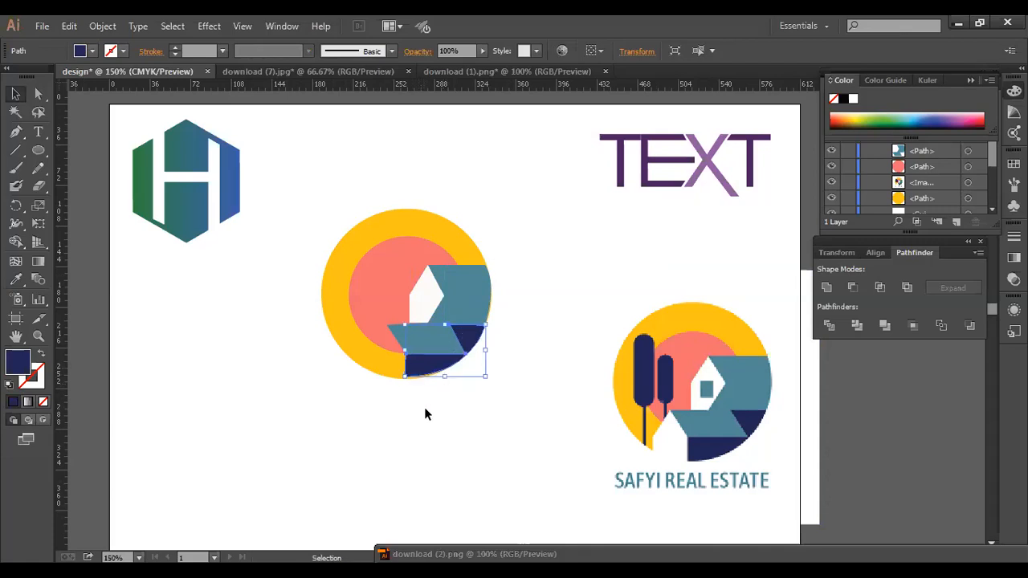
click(427, 406)
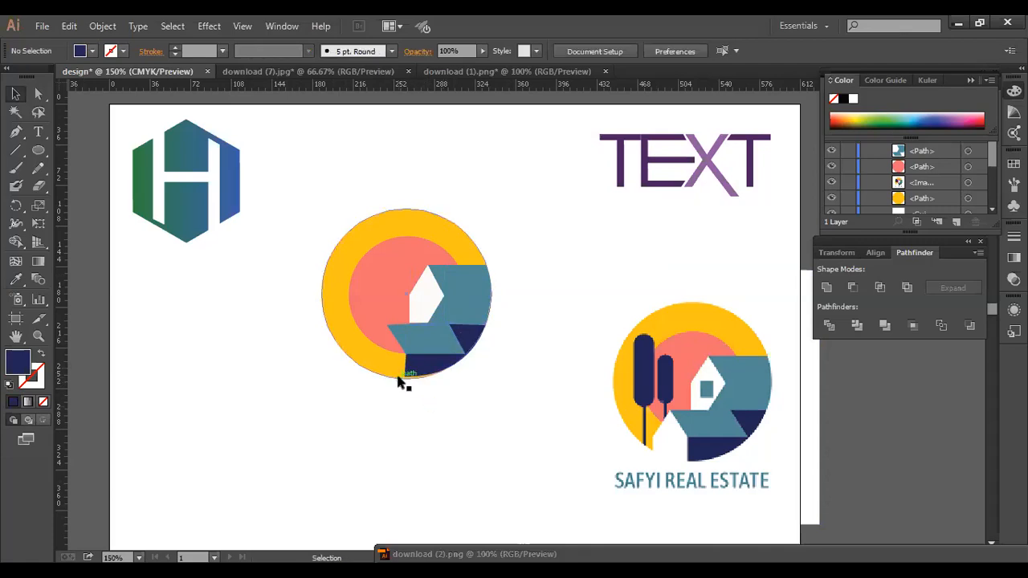
Nudge the yellow and pink circles up together by two steps to meet the navy wall's lower edge.
click(379, 355)
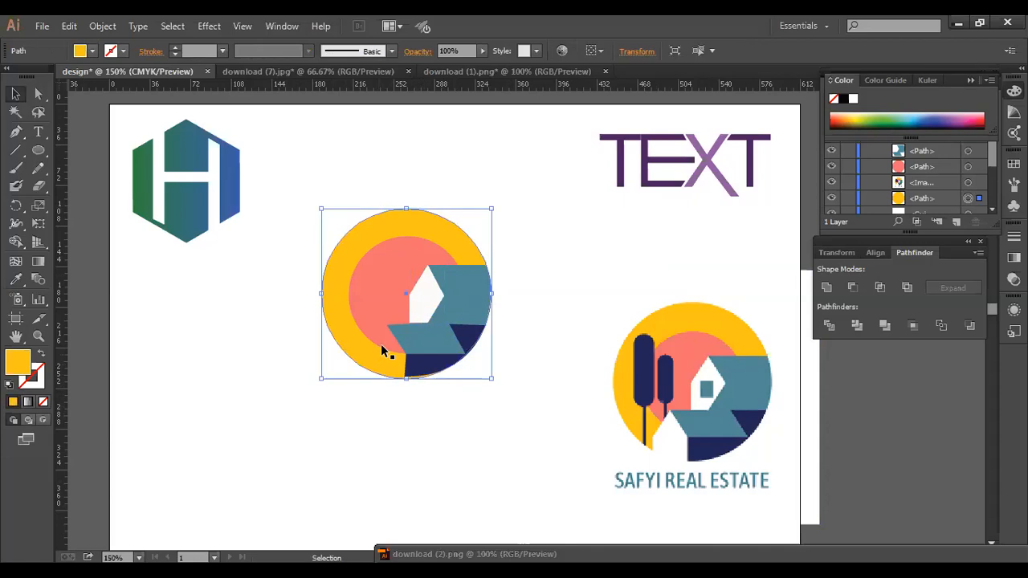
shift+click(383, 349)
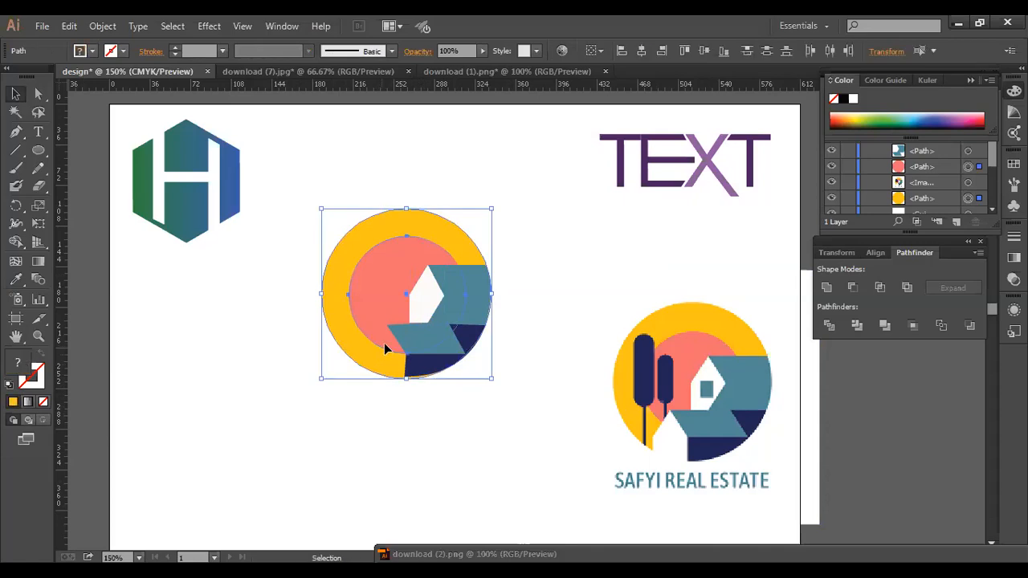
key(Up)
key(Up)
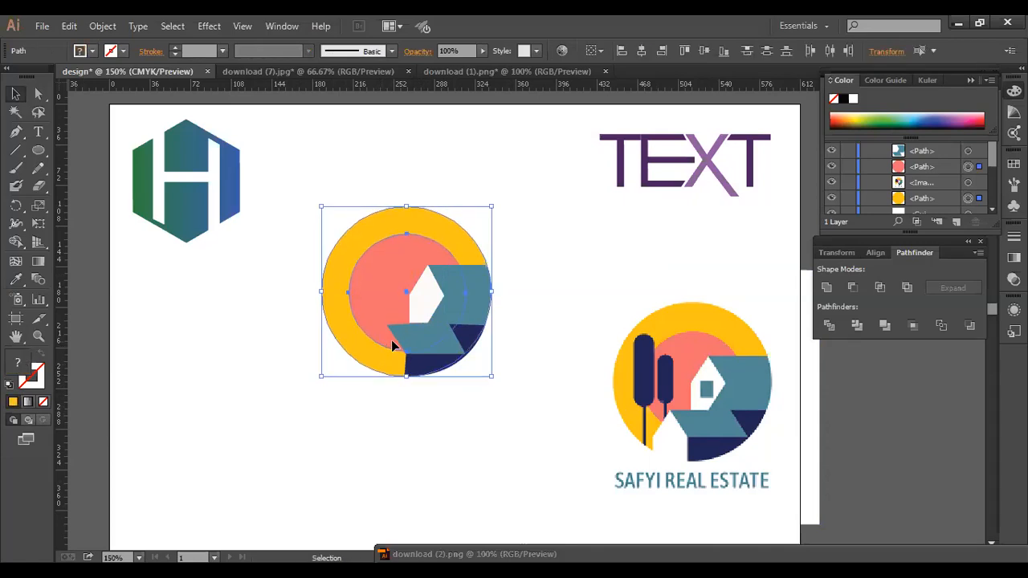
click(491, 425)
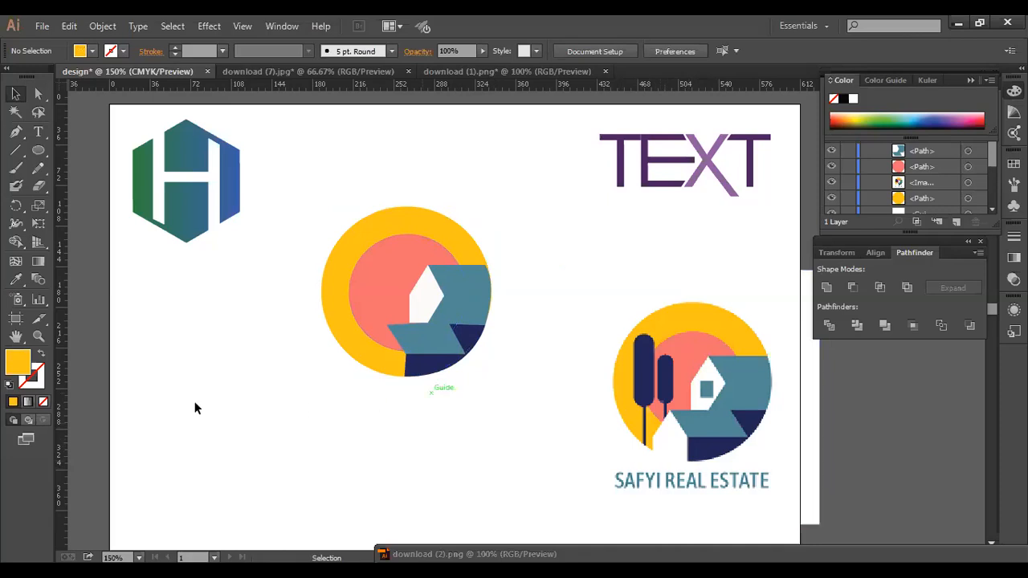
Draw a closed five-cornered front wall with the Pen tool, from the lower teal roof's left edge to the yellow circle's rim.
click(17, 132)
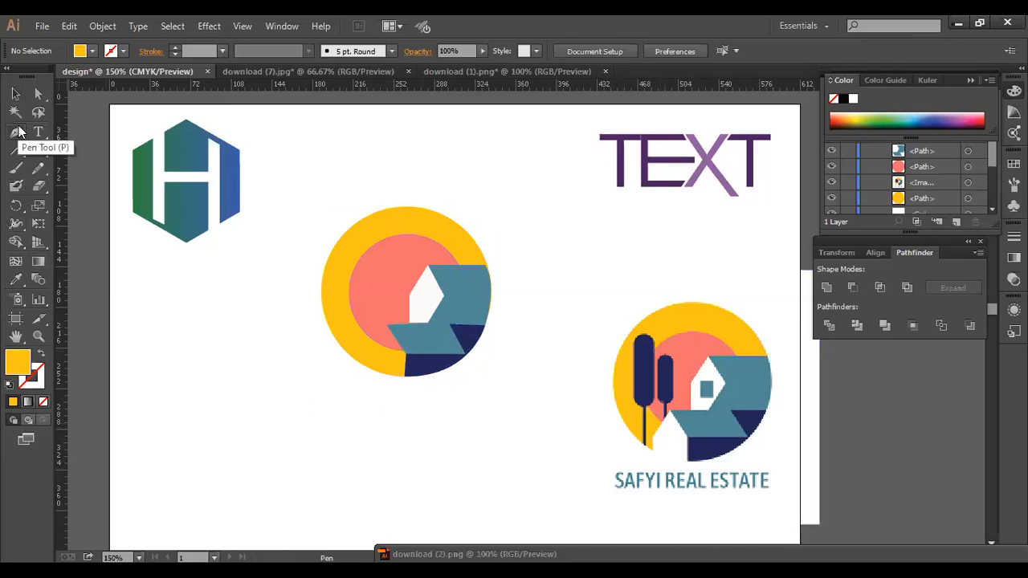
click(359, 363)
drag(365, 341, 362, 344)
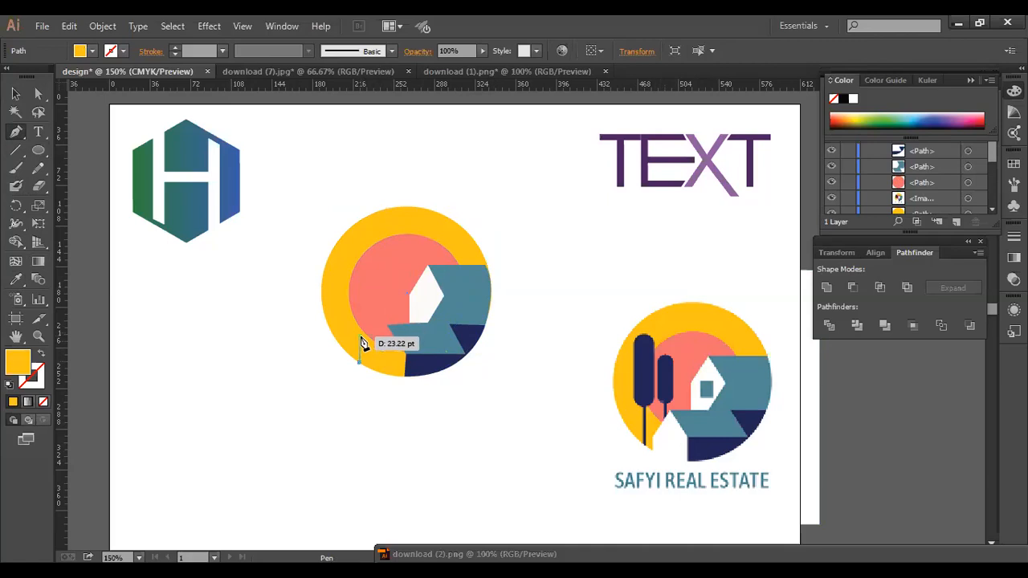
click(361, 337)
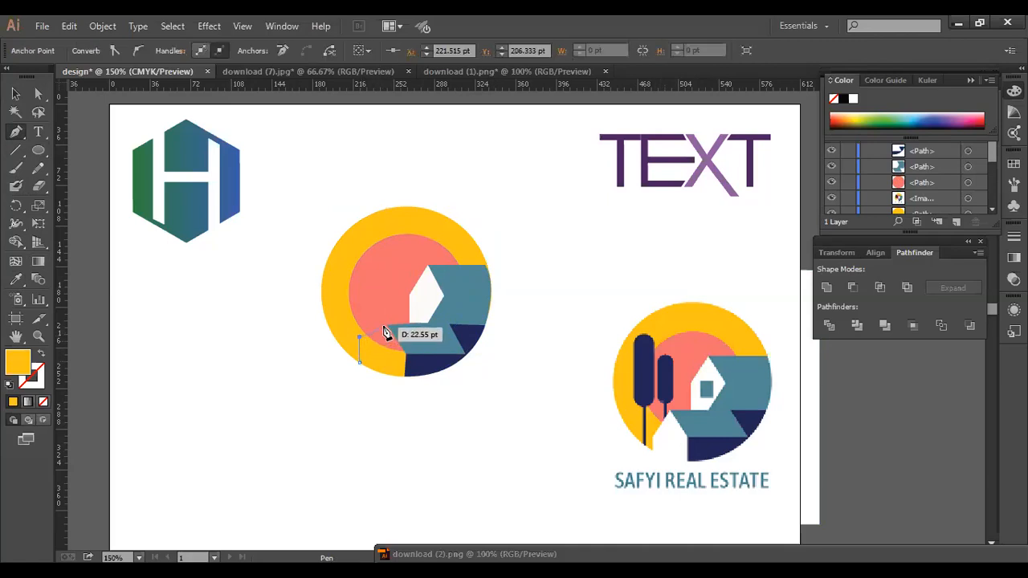
click(386, 326)
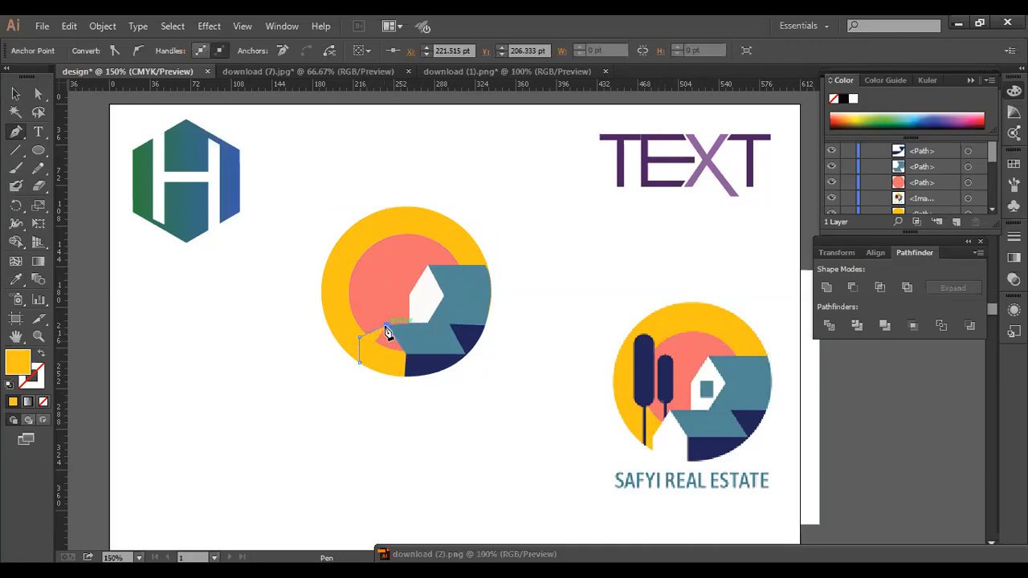
click(406, 356)
click(404, 375)
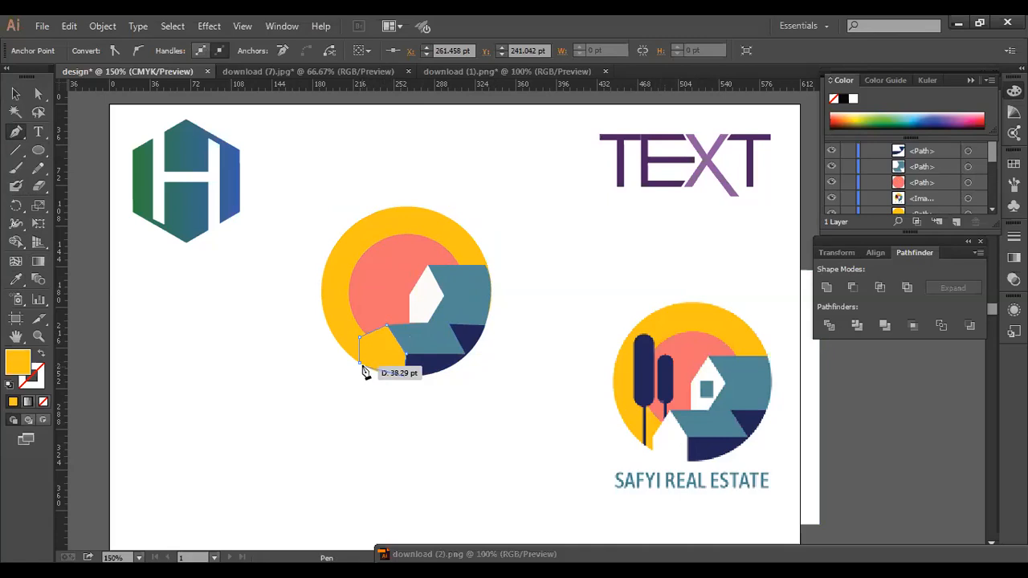
click(359, 362)
drag(359, 363, 346, 352)
drag(290, 263, 294, 284)
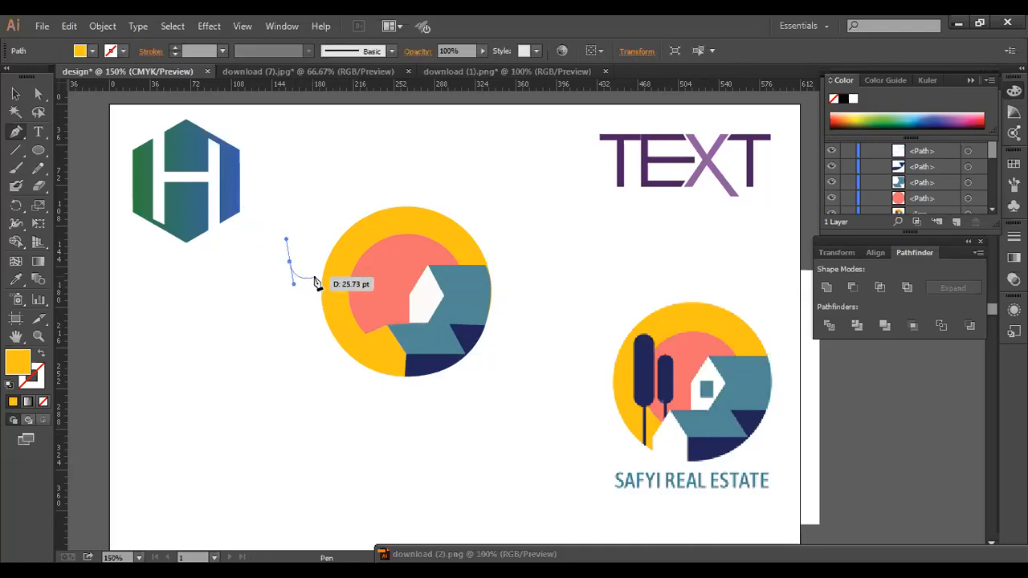
key(Delete)
Divide the two circles and the new front wall shape with Pathfinder, and ungroup the resulting pieces.
click(16, 93)
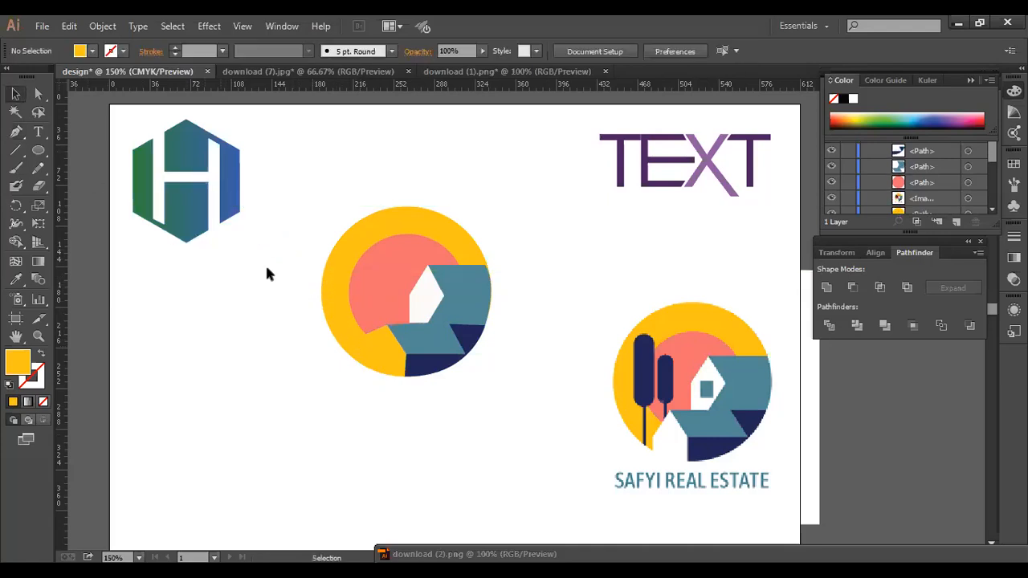
drag(275, 267, 378, 366)
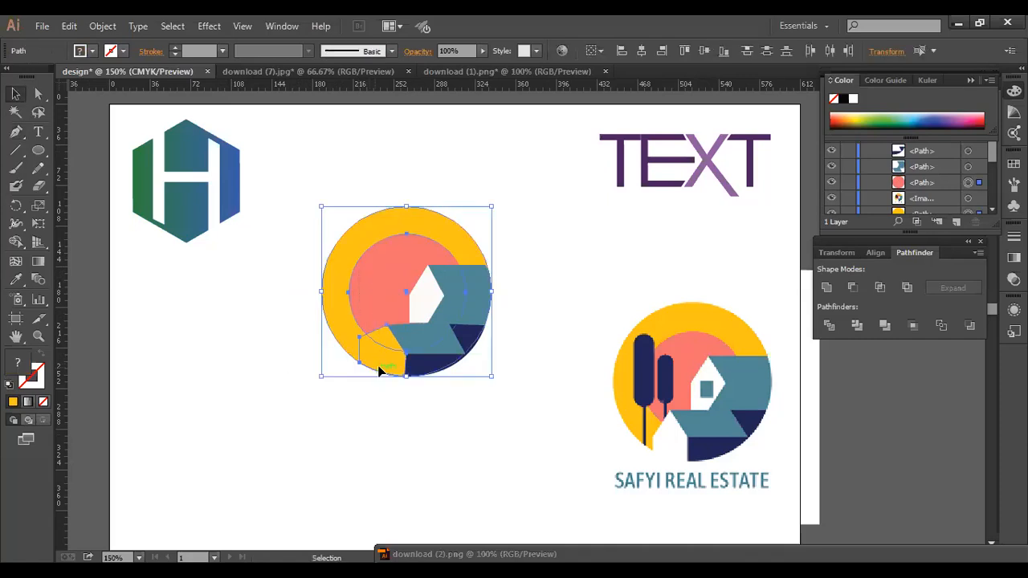
click(830, 326)
right_click(482, 402)
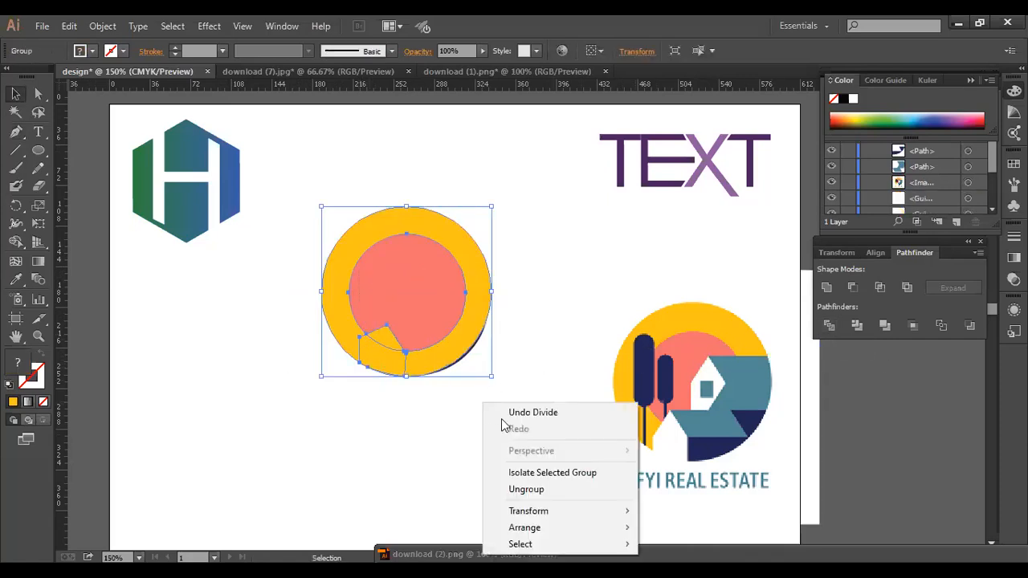
click(526, 489)
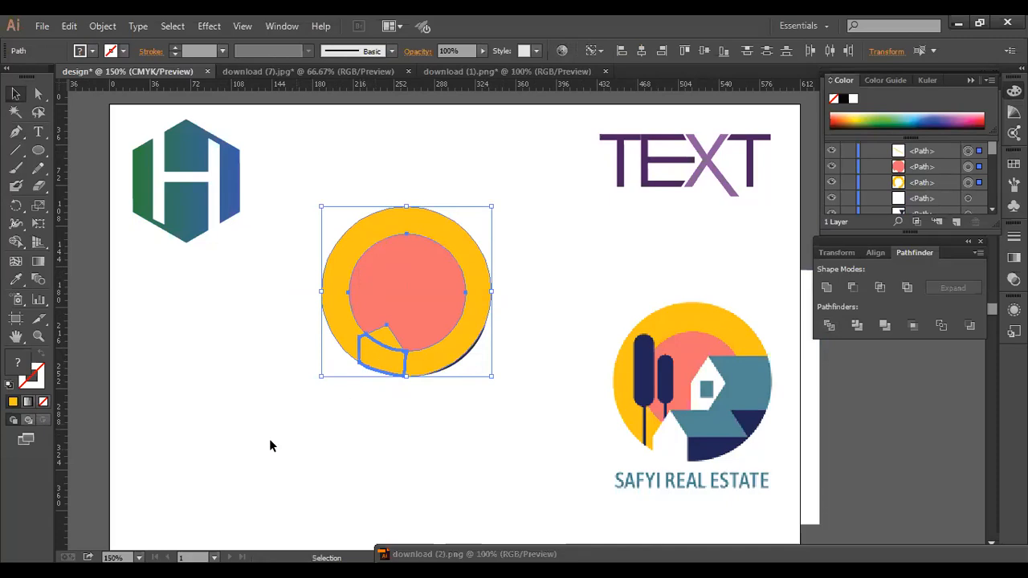
Try to delete the divided yellow pieces that make up the lower front wall.
click(344, 382)
click(368, 363)
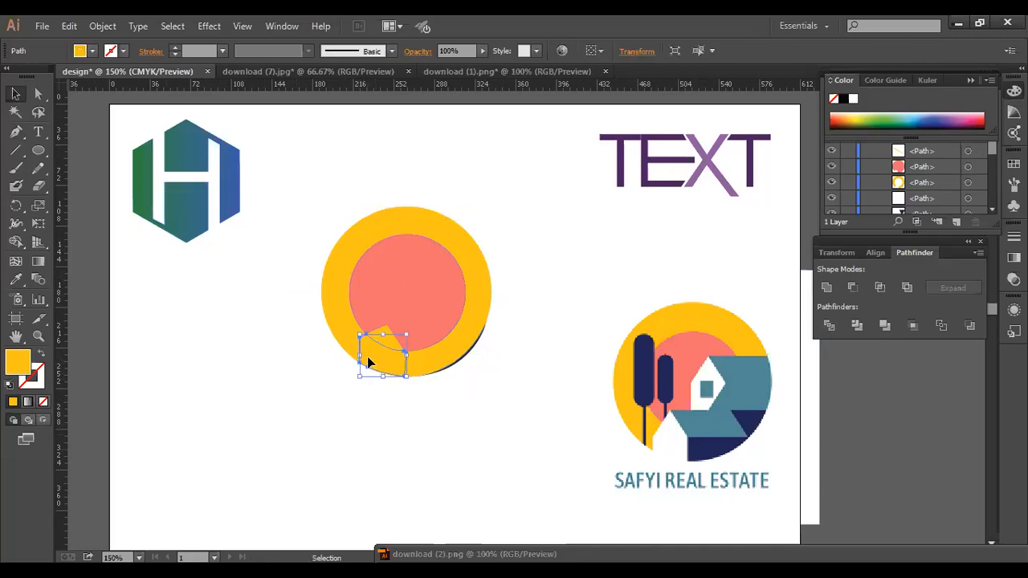
key(Delete)
click(377, 338)
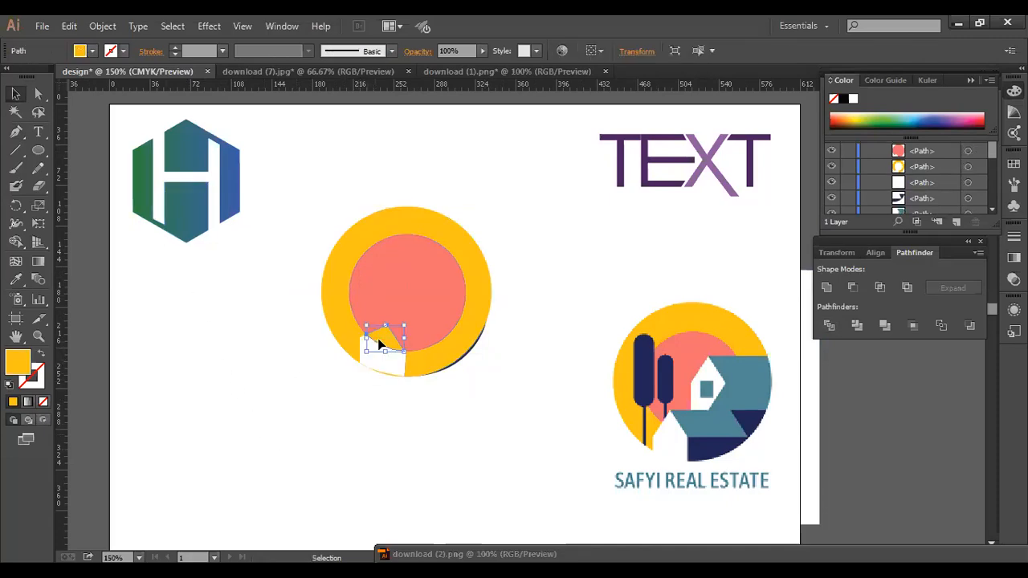
key(Delete)
click(389, 373)
key(Delete)
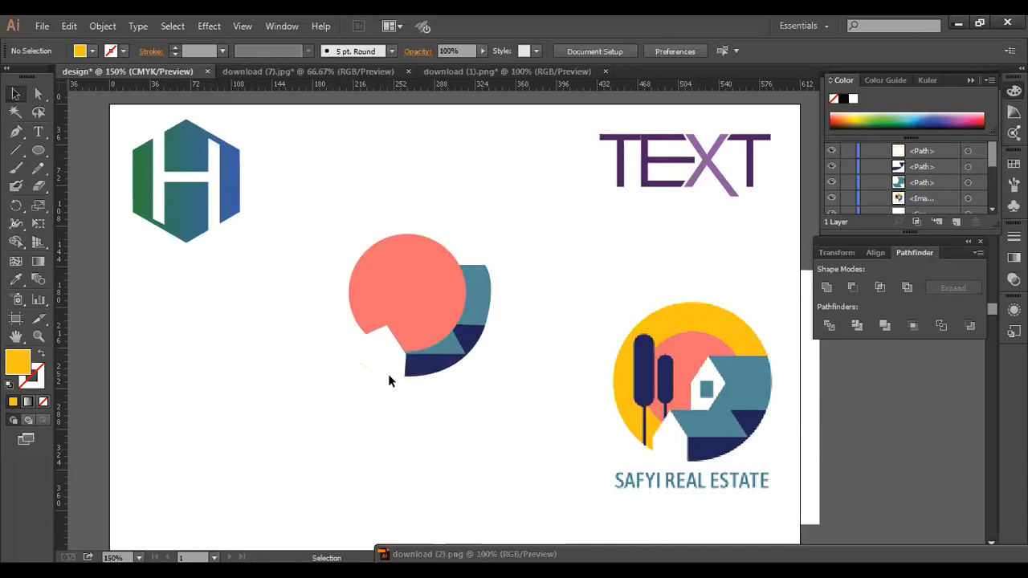
Undo the deletions of the divided yellow pieces and clear the selection.
key(ctrl+z)
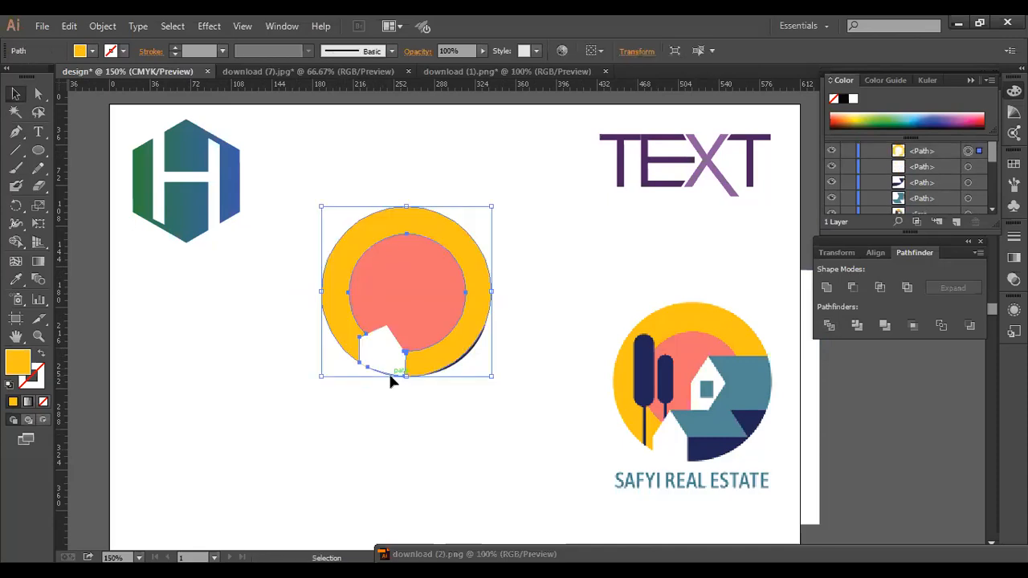
key(ctrl+z)
key(ctrl+z)
key(ctrl+z)
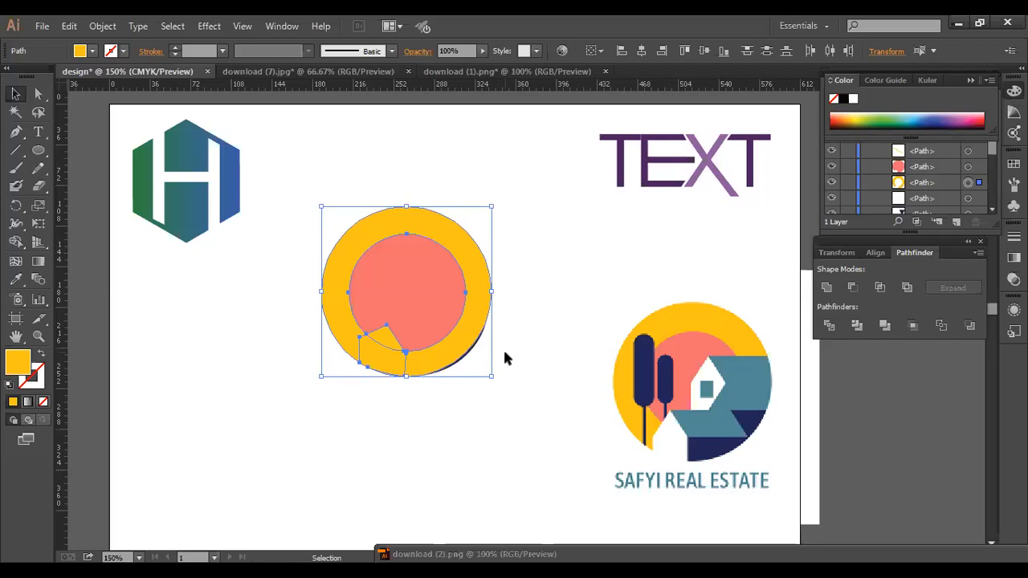
click(472, 444)
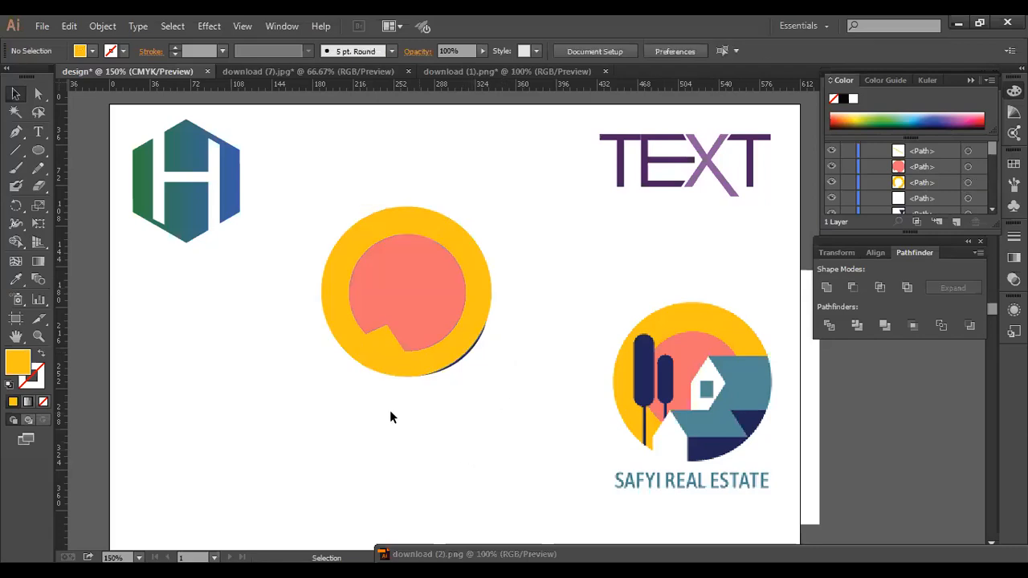
Fill the gable piece of the lower front wall, overlapping the pink circle, with off-white.
click(375, 337)
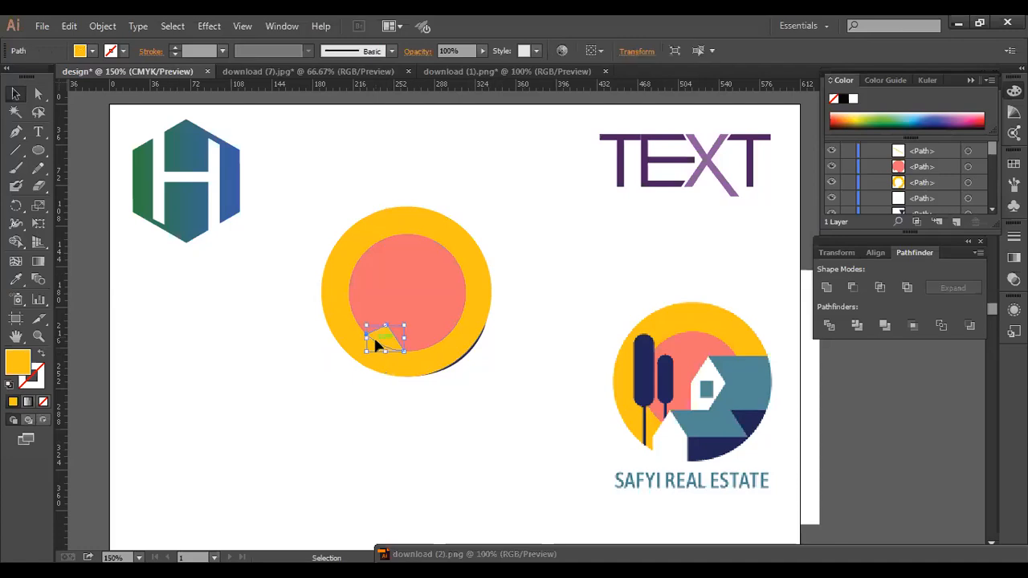
double_click(12, 370)
click(316, 202)
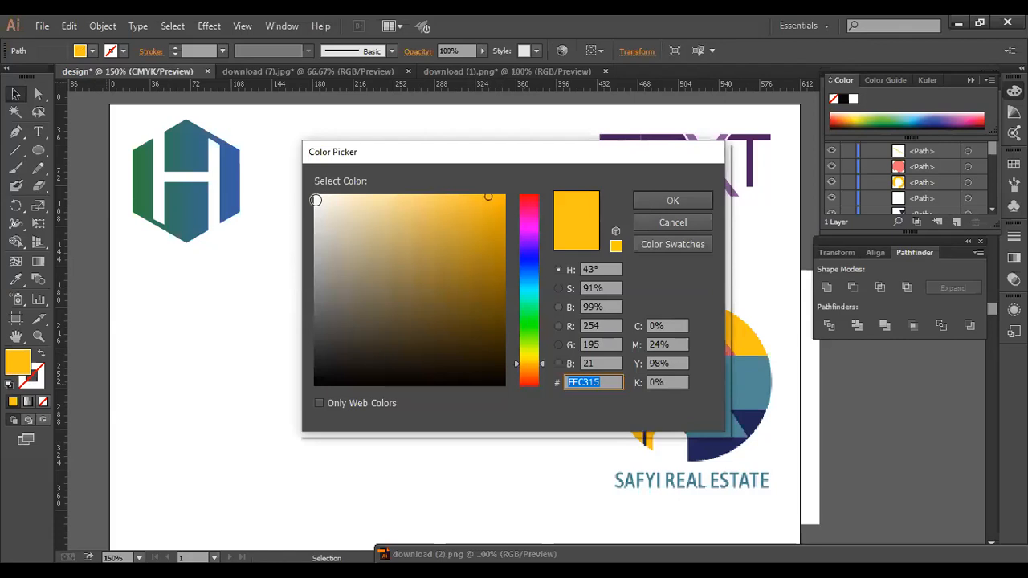
click(696, 201)
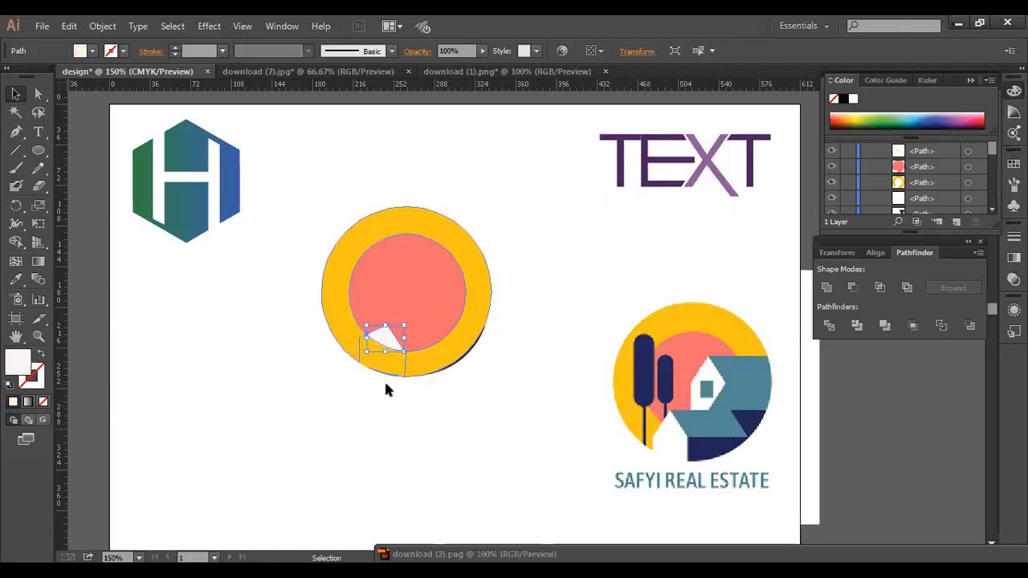
Fill the remaining lower piece of the front wall, over the yellow ring, with off-white F9F8F7.
click(380, 366)
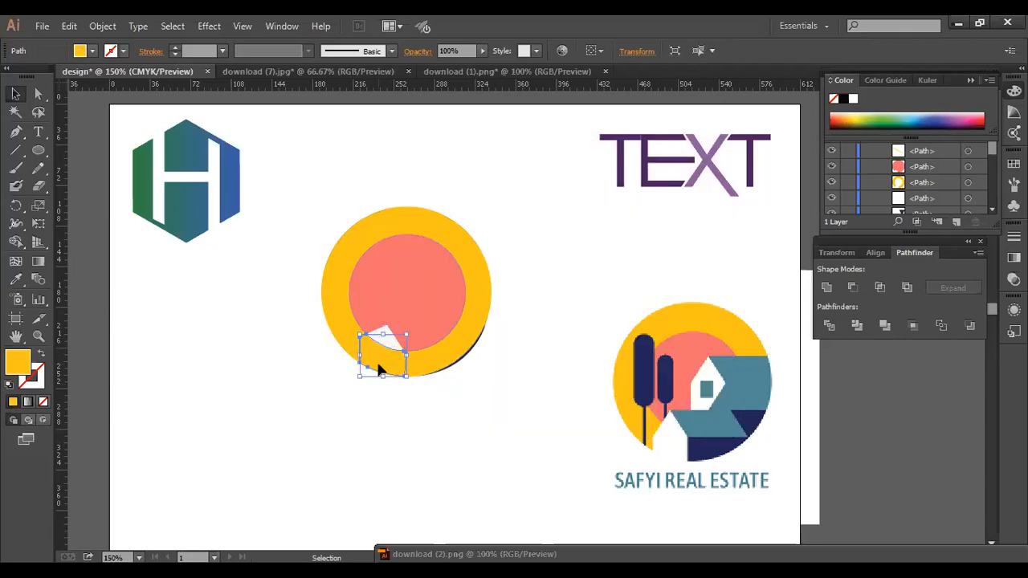
double_click(21, 367)
click(316, 200)
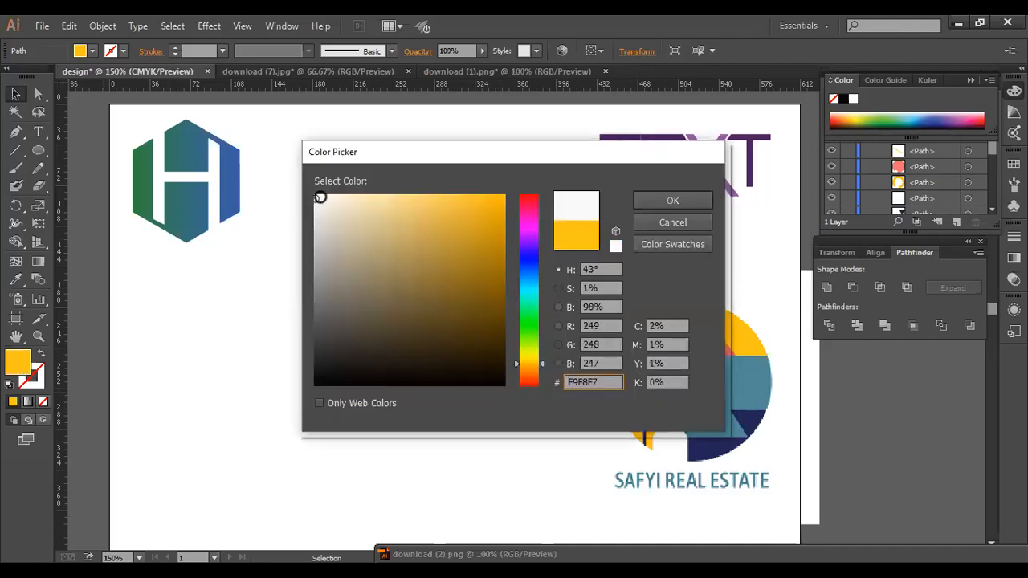
click(649, 200)
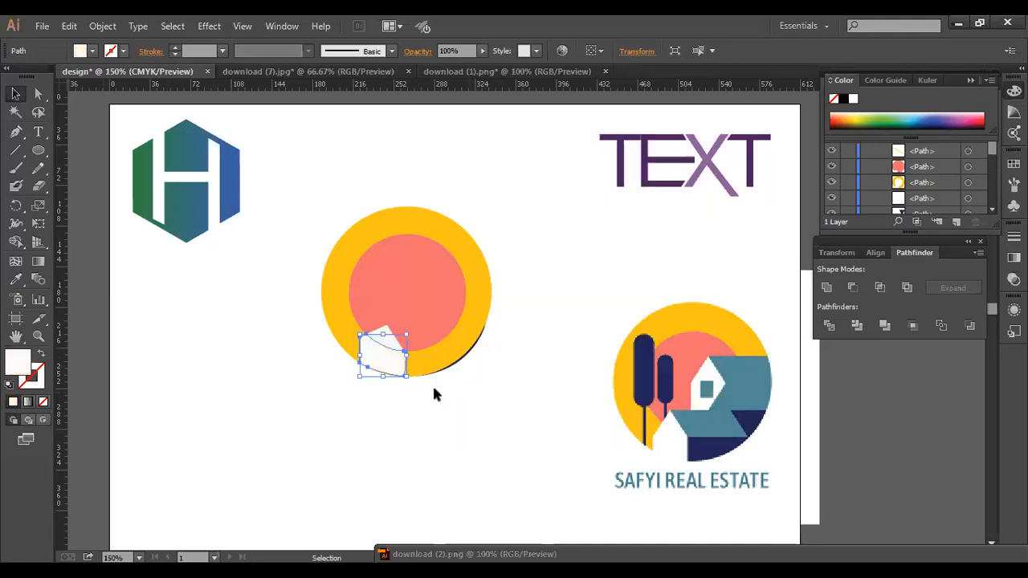
click(399, 414)
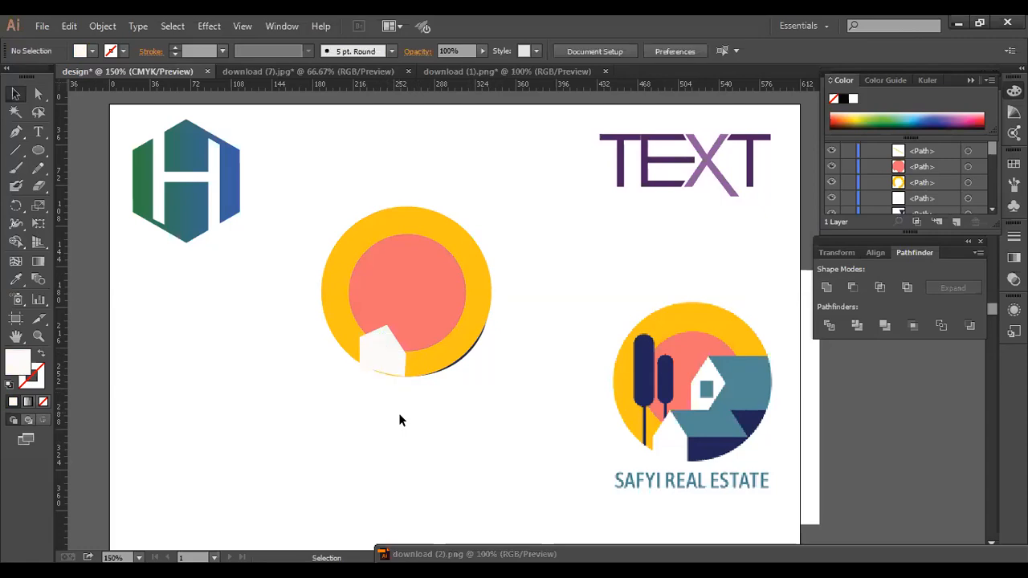
click(391, 362)
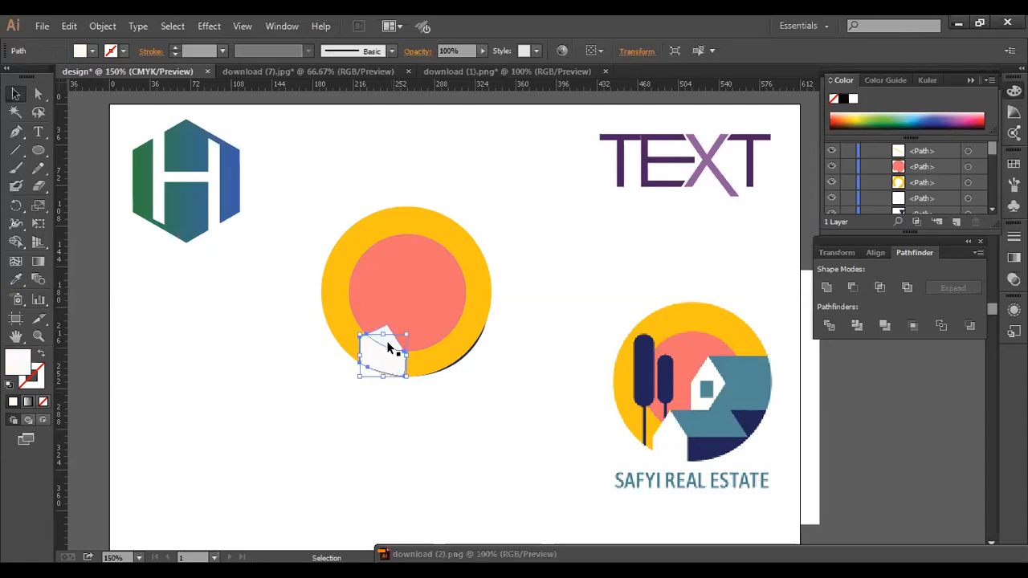
shift+click(389, 348)
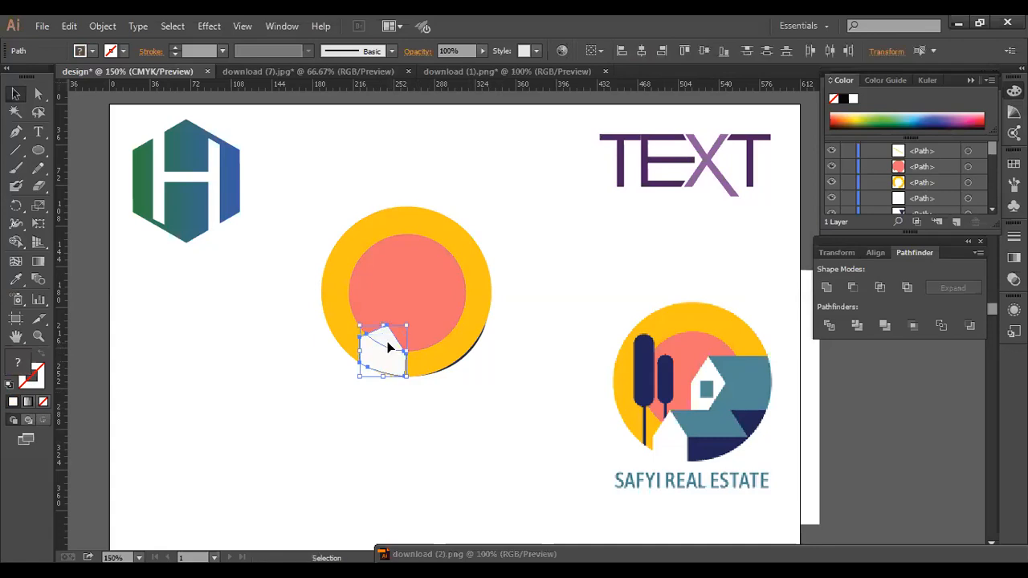
click(412, 464)
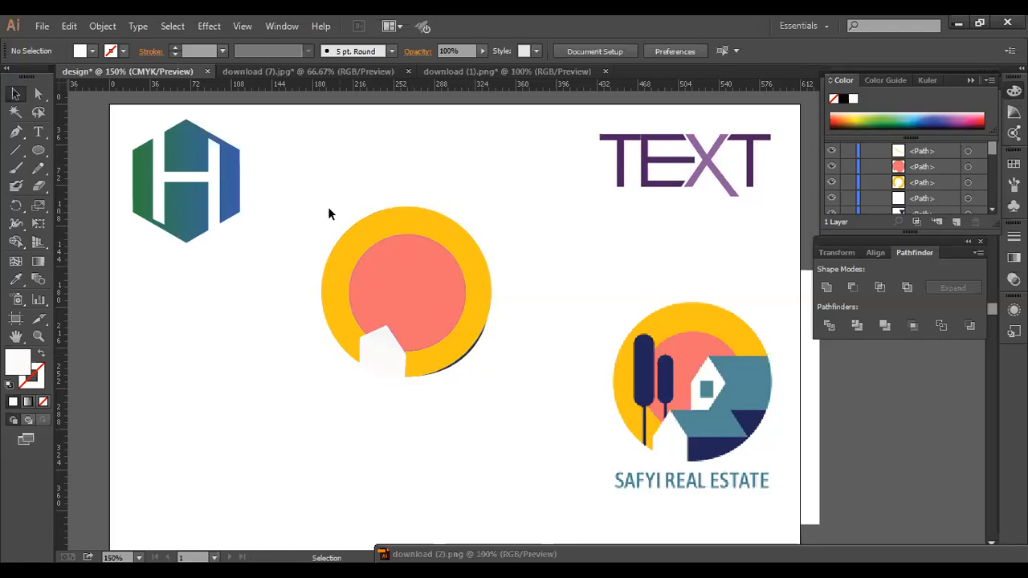
Send the yellow ring and the pink circle to the back, behind the house shapes.
drag(370, 251, 369, 252)
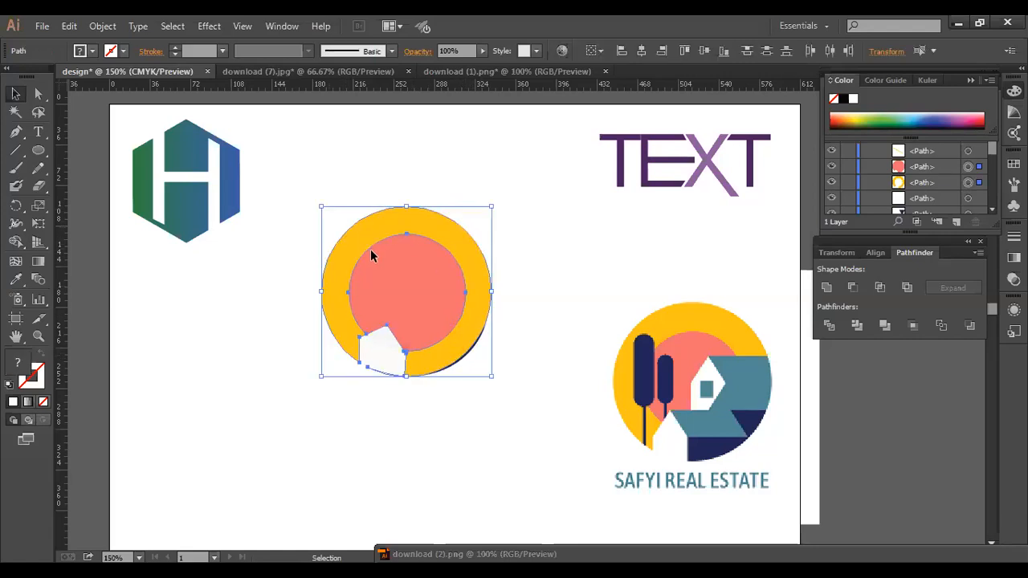
right_click(452, 327)
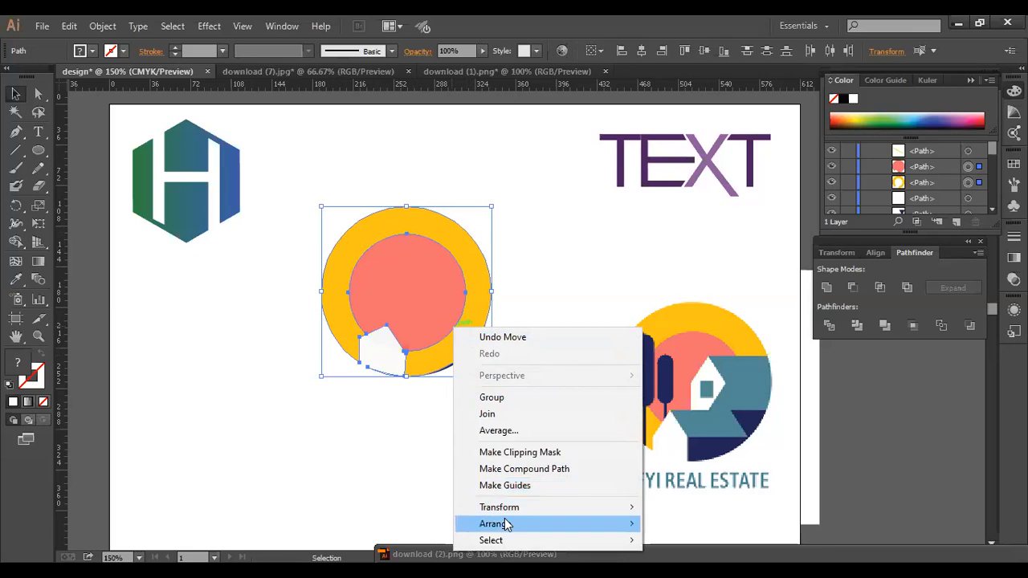
mouse_move(509, 525)
click(673, 504)
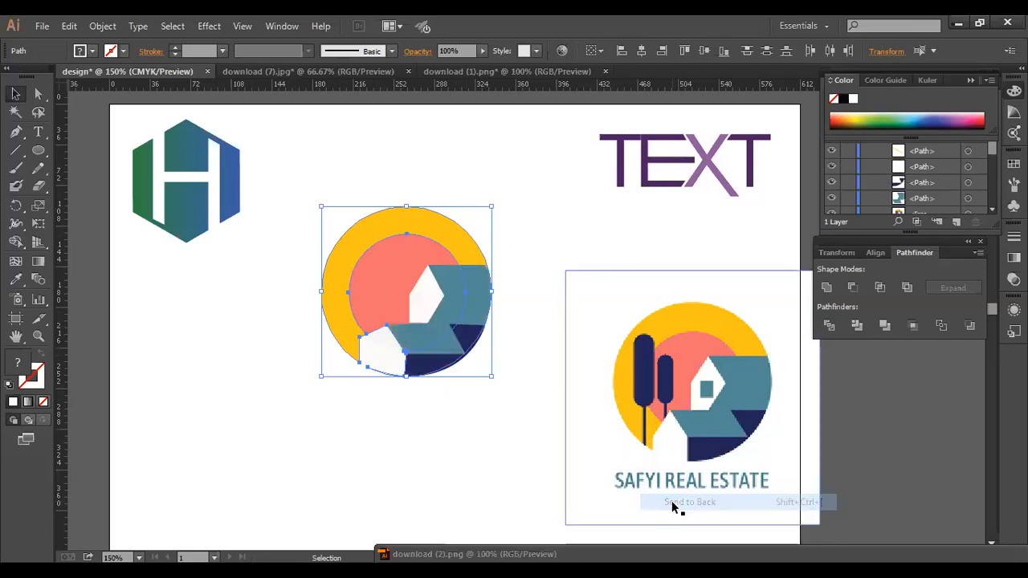
click(538, 504)
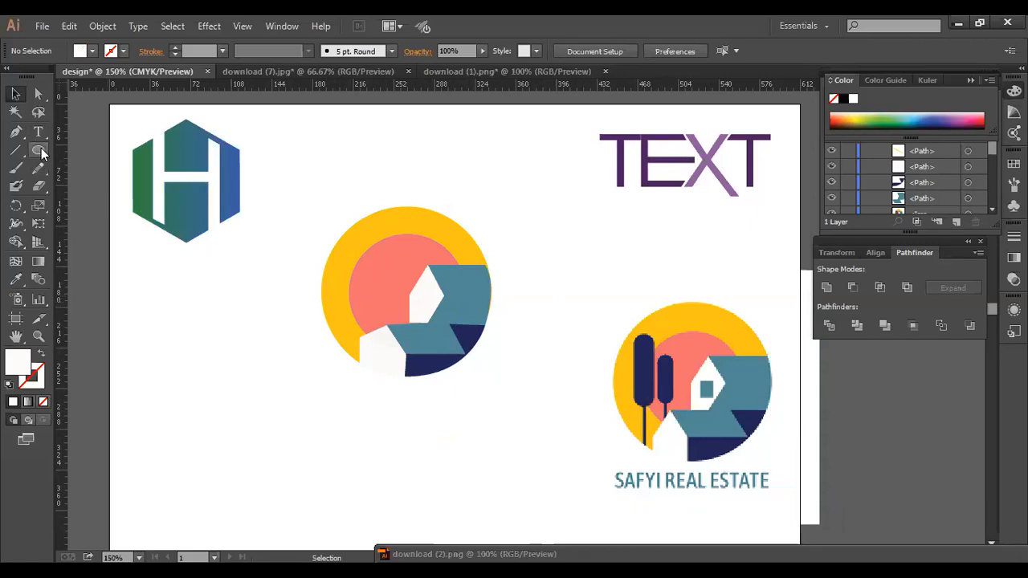
Draw a window rectangle about 12.7 by 15.3 pt beside the logo and fill it with the reference window's teal.
drag(41, 154, 69, 149)
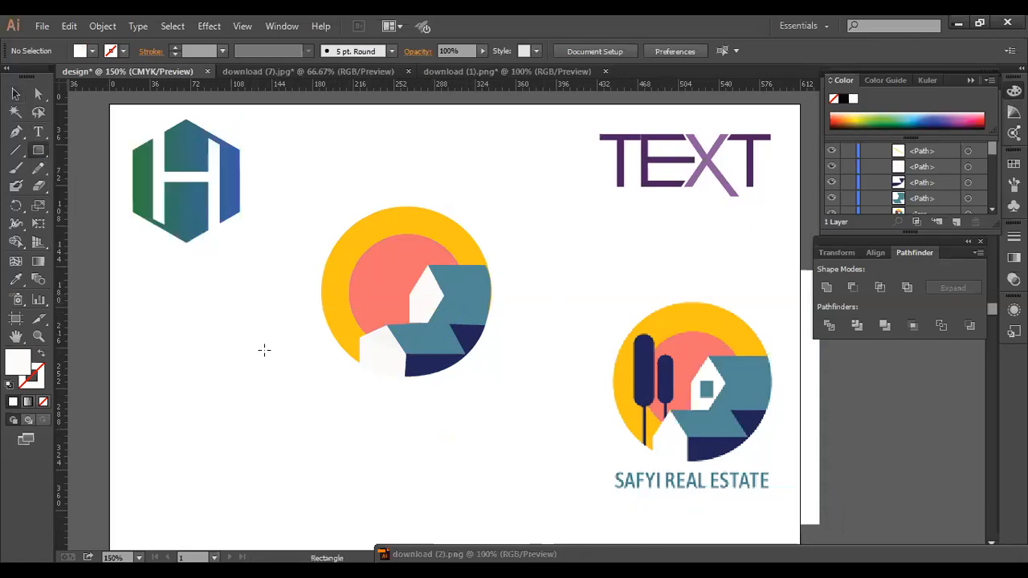
drag(262, 349, 277, 370)
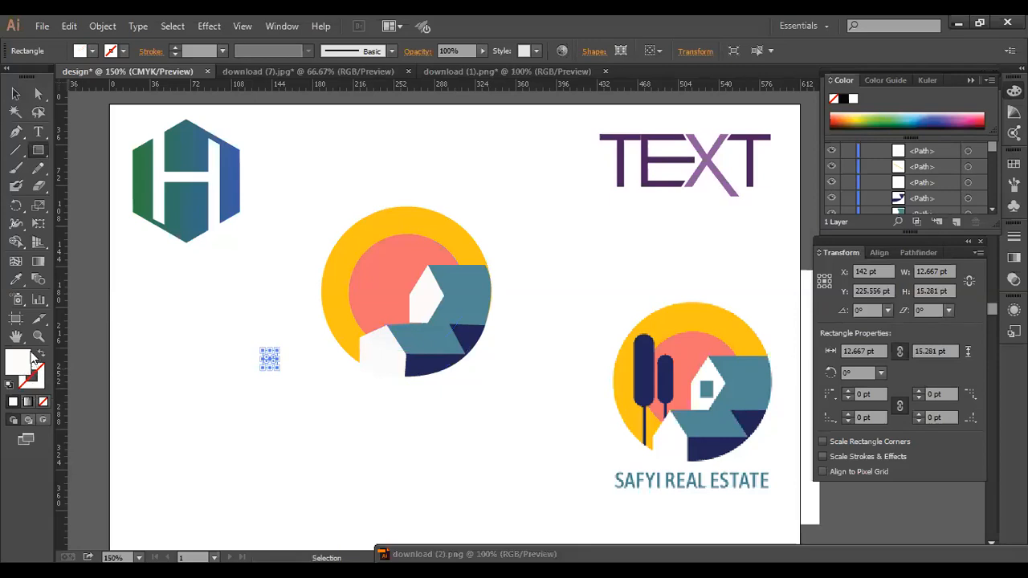
click(21, 279)
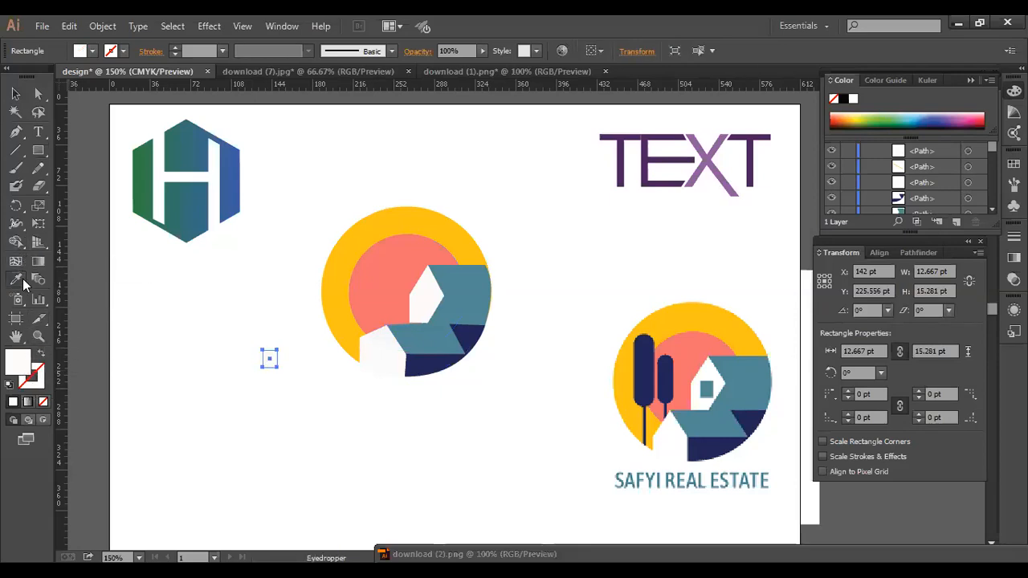
click(709, 391)
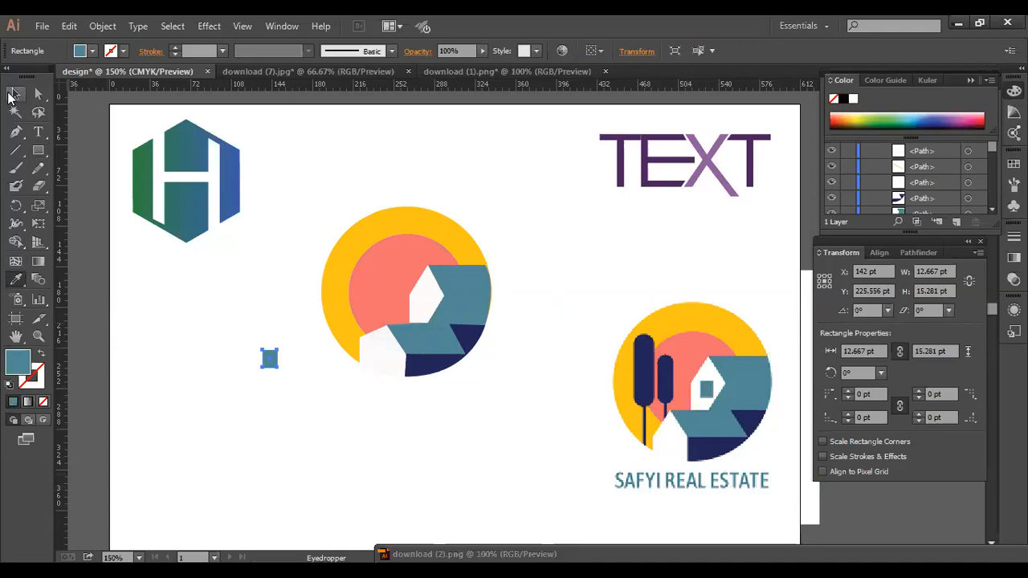
Nudge the teal rectangle right and up onto the yellow ring's left edge, towards the upper house's white gable wall.
click(11, 94)
drag(271, 362, 401, 320)
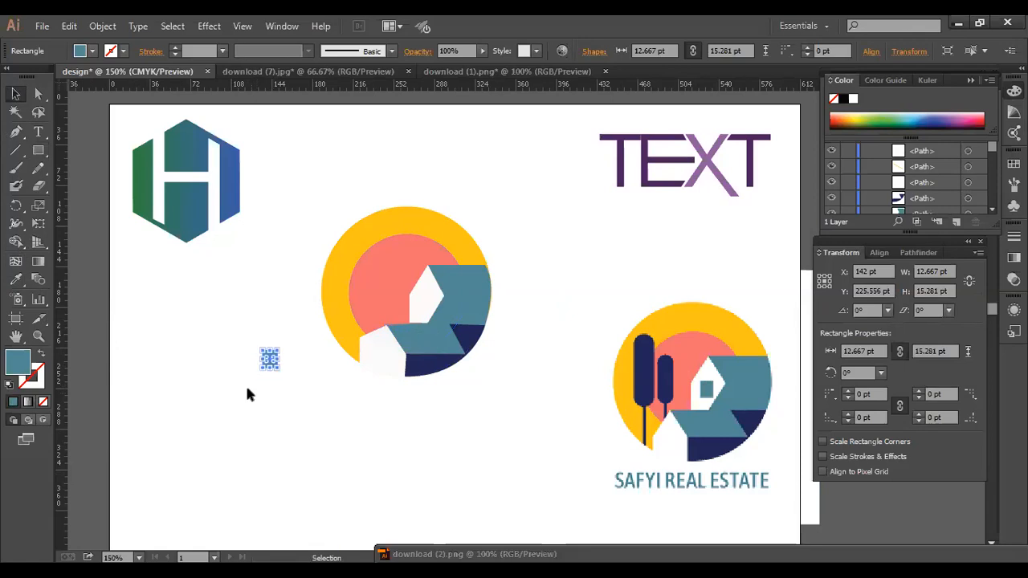
drag(267, 355, 334, 330)
key(Right)
key(Right)
key(Right)
key(Right)
key(Right)
key(Right)
key(Right)
key(Right)
key(Right)
key(Right)
key(Right)
key(Right)
key(Right)
key(Right)
key(Right)
key(Right)
key(Right)
key(Right)
key(Right)
key(Right)
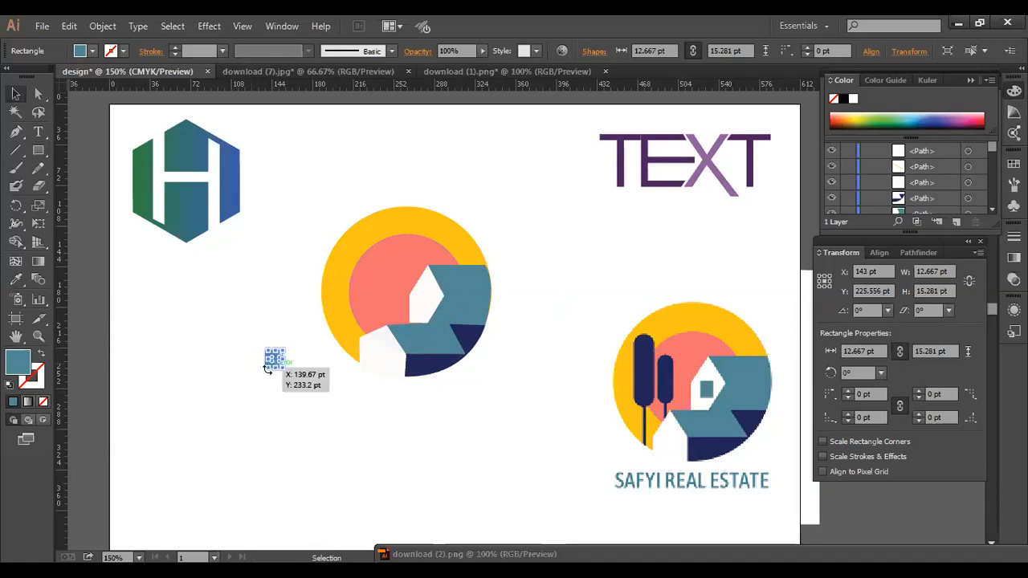
key(Right)
key(Right)
key(Right)
key(Right)
key(Right)
key(Right)
key(Right)
key(Right)
key(Right)
key(Right)
key(Right)
key(Right)
key(Right)
key(Right)
key(Right)
key(Right)
key(Right)
key(Right)
key(Right)
key(Right)
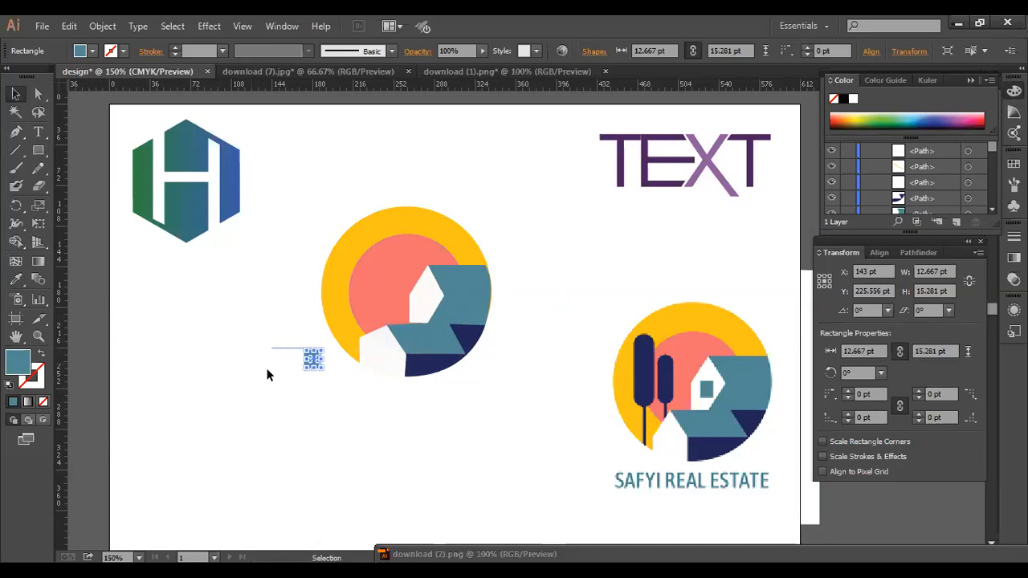
key(Right)
key(Right)
key(Right)
key(Right)
key(Right)
key(Up)
key(Up)
key(Up)
key(Up)
key(Up)
key(Up)
key(Up)
key(Up)
key(Up)
key(Up)
key(Up)
key(Up)
key(Up)
key(Up)
key(Up)
key(Up)
key(Up)
key(Up)
key(Up)
key(Up)
key(Up)
key(Up)
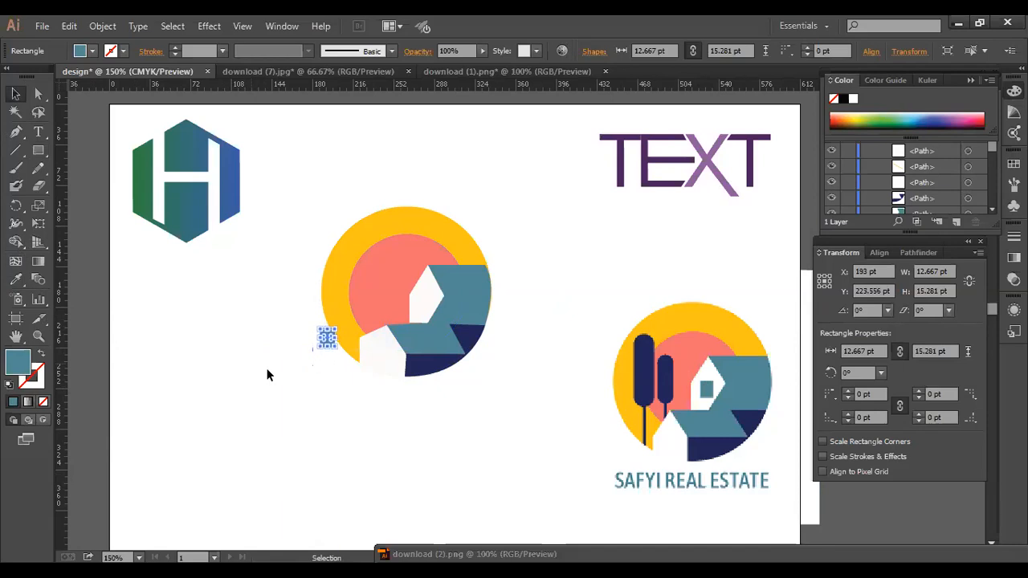
key(Up)
key(Up)
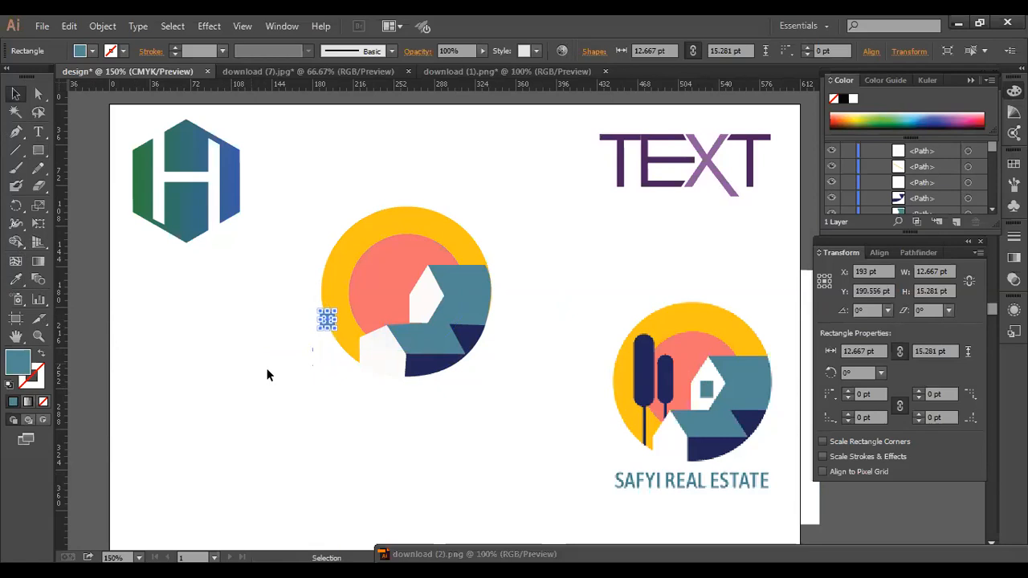
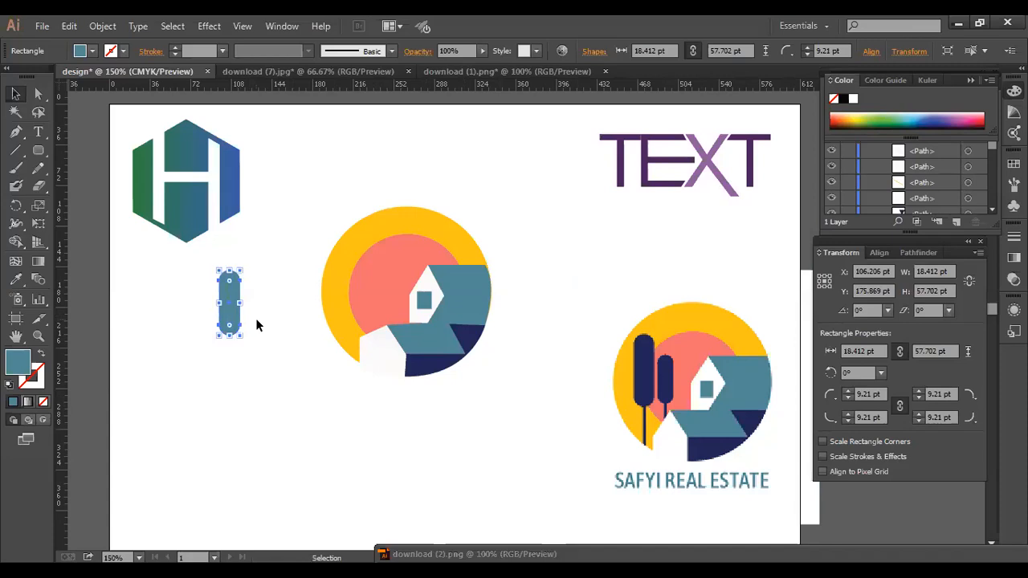
Reduce the tall teal rounded shape's corner radius to about 6 pt and place a copy of it alongside.
drag(229, 329, 239, 321)
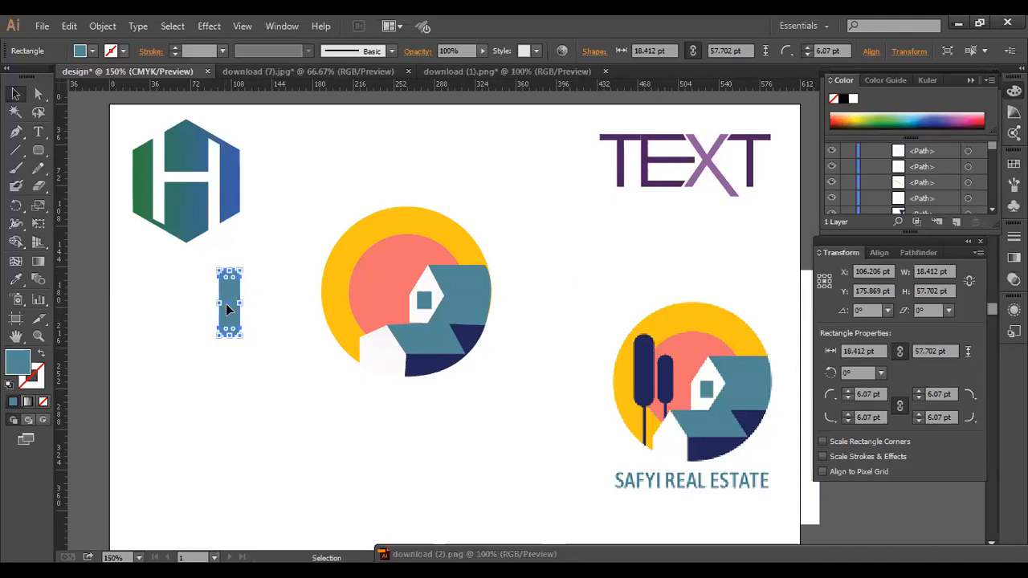
drag(228, 310, 259, 314)
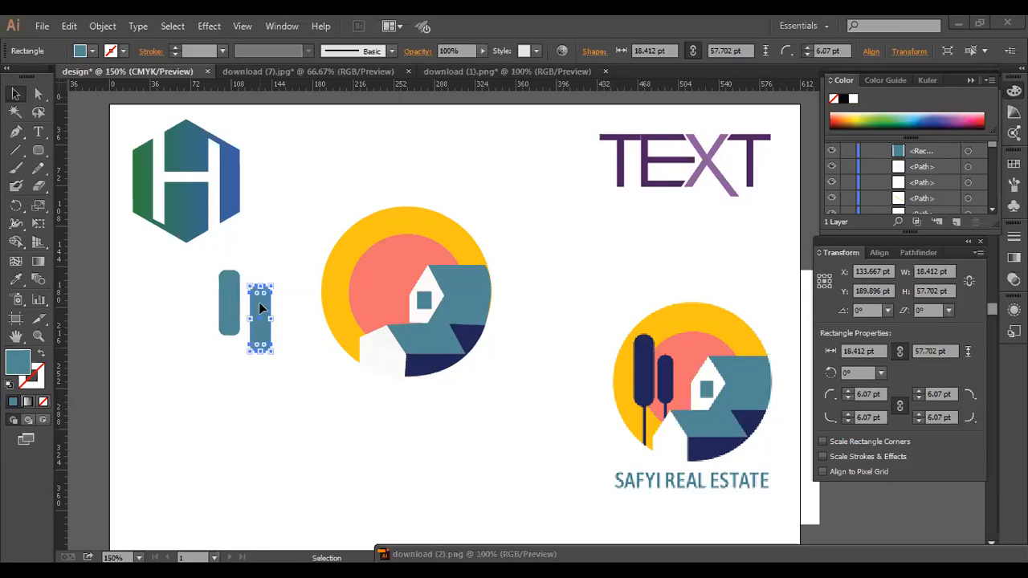
drag(267, 297, 227, 277)
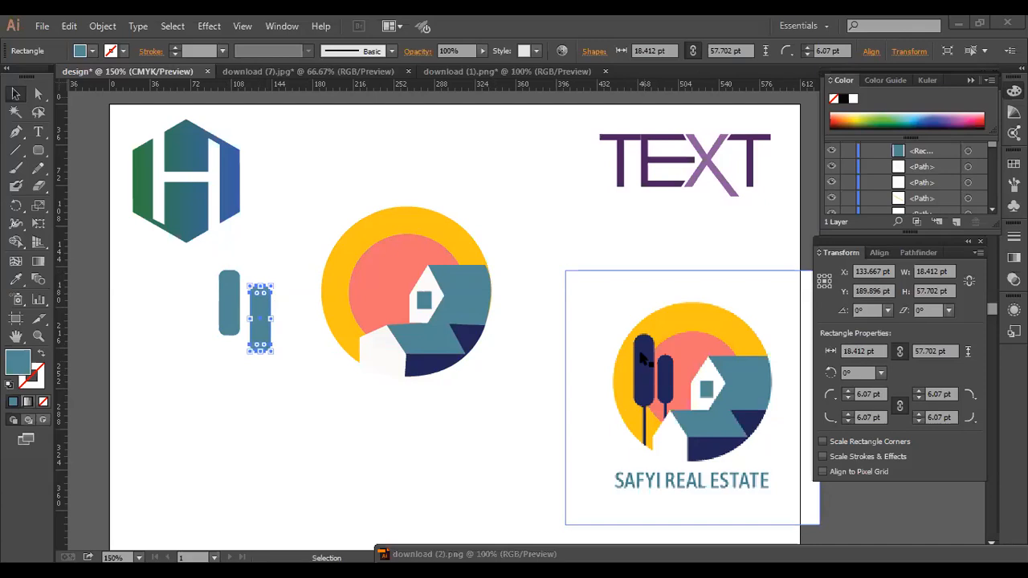
Fully round the original tall teal shape's corners to a 9.21 pt radius and delete the less rounded copy.
click(224, 281)
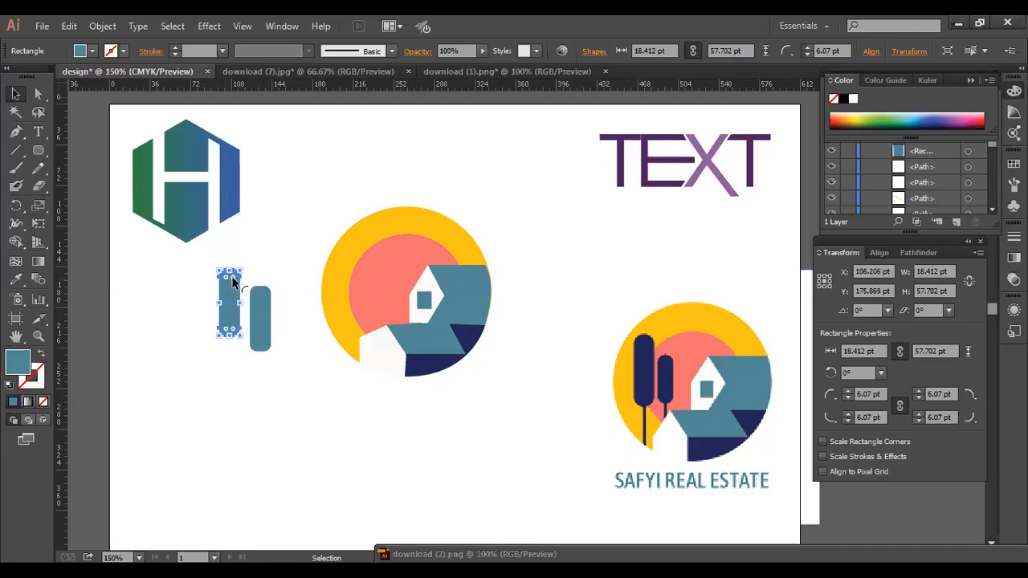
drag(231, 279, 230, 285)
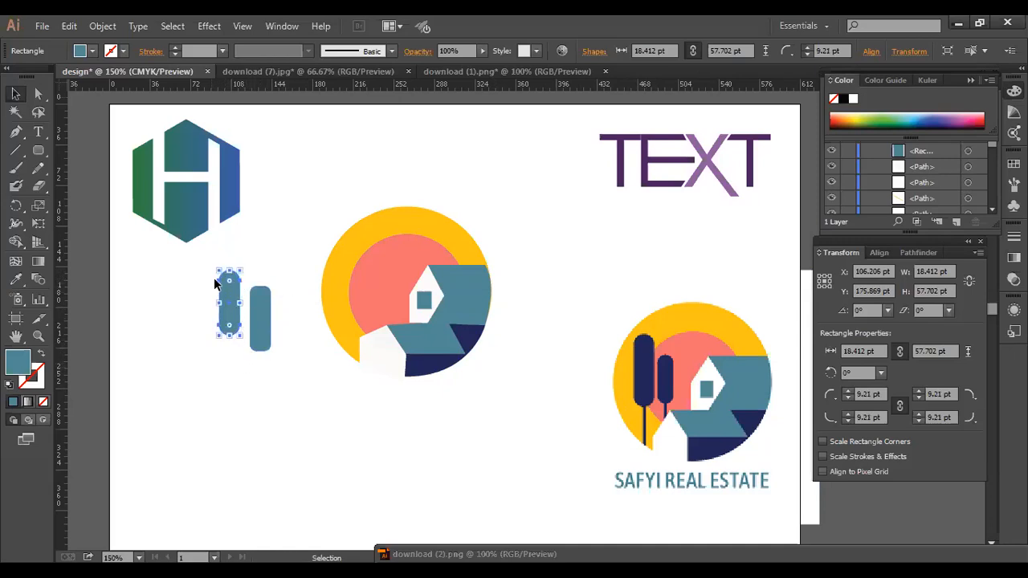
click(200, 293)
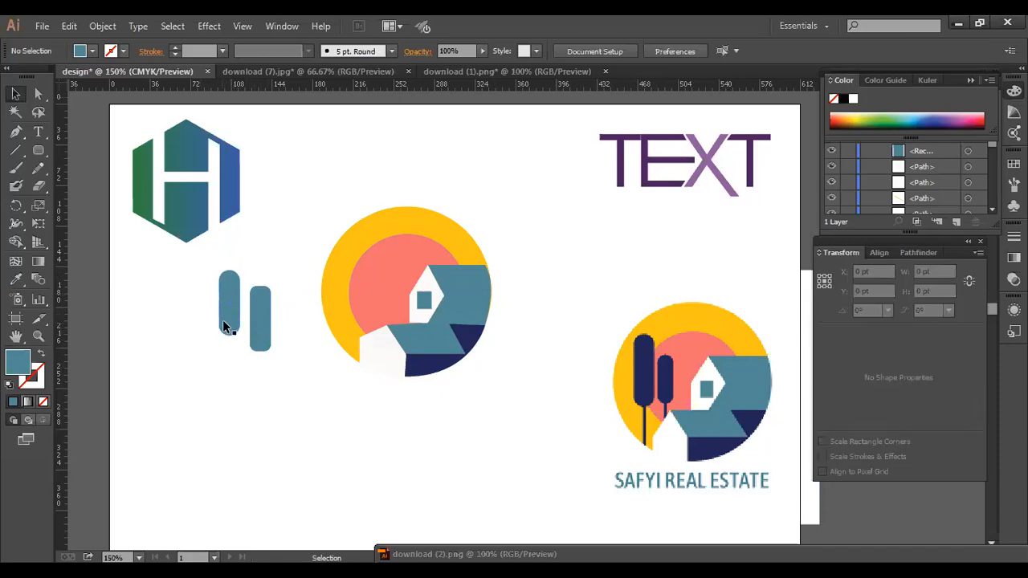
click(271, 328)
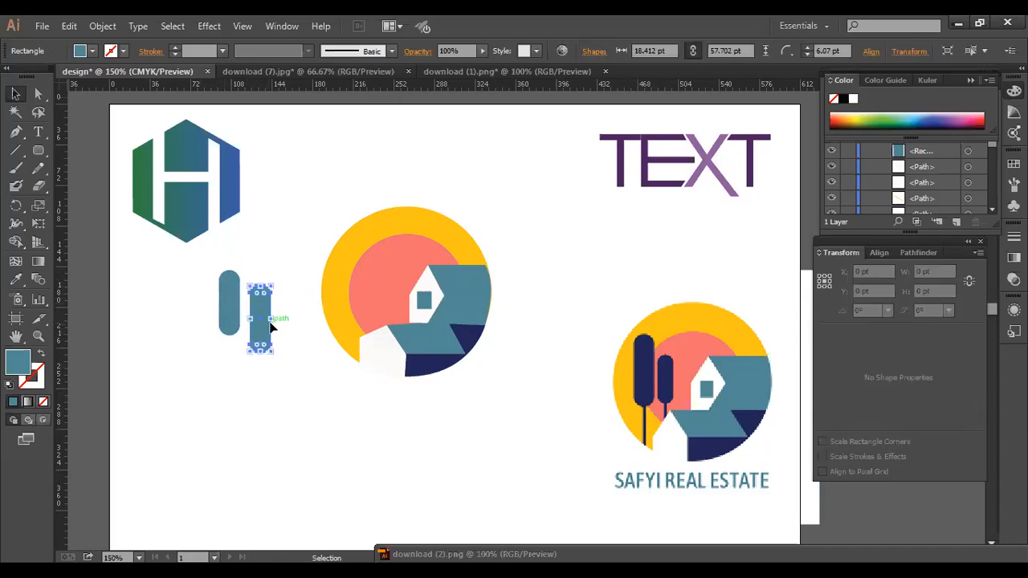
key(Delete)
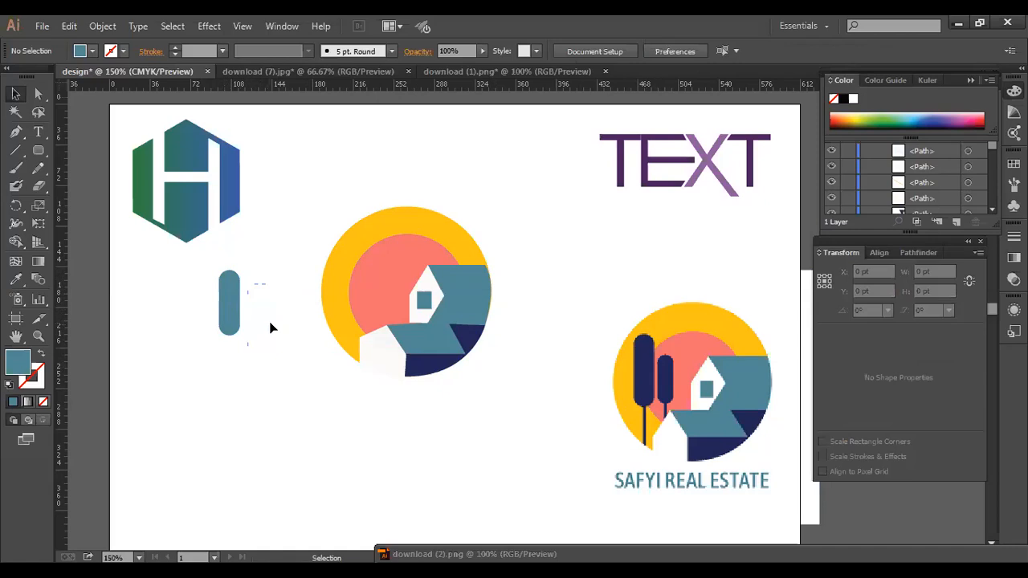
Try a copy of the fully rounded shape shortened to about 40 pt and then about 24 pt high, and delete it.
click(229, 294)
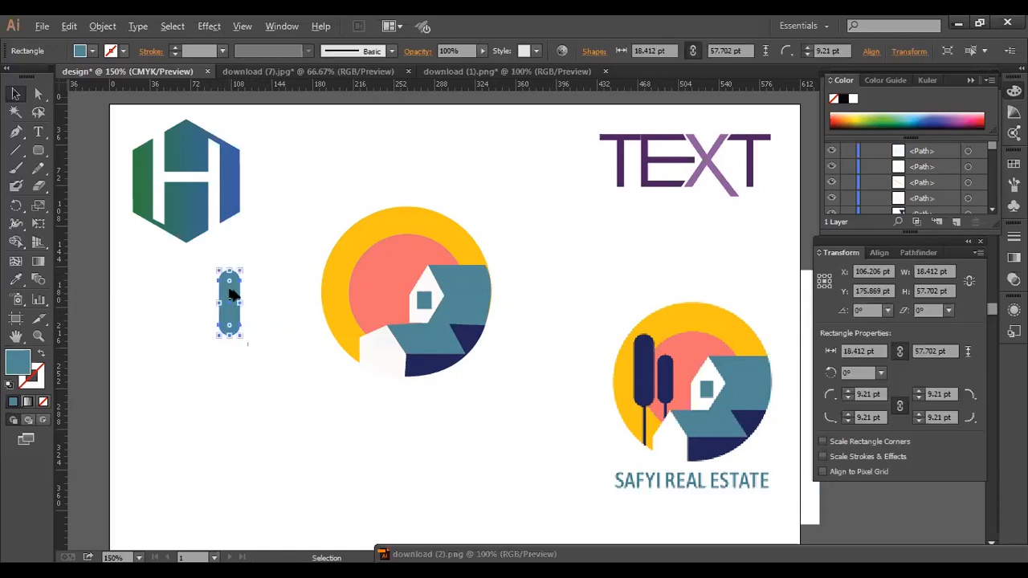
drag(229, 294, 262, 299)
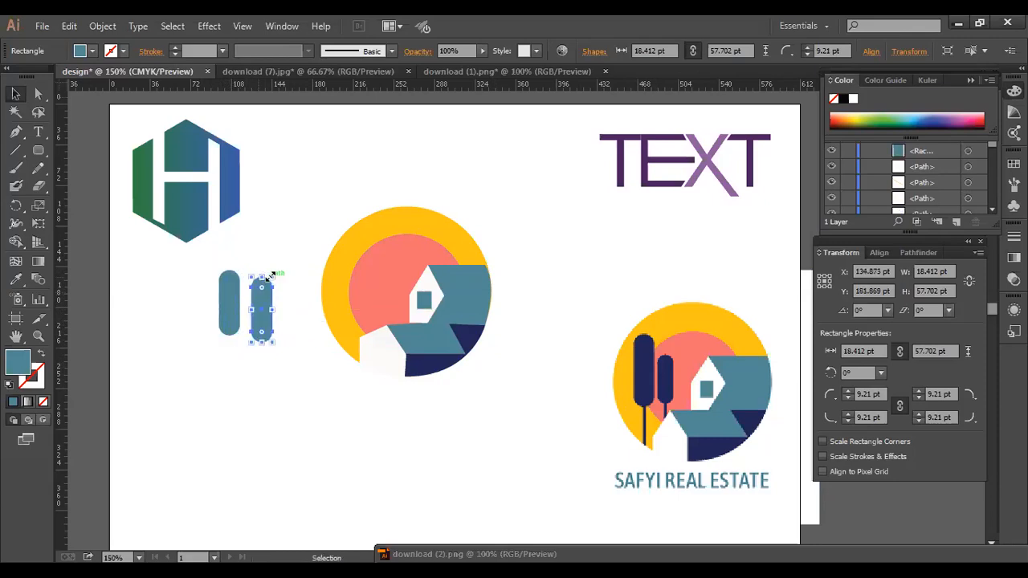
drag(271, 275, 264, 290)
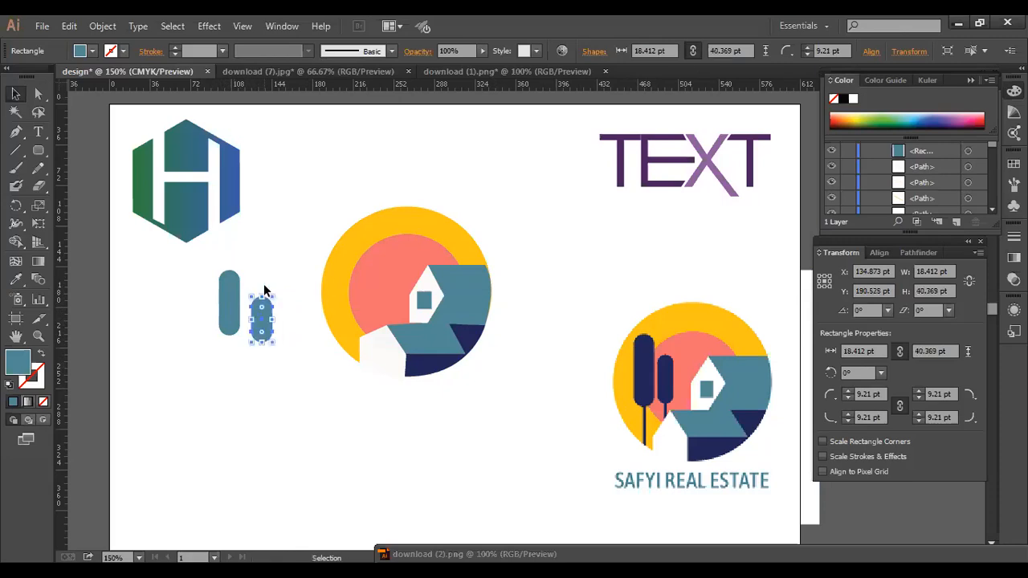
key(a)
key(v)
mouse_move(273, 295)
mouse_down()
mouse_move(273, 275)
mouse_move(265, 286)
mouse_up()
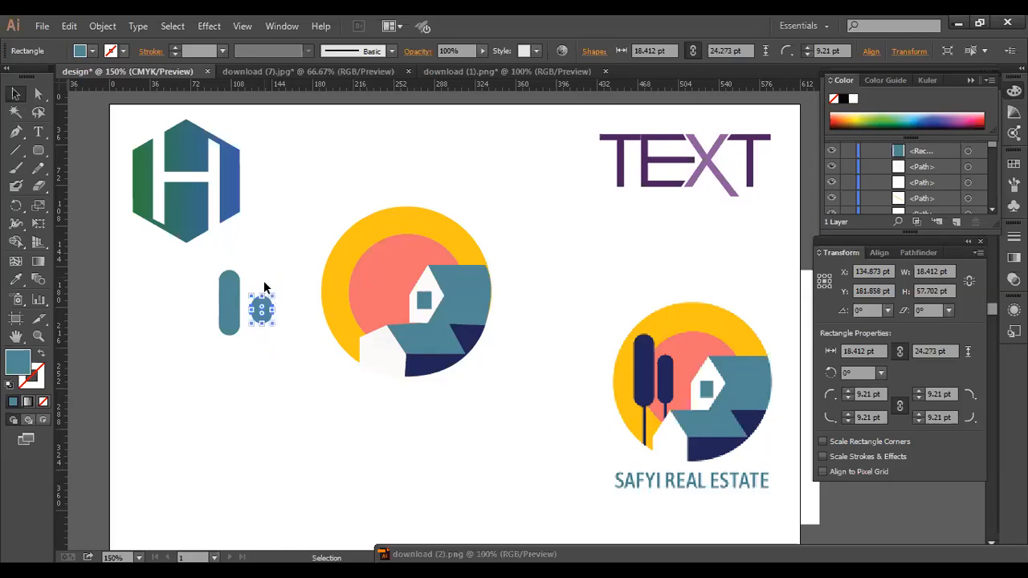
key(Delete)
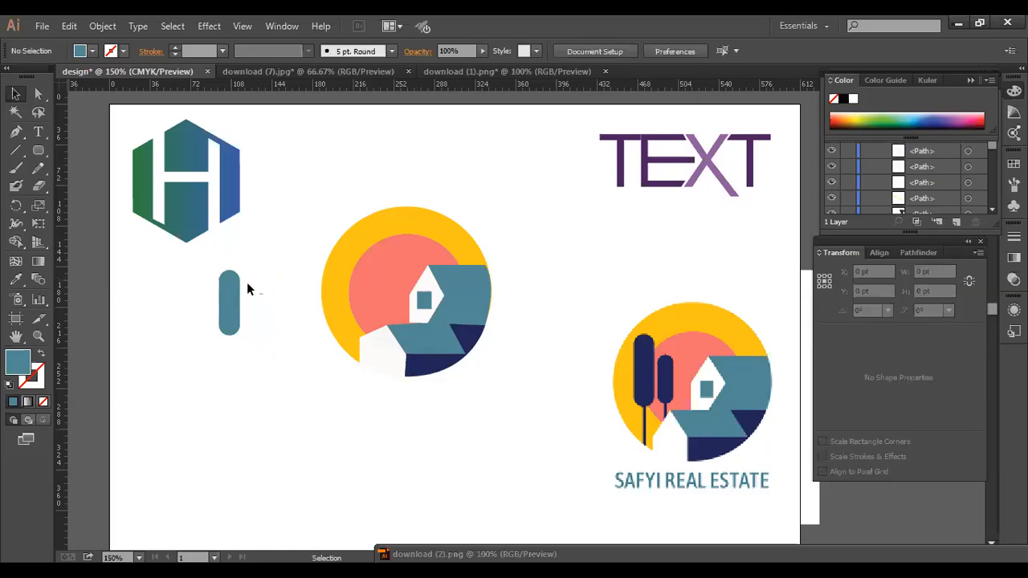
Place another copy of the tall rounded shape beside it, try a height of about 36 pt, and delete the copy.
click(229, 300)
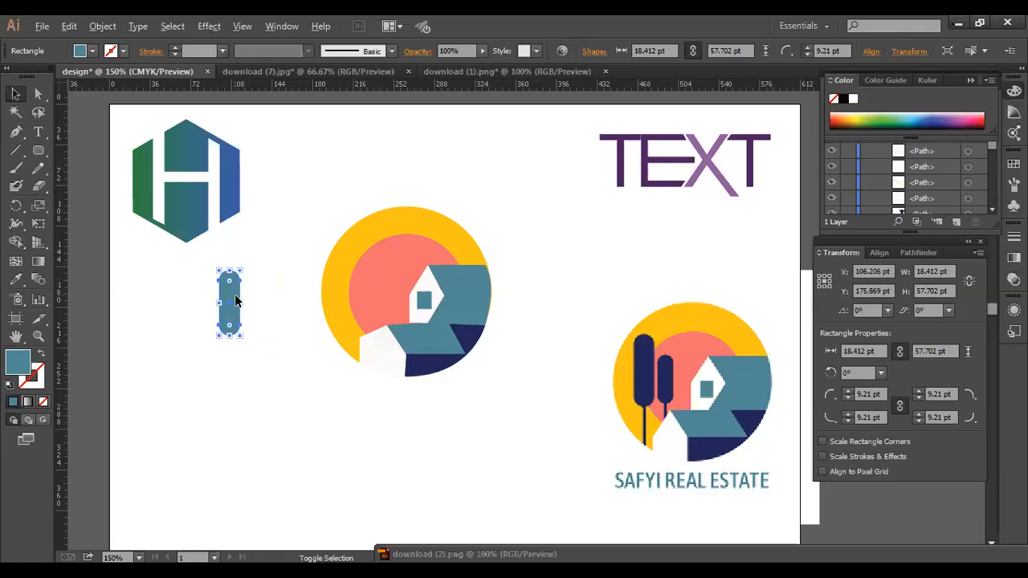
drag(237, 298, 273, 313)
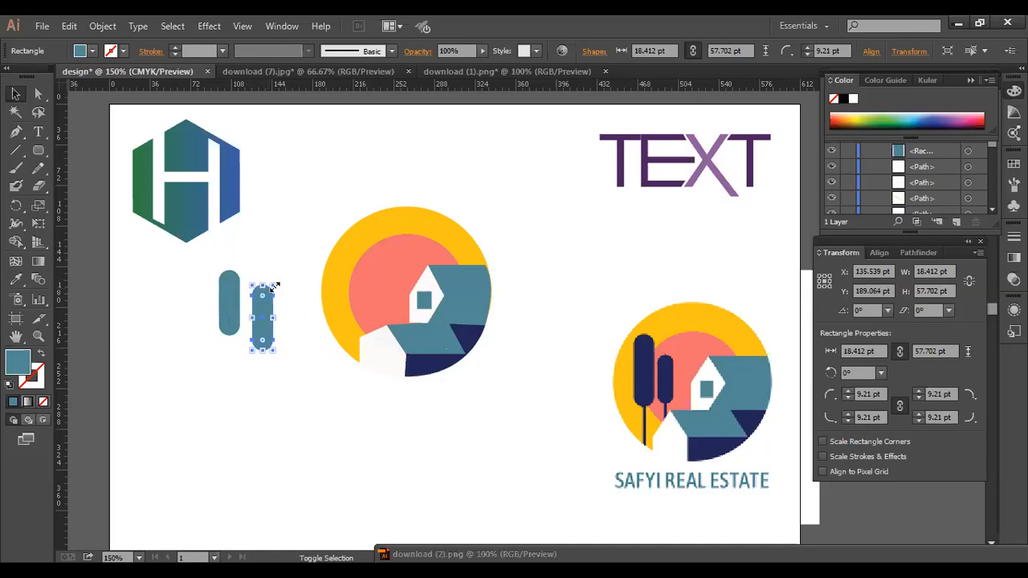
drag(274, 284, 274, 296)
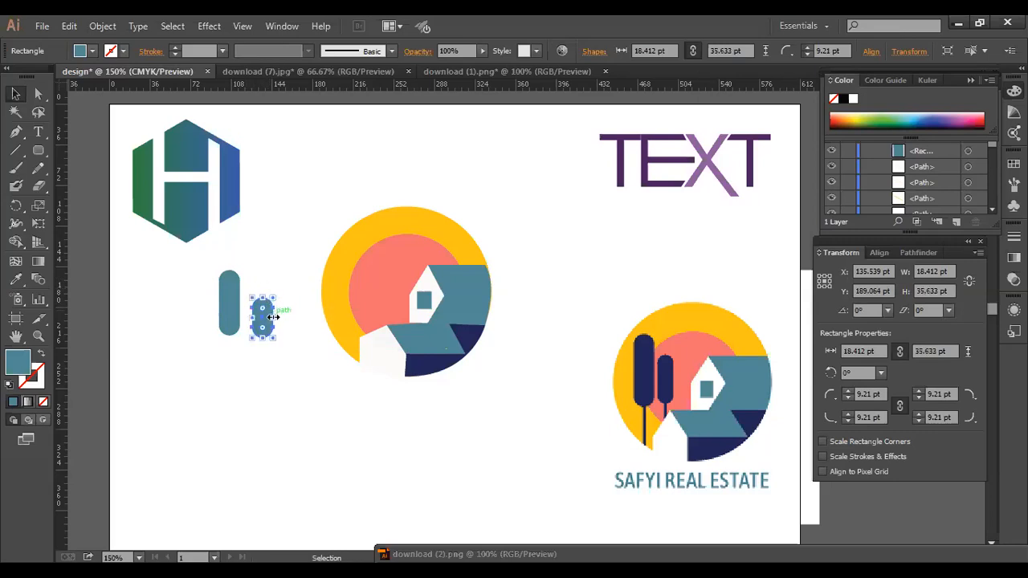
mouse_move(273, 317)
mouse_down()
mouse_move(263, 331)
mouse_move(267, 315)
mouse_up()
key(Delete)
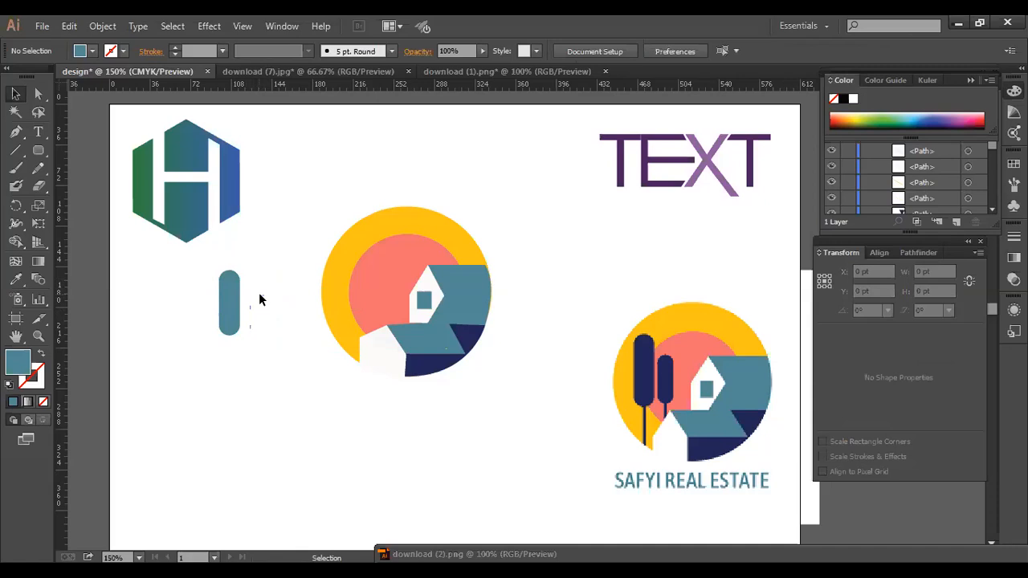
key(ctrl+plus)
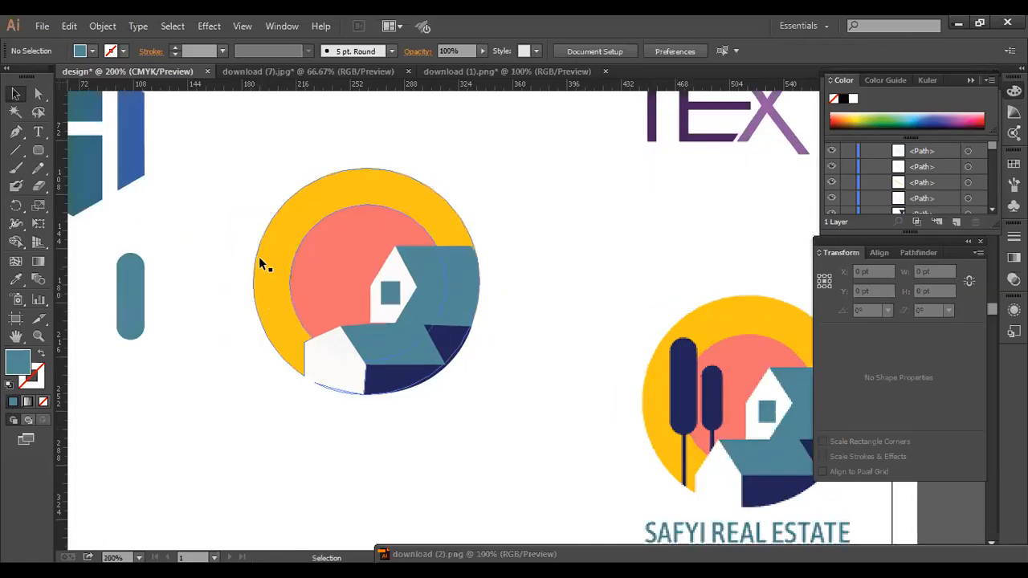
Place a copy of the tall teal rounded shape beside it, try enlarging it to about 21 × 67 pt, and delete the copy.
click(125, 300)
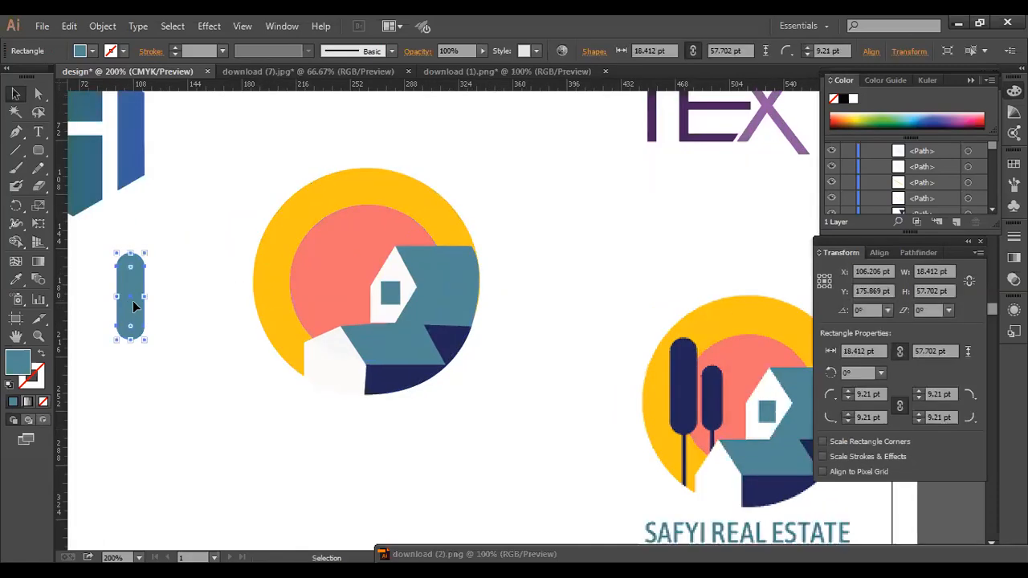
drag(135, 306, 186, 326)
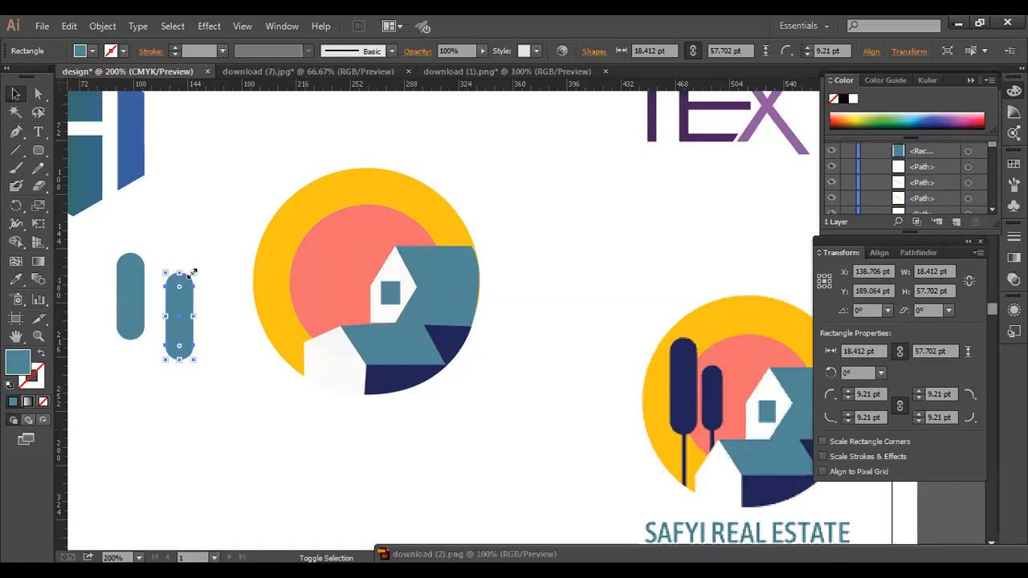
mouse_move(193, 272)
mouse_down()
mouse_move(195, 252)
mouse_move(197, 266)
mouse_up()
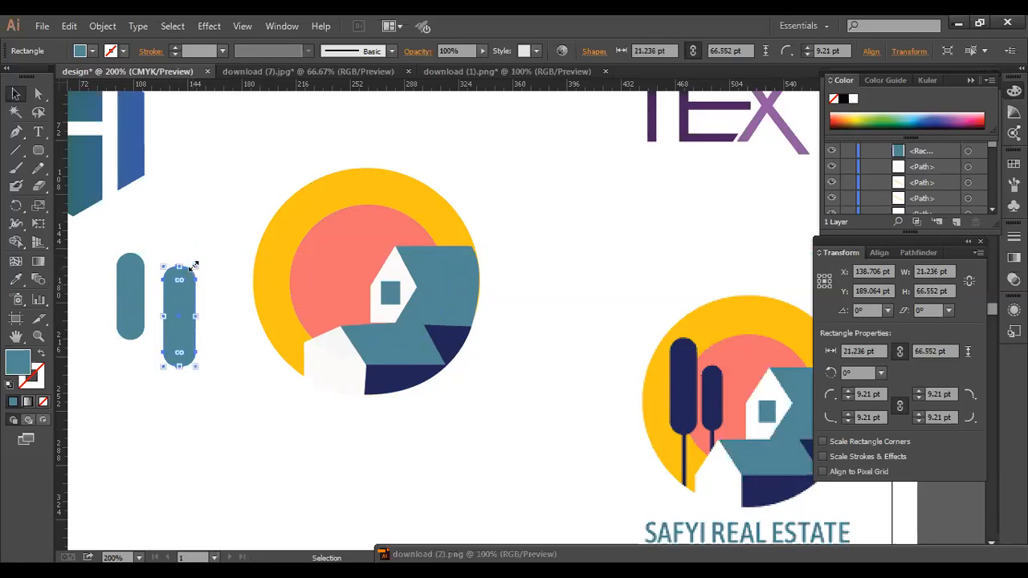
drag(194, 265, 190, 278)
drag(194, 315, 195, 316)
key(Delete)
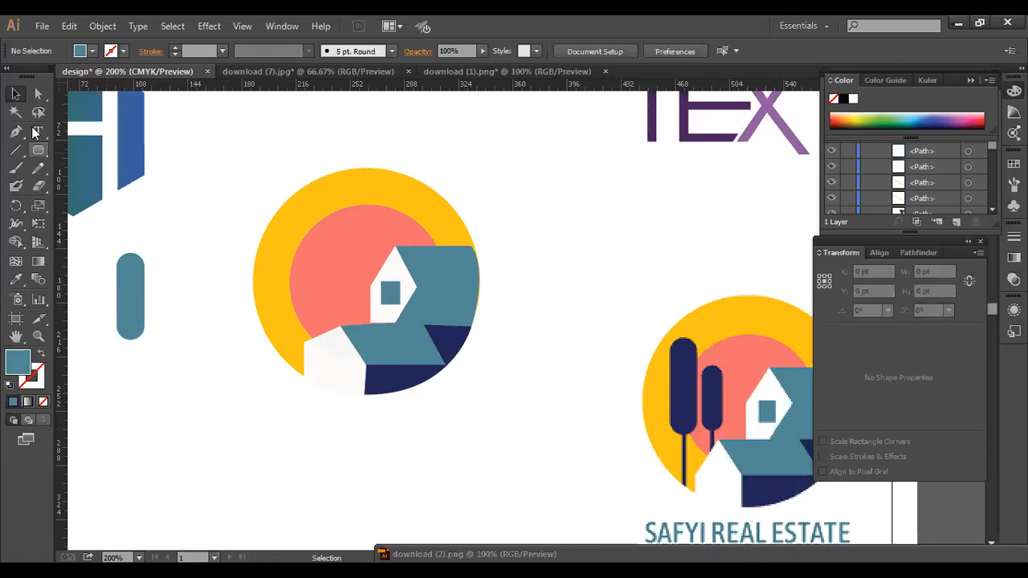
Draw a small teal rounded rectangle about 8 × 27 pt beside the tall rounded shape.
drag(43, 149, 82, 167)
drag(174, 274, 184, 297)
drag(186, 312, 186, 313)
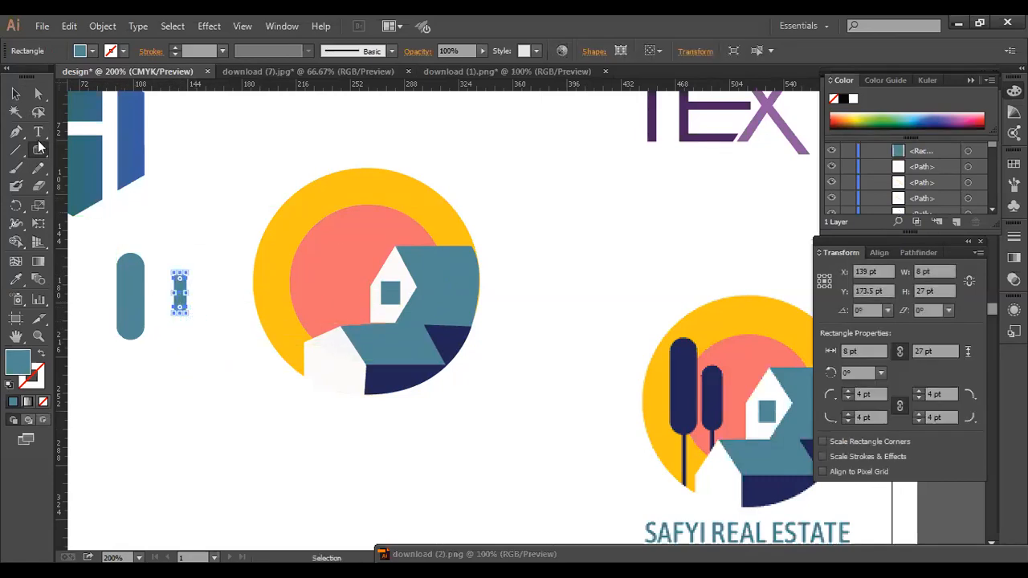
click(15, 94)
click(175, 196)
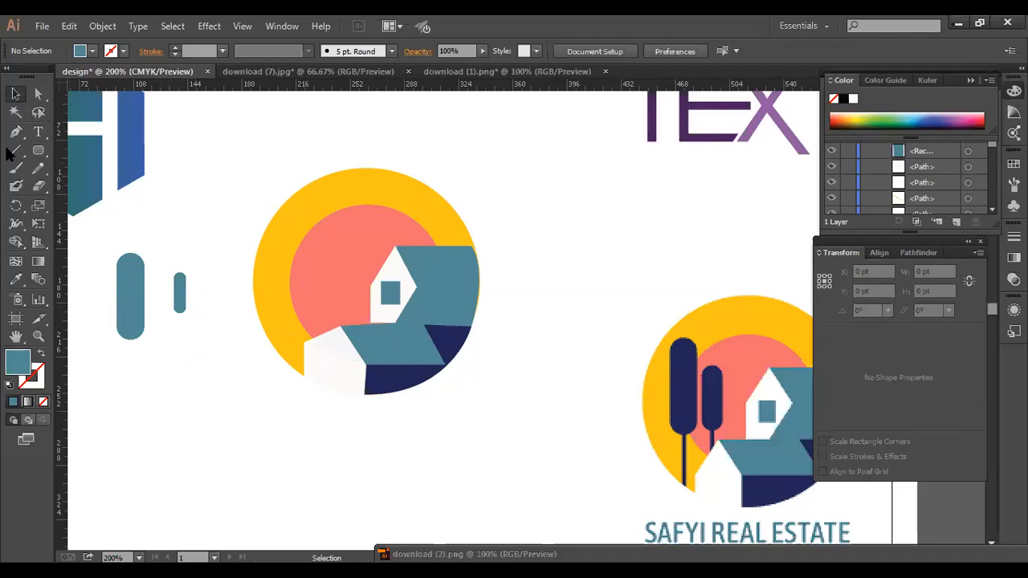
Draw a teal rounded rectangle about 11 × 35.5 pt above the small one and delete the 8 pt wide one.
click(38, 150)
drag(174, 185, 190, 236)
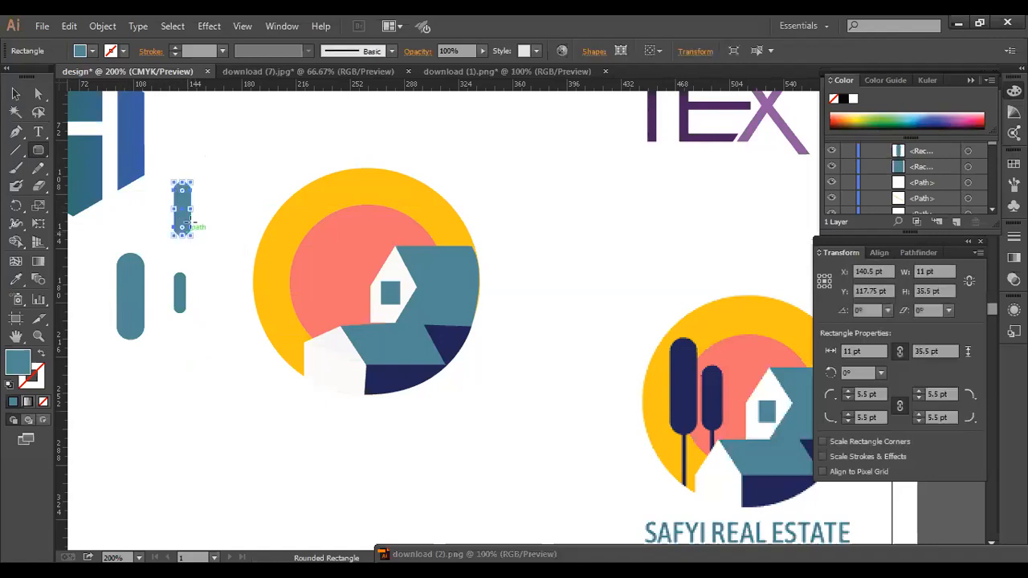
drag(182, 192, 185, 201)
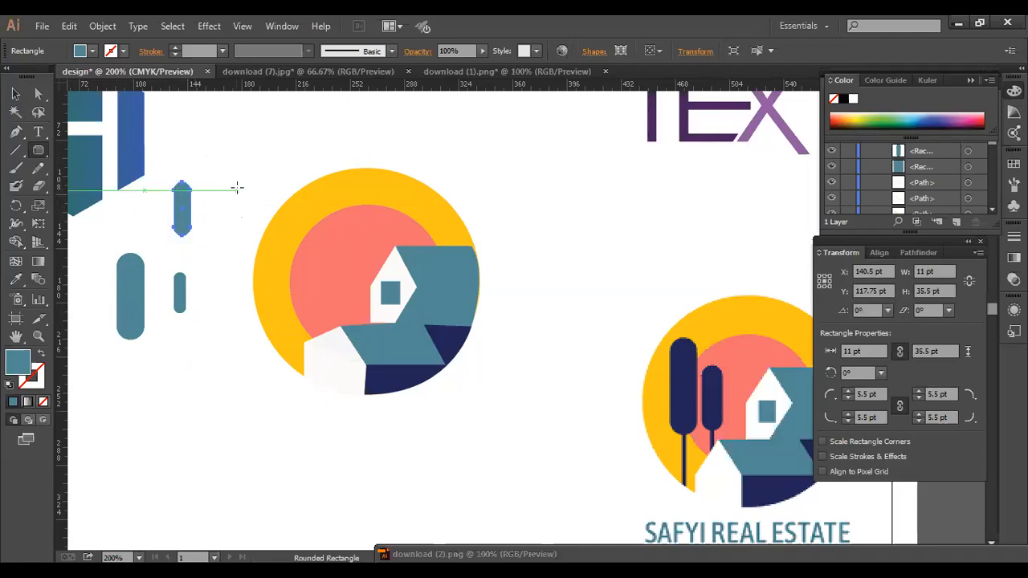
click(237, 188)
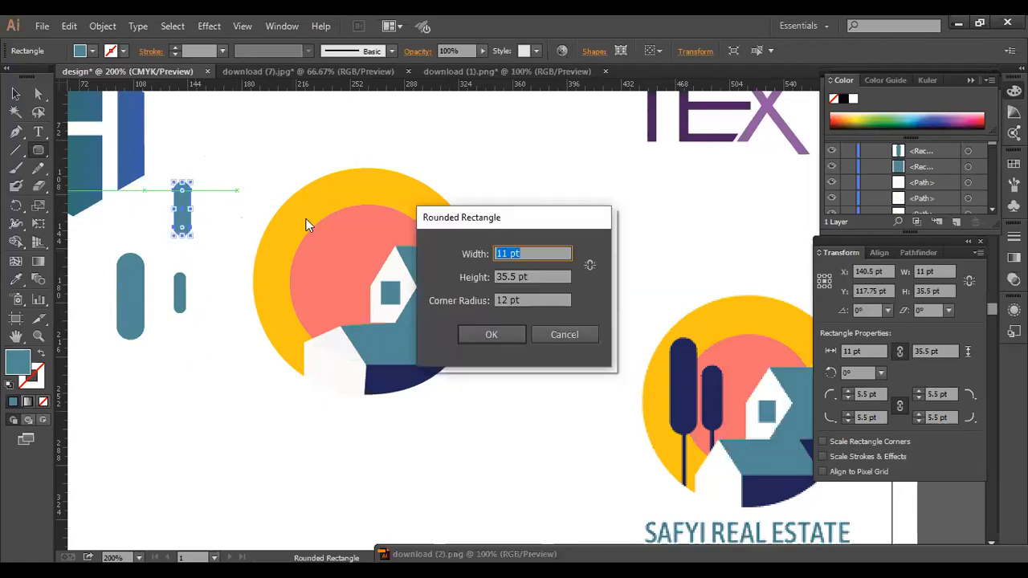
click(562, 334)
key(v)
click(180, 291)
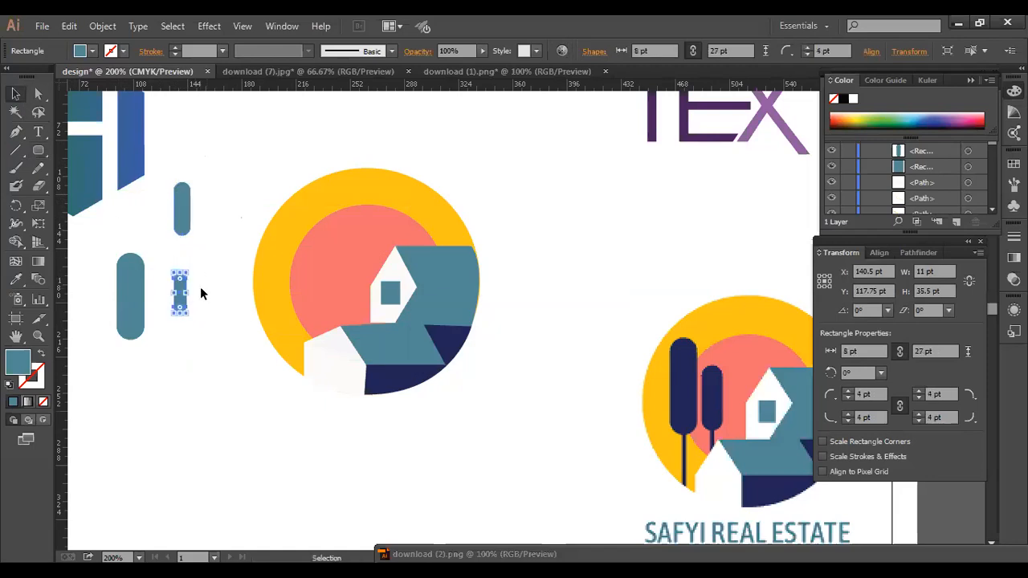
key(Delete)
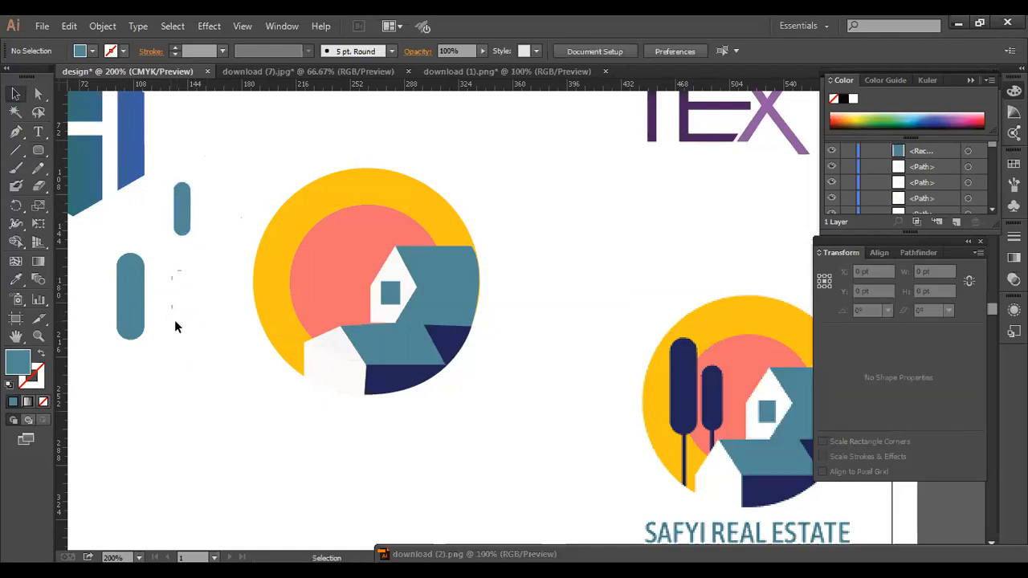
Move the tall and short teal rounded shapes side by side onto the circles, positioned as the tree crowns in the reference.
drag(130, 297, 304, 258)
drag(186, 216, 334, 266)
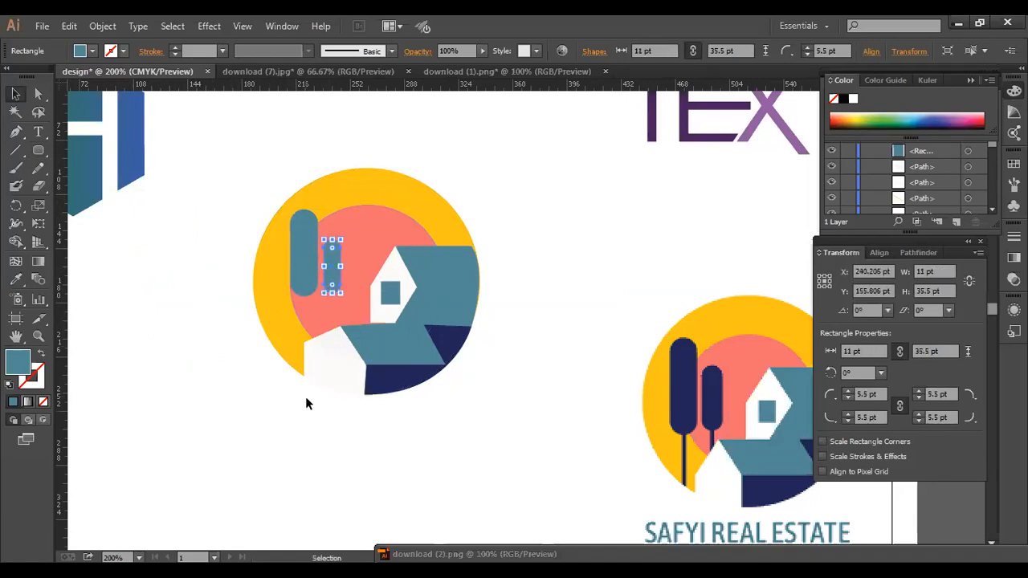
mouse_move(303, 257)
mouse_down()
mouse_move(289, 257)
mouse_move(316, 266)
mouse_up()
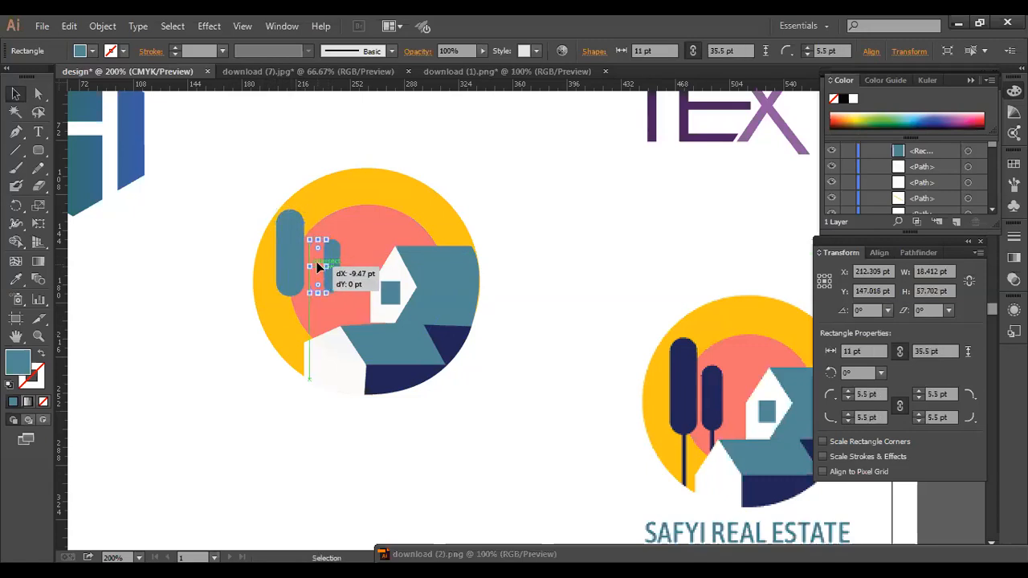
click(226, 400)
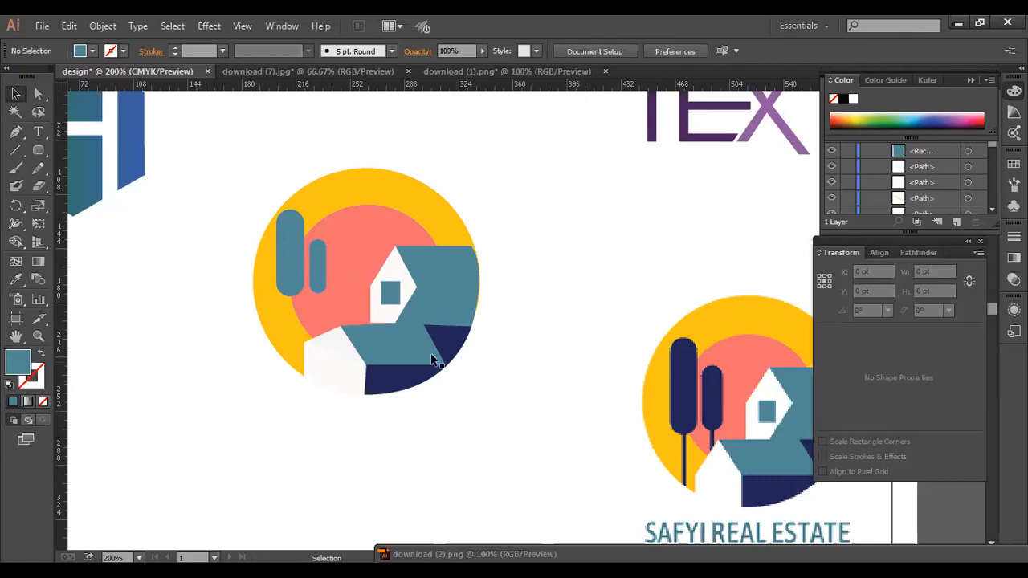
Recolour both tree crowns with the dark navy sampled from the reference logo's tree.
click(18, 280)
click(15, 93)
click(277, 247)
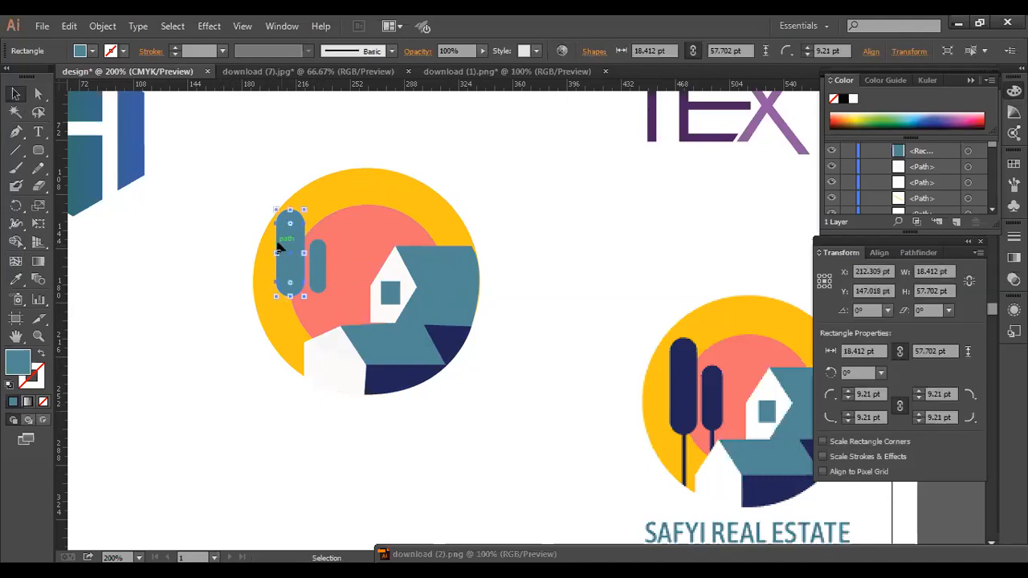
shift+click(321, 254)
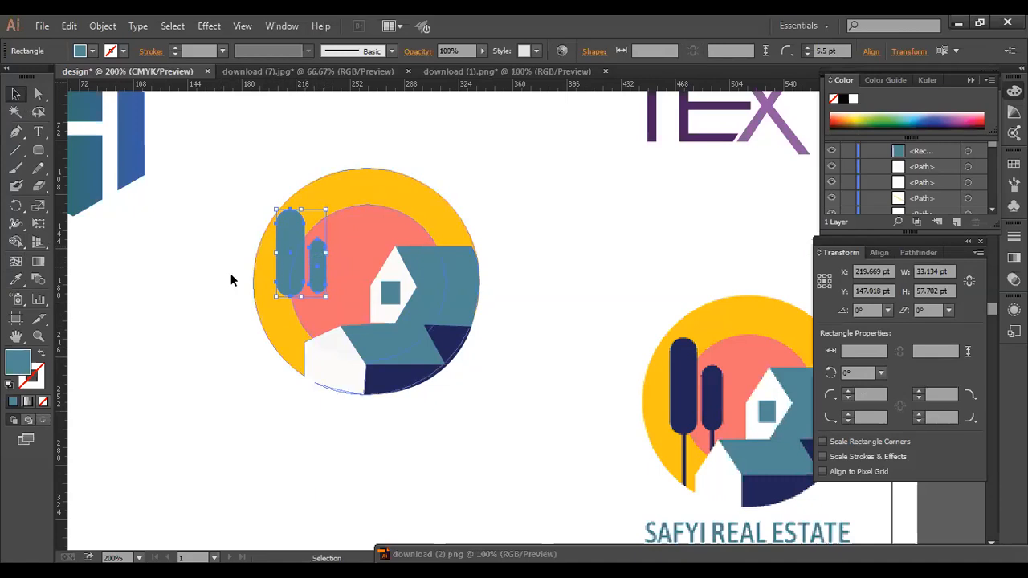
click(15, 279)
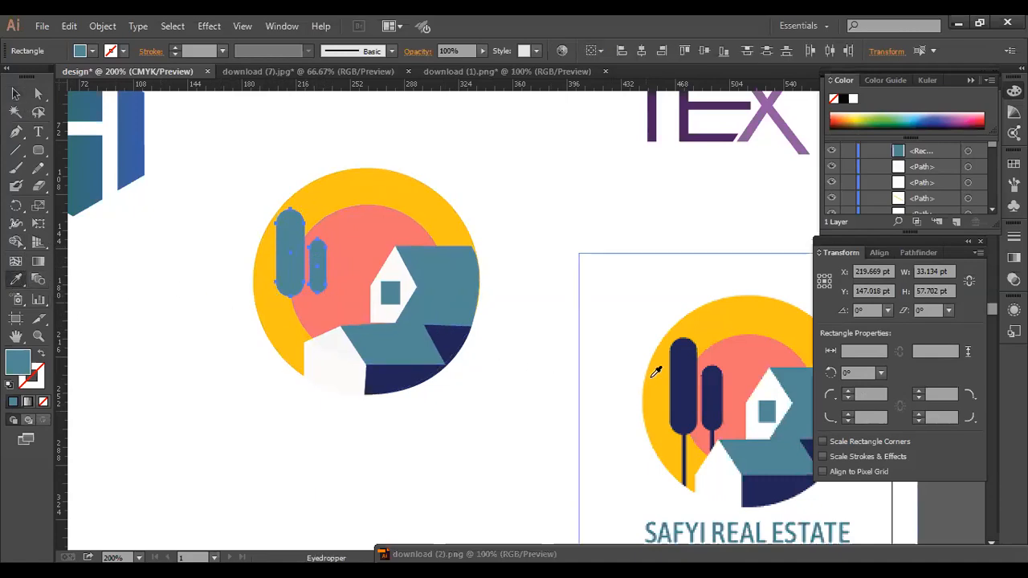
click(684, 379)
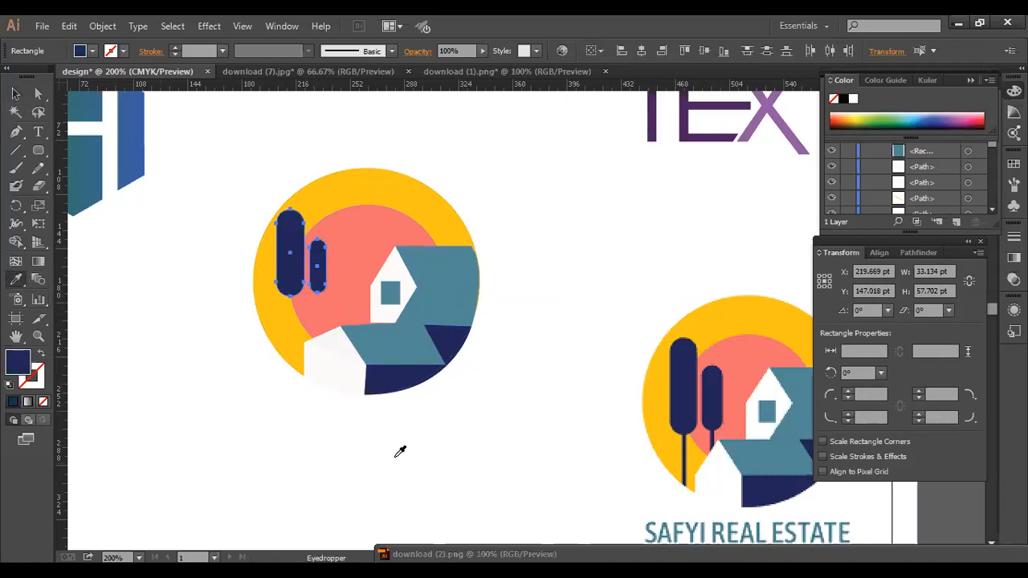
click(18, 95)
click(161, 297)
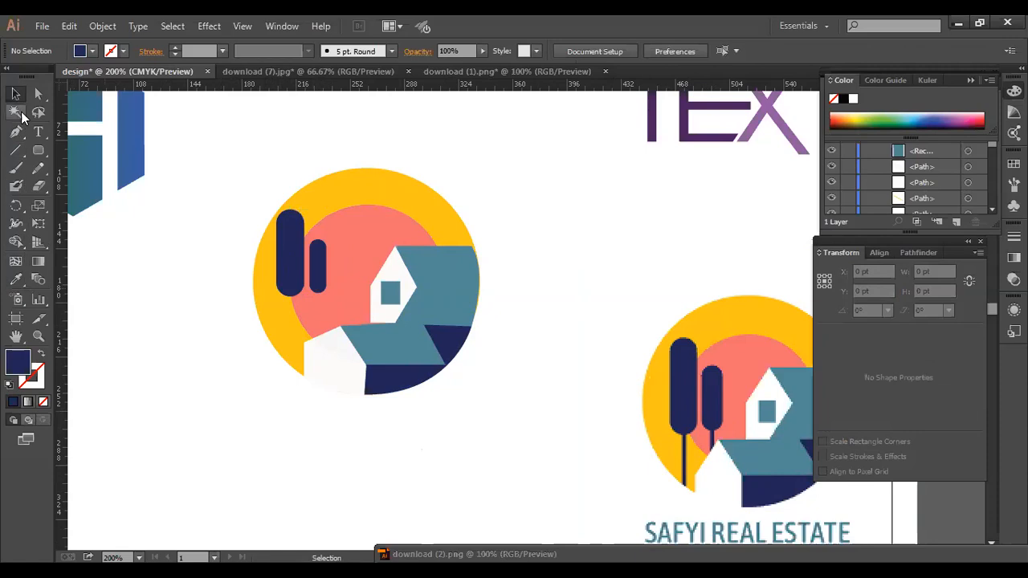
Draw a thin navy rounded rectangle about 3.5 × 66.5 pt as a tree trunk and place a copy beside it.
drag(44, 152, 71, 166)
drag(213, 330, 217, 431)
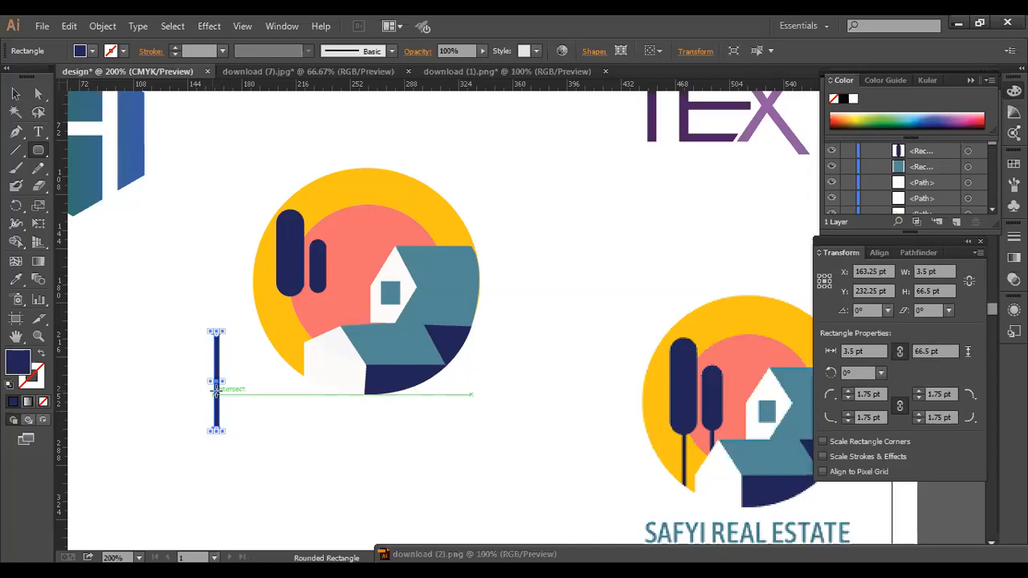
click(15, 94)
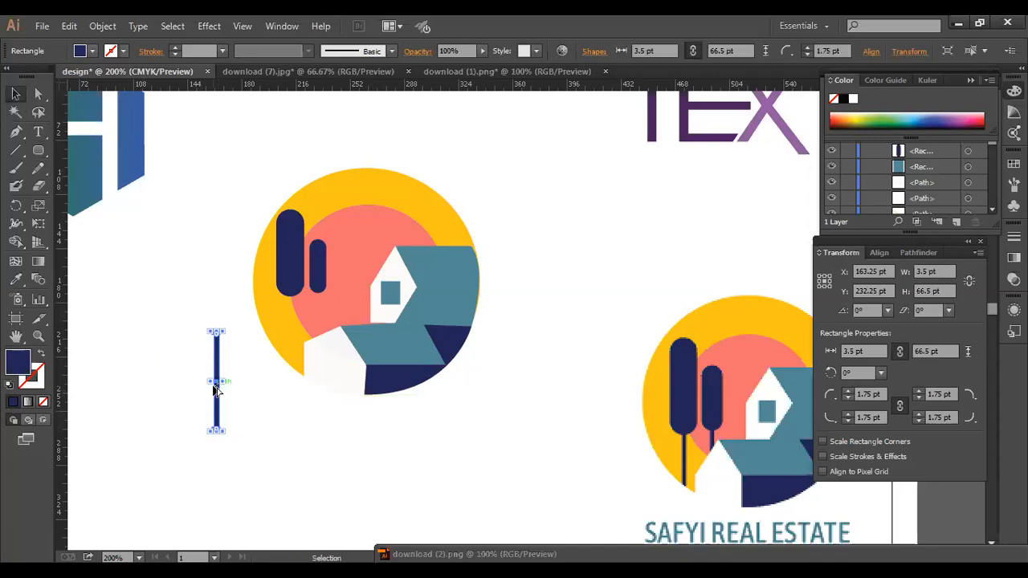
drag(214, 390, 231, 392)
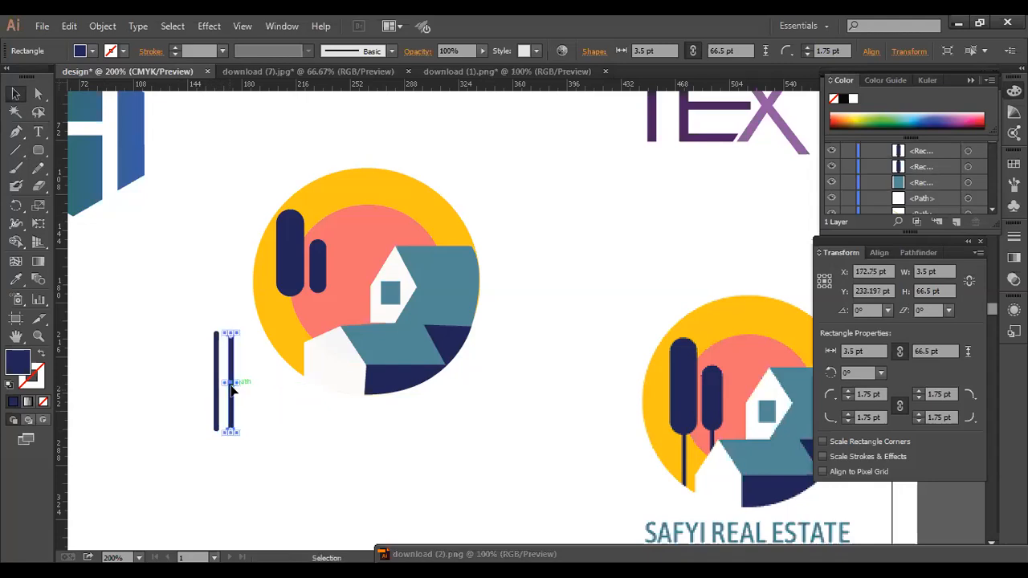
Move one trunk under the tall tree crown and the other under the short tree crown.
drag(214, 397, 285, 327)
drag(233, 392, 321, 340)
click(263, 408)
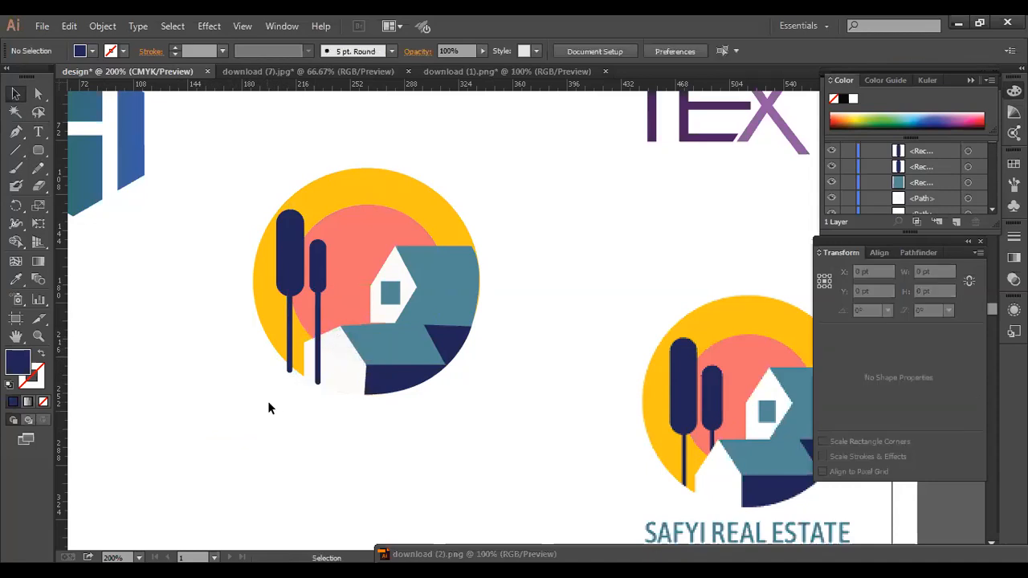
Try to place the short tree's trunk behind the white house by sending it backward one level.
click(317, 385)
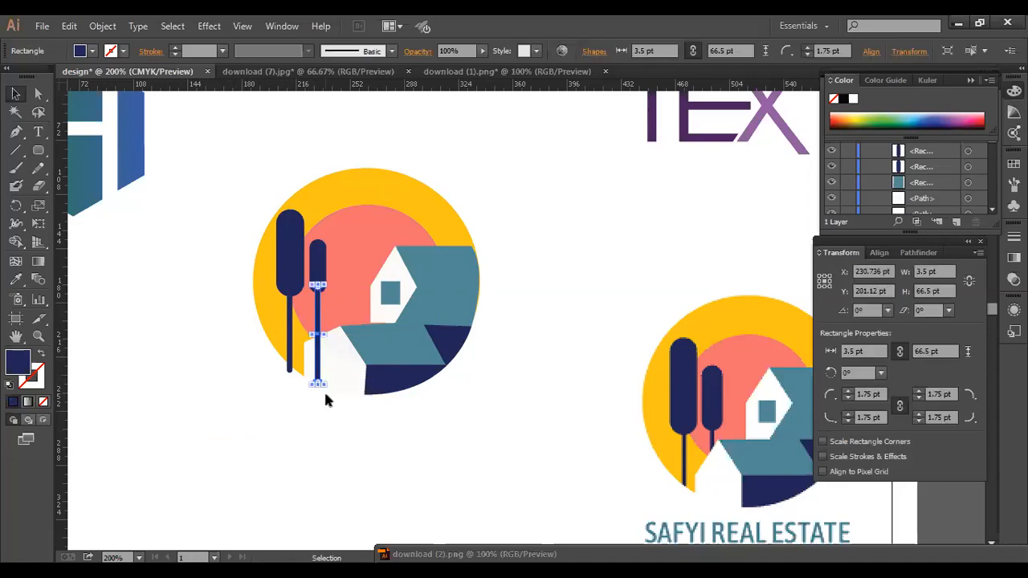
right_click(319, 388)
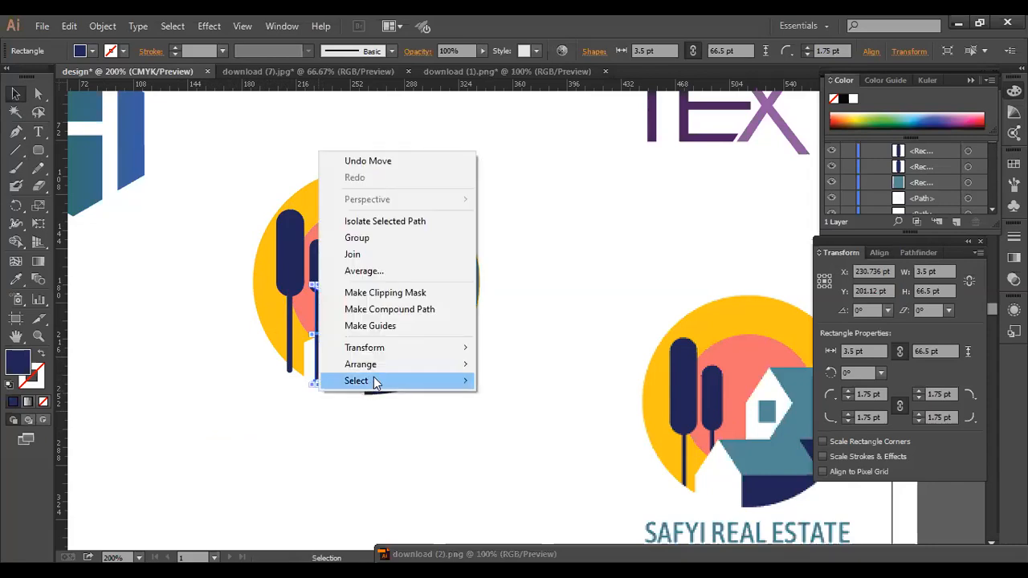
mouse_move(440, 366)
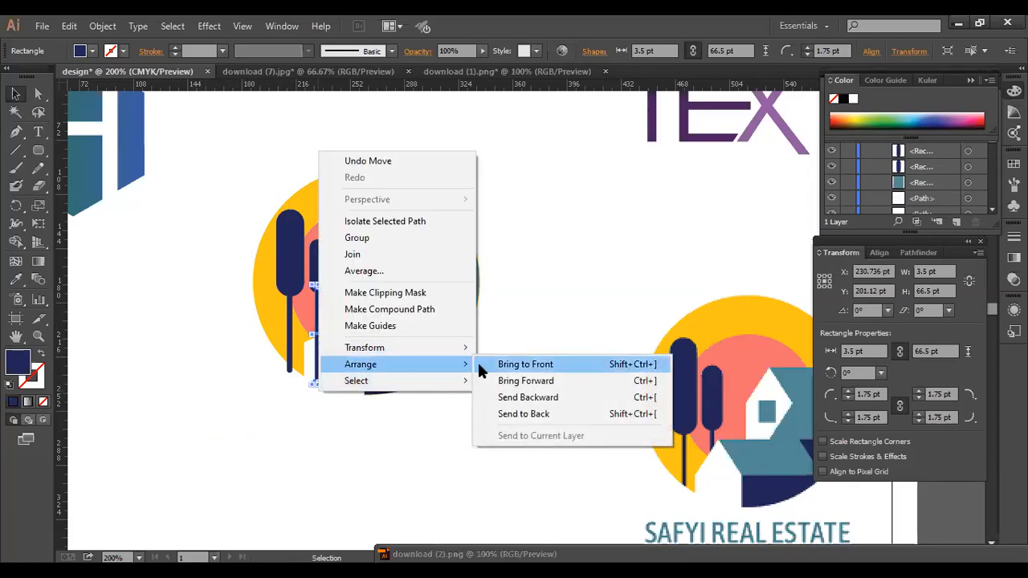
click(499, 397)
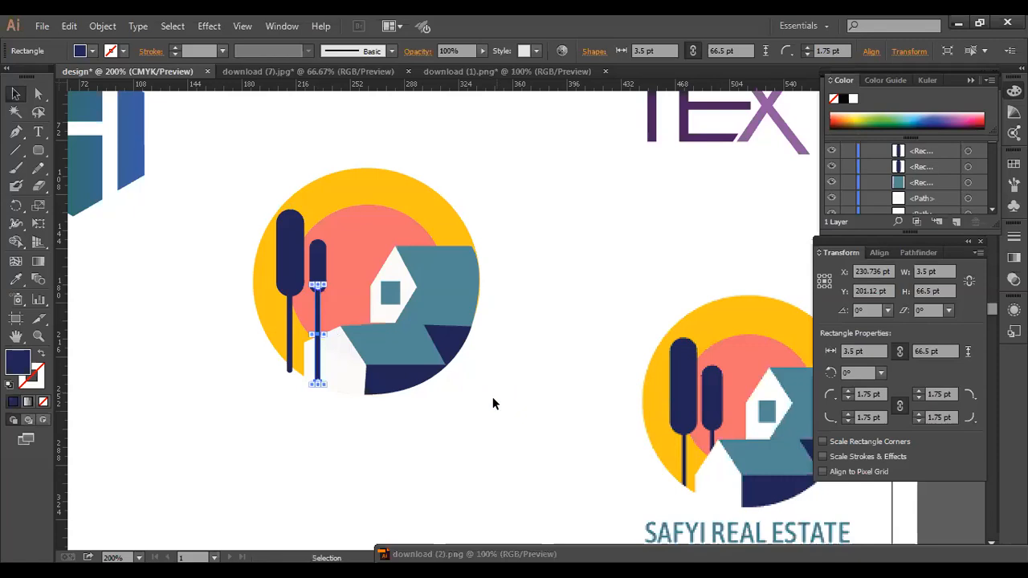
click(474, 414)
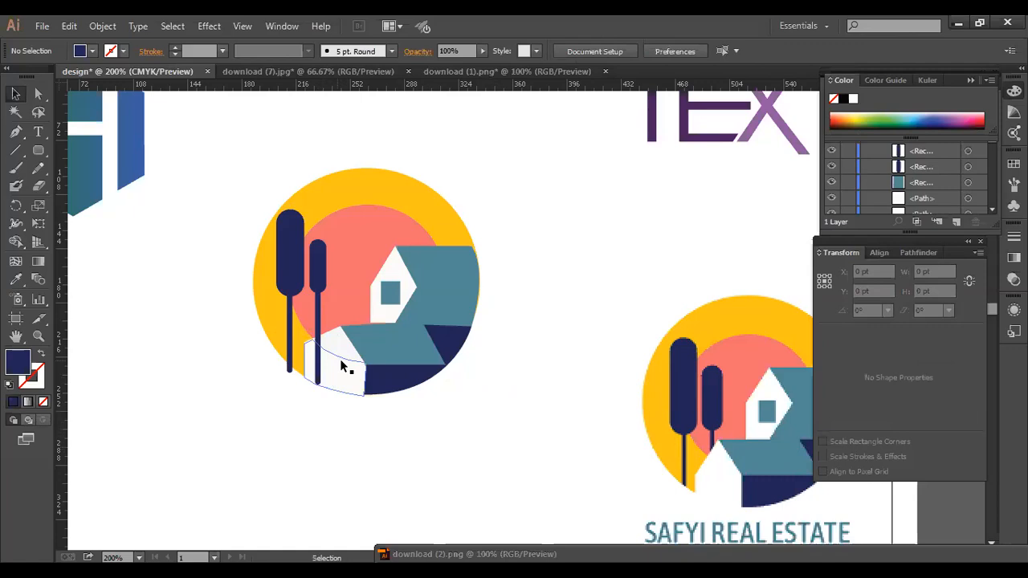
Bring both white pieces of the lower house front to the front, over the short tree's trunk.
click(340, 358)
shift+click(345, 347)
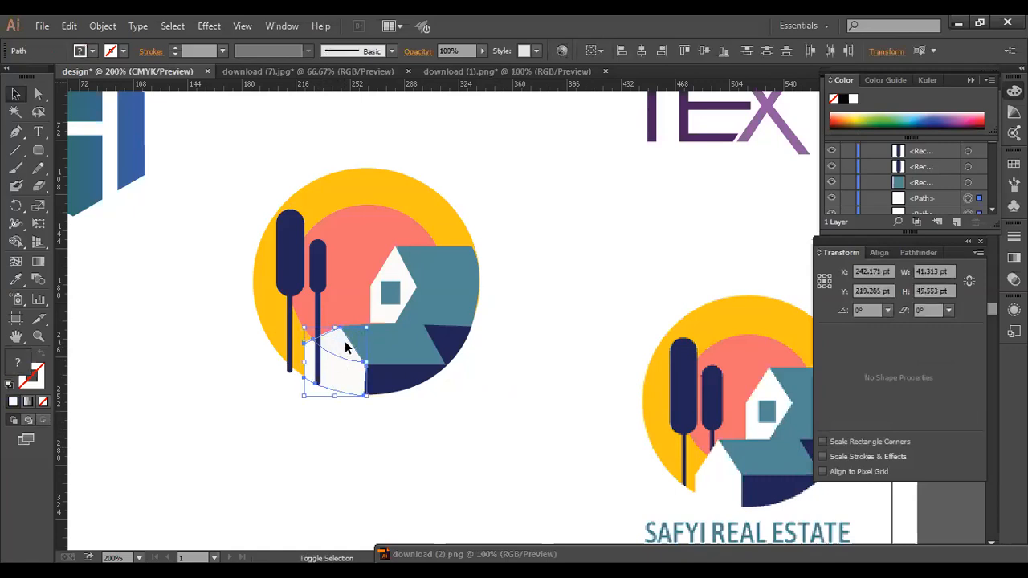
right_click(345, 347)
mouse_move(367, 326)
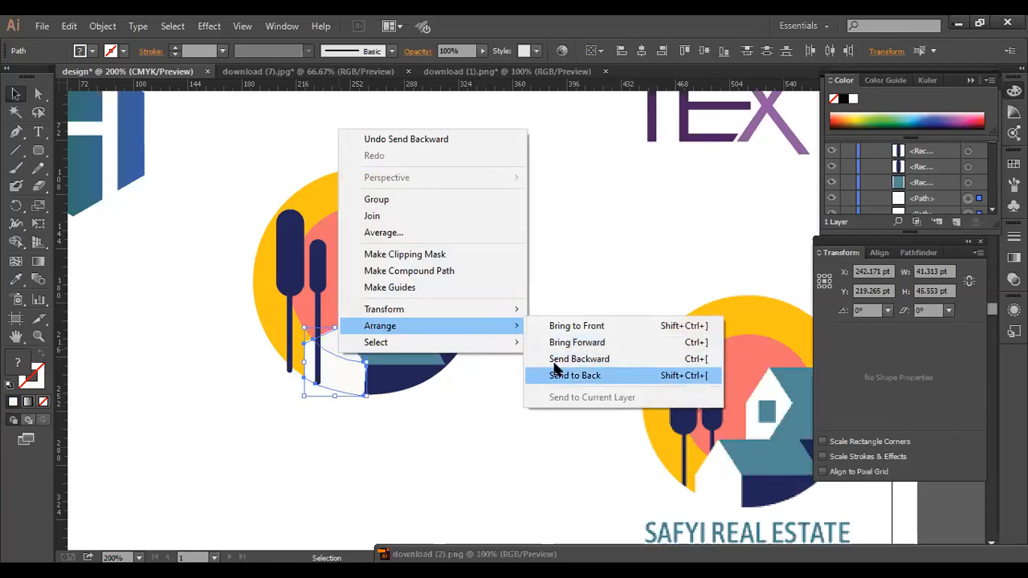
click(540, 326)
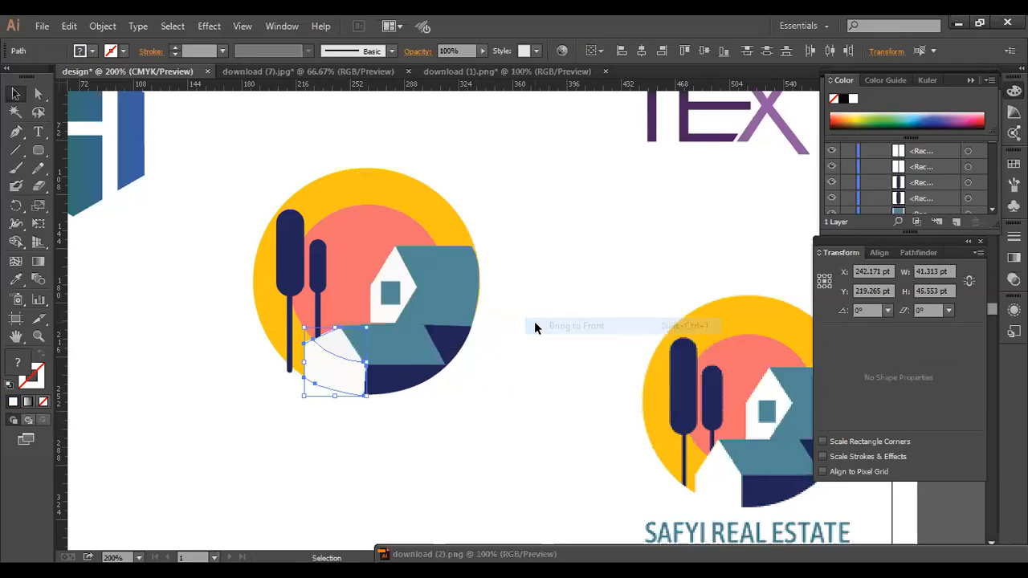
click(478, 455)
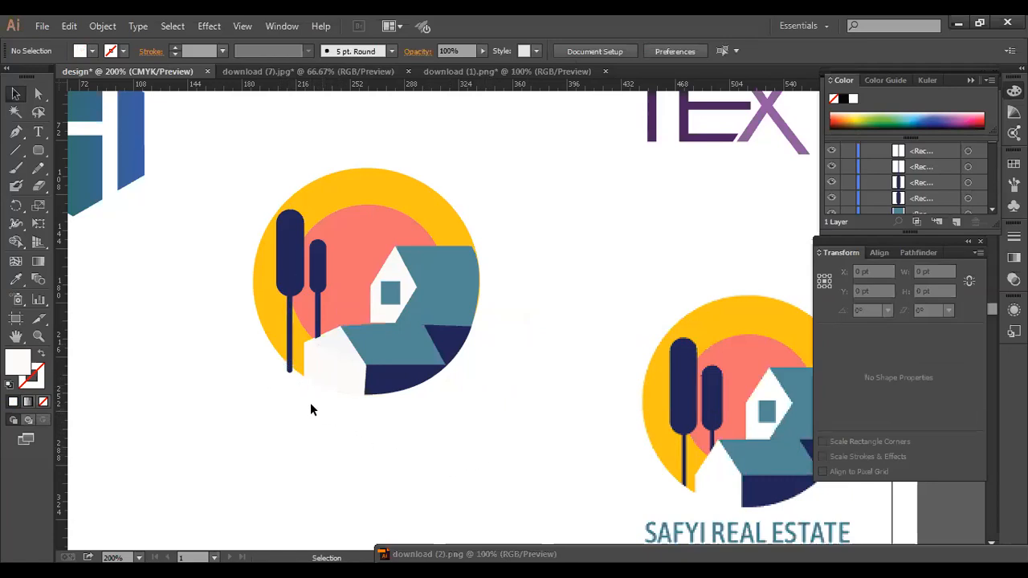
Divide the tall tree's trunk along the circle's edge, and delete the trunk end that sticks out beyond the yellow circle.
drag(247, 318, 293, 379)
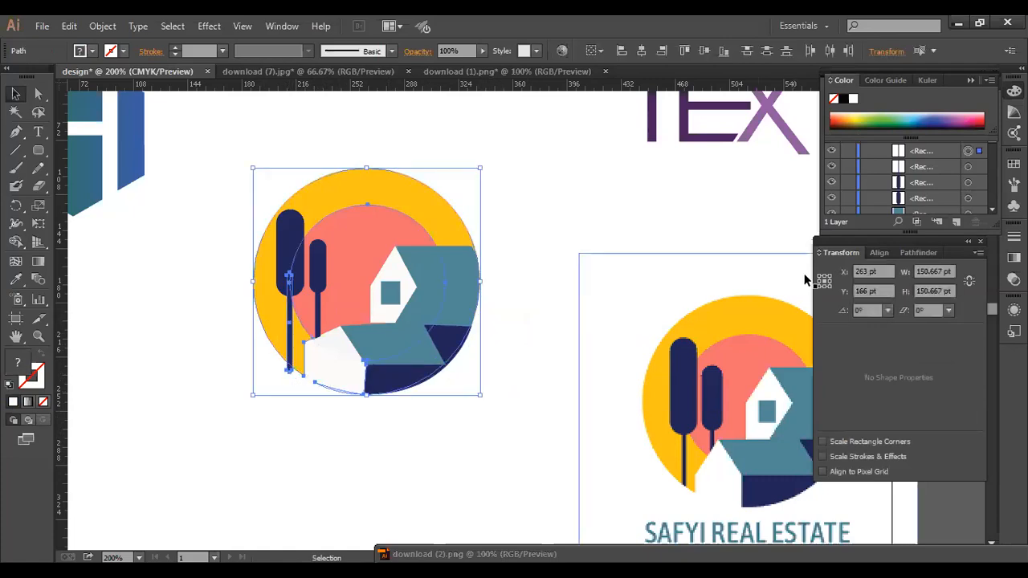
click(918, 253)
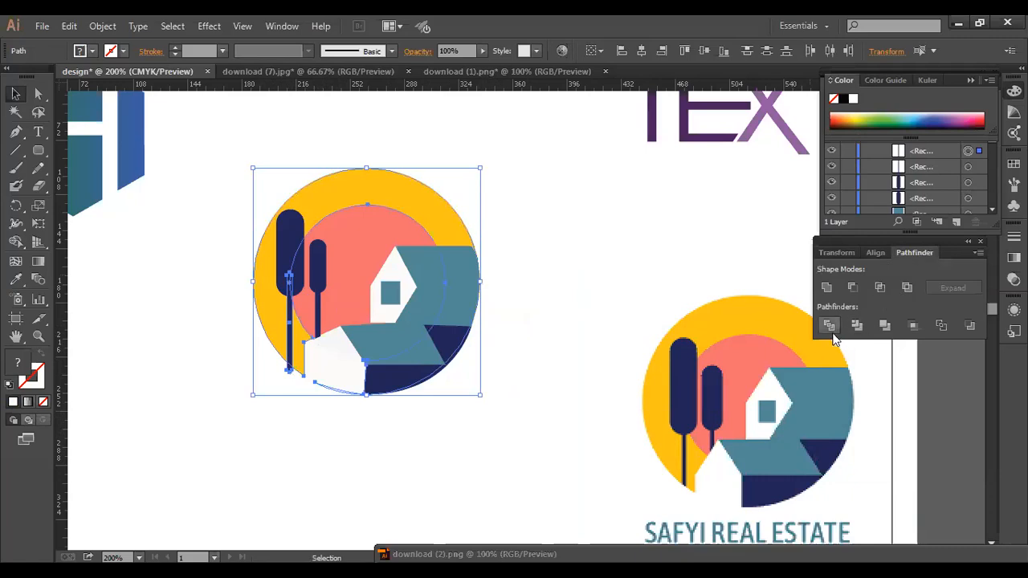
click(829, 326)
right_click(482, 393)
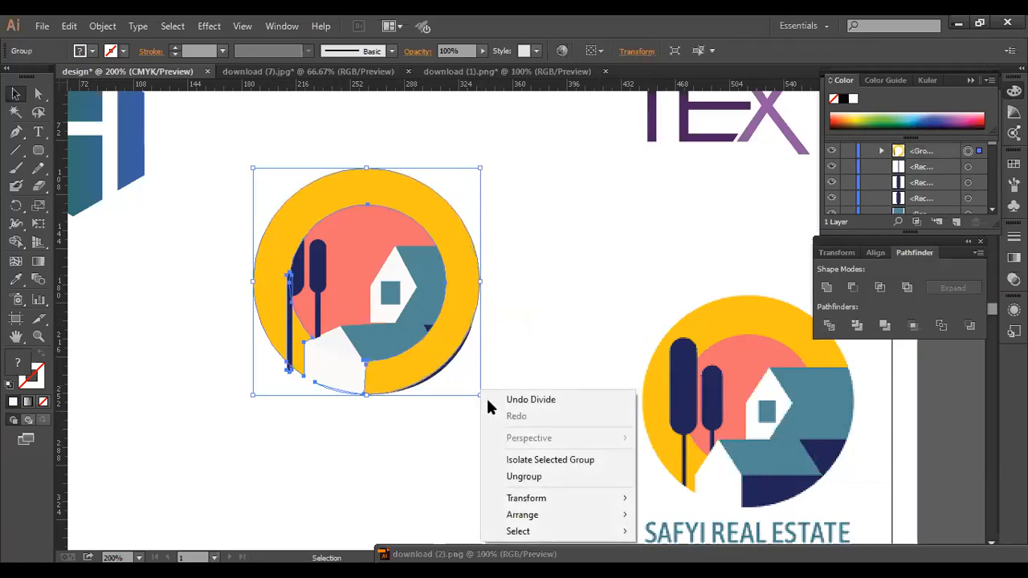
click(523, 477)
click(464, 474)
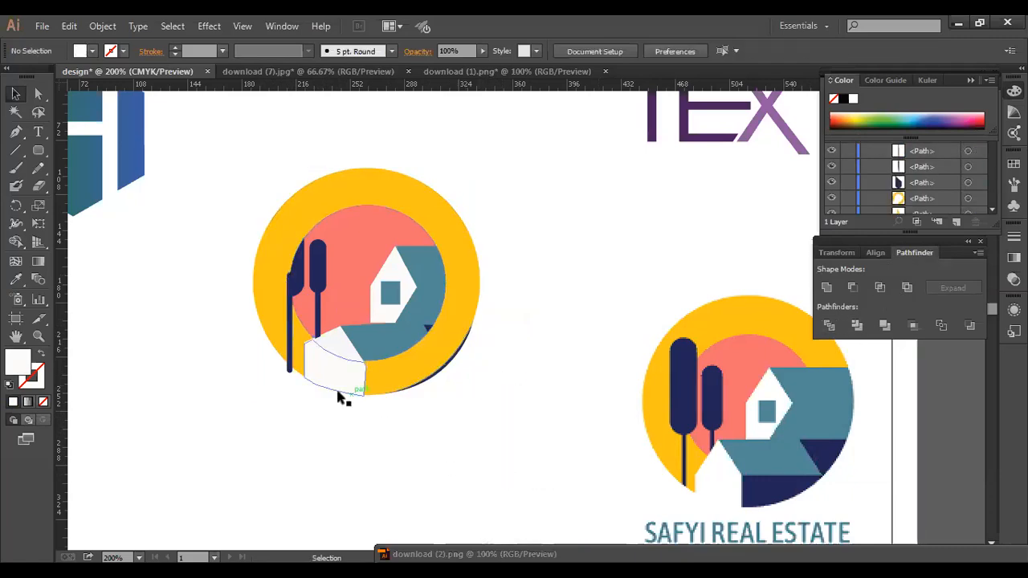
click(290, 370)
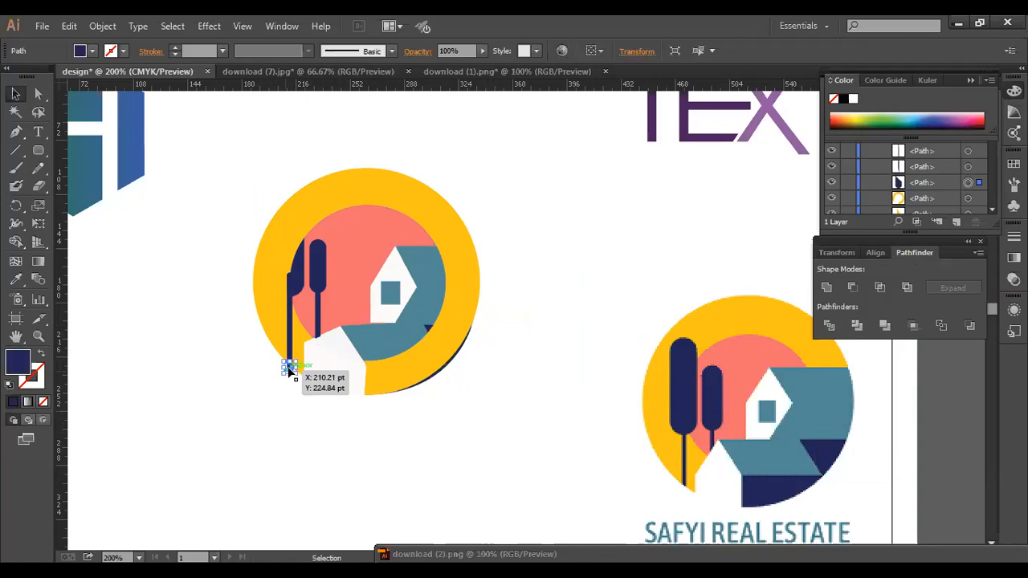
key(Delete)
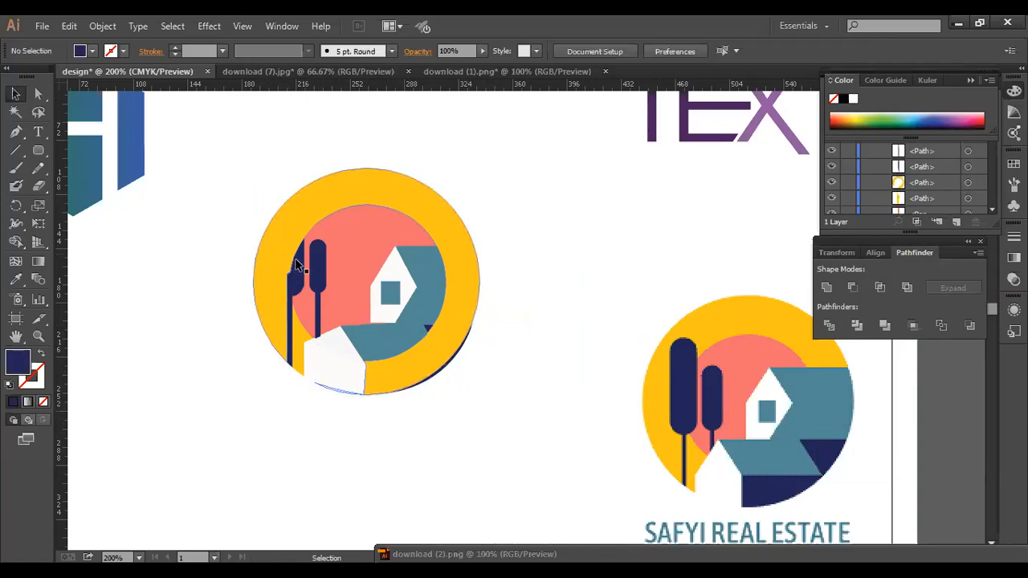
Bring the tall tree's navy crown to the front, over the yellow ring.
click(295, 265)
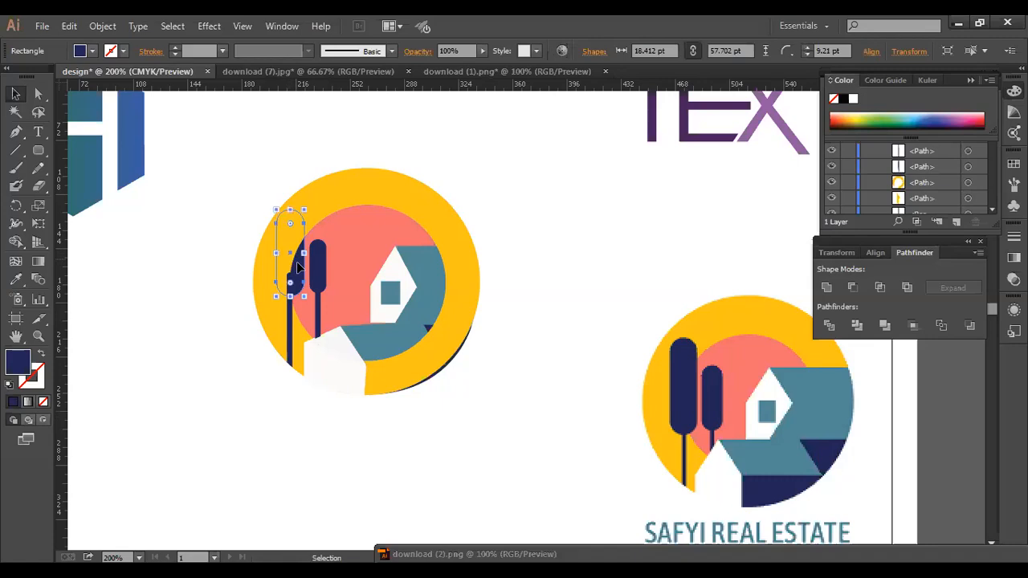
right_click(392, 432)
mouse_move(449, 411)
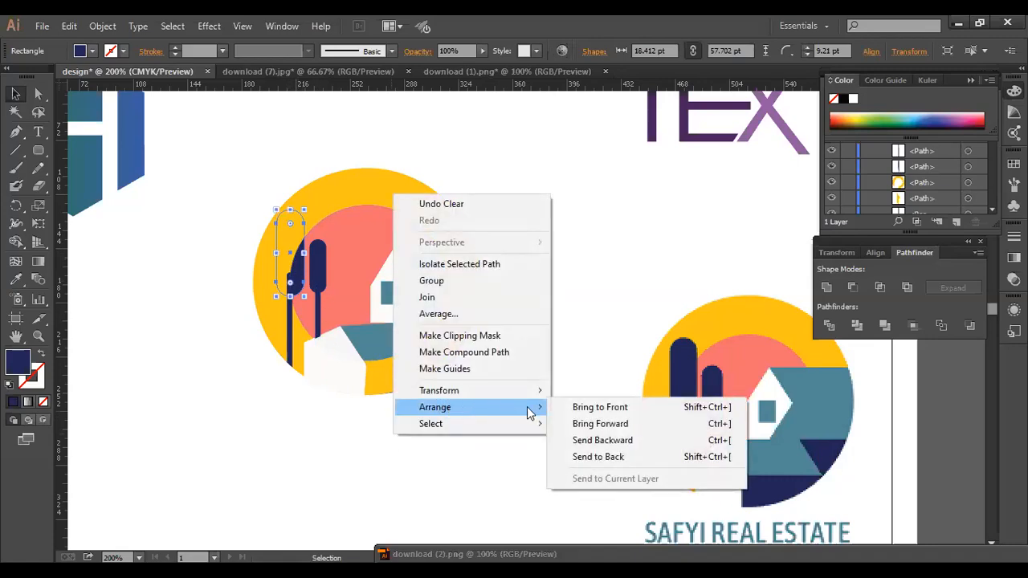
click(570, 408)
click(553, 402)
click(579, 443)
click(560, 438)
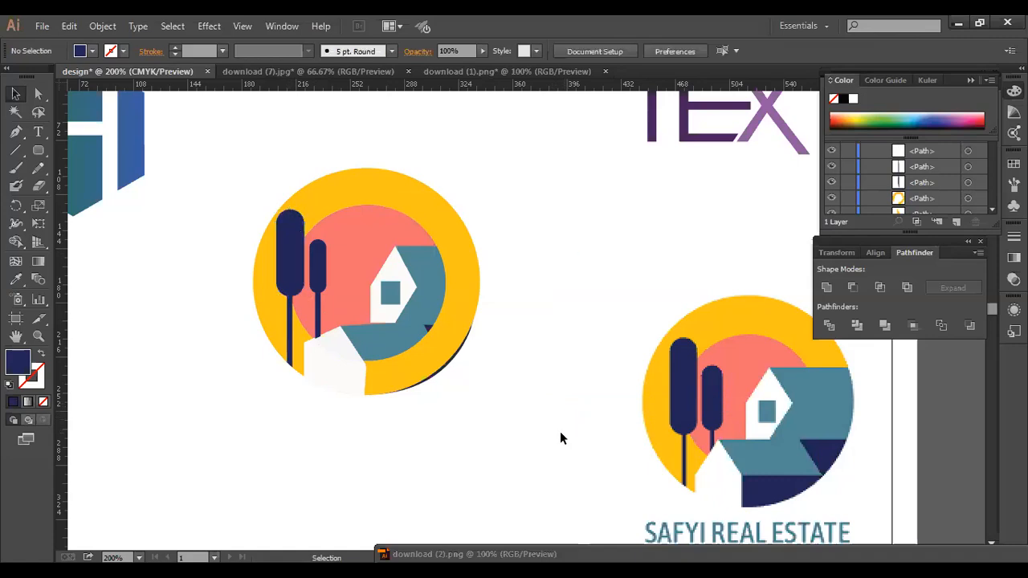
Bring the navy wall shape at the lower right of the circle to the front, over the yellow ring.
click(446, 360)
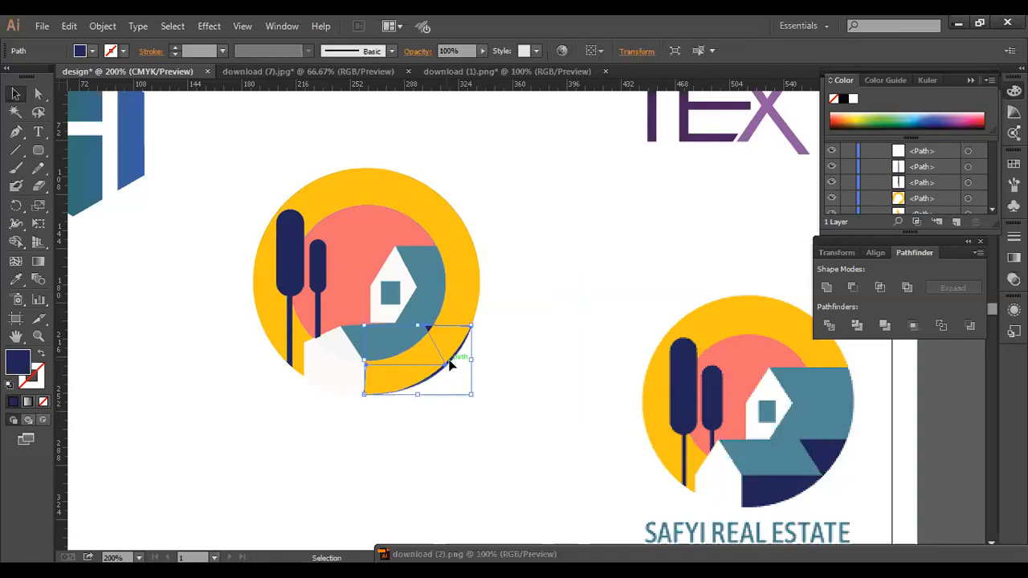
right_click(450, 365)
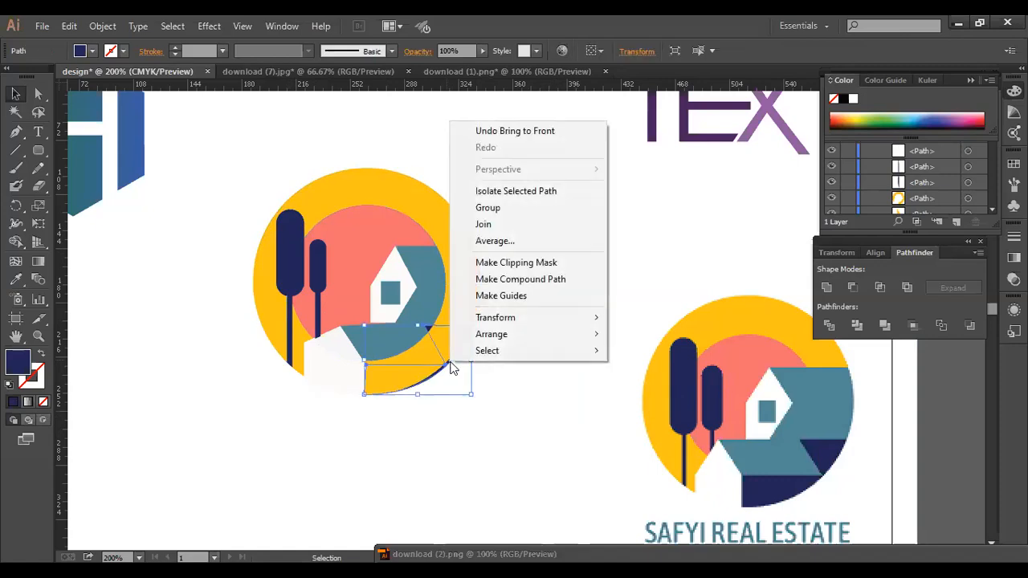
mouse_move(485, 342)
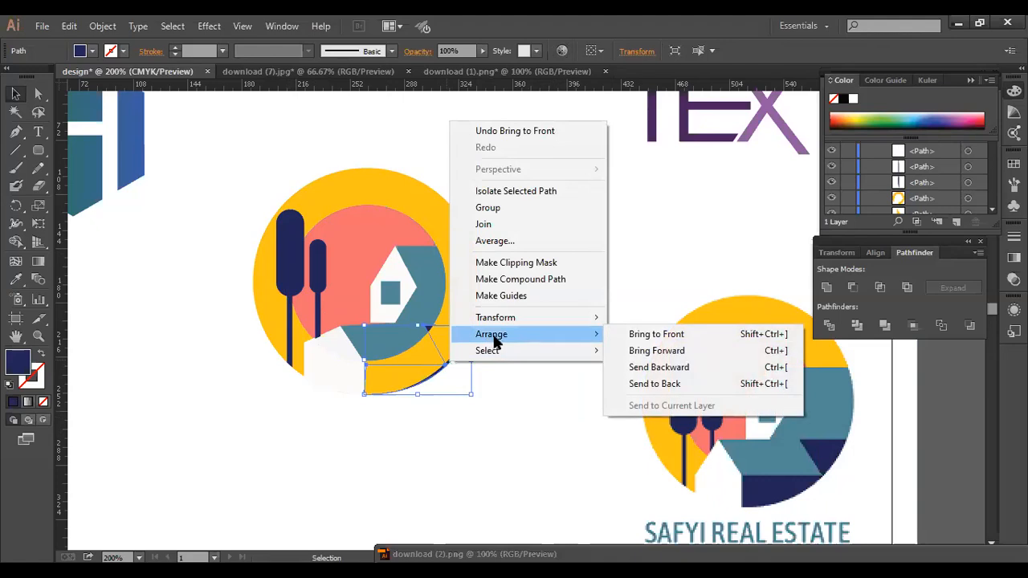
click(615, 335)
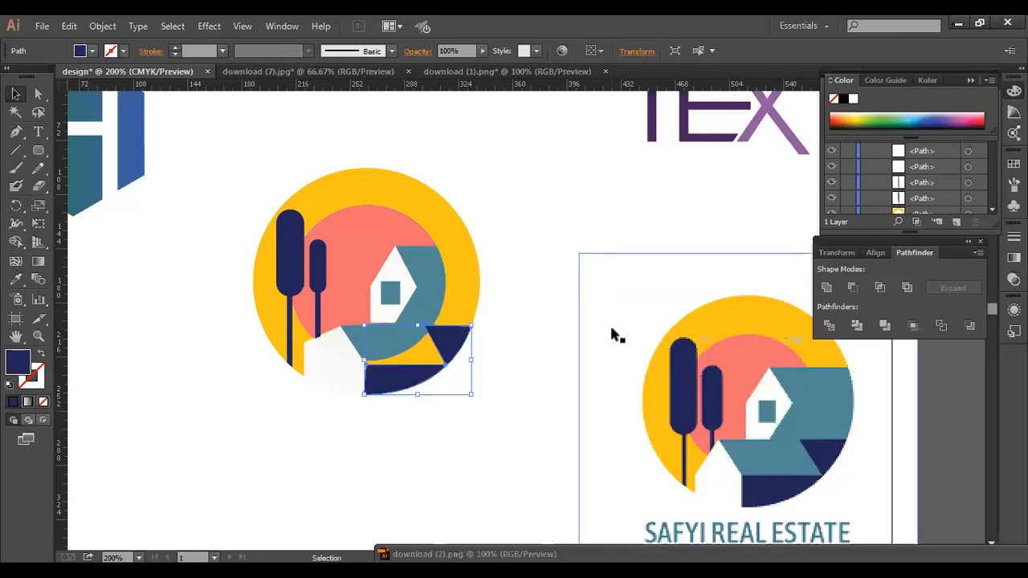
Bring the teal roof shape to the front, over the yellow ring.
click(433, 292)
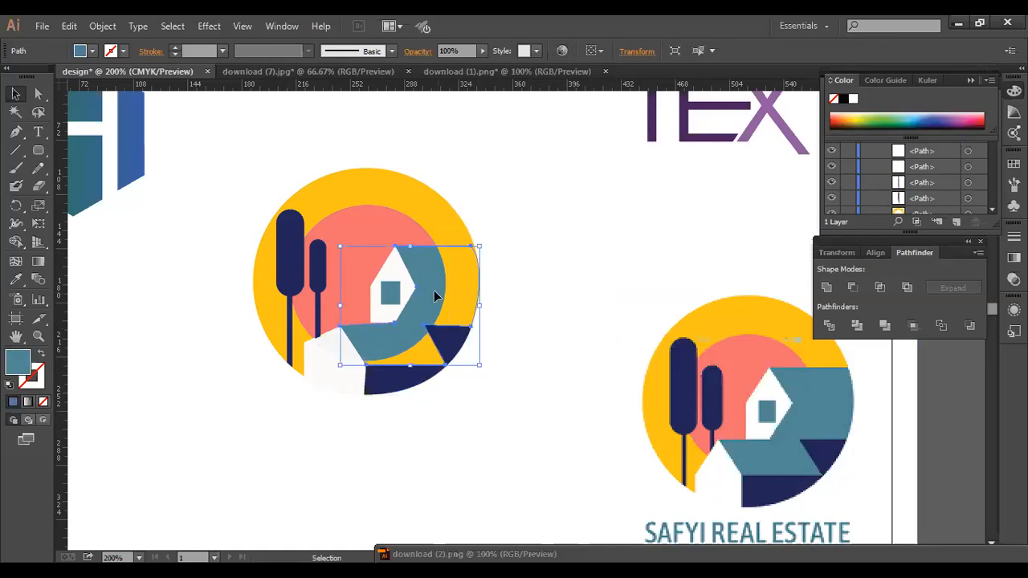
right_click(434, 295)
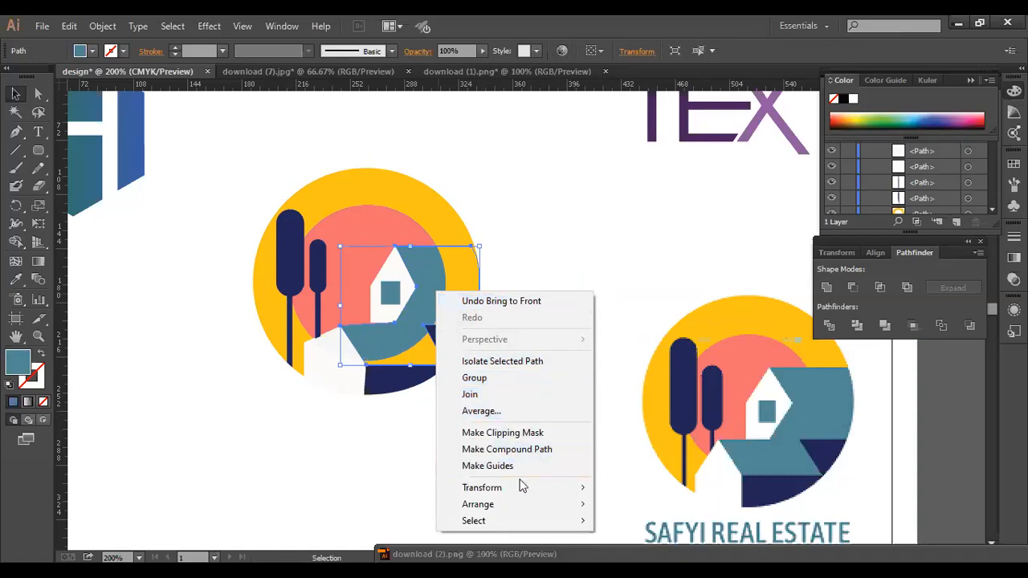
mouse_move(523, 503)
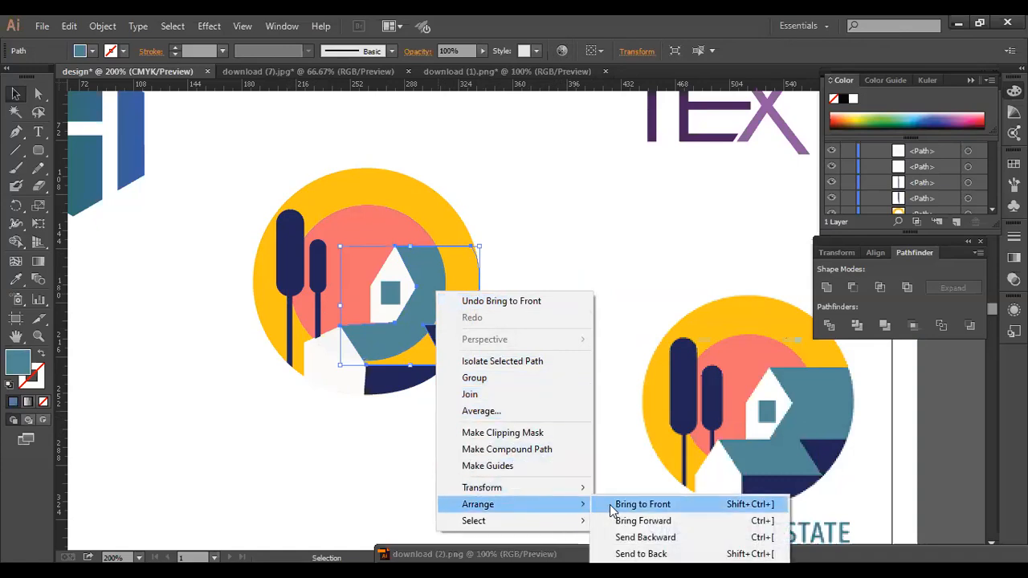
click(612, 507)
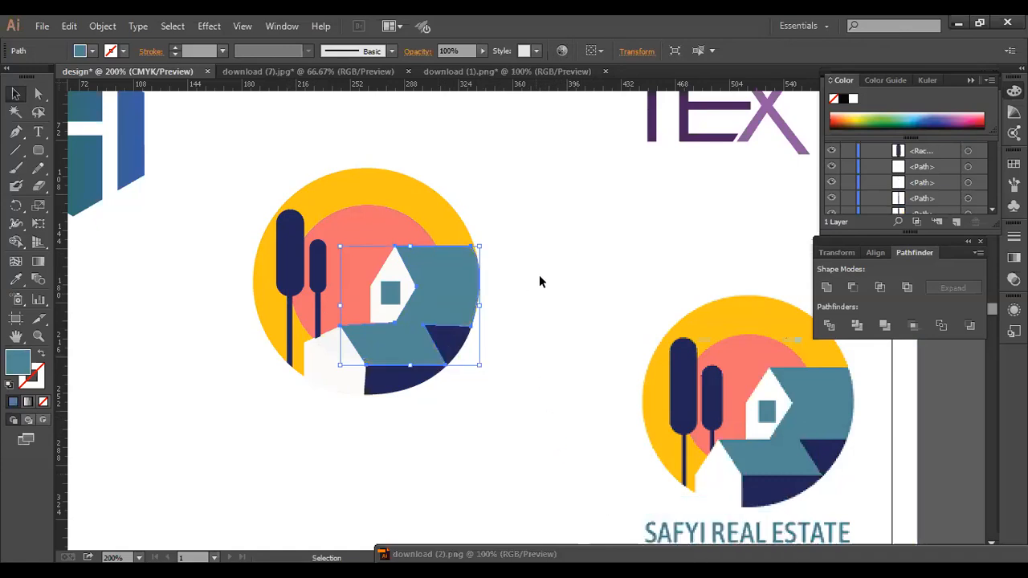
click(538, 187)
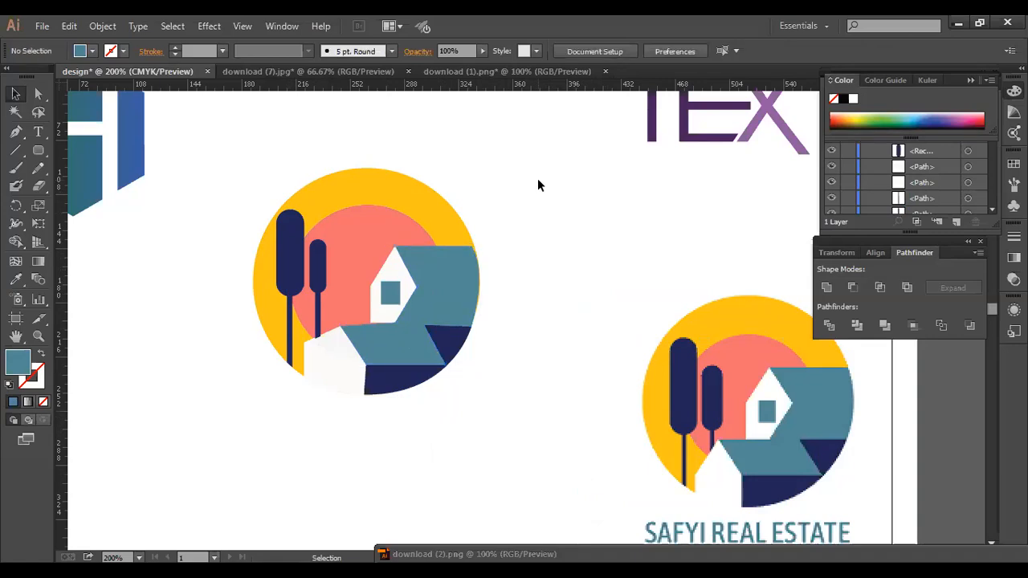
Nudge the teal roof slightly to the right so it covers the yellow sliver at the circle's edge.
click(463, 279)
key(Right)
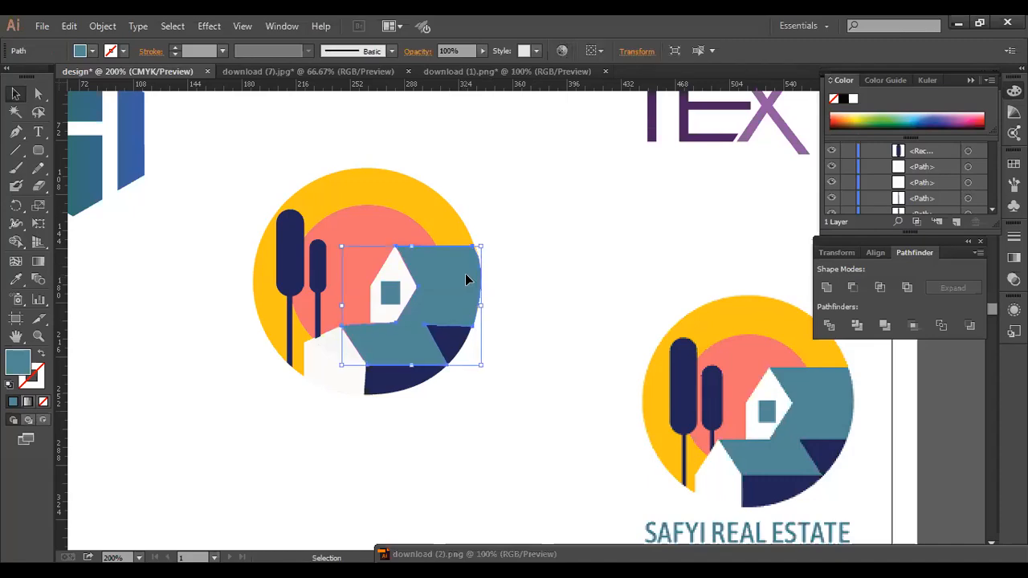
click(563, 212)
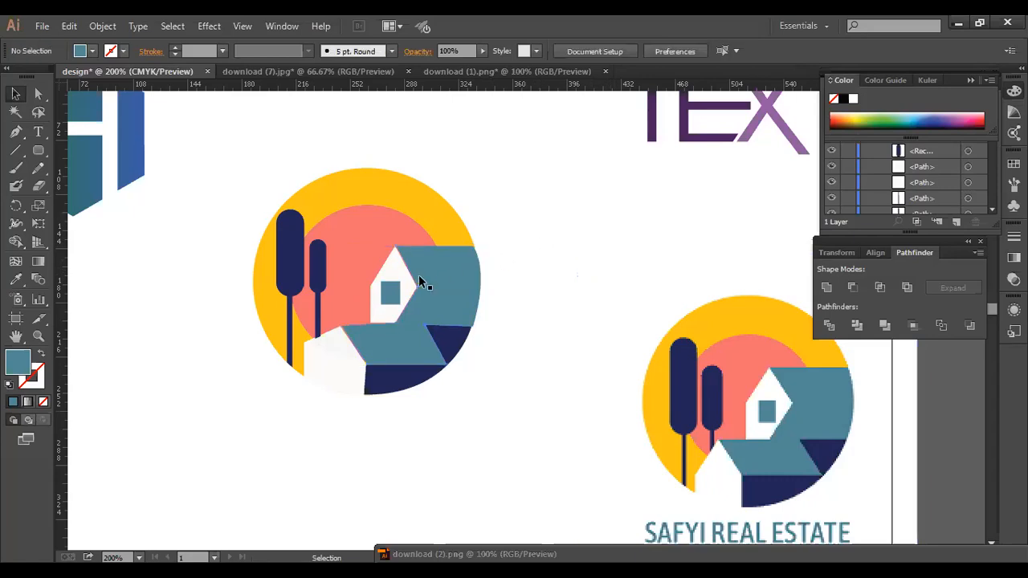
Shift the upper white gable and the upper white piece of the lower house slightly right to meet the teal roof.
click(405, 277)
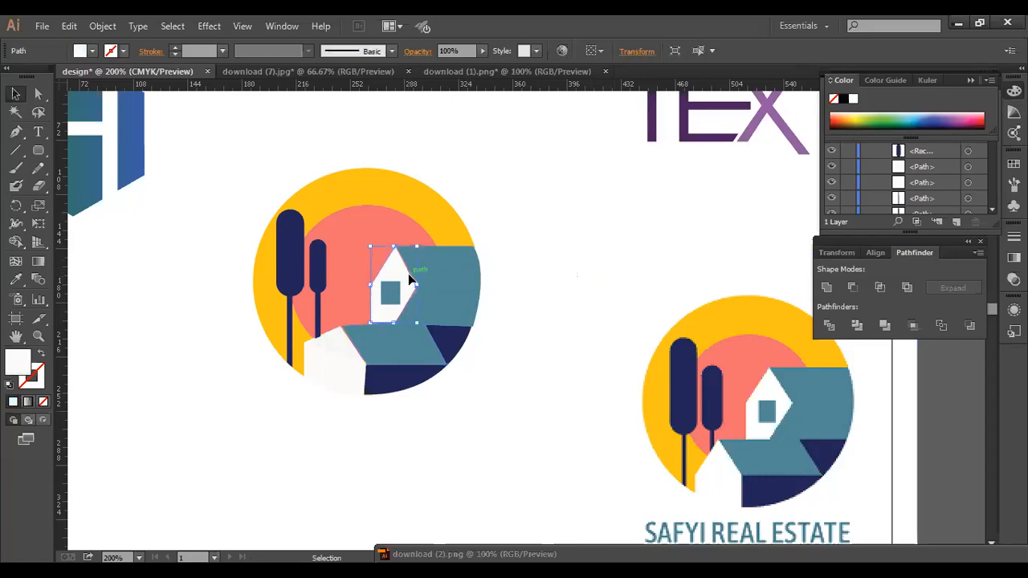
drag(410, 278, 413, 280)
click(344, 359)
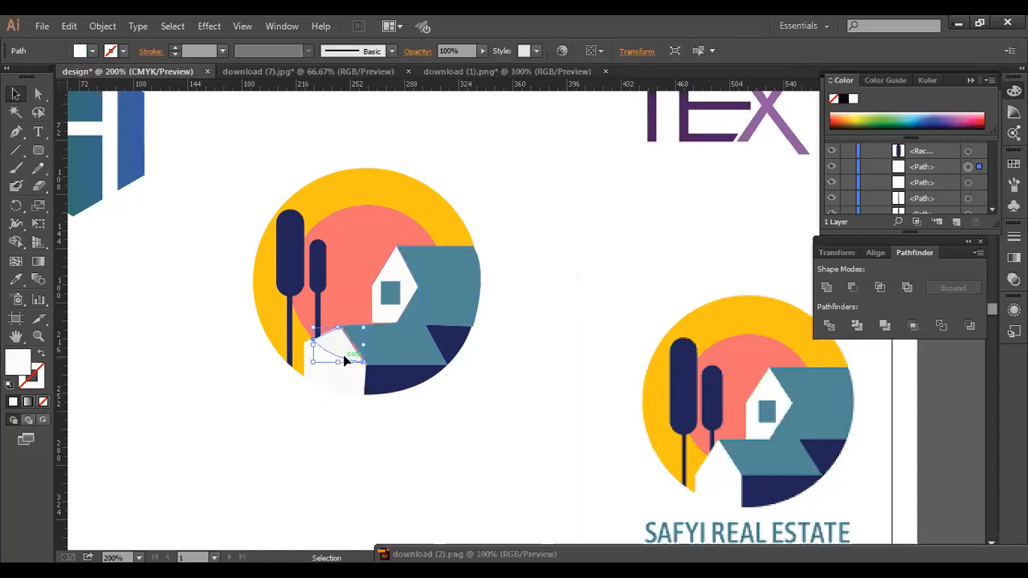
drag(343, 371, 361, 370)
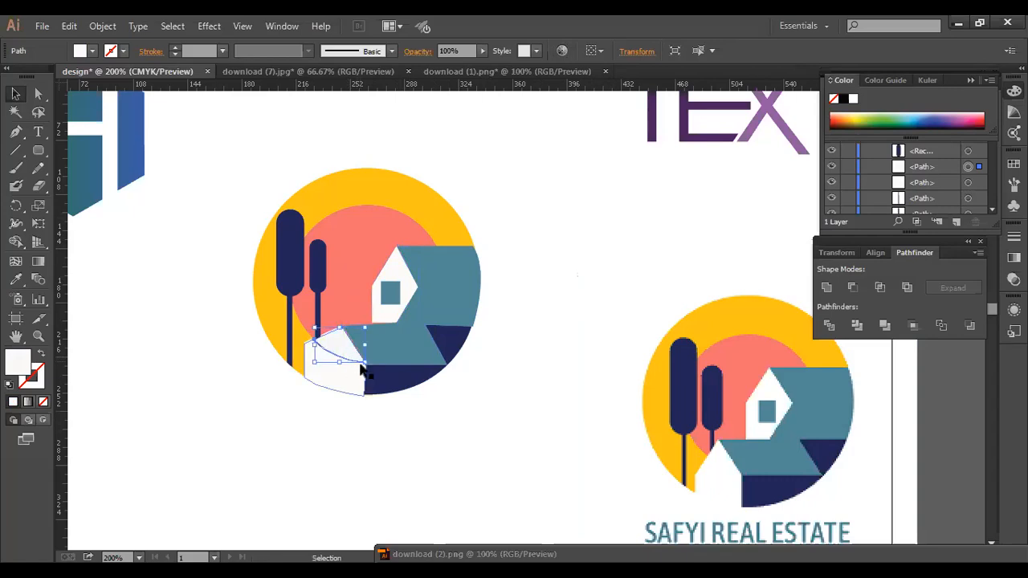
click(567, 257)
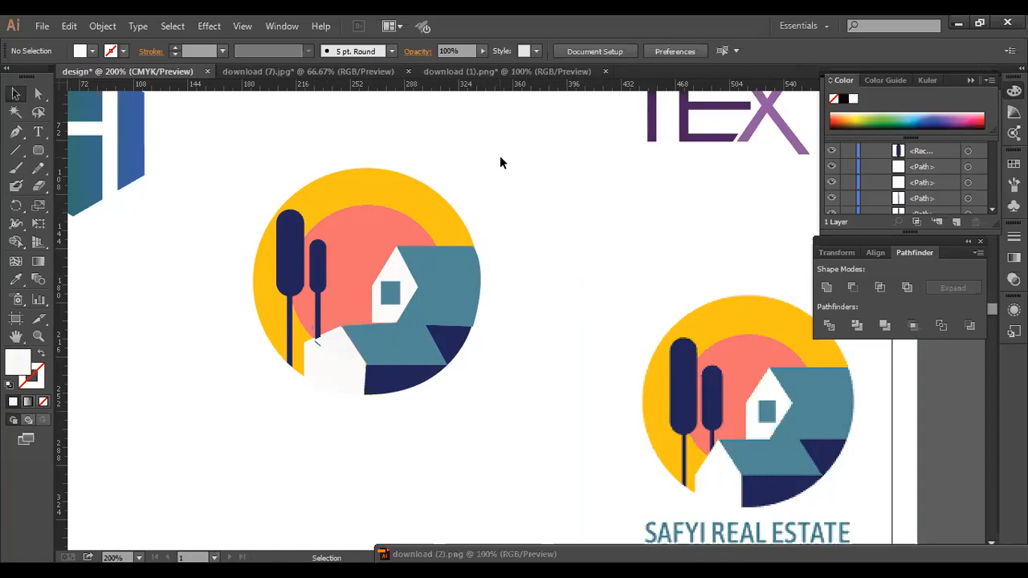
Group all the shapes of the house-and-trees logo.
drag(425, 158, 280, 384)
right_click(338, 338)
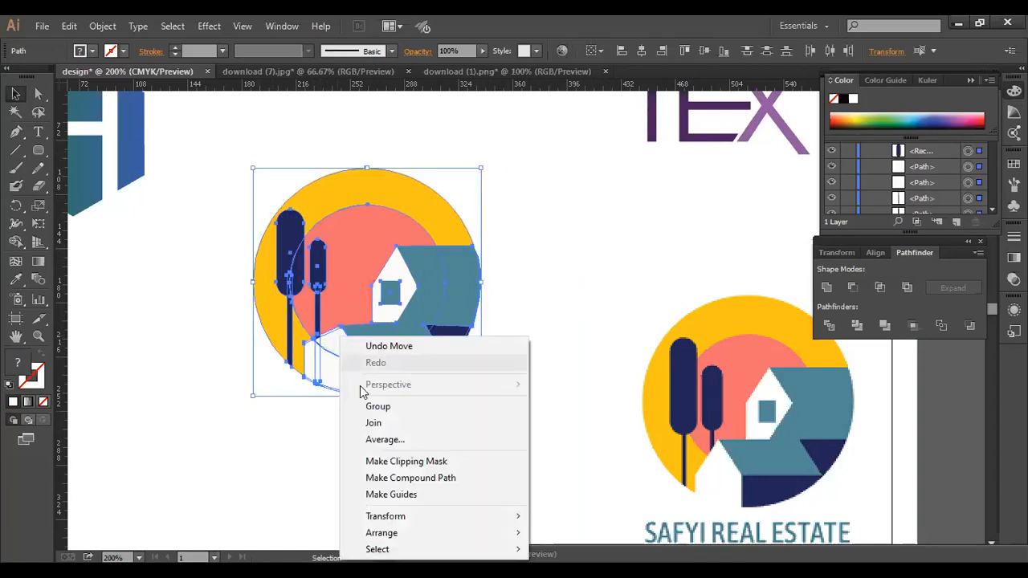
click(376, 409)
click(521, 412)
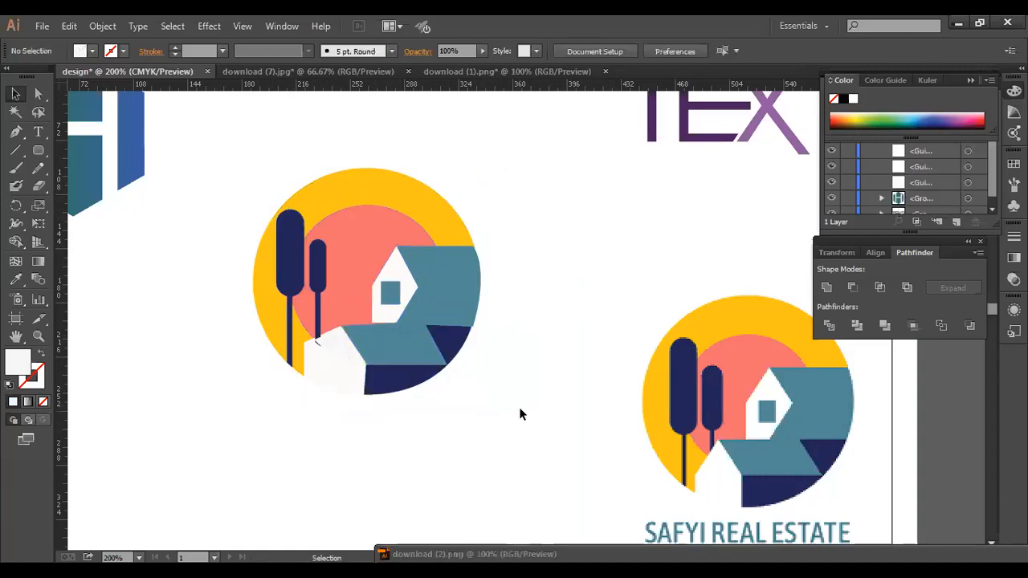
Scale the logo group proportionally about its centre to roughly half its size.
click(413, 281)
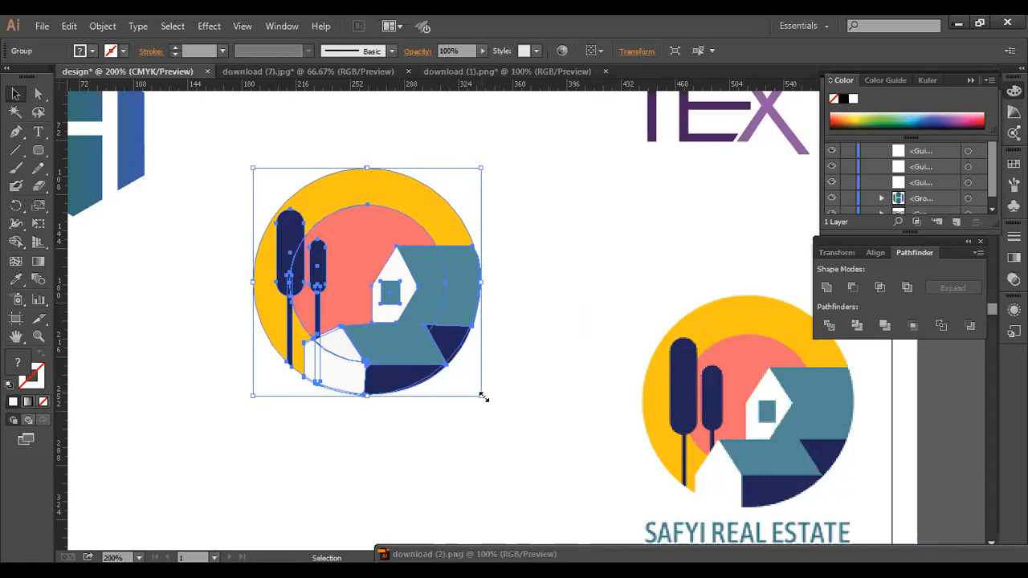
drag(482, 396, 420, 332)
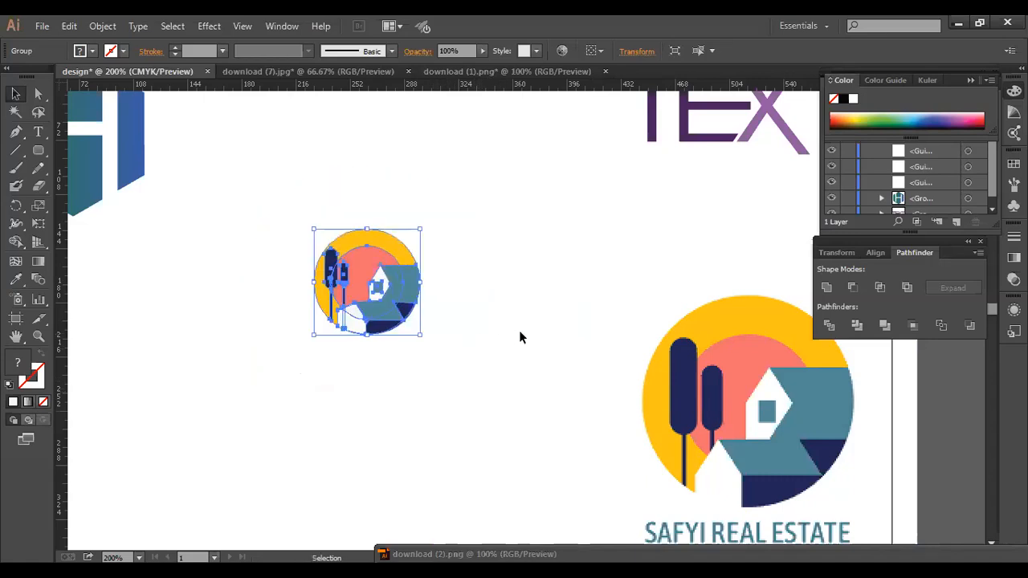
click(541, 349)
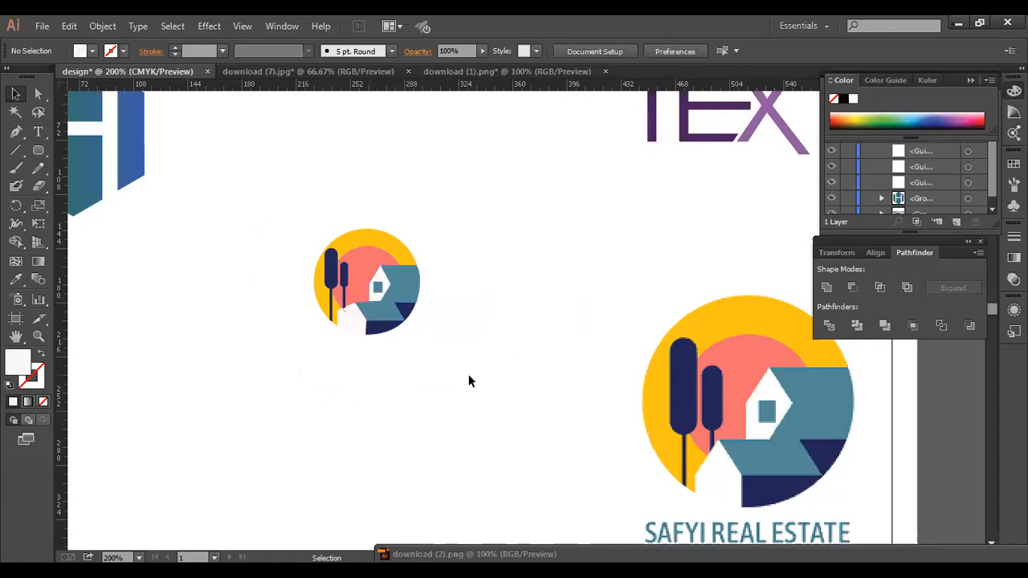
Move the small logo up between the H and TEXT logos, and delete the SAFYI REAL ESTATE reference image.
drag(358, 297, 477, 303)
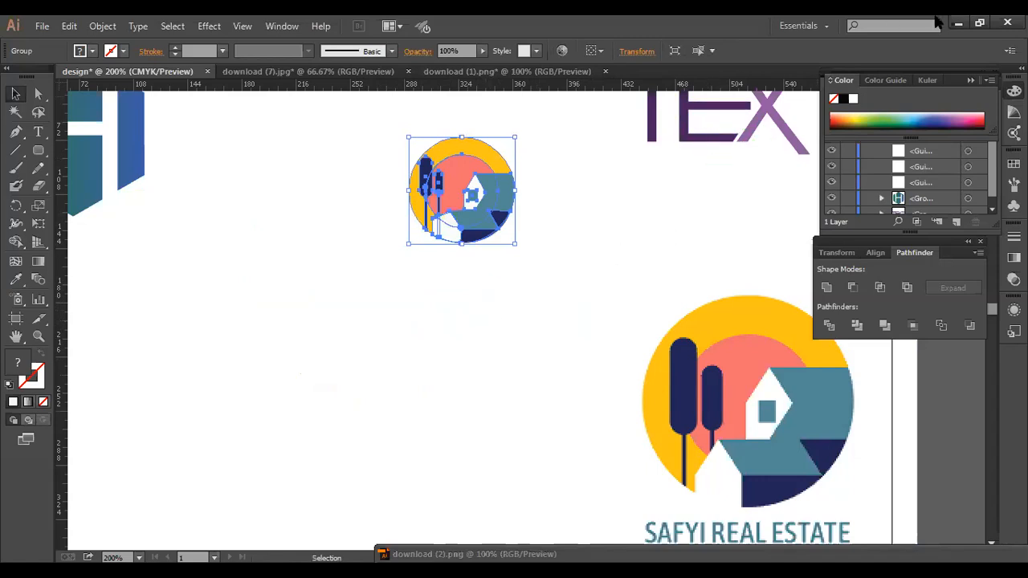
click(689, 359)
key(Delete)
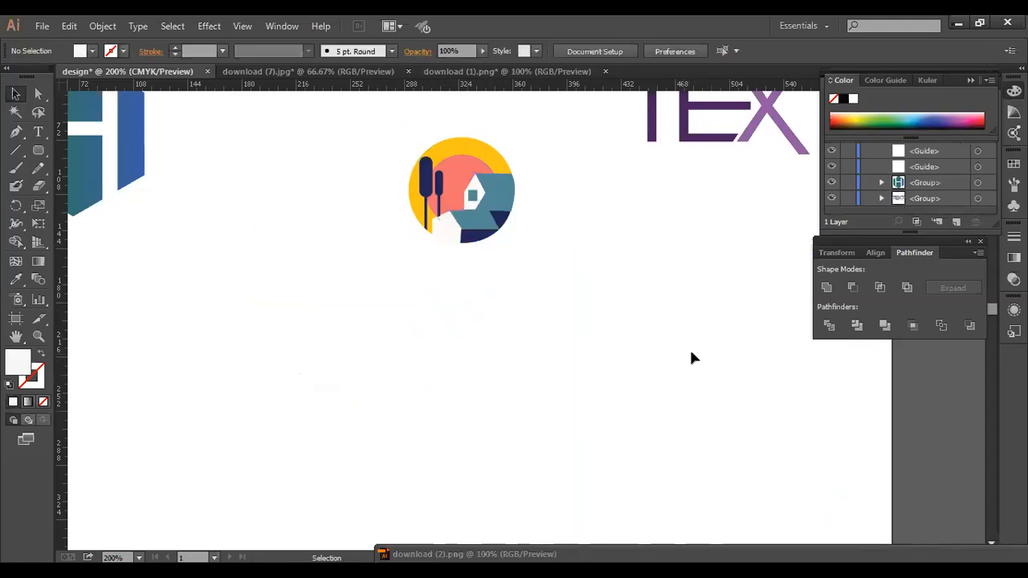
Move the house-and-trees logo down to the right side of the artboard, well below the TEXT logo.
key(ctrl+minus)
key(ctrl+minus)
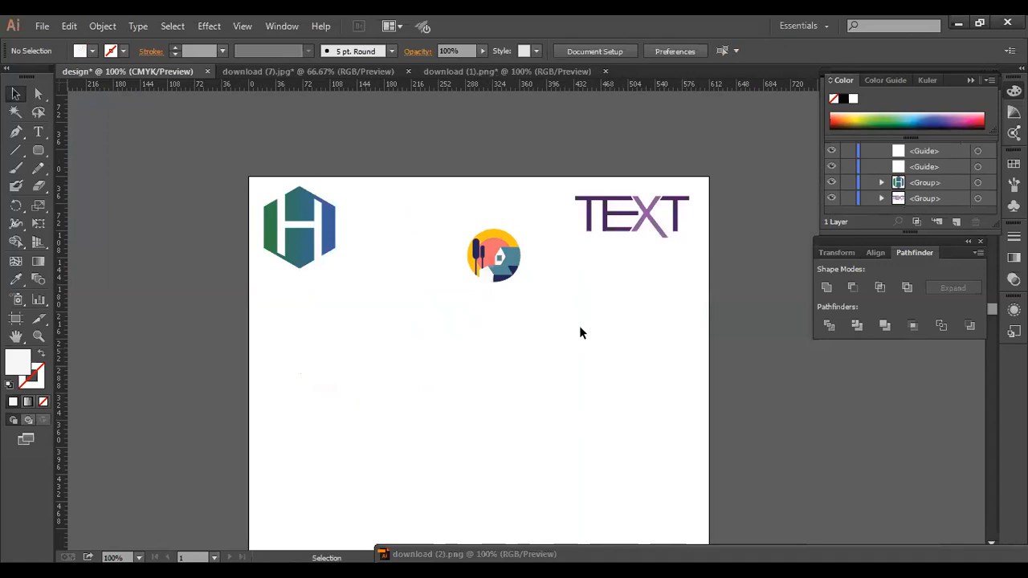
click(499, 258)
drag(499, 258, 663, 511)
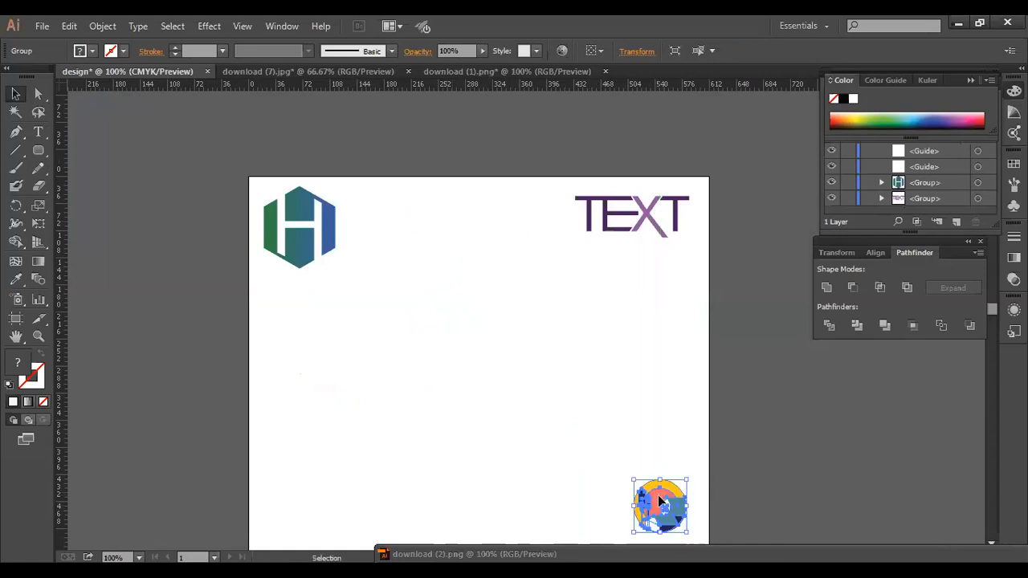
click(615, 432)
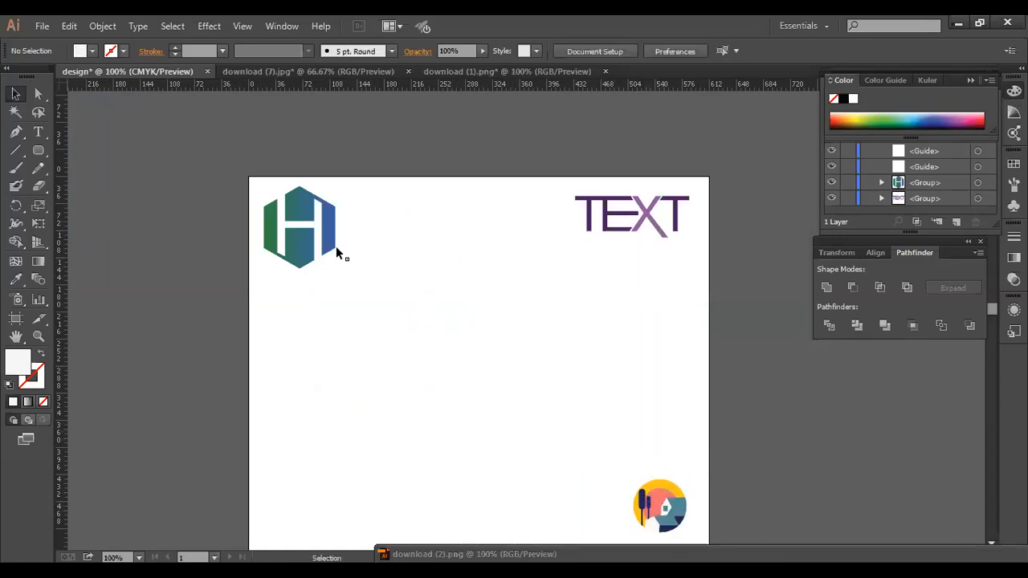
Enlarge the H logo proportionally from its upper corner until it fills over half the artboard's width.
click(309, 236)
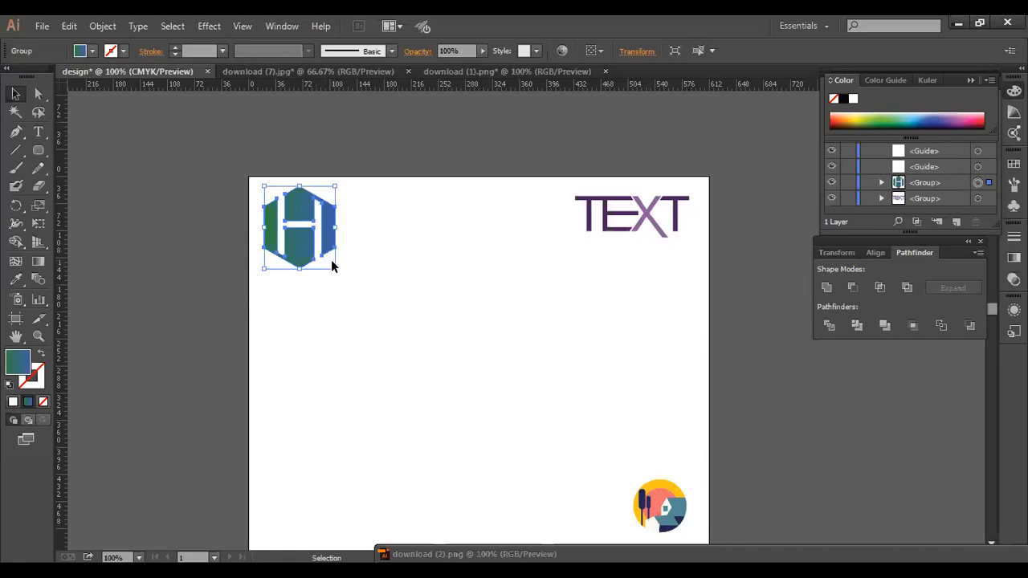
drag(335, 269, 518, 466)
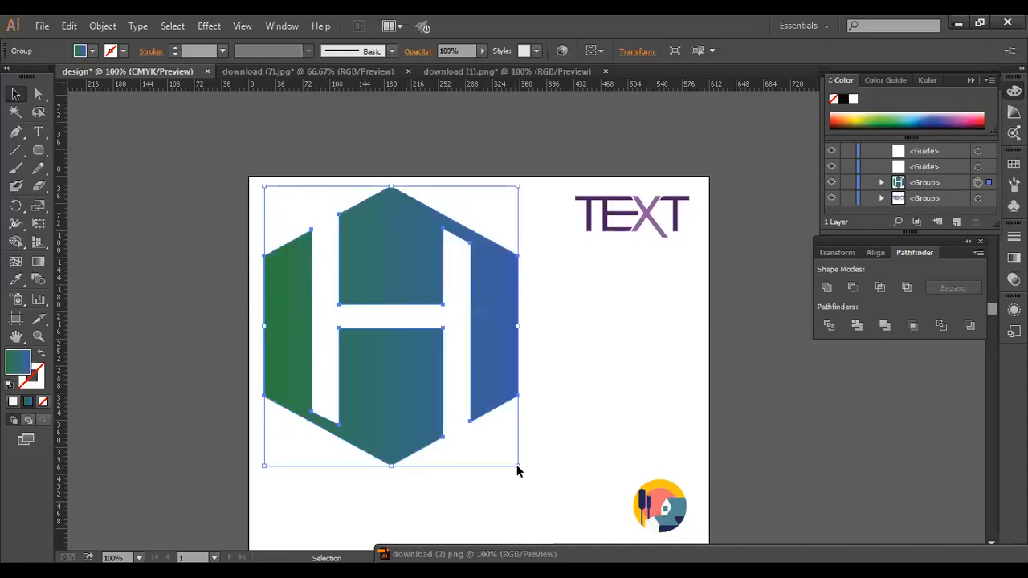
click(546, 445)
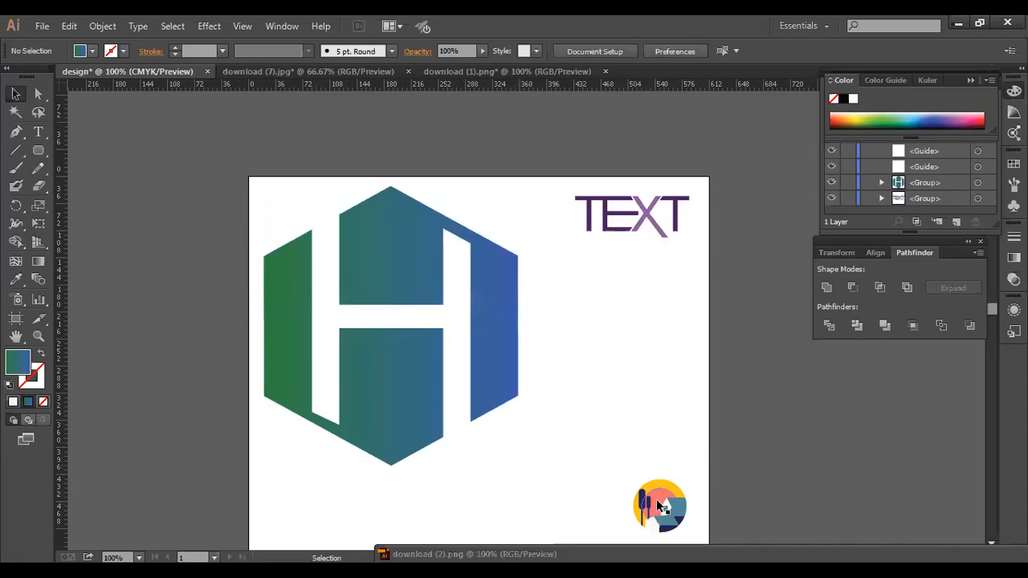
Try stretching the enlarged H logo horizontally past the artboard's edge, and undo the distortion.
click(669, 522)
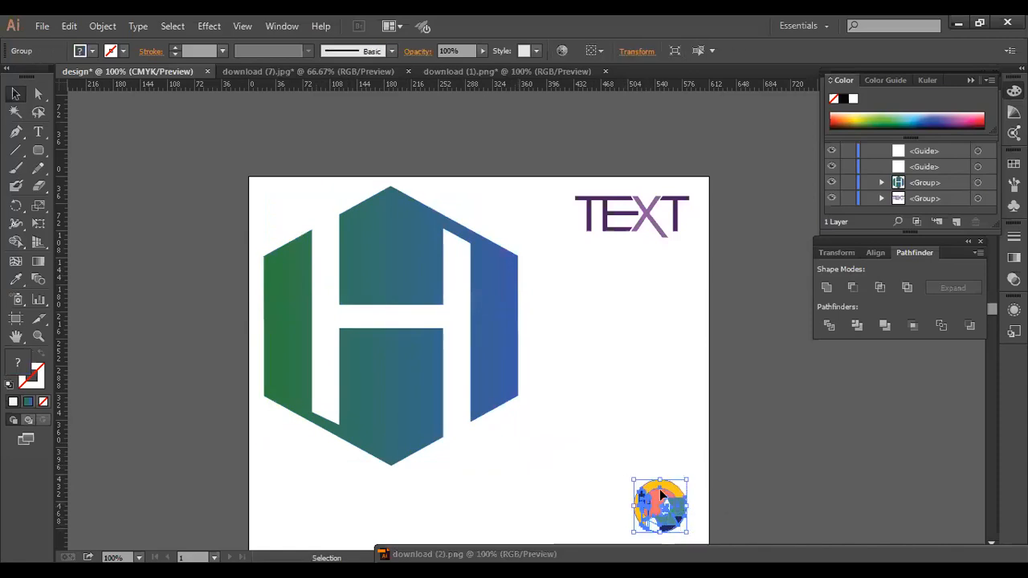
click(417, 309)
click(383, 254)
drag(513, 464, 542, 455)
click(482, 404)
drag(516, 466, 766, 459)
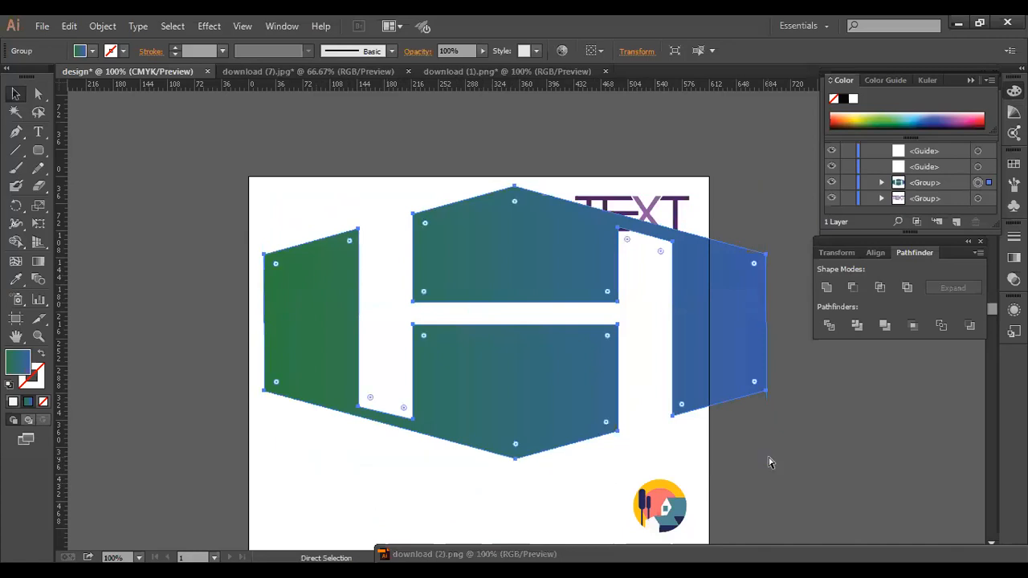
key(ctrl+z)
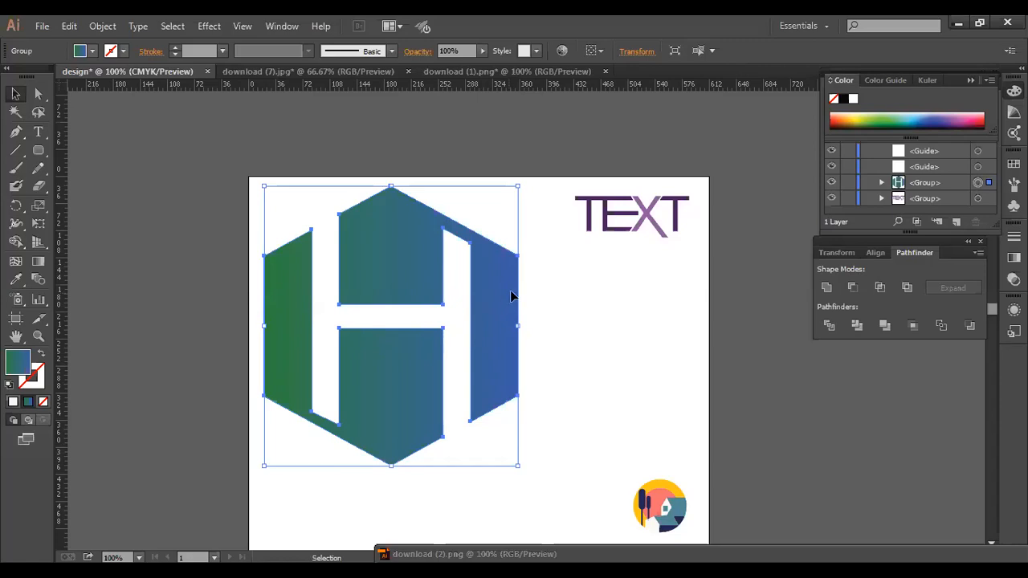
Move the house-and-trees logo up beneath the TEXT logo and enlarge it about its centre to fill the space beside the H.
drag(633, 475, 588, 298)
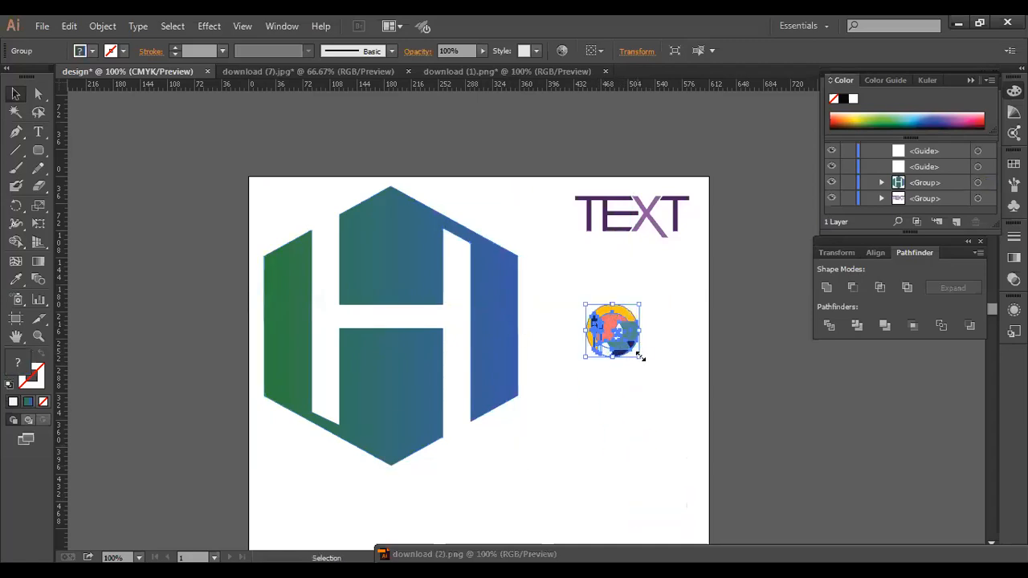
drag(640, 356, 682, 412)
click(687, 445)
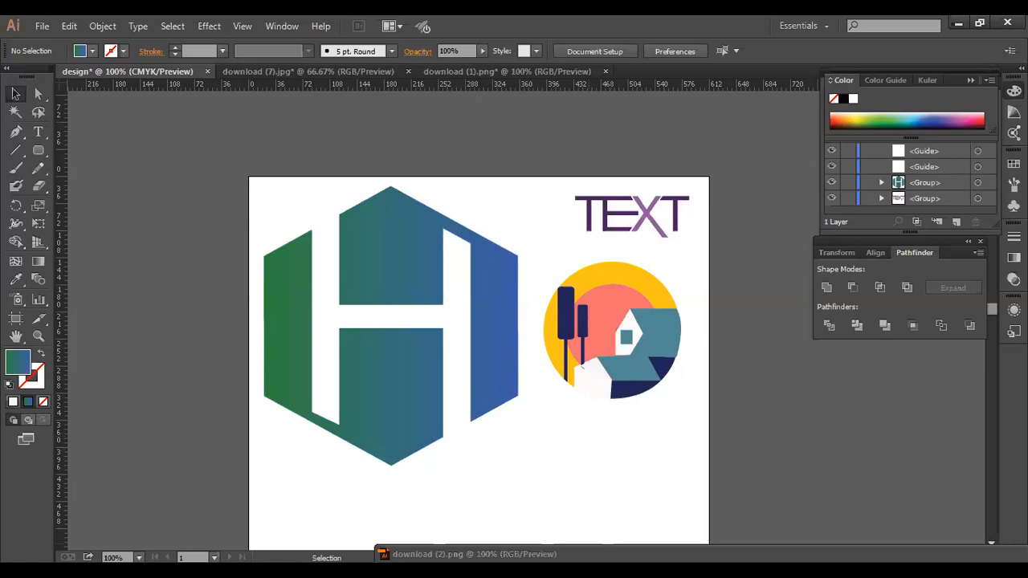
drag(610, 554, 418, 312)
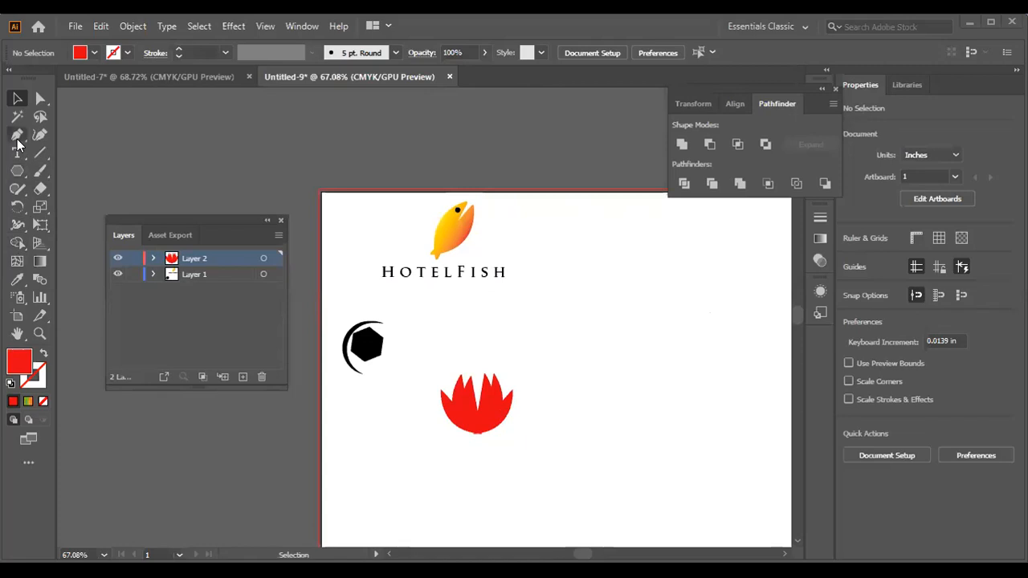
Draw a closed red curved sliver with the Pen tool in the empty area beside the HotelFish logo as the fish's first half.
key(p)
click(638, 287)
drag(585, 353, 583, 410)
click(586, 352)
drag(638, 288, 637, 336)
key(v)
Place a mirrored second sliver beside the first, rotate it to about 316.74°, and move it close to the first sliver.
mouse_move(664, 336)
mouse_down()
mouse_move(586, 309)
mouse_move(668, 338)
mouse_up()
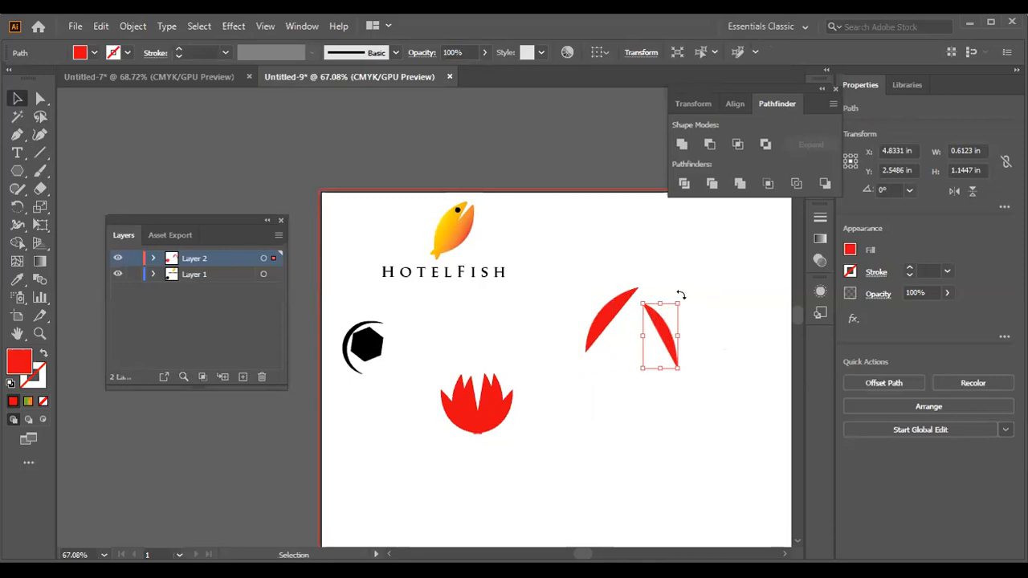
drag(698, 302, 711, 319)
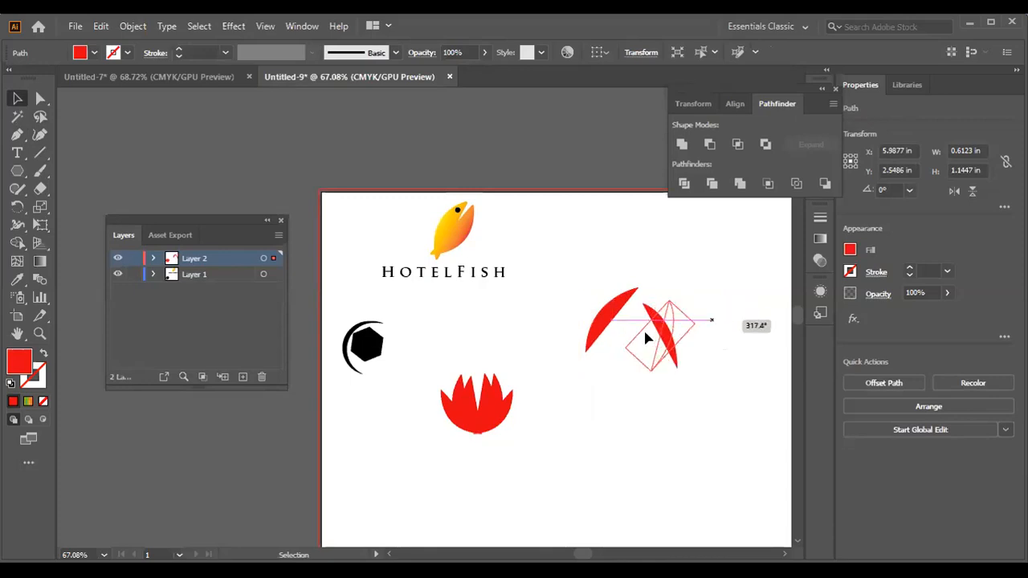
click(721, 337)
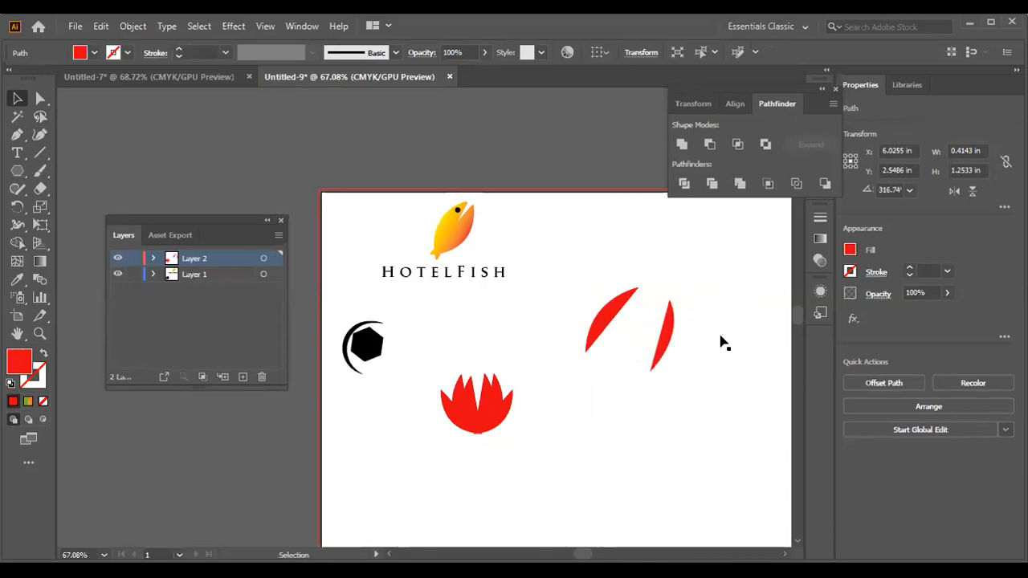
click(663, 338)
mouse_move(644, 334)
mouse_down()
mouse_move(616, 323)
mouse_move(632, 336)
mouse_up()
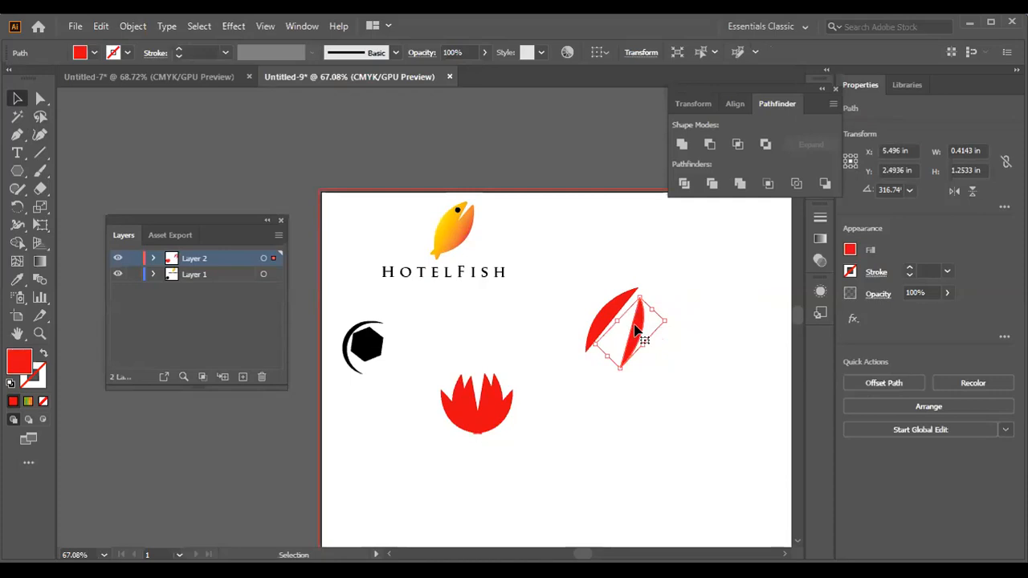
right_click(637, 330)
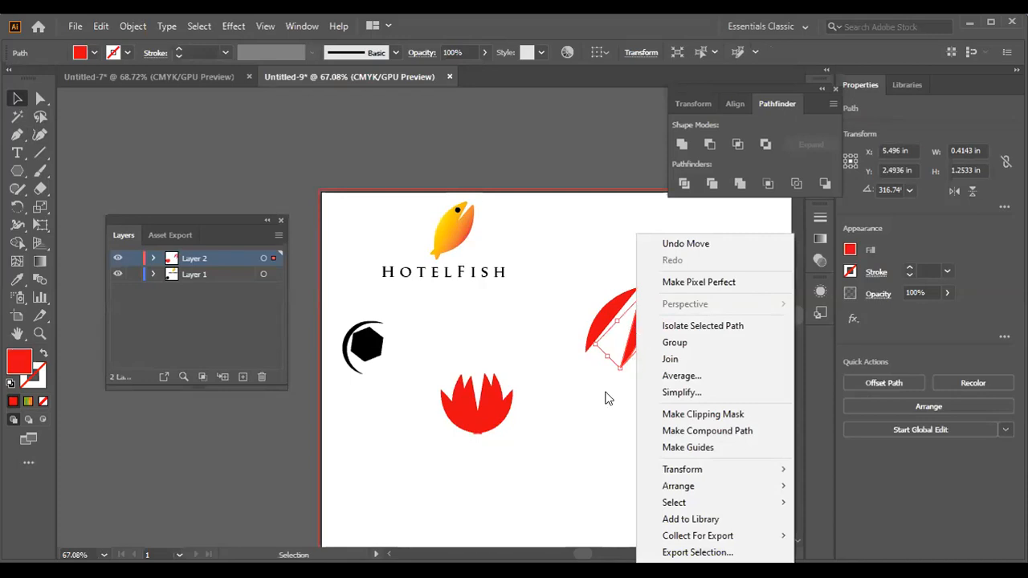
mouse_move(707, 468)
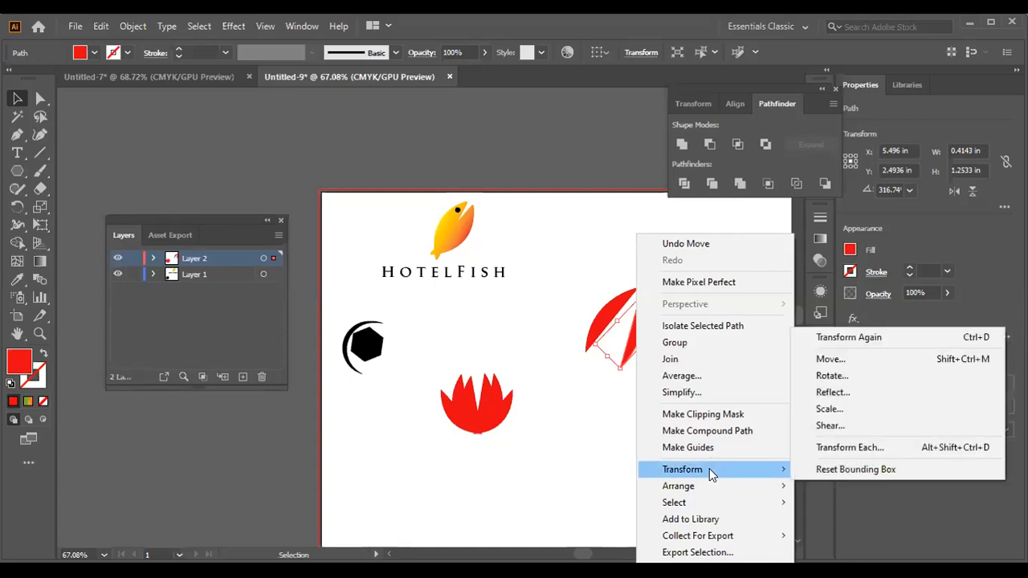
click(594, 462)
Rotate the second sliver to about 282.41° under the first so their tails meet, and enlarge it to about 1.46 × 1.25 in.
drag(625, 338, 608, 329)
mouse_move(645, 301)
mouse_down()
mouse_move(675, 331)
mouse_move(640, 298)
mouse_move(649, 283)
mouse_up()
click(671, 323)
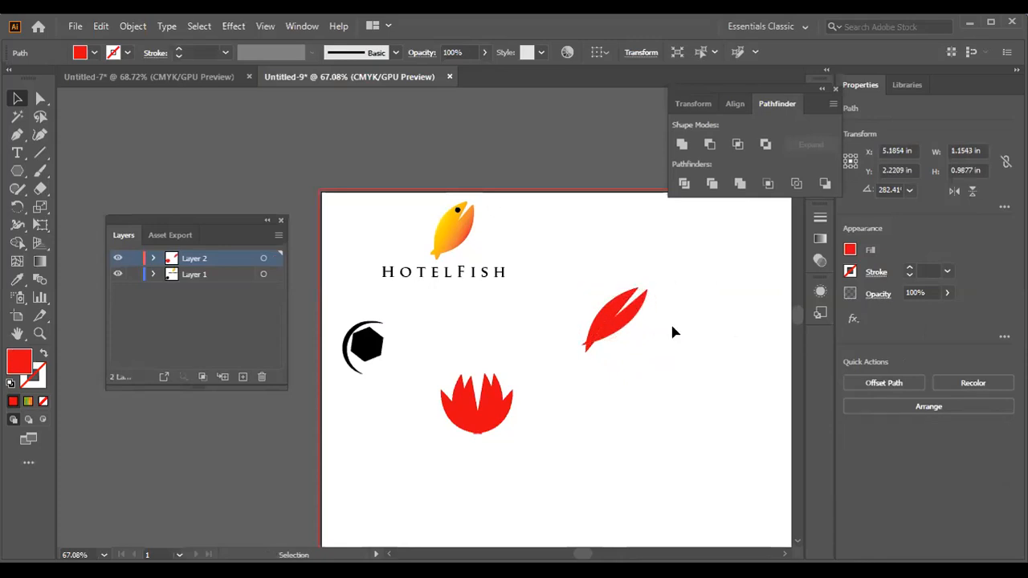
click(625, 317)
drag(626, 317, 680, 326)
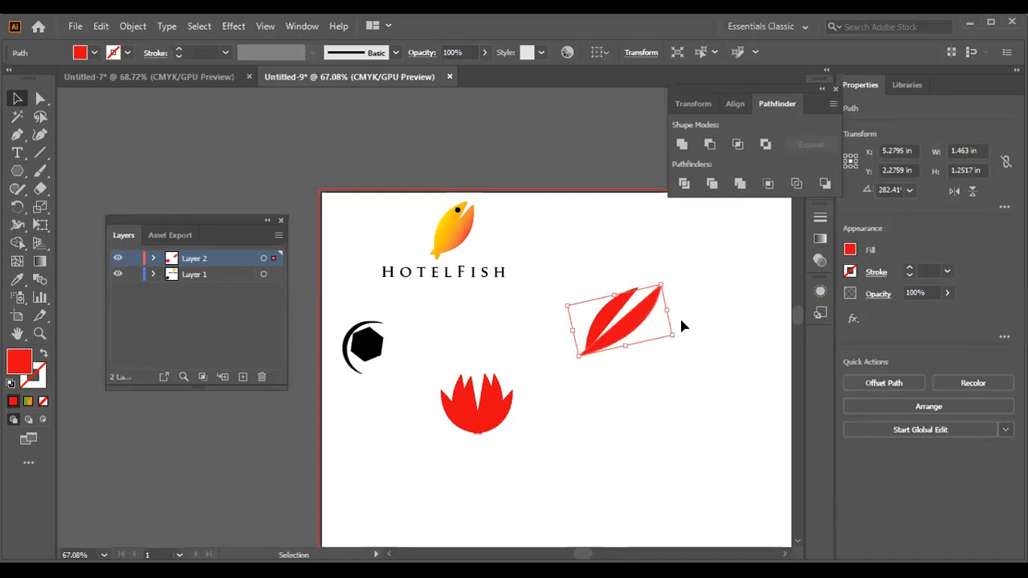
Enlarge the first sliver to about 0.95 × 1.38 in, rotate it about 4.66°, and shift it so the tails cross like a fish tail.
click(611, 317)
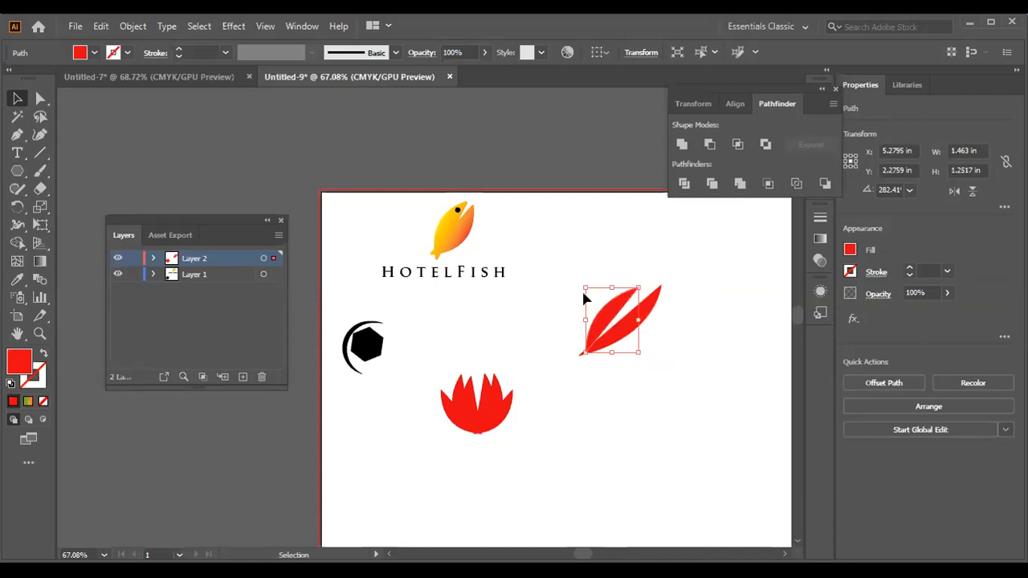
drag(584, 287, 578, 277)
drag(610, 313, 622, 318)
drag(650, 275, 651, 268)
drag(662, 343, 611, 324)
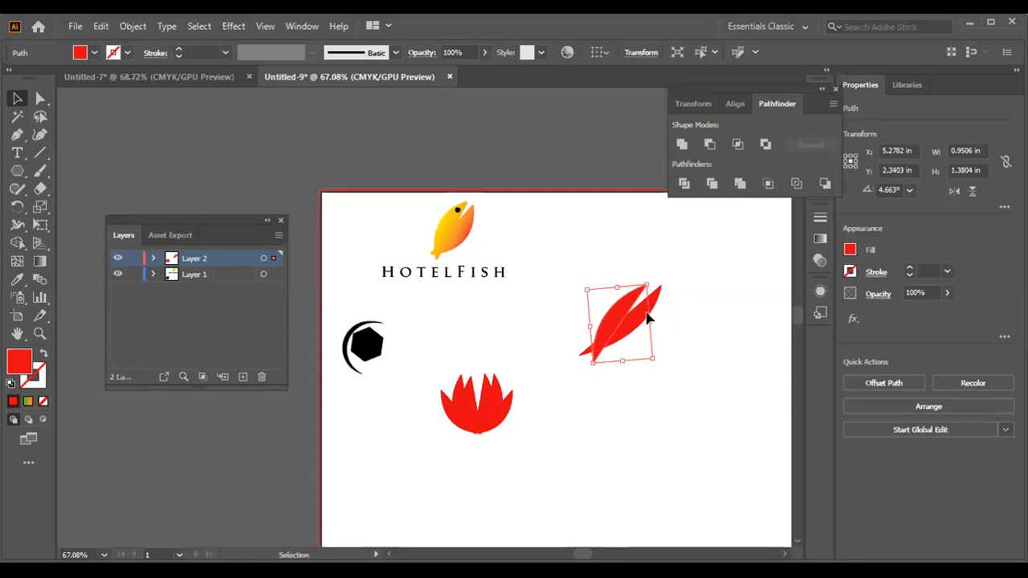
click(719, 361)
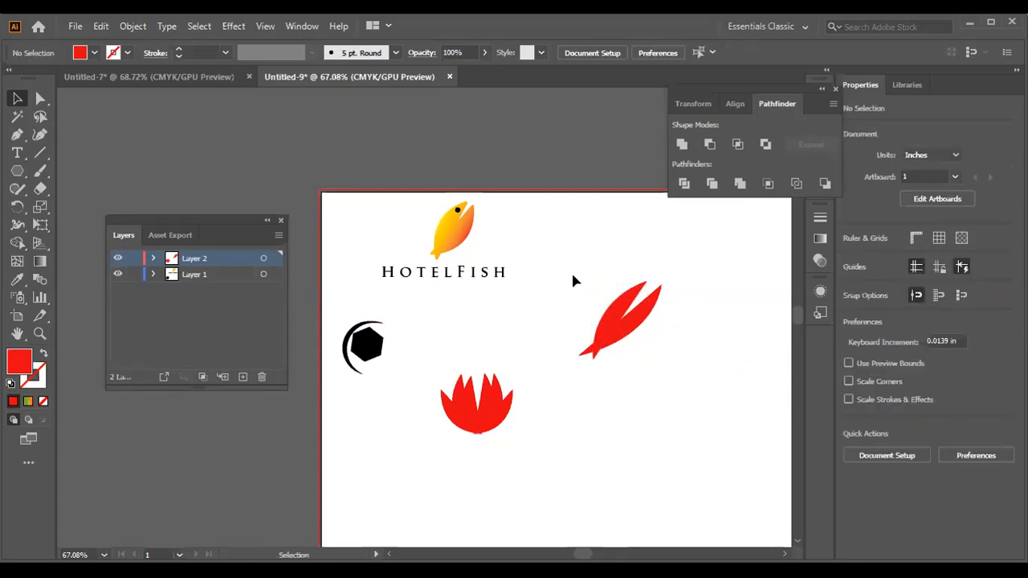
drag(573, 275, 699, 376)
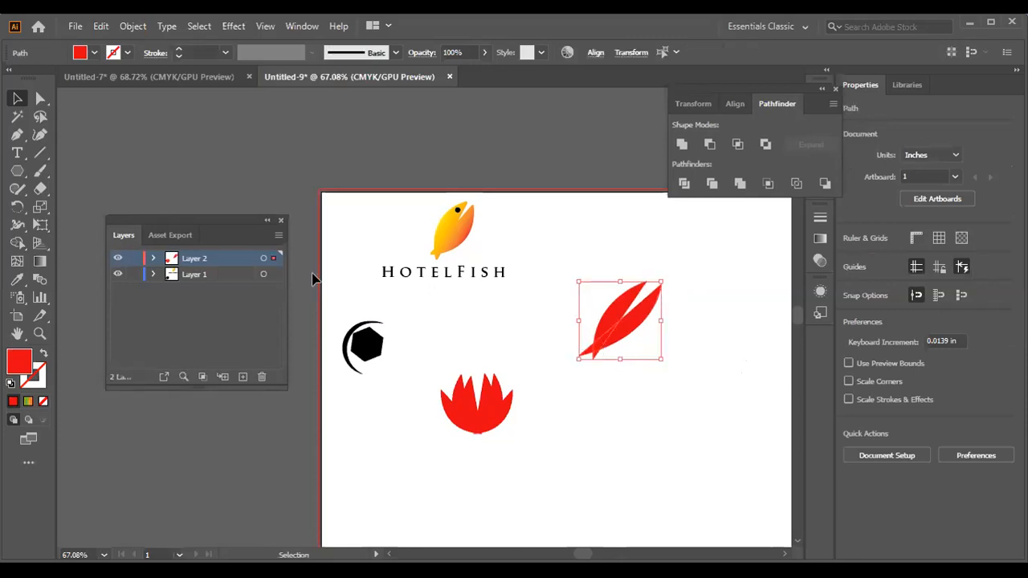
key(a)
mouse_move(592, 352)
mouse_down()
mouse_move(604, 346)
mouse_move(583, 360)
mouse_up()
click(578, 355)
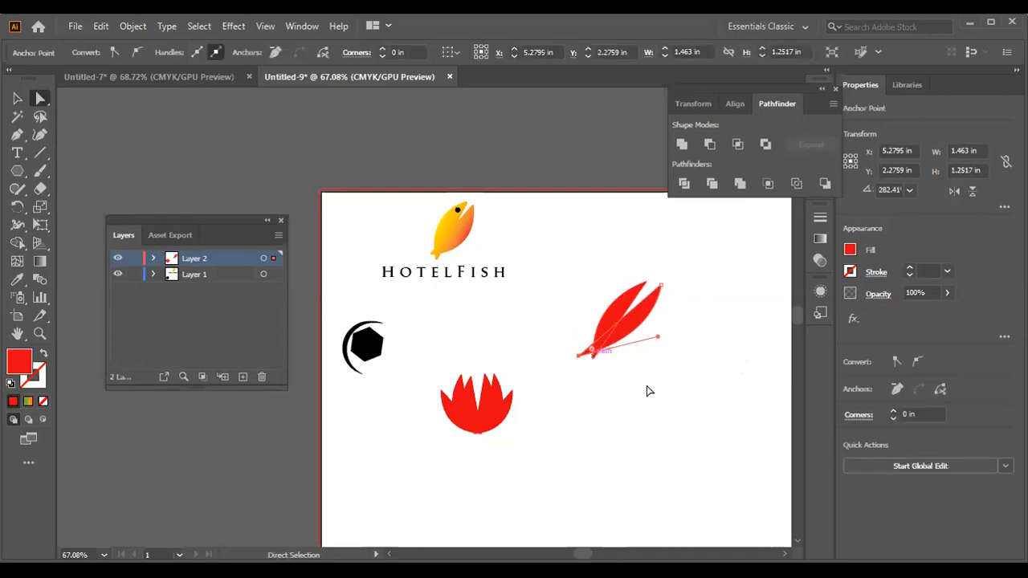
click(545, 307)
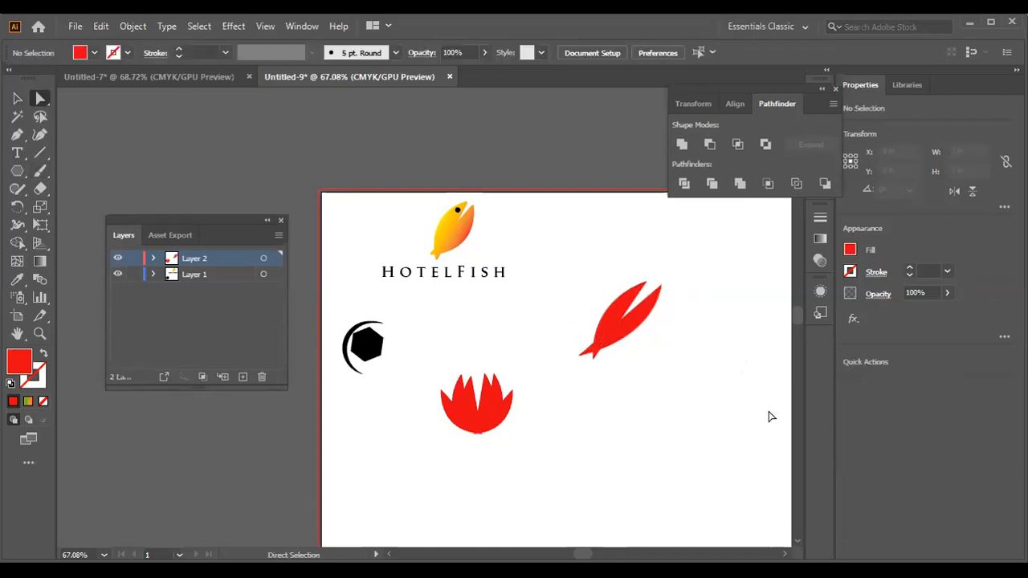
click(578, 355)
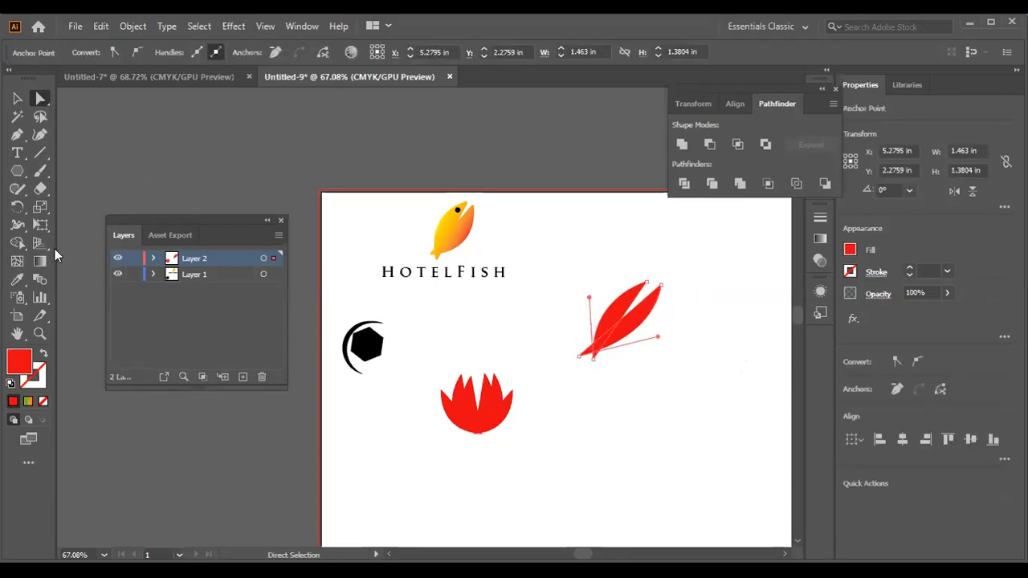
double_click(17, 363)
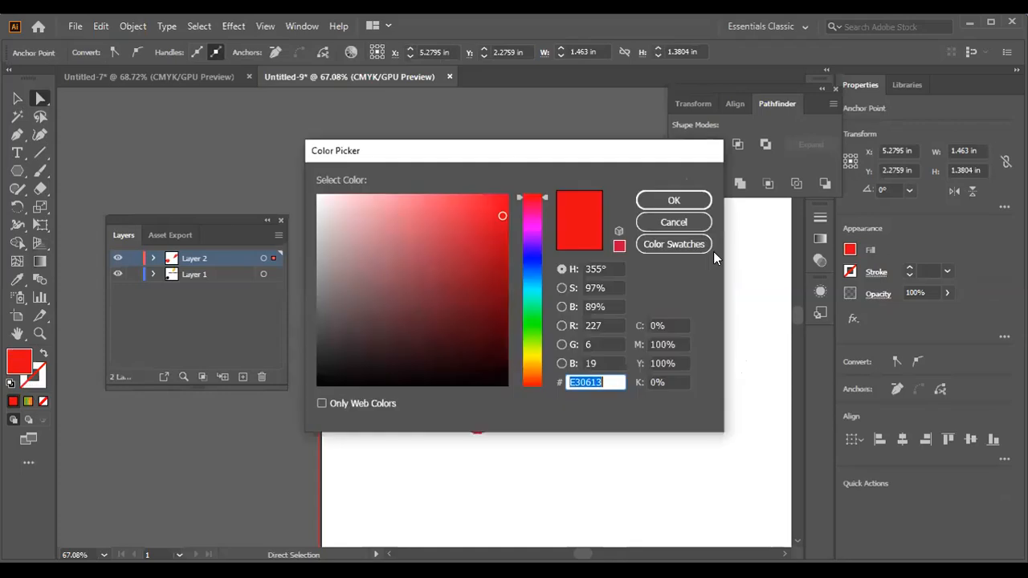
click(674, 222)
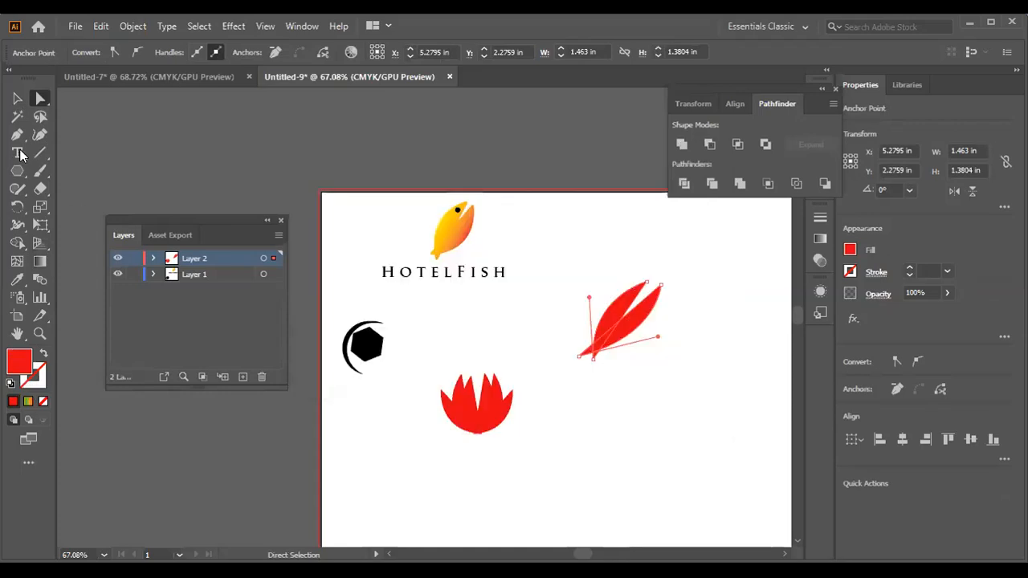
click(19, 137)
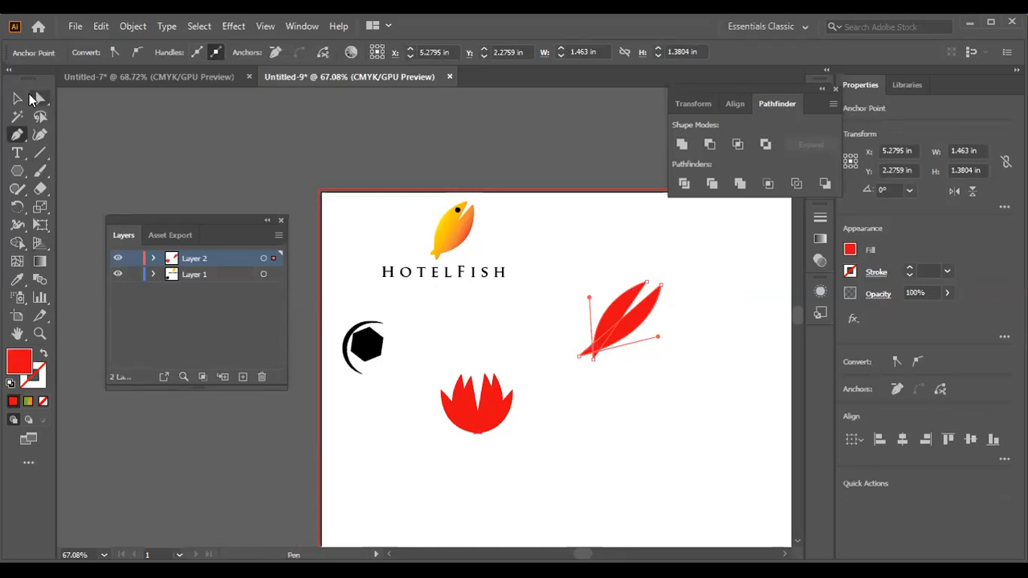
click(17, 99)
click(105, 332)
Move both slivers of the red fish down together, level with the red flower shape.
drag(753, 433, 576, 262)
drag(628, 320, 631, 412)
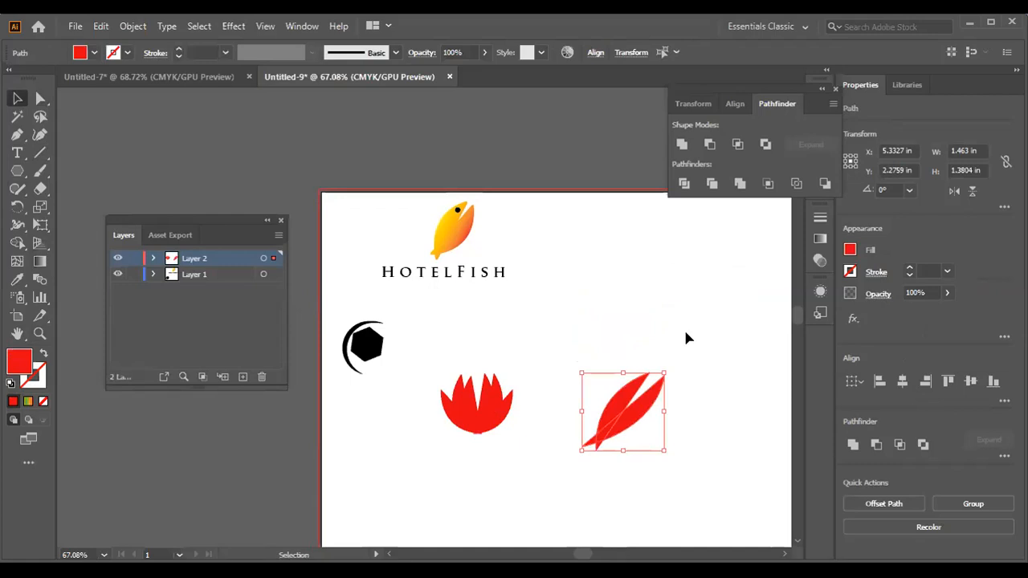
click(709, 401)
drag(584, 368, 718, 400)
click(670, 387)
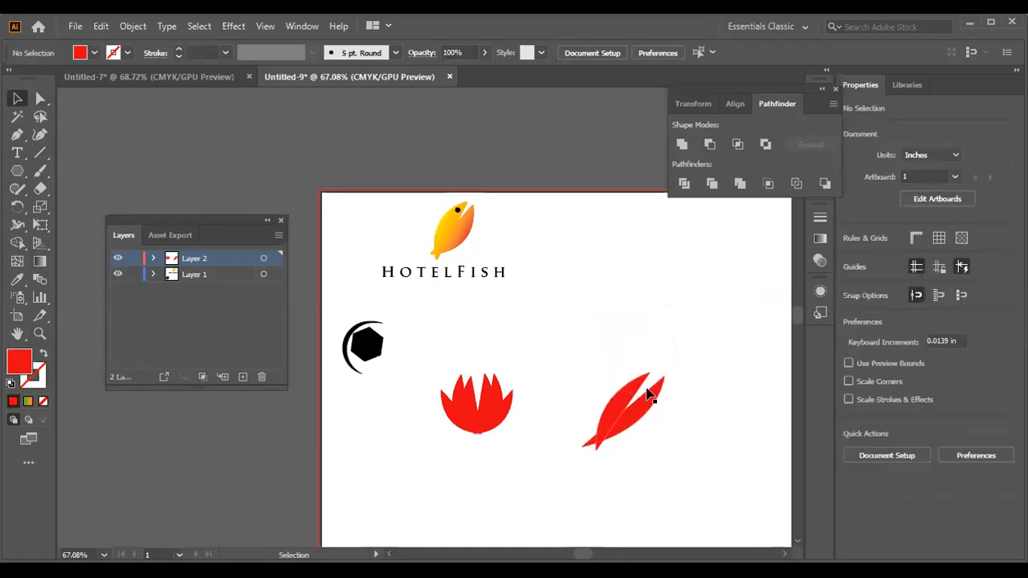
Rotate the two fish slivers counterclockwise so the fish stands more upright.
click(651, 395)
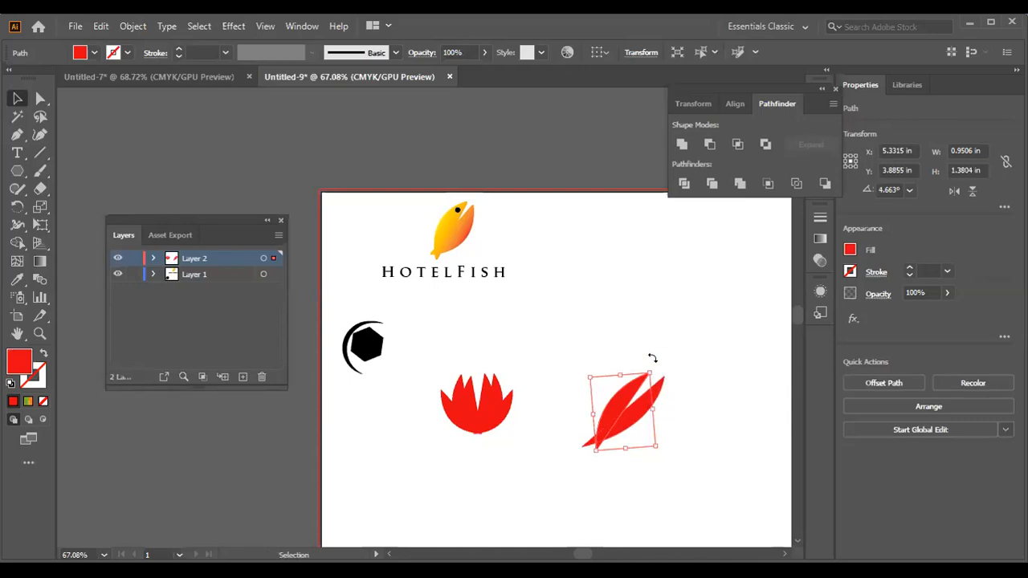
mouse_move(645, 354)
mouse_down()
mouse_move(700, 370)
mouse_move(661, 363)
mouse_up()
click(663, 391)
click(731, 392)
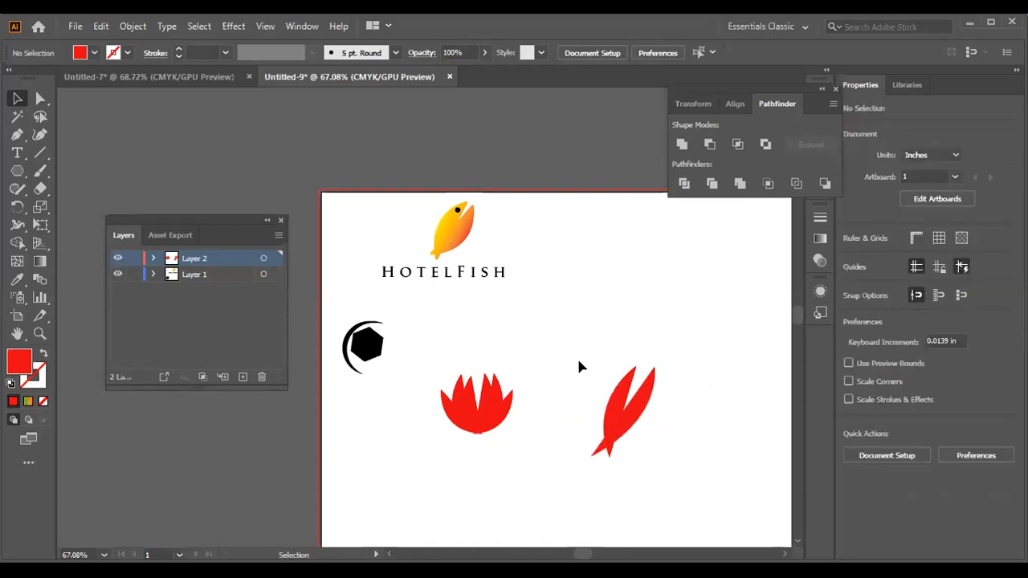
Group the two fish slivers and enlarge the group from its upper corner.
drag(677, 463, 580, 356)
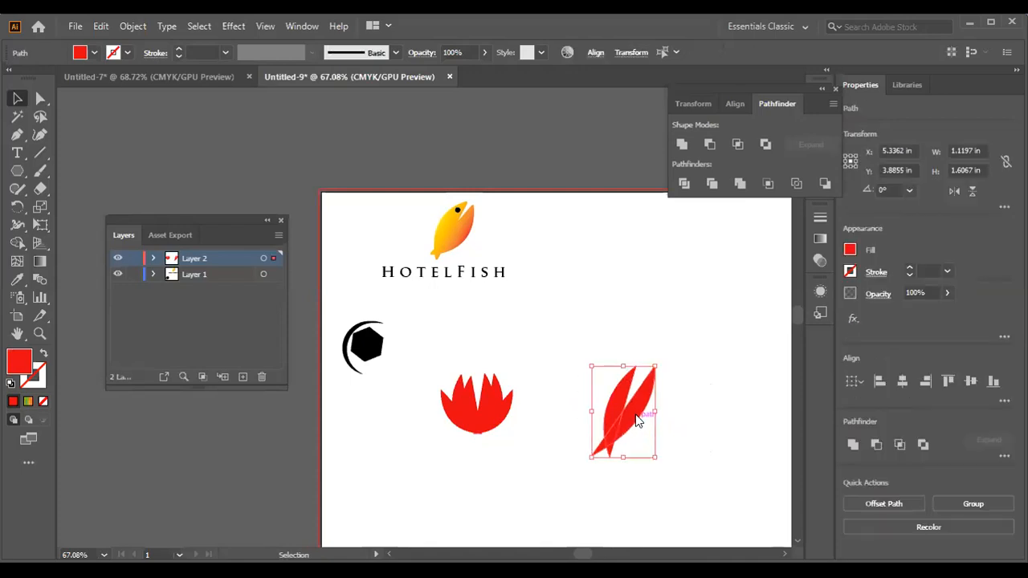
right_click(636, 421)
click(673, 195)
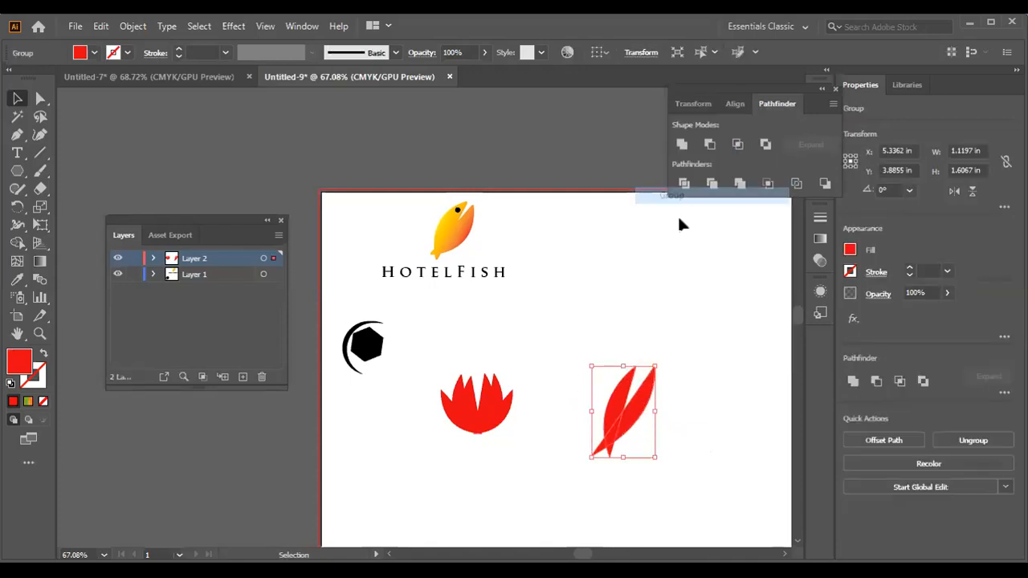
drag(590, 366, 571, 337)
click(681, 455)
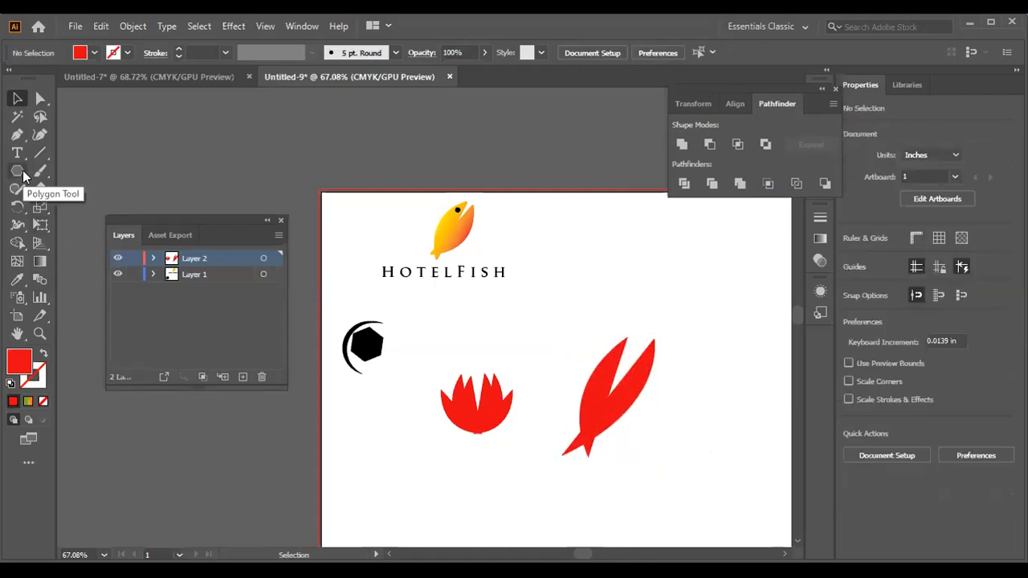
Draw a circle about 0.24 in wide in the empty space above the red fish and fill it black.
drag(24, 175, 59, 209)
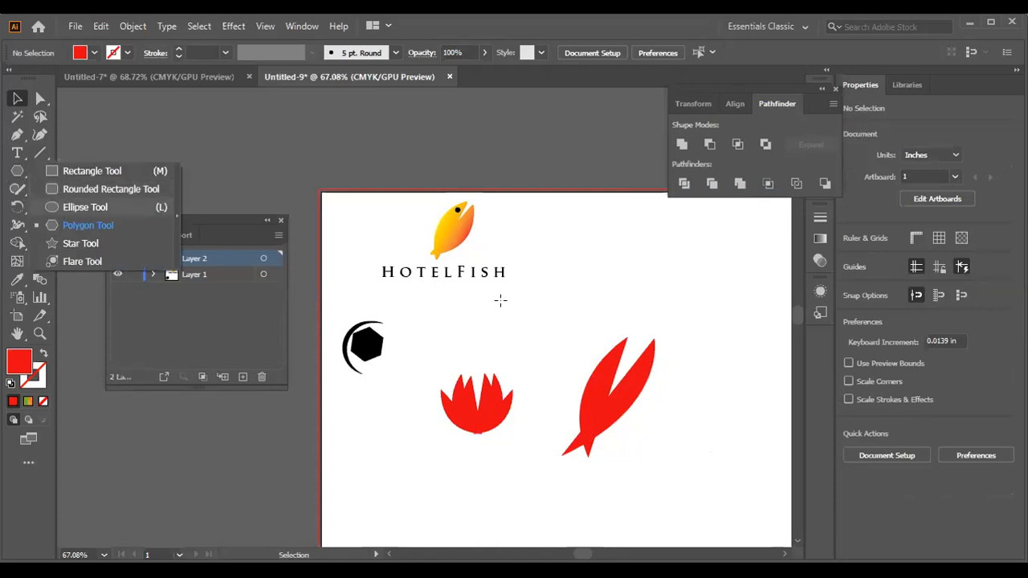
drag(585, 280, 596, 288)
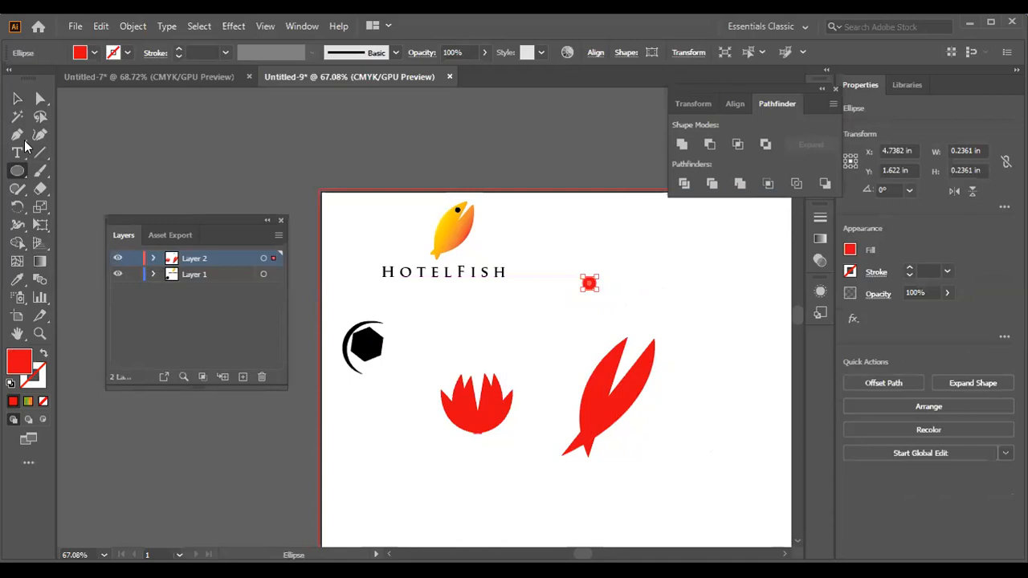
click(42, 78)
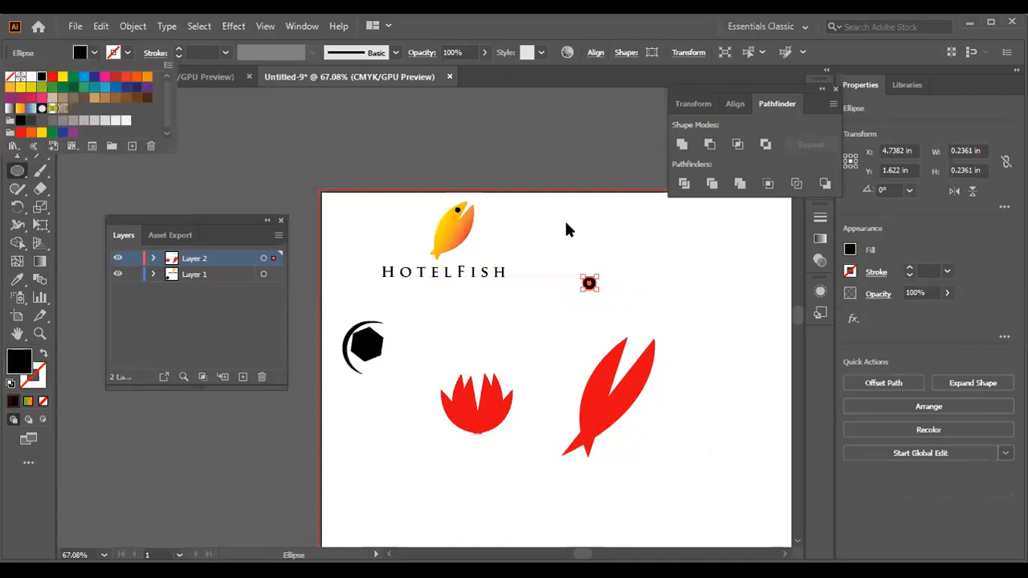
click(112, 190)
click(17, 99)
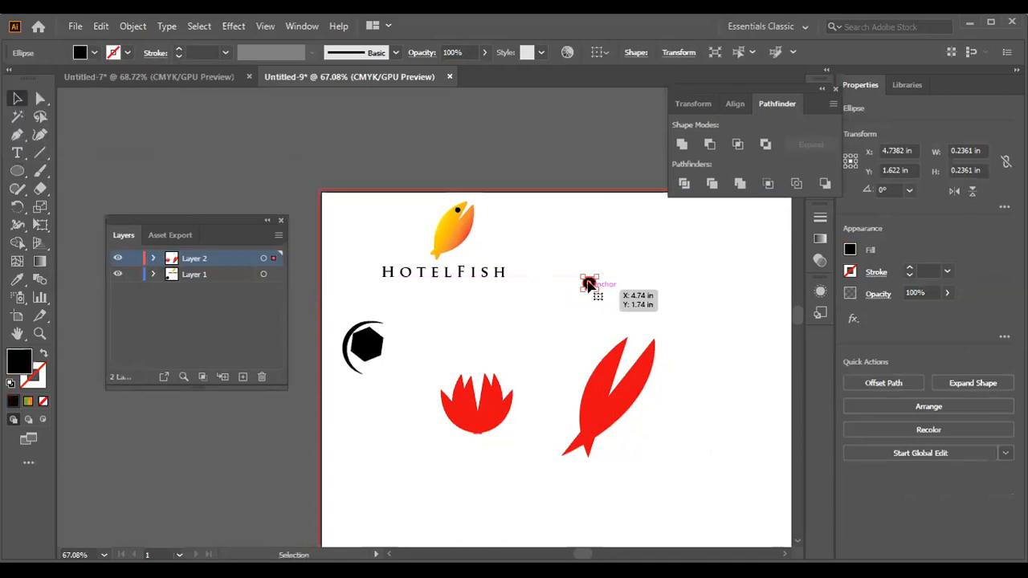
Move the black circle onto the upper jaw of the red fish to serve as its eye.
drag(590, 283, 608, 364)
click(662, 403)
click(547, 505)
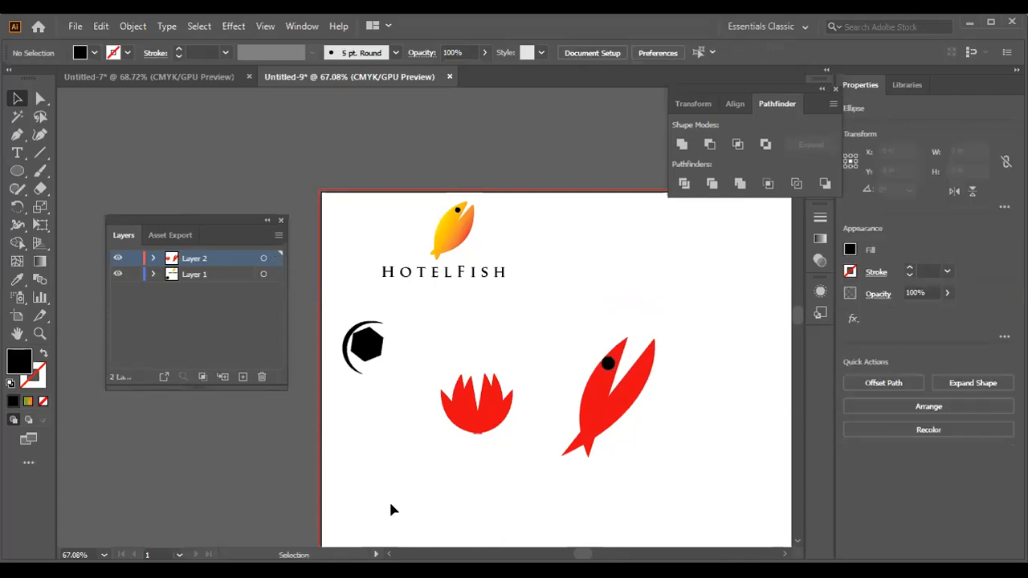
click(40, 334)
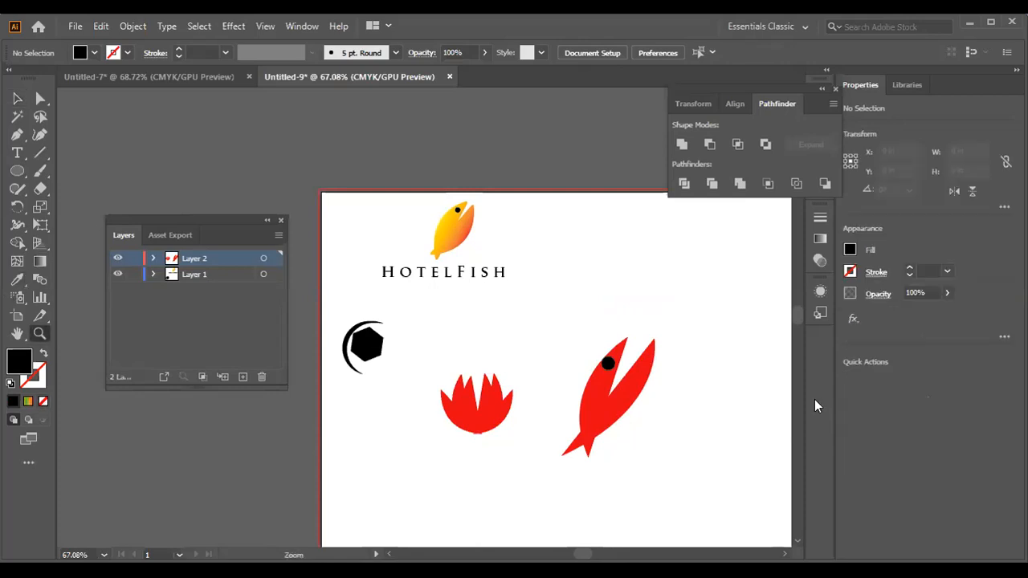
drag(624, 385, 622, 328)
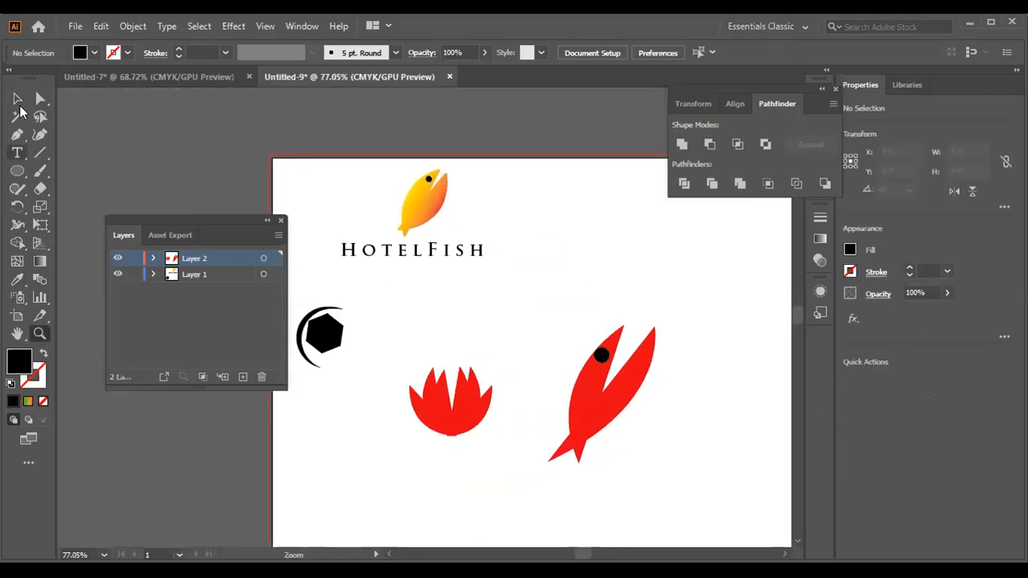
key(v)
drag(602, 357, 602, 355)
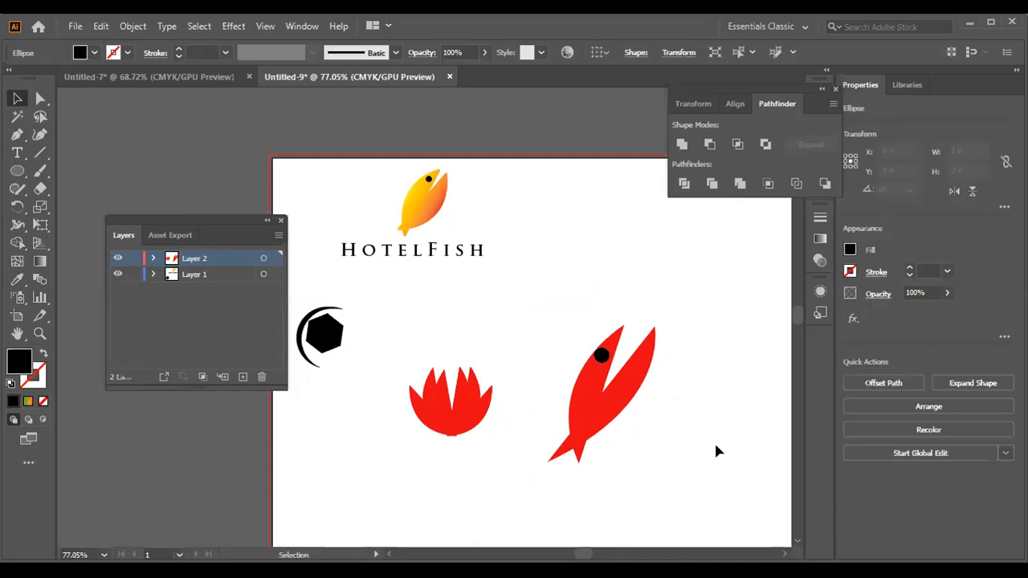
click(660, 443)
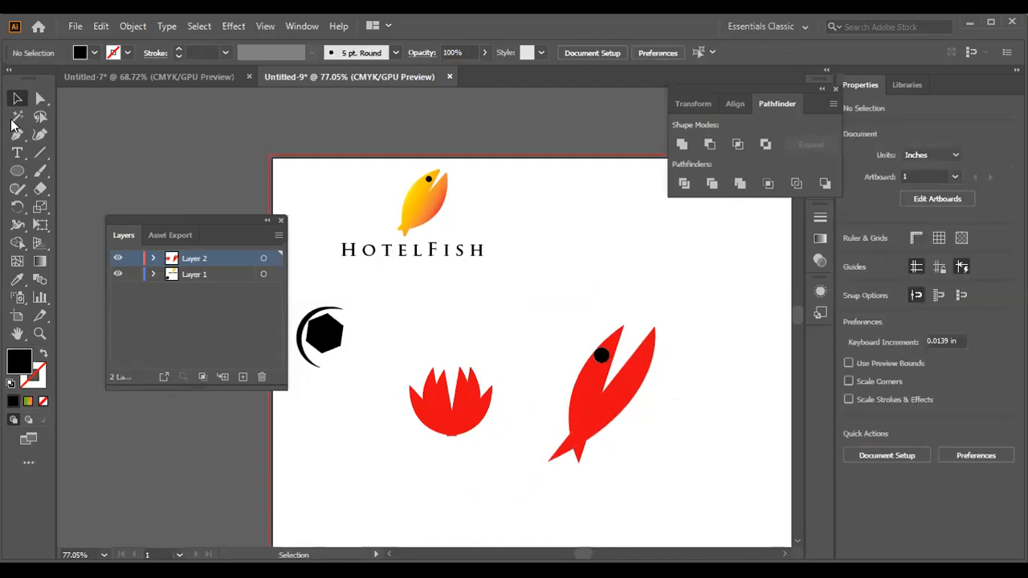
Try to unite the fish slivers and the black eye into one shape.
drag(771, 487, 536, 321)
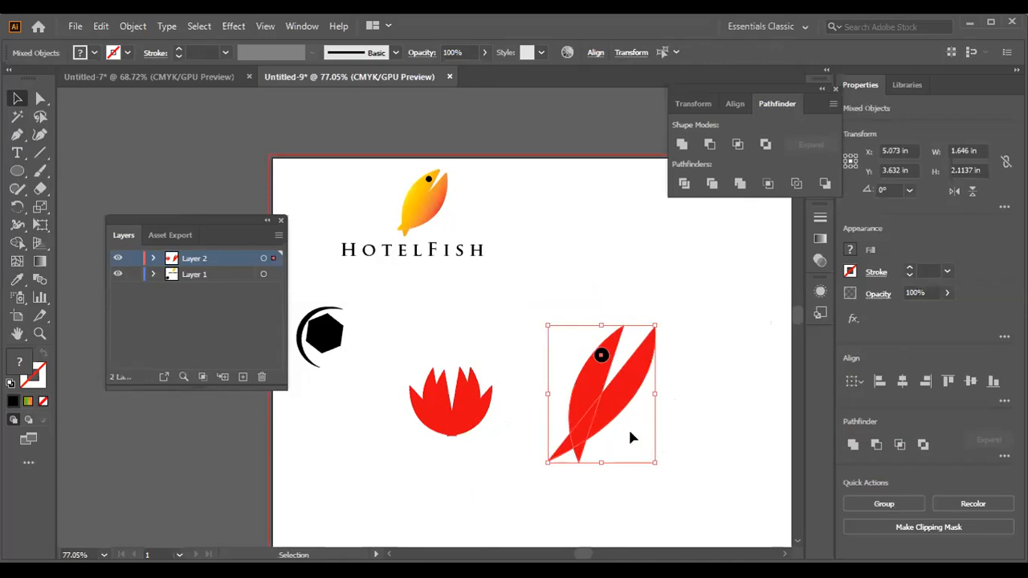
click(684, 144)
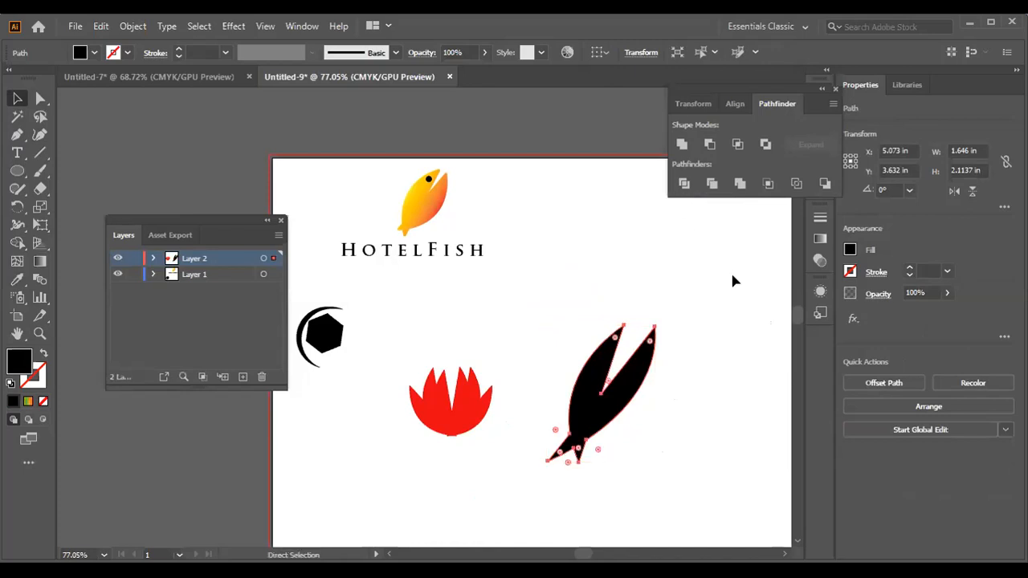
key(ctrl+z)
Move the black eye off the fish into the space above it, and unite the two red slivers into one shape.
click(576, 314)
drag(549, 309, 665, 491)
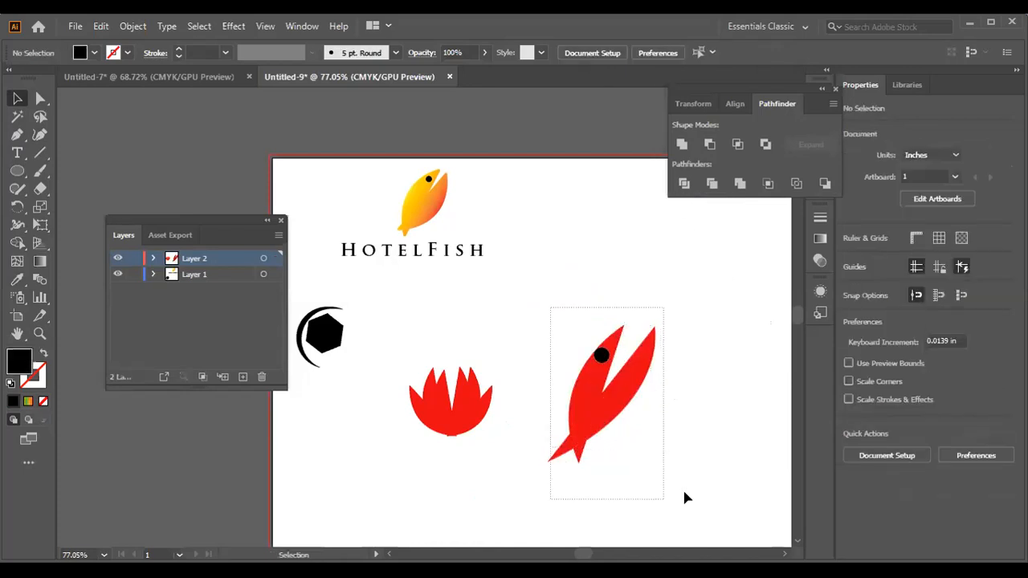
click(660, 376)
drag(604, 359, 619, 266)
drag(653, 445, 684, 482)
click(684, 144)
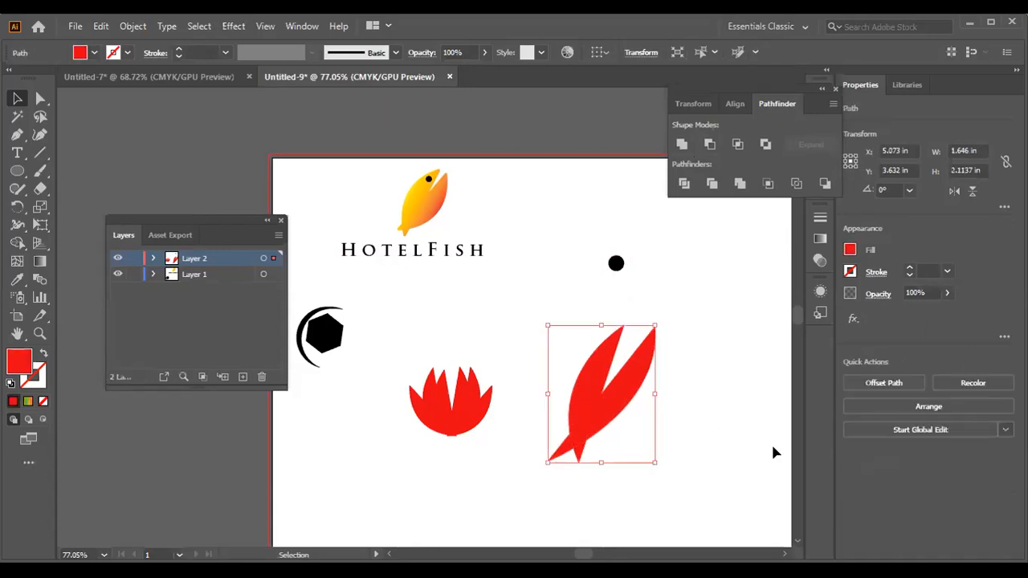
Round all corners of the united red fish to a radius of about 0.06 in.
click(555, 340)
drag(631, 431, 654, 466)
click(33, 101)
drag(568, 459, 563, 479)
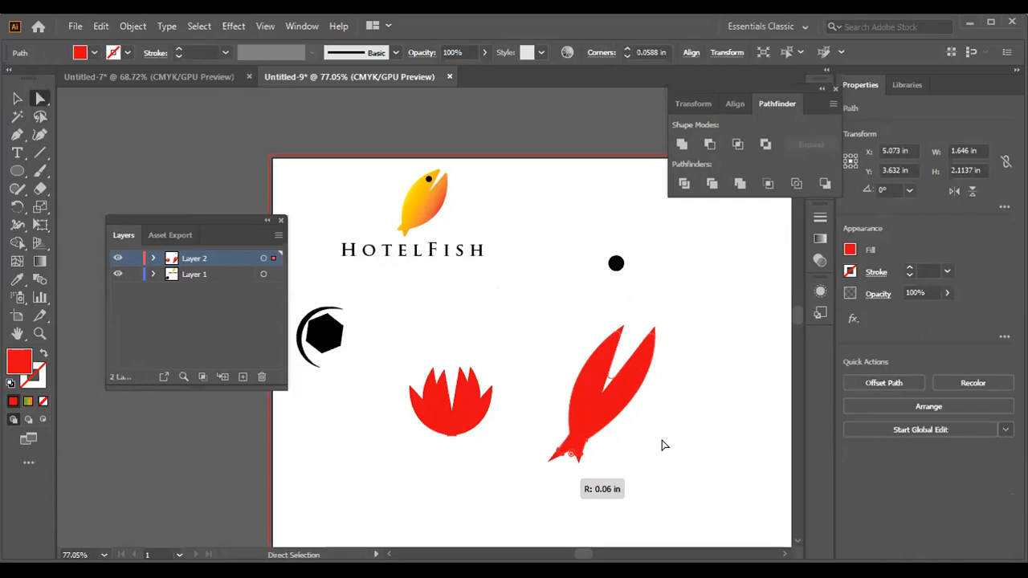
click(709, 455)
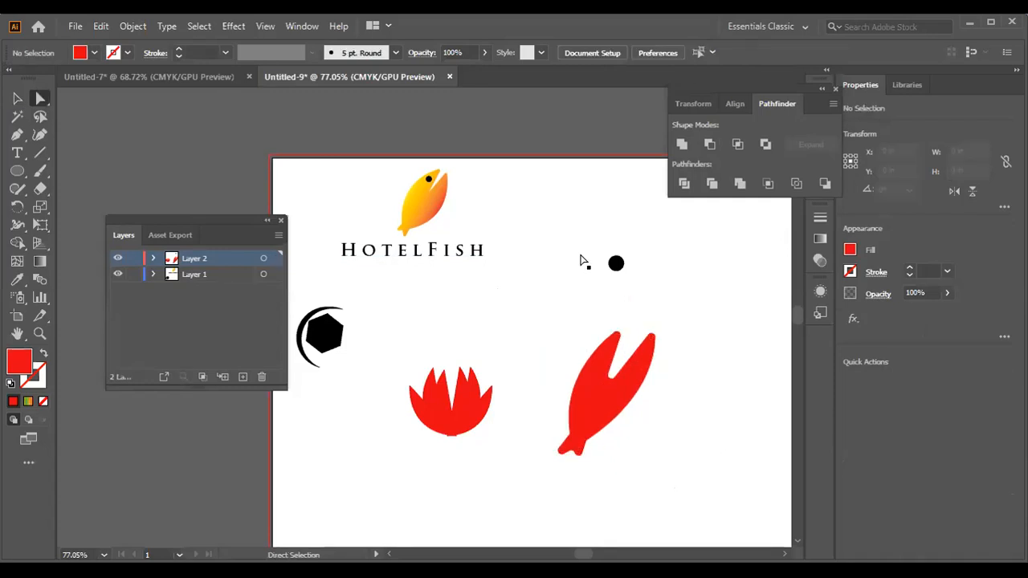
Move the black eye back onto the rounded fish's upper jaw and nudge it into place.
drag(616, 265, 607, 358)
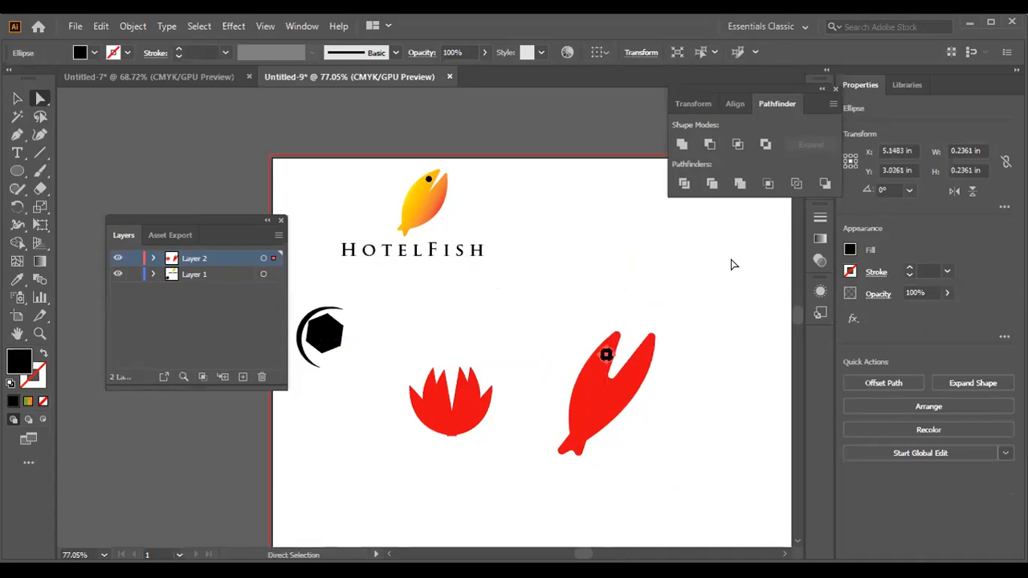
click(742, 284)
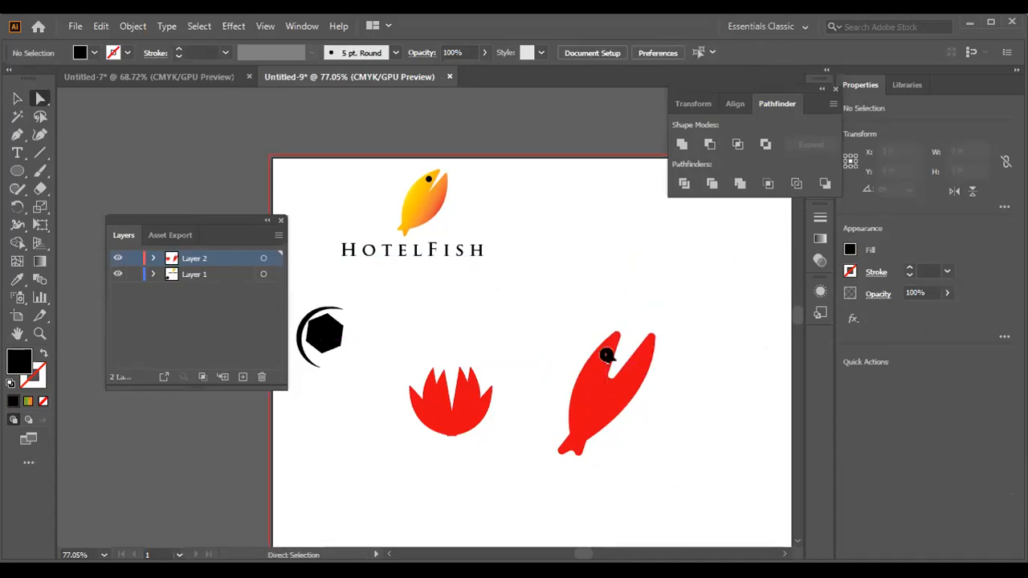
drag(607, 355, 607, 353)
drag(605, 353, 604, 351)
click(748, 299)
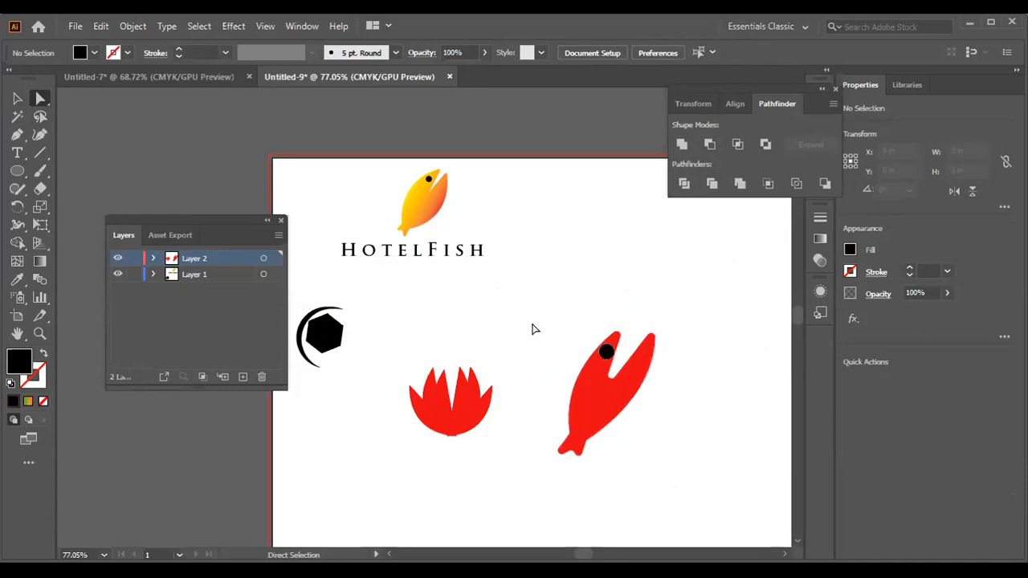
drag(532, 322, 703, 455)
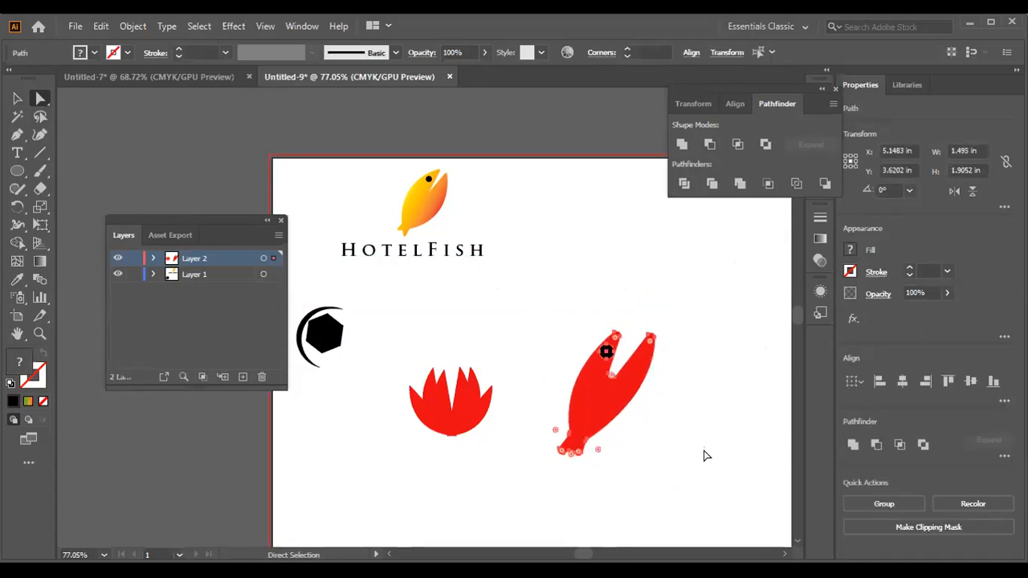
click(546, 342)
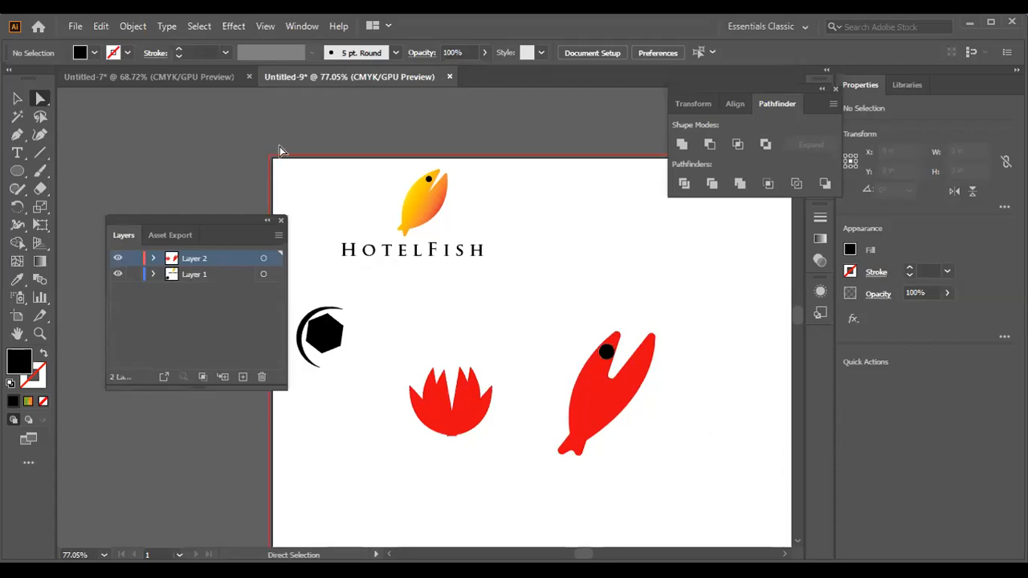
Display the document's available symbols.
key(alt+w)
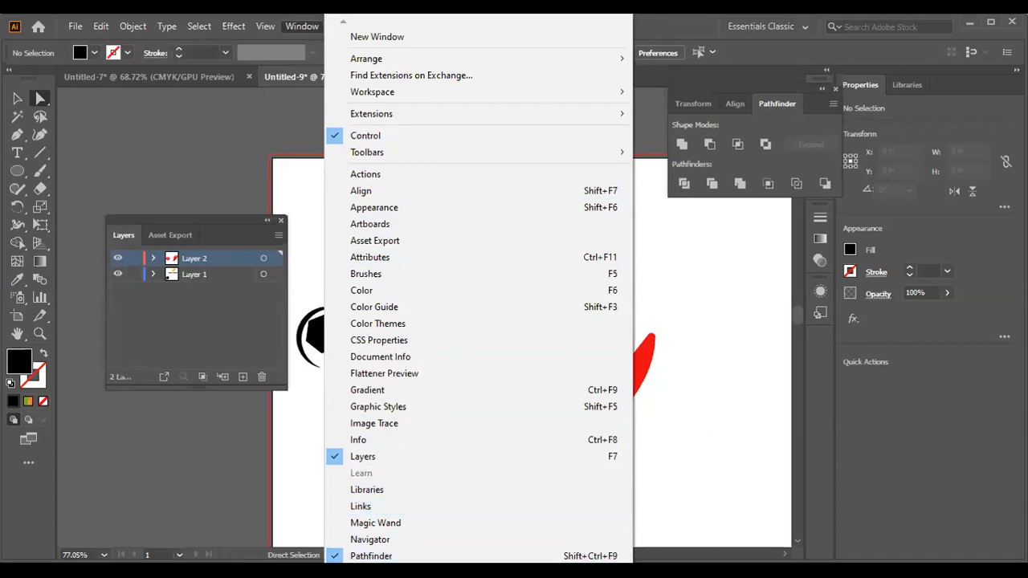
scroll(394, 338, down, 6)
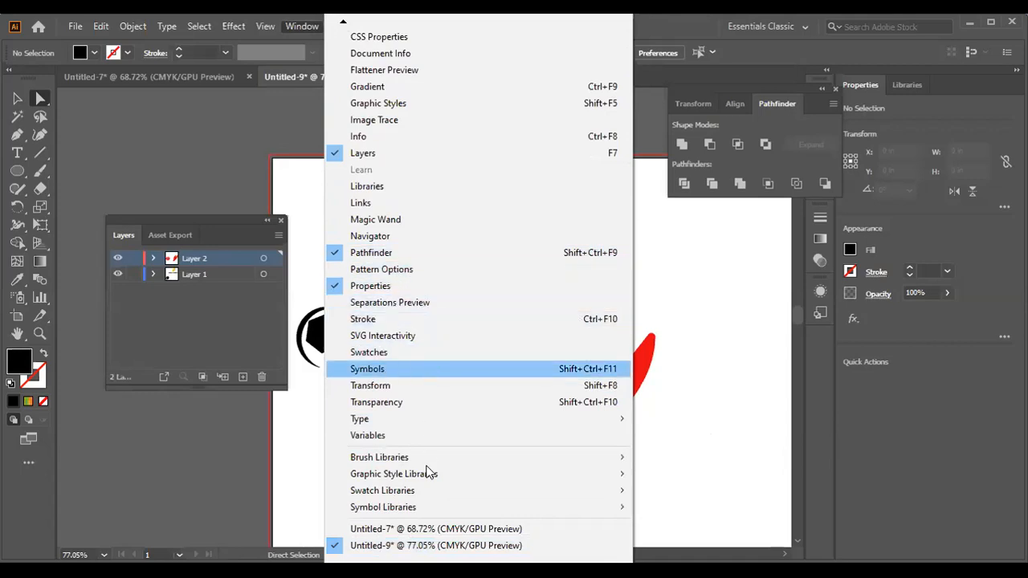
mouse_move(417, 491)
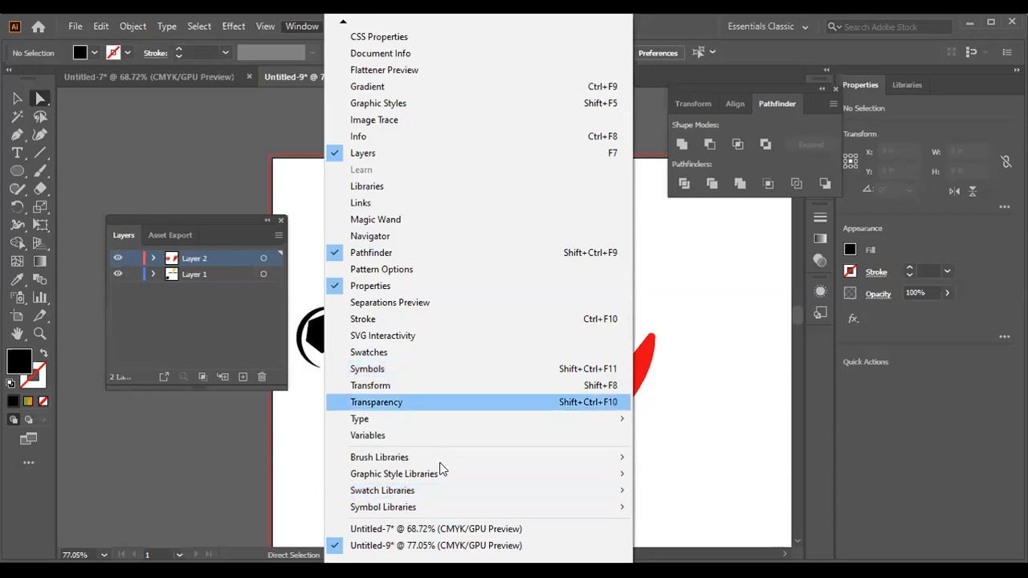
click(408, 369)
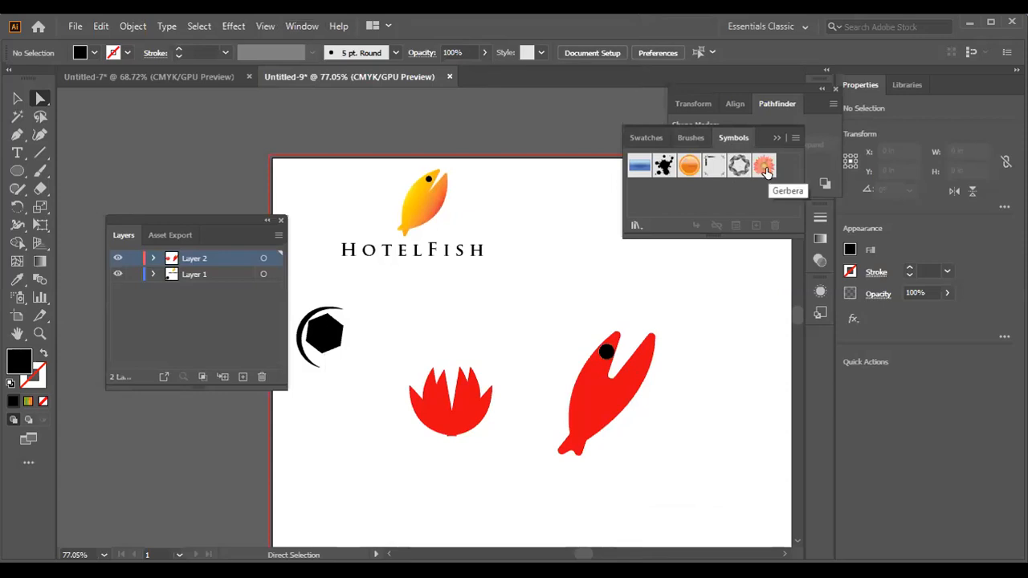
Browse the ready-made symbols in the Logo Elements symbol library and close it.
click(302, 26)
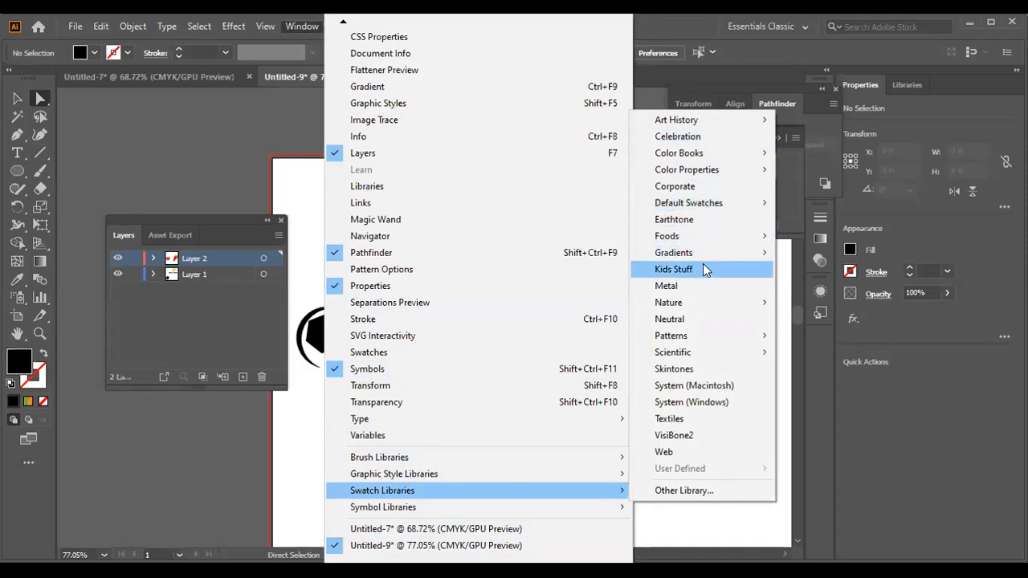
mouse_move(497, 505)
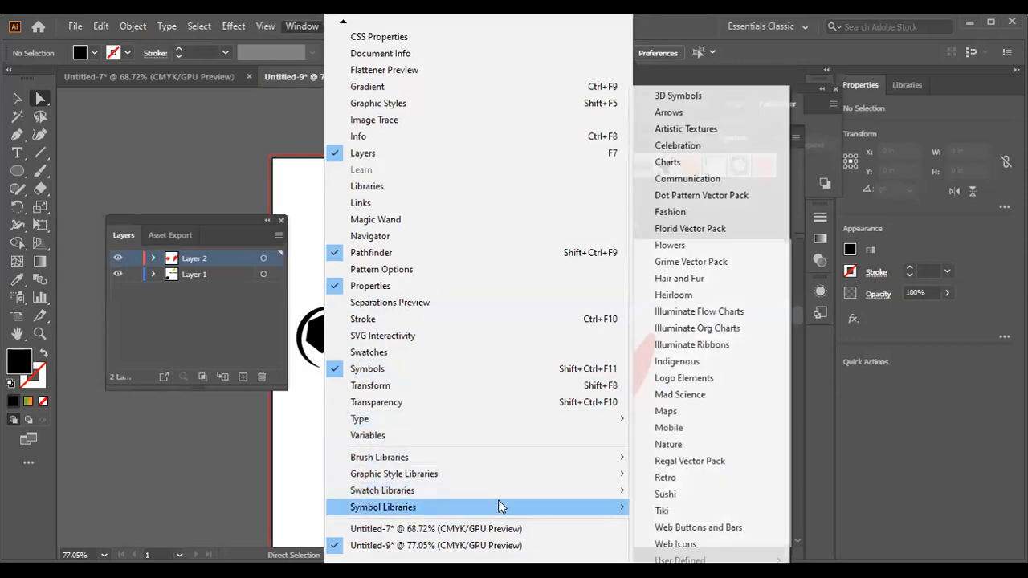
click(728, 377)
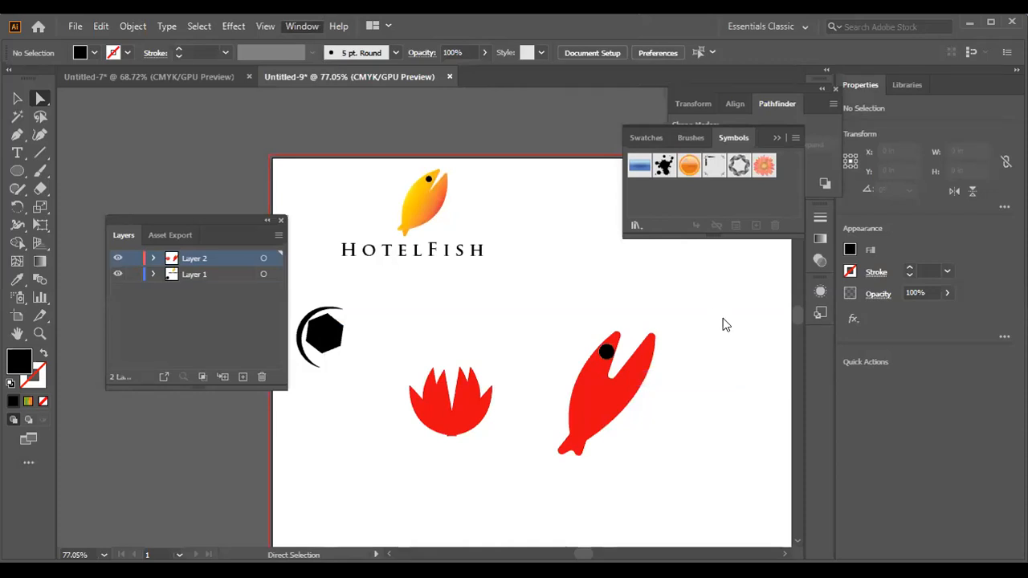
drag(596, 361, 692, 497)
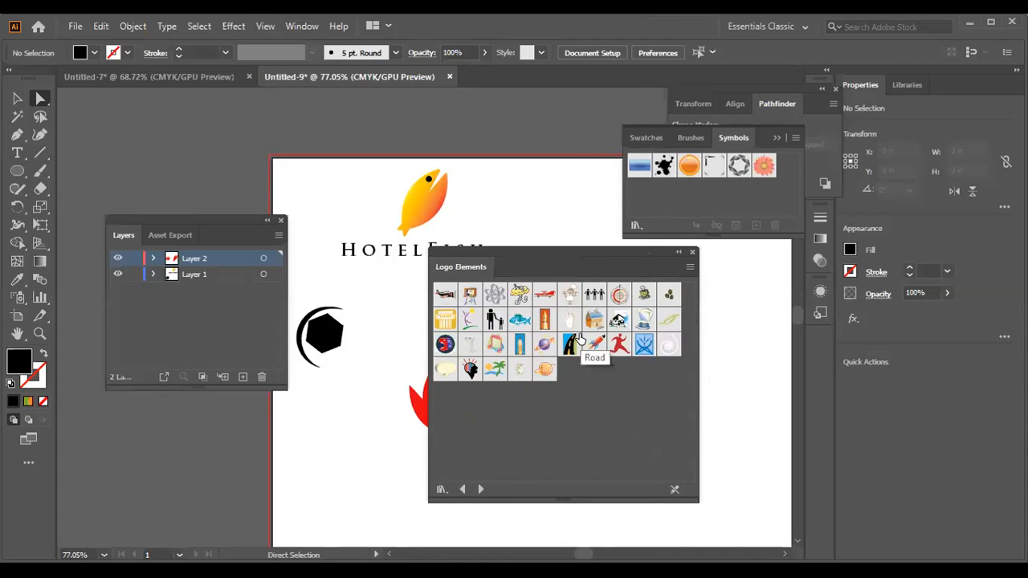
click(692, 251)
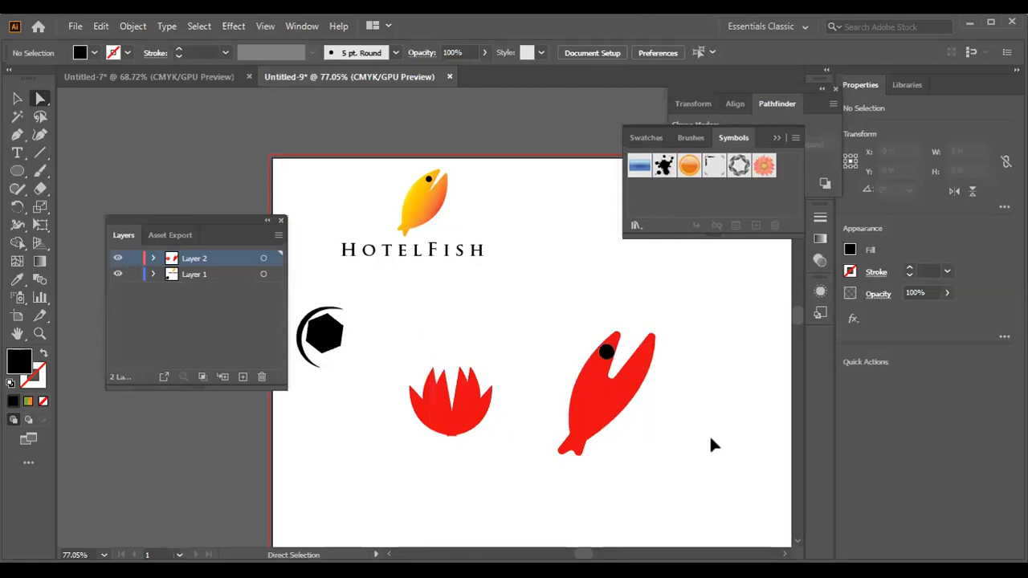
Fill the fish body with yellow and shift the black eye slightly down the upper jaw toward the body.
click(17, 98)
click(598, 393)
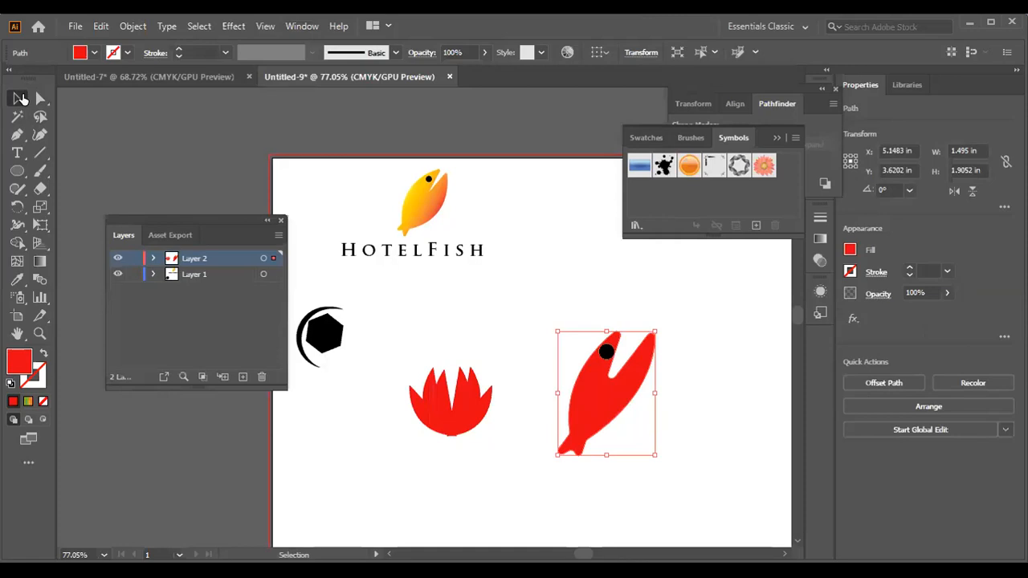
click(81, 53)
click(20, 88)
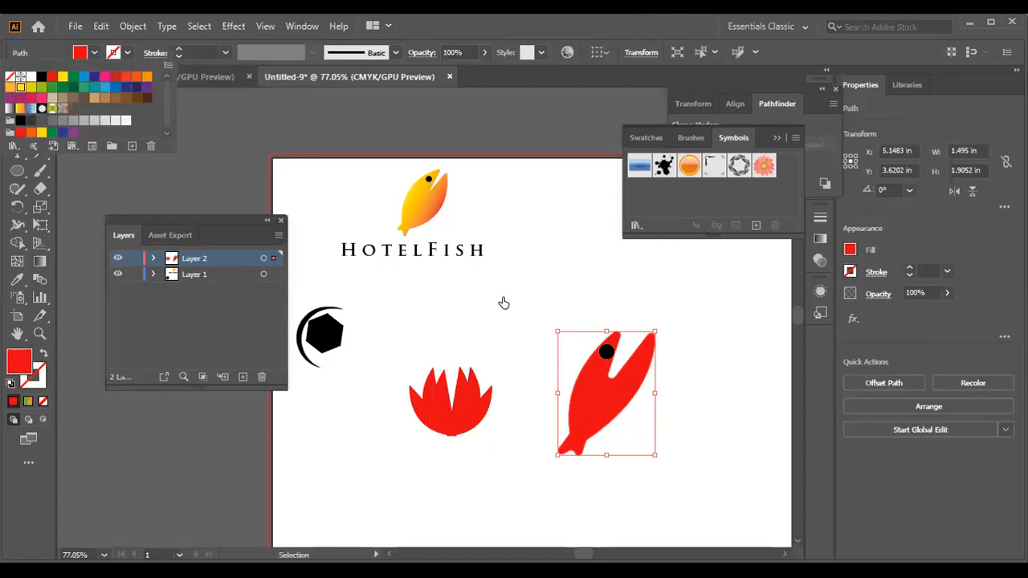
click(697, 431)
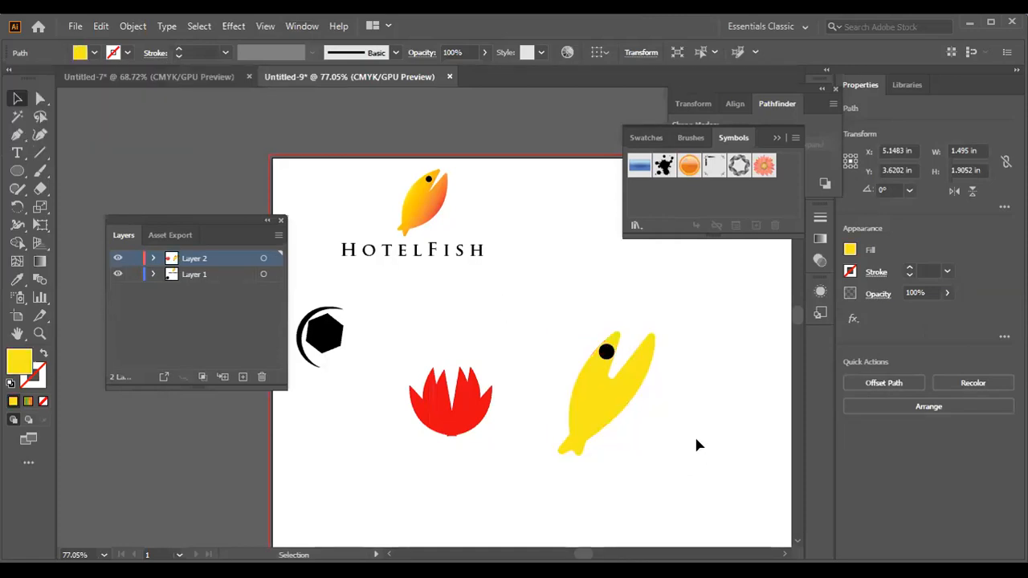
drag(604, 361, 599, 368)
click(697, 313)
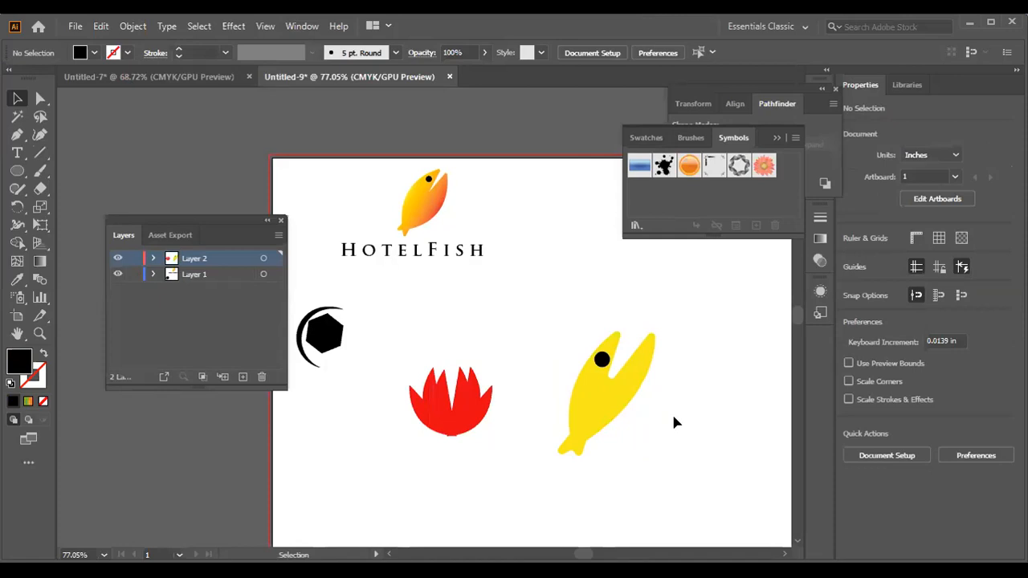
drag(373, 368, 506, 455)
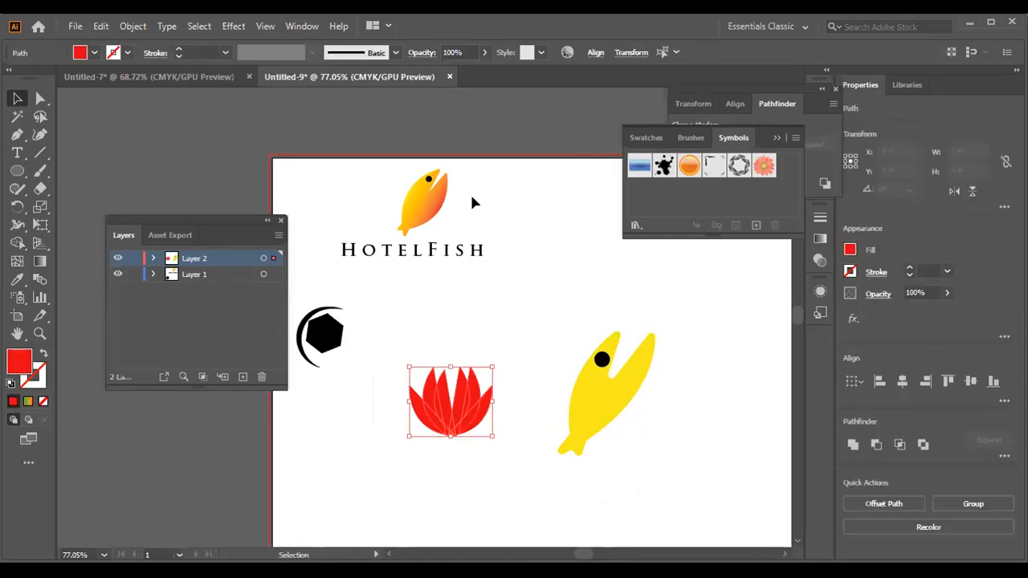
right_click(697, 299)
click(662, 280)
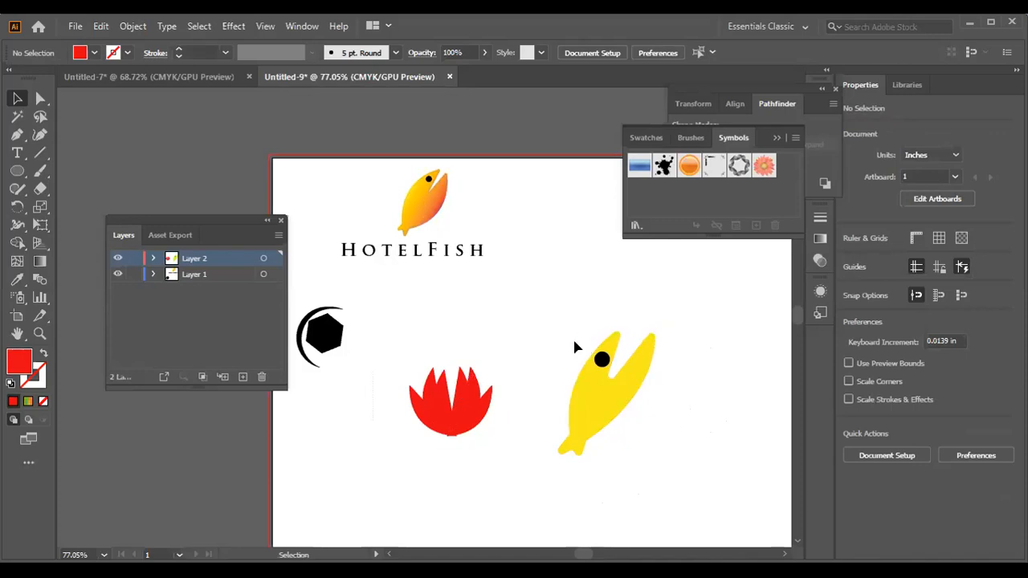
Compare the recreated yellow fish with the original HotelFish logo up close and alongside the other artwork.
drag(681, 416, 574, 345)
click(683, 413)
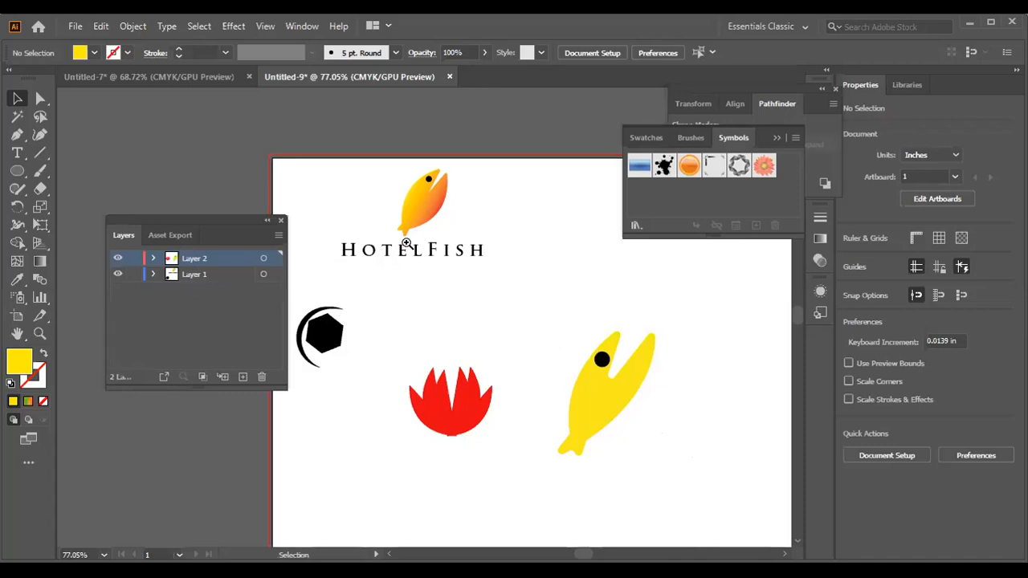
key(z)
drag(463, 282, 579, 314)
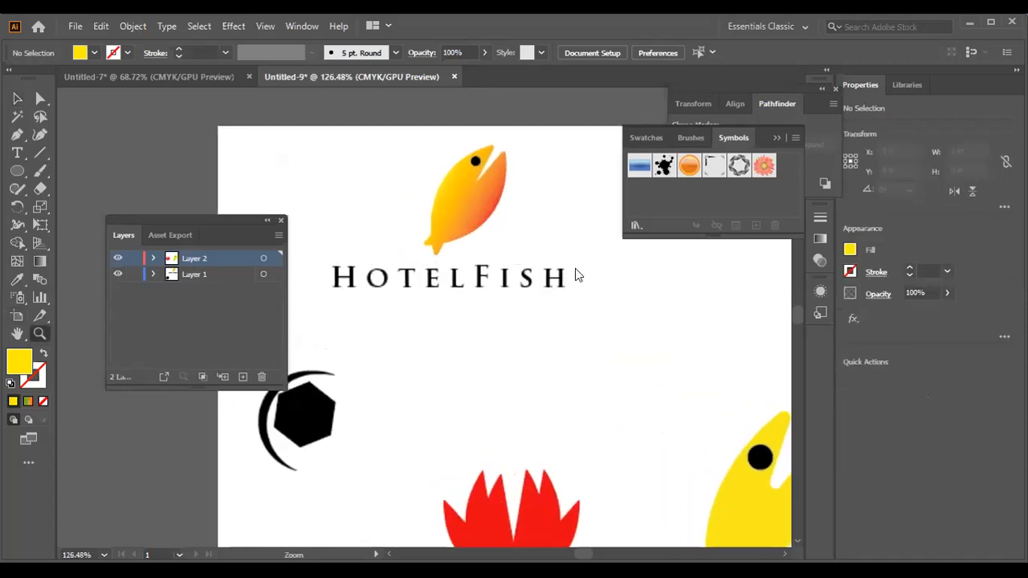
right_click(565, 100)
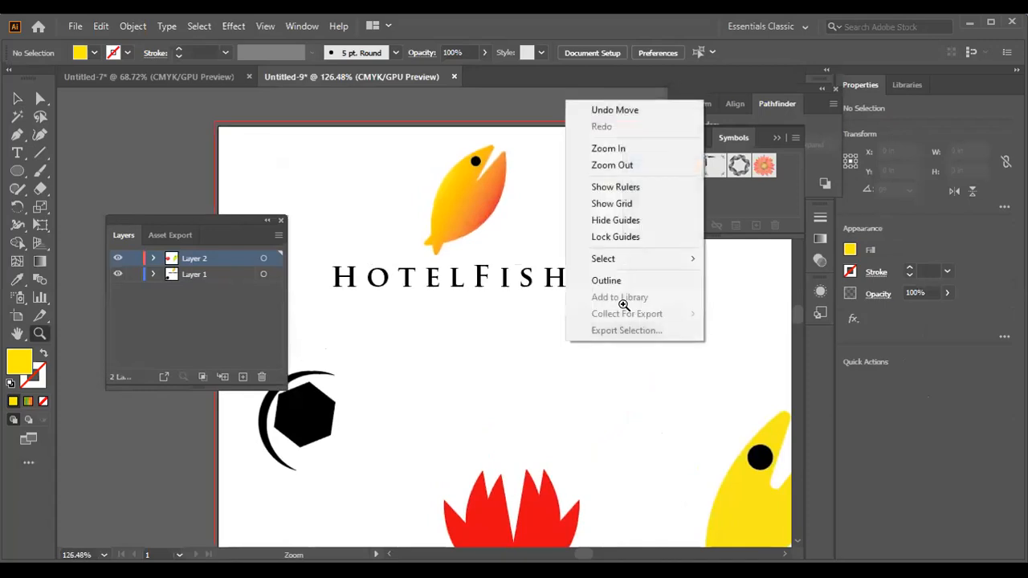
click(624, 165)
scroll(654, 331, down, 3)
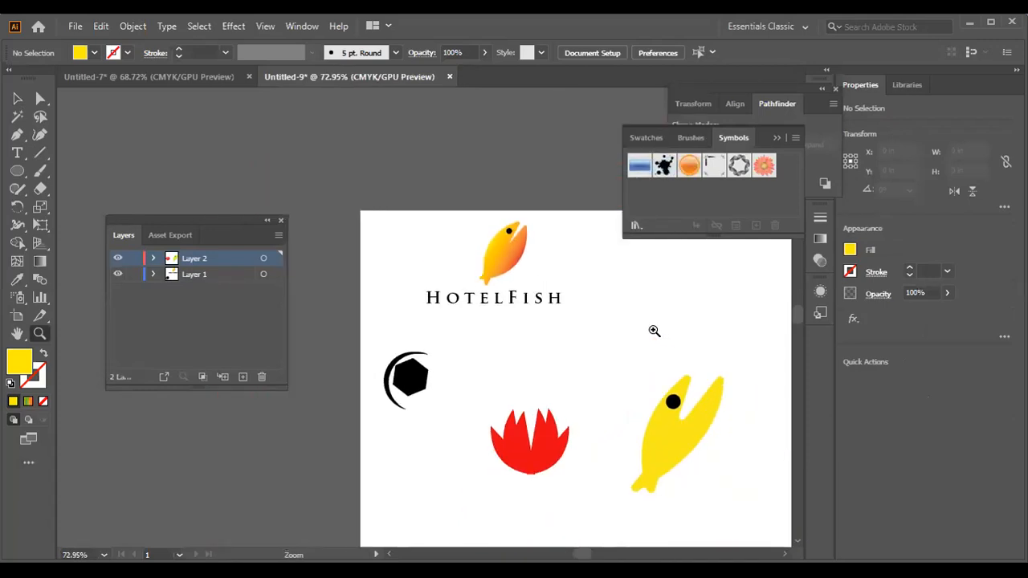
scroll(654, 331, down, 2)
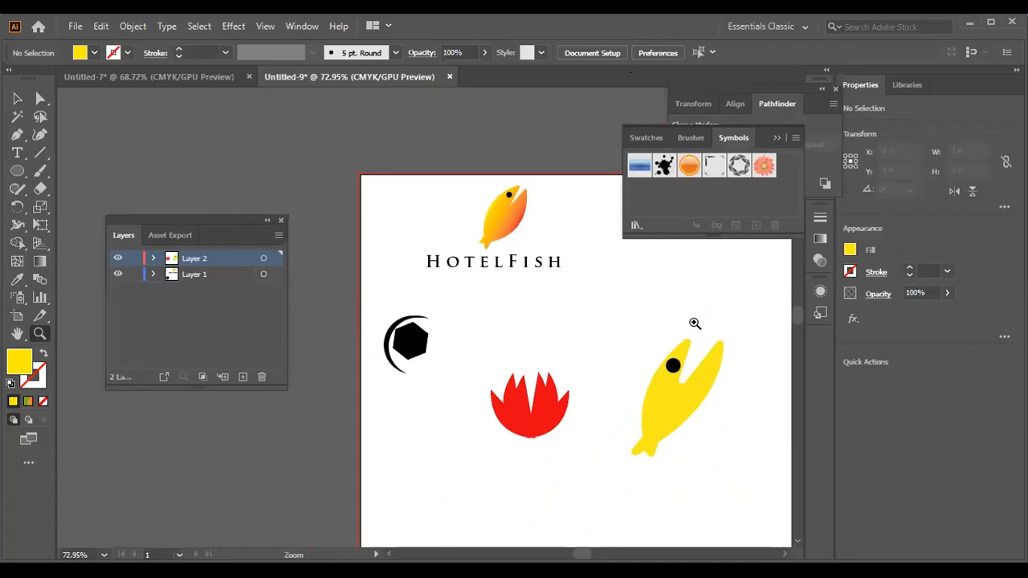
mouse_move(796, 307)
mouse_down()
mouse_move(797, 355)
mouse_move(794, 315)
mouse_up()
Fill all the petals of the red lotus with the Fading Sky gradient.
click(17, 99)
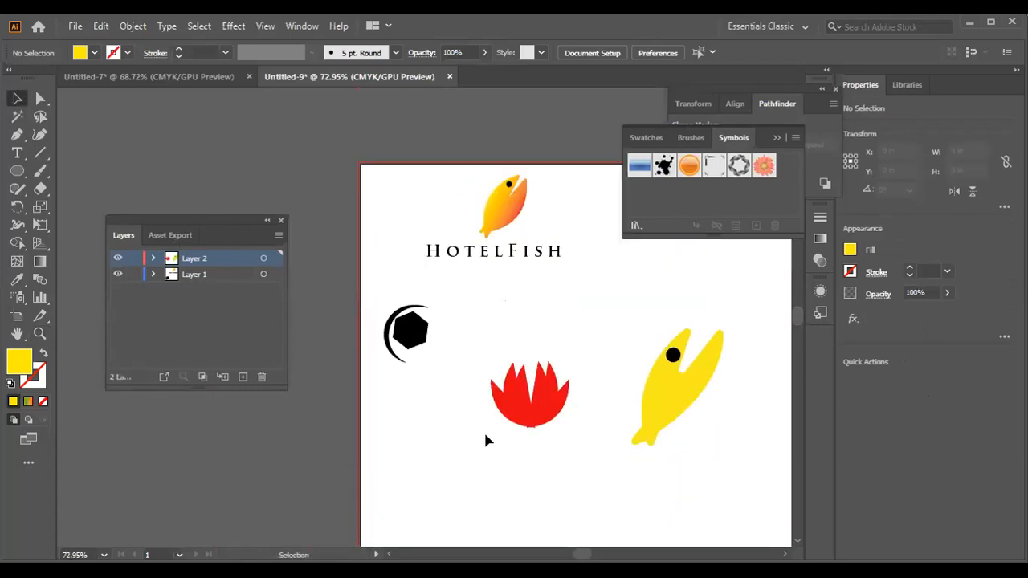
drag(480, 361, 603, 477)
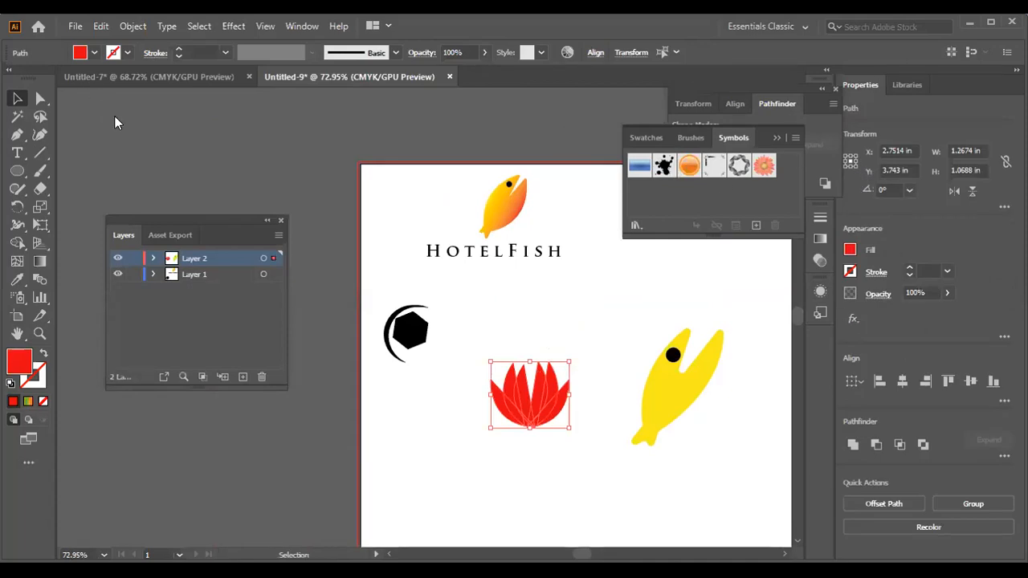
click(94, 52)
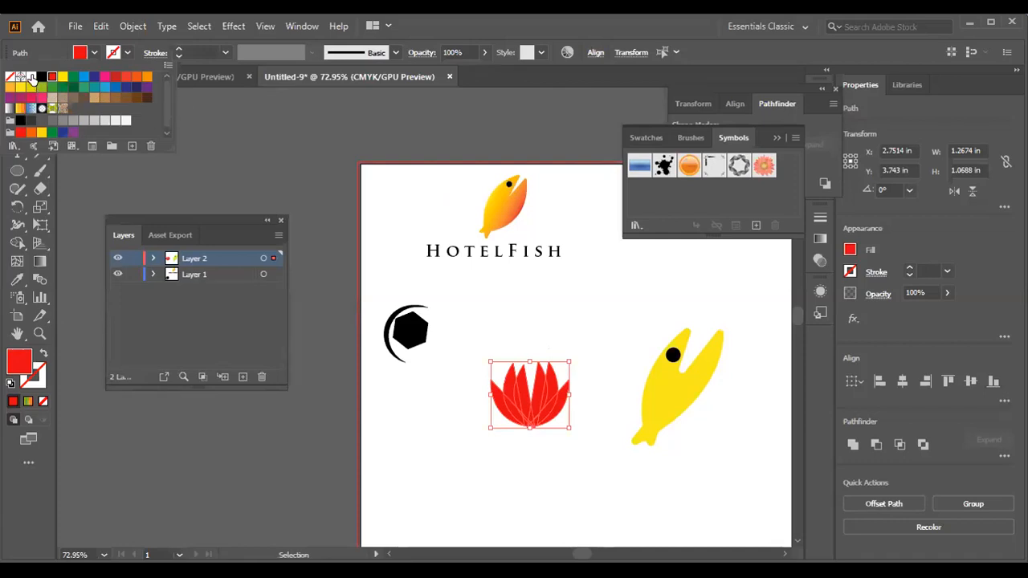
click(30, 77)
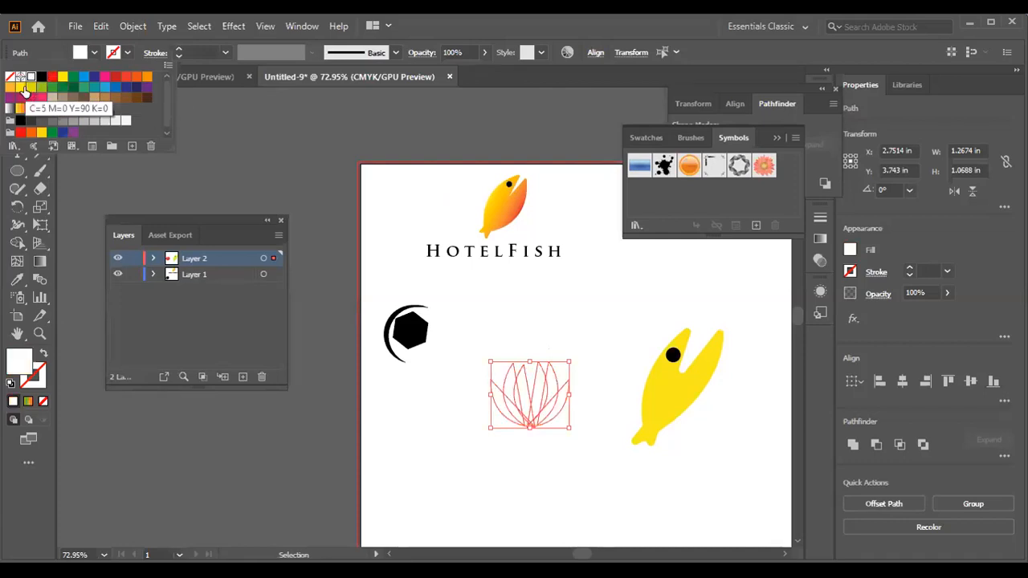
click(24, 90)
click(32, 109)
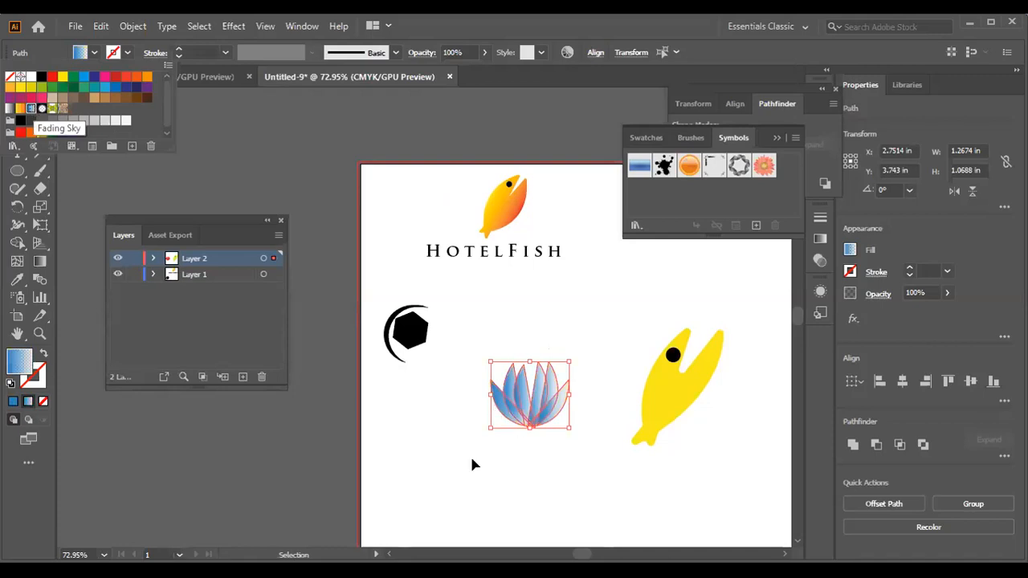
click(597, 477)
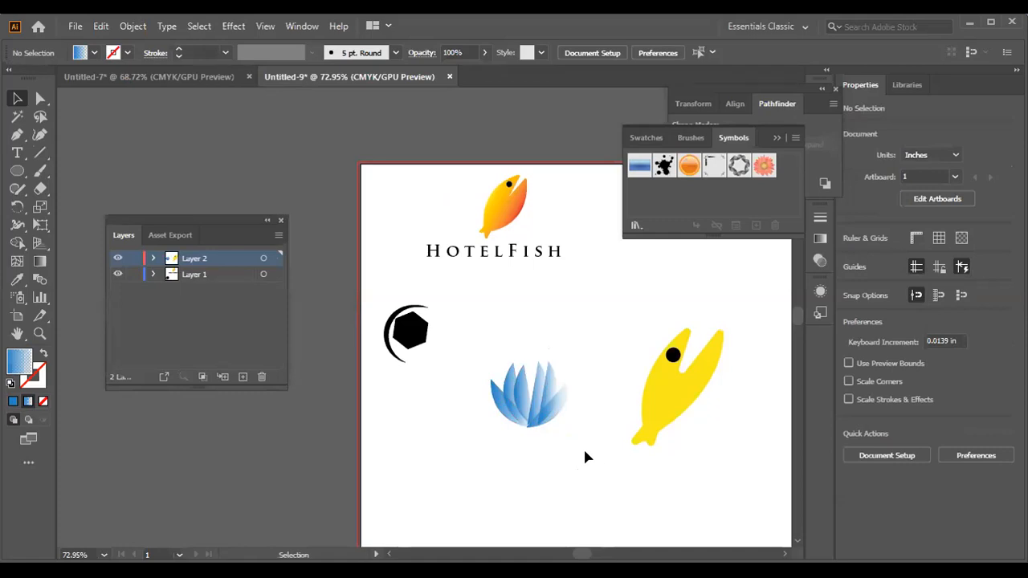
Rotate the lotus's three right-hand petals slightly and nudge its three left-hand petals toward them.
click(569, 404)
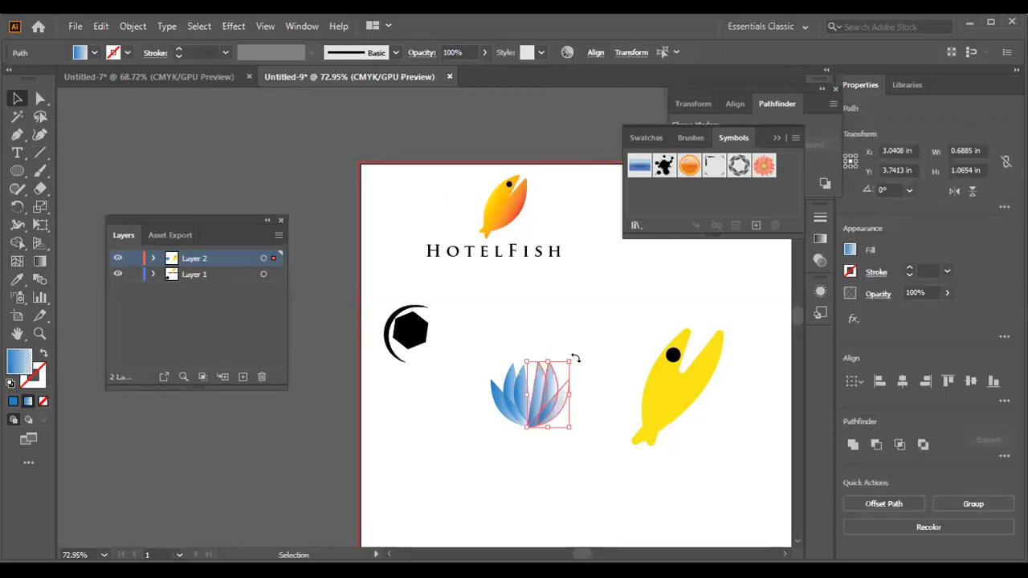
drag(580, 357, 580, 361)
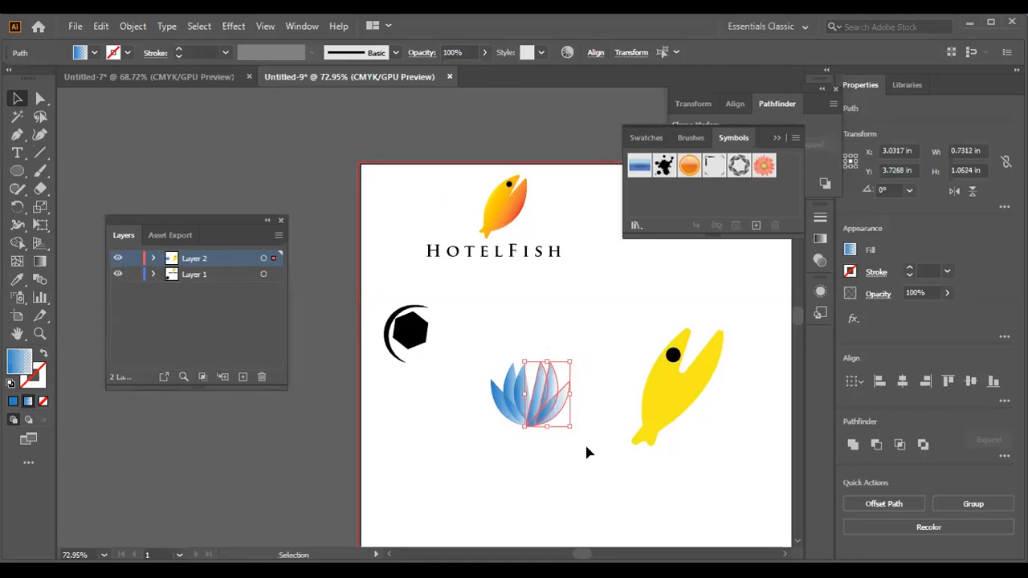
click(593, 440)
click(508, 424)
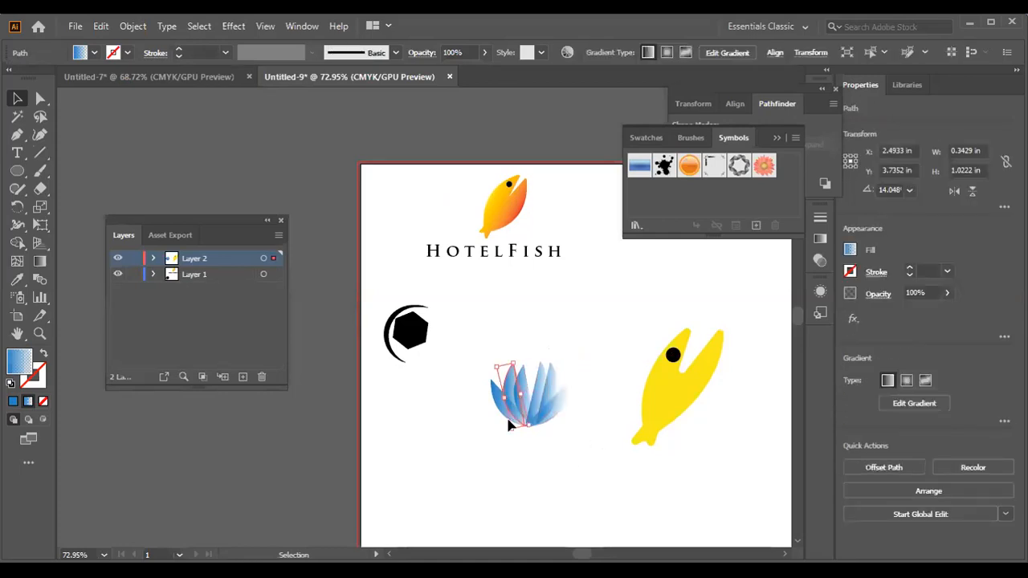
drag(495, 438, 508, 406)
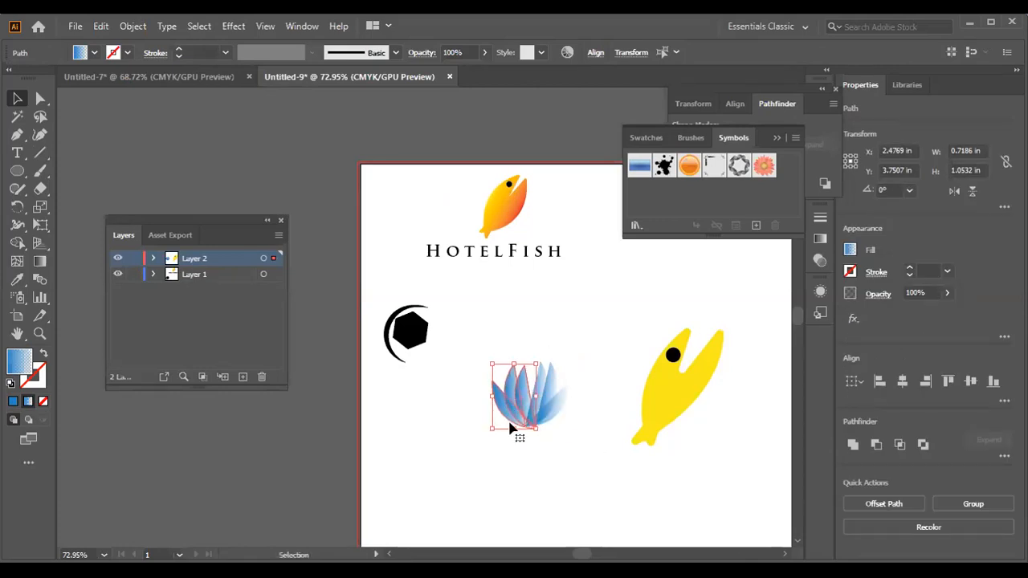
click(642, 473)
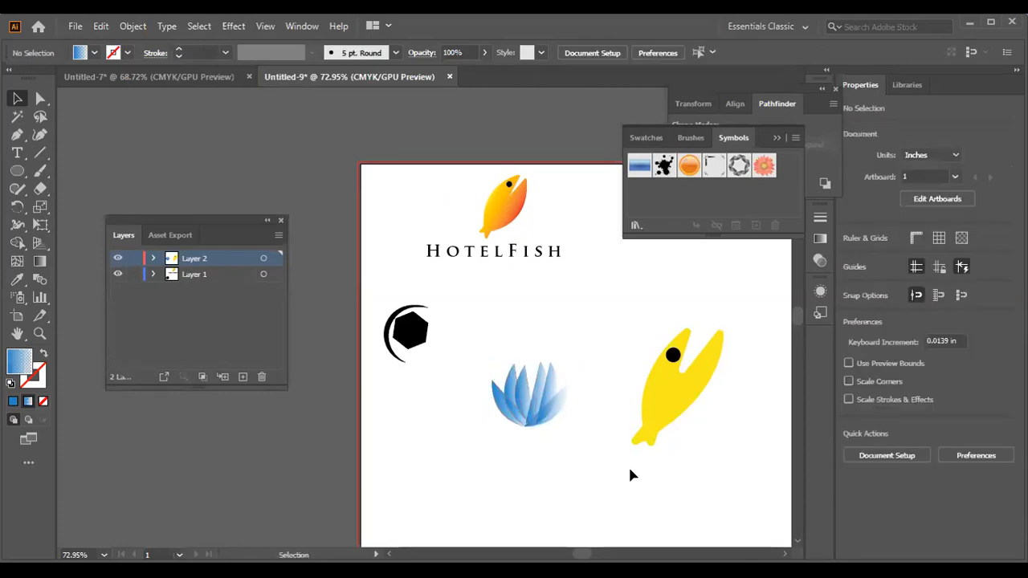
Examine the gradient lotus up close and in relation to the other logos on the artboard.
drag(471, 369, 579, 449)
scroll(574, 417, up, 2)
scroll(555, 455, down, 1)
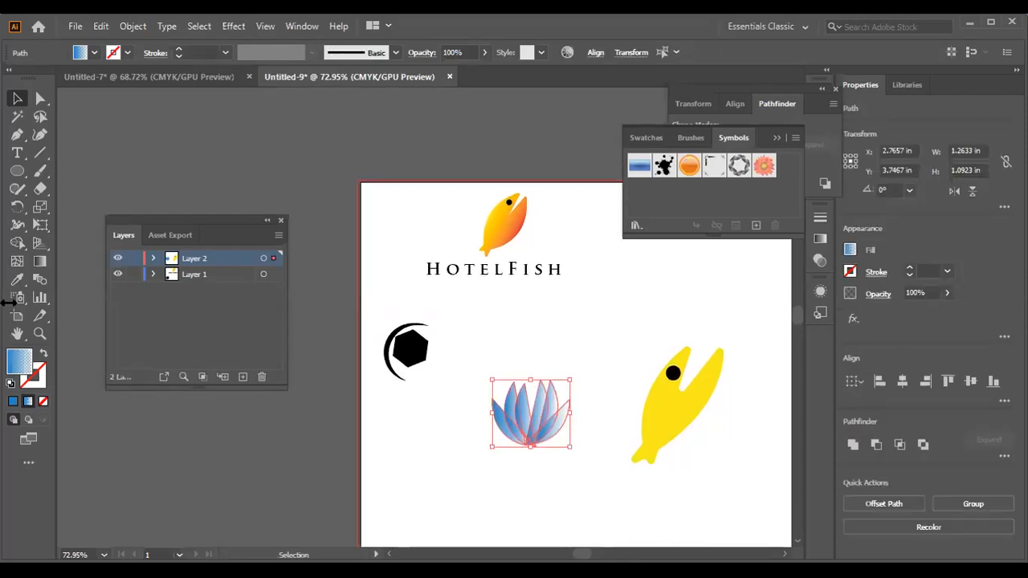
key(ctrl+shift+a)
click(39, 333)
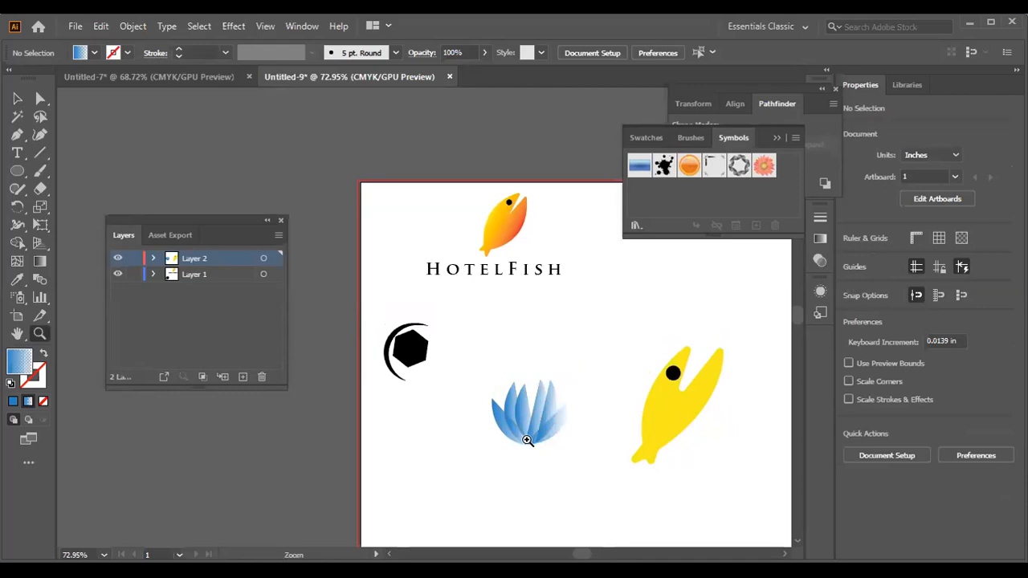
drag(681, 478, 699, 482)
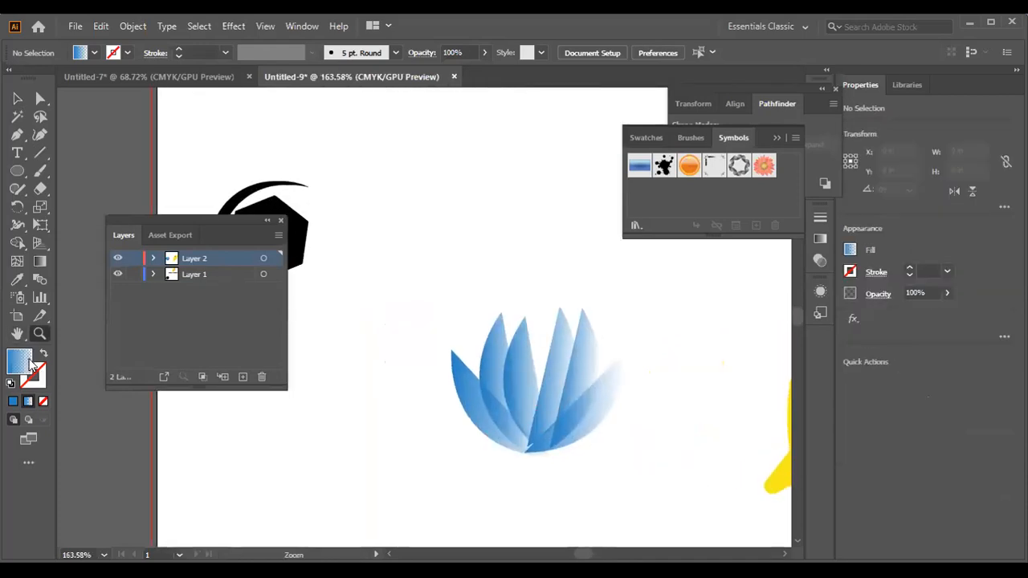
double_click(33, 363)
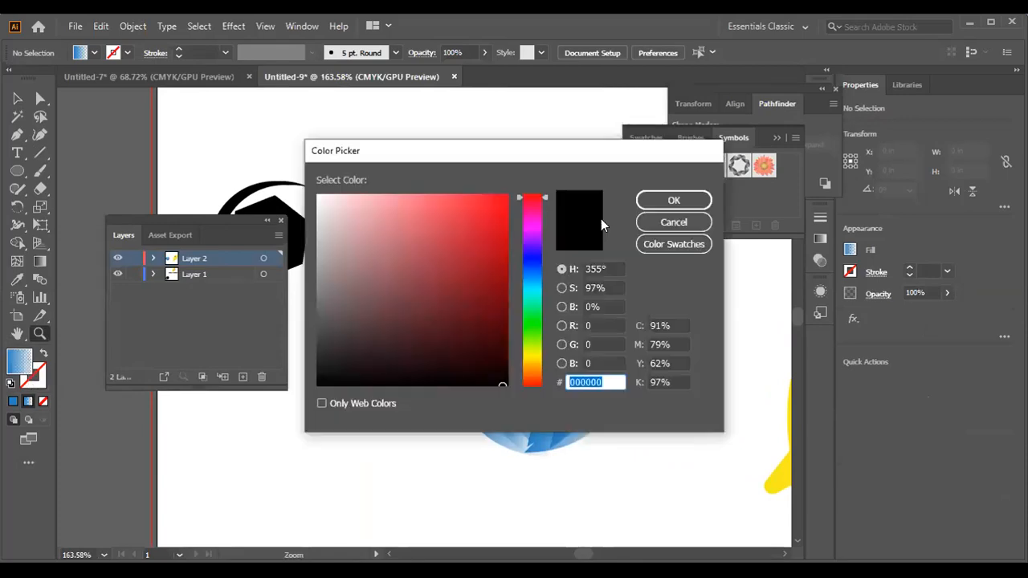
key(Escape)
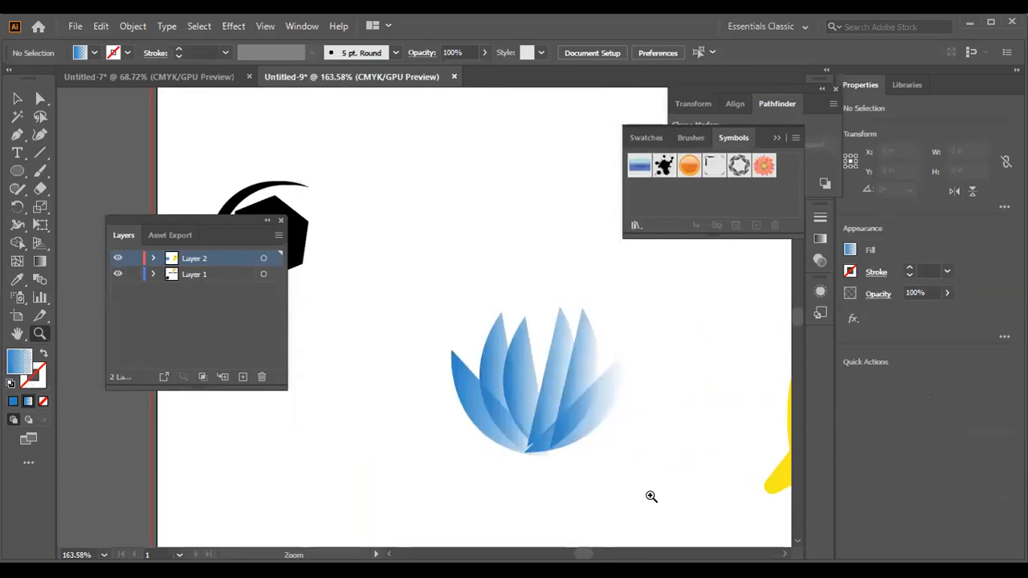
click(682, 481)
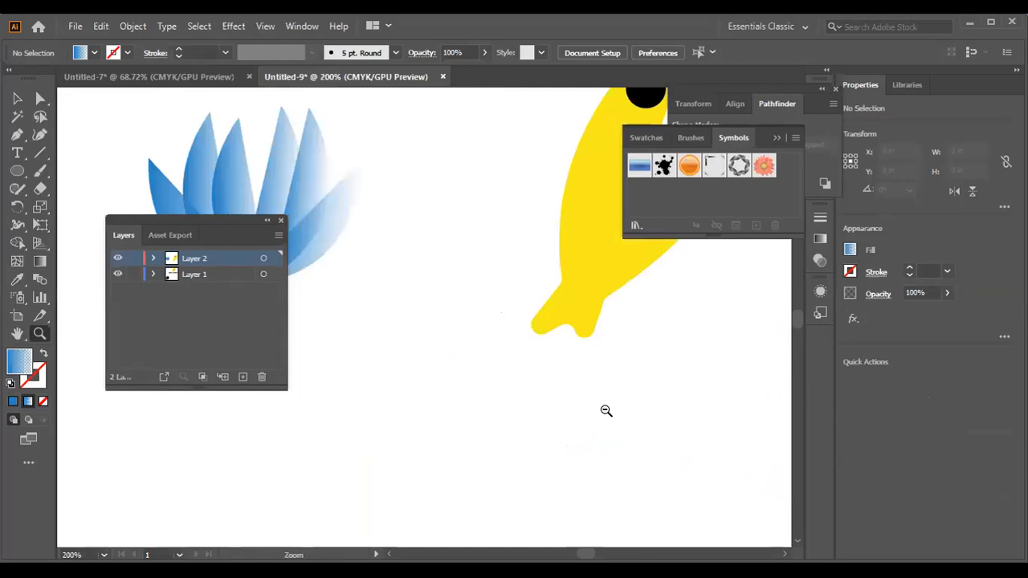
drag(634, 411, 538, 367)
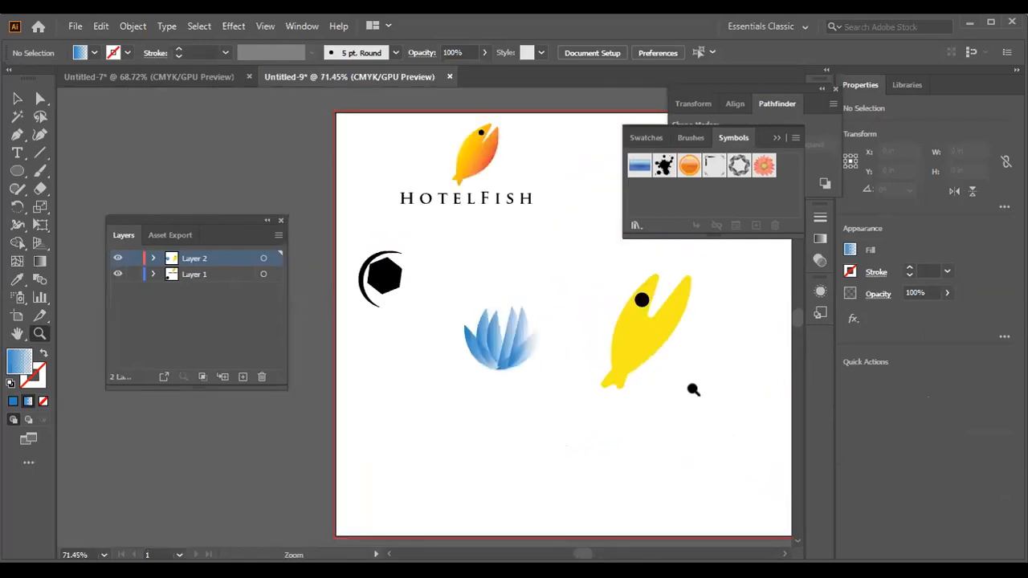
scroll(711, 413, down, 1)
scroll(712, 413, down, 1)
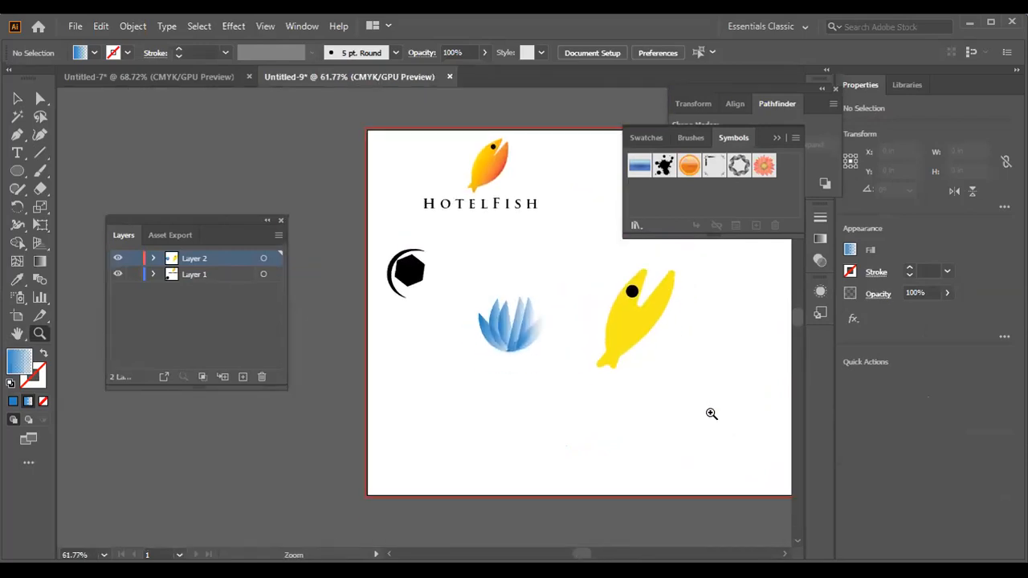
scroll(711, 413, up, 4)
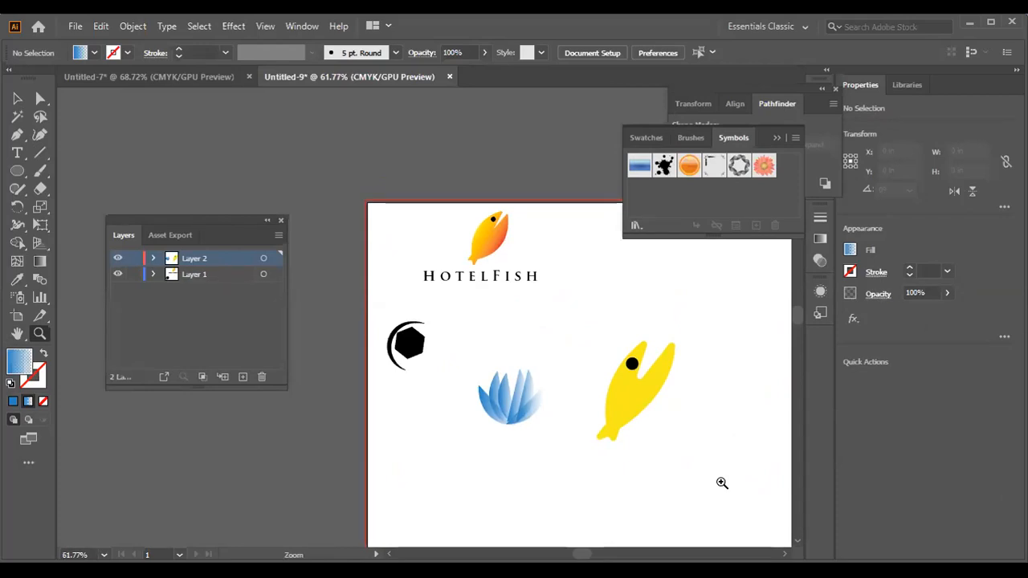
Shift the lotus's outer right petal down and outward, and move the outer left petal about 0.04 in to the left.
drag(506, 435, 746, 489)
drag(628, 405, 807, 460)
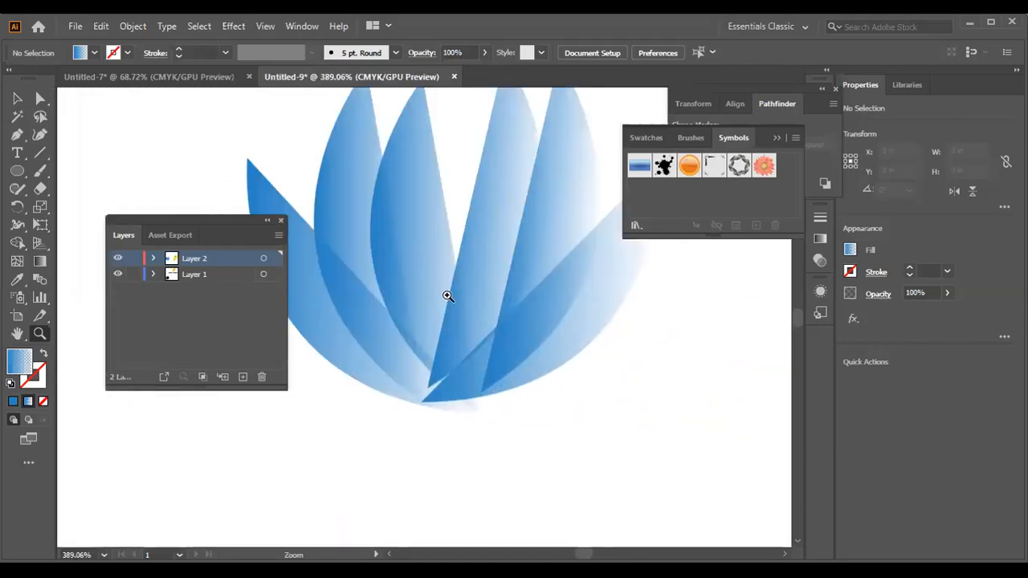
scroll(565, 316, up, 1)
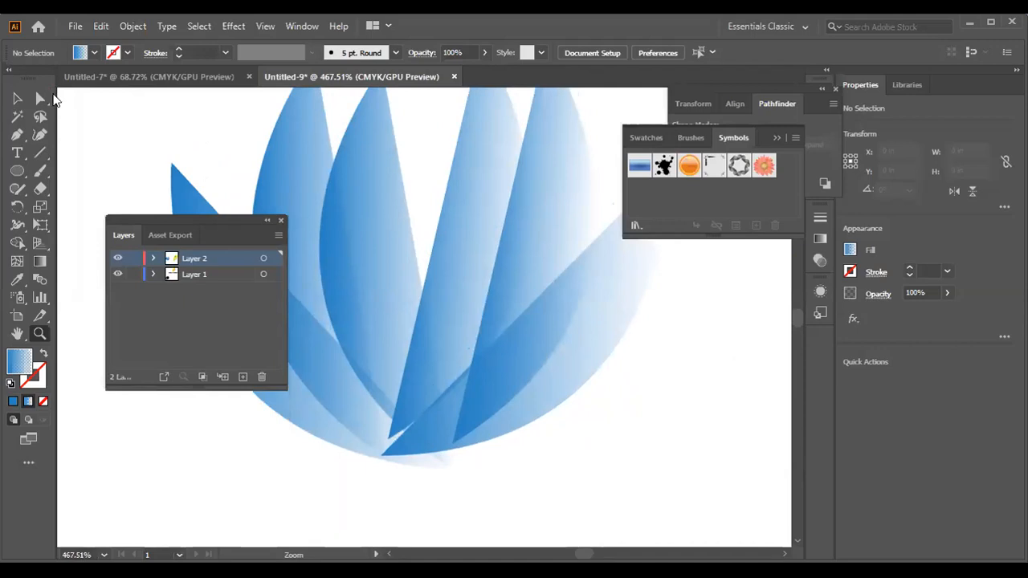
click(17, 99)
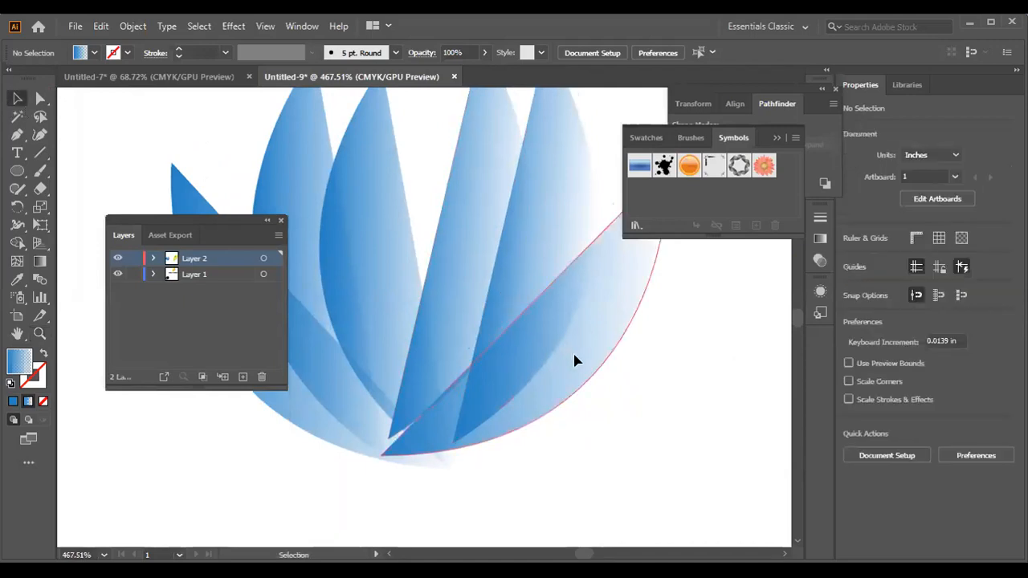
drag(575, 361, 620, 412)
click(662, 427)
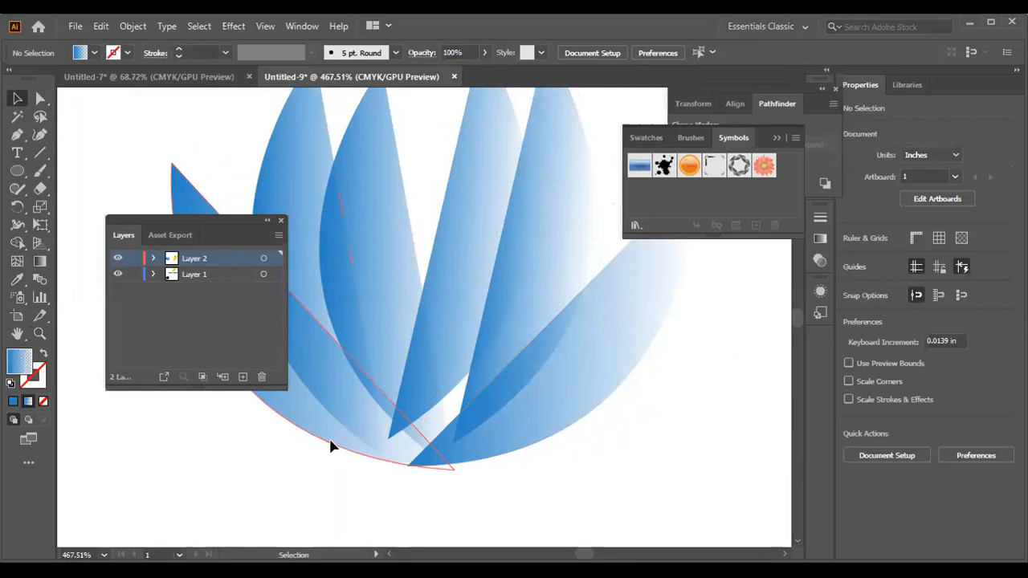
drag(334, 444, 331, 446)
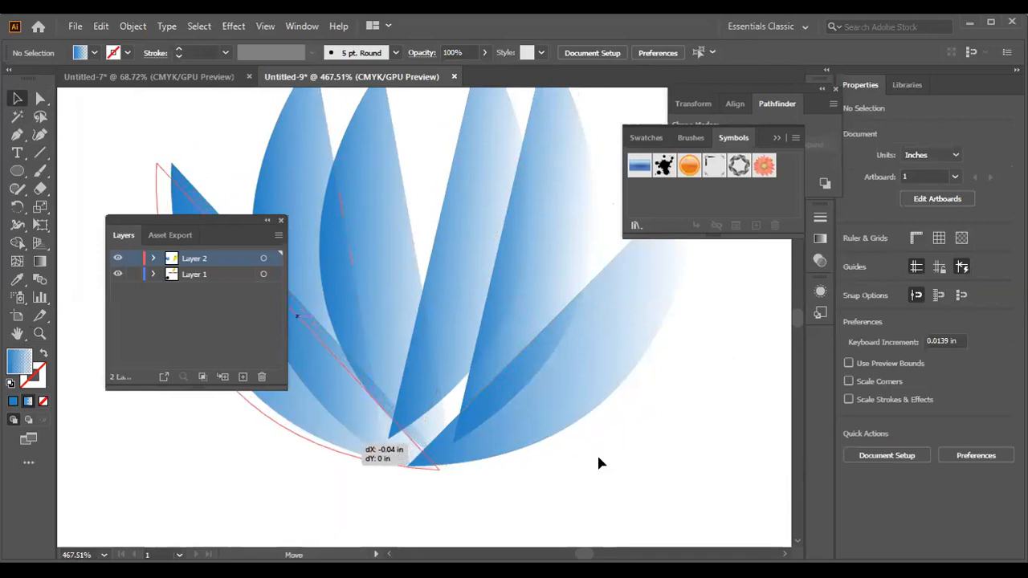
Rotate the middle right petal about 6° clockwise, align its base with the outer petal's base point, and shift the inner right petal down slightly.
scroll(562, 390, up, 2)
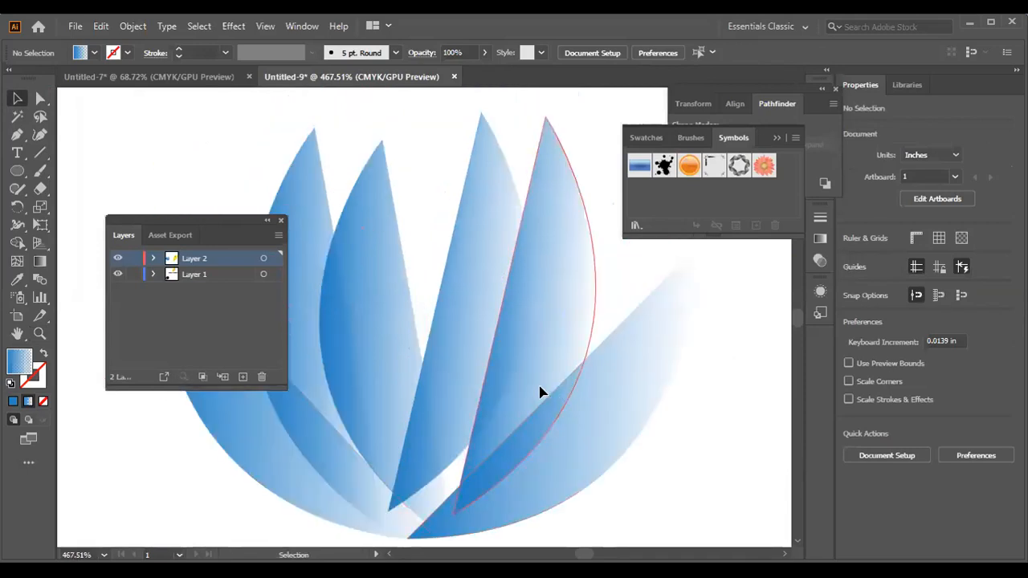
drag(593, 191, 552, 126)
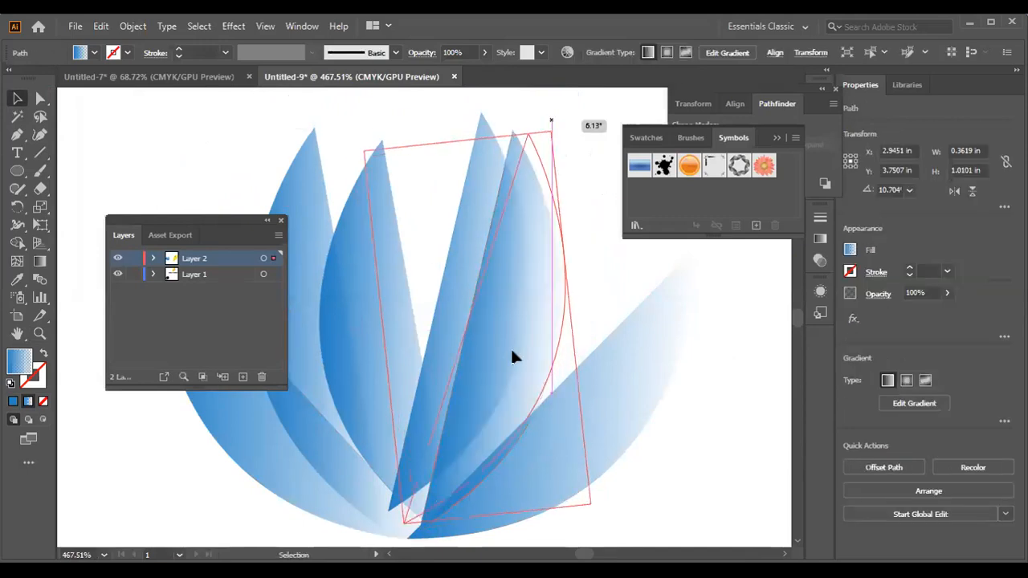
drag(512, 356, 512, 367)
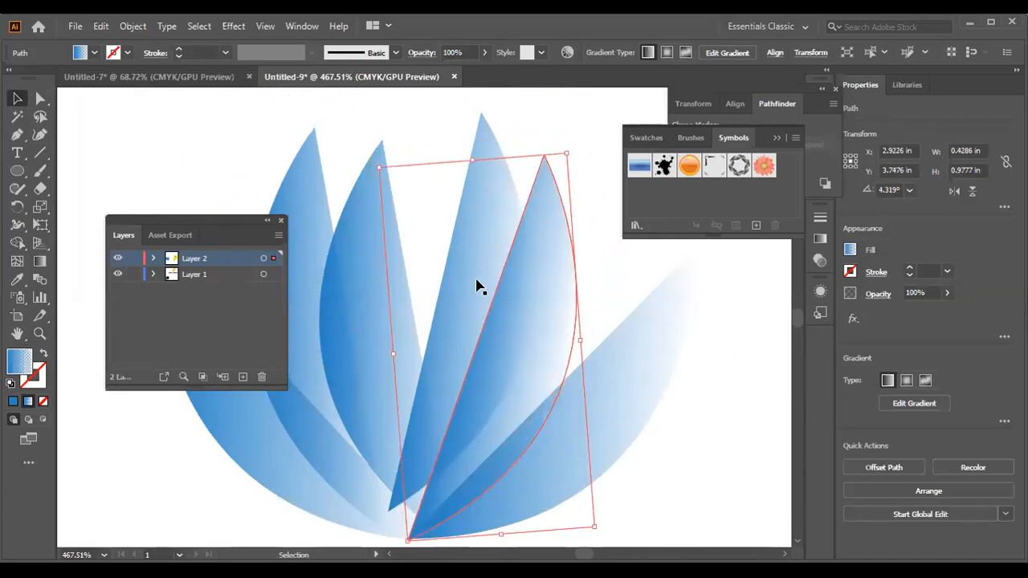
click(482, 317)
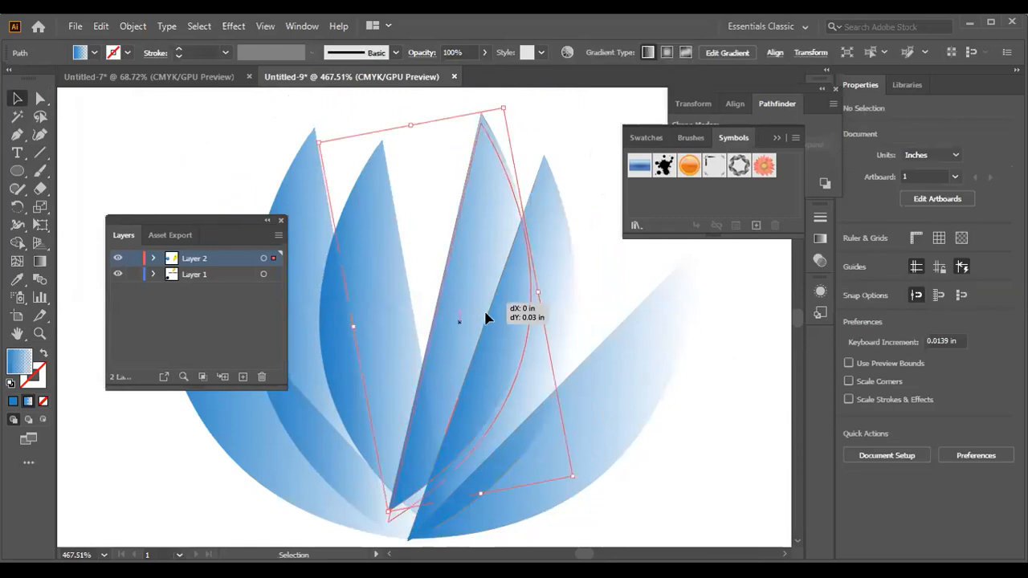